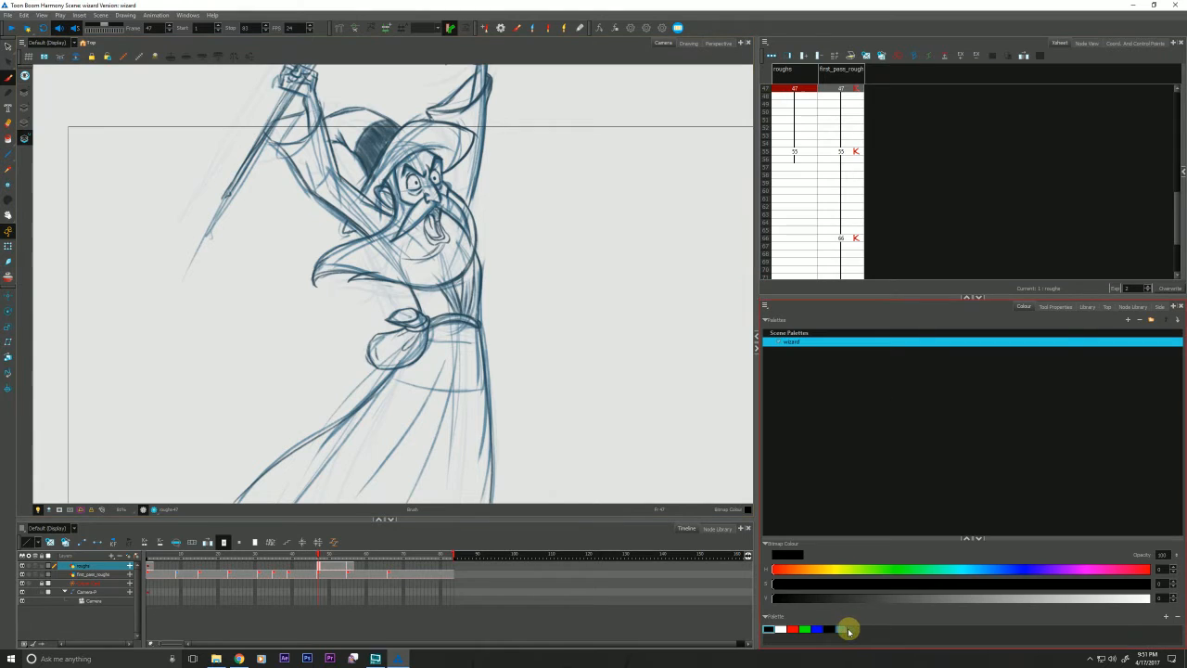
# Pick the mid-blue swatch and set the pencil brush's maximum size to about 20 and its opacity to about 73
pyautogui.click(841, 630)
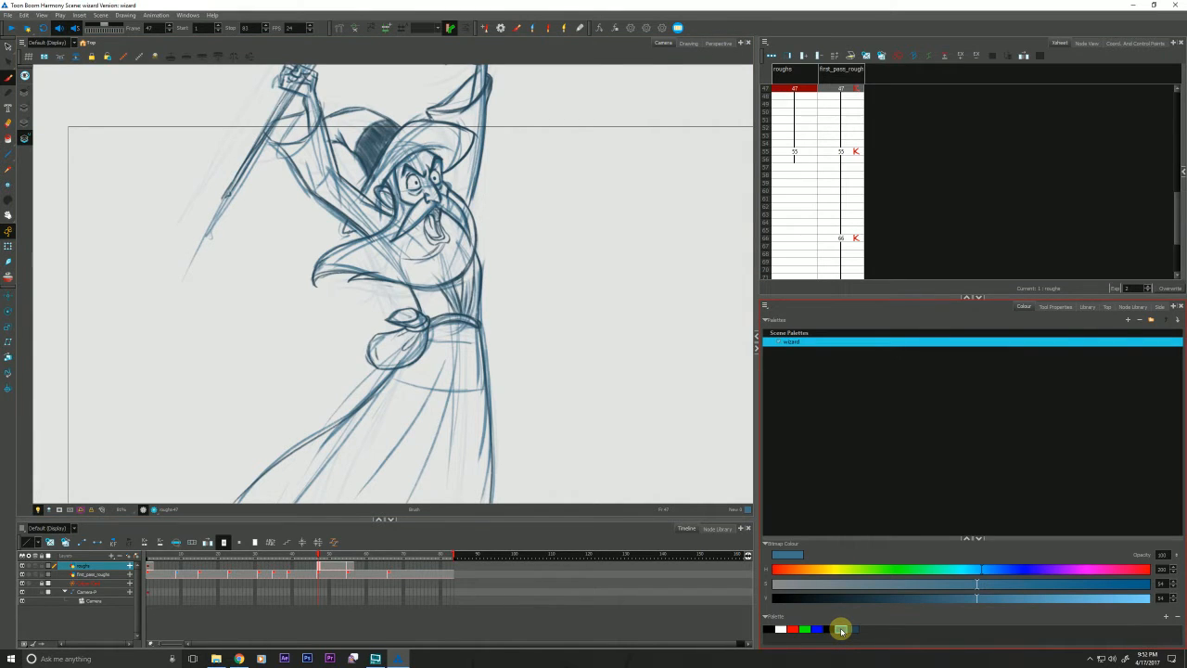
pyautogui.click(1045, 299)
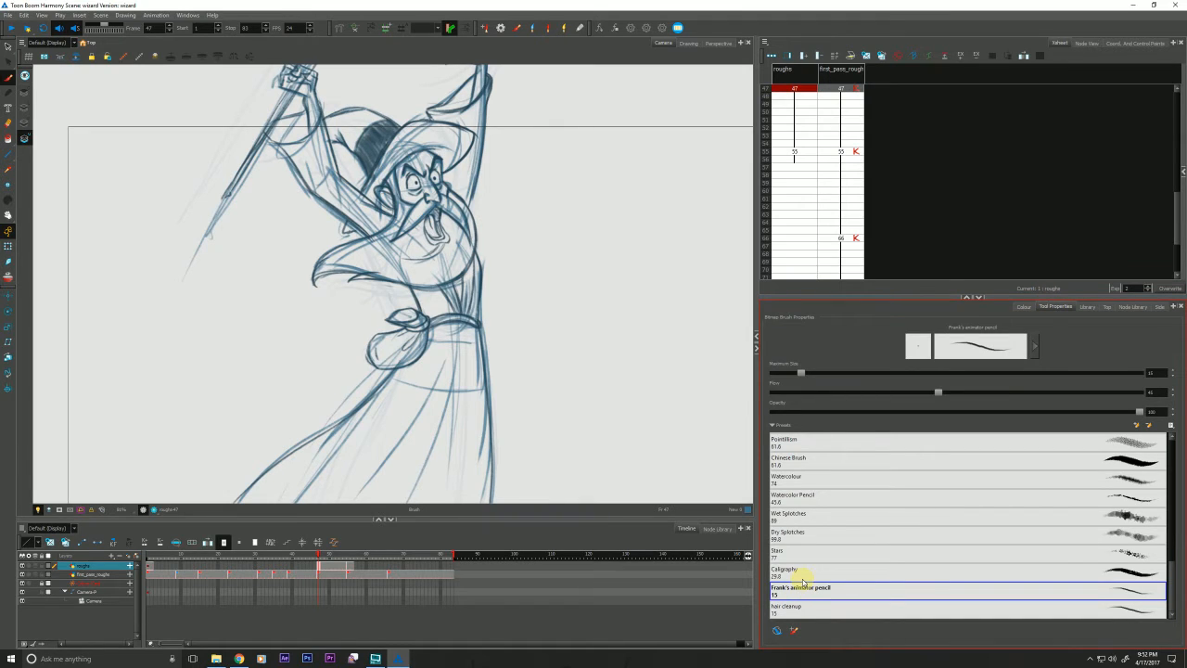
pyautogui.moveTo(1139, 414); pyautogui.dragTo(1058, 411)
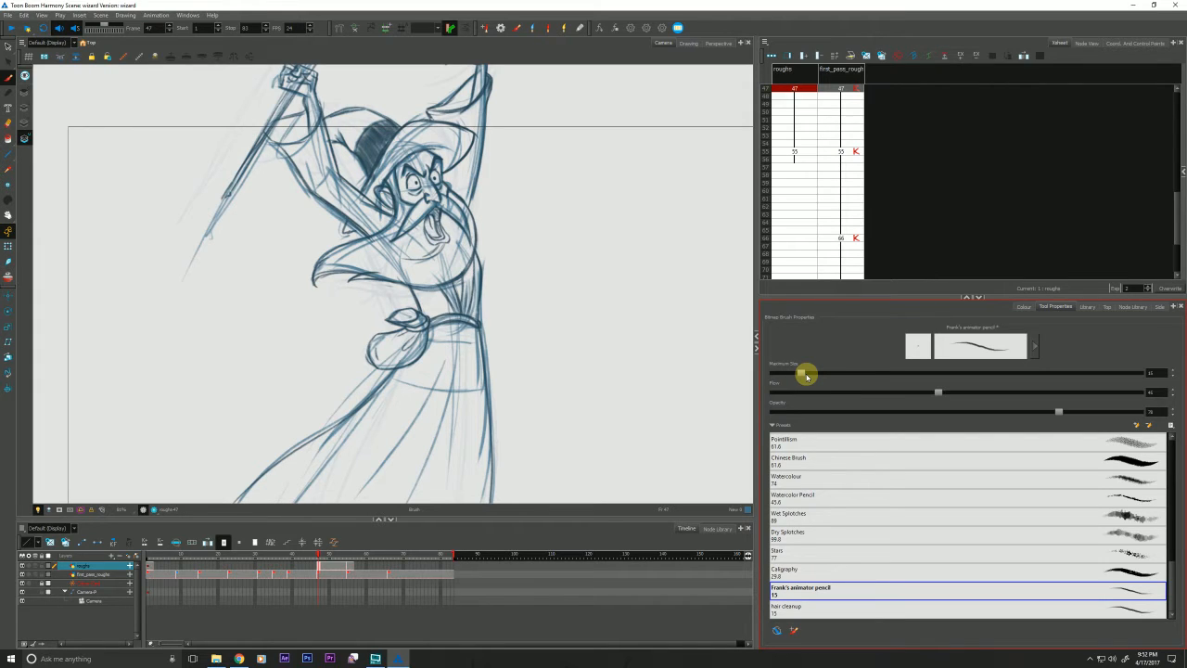
pyautogui.moveTo(806, 375); pyautogui.dragTo(823, 374)
pyautogui.moveTo(676, 302)
pyautogui.mouseDown()
pyautogui.moveTo(649, 345)
pyautogui.moveTo(654, 388)
pyautogui.mouseUp()
pyautogui.hotkey('ctrl', 'z')
pyautogui.moveTo(1058, 411); pyautogui.dragTo(1040, 413)
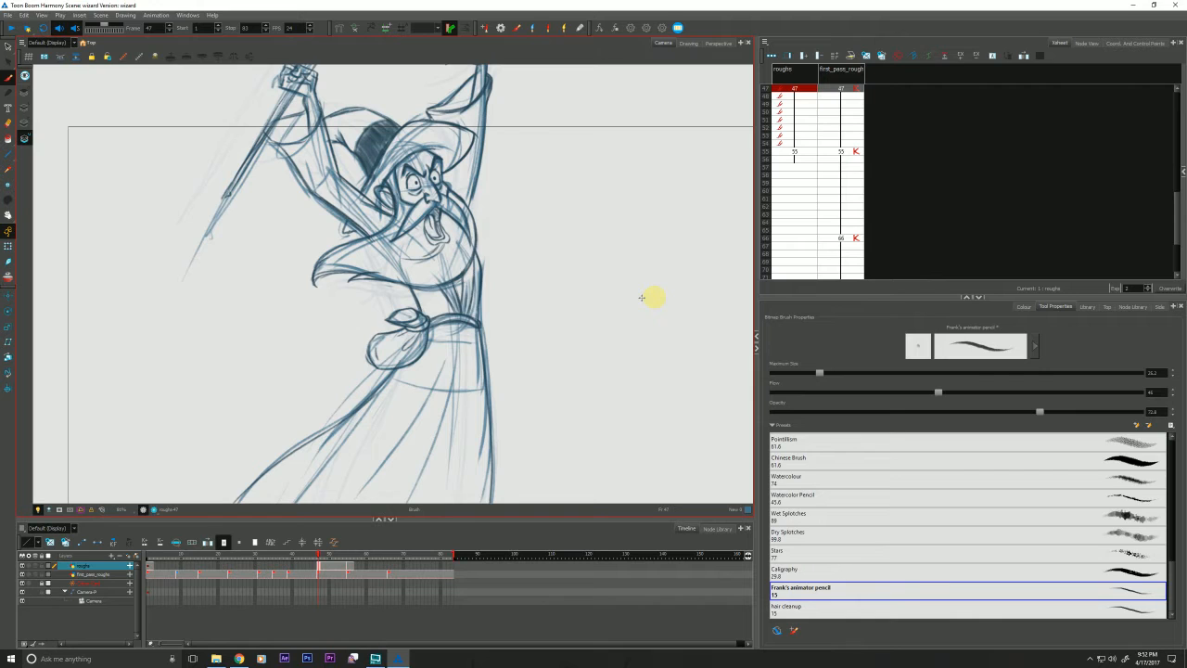
# Examine the wizard's full pose at frame 47 and the following roughs pose at frame 55
pyautogui.hotkey('alt', 'z')
pyautogui.scroll(-5, 222, 395)
pyautogui.moveTo(197, 416); pyautogui.dragTo(210, 416)
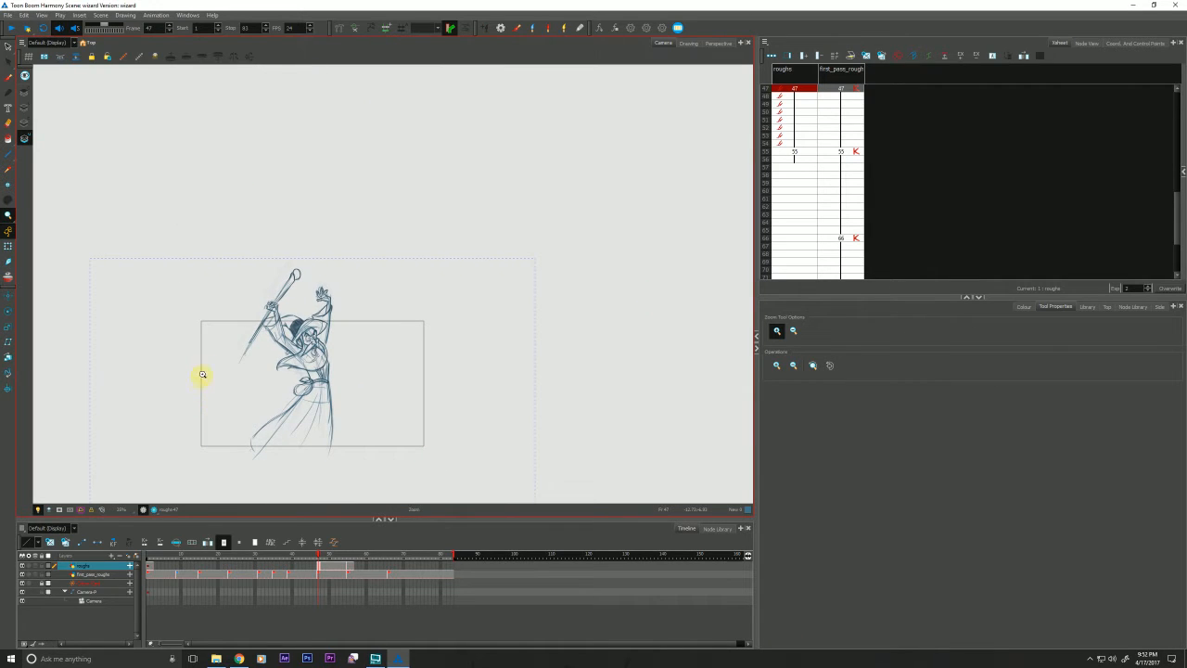
pyautogui.click(277, 380)
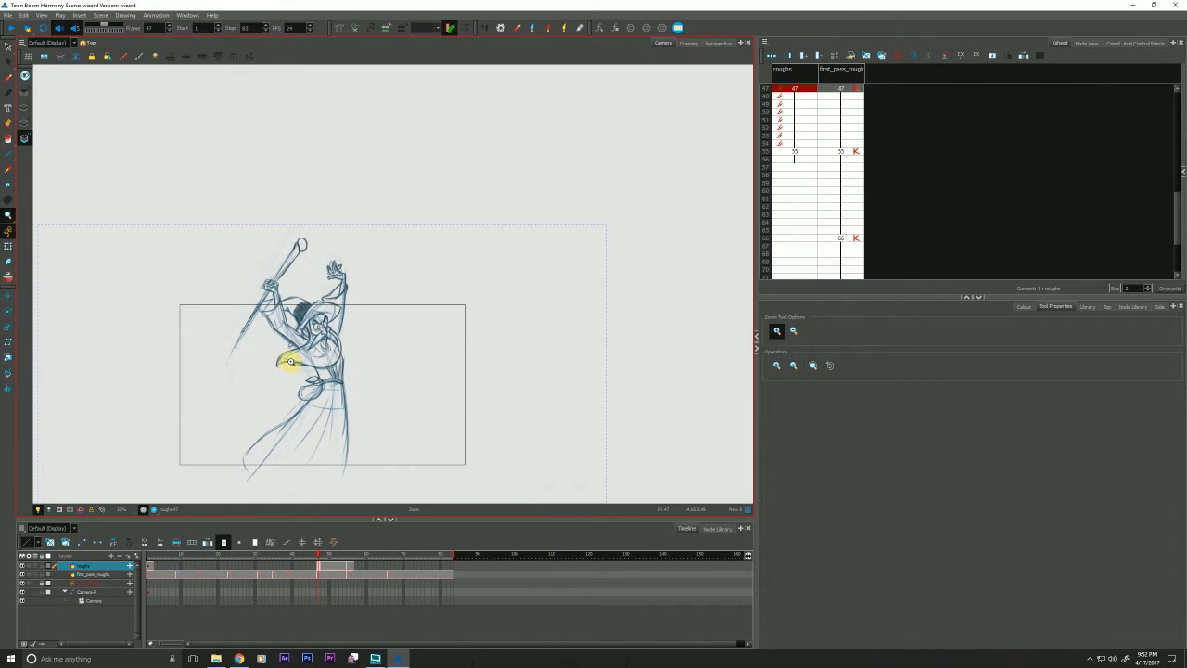
pyautogui.click(290, 360)
pyautogui.click(289, 359)
pyautogui.click(289, 360)
pyautogui.moveTo(288, 360)
pyautogui.mouseDown()
pyautogui.moveTo(324, 344)
pyautogui.moveTo(370, 347)
pyautogui.moveTo(404, 322)
pyautogui.mouseUp()
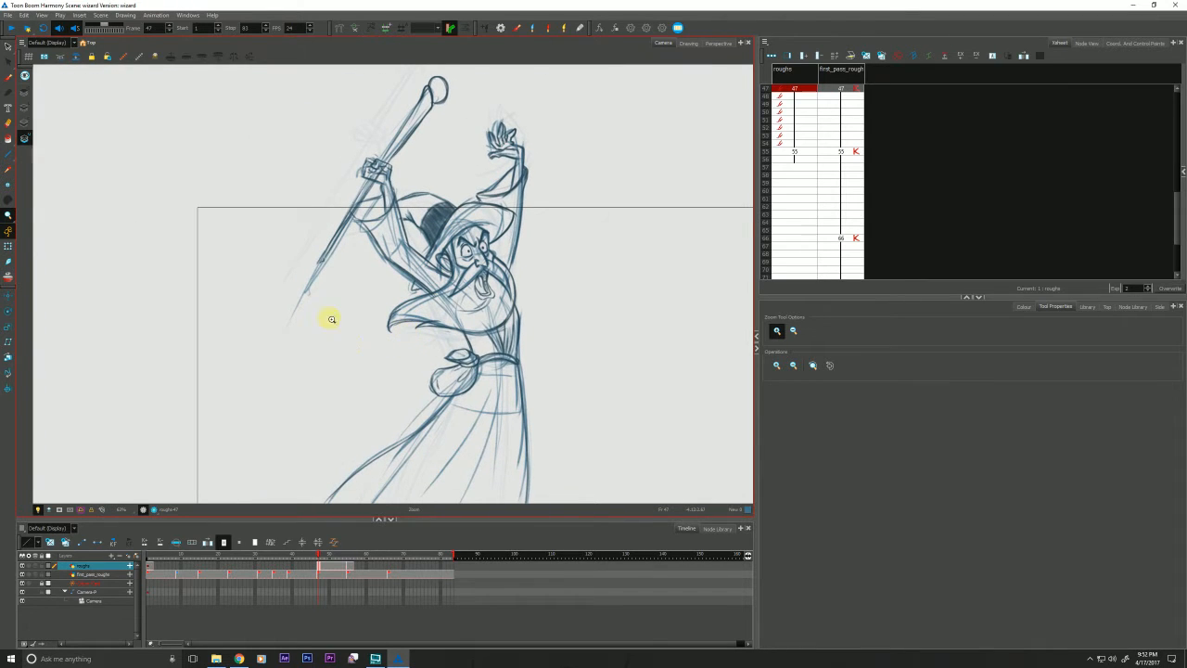
pyautogui.click(353, 342)
pyautogui.click(336, 562)
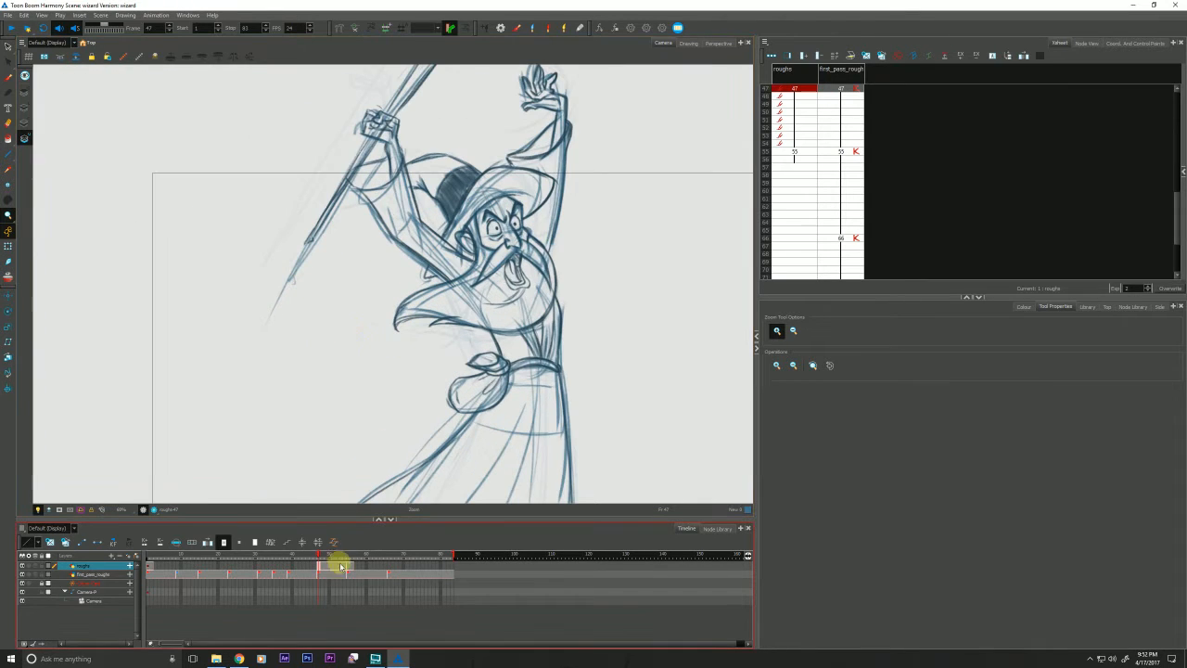
pyautogui.click(349, 568)
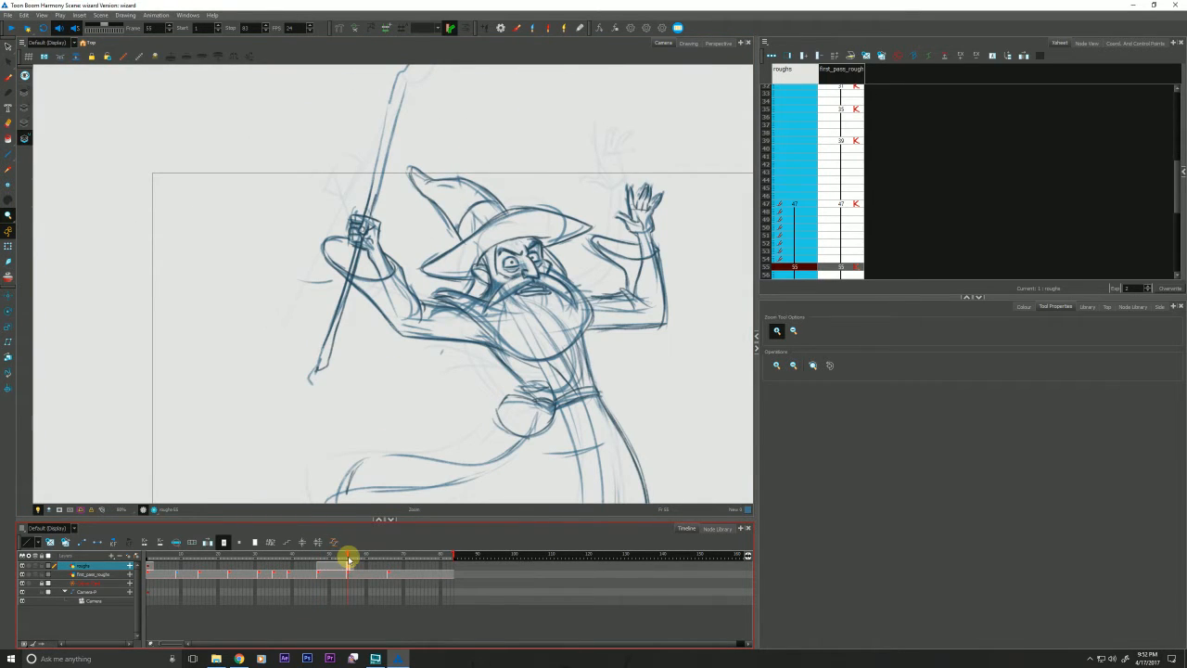
# In an enlarged Xsheet, select the roughs drawings at frames 47 and 55 and show them in the Drawing view
pyautogui.click(980, 297)
pyautogui.click(980, 297)
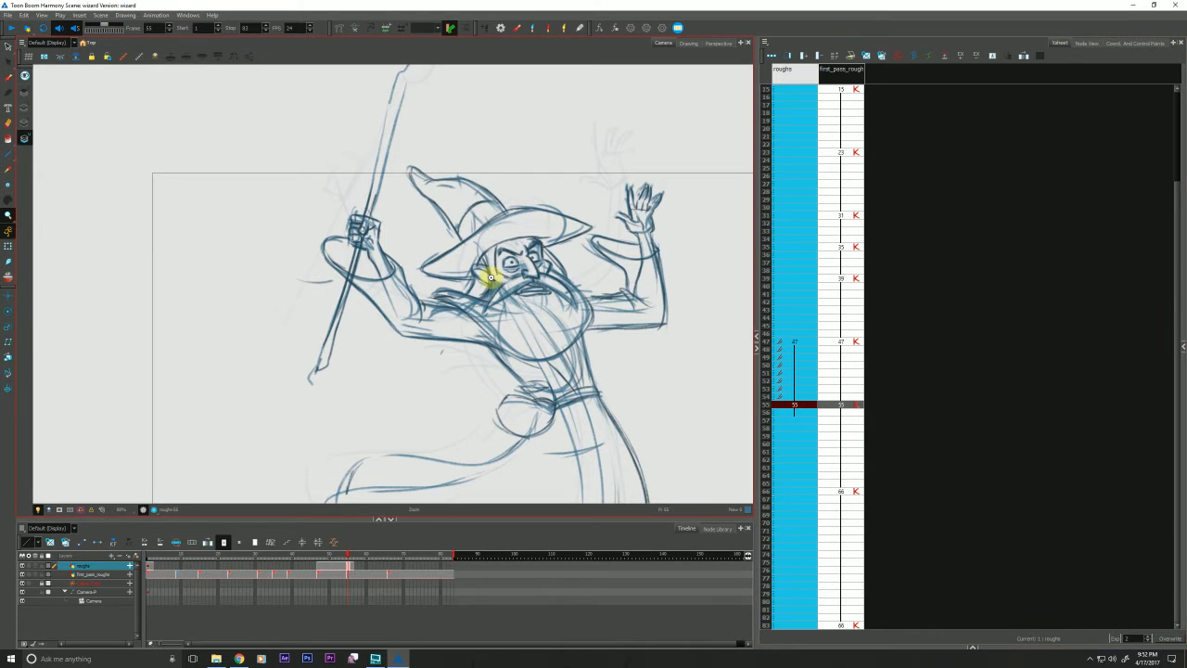
pyautogui.click(783, 406)
pyautogui.click(786, 342)
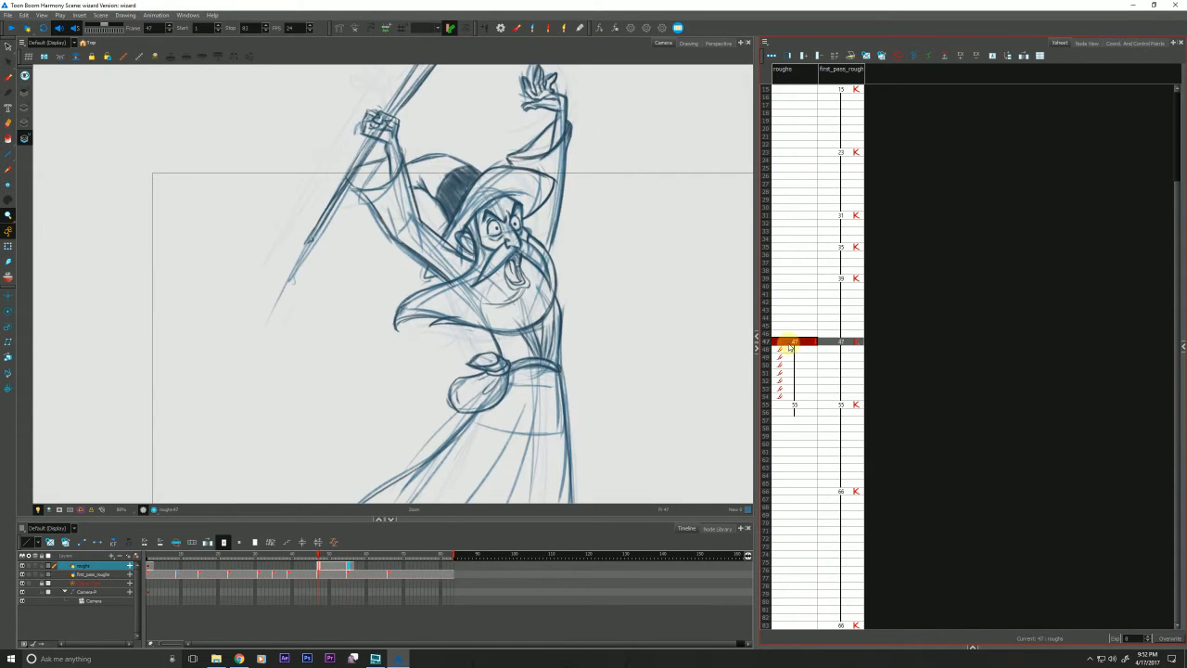
pyautogui.keyDown('ctrl'); pyautogui.click(783, 406); pyautogui.keyUp('ctrl')
pyautogui.click(688, 43)
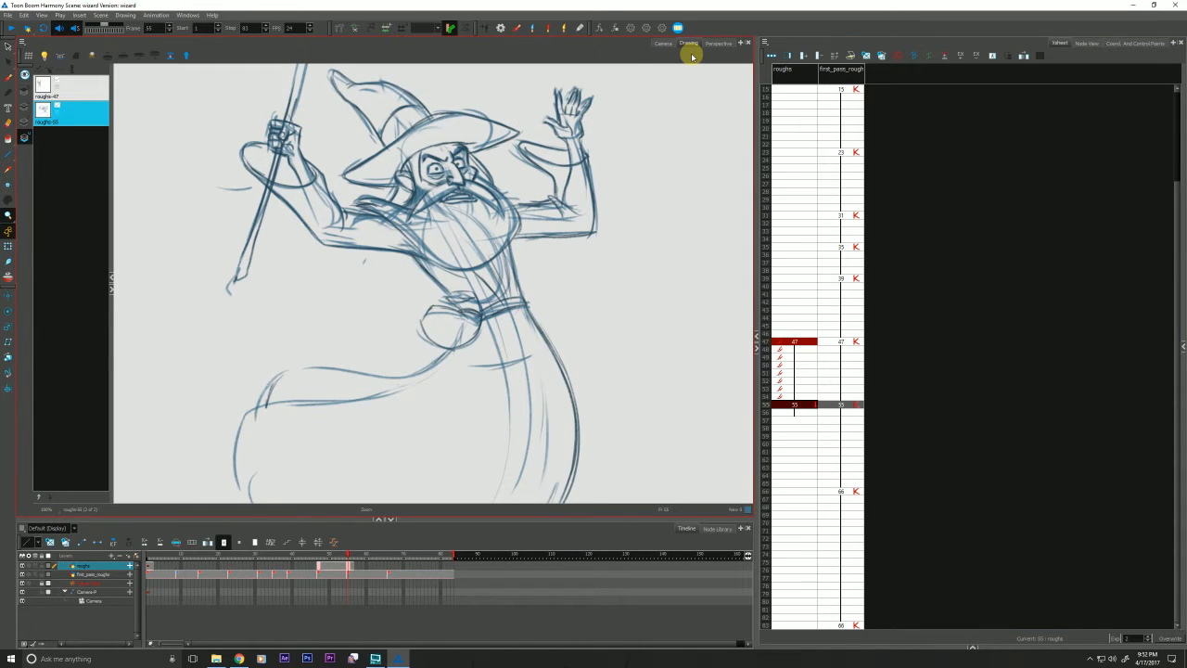
# Enable Shift and Trace and shift drawing 55 so the wizard's head lines up with drawing 47, checking by flipping
pyautogui.click(44, 56)
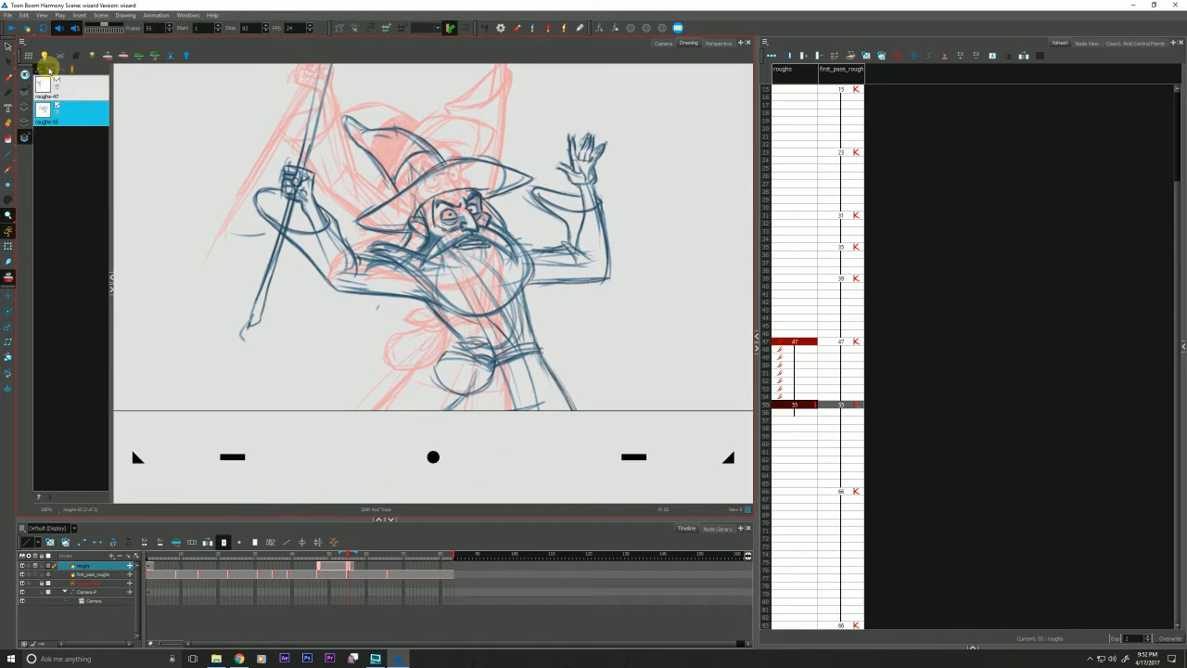
pyautogui.moveTo(435, 457); pyautogui.dragTo(413, 418)
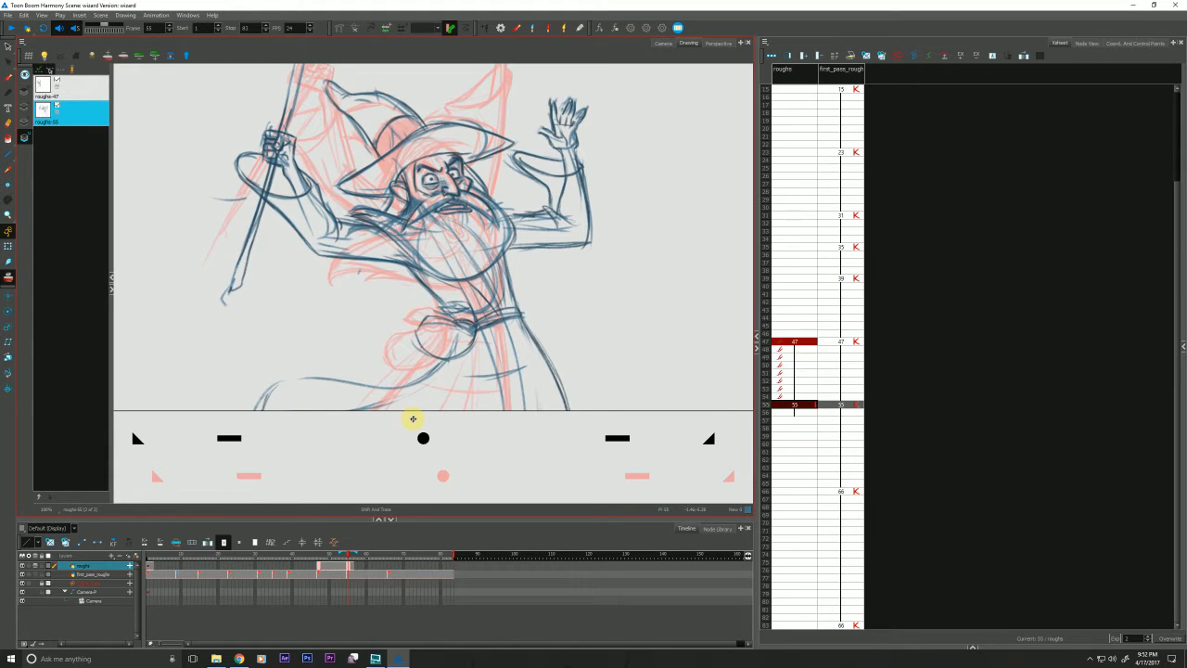
pyautogui.press('f')
pyautogui.press('g')
pyautogui.press('f')
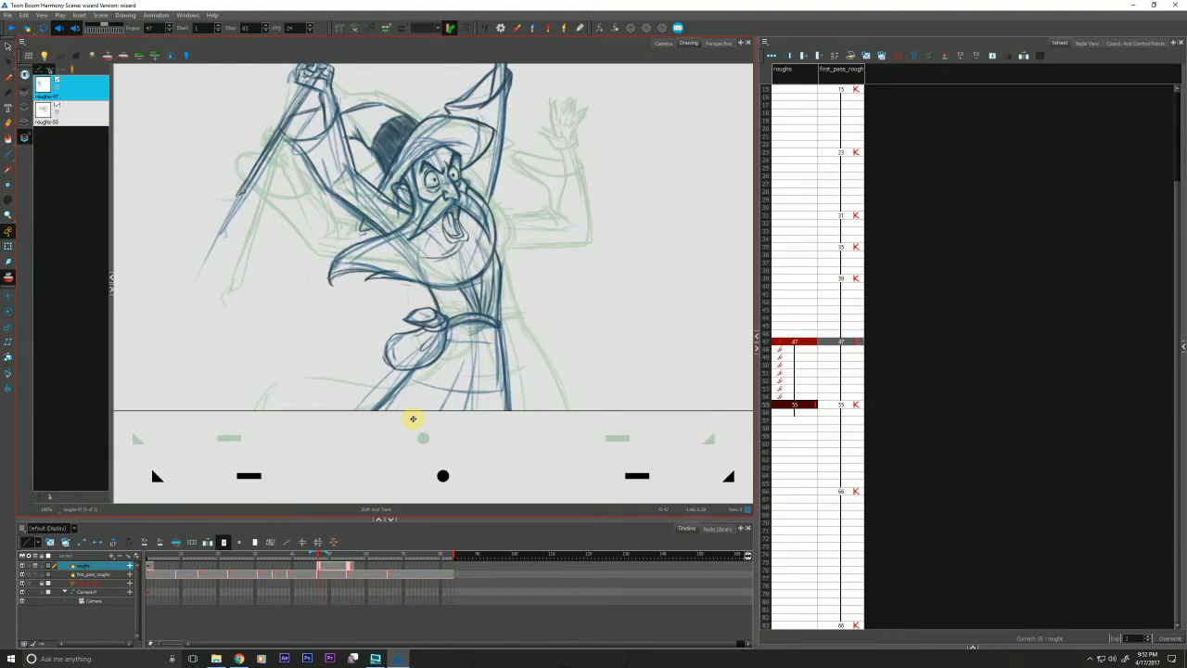
pyautogui.press('g')
pyautogui.press('f')
pyautogui.press('g')
pyautogui.press('f')
pyautogui.press('g')
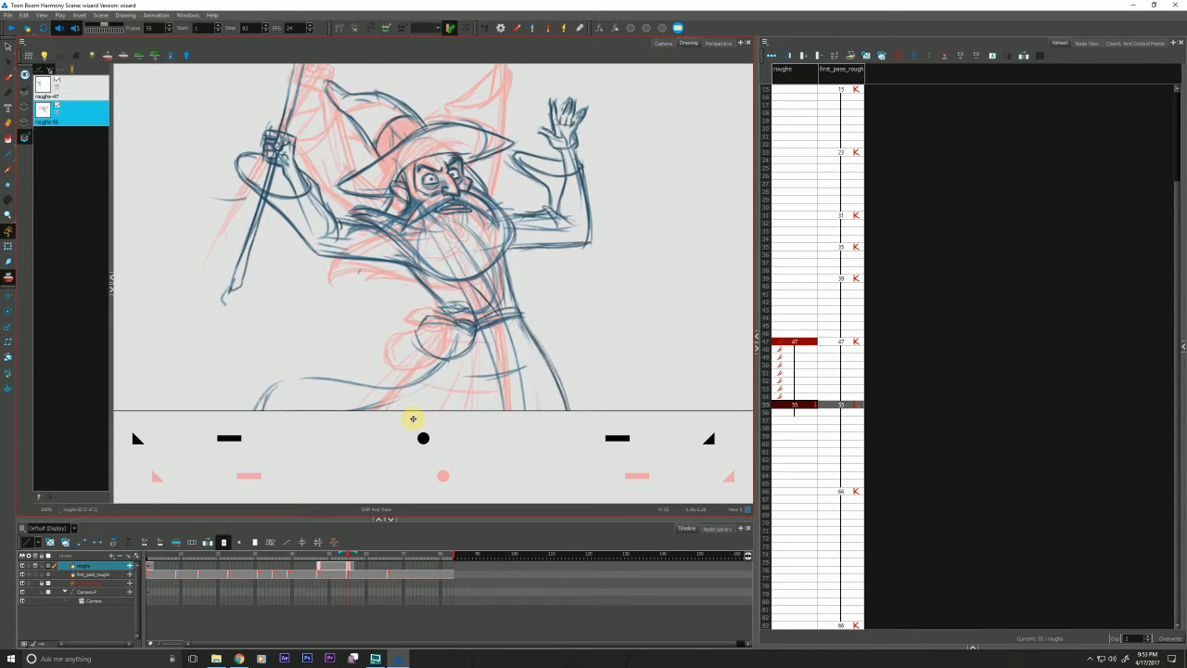
# Examine the wizard's face and hat up close by flipping between drawings 47 and 55
pyautogui.press('space')
pyautogui.scroll(5, 434, 206)
pyautogui.moveTo(428, 207); pyautogui.dragTo(418, 300)
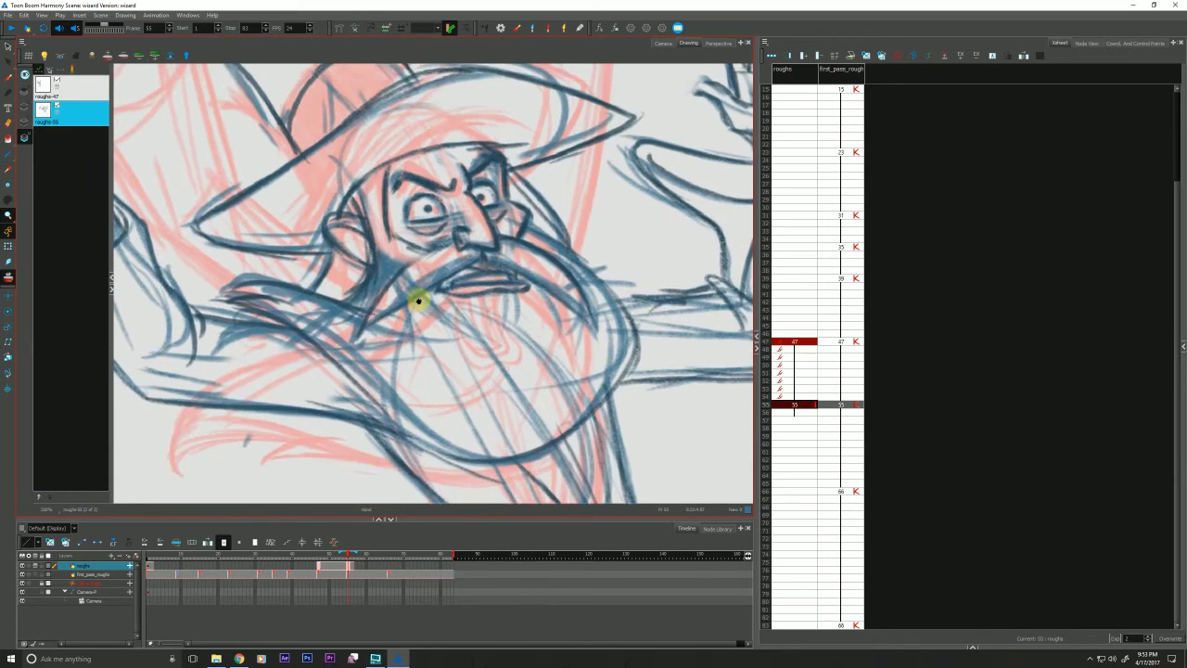
pyautogui.scroll(-2, 384, 313)
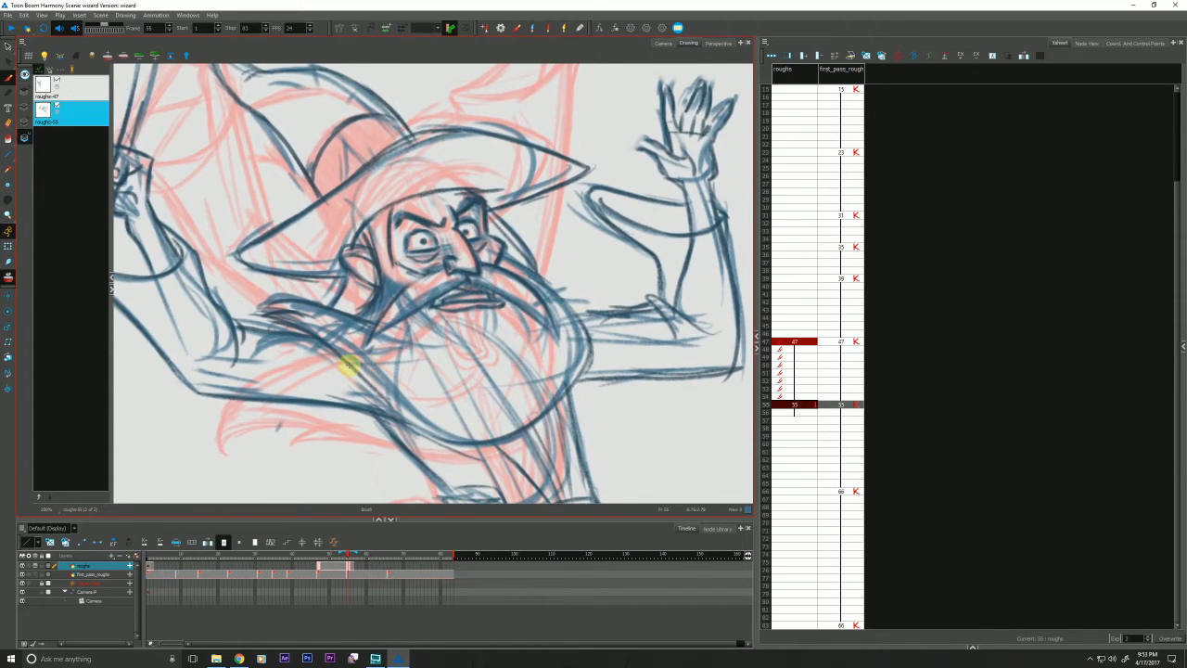
pyautogui.press('f')
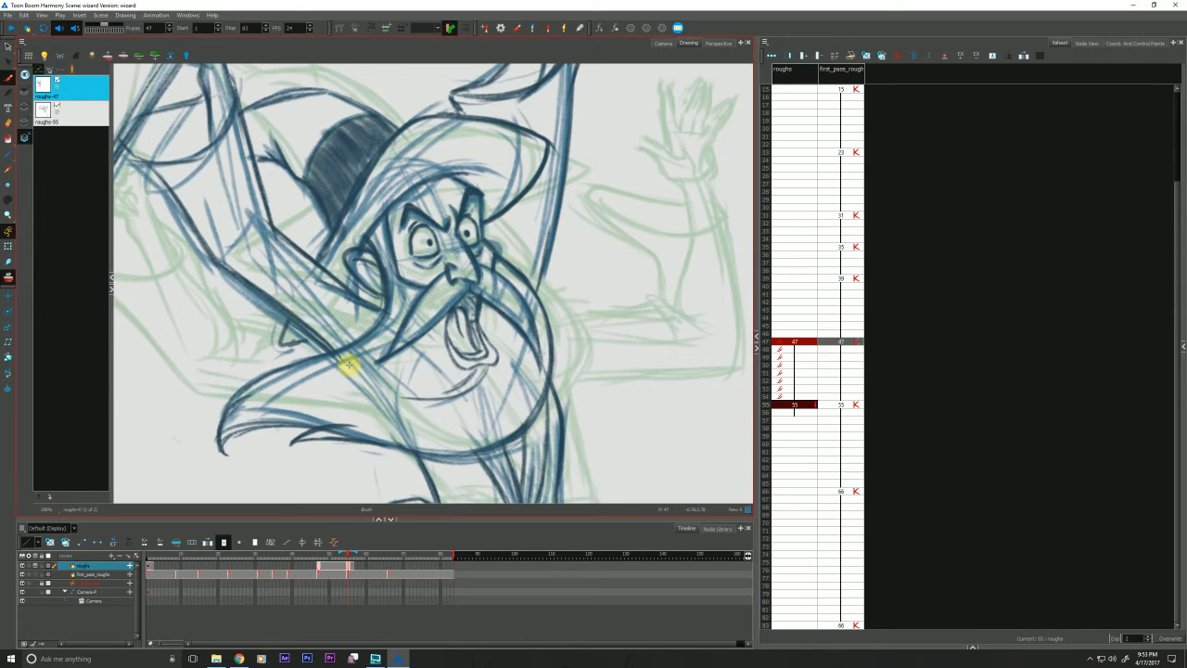
pyautogui.press('g')
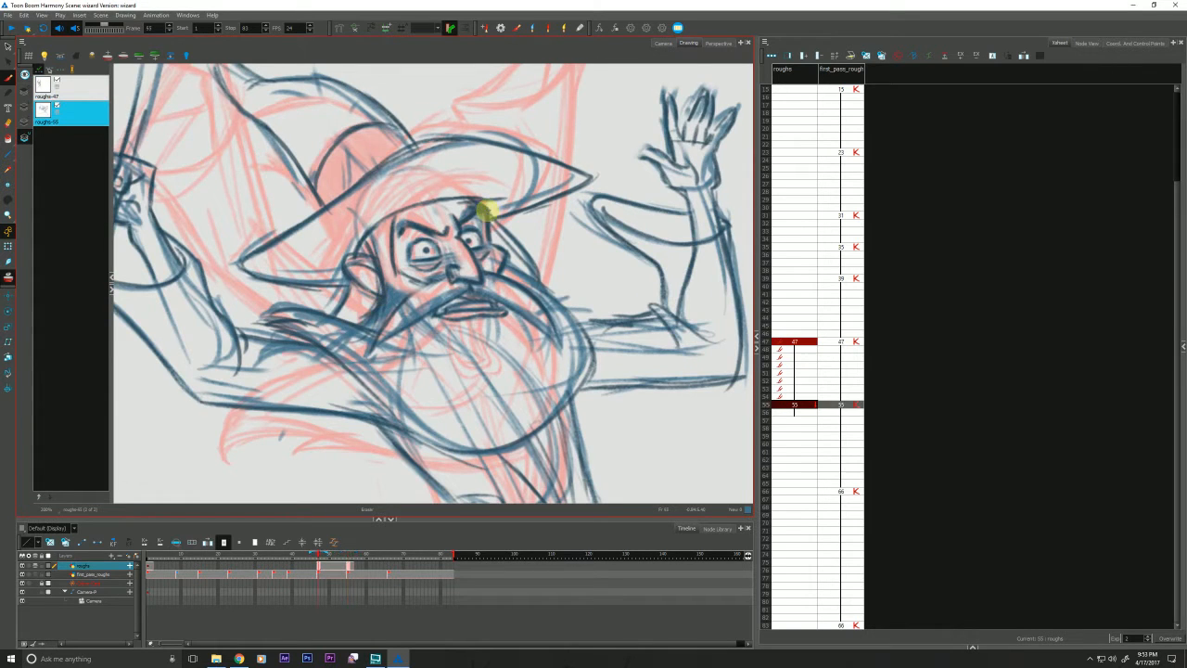
pyautogui.press('f')
pyautogui.press('g')
pyautogui.press('f')
pyautogui.press('g')
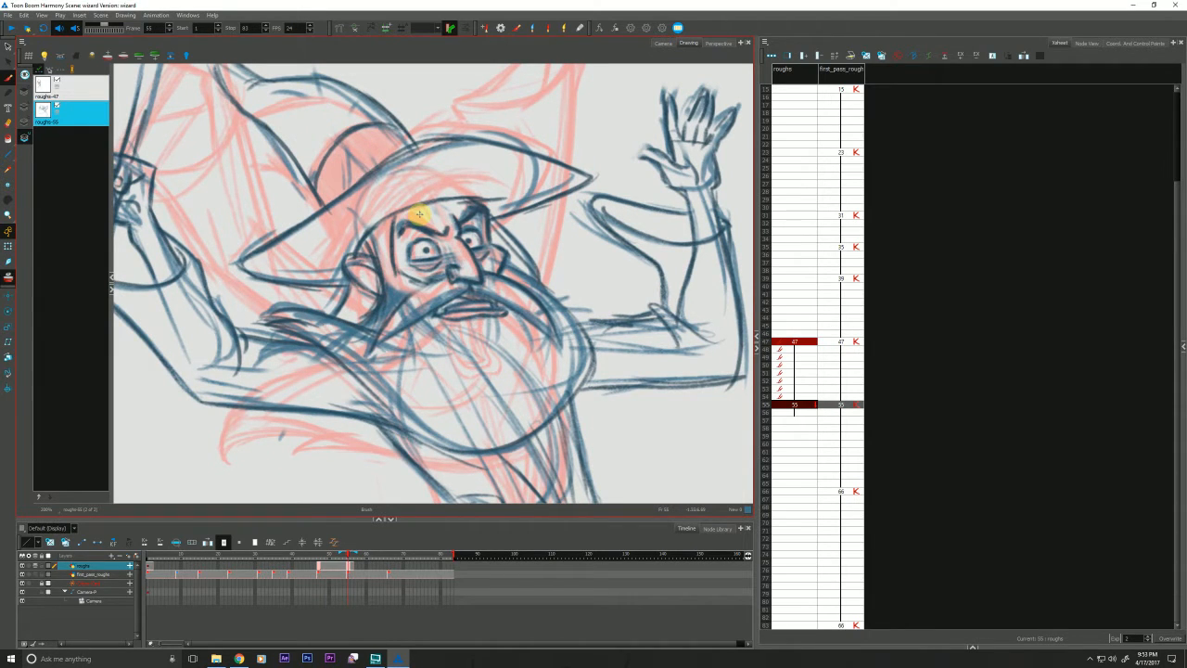
pyautogui.press('f')
pyautogui.press('g')
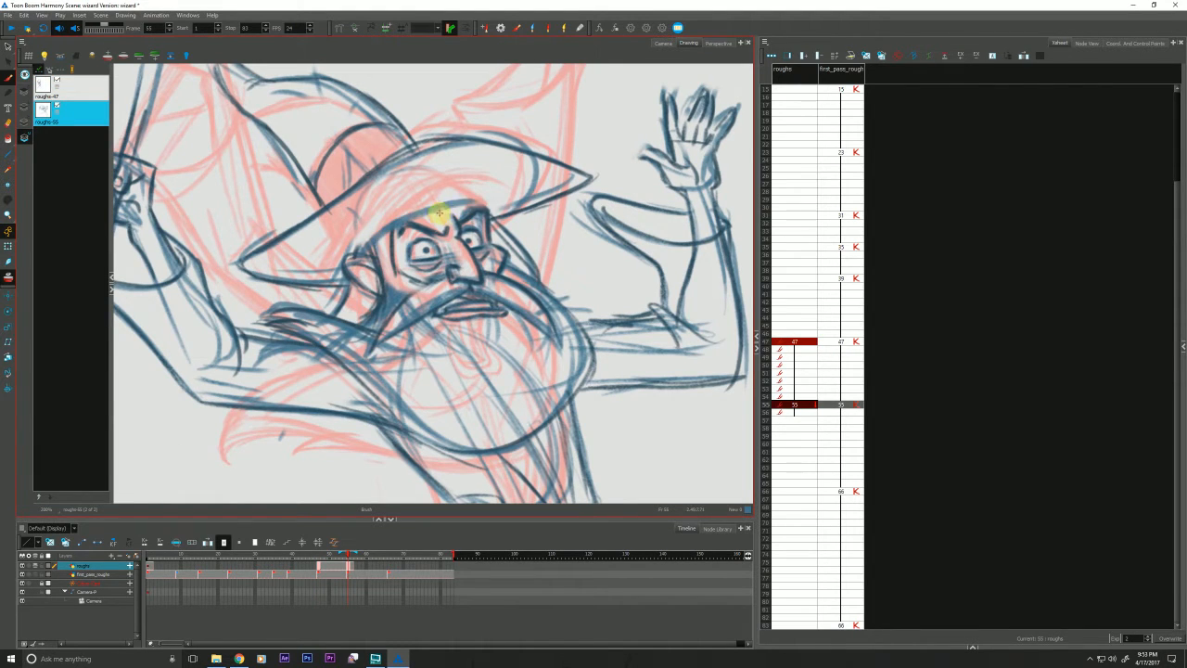
# Choose the darker blue swatch from the wizard palette for the brush, restoring the enlarged Xsheet once it is set
pyautogui.click(977, 647)
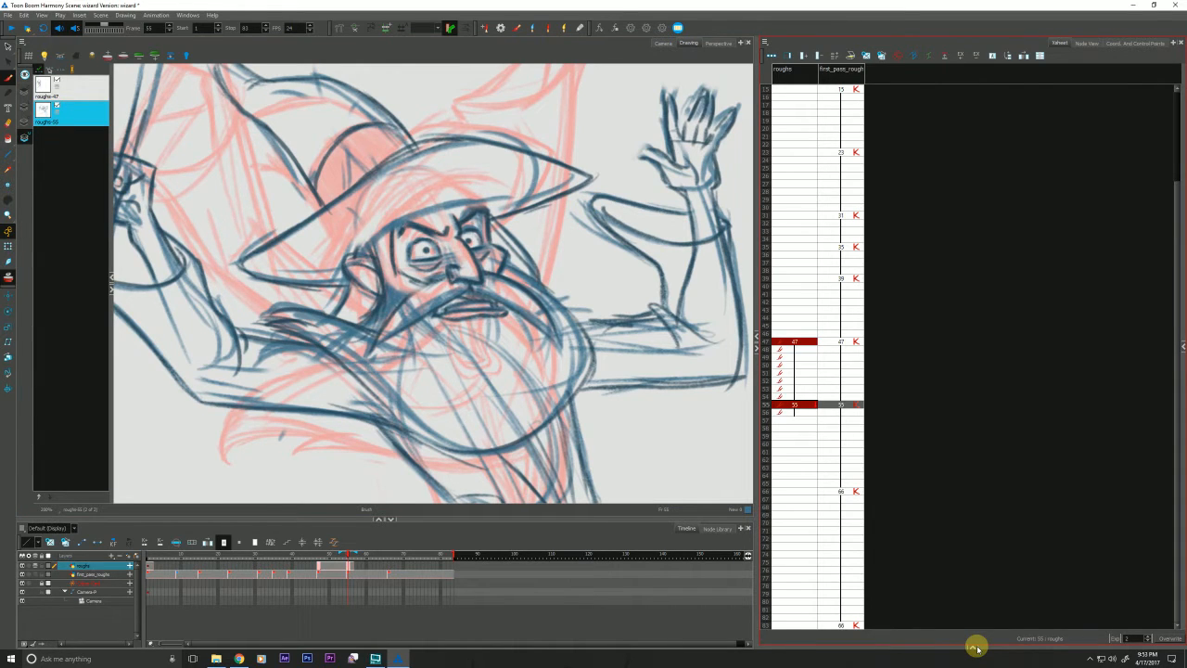
pyautogui.click(976, 648)
pyautogui.click(1020, 306)
pyautogui.click(854, 627)
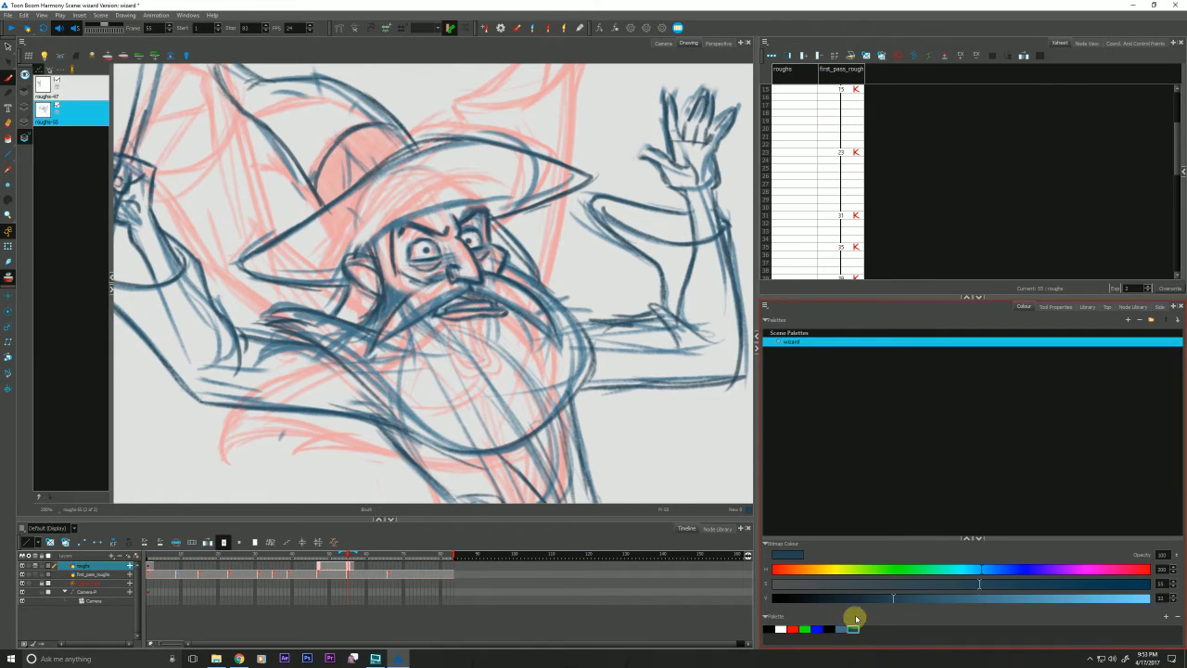
pyautogui.click(978, 296)
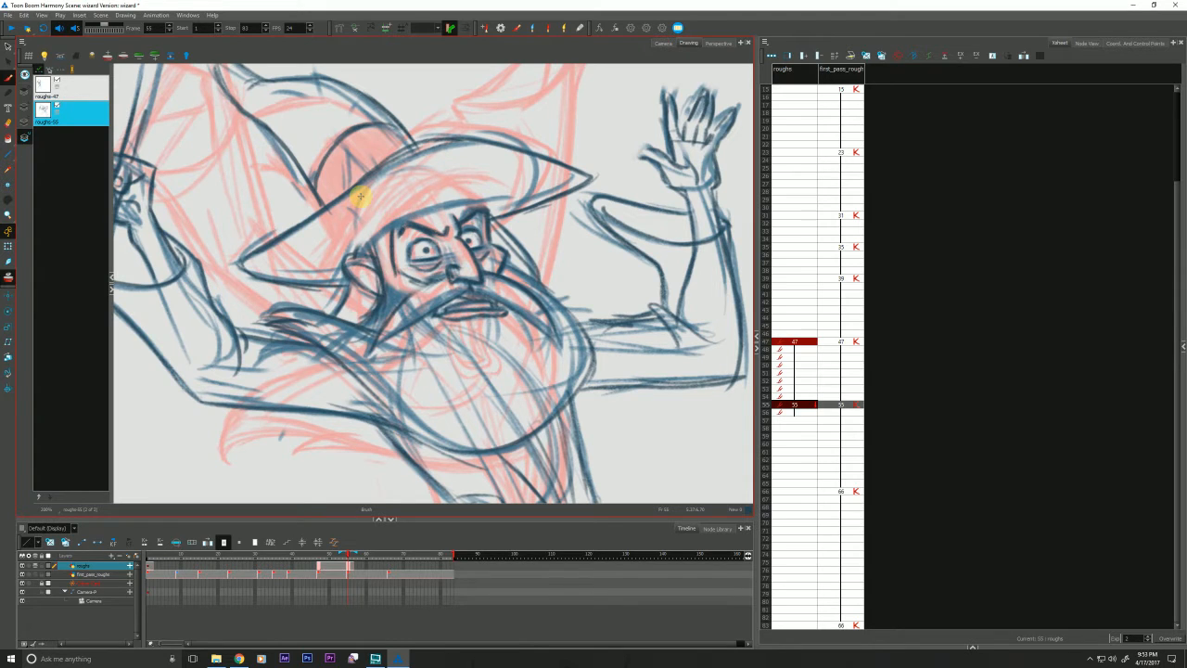
# Compare the hat brim, eyebrows, ear, moustache and eyes between drawings 47 and 55 by flipping back and forth
pyautogui.press('f')
pyautogui.press('g')
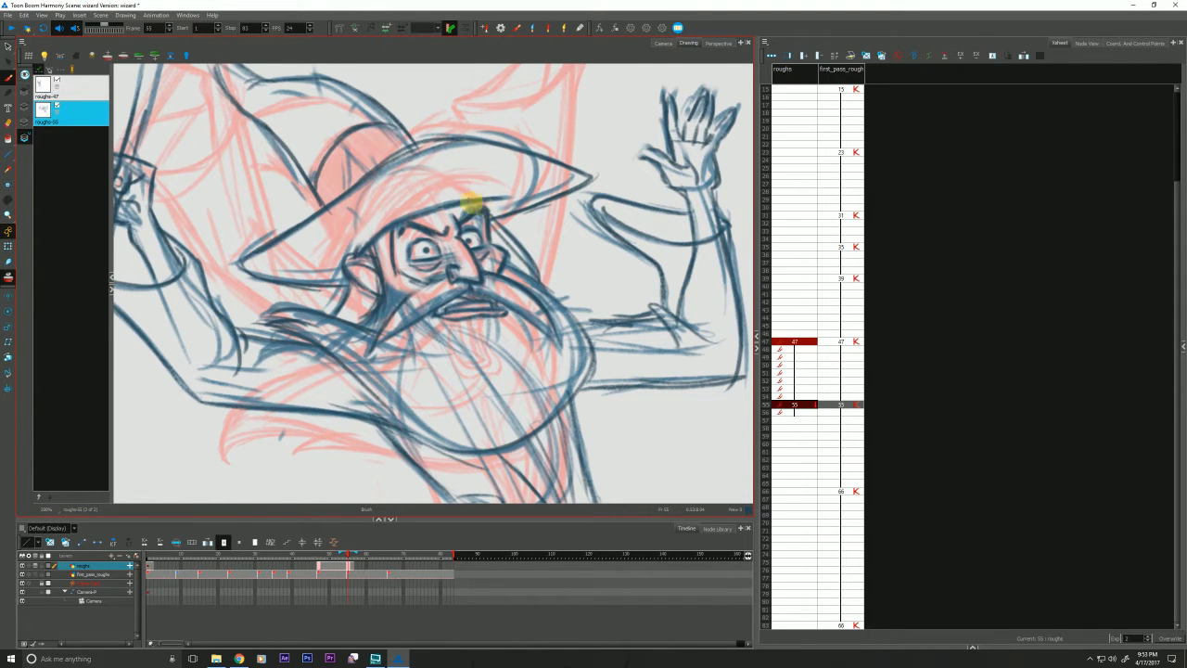
pyautogui.press('f')
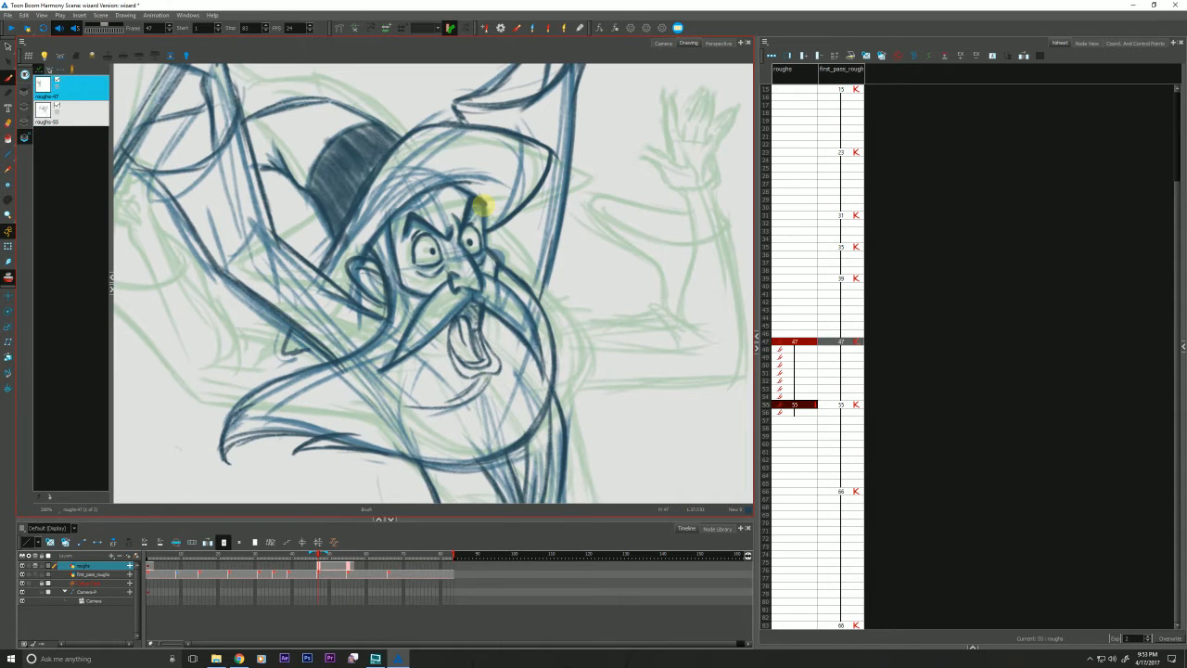
pyautogui.press('g')
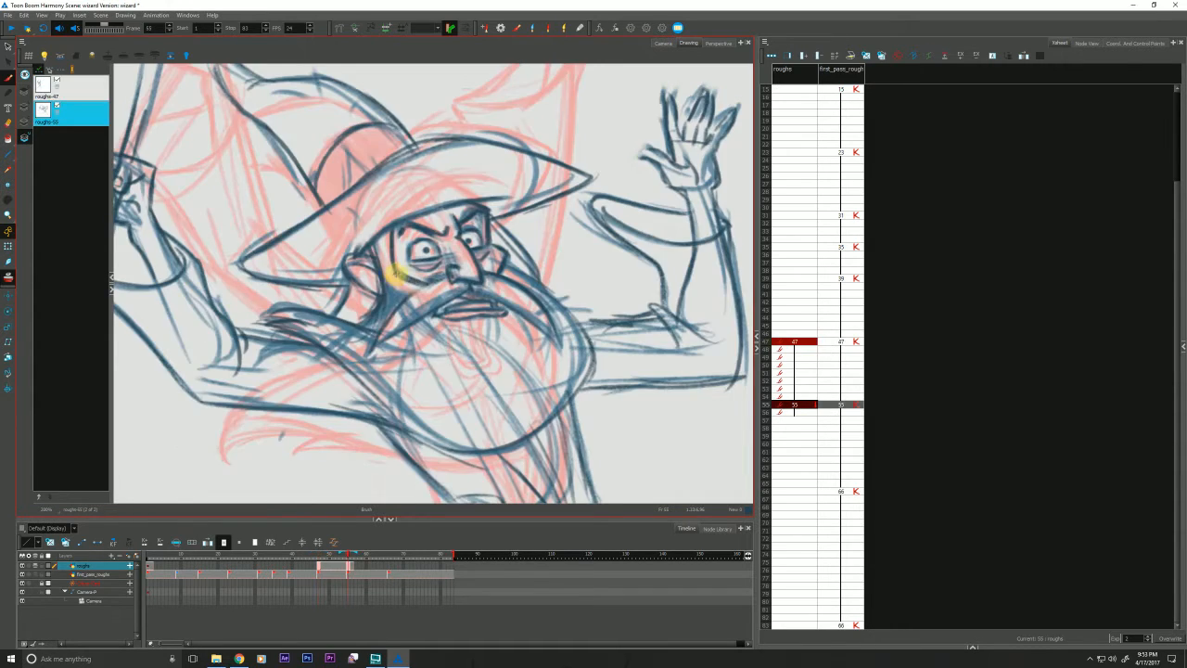
pyautogui.press('f')
pyautogui.press('g')
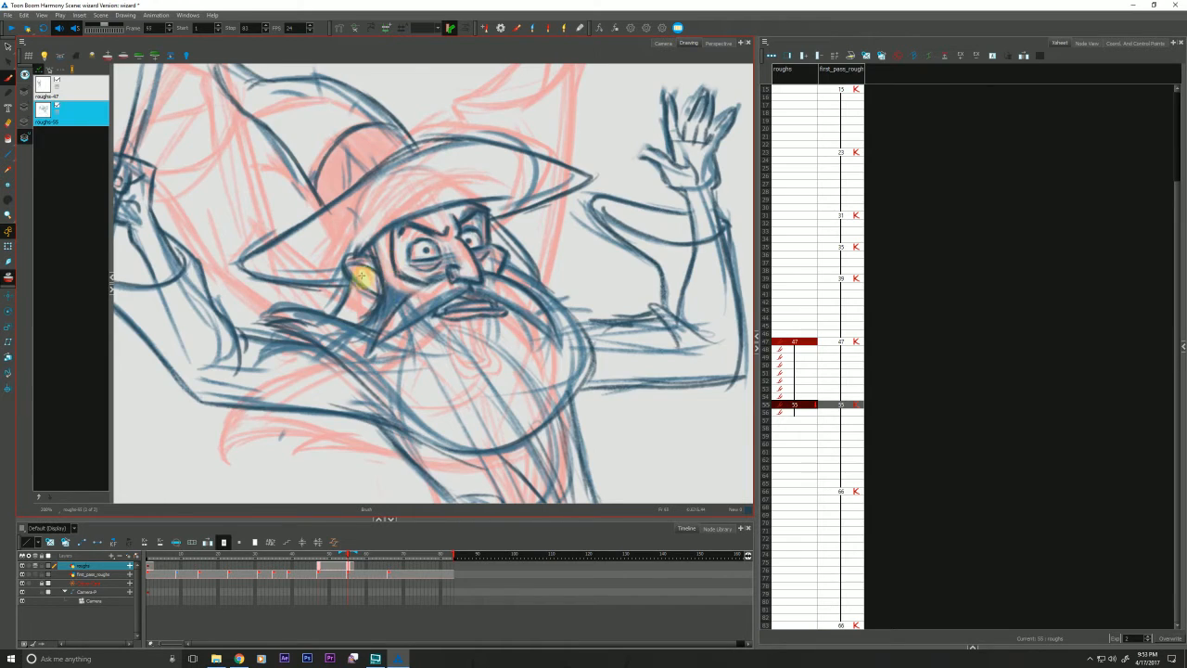
pyautogui.press('f')
pyautogui.press('g')
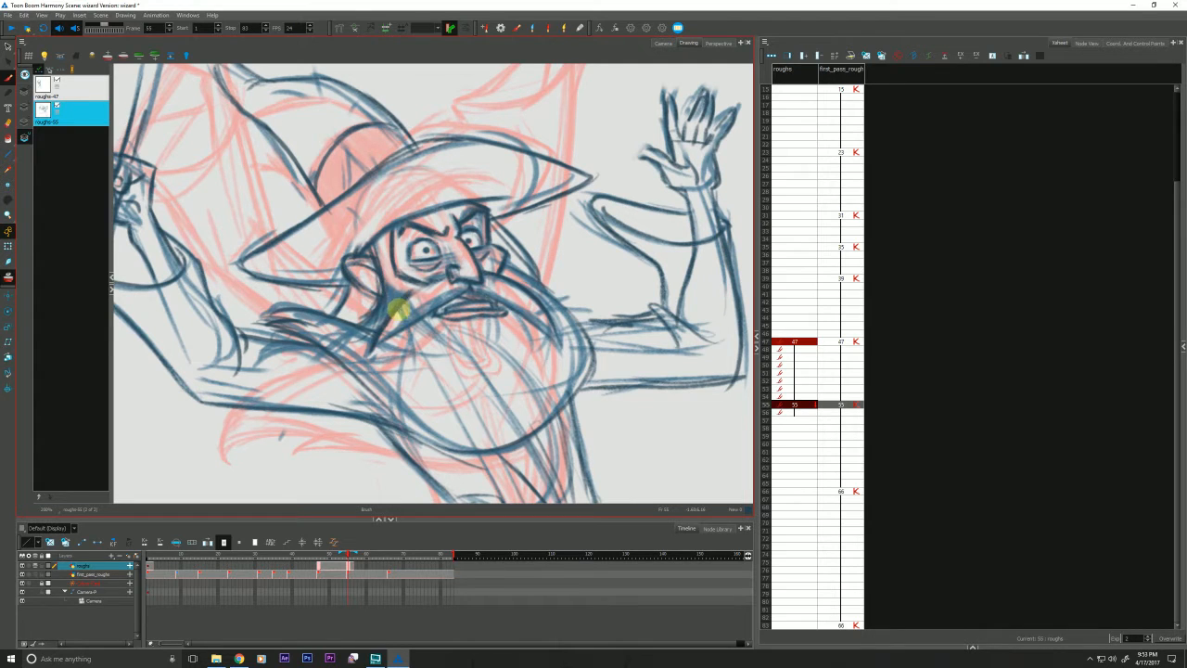
pyautogui.press('f')
pyautogui.press('g')
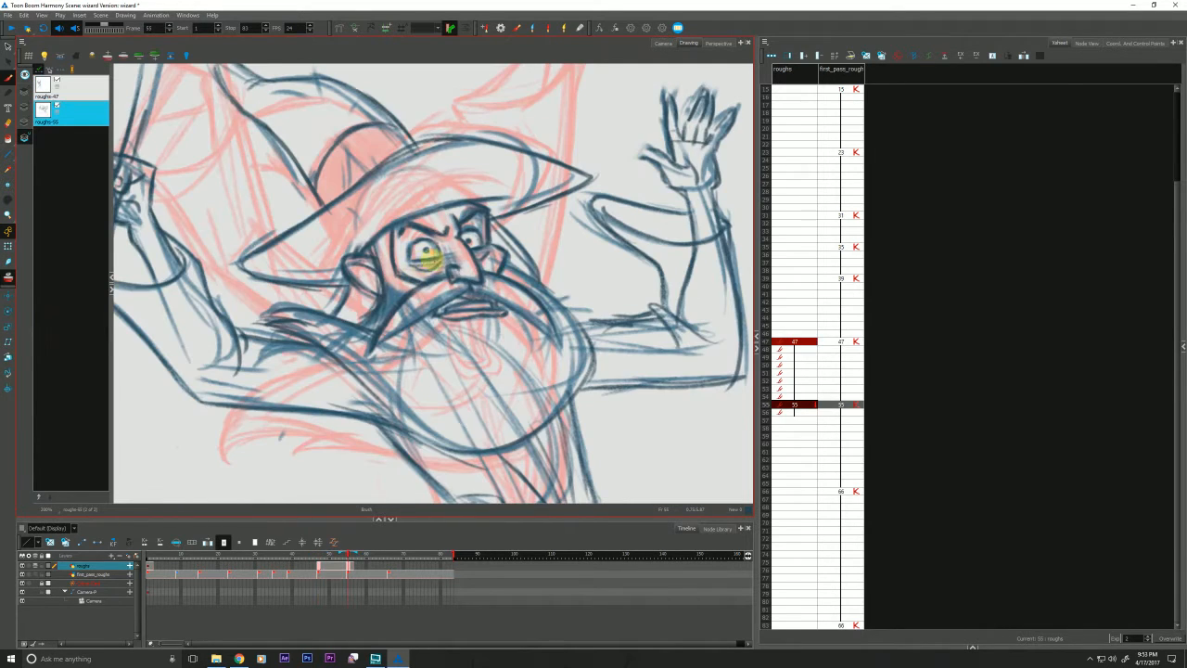
pyautogui.press('f')
pyautogui.press('g')
# Move the pupil of the wizard's nearer eye slightly toward the nose on drawing 55 and check it against drawing 47
pyautogui.moveTo(421, 247)
pyautogui.mouseDown()
pyautogui.moveTo(471, 238)
pyautogui.moveTo(461, 229)
pyautogui.moveTo(430, 248)
pyautogui.mouseUp()
pyautogui.hotkey('alt', 'b')
pyautogui.press('f')
pyautogui.press('g')
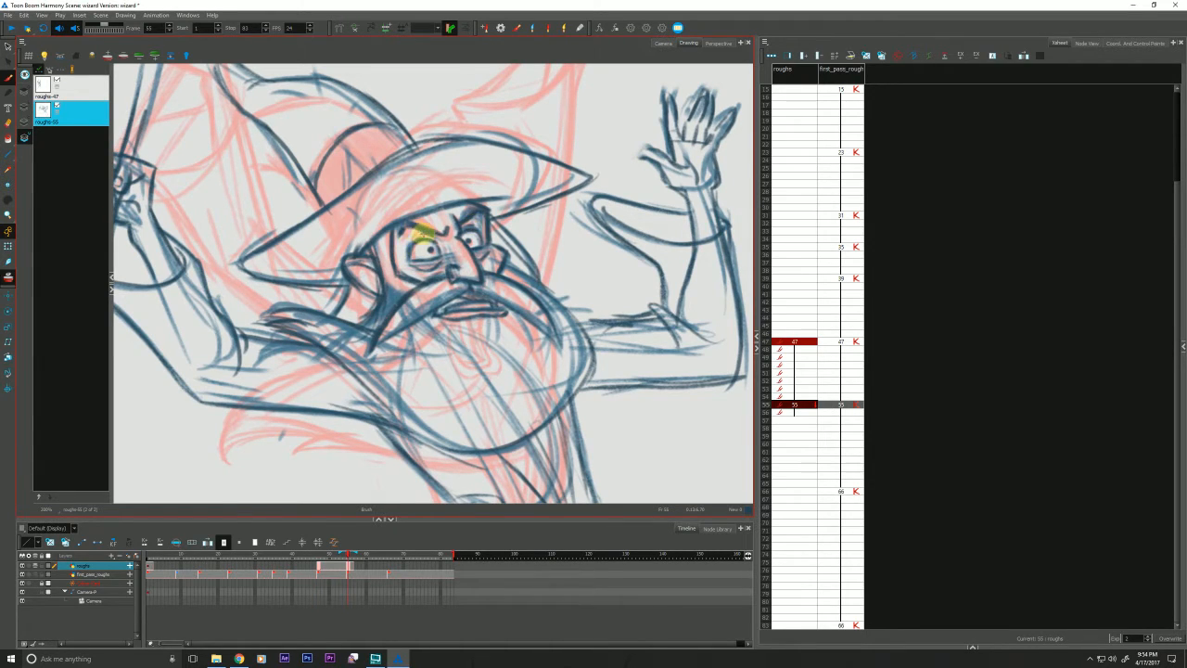
pyautogui.press('f')
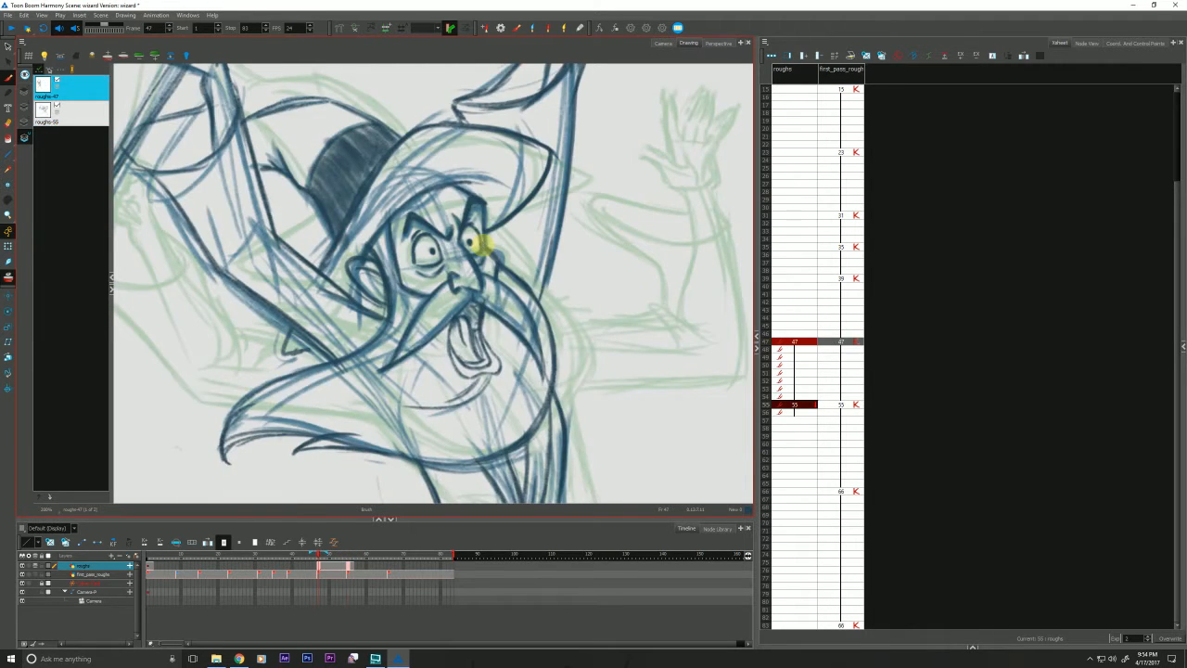
pyautogui.press('g')
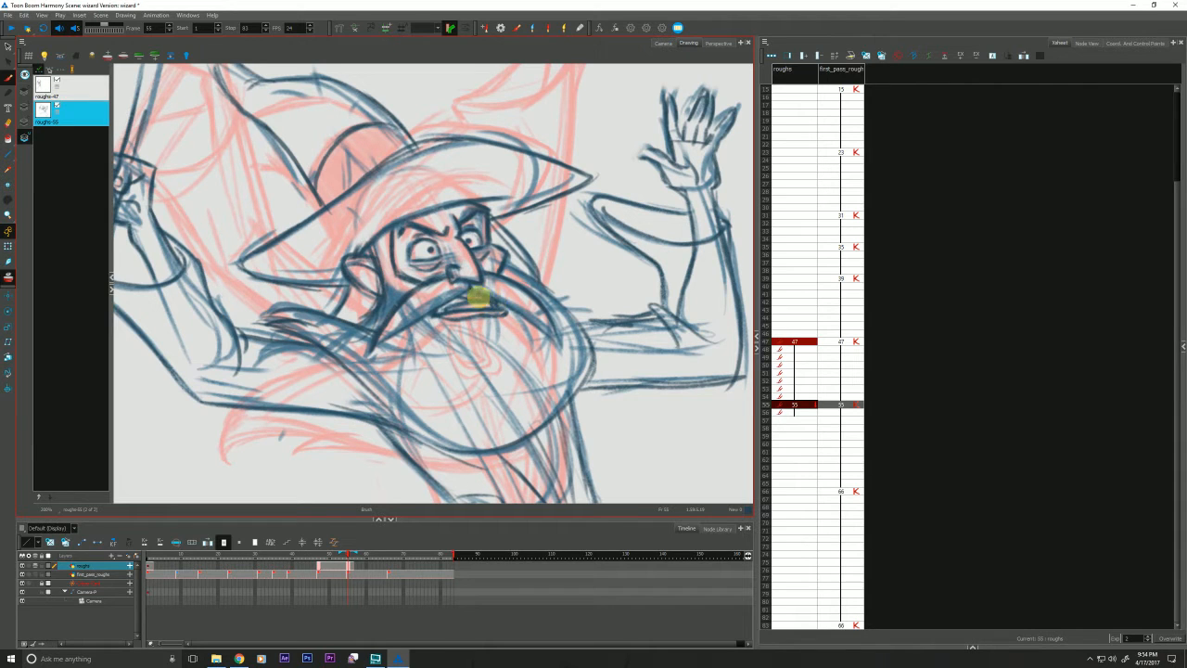
pyautogui.press('f')
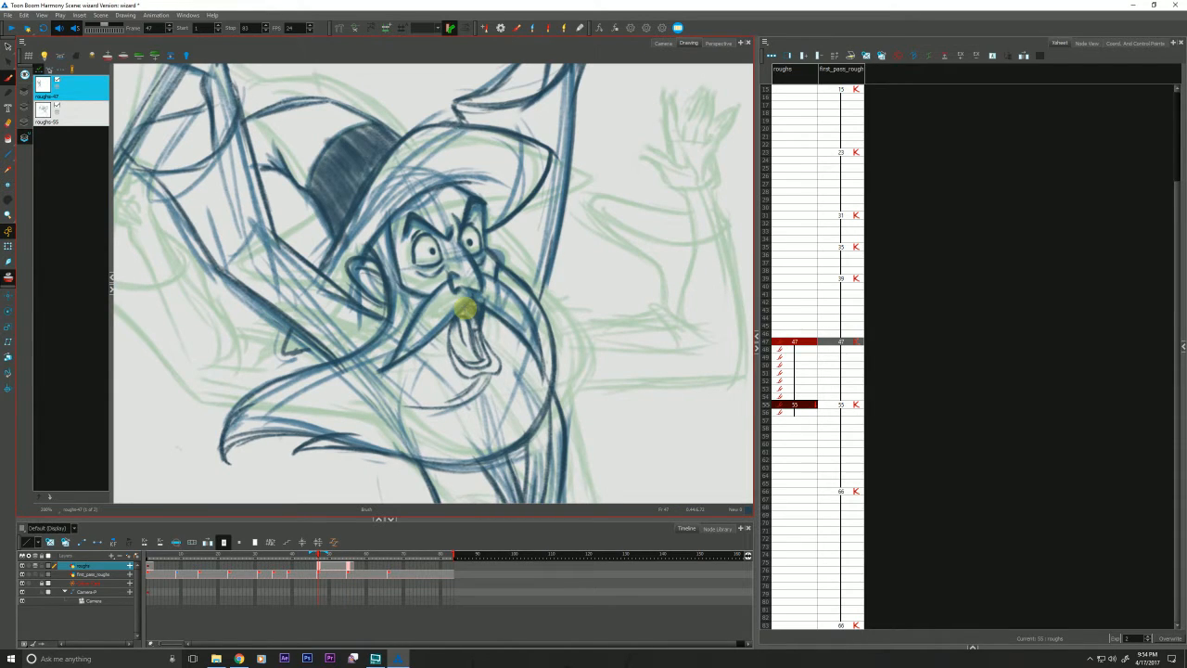
# Compare the wizard's mouth and moustache between drawings 47 and 55 by flipping back and forth
pyautogui.press('g')
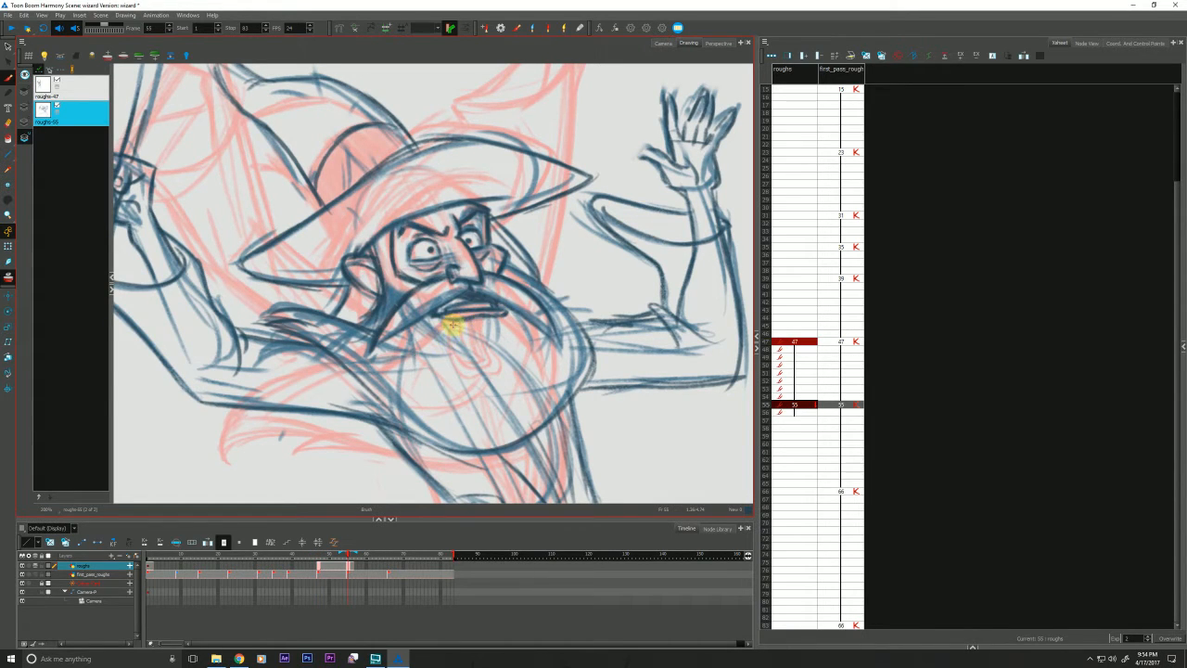
pyautogui.press('f')
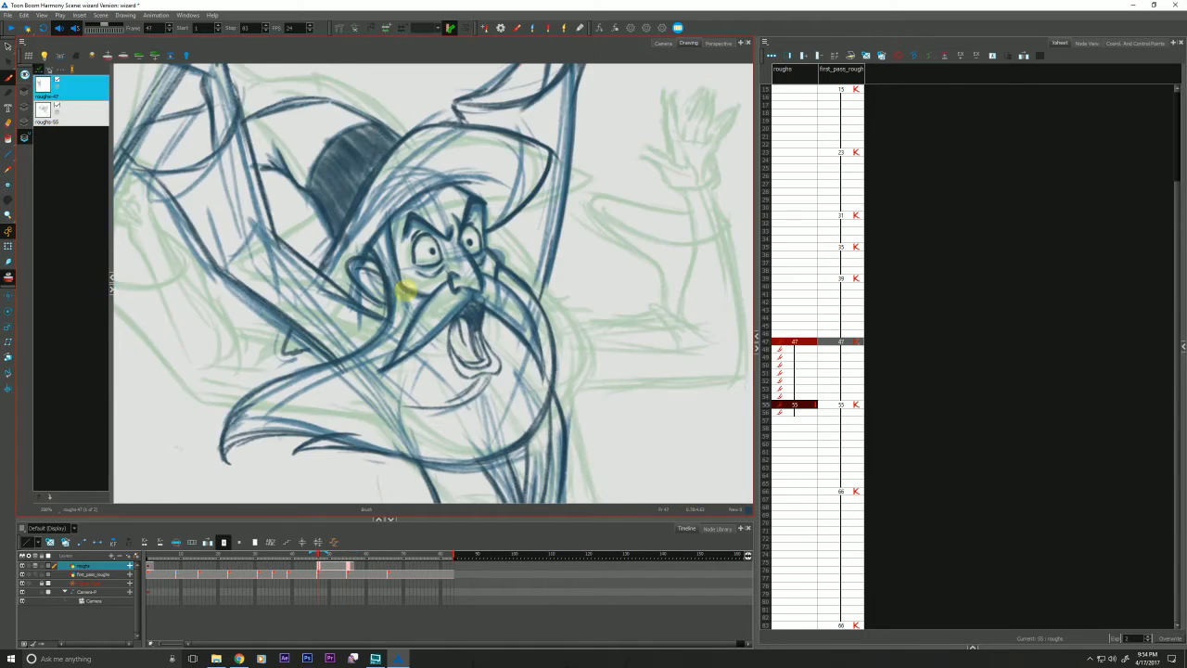
pyautogui.press('g')
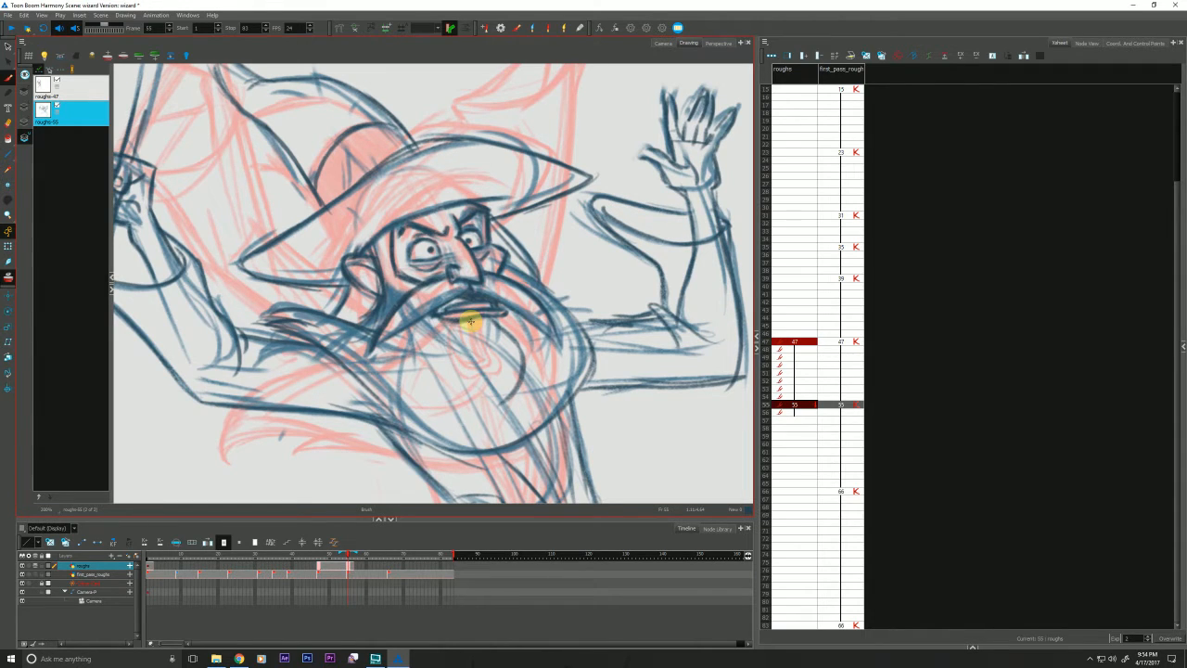
# Reveal the lower panel group beneath the Xsheet and show the brush's tool properties there
pyautogui.click(1081, 41)
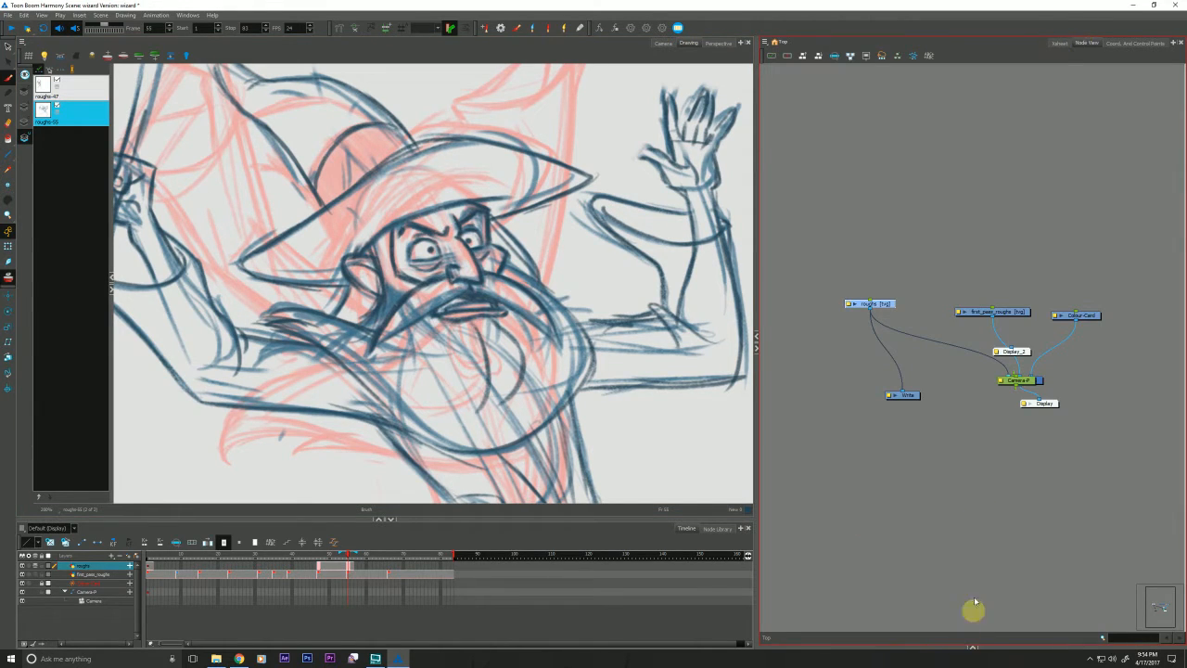
pyautogui.click(1061, 42)
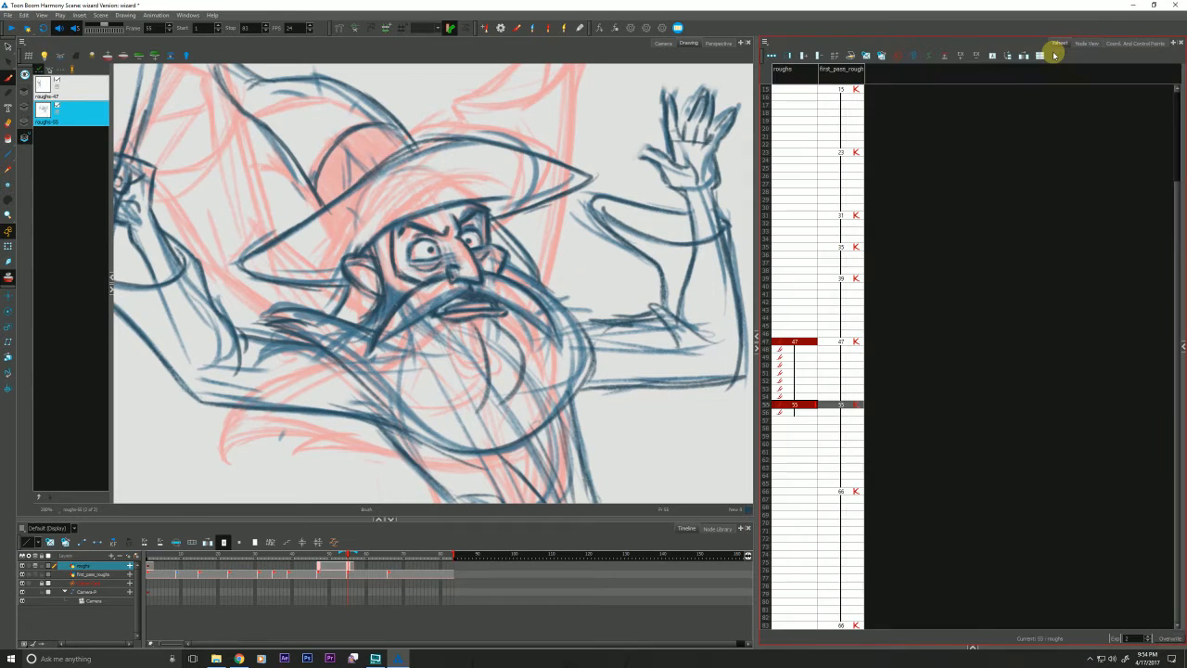
pyautogui.click(971, 646)
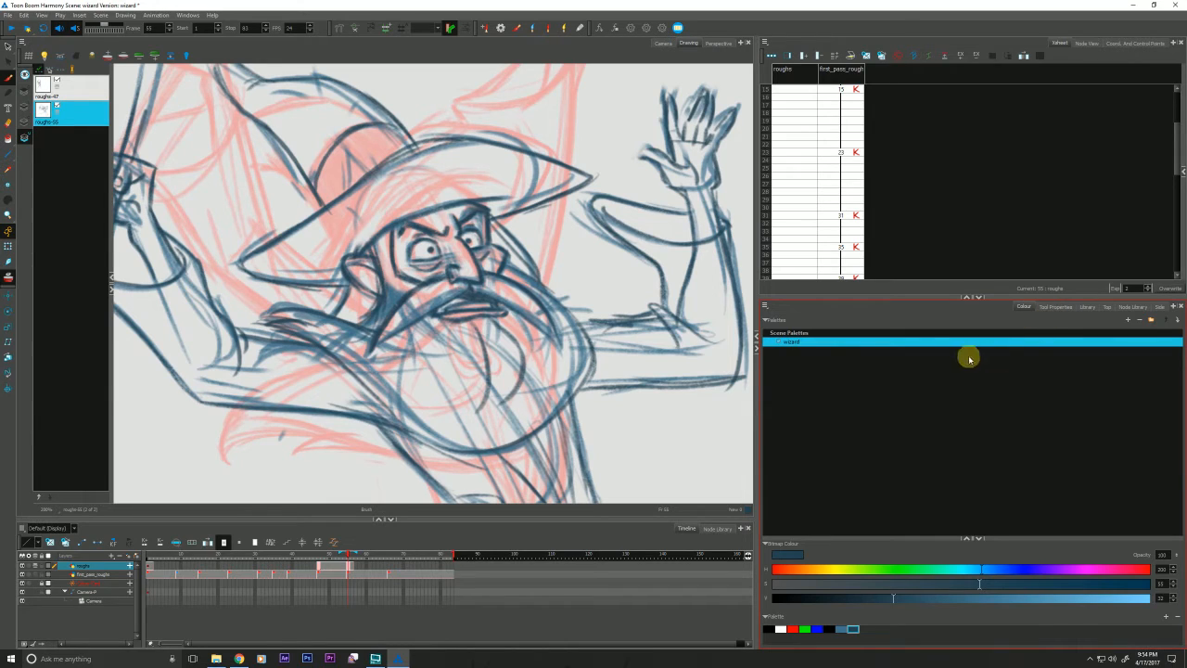
pyautogui.click(1055, 306)
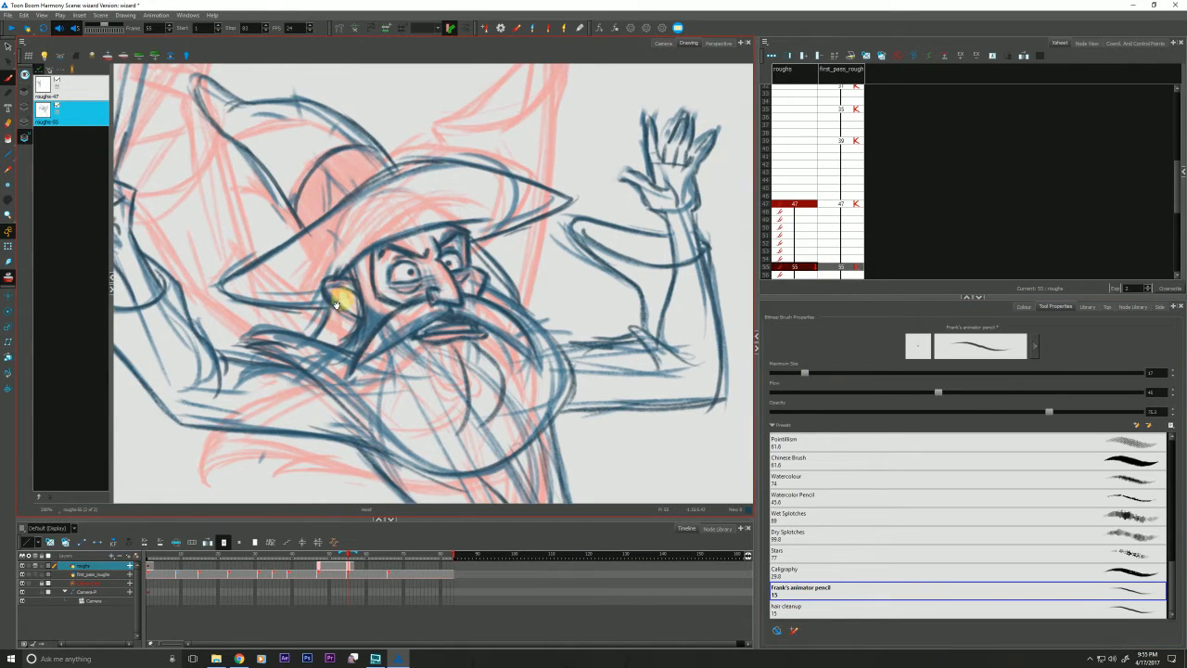
# Compare the hat, head and raised arms between drawings 47 and 55 by flipping repeatedly
pyautogui.moveTo(339, 302); pyautogui.dragTo(283, 379)
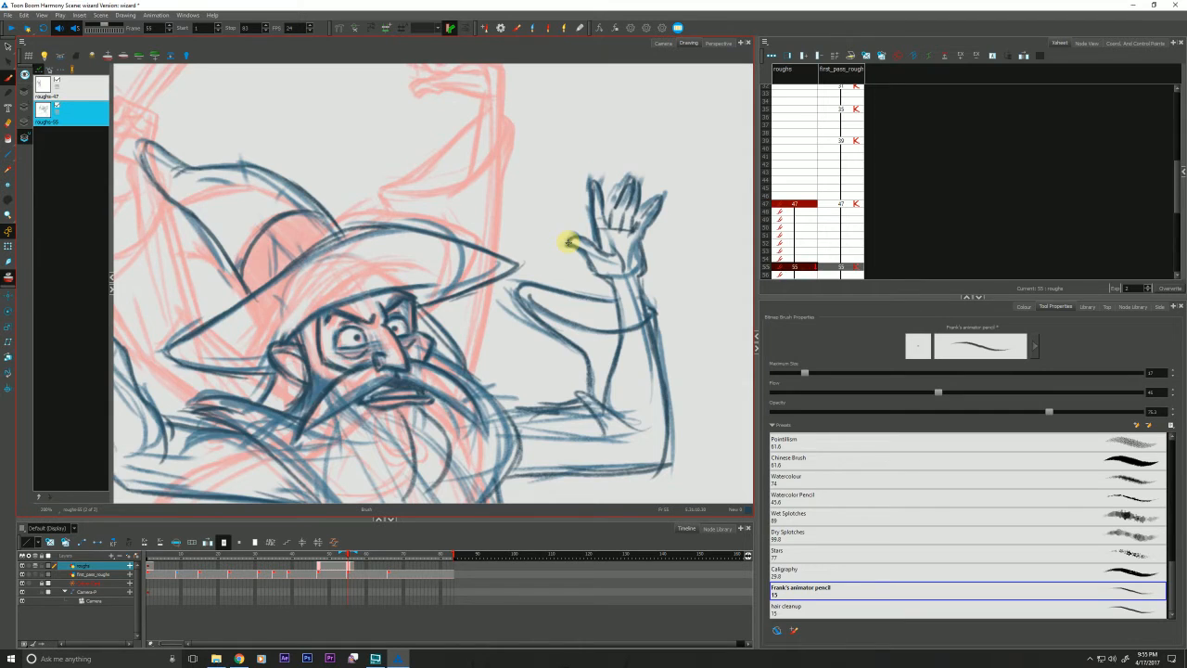
pyautogui.press('f')
pyautogui.press('g')
pyautogui.press('f')
pyautogui.press('g')
pyautogui.press('f')
pyautogui.press('g')
pyautogui.press('space')
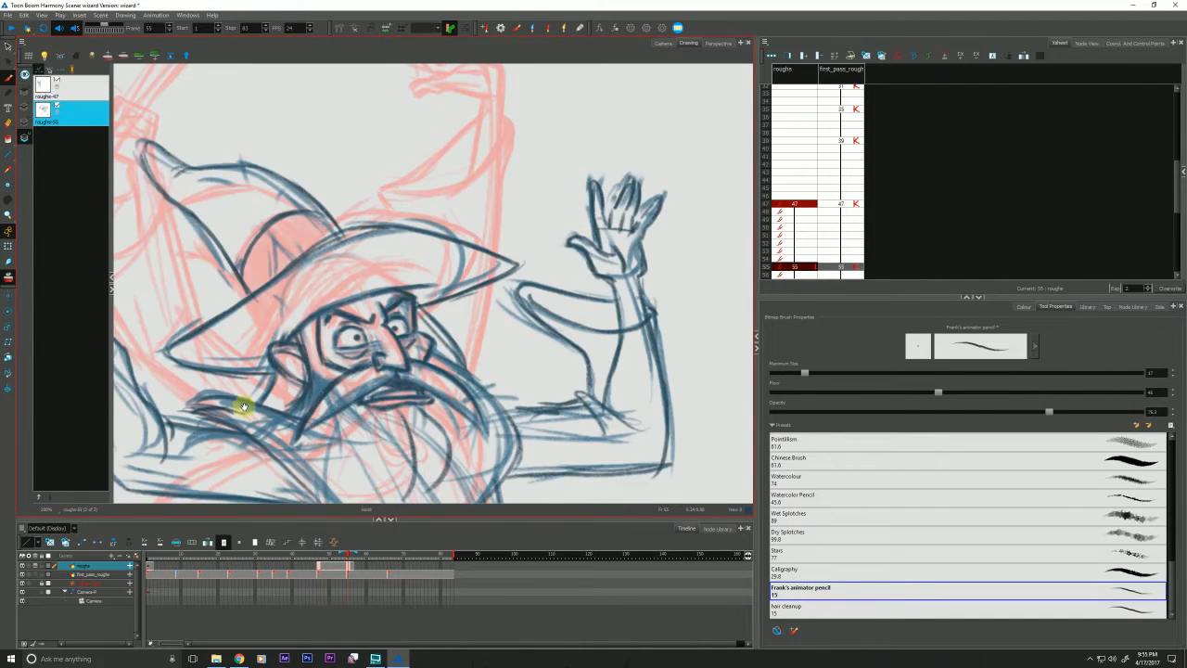
pyautogui.moveTo(244, 406)
pyautogui.mouseDown()
pyautogui.moveTo(341, 392)
pyautogui.moveTo(348, 374)
pyautogui.mouseUp()
pyautogui.press('f')
pyautogui.press('g')
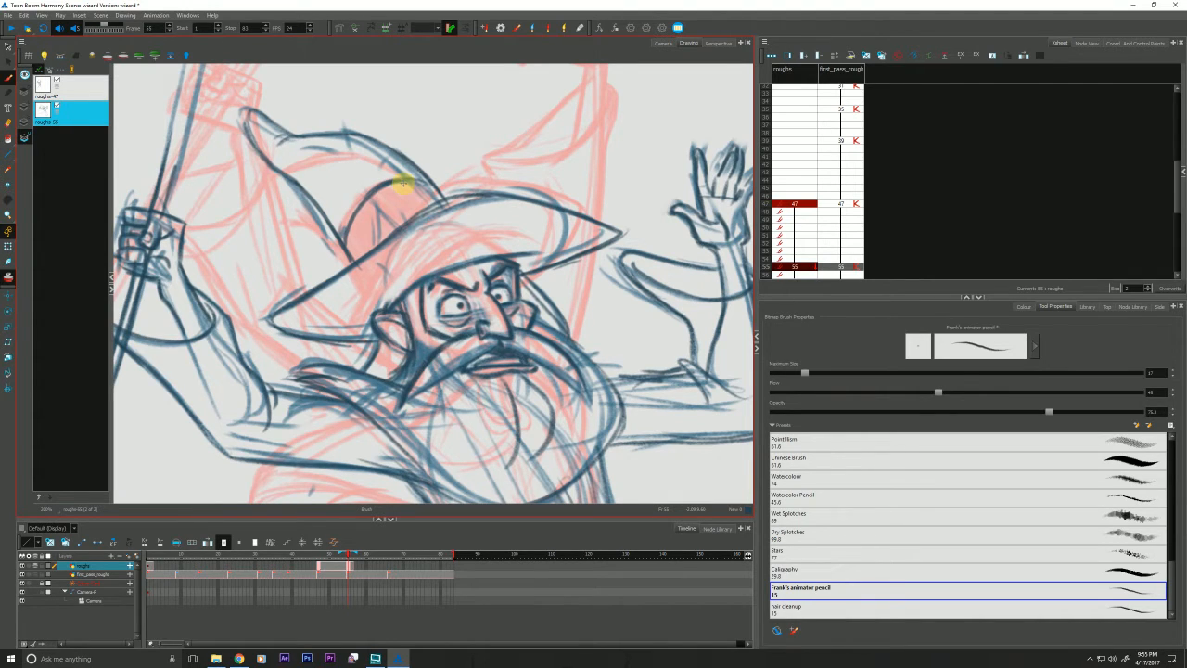
# Replace the upper edge of the hat brim on drawing 55 with one clean line and check it against drawing 47
pyautogui.moveTo(403, 184)
pyautogui.mouseDown()
pyautogui.moveTo(508, 200)
pyautogui.moveTo(461, 189)
pyautogui.moveTo(459, 208)
pyautogui.moveTo(393, 242)
pyautogui.moveTo(453, 211)
pyautogui.moveTo(573, 207)
pyautogui.moveTo(511, 188)
pyautogui.moveTo(604, 201)
pyautogui.mouseUp()
pyautogui.press('f')
pyautogui.press('g')
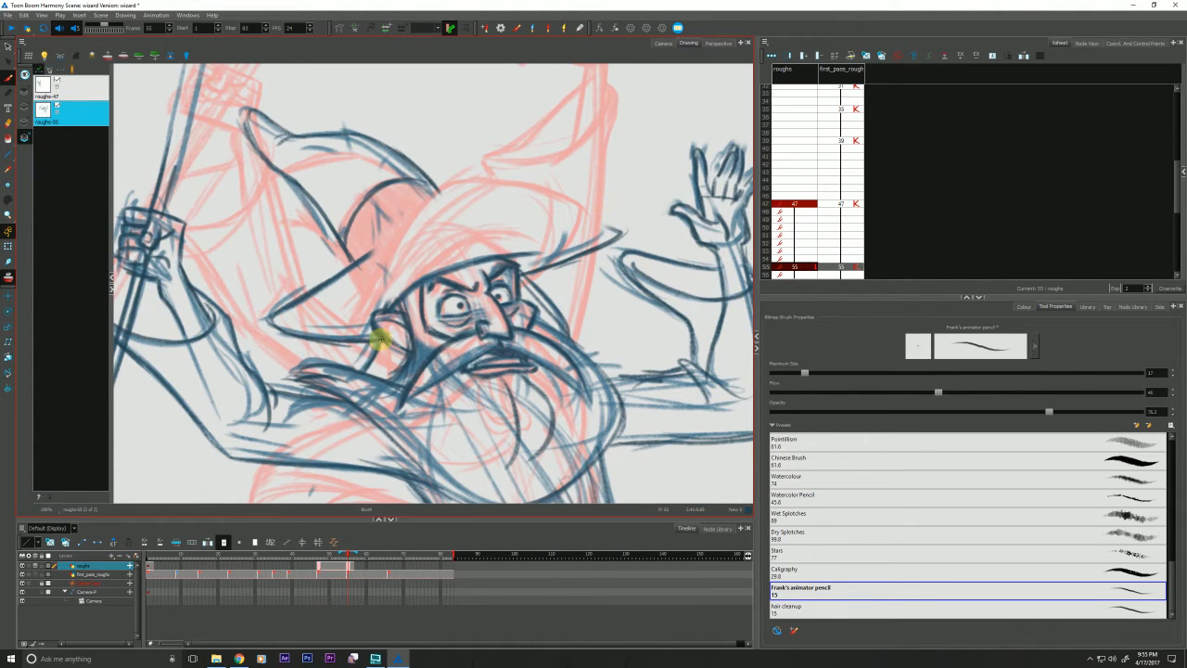
pyautogui.moveTo(380, 340)
pyautogui.mouseDown()
pyautogui.moveTo(270, 315)
pyautogui.moveTo(363, 272)
pyautogui.moveTo(316, 294)
pyautogui.moveTo(326, 288)
pyautogui.mouseUp()
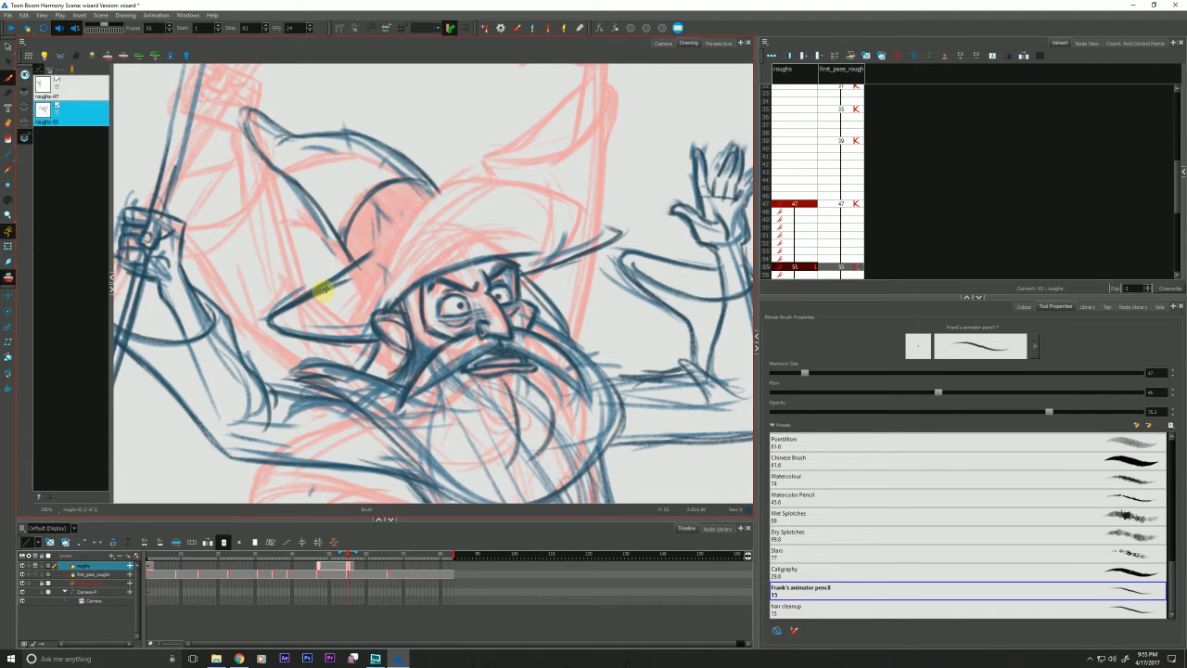
pyautogui.press('f')
pyautogui.press('g')
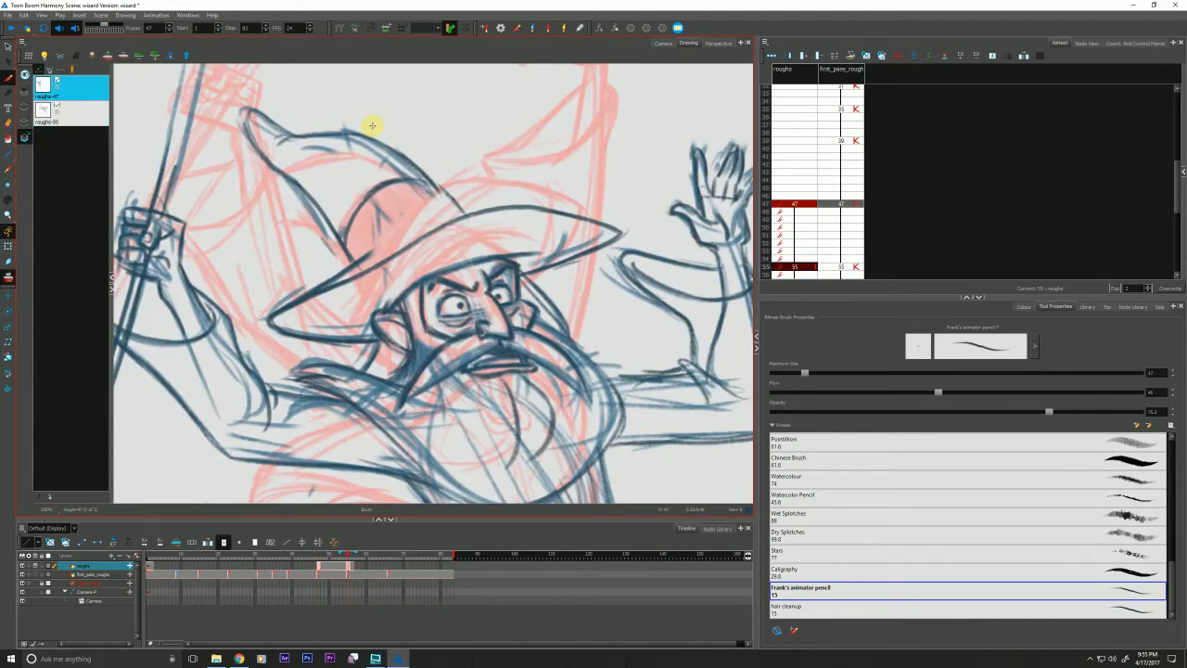
pyautogui.press('f')
pyautogui.press('g')
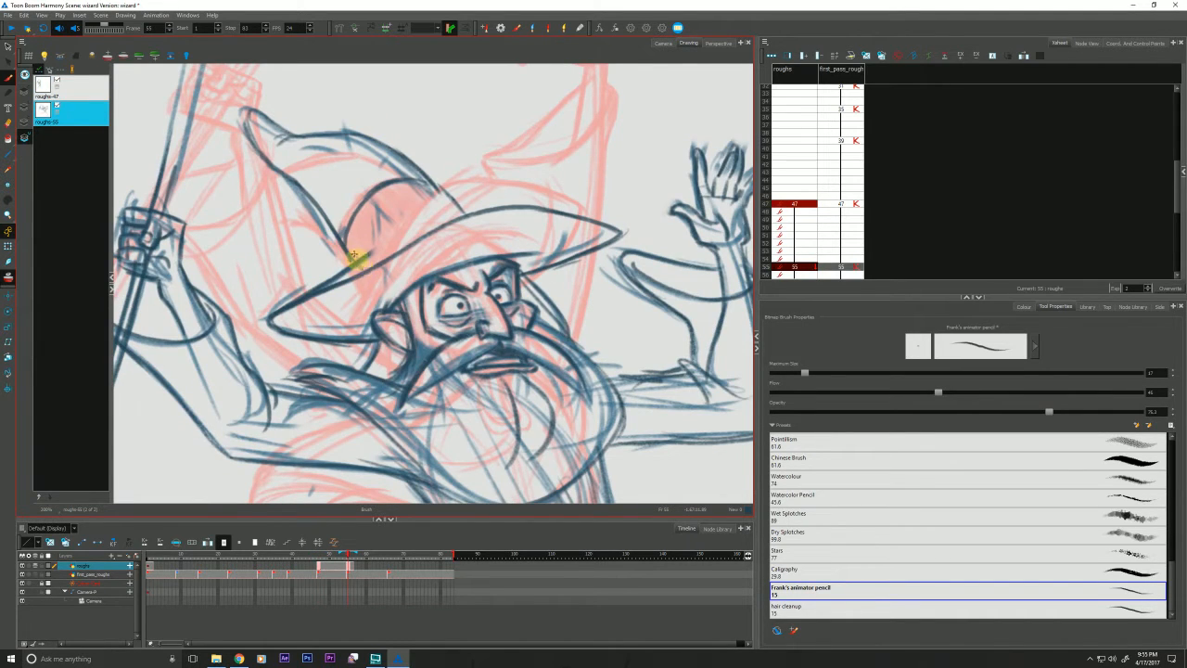
# Clean up the hat crown's side lines on drawing 55, extending them down to the brim, and compare with drawing 47
pyautogui.moveTo(360, 266); pyautogui.dragTo(344, 238)
pyautogui.moveTo(462, 212); pyautogui.dragTo(420, 163)
pyautogui.press('f')
pyautogui.press('g')
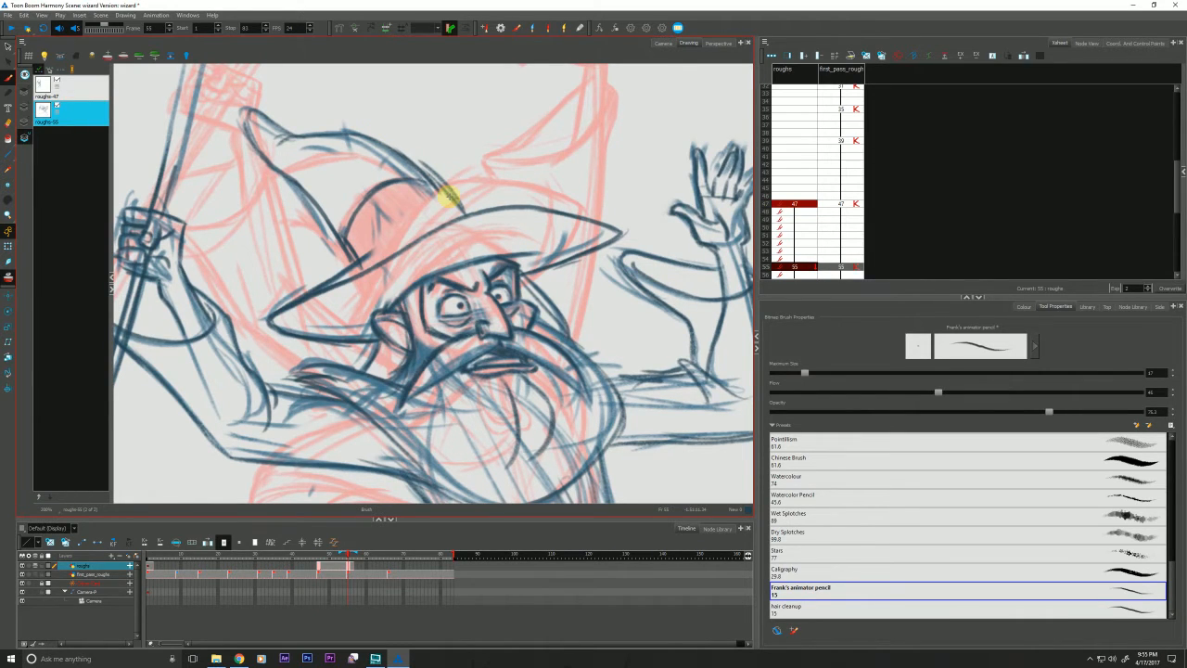
pyautogui.press('f')
pyautogui.press('g')
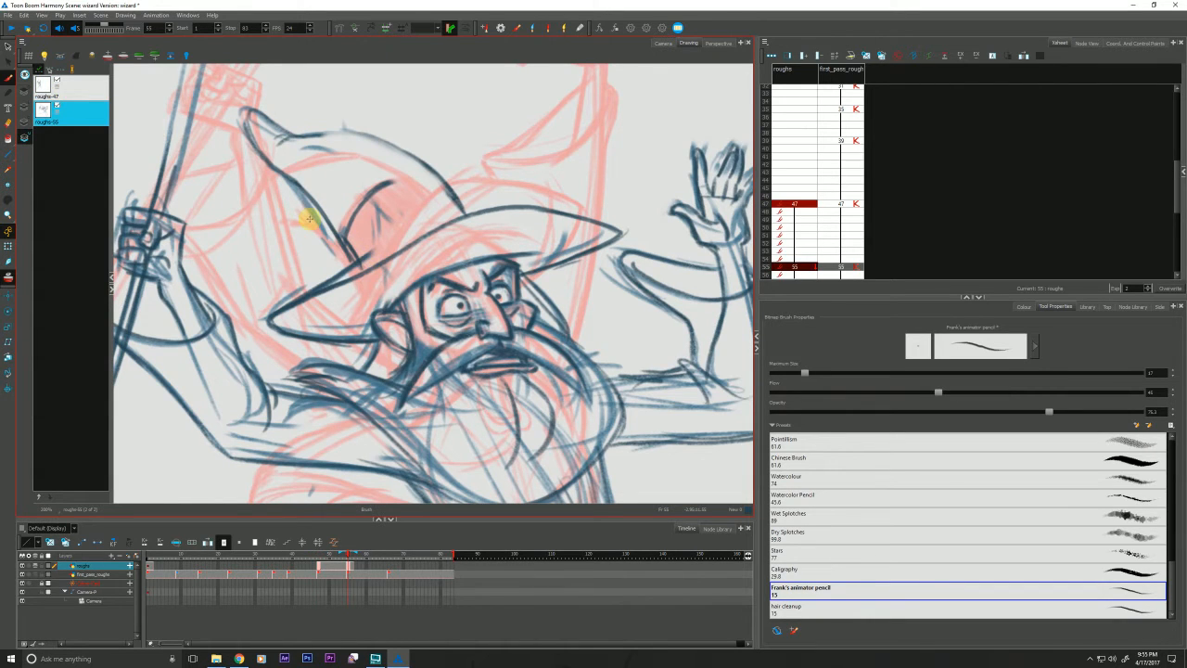
pyautogui.press('f')
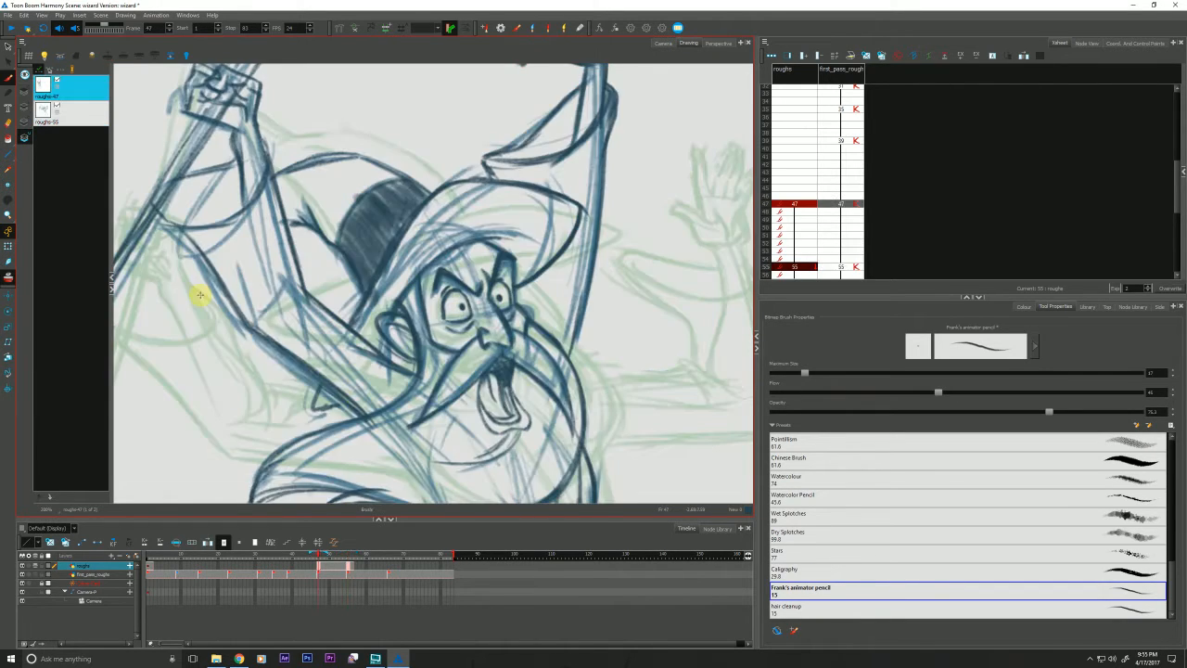
pyautogui.press('g')
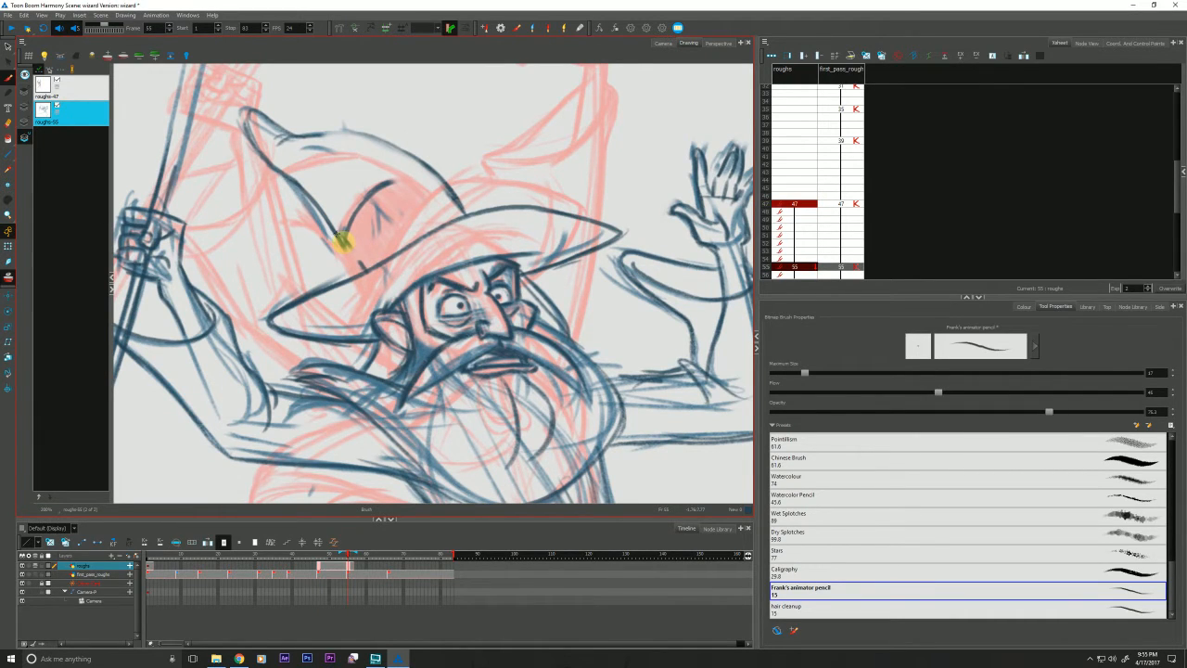
# Redraw the hatband on drawing 55, shade it dark with a larger brush, and return the brush's maximum size to 47
pyautogui.moveTo(342, 242)
pyautogui.mouseDown()
pyautogui.moveTo(292, 130)
pyautogui.moveTo(398, 150)
pyautogui.moveTo(451, 196)
pyautogui.mouseUp()
pyautogui.moveTo(374, 136); pyautogui.dragTo(464, 217)
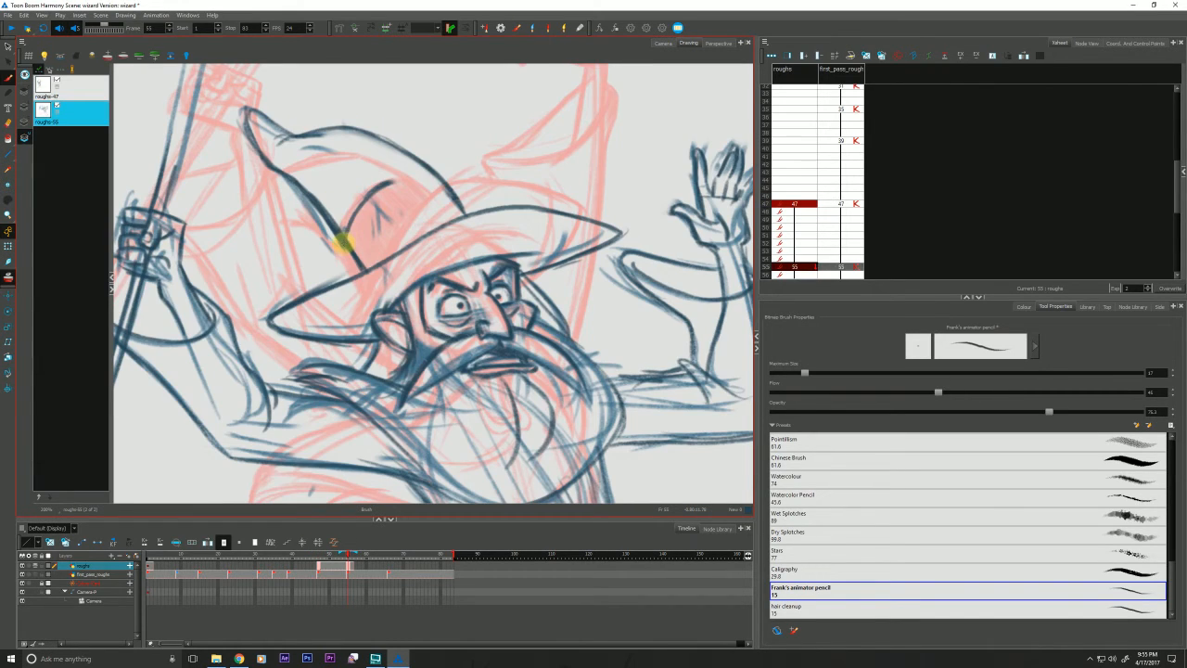
pyautogui.moveTo(340, 243)
pyautogui.mouseDown()
pyautogui.moveTo(360, 206)
pyautogui.moveTo(400, 171)
pyautogui.moveTo(438, 179)
pyautogui.mouseUp()
pyautogui.moveTo(347, 220); pyautogui.dragTo(363, 269)
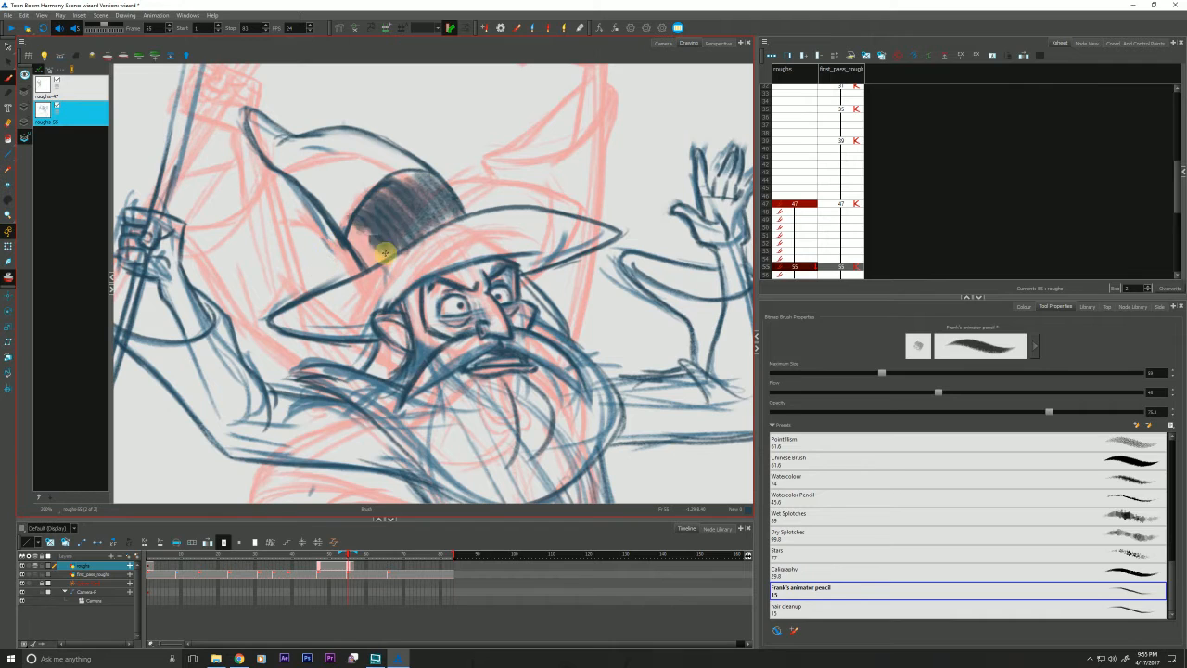
pyautogui.moveTo(389, 228)
pyautogui.mouseDown()
pyautogui.moveTo(345, 242)
pyautogui.moveTo(396, 178)
pyautogui.moveTo(440, 223)
pyautogui.moveTo(438, 206)
pyautogui.moveTo(452, 216)
pyautogui.moveTo(366, 238)
pyautogui.mouseUp()
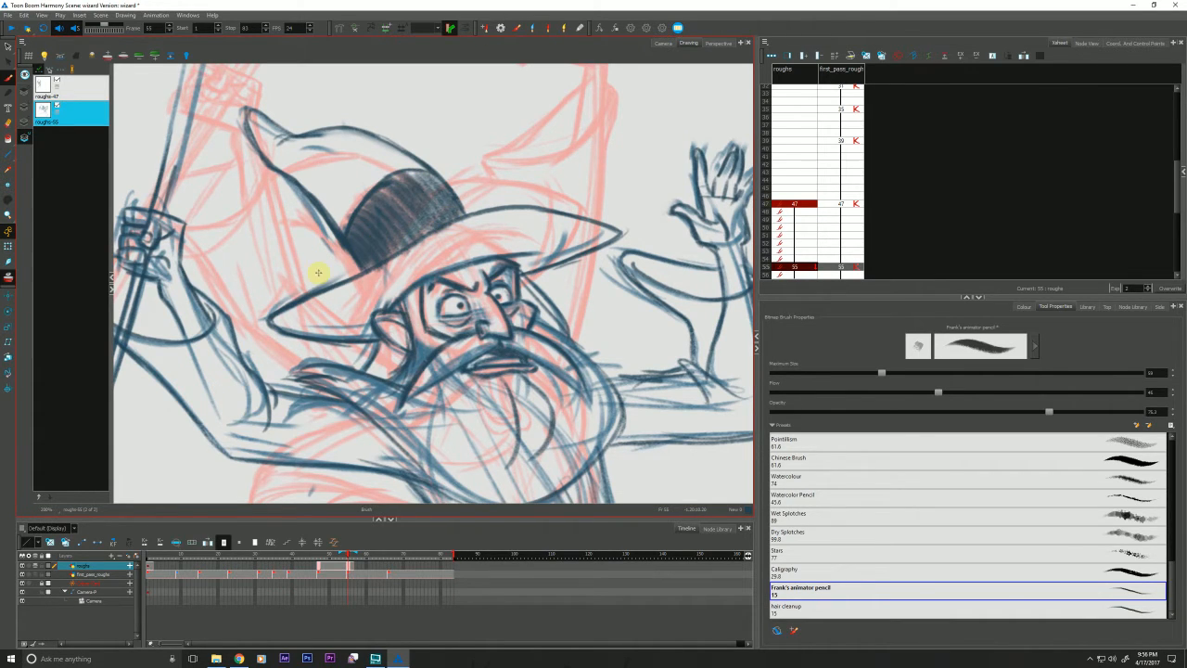
pyautogui.moveTo(881, 372); pyautogui.dragTo(805, 376)
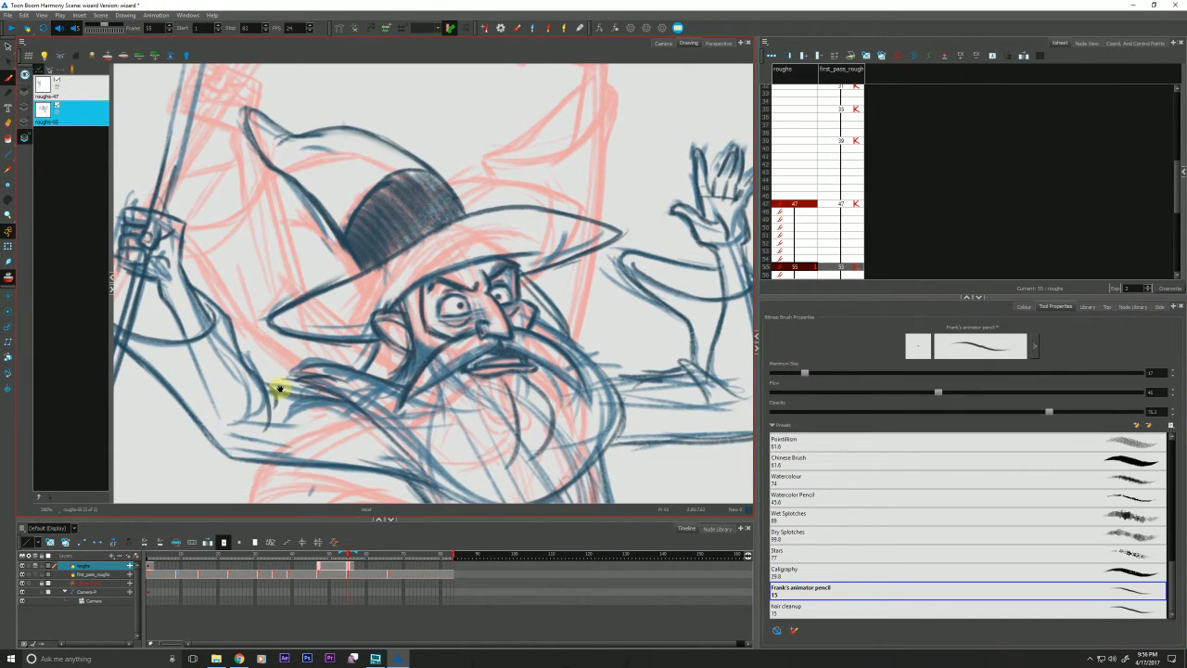
# Compare the shaded hat, ear and shoulder on drawing 55 with drawing 47 by flipping between them
pyautogui.press('space')
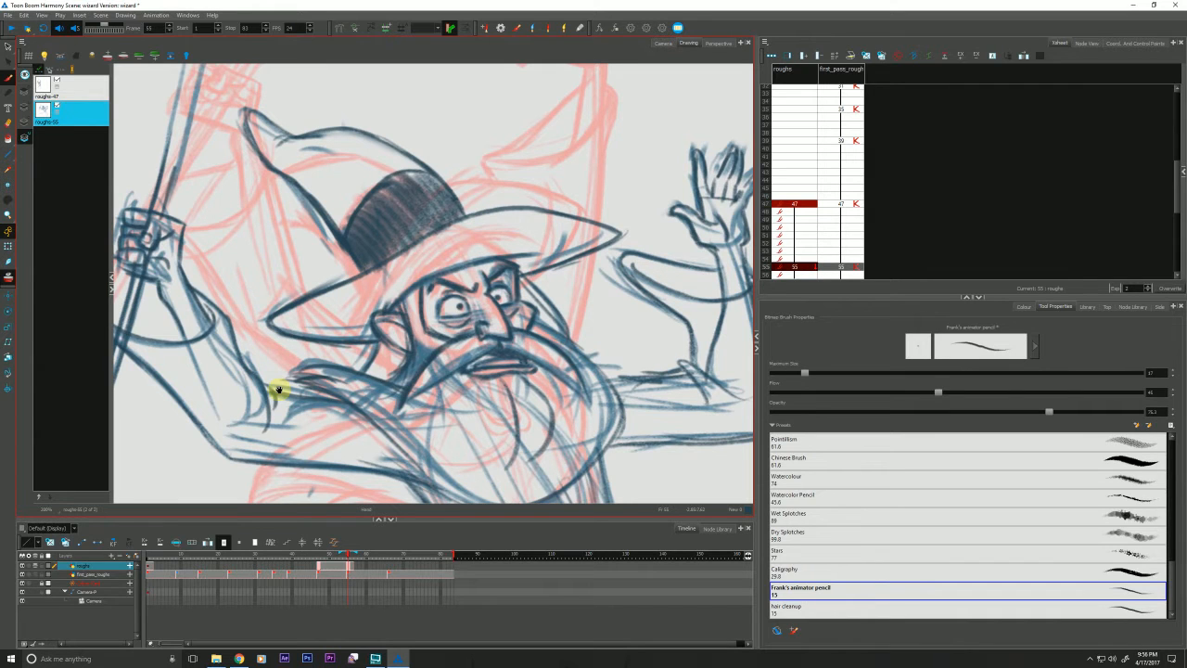
pyautogui.moveTo(279, 389); pyautogui.dragTo(280, 393)
pyautogui.press('f')
pyautogui.press('g')
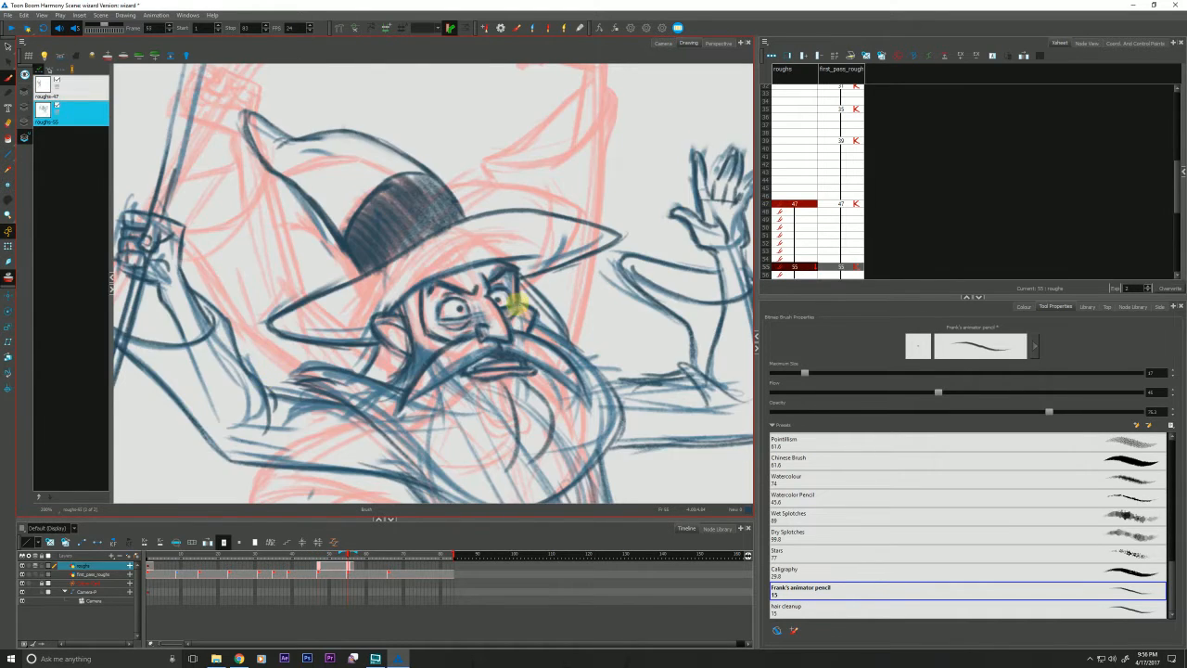
pyautogui.press('f')
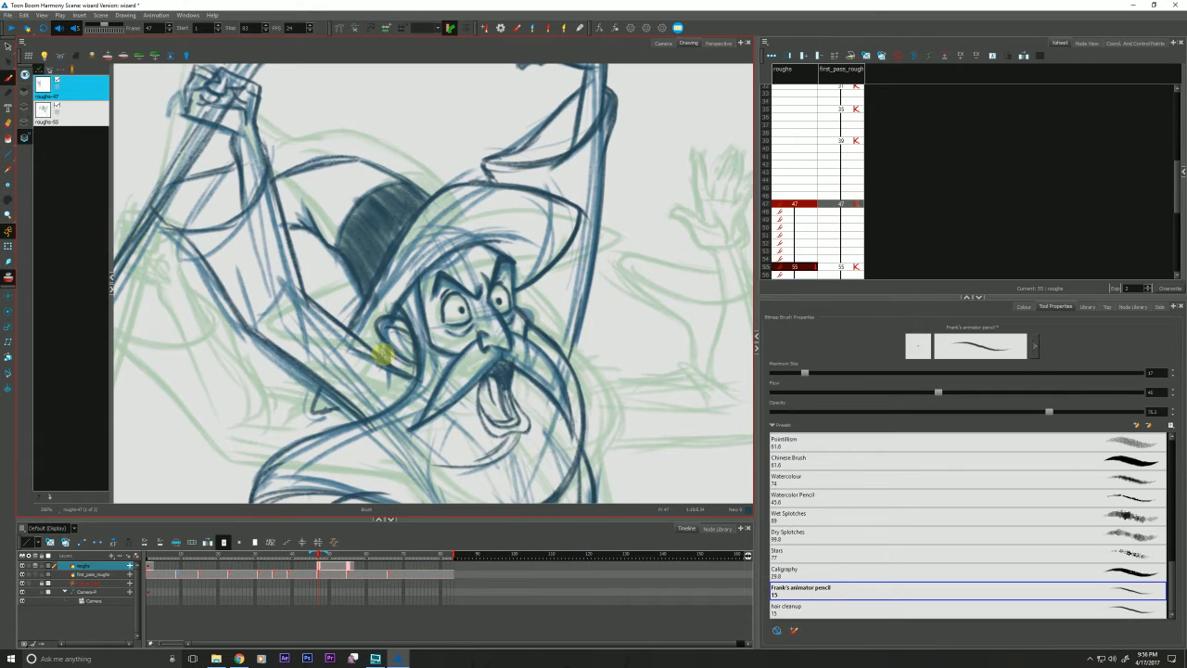
pyautogui.press('g')
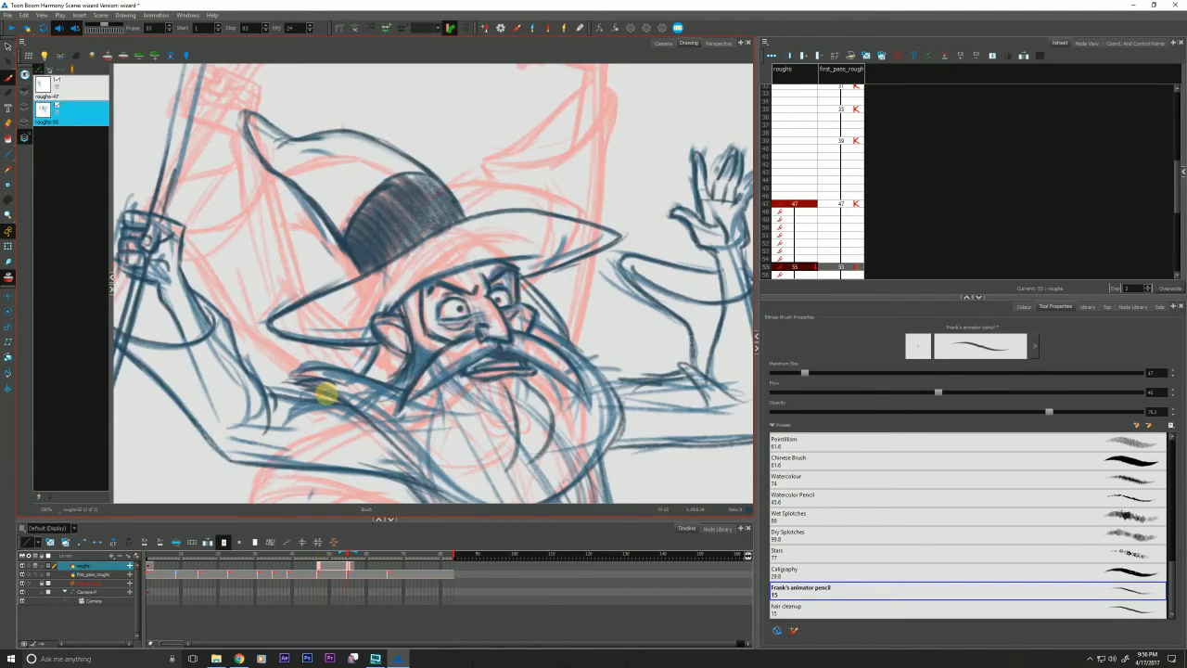
pyautogui.press('f')
pyautogui.press('g')
# Examine how the wizard's eyes shift between drawings 47 and 55 by flipping rapidly
pyautogui.press('f')
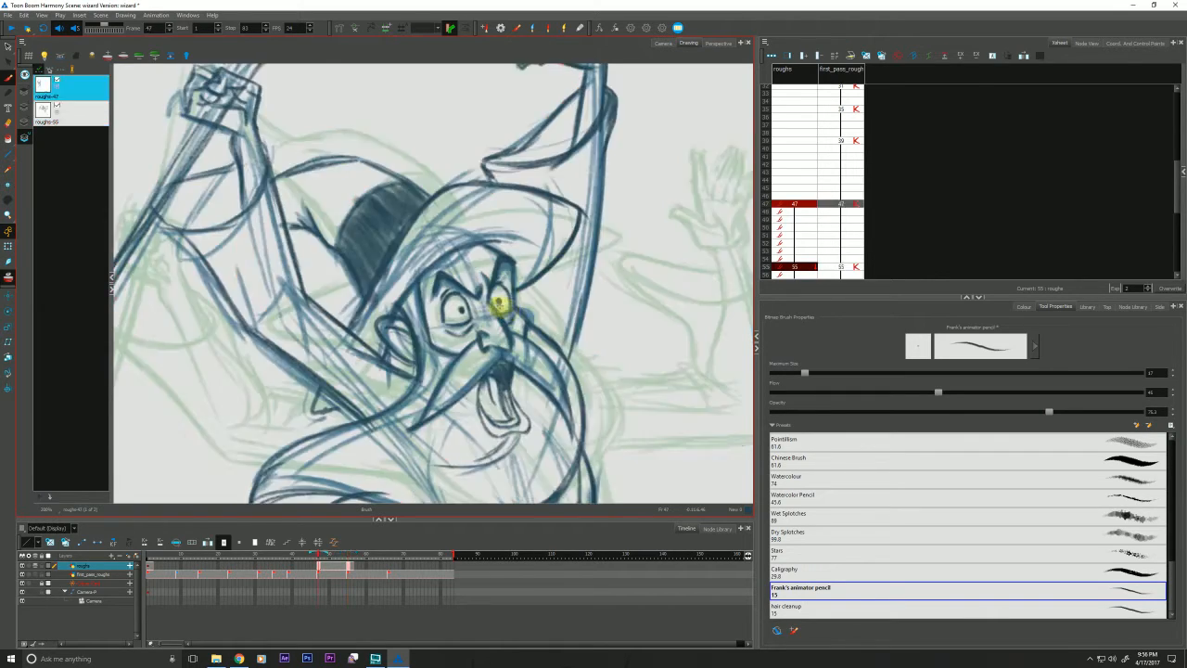
pyautogui.press('g')
pyautogui.press('f')
pyautogui.press('g')
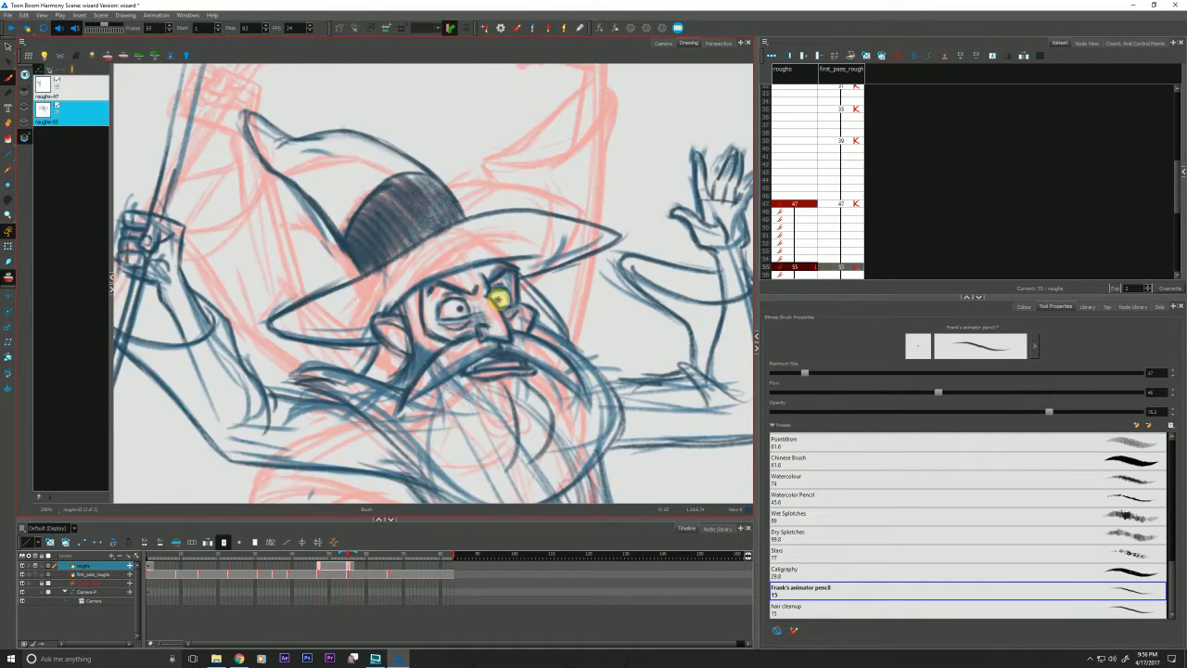
pyautogui.press('f')
pyautogui.press('g')
pyautogui.press('f')
pyautogui.press('g')
pyautogui.press('f')
pyautogui.press('g')
# Strengthen the forearm, inner elbow and upper sleeve lines of the wizard's empty-handed arm on drawing 55
pyautogui.moveTo(332, 345); pyautogui.dragTo(225, 331)
pyautogui.press('f')
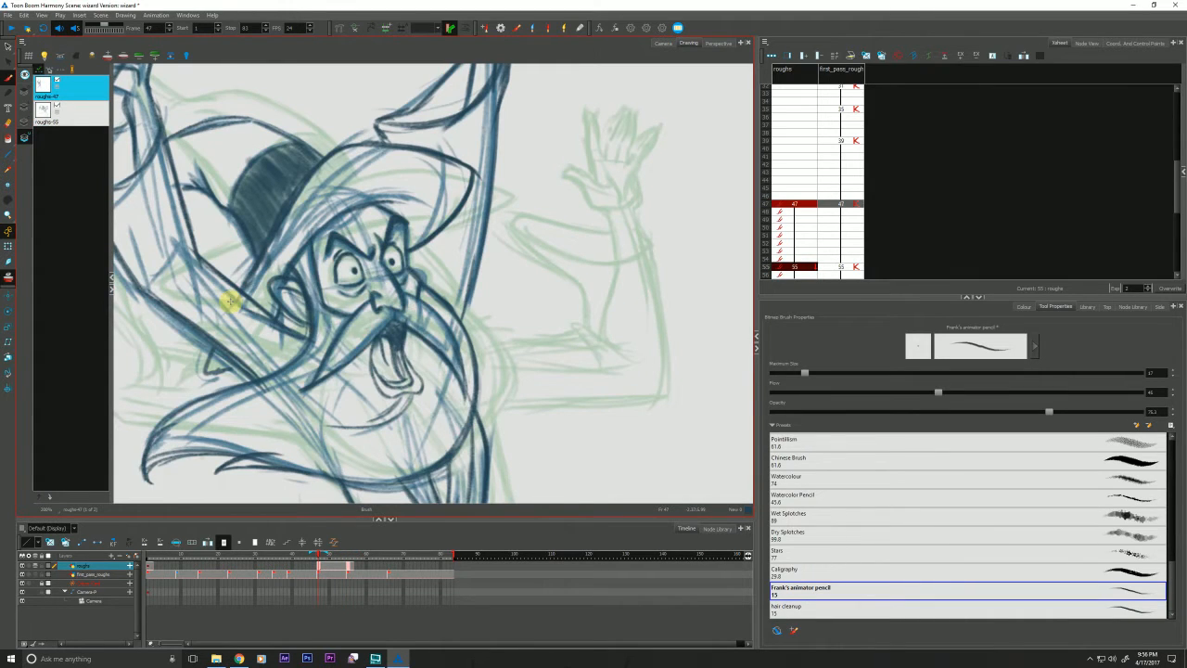
pyautogui.press('g')
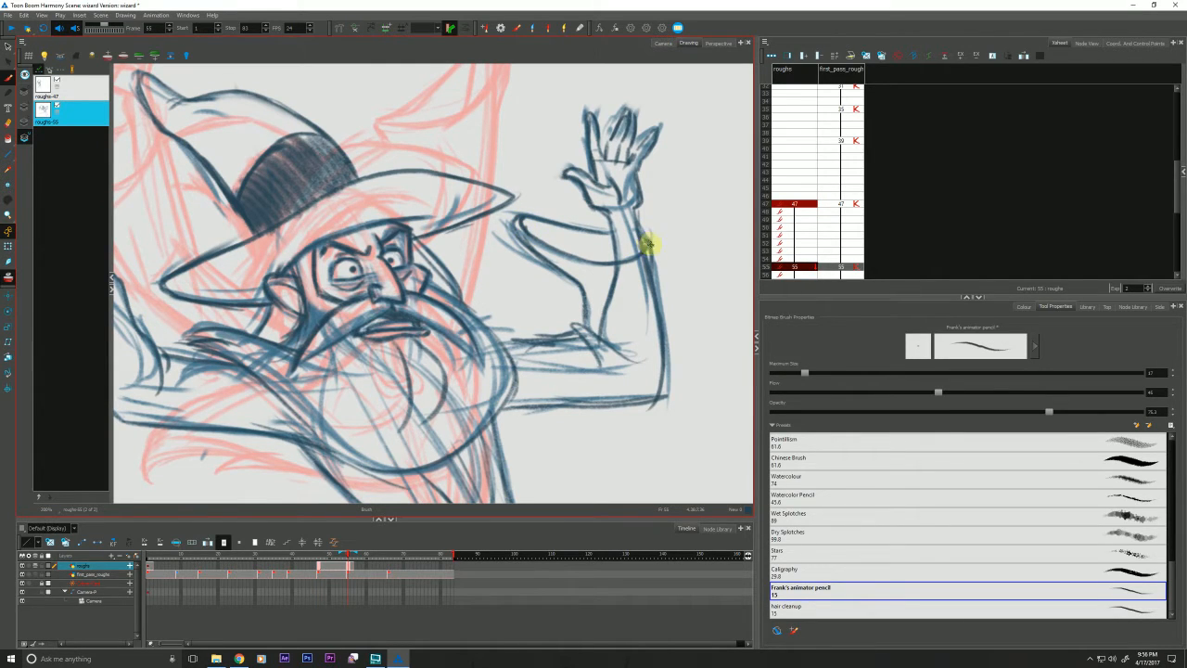
pyautogui.moveTo(643, 238)
pyautogui.mouseDown()
pyautogui.moveTo(662, 344)
pyautogui.moveTo(650, 407)
pyautogui.mouseUp()
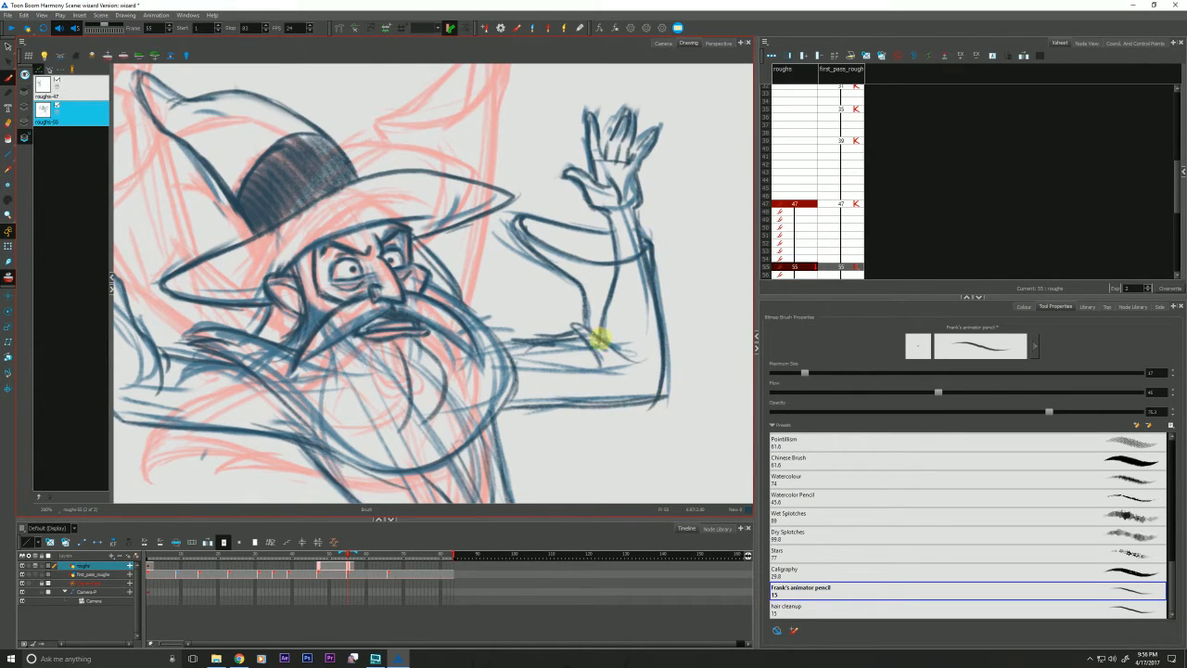
pyautogui.moveTo(575, 324); pyautogui.dragTo(638, 365)
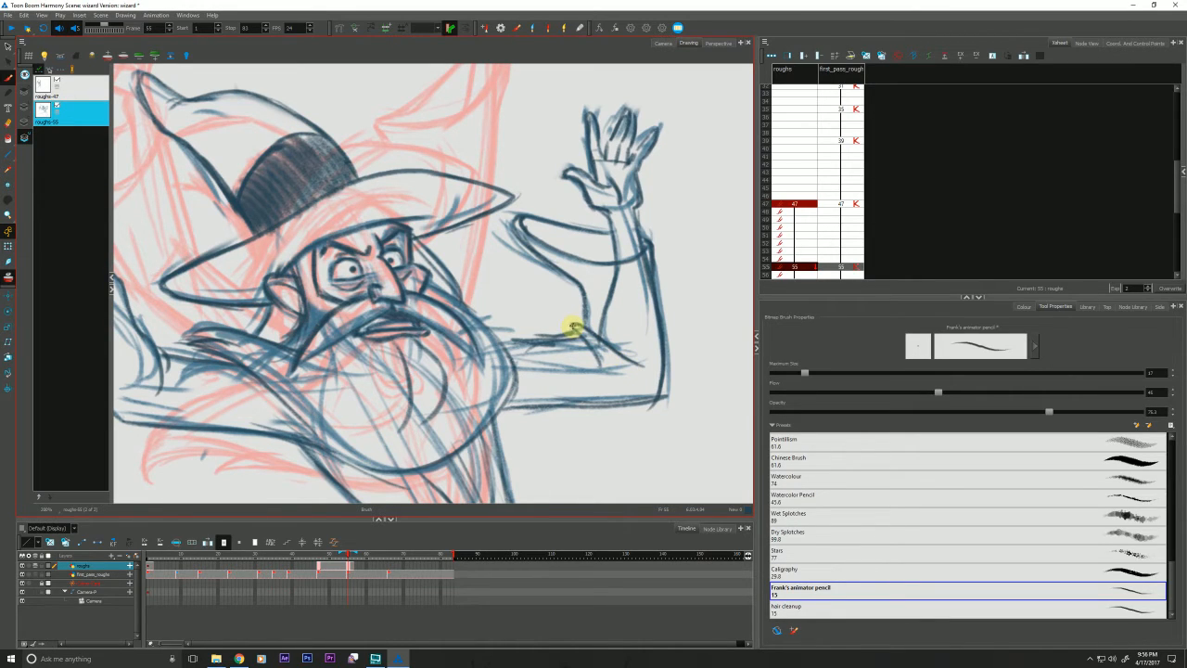
pyautogui.moveTo(578, 331); pyautogui.dragTo(607, 371)
pyautogui.moveTo(583, 331); pyautogui.dragTo(429, 344)
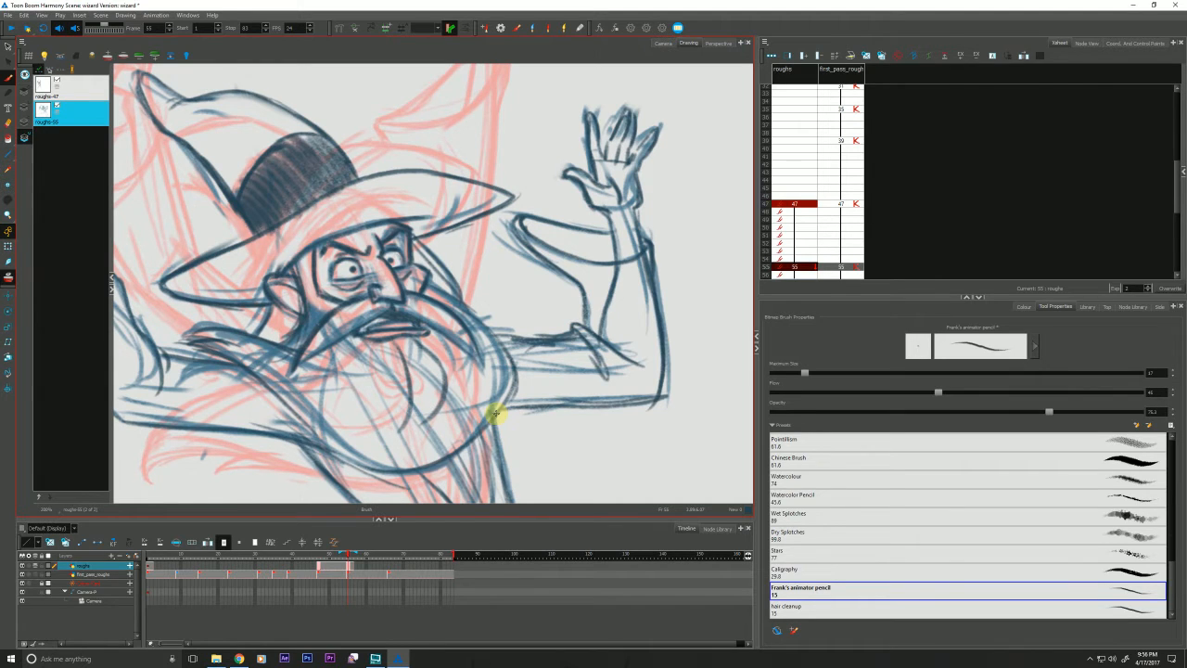
# Zoom out and collapse the timeline to show the wizard's full pose in an enlarged drawing view
pyautogui.hotkey('alt', 'z')
pyautogui.keyDown('alt'); pyautogui.click(496, 414); pyautogui.keyUp('alt')
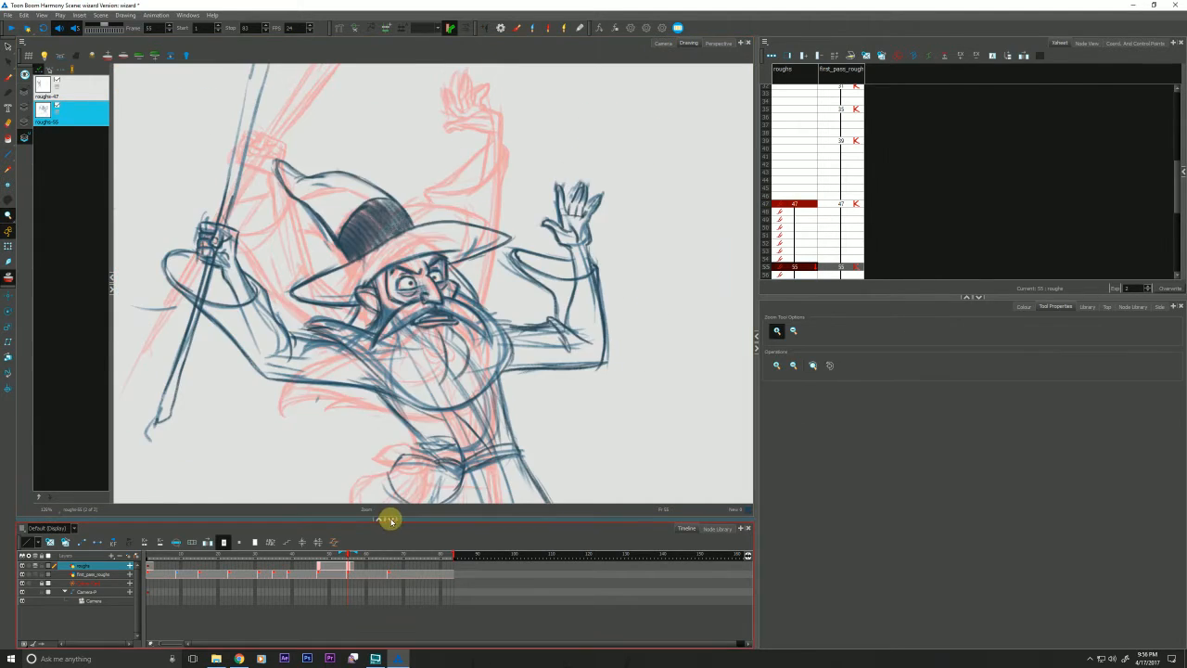
pyautogui.click(390, 520)
pyautogui.moveTo(280, 478); pyautogui.dragTo(353, 336)
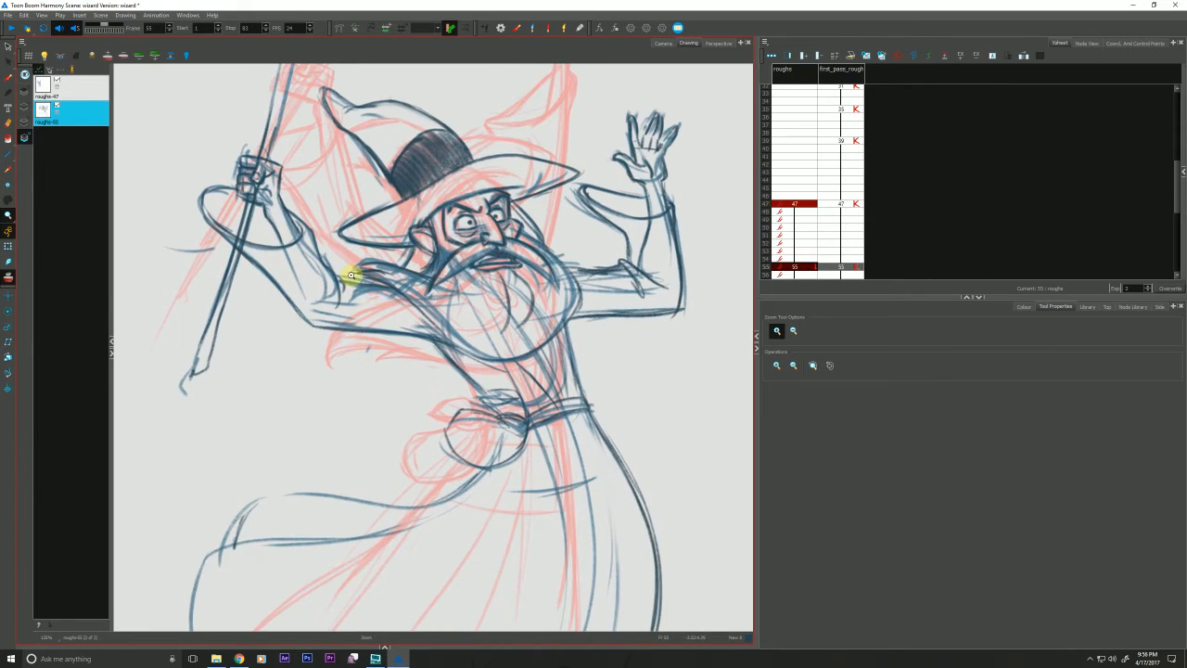
# Activate the Brush and compare the wizard's full pose on drawings 47 and 55 by flipping between them
pyautogui.press('f')
pyautogui.press('g')
pyautogui.press('f')
pyautogui.press('g')
pyautogui.click(47, 69)
pyautogui.hotkey('alt', 'b')
pyautogui.press('f')
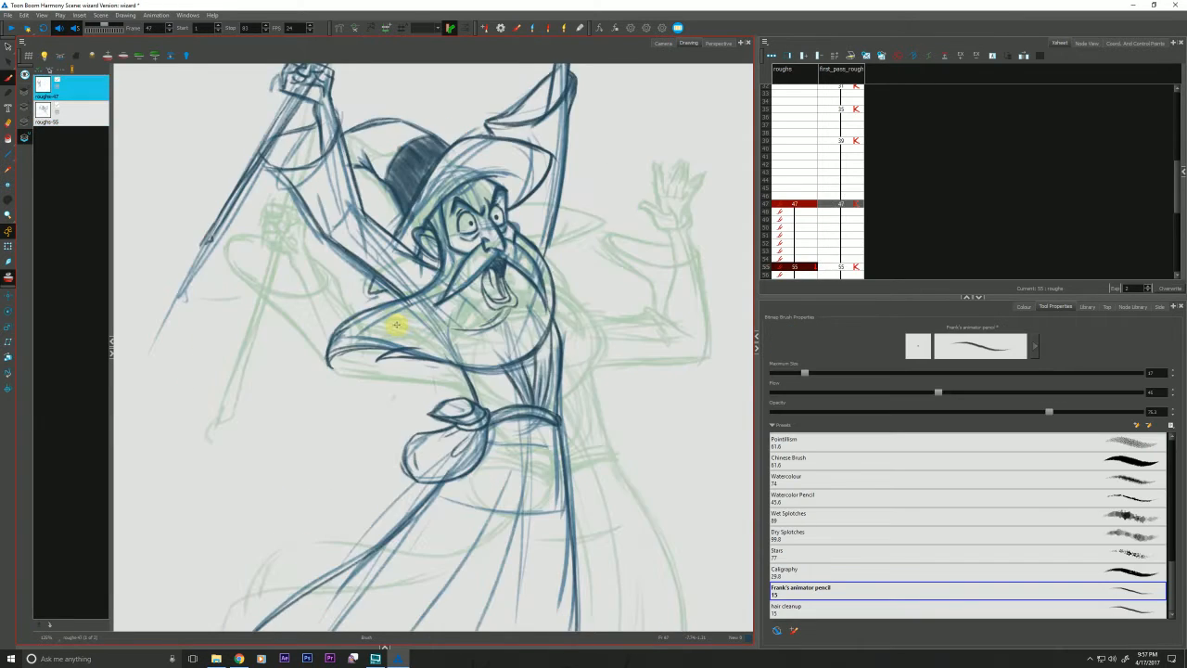
pyautogui.press('g')
pyautogui.press('f')
pyautogui.press('g')
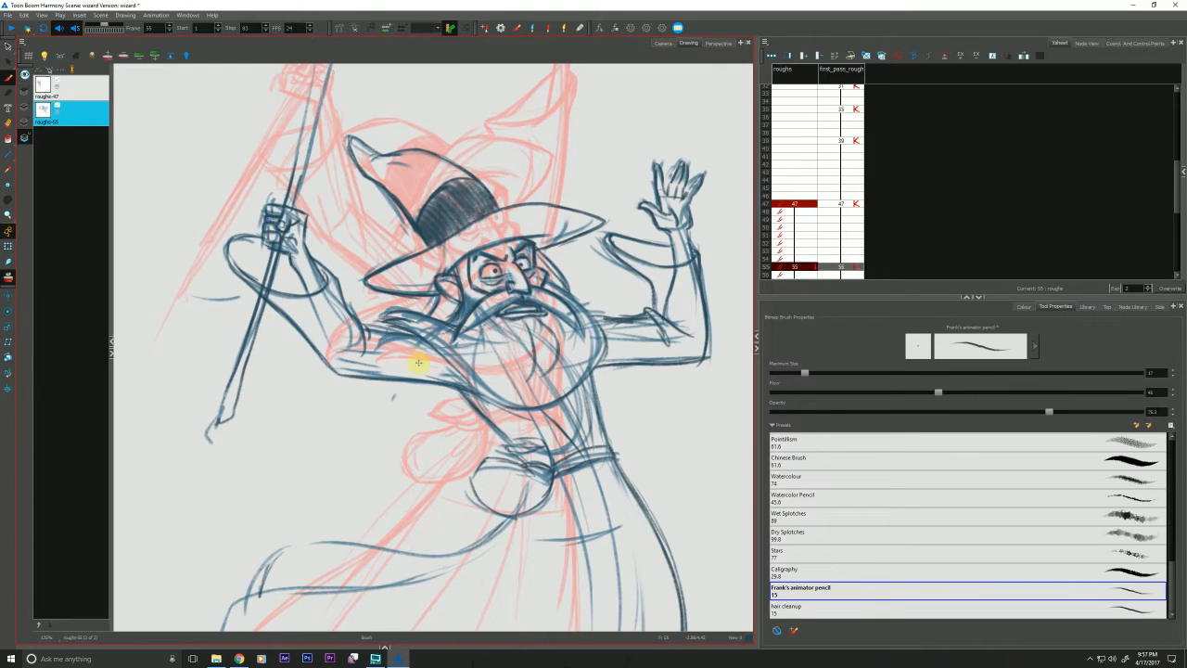
# Refine the shoulder and hair lines beside the wizard's staff arm on drawing 55, checking them against drawing 47
pyautogui.press('f')
pyautogui.press('g')
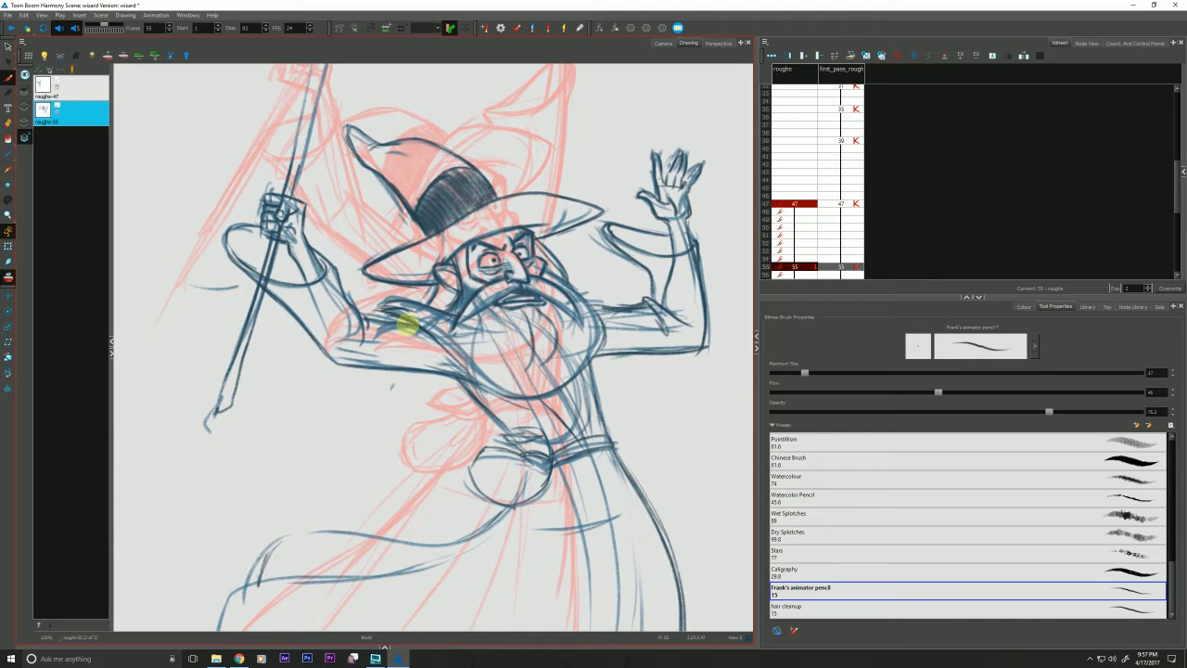
pyautogui.press('f')
pyautogui.press('g')
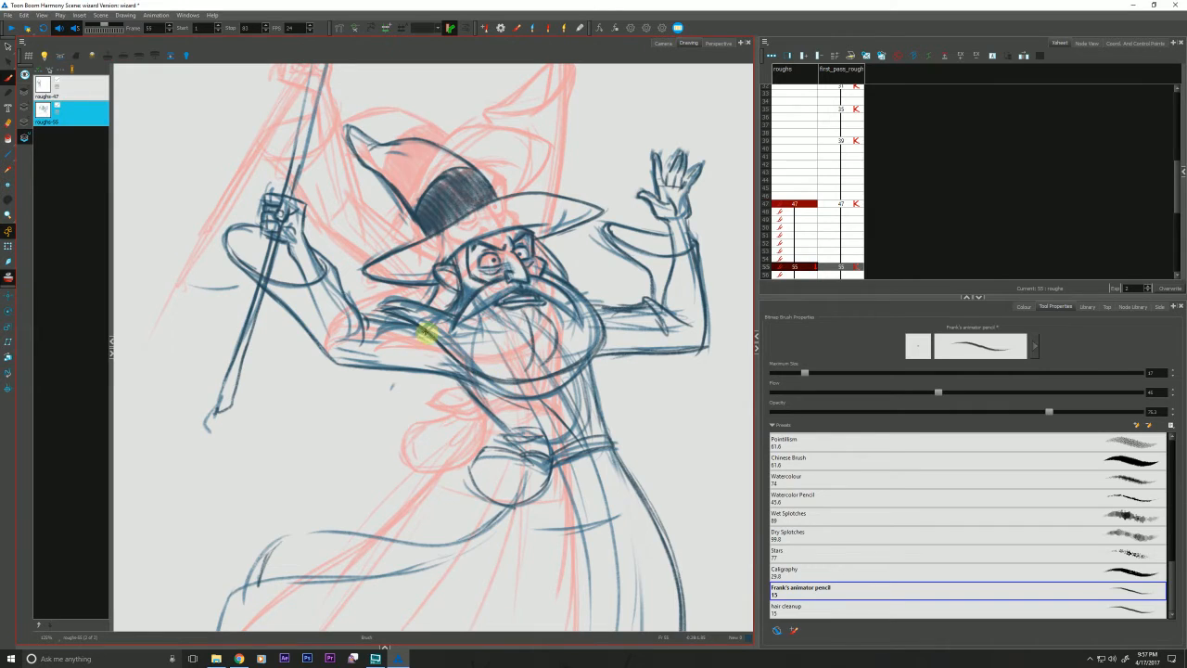
pyautogui.press('f')
pyautogui.press('g')
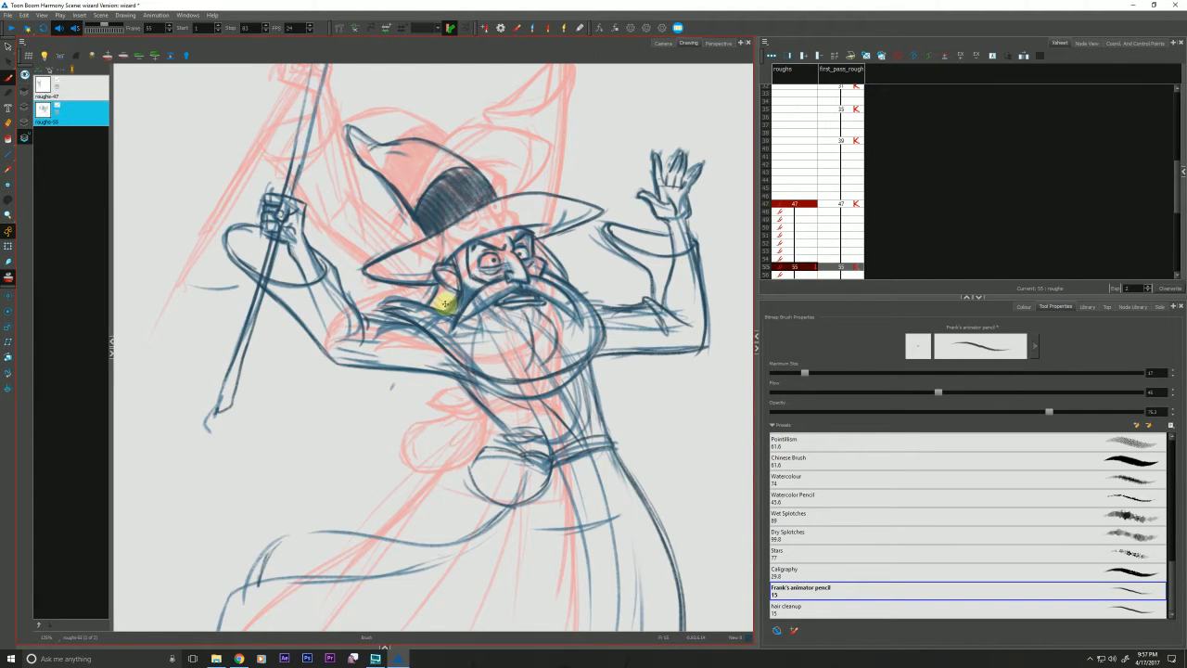
pyautogui.press('f')
pyautogui.press('g')
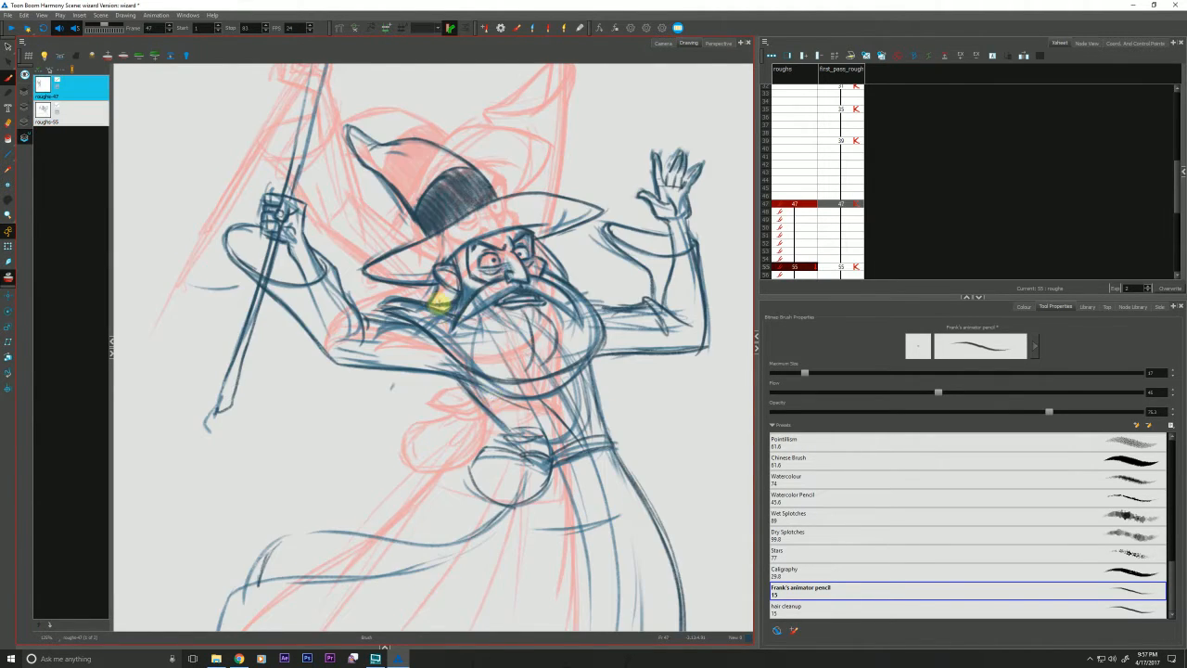
# Turn off the onion skin and flip between drawings 47 and 55 to compare the torsos
pyautogui.click(11, 277)
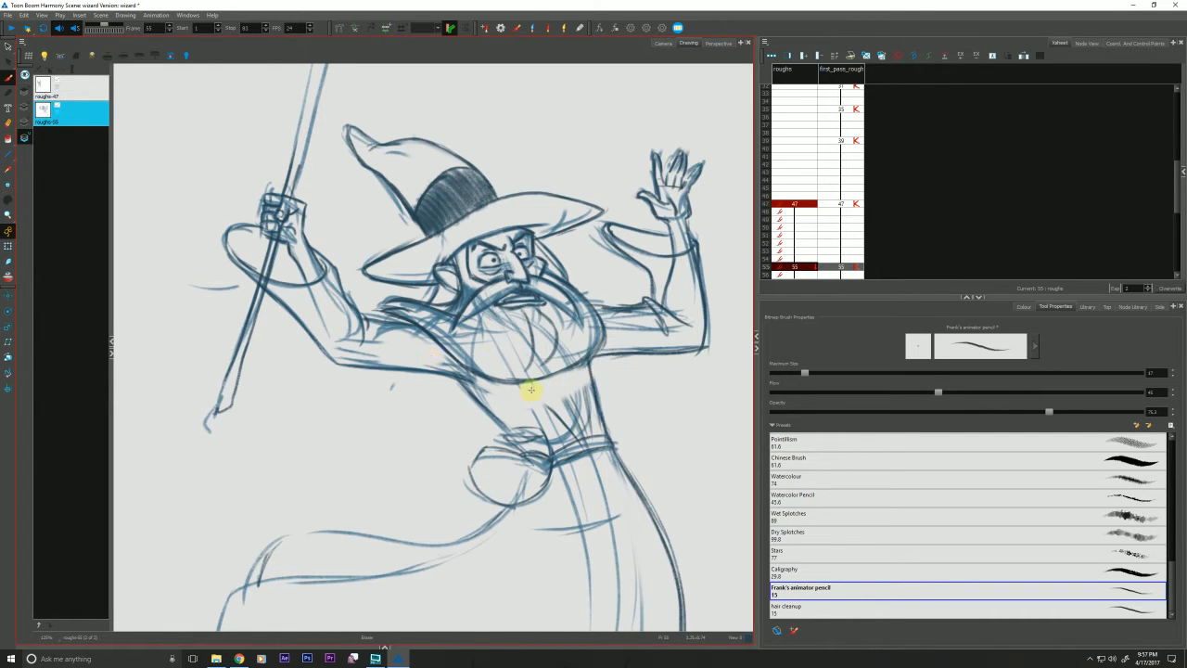
pyautogui.press('f')
pyautogui.press('g')
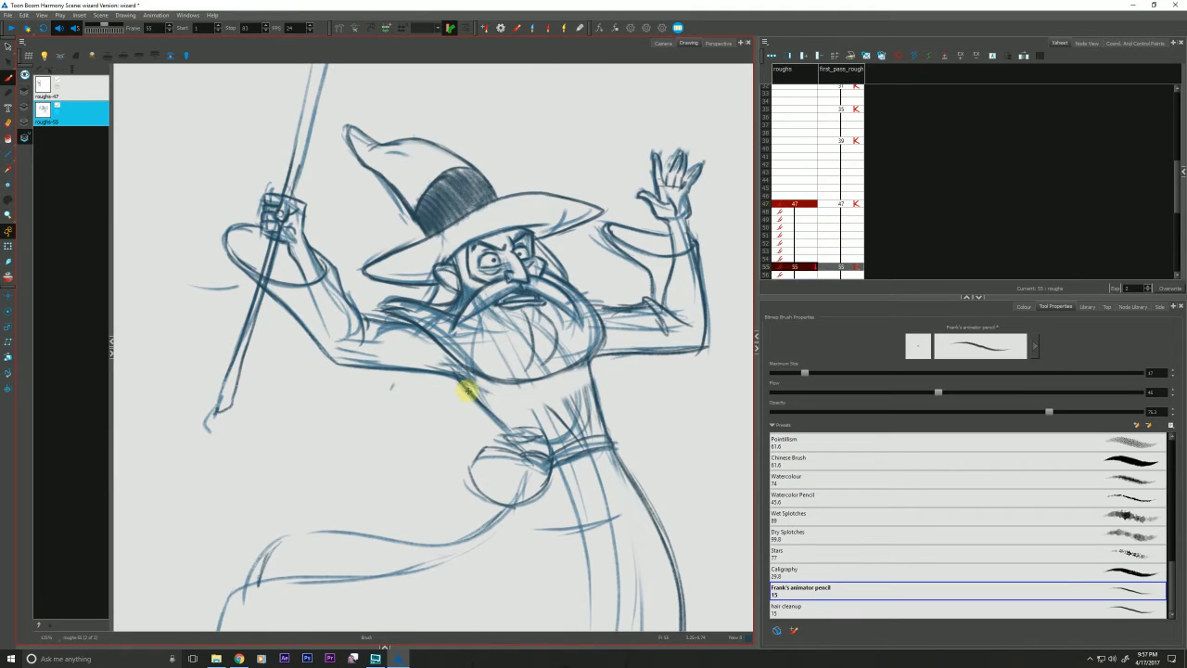
pyautogui.press('f')
pyautogui.press('g')
# Draw fold lines across the robe's chest between the beard and belt on drawing 55, checking them against drawing 47
pyautogui.moveTo(384, 408); pyautogui.dragTo(375, 356)
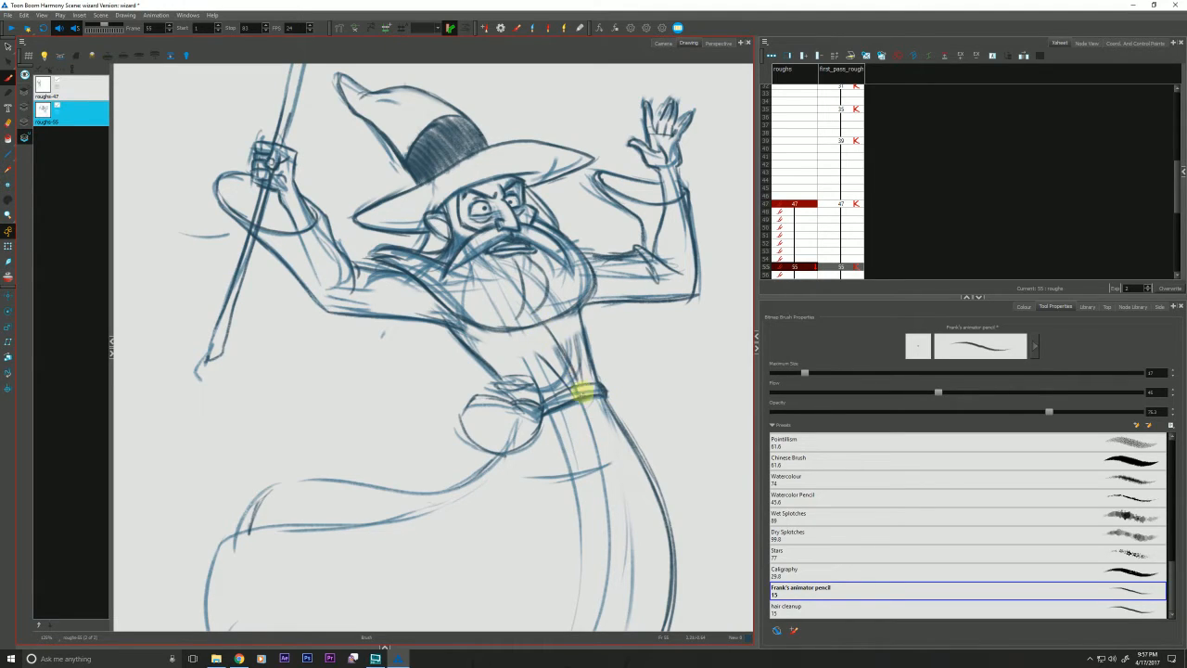
pyautogui.press(',')
pyautogui.press('.')
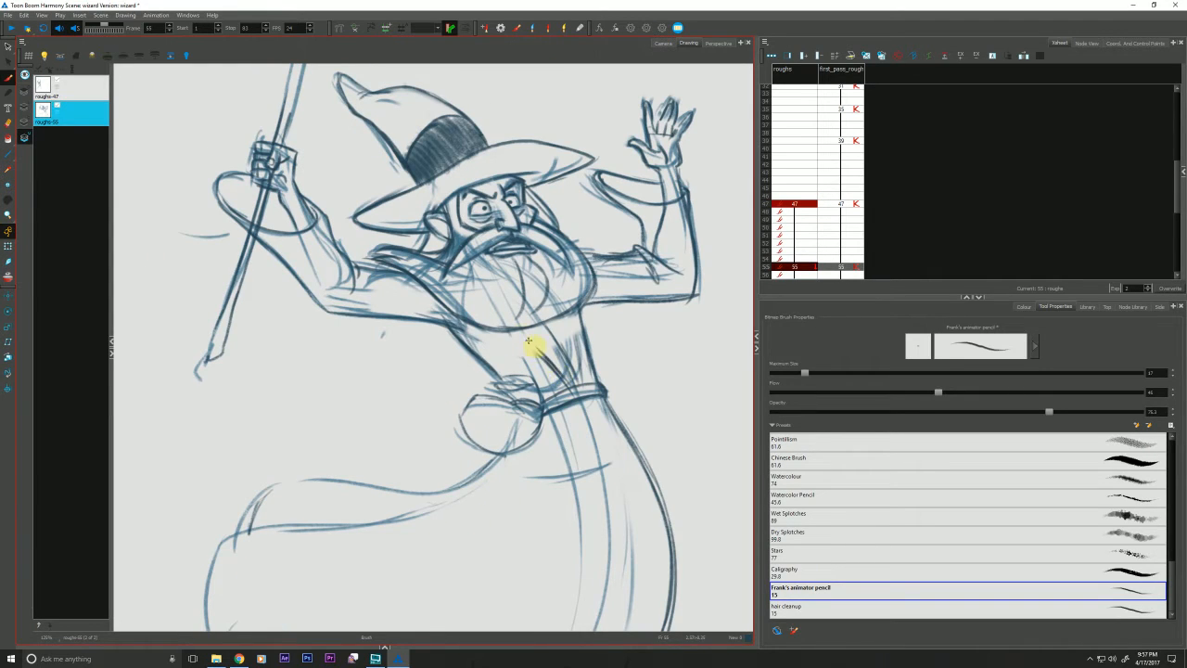
pyautogui.press(',')
pyautogui.press('.')
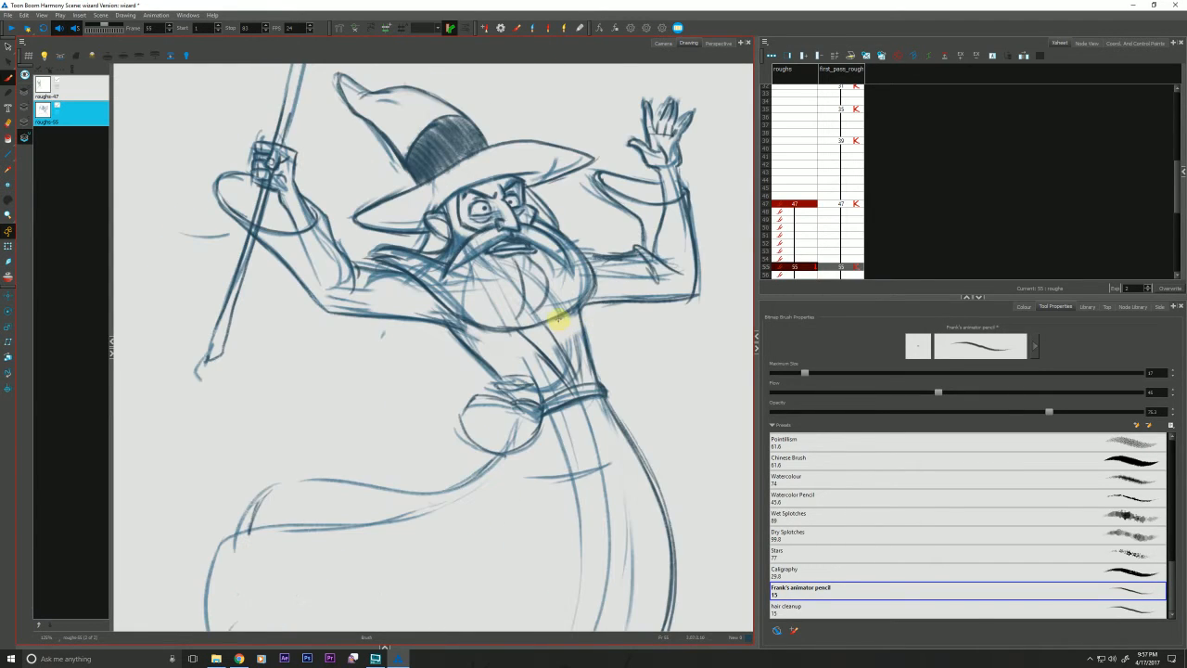
pyautogui.press(',')
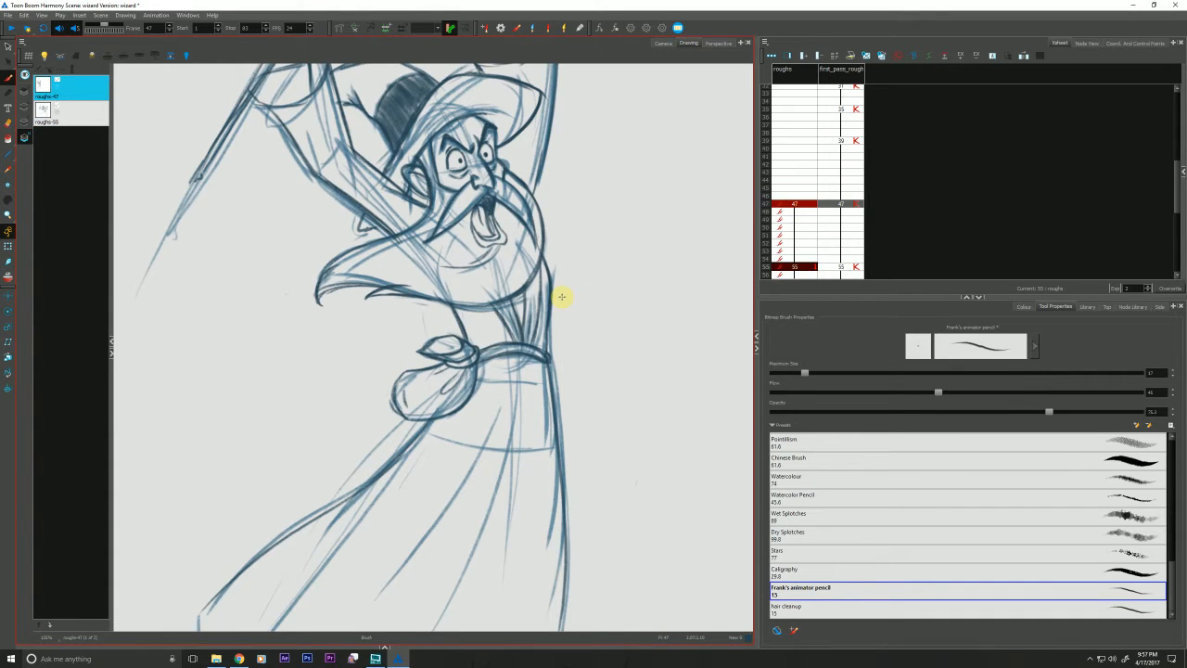
pyautogui.press('.')
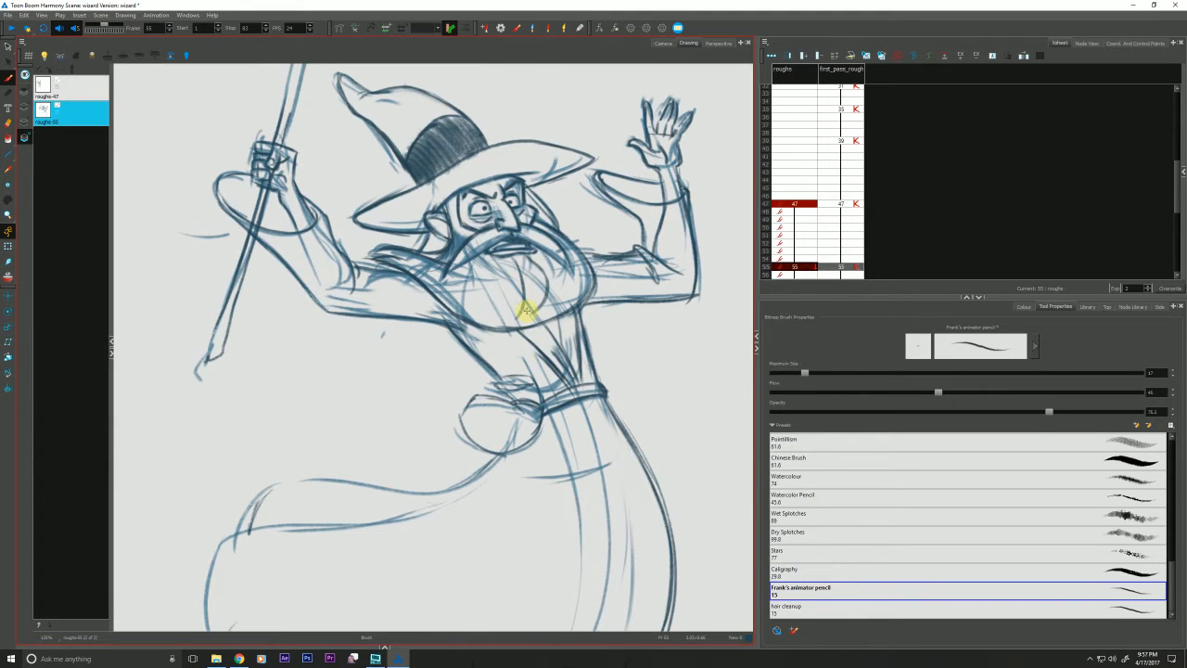
pyautogui.press(',')
pyautogui.press('.')
pyautogui.press(',')
pyautogui.press('.')
pyautogui.press(',')
pyautogui.press('.')
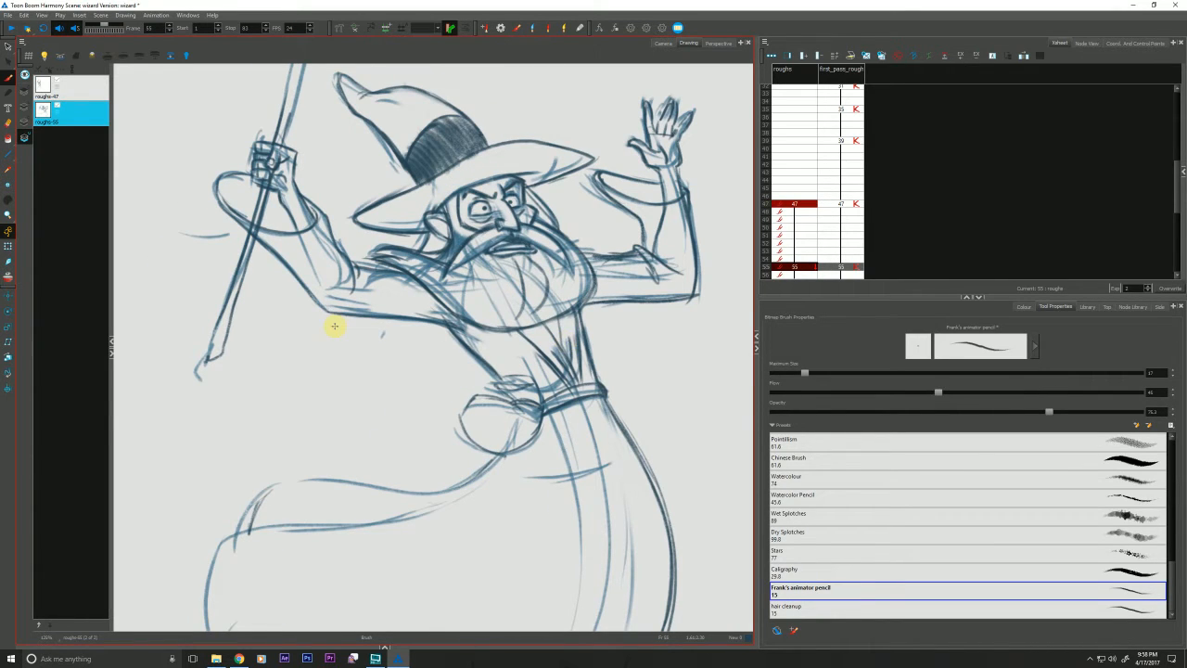
# Define the belt pouch and its tied top on drawing 55, using the pouch on drawing 47 as reference
pyautogui.press(',')
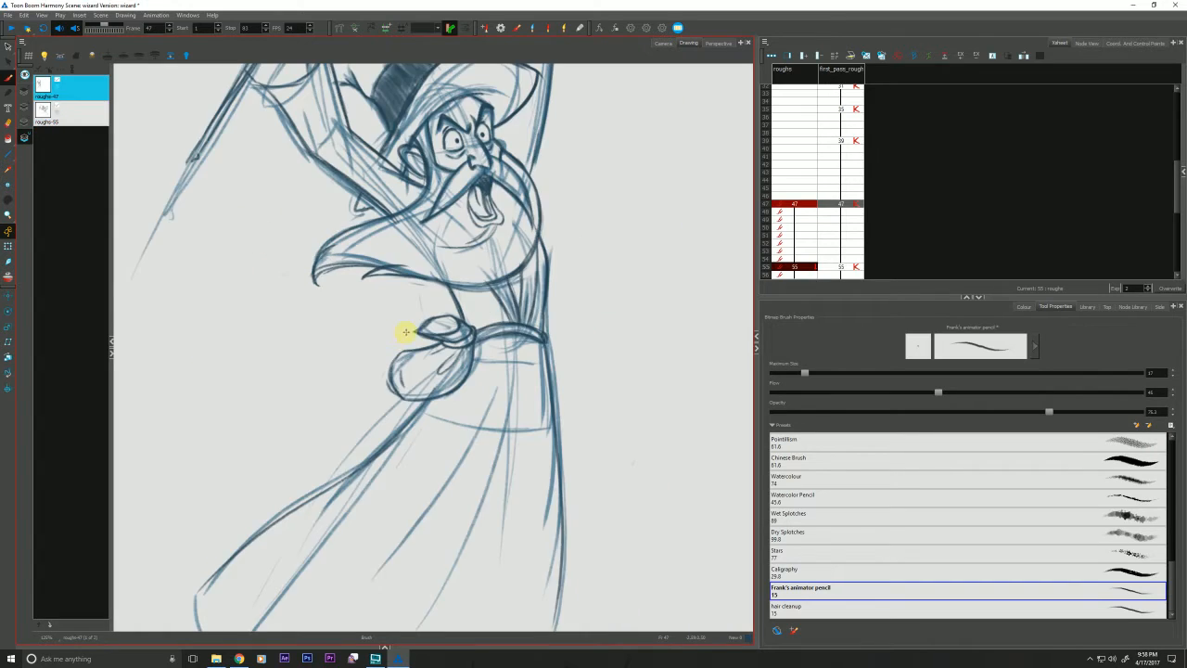
pyautogui.press('.')
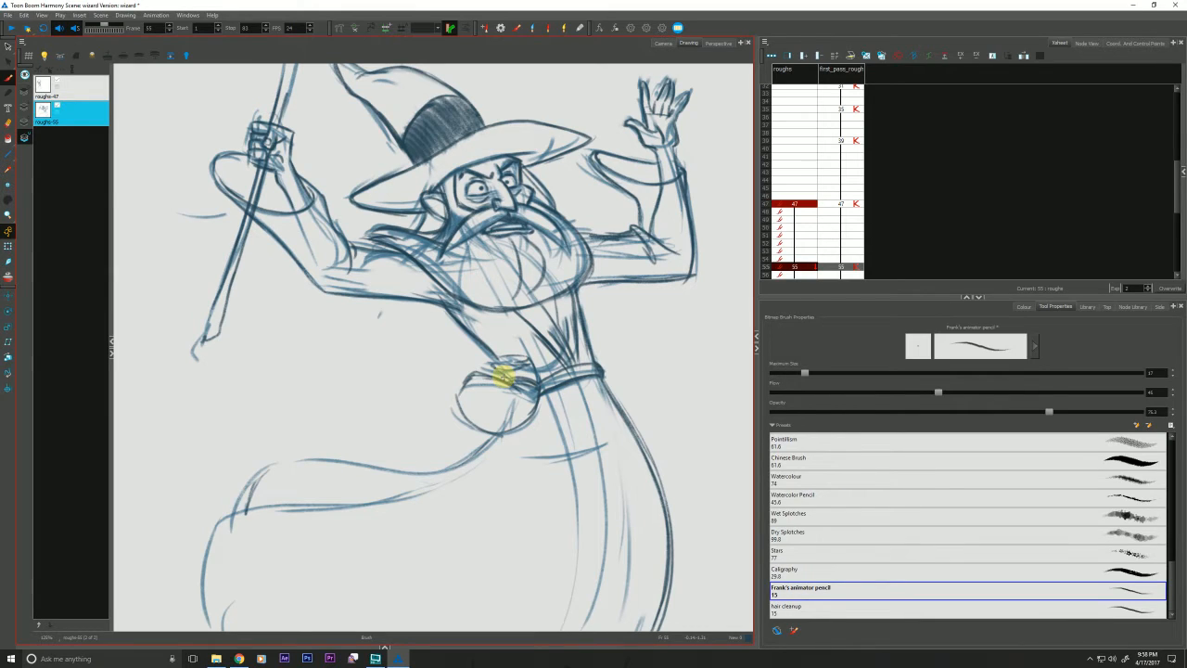
pyautogui.moveTo(485, 367); pyautogui.dragTo(507, 380)
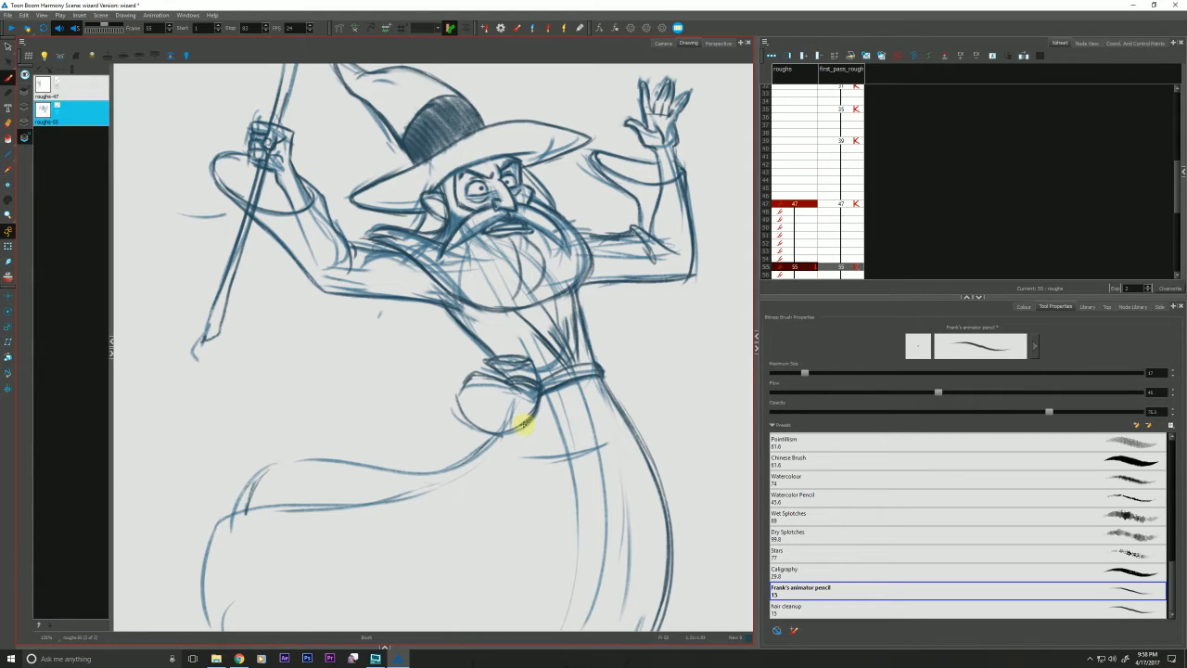
pyautogui.press('f')
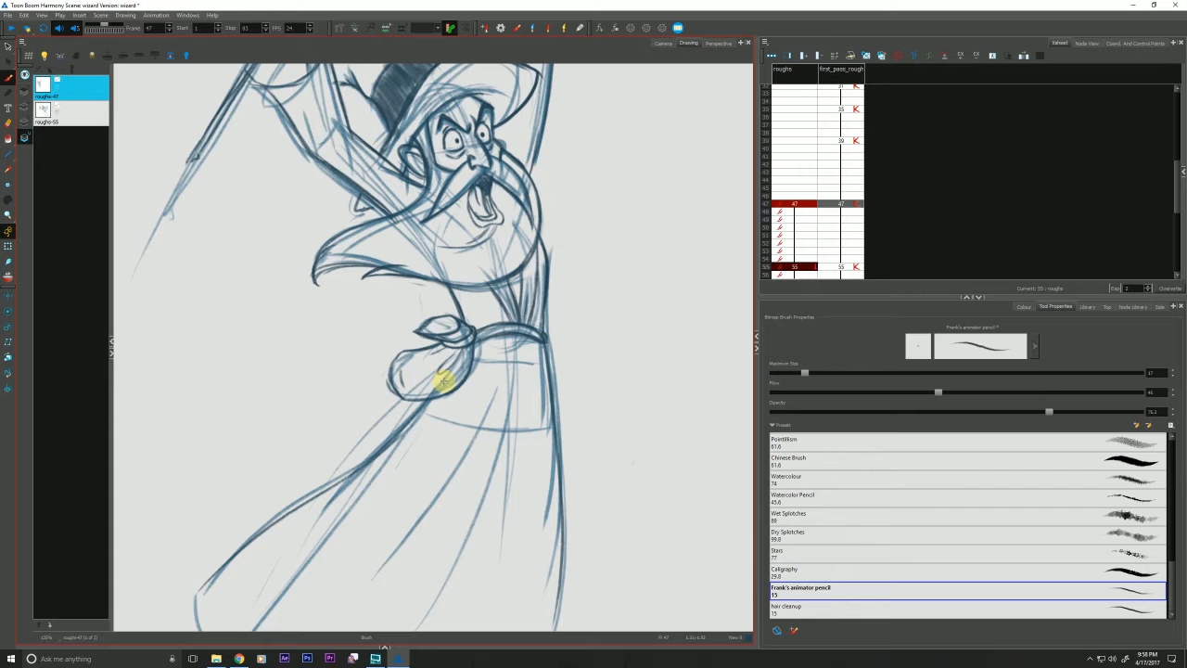
pyautogui.press('g')
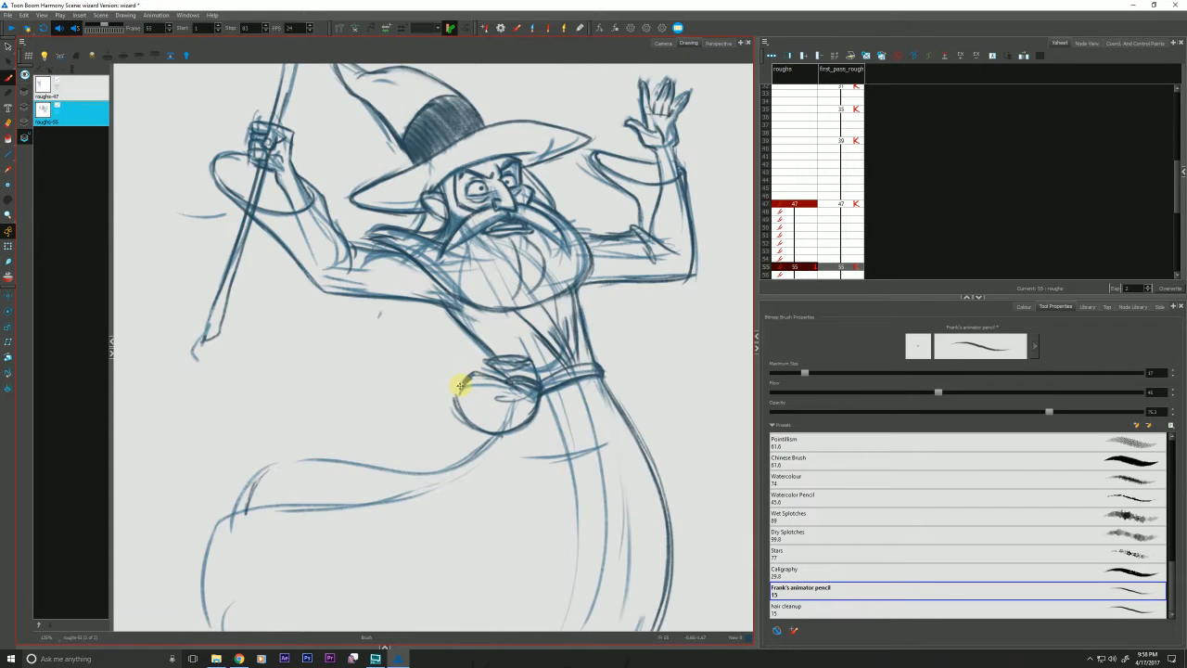
pyautogui.press('f')
pyautogui.press('g')
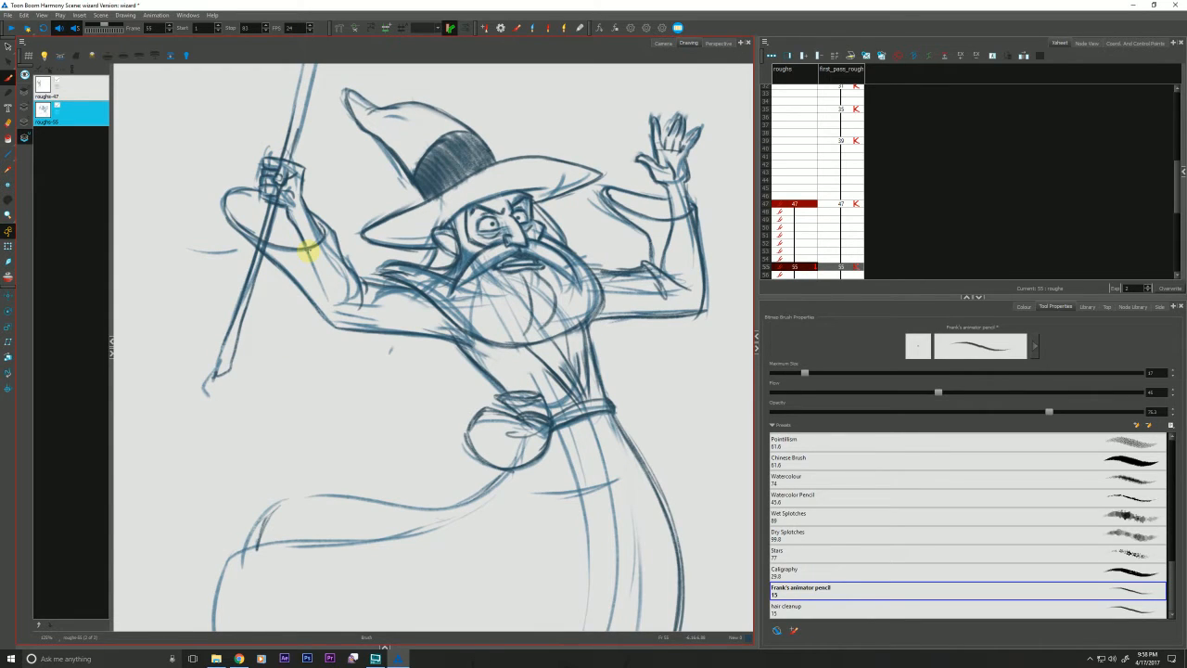
# Compare the raised arms, staff and hat on drawings 47 and 55 by flipping between them
pyautogui.press('f')
pyautogui.press('g')
pyautogui.press('f')
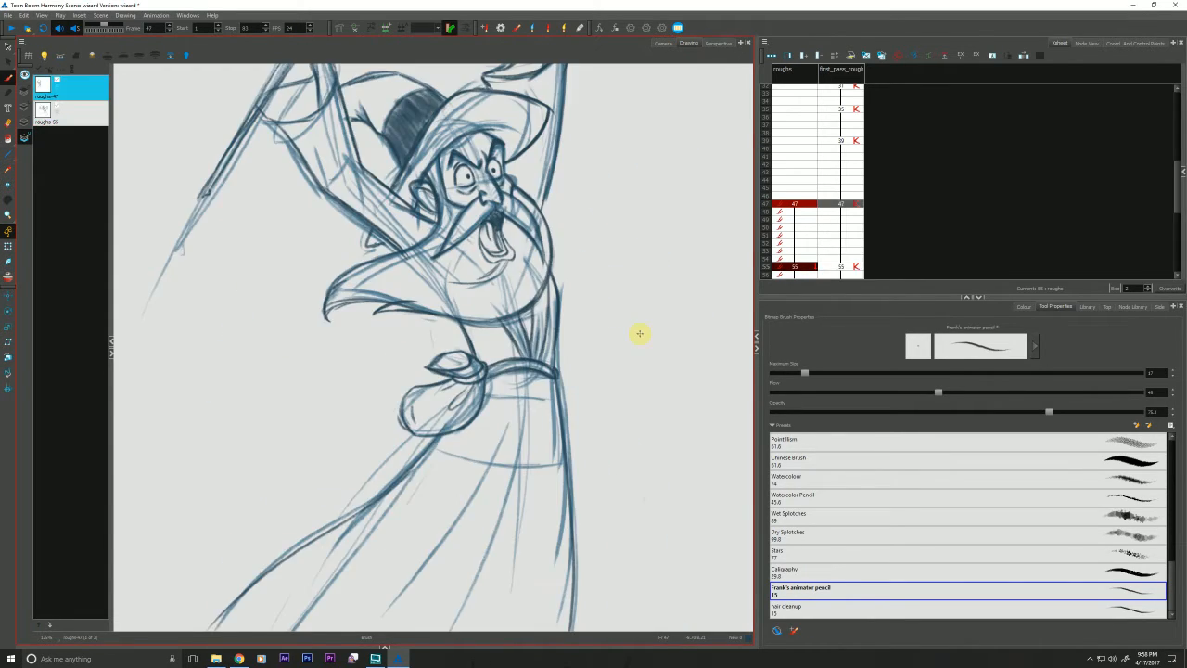
pyautogui.moveTo(258, 149); pyautogui.dragTo(315, 250)
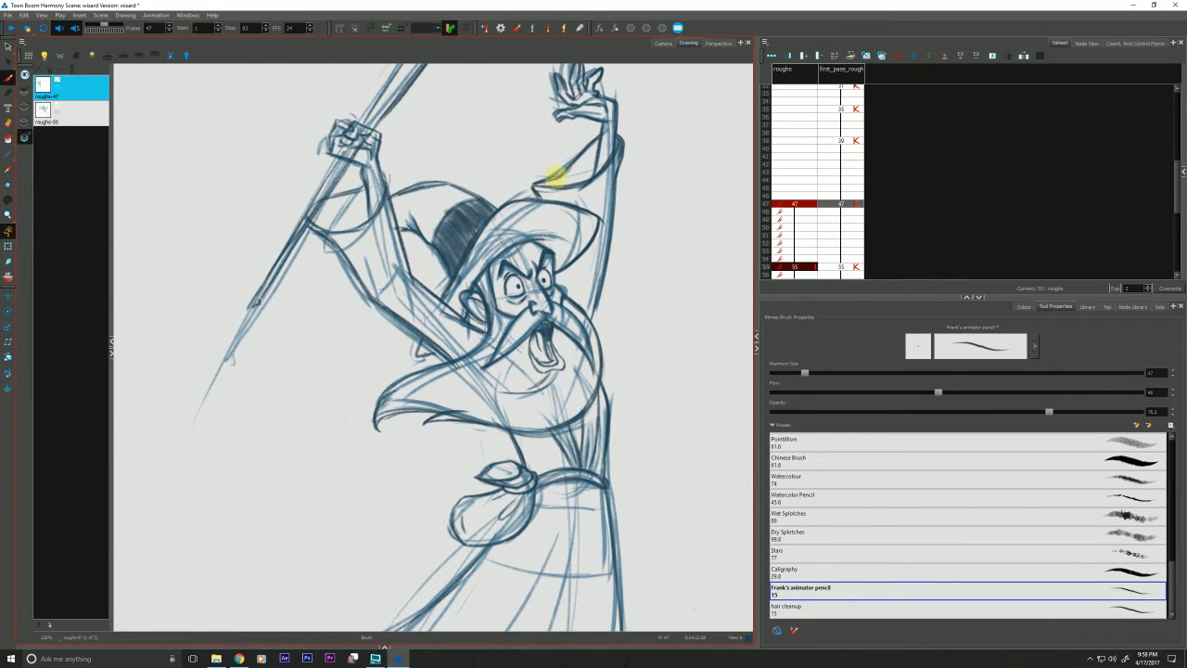
pyautogui.press('g')
pyautogui.press('f')
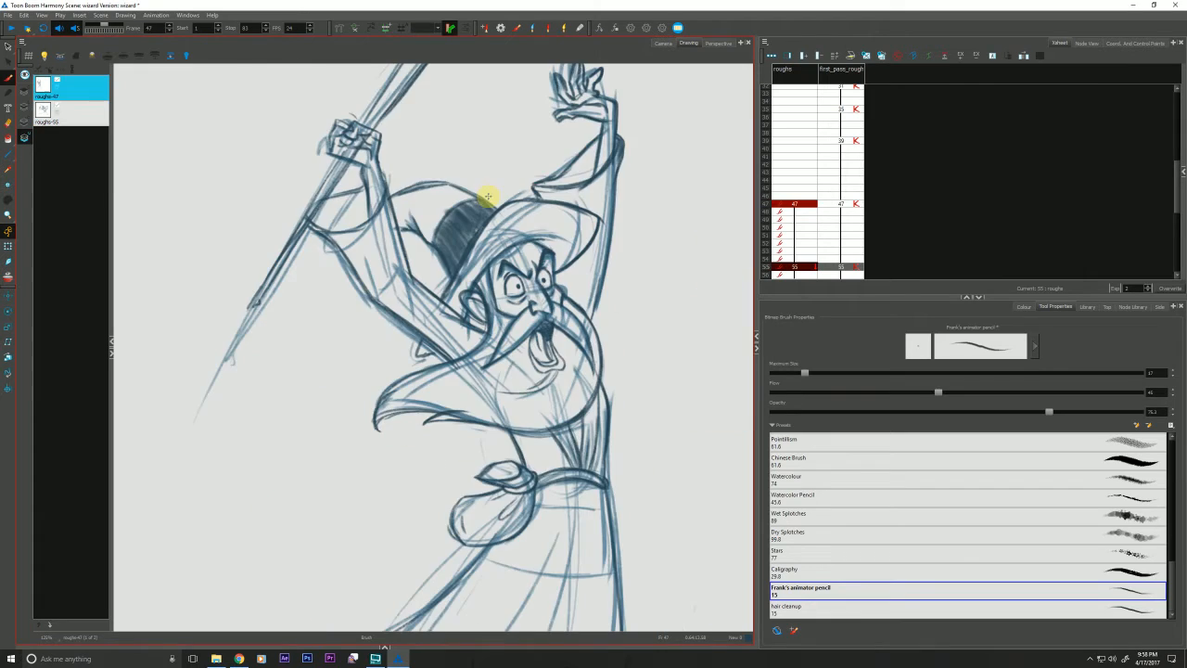
pyautogui.press('g')
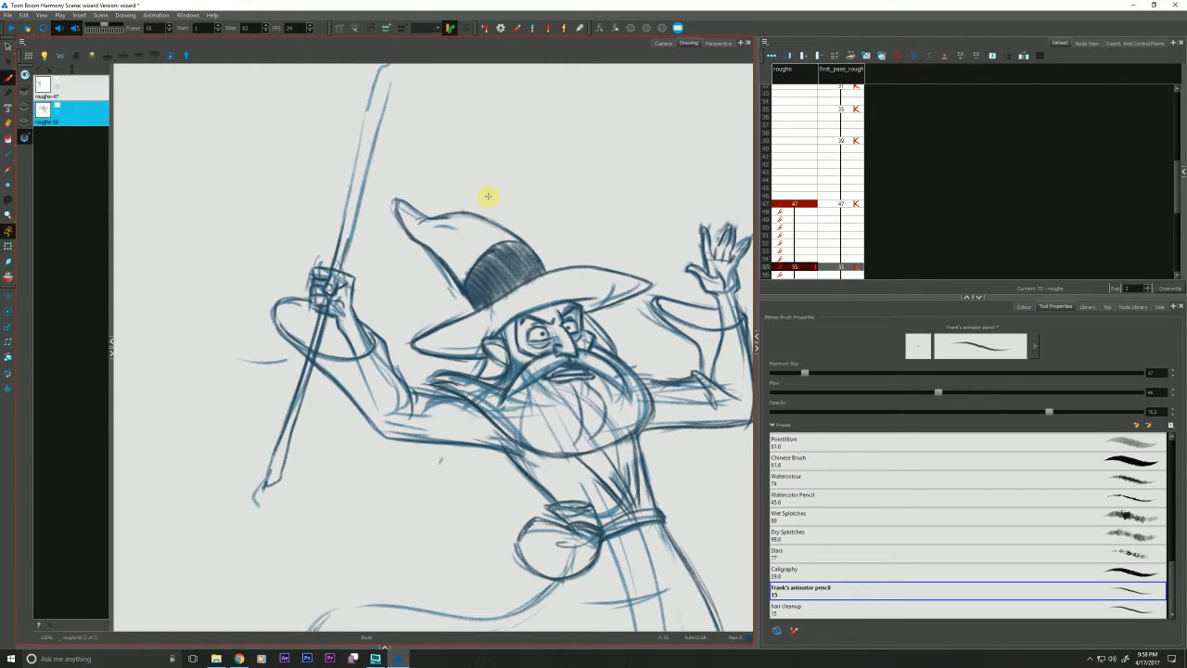
# Strengthen the upper, lower and end contours of the robe's billowing tail on drawing 55
pyautogui.moveTo(496, 547); pyautogui.dragTo(463, 295)
pyautogui.moveTo(448, 384); pyautogui.dragTo(288, 399)
pyautogui.moveTo(375, 397)
pyautogui.mouseDown()
pyautogui.moveTo(287, 399)
pyautogui.moveTo(241, 420)
pyautogui.moveTo(246, 412)
pyautogui.moveTo(260, 551)
pyautogui.mouseUp()
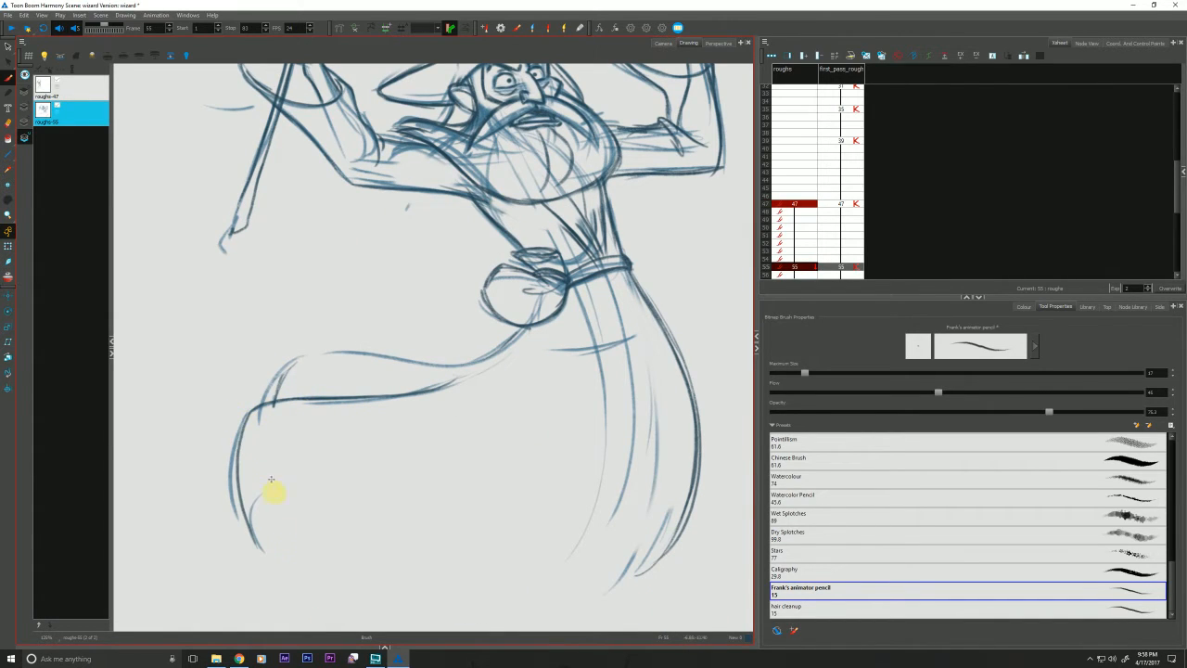
pyautogui.moveTo(282, 376)
pyautogui.mouseDown()
pyautogui.moveTo(276, 400)
pyautogui.moveTo(313, 349)
pyautogui.moveTo(414, 361)
pyautogui.mouseUp()
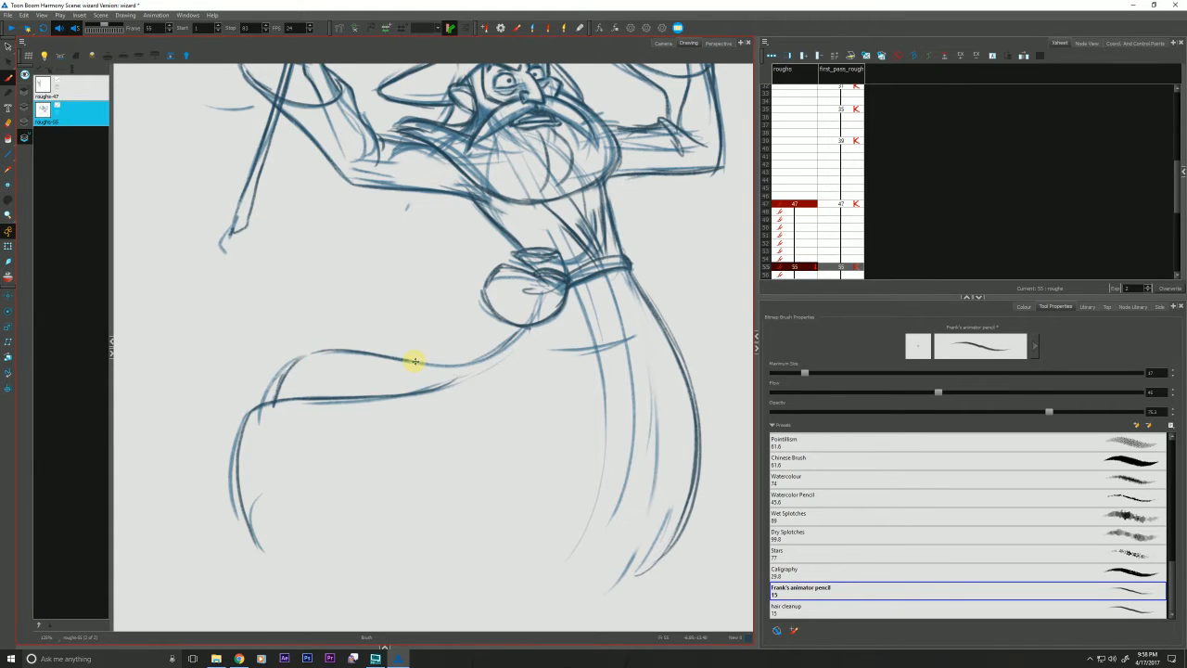
pyautogui.moveTo(414, 361); pyautogui.dragTo(516, 328)
# Examine how the lower robe moves between drawings 47 and 55 by flipping between them
pyautogui.press('f')
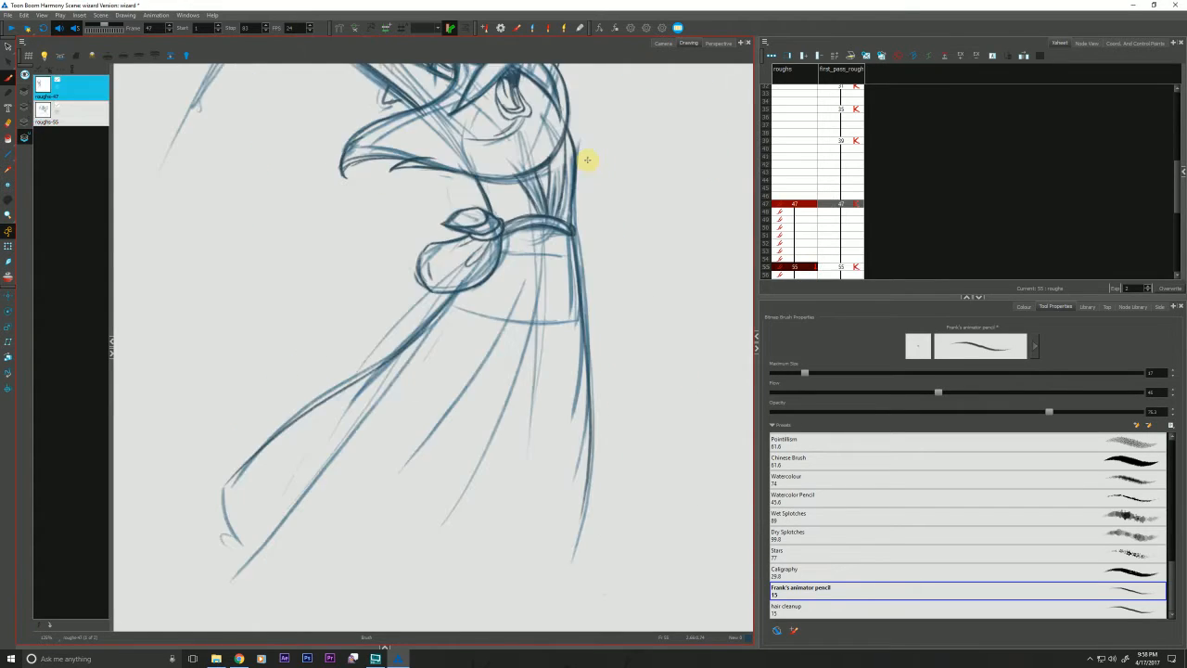
pyautogui.press('g')
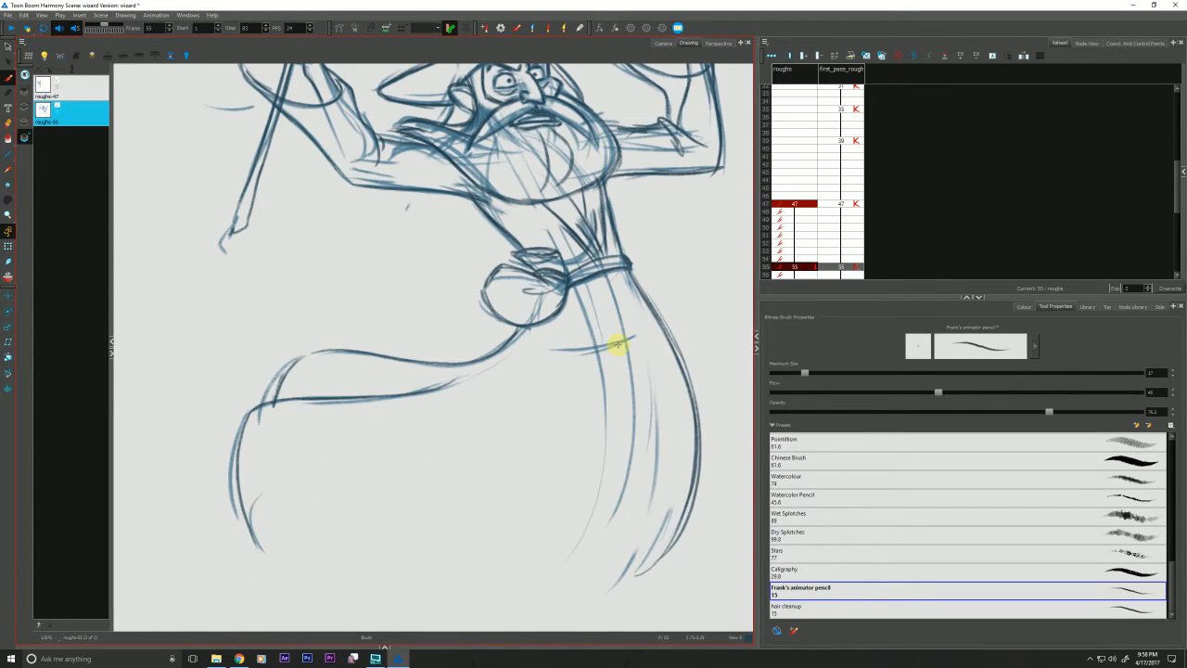
pyautogui.press('f')
pyautogui.press('g')
pyautogui.press('f')
pyautogui.press('g')
pyautogui.moveTo(274, 284); pyautogui.dragTo(263, 306)
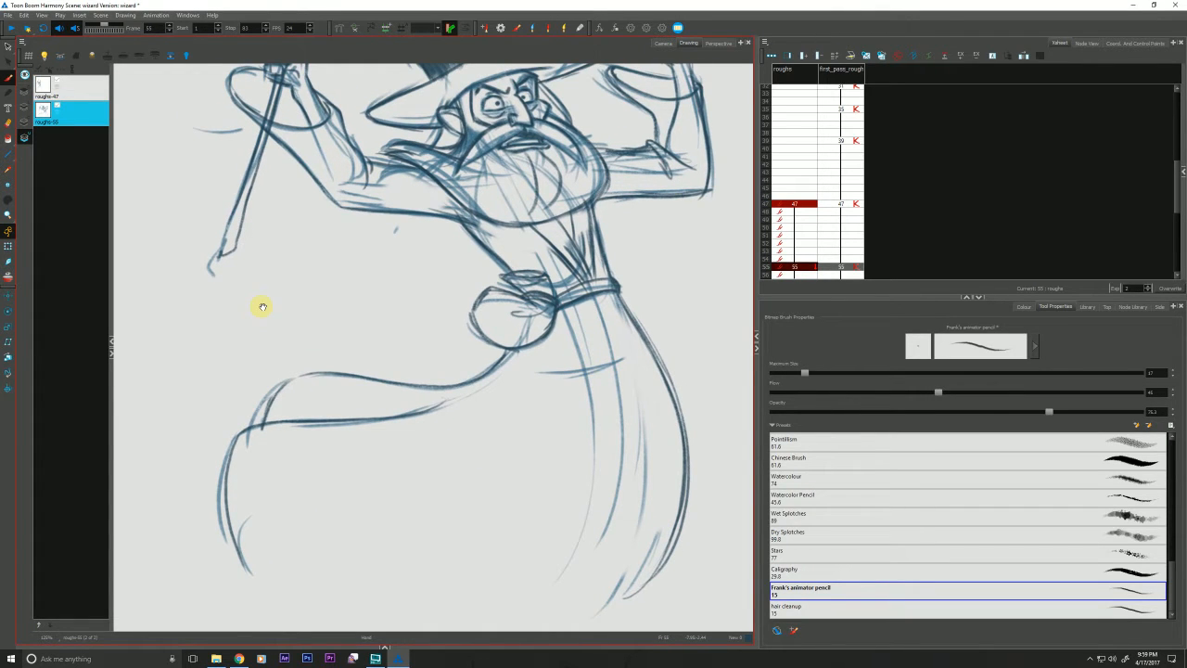
pyautogui.moveTo(262, 307); pyautogui.dragTo(293, 425)
pyautogui.press('f')
pyautogui.press('g')
# Redraw the upper end and shaft of the wizard's staff on drawing 55, comparing it with the staff on drawing 47
pyautogui.moveTo(321, 269); pyautogui.dragTo(385, 466)
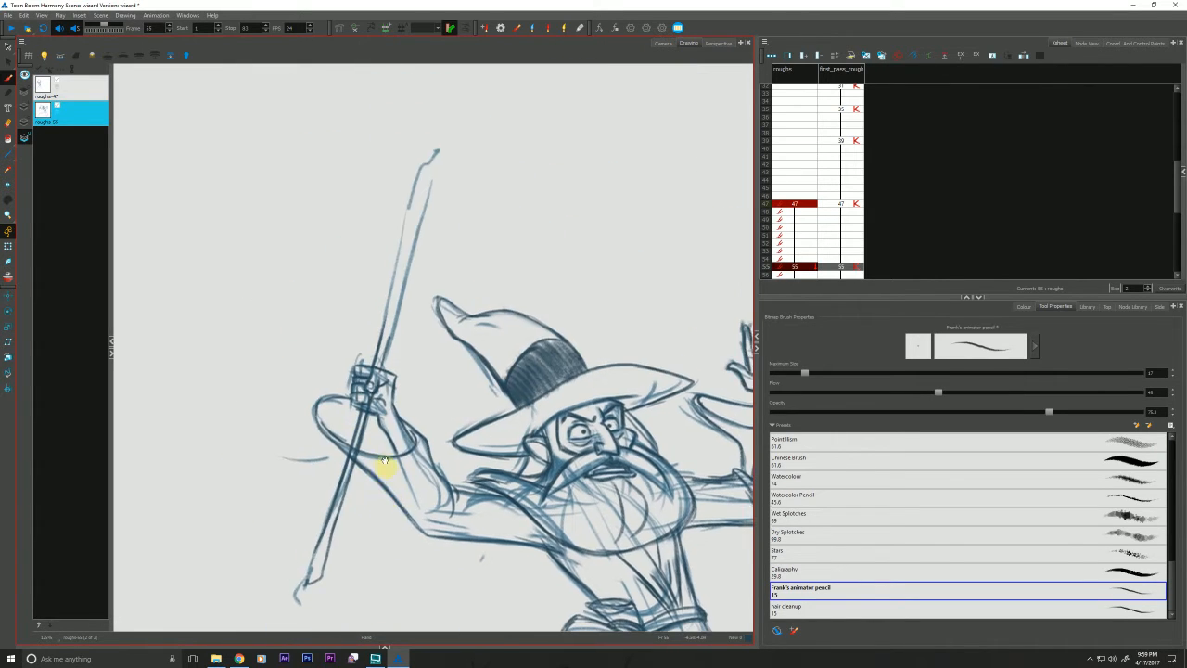
pyautogui.press('f')
pyautogui.press('g')
pyautogui.press('f')
pyautogui.press('g')
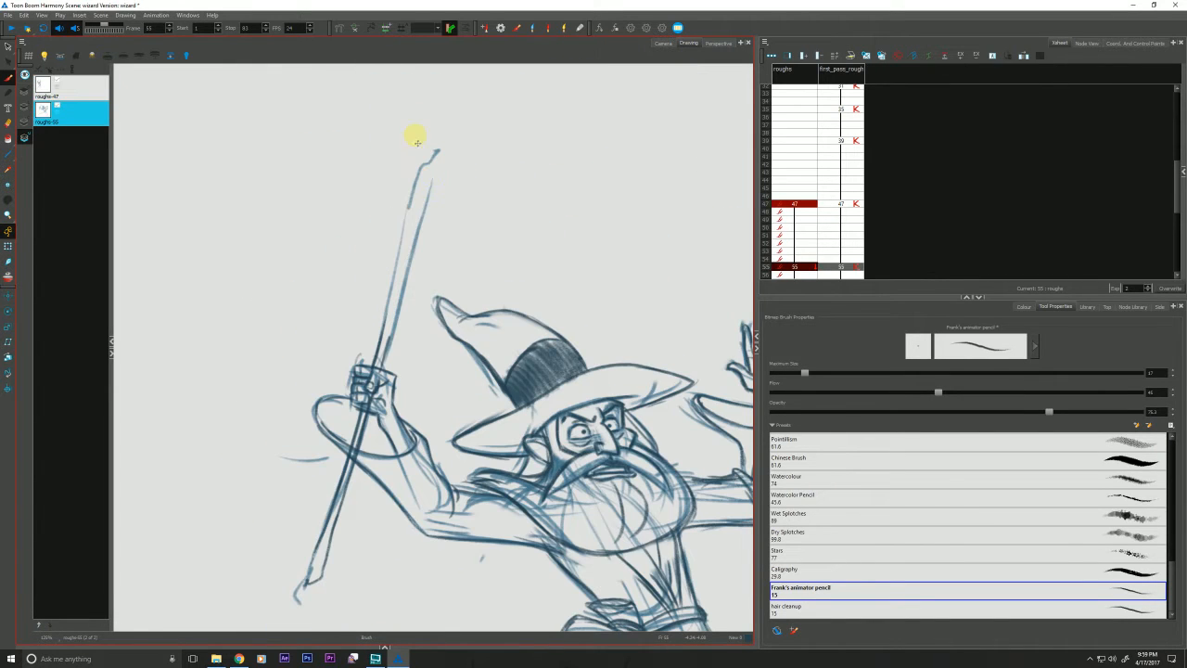
pyautogui.moveTo(414, 173); pyautogui.dragTo(426, 187)
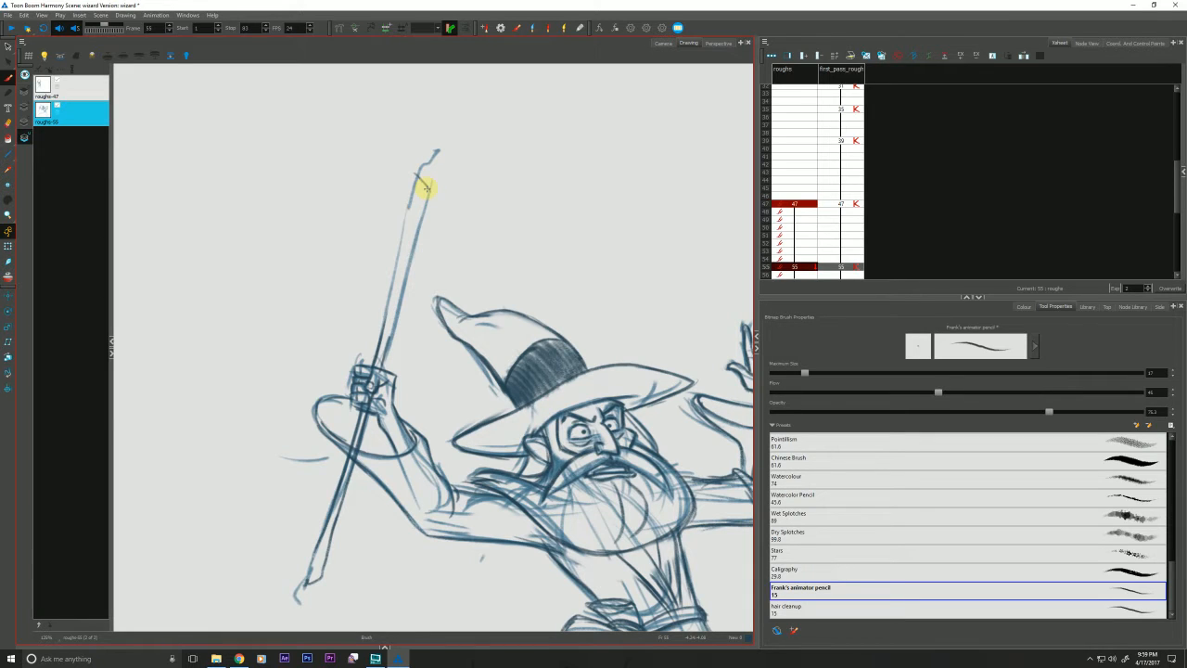
pyautogui.moveTo(385, 330)
pyautogui.mouseDown()
pyautogui.moveTo(425, 186)
pyautogui.moveTo(380, 378)
pyautogui.mouseUp()
pyautogui.press('f')
pyautogui.press('g')
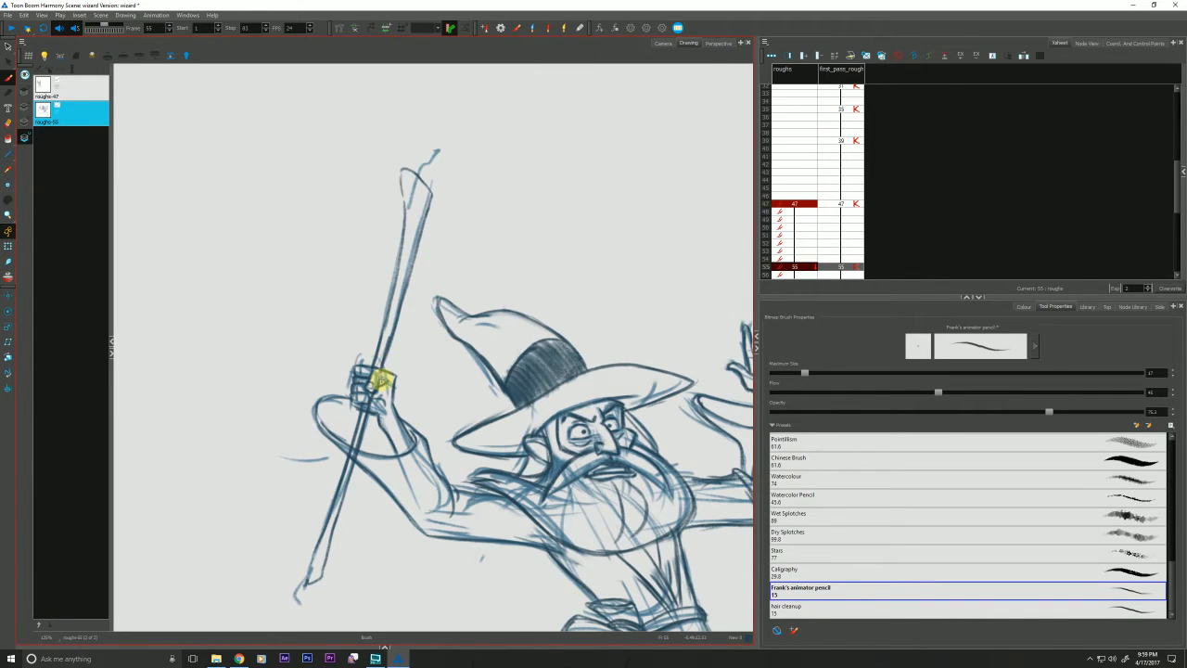
# Switch to Chrome and play the YouTube video "Mega Man 2 (NES) Soundtrack - 8BitStereo"
pyautogui.click(238, 659)
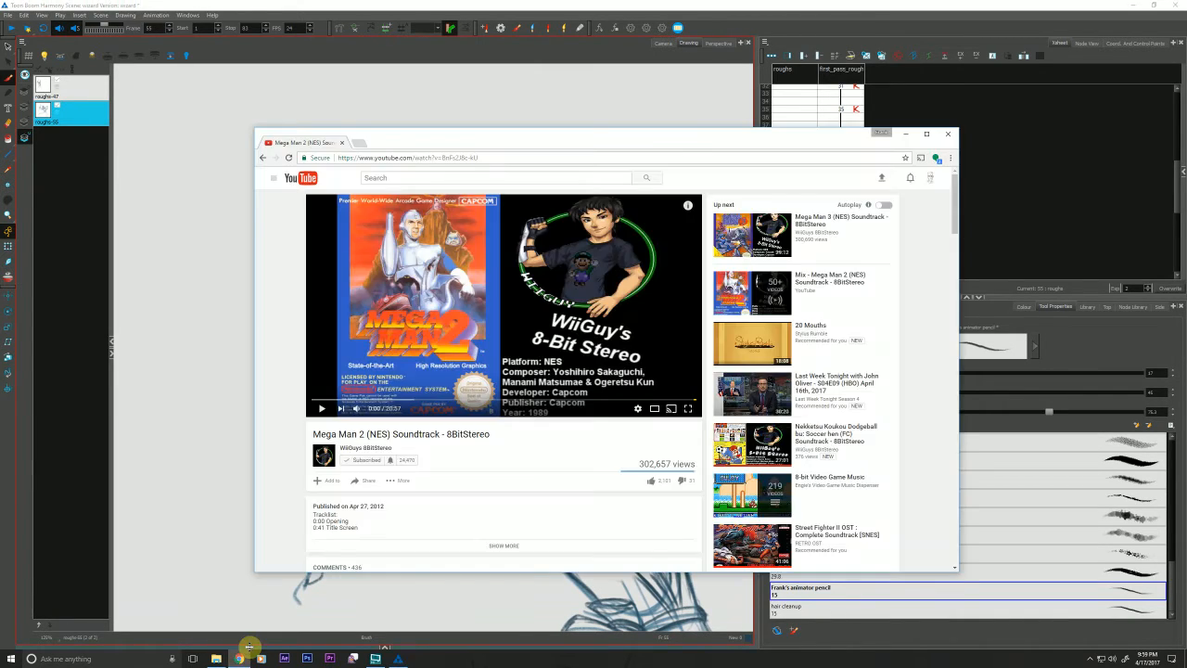
pyautogui.click(323, 399)
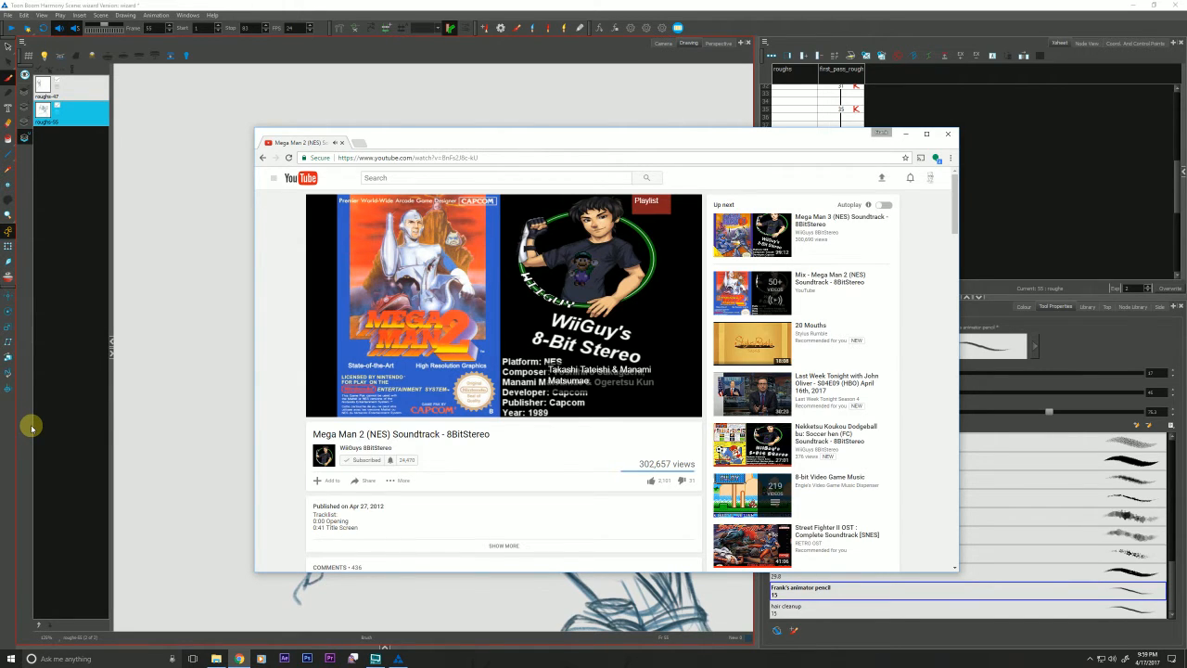
# Return to Toon Boom Harmony and draw a round orb on the upper end of the wizard's staff on drawing 55
pyautogui.click(12, 443)
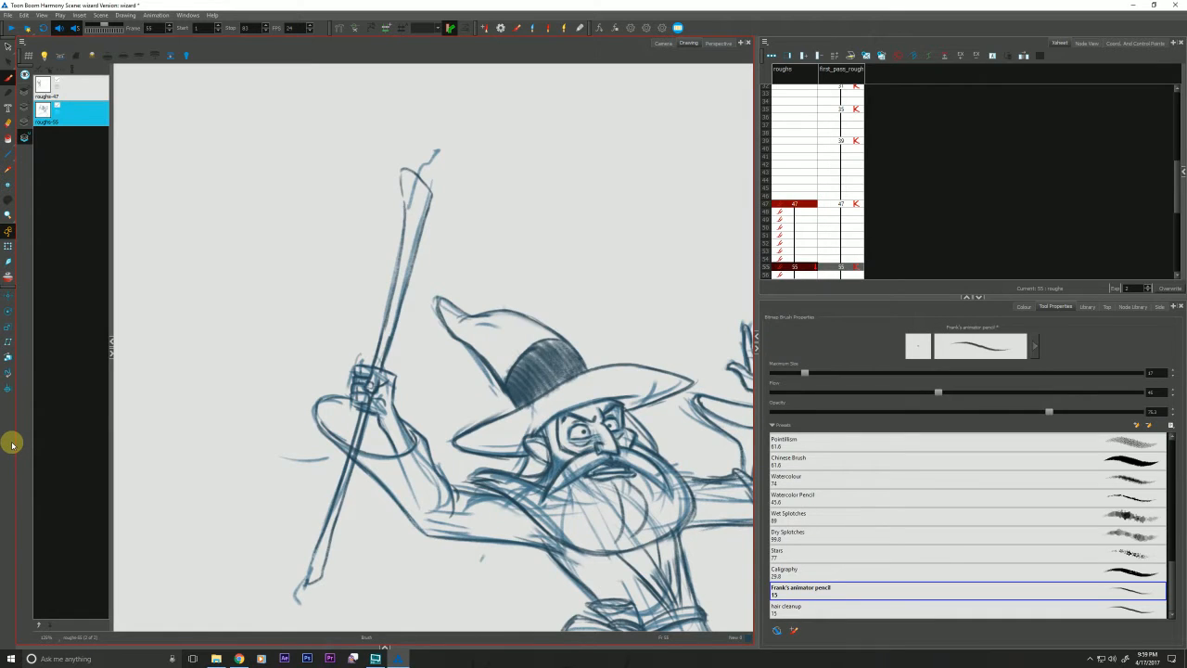
pyautogui.press('f')
pyautogui.press('g')
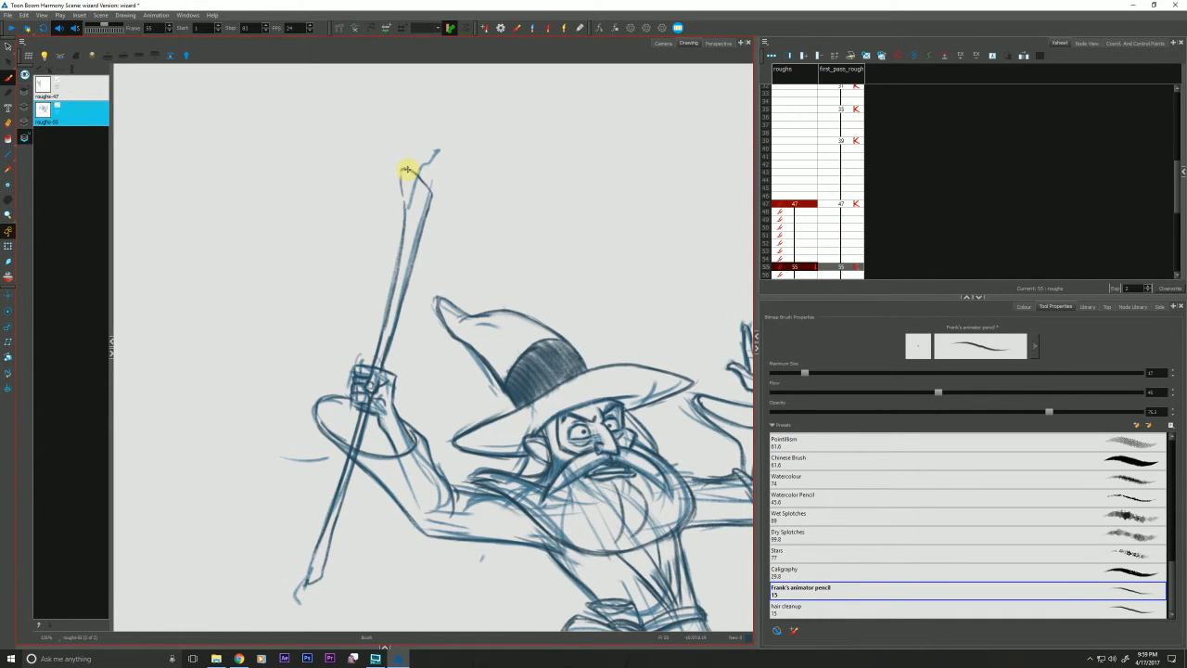
pyautogui.moveTo(404, 168)
pyautogui.mouseDown()
pyautogui.moveTo(444, 155)
pyautogui.moveTo(445, 158)
pyautogui.mouseUp()
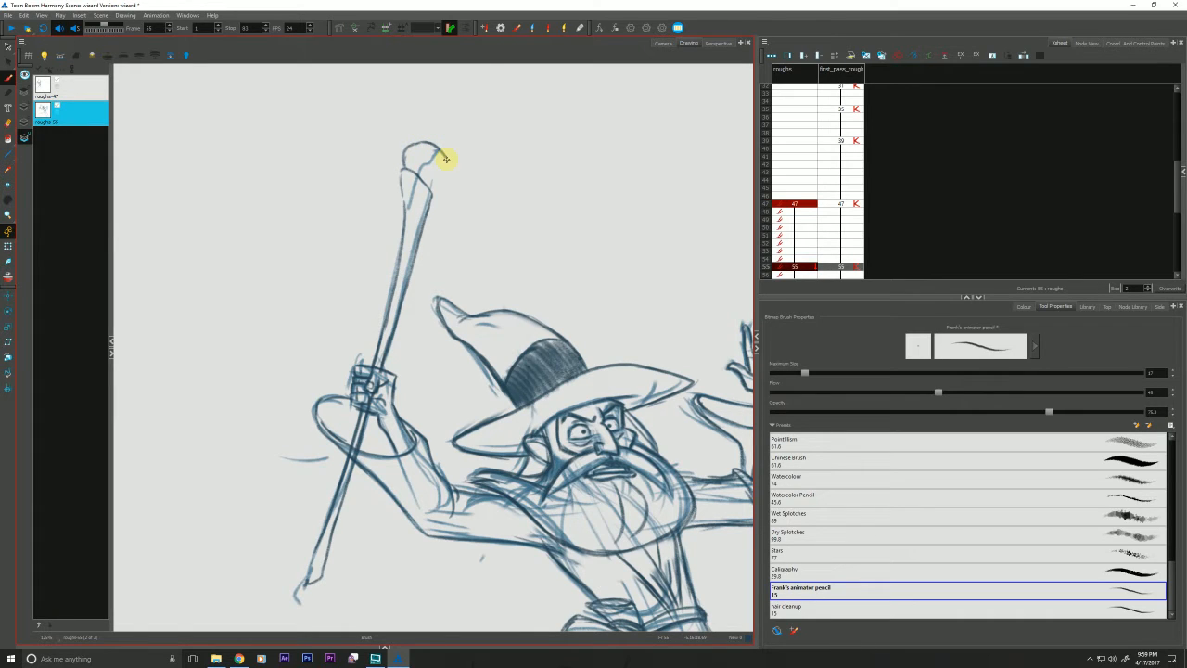
pyautogui.press('f')
pyautogui.press('g')
# Mark a shorter upper end for the staff on drawing 47 with a curved guide stroke across the shaft
pyautogui.press('f')
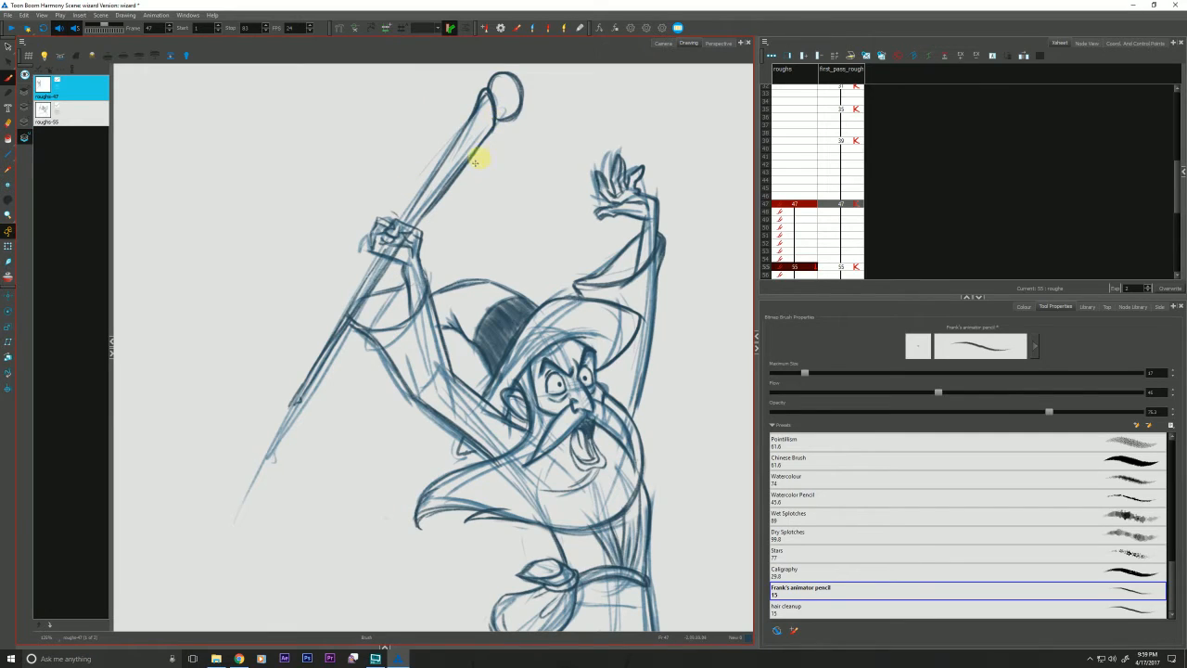
pyautogui.moveTo(454, 130); pyautogui.dragTo(470, 131)
pyautogui.hotkey('ctrl', 'z')
pyautogui.moveTo(481, 162); pyautogui.dragTo(452, 131)
# Switch to Chrome to adjust the soundtrack video's volume, and return to Toon Boom Harmony
pyautogui.click(239, 659)
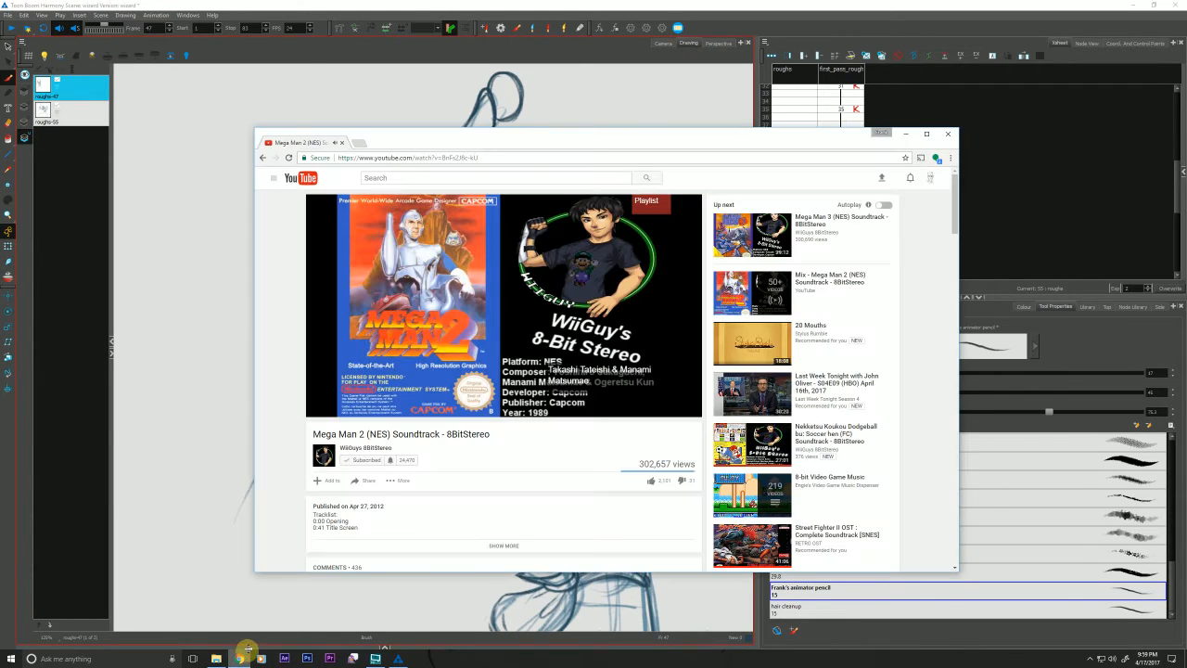
pyautogui.moveTo(362, 410)
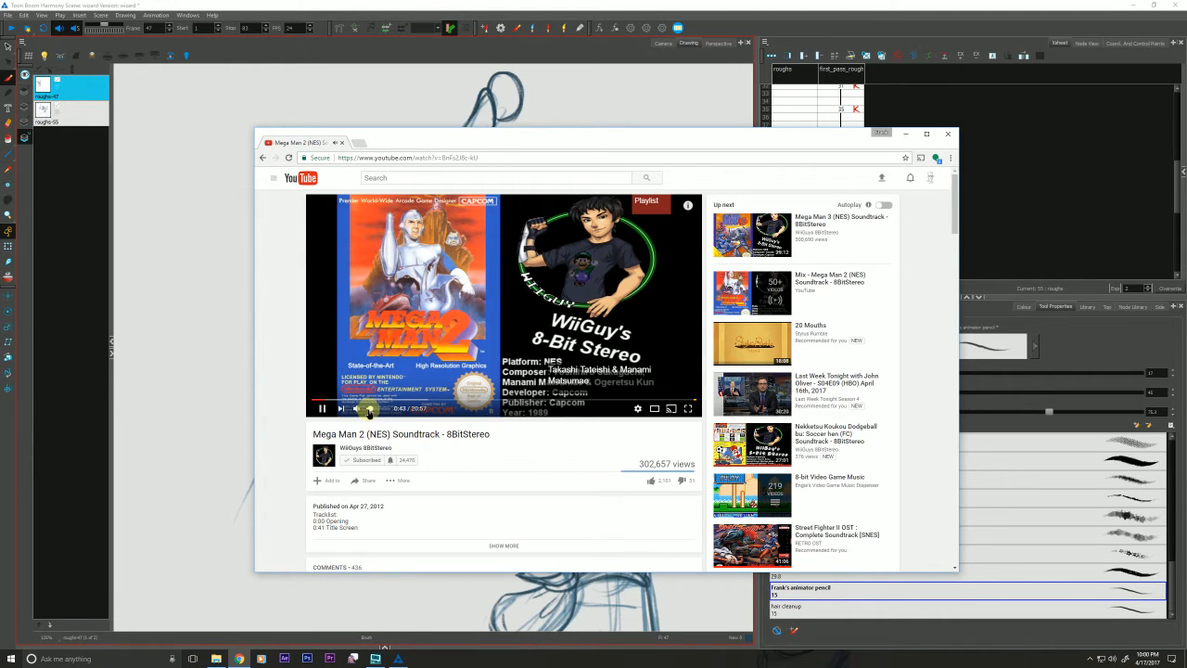
pyautogui.click(21, 414)
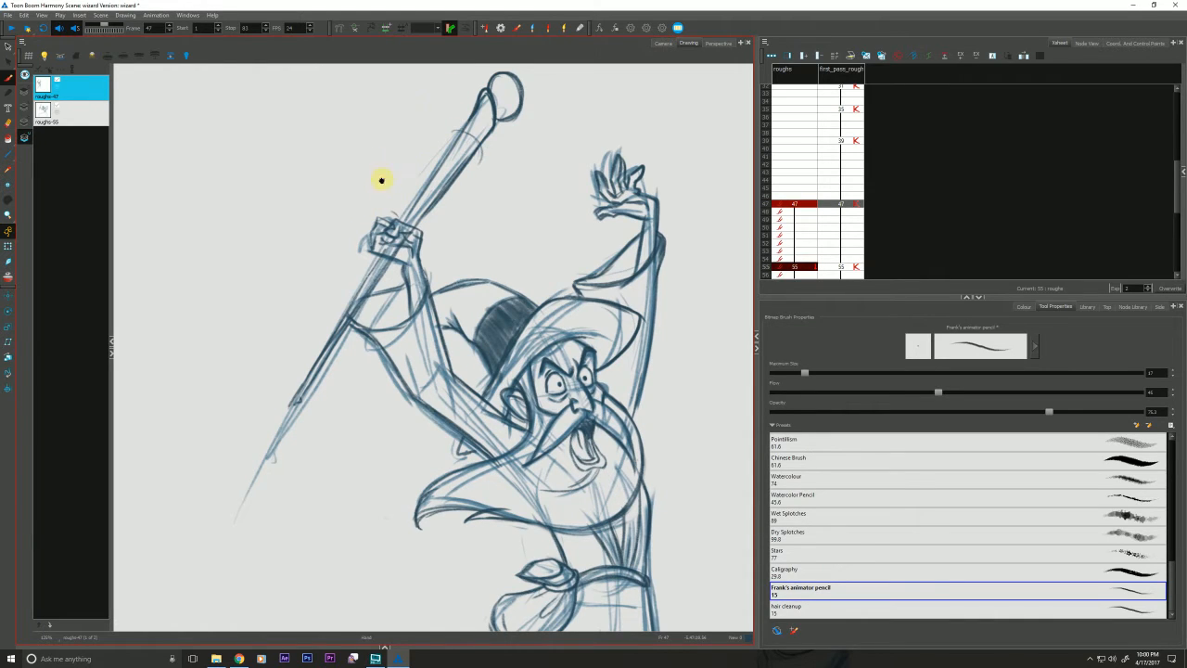
# Shorten the staff's upper end on drawing 47 by erasing the orb and tip and redrawing a rounded end nearer the hand
pyautogui.scroll(1, 381, 177)
pyautogui.moveTo(494, 93)
pyautogui.mouseDown()
pyautogui.moveTo(510, 131)
pyautogui.moveTo(482, 115)
pyautogui.moveTo(464, 129)
pyautogui.moveTo(479, 191)
pyautogui.mouseUp()
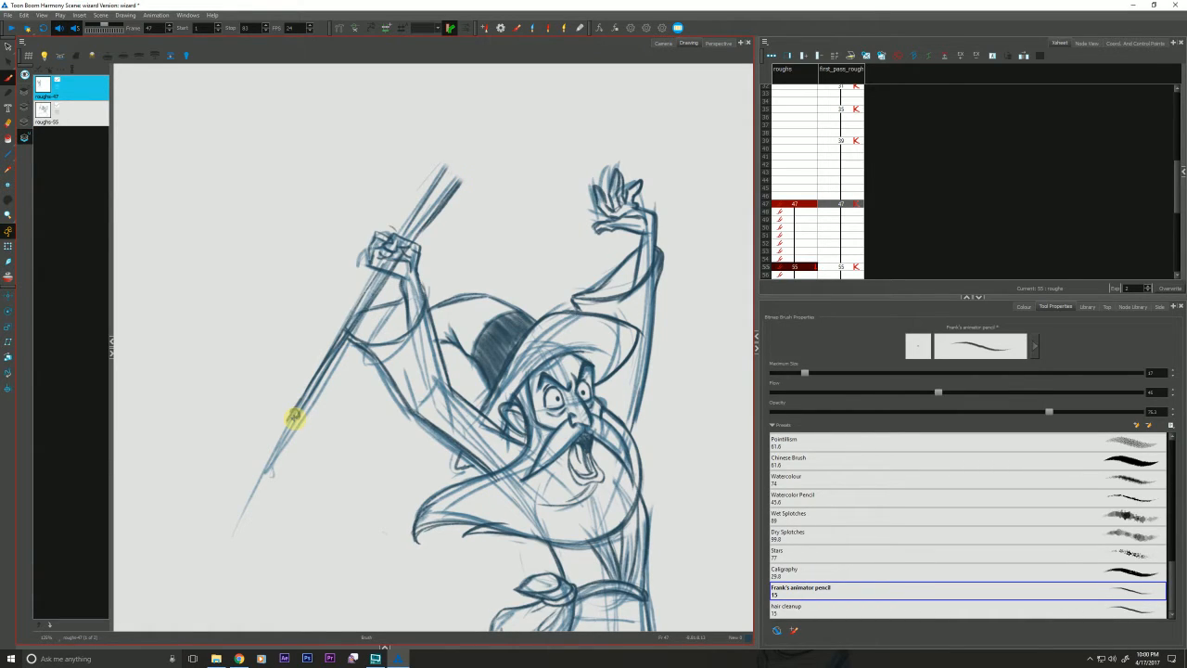
pyautogui.moveTo(437, 170)
pyautogui.mouseDown()
pyautogui.moveTo(457, 191)
pyautogui.moveTo(460, 178)
pyautogui.moveTo(422, 226)
pyautogui.mouseUp()
pyautogui.moveTo(443, 168)
pyautogui.mouseDown()
pyautogui.moveTo(406, 237)
pyautogui.moveTo(429, 221)
pyautogui.mouseUp()
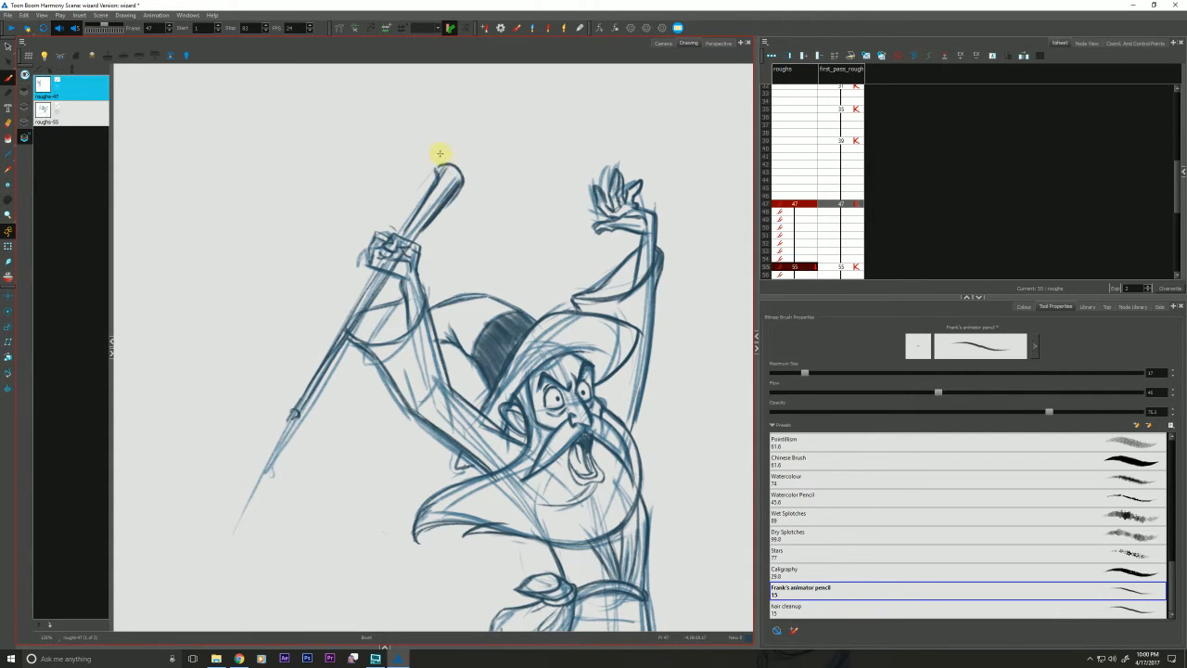
pyautogui.press('g')
pyautogui.press('f')
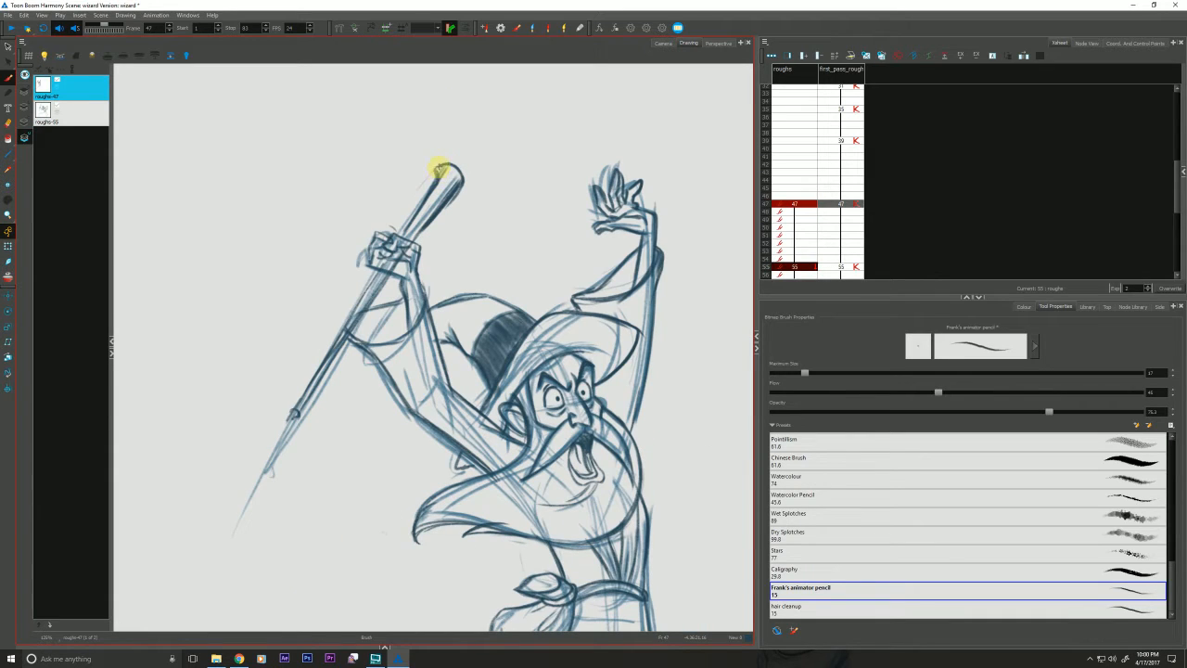
# Draw a round orb on the shortened staff on drawing 47 and darken the orb and staff tip on drawing 55
pyautogui.moveTo(440, 158); pyautogui.dragTo(452, 153)
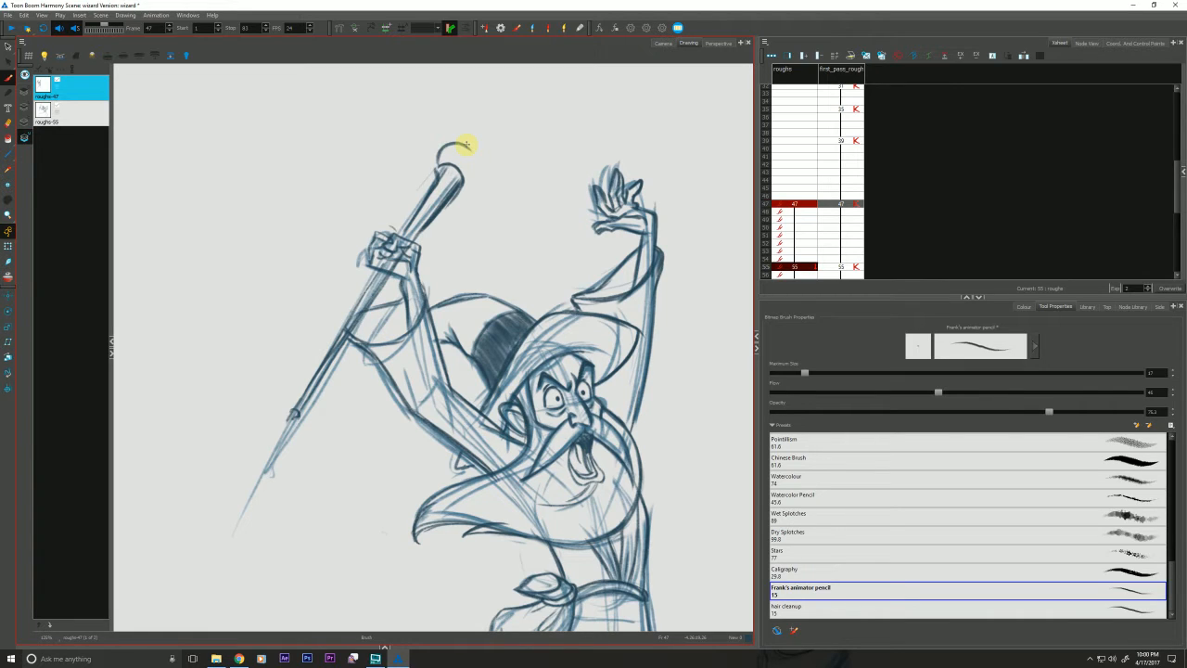
pyautogui.press('f')
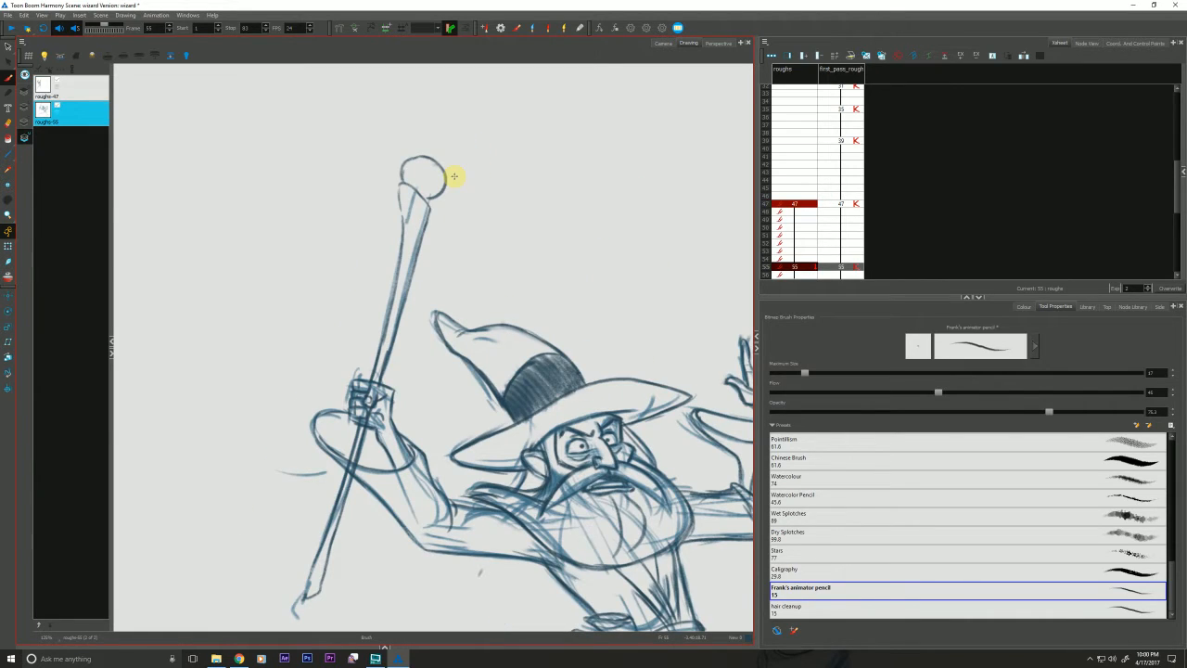
pyautogui.moveTo(403, 180)
pyautogui.mouseDown()
pyautogui.moveTo(444, 172)
pyautogui.moveTo(428, 211)
pyautogui.moveTo(411, 188)
pyautogui.moveTo(430, 209)
pyautogui.mouseUp()
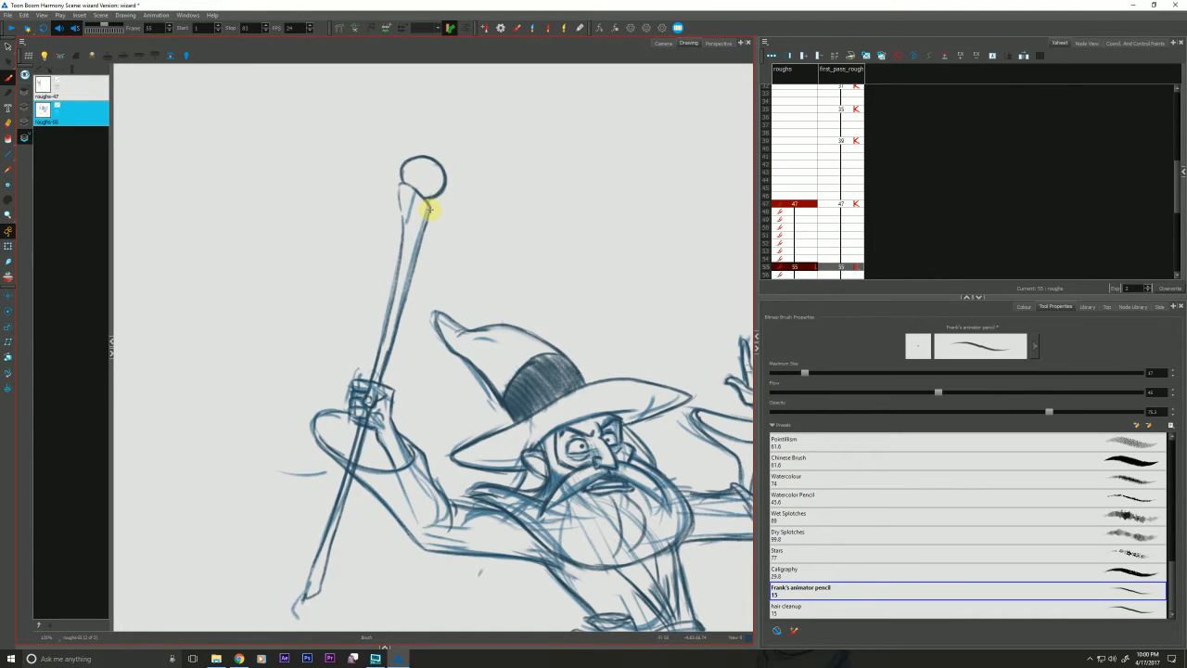
pyautogui.press('f')
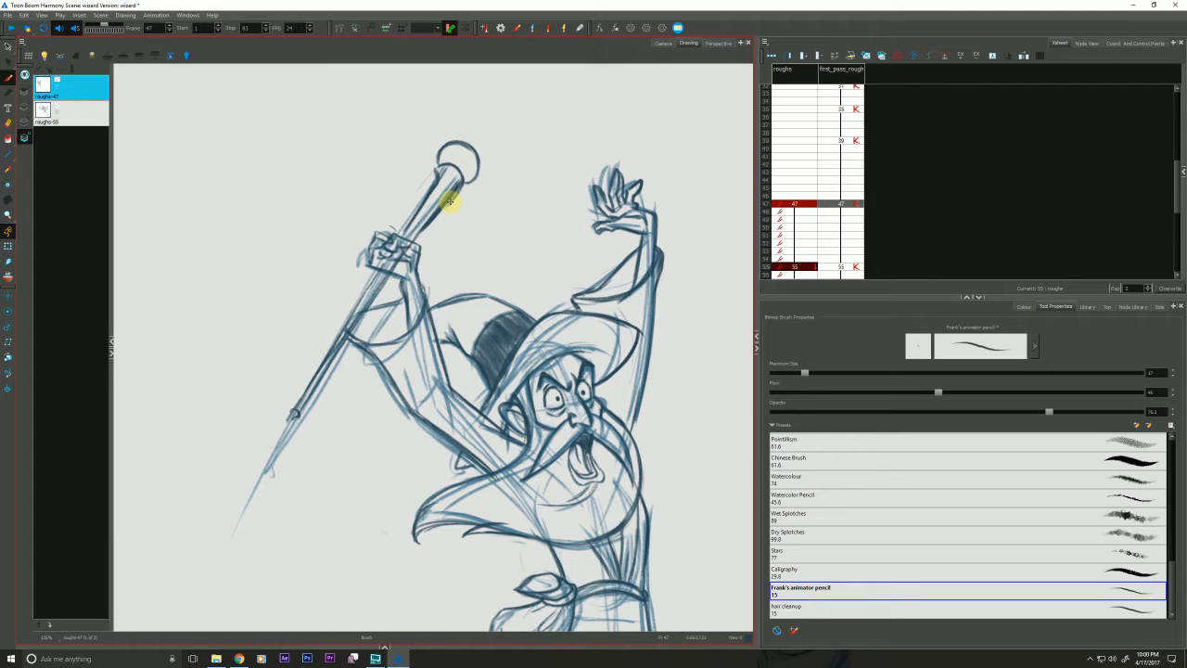
pyautogui.press('g')
pyautogui.press('f')
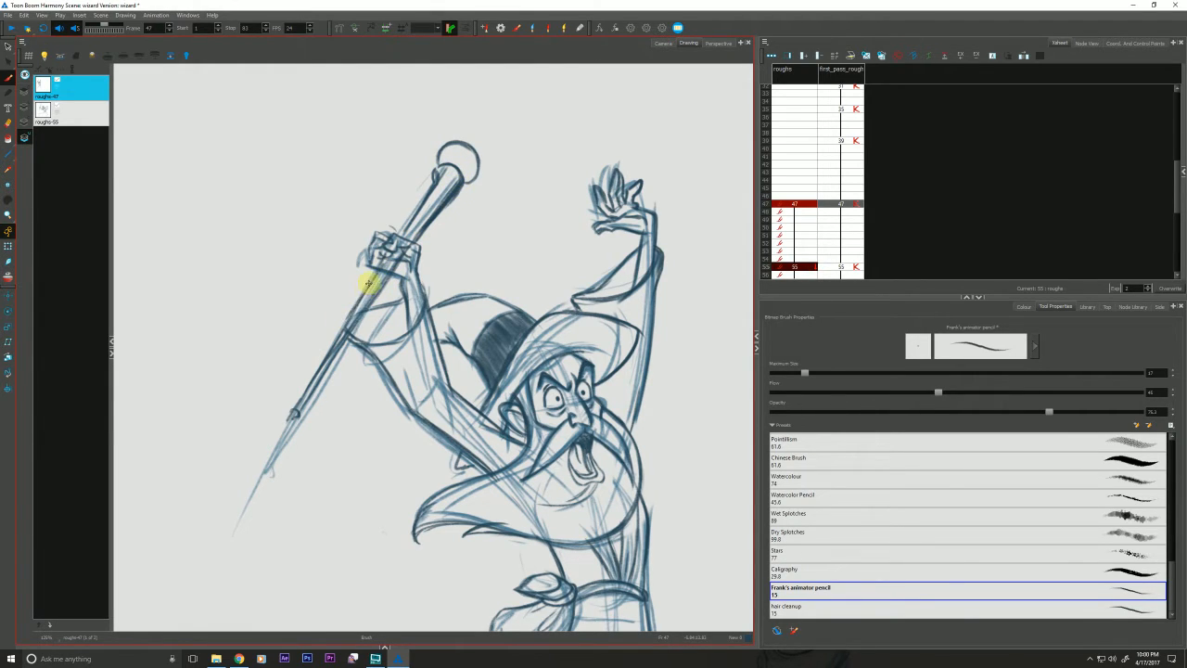
# Erase the excess lower end of the staff on drawing 47 and close the shortened shaft, comparing it with drawing 55
pyautogui.hotkey('alt', 'e')
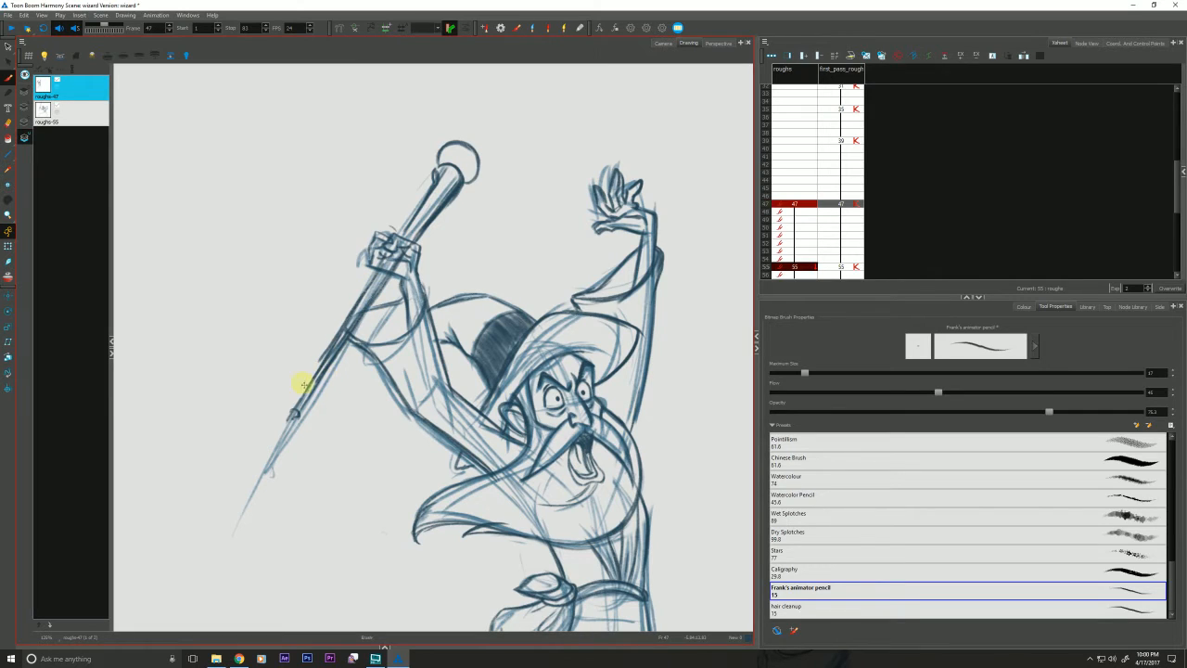
pyautogui.moveTo(299, 378)
pyautogui.mouseDown()
pyautogui.moveTo(323, 386)
pyautogui.moveTo(278, 366)
pyautogui.mouseUp()
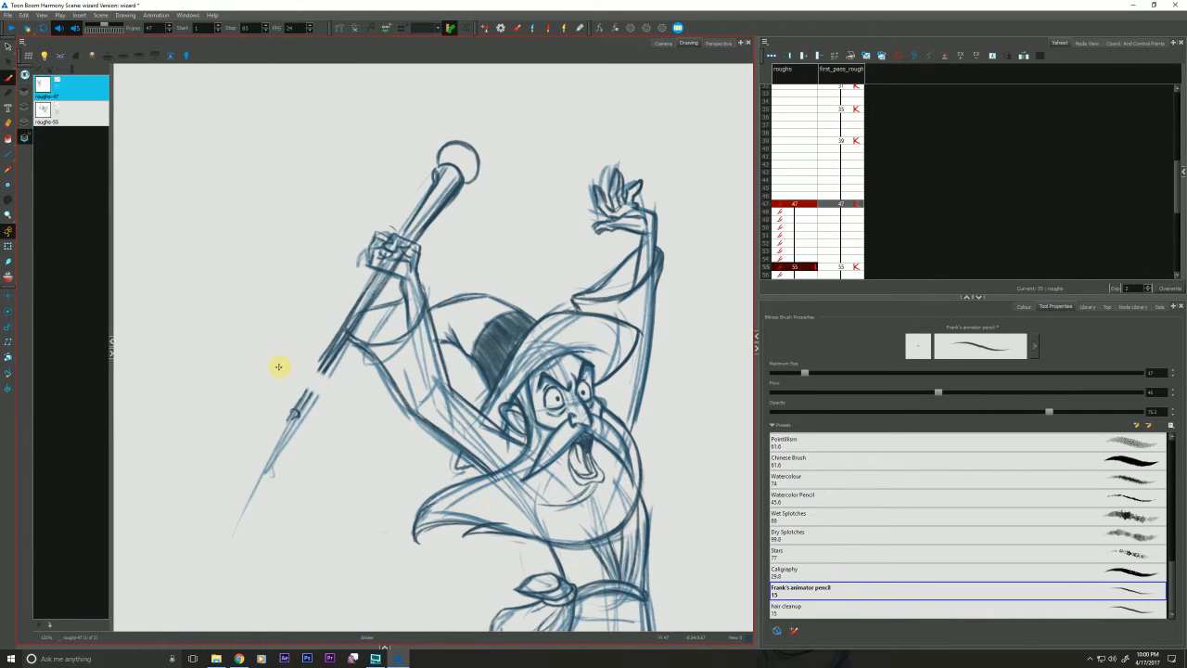
pyautogui.moveTo(314, 393); pyautogui.dragTo(237, 528)
pyautogui.hotkey('alt', 'b')
pyautogui.moveTo(327, 356); pyautogui.dragTo(325, 373)
pyautogui.press('g')
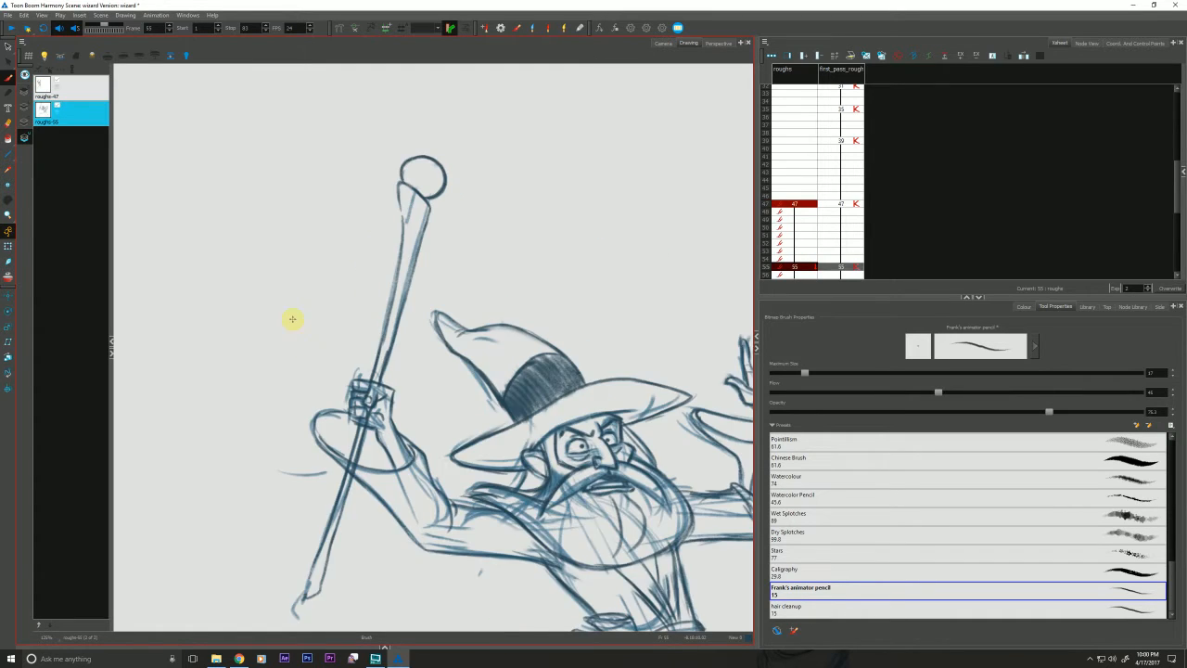
pyautogui.press('f')
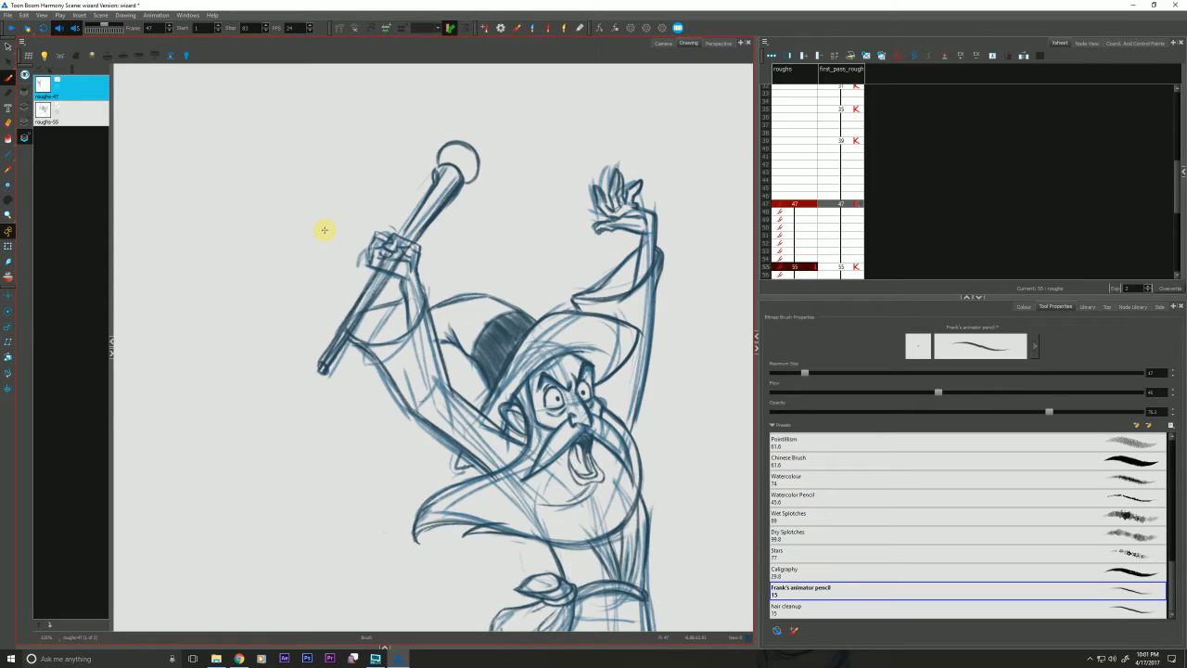
pyautogui.press('g')
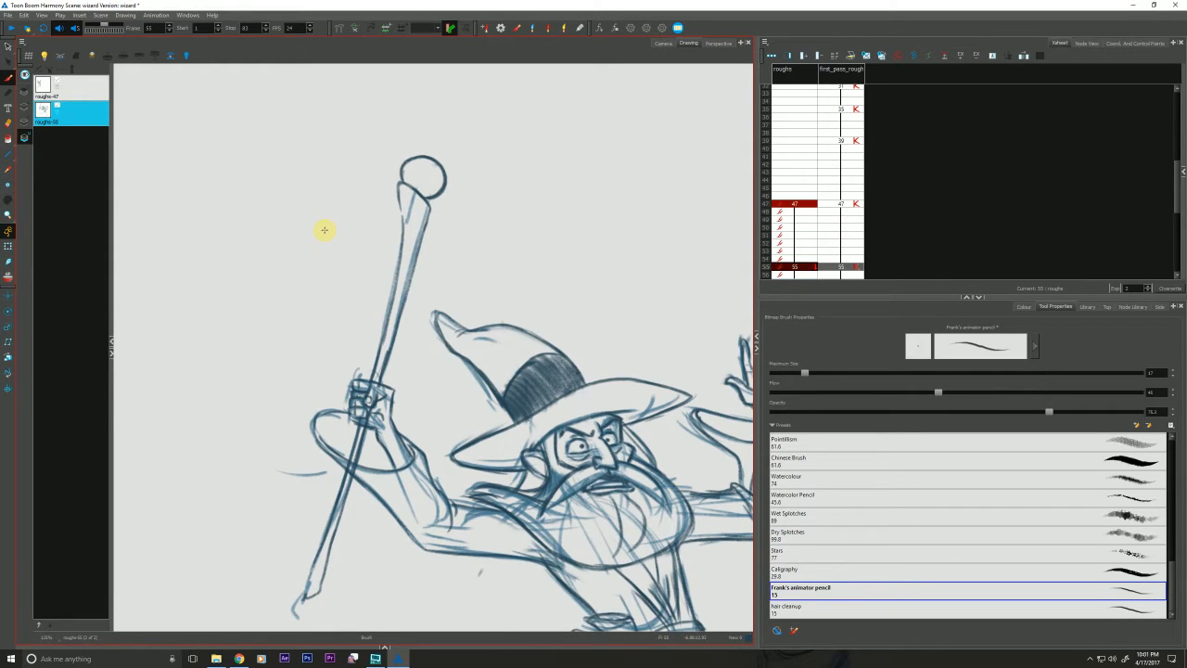
pyautogui.press('f')
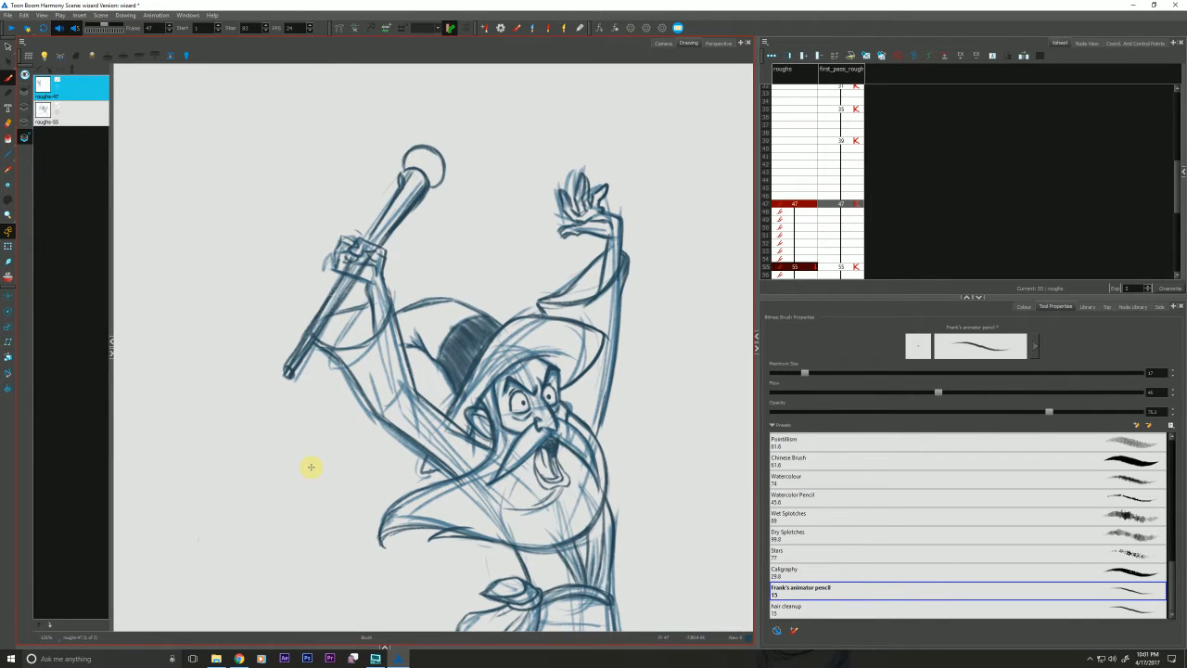
# Expand the Xsheet to full height and compare the poses at frames 47 and 55 in the Camera view
pyautogui.moveTo(354, 501)
pyautogui.mouseDown()
pyautogui.moveTo(310, 490)
pyautogui.moveTo(279, 447)
pyautogui.mouseUp()
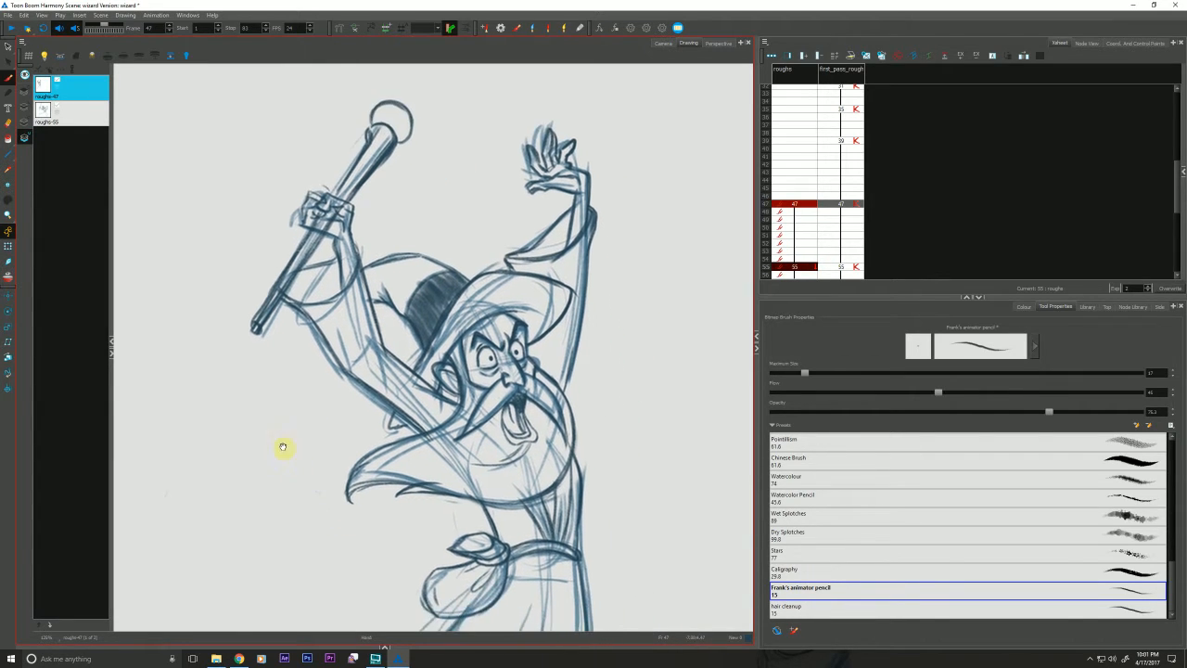
pyautogui.click(977, 297)
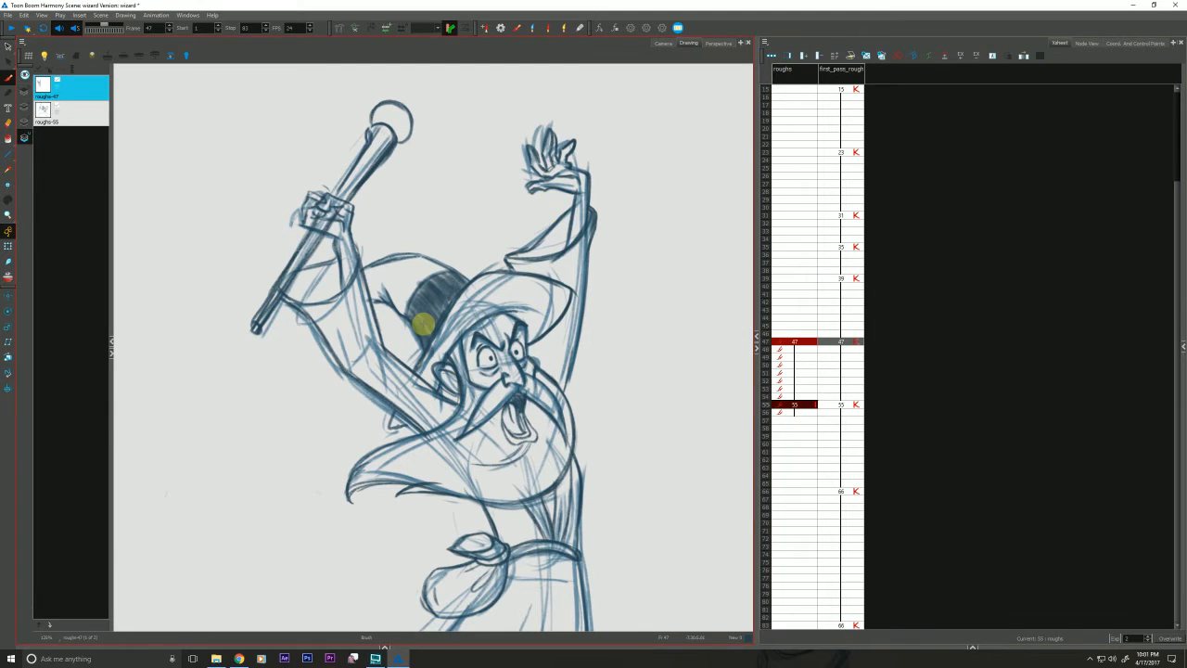
pyautogui.click(663, 44)
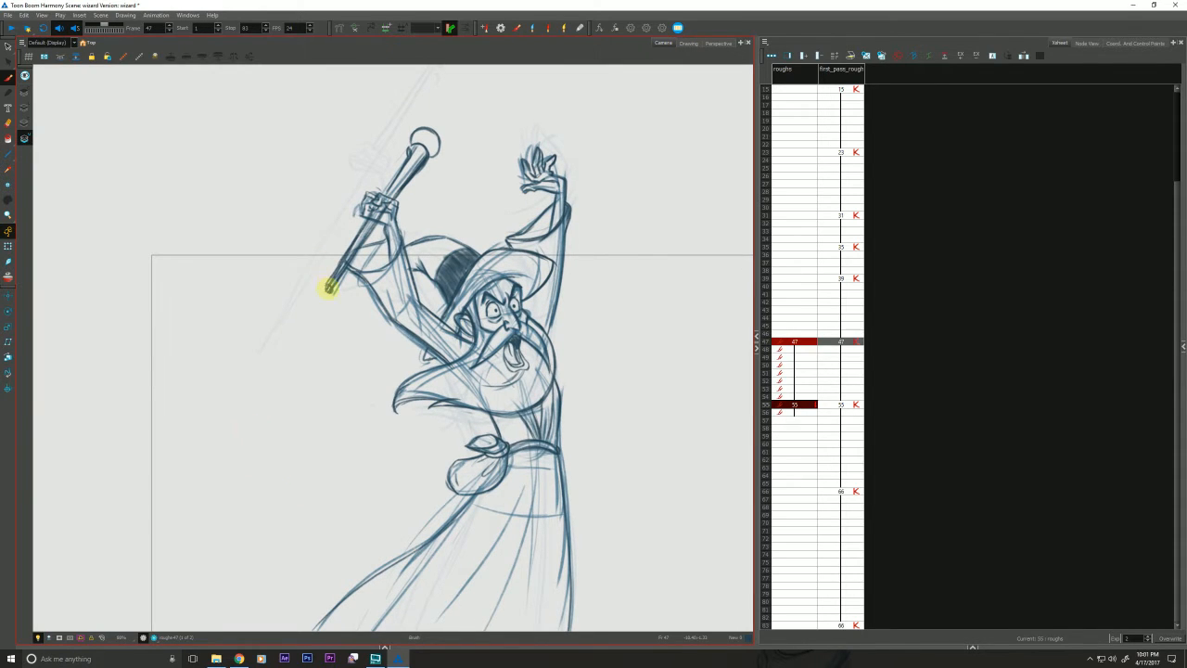
pyautogui.press('g')
pyautogui.press('f')
# Add drawing 1 from the roughs column to the Drawing view's stack alongside drawings 47 and 55
pyautogui.click(795, 278)
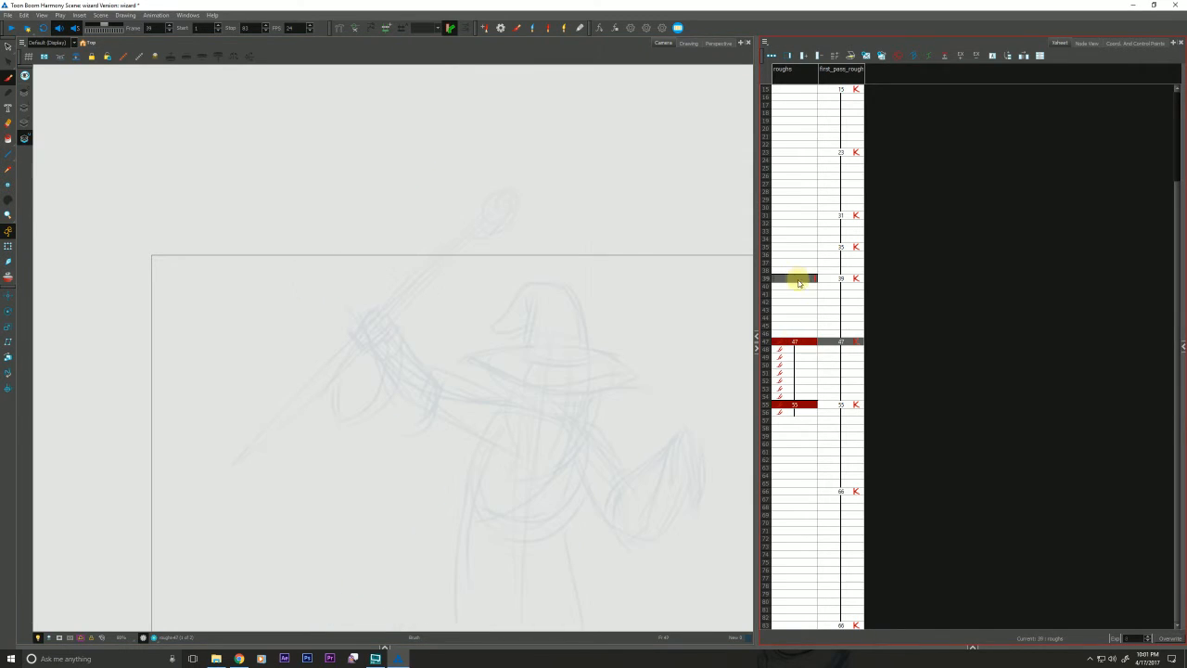
pyautogui.moveTo(338, 477); pyautogui.dragTo(319, 453)
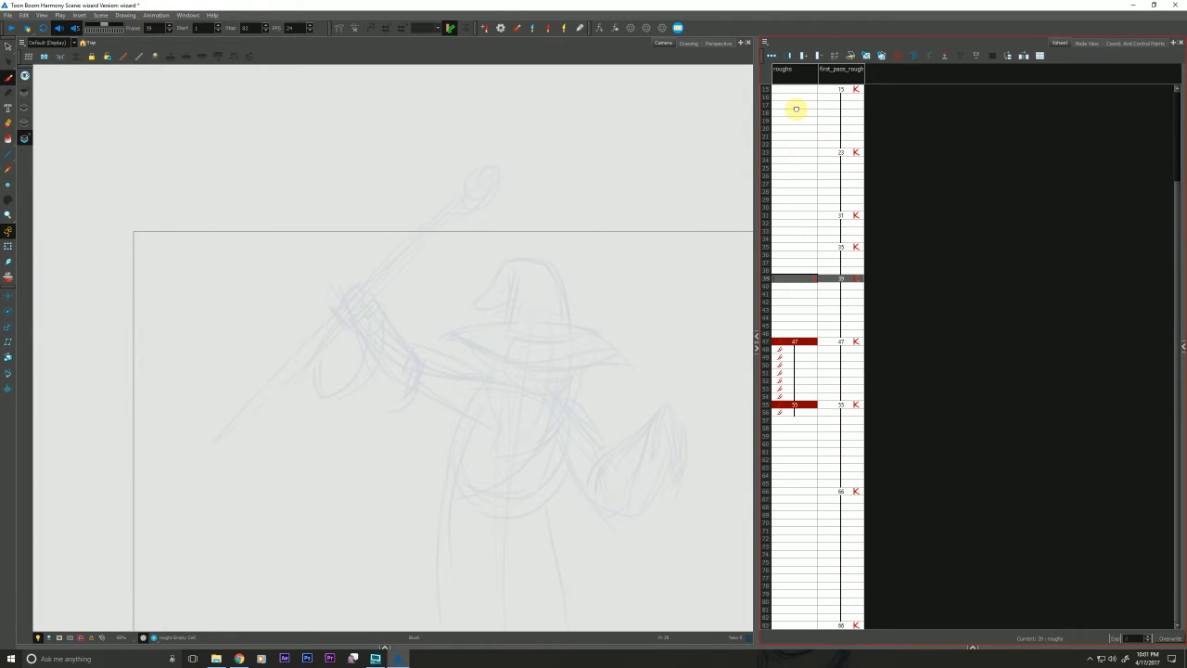
pyautogui.moveTo(796, 109); pyautogui.dragTo(795, 151)
pyautogui.click(791, 77)
pyautogui.click(790, 90)
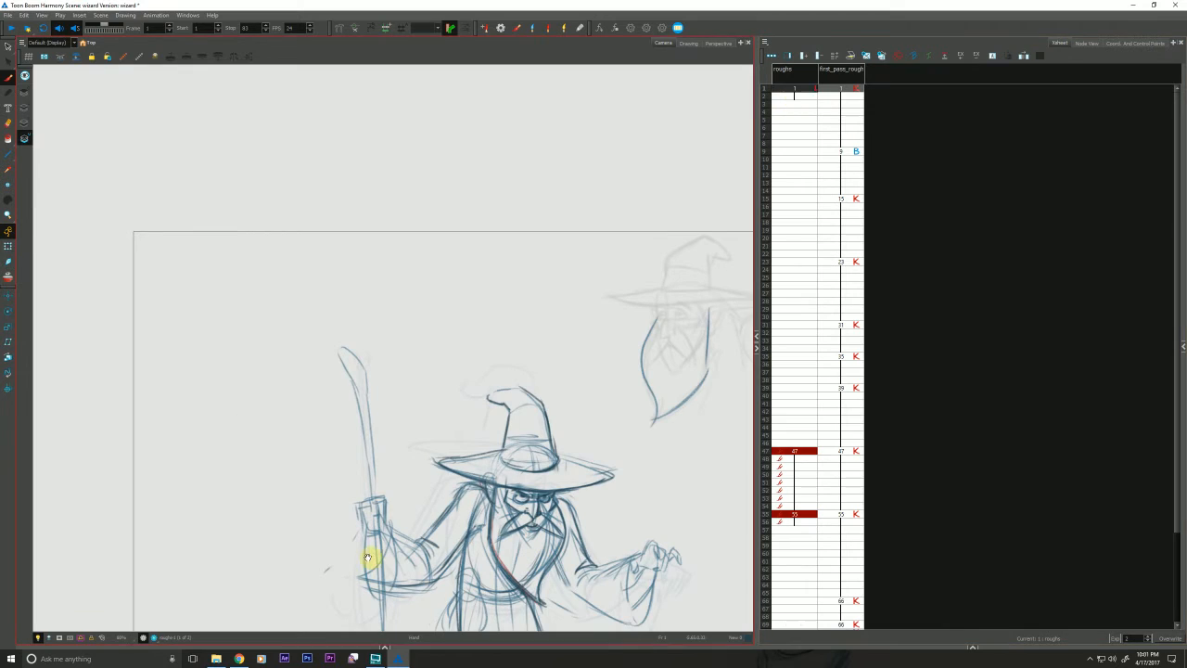
pyautogui.moveTo(372, 556); pyautogui.dragTo(286, 427)
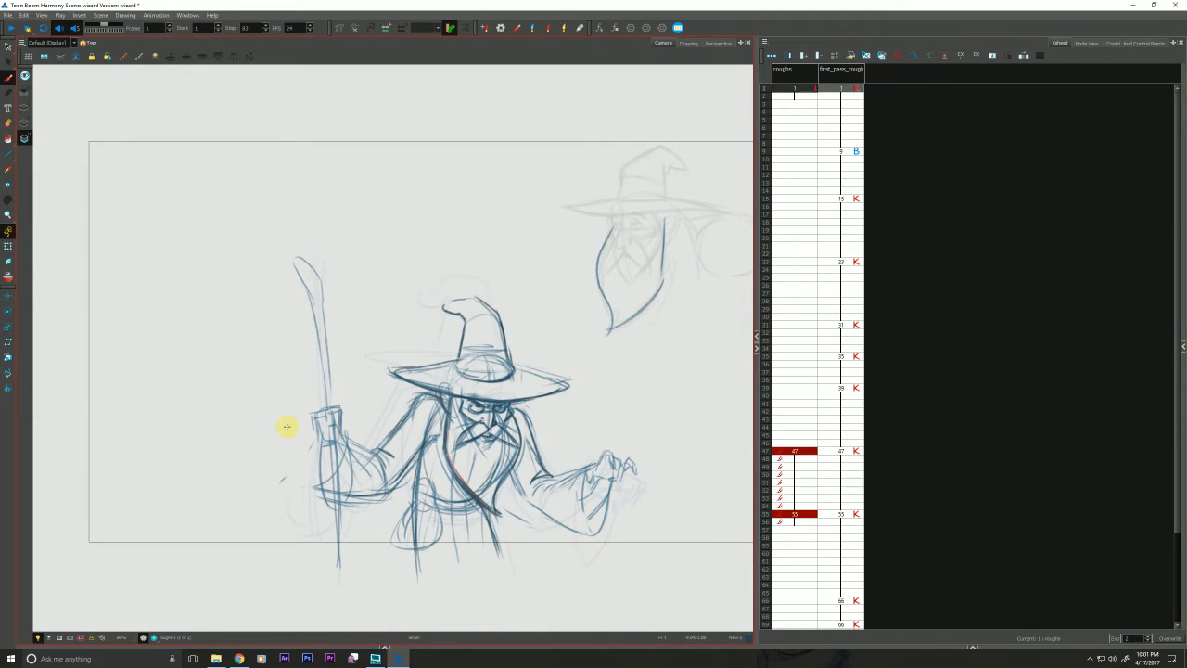
pyautogui.click(793, 93)
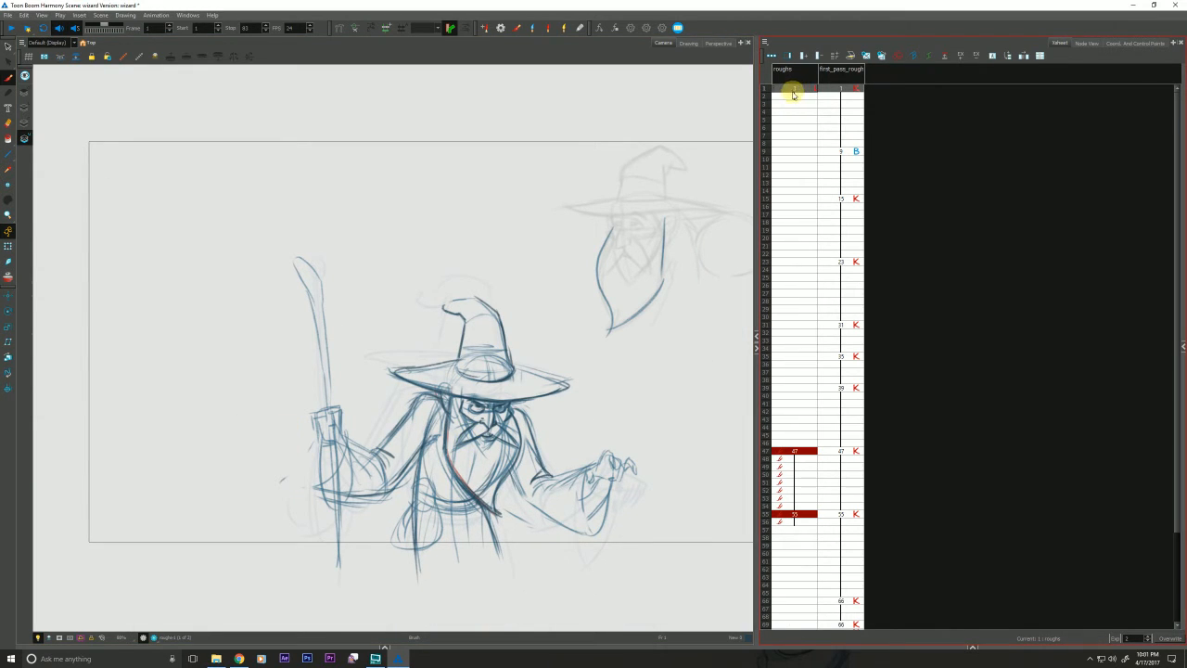
pyautogui.click(794, 90)
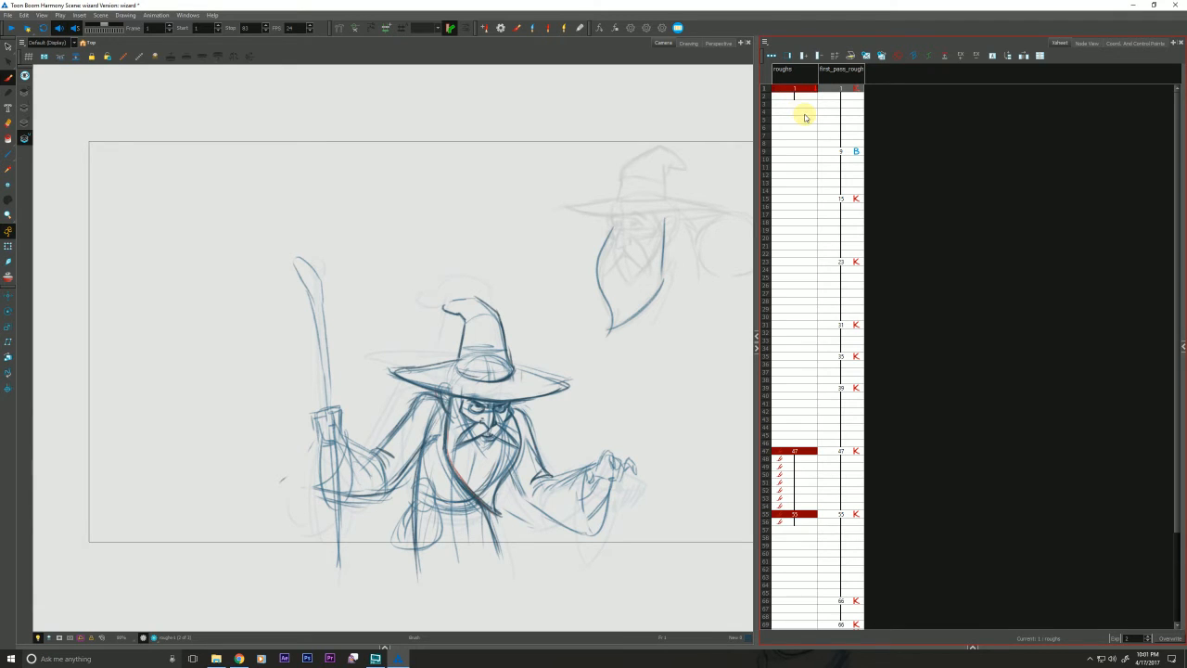
pyautogui.click(686, 43)
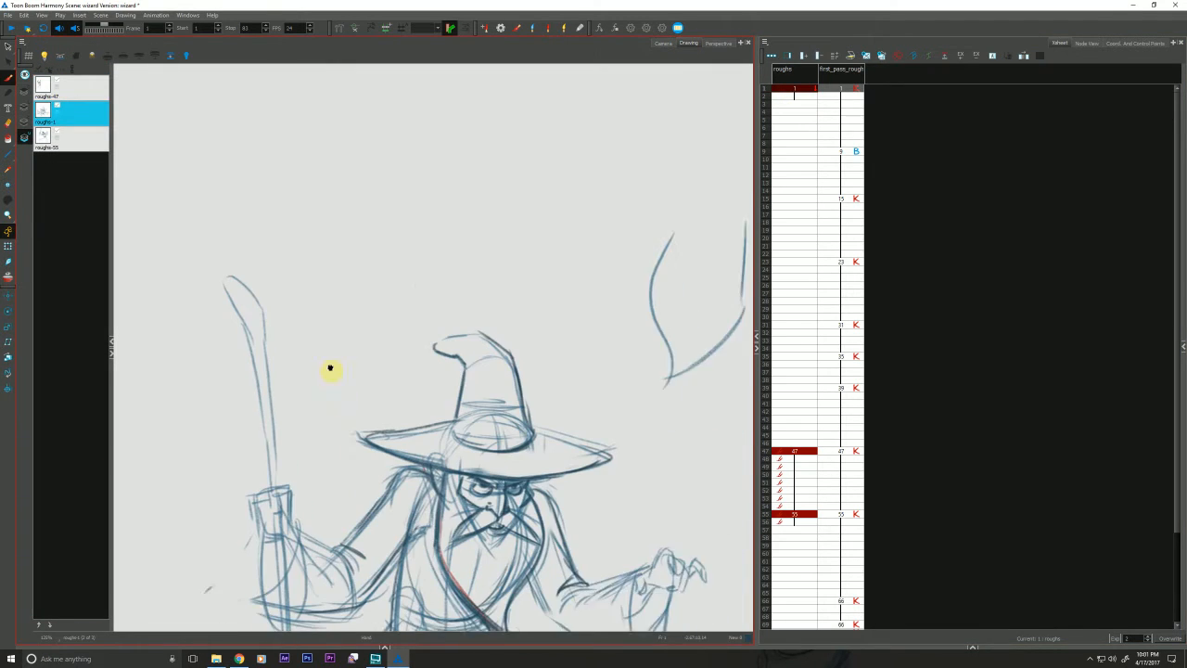
# Move drawing 1 above drawing 47 in the drawing stack, switching between the stacked drawings to compare them
pyautogui.scroll(-1, 329, 368)
pyautogui.click(70, 137)
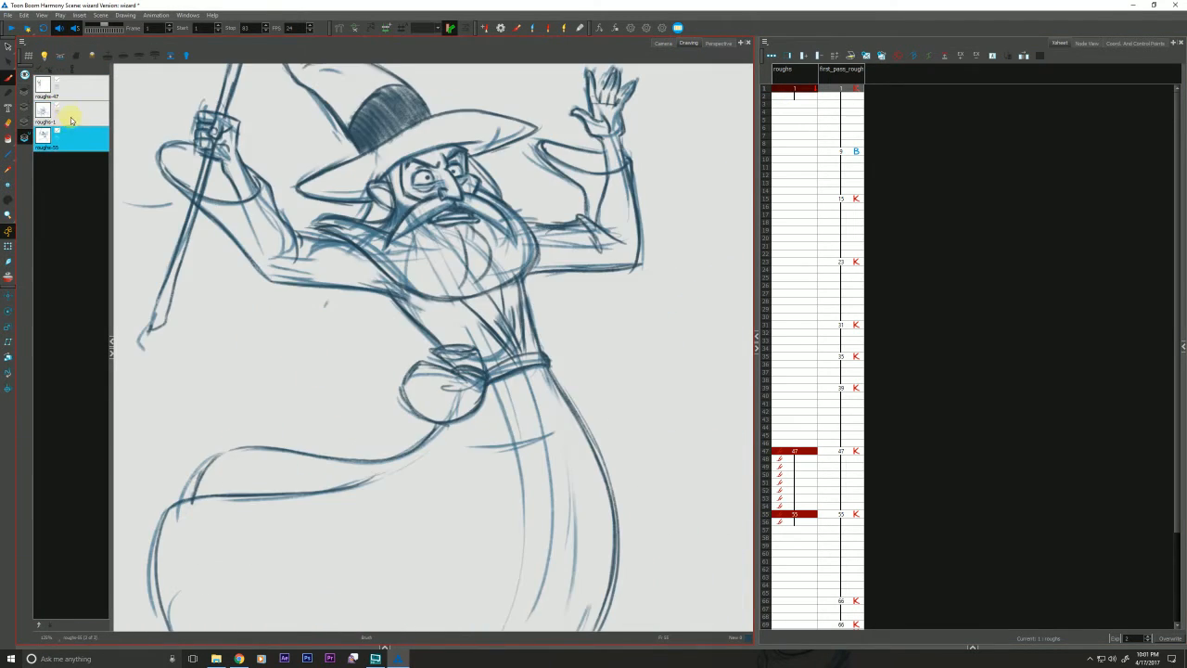
pyautogui.click(71, 119)
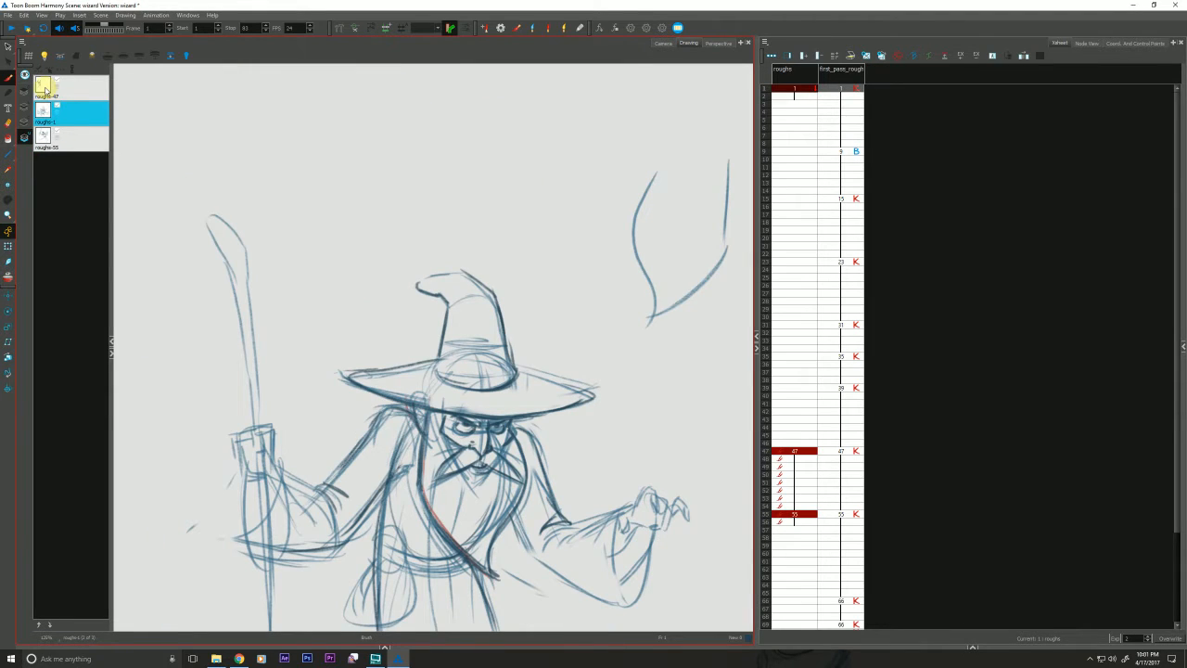
pyautogui.click(38, 624)
pyautogui.click(77, 113)
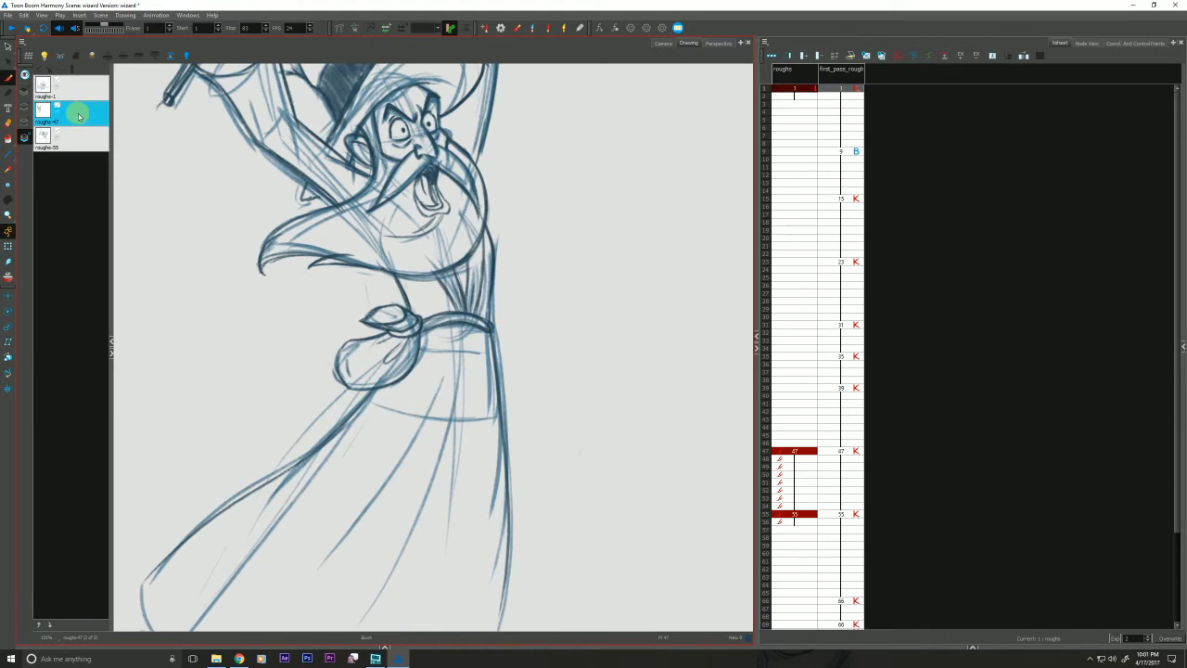
pyautogui.click(80, 92)
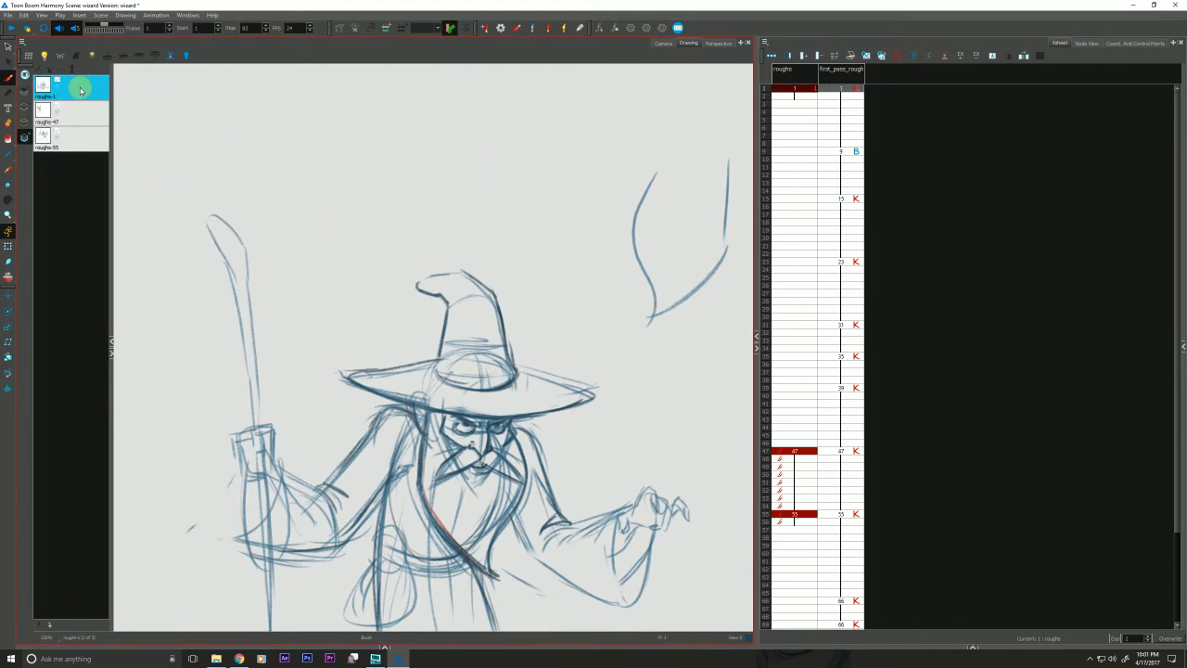
# Enable onion skinning in the Drawing view and limit it to one next drawing
pyautogui.click(9, 278)
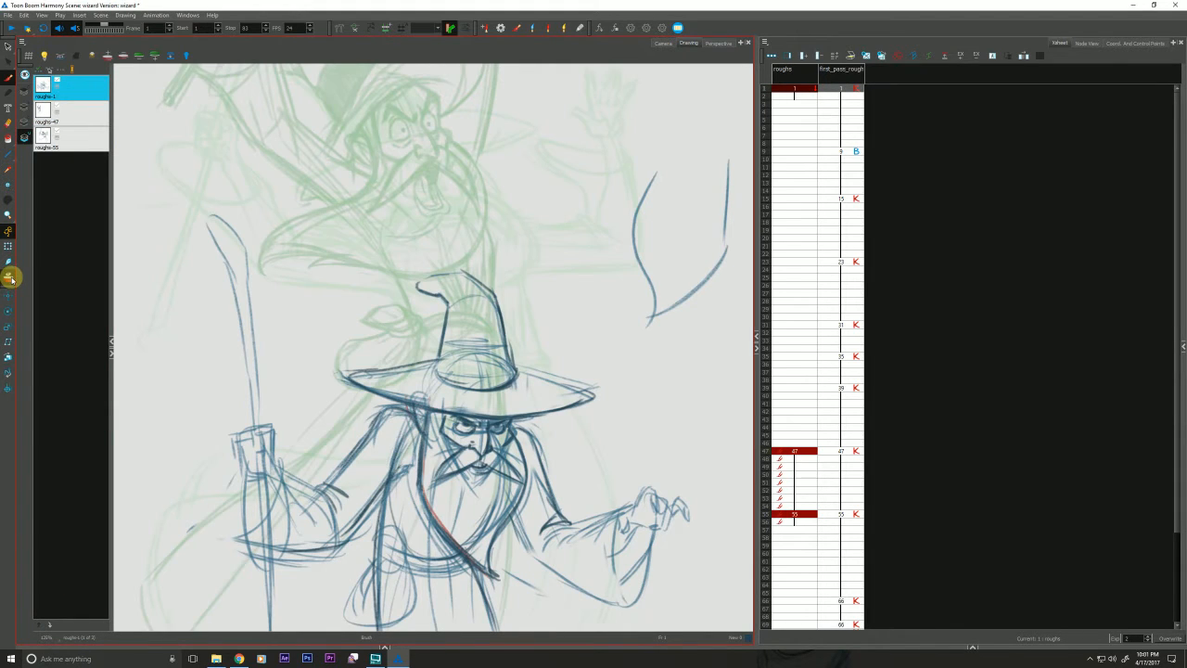
pyautogui.click(139, 56)
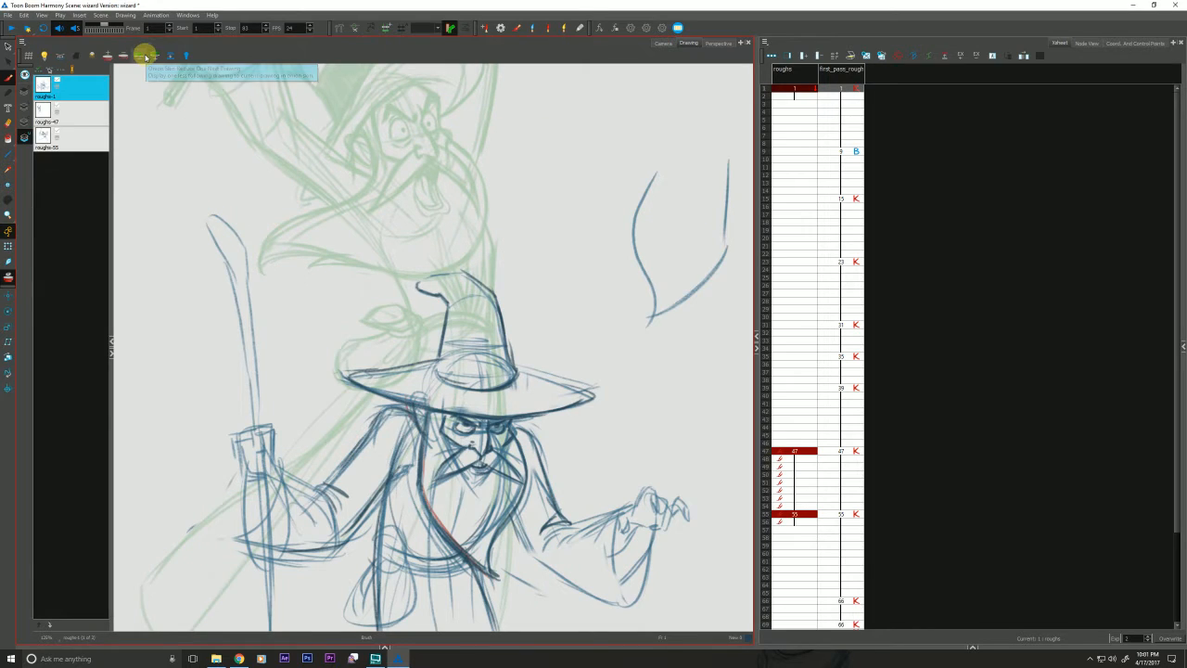
# Look through the other art layers of drawing 1 and return to the Underlay art that holds the sketch
pyautogui.click(23, 90)
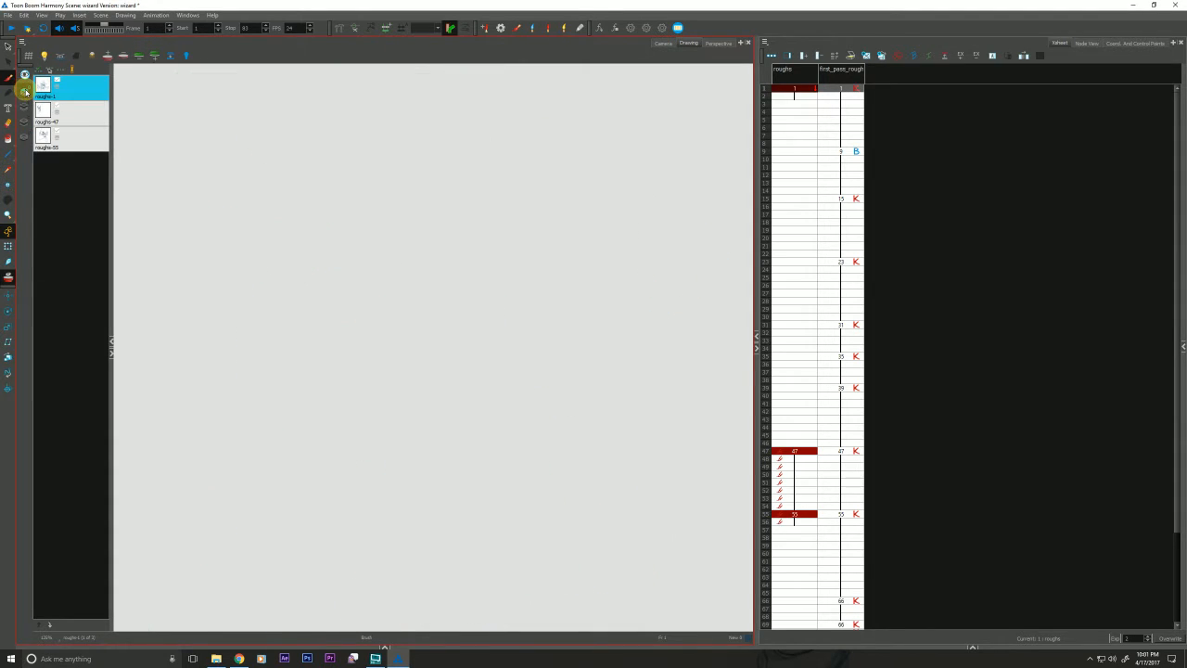
pyautogui.click(25, 106)
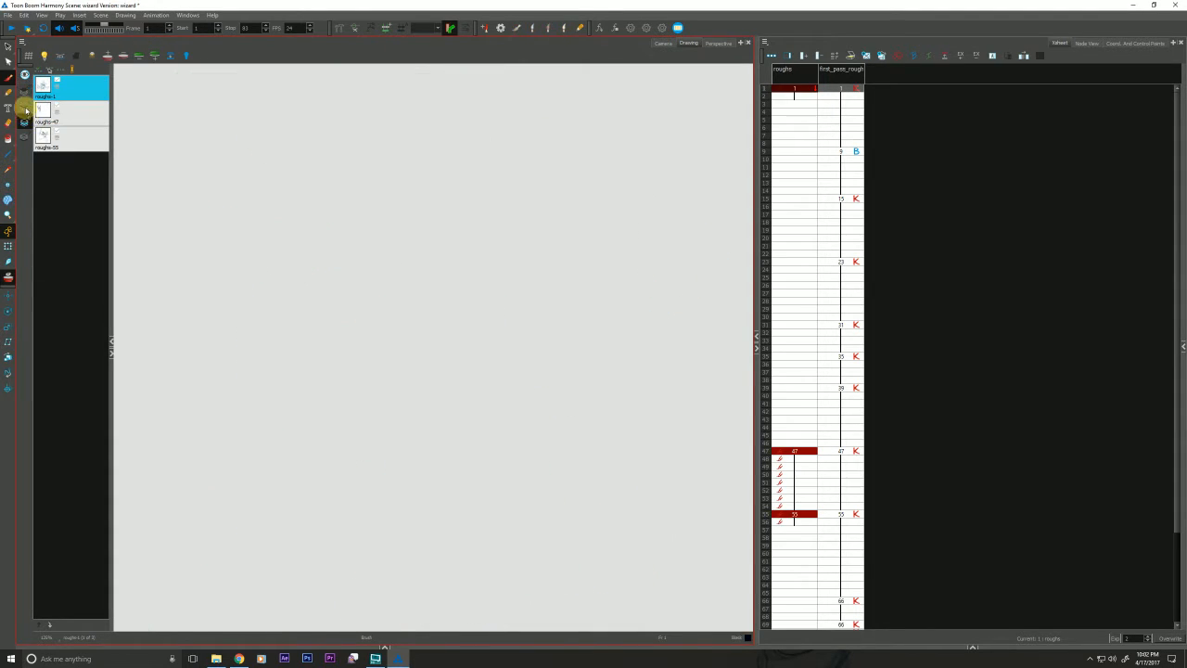
pyautogui.click(29, 136)
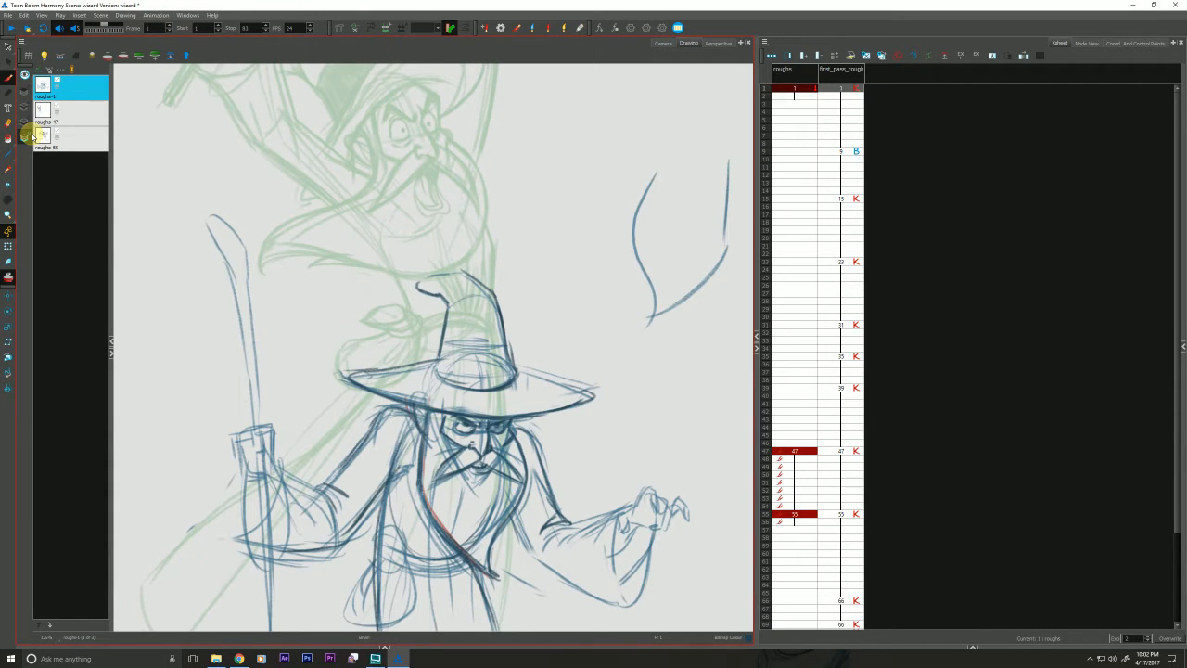
# Use Shift and Trace to move drawing 1 up over drawing 47 and rotate it counterclockwise to match the body's position and tilt
pyautogui.click(50, 70)
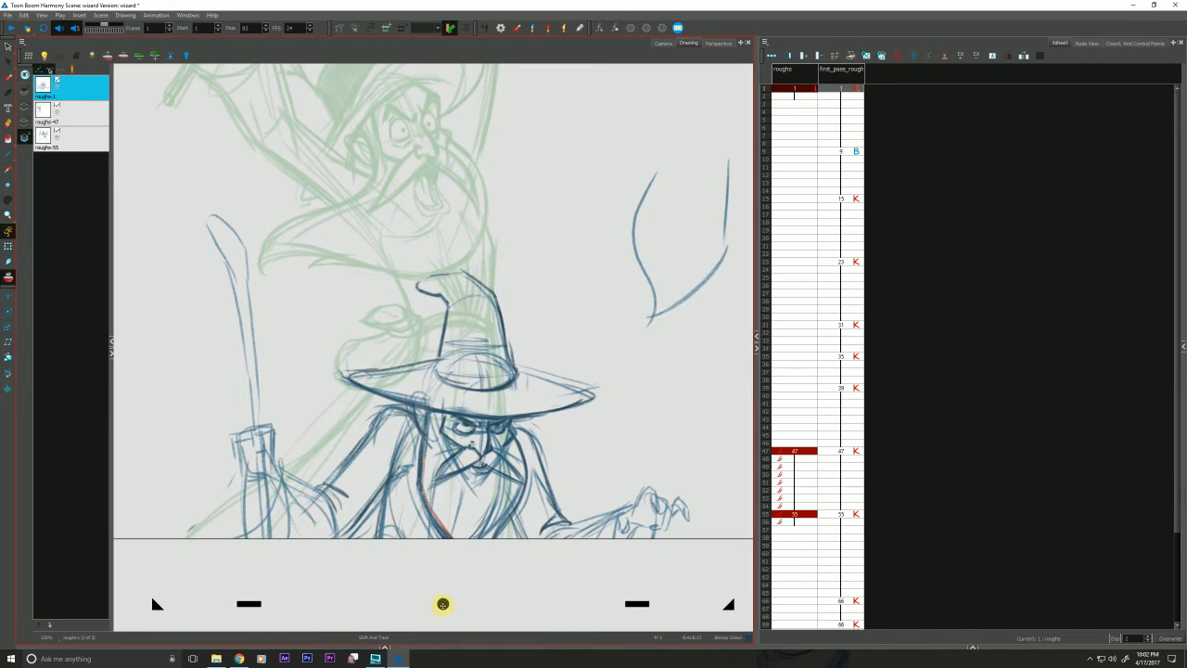
pyautogui.moveTo(442, 604); pyautogui.dragTo(401, 384)
pyautogui.moveTo(131, 377); pyautogui.dragTo(157, 426)
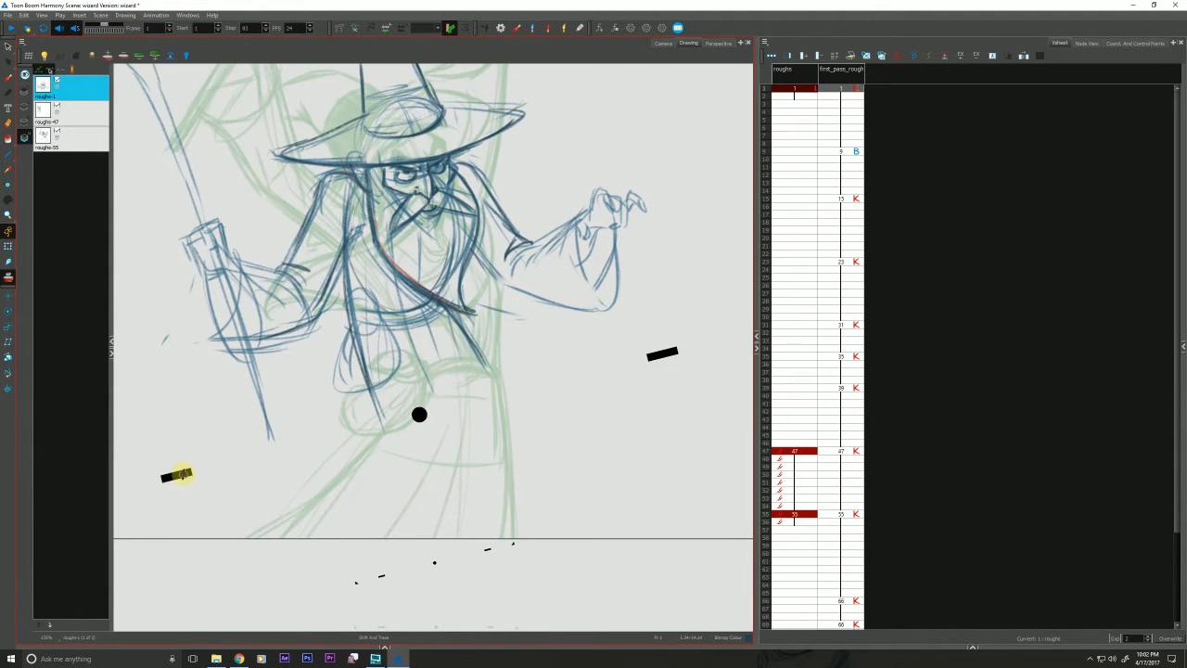
pyautogui.moveTo(182, 474); pyautogui.dragTo(185, 480)
pyautogui.moveTo(419, 412); pyautogui.dragTo(421, 410)
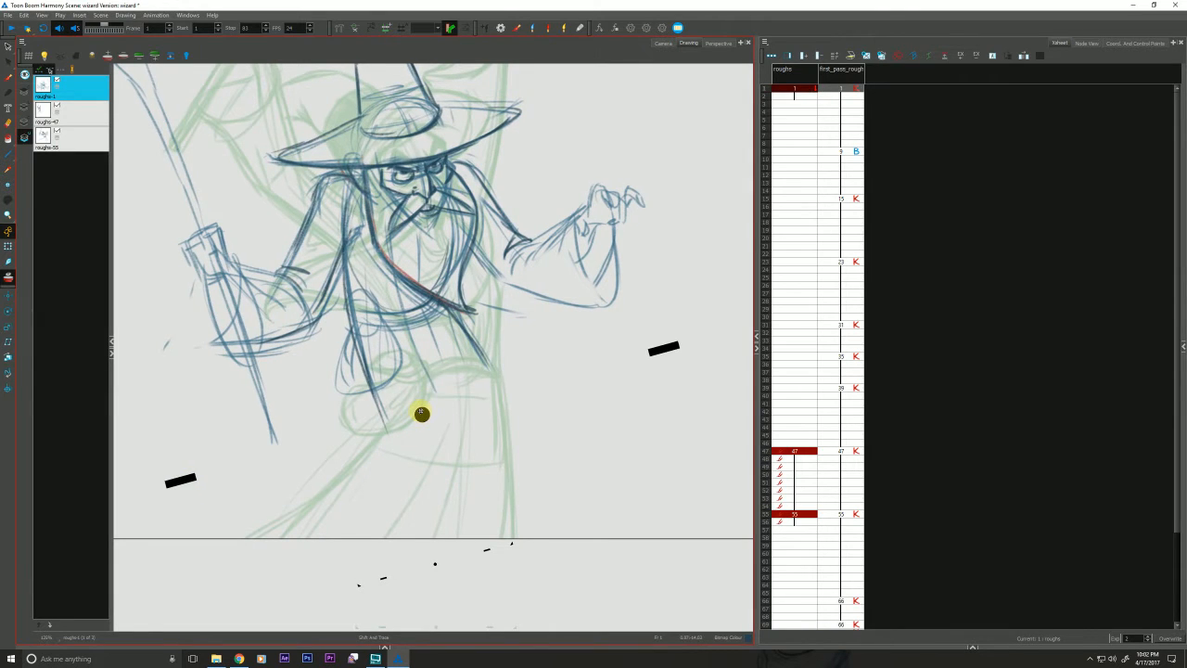
# Flip between the shifted drawing 1 and drawing 47 to check how the two poses line up
pyautogui.press('g')
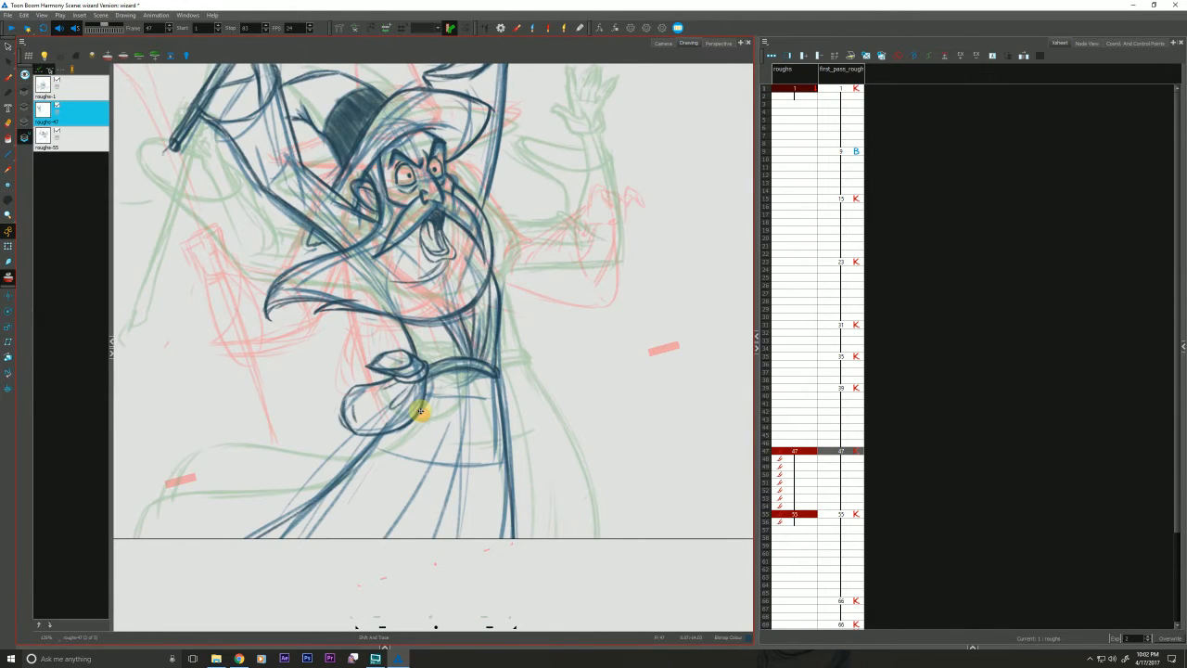
pyautogui.press('f')
pyautogui.moveTo(384, 353); pyautogui.dragTo(416, 470)
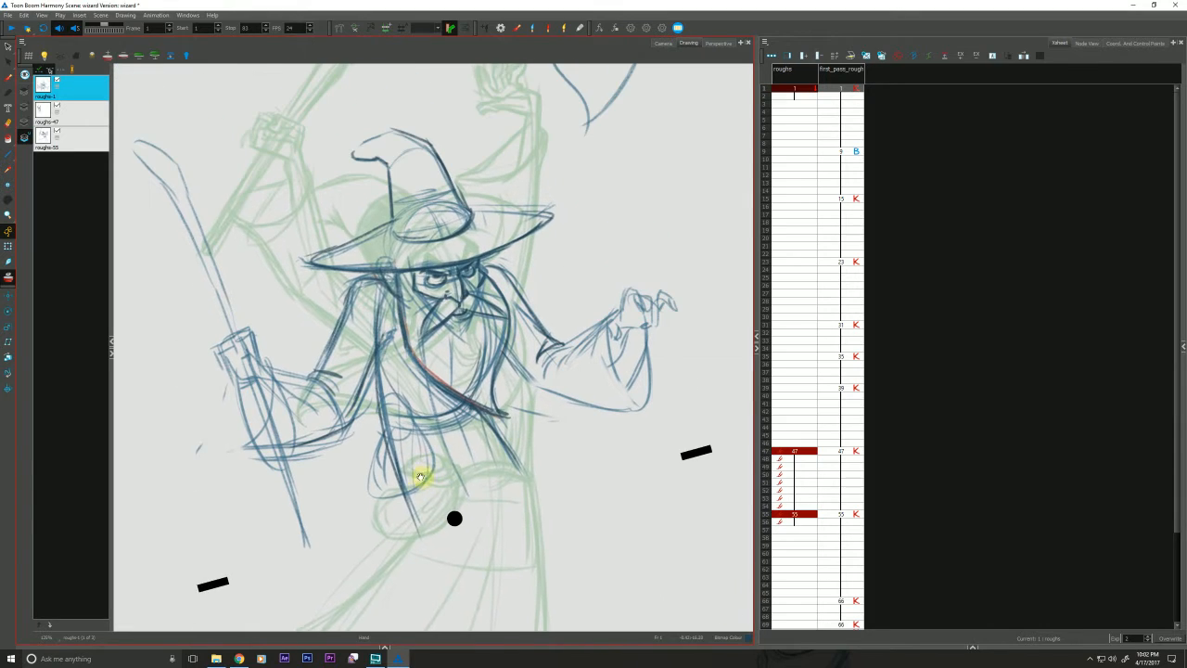
pyautogui.press('space')
pyautogui.moveTo(319, 285); pyautogui.dragTo(317, 291)
pyautogui.moveTo(189, 479); pyautogui.dragTo(187, 470)
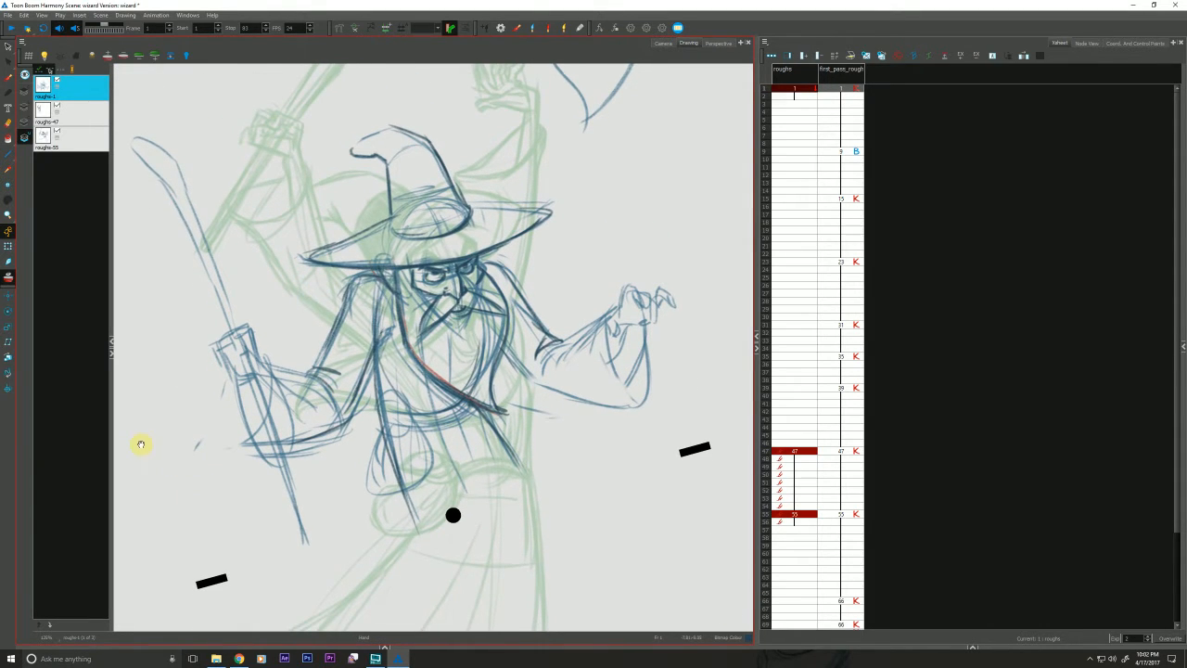
pyautogui.press('g')
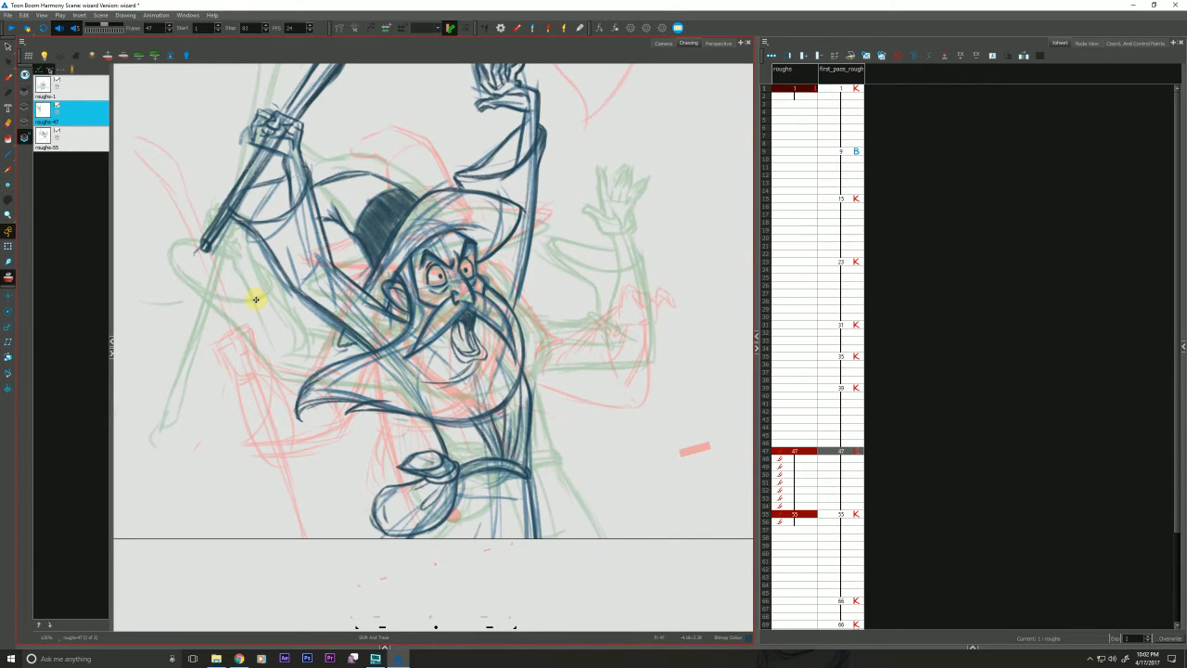
# Flip through drawings 1, 47 and 55 in the stack to compare the motion between the poses
pyautogui.hotkey('alt', 'b')
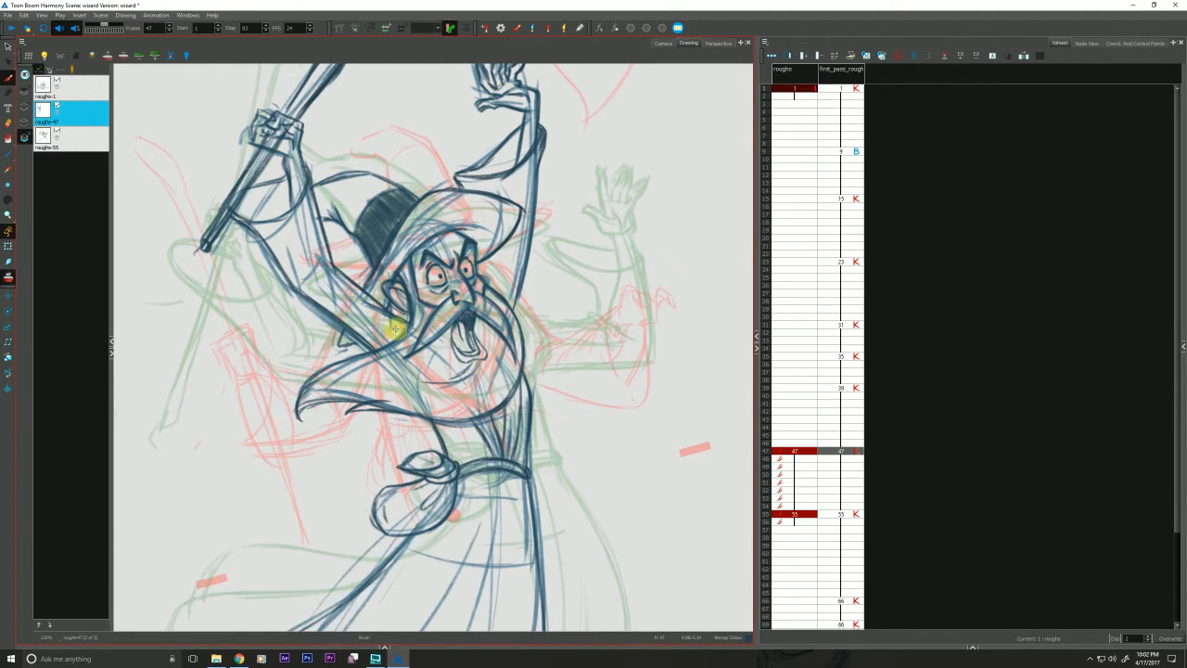
pyautogui.press('f')
pyautogui.press('g')
pyautogui.press('f')
pyautogui.press('g')
pyautogui.press('g')
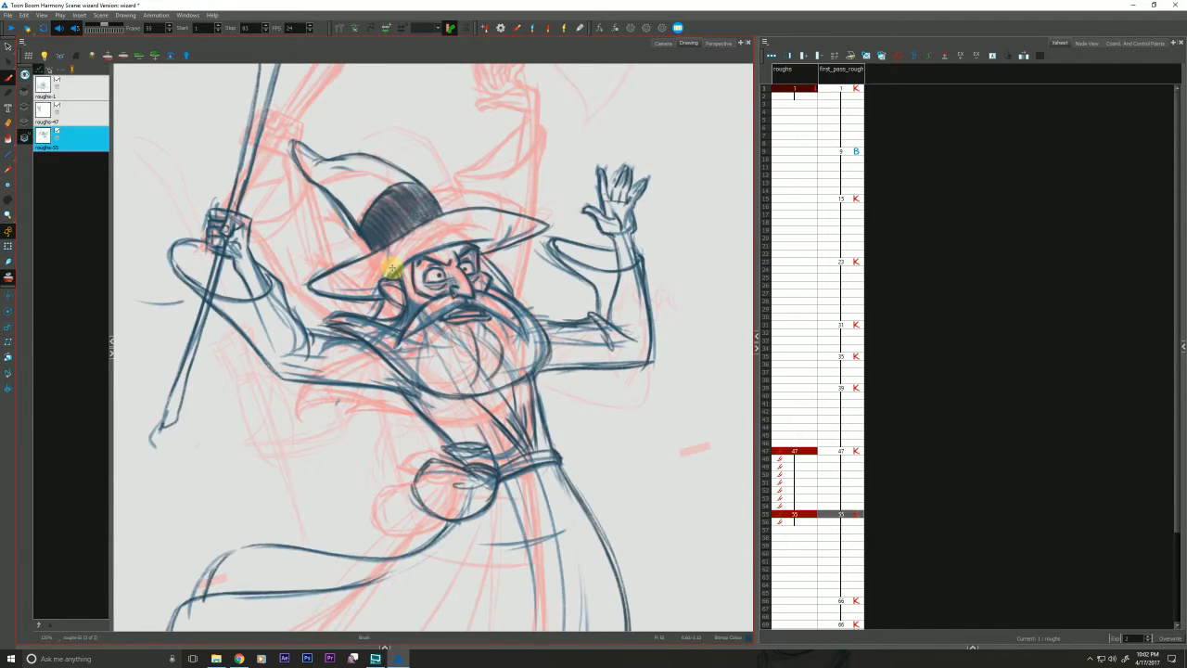
# Return to drawing 1 and brush a darker line along the beard's lower edge, ending in a curled tip
pyautogui.press('f')
pyautogui.press('f')
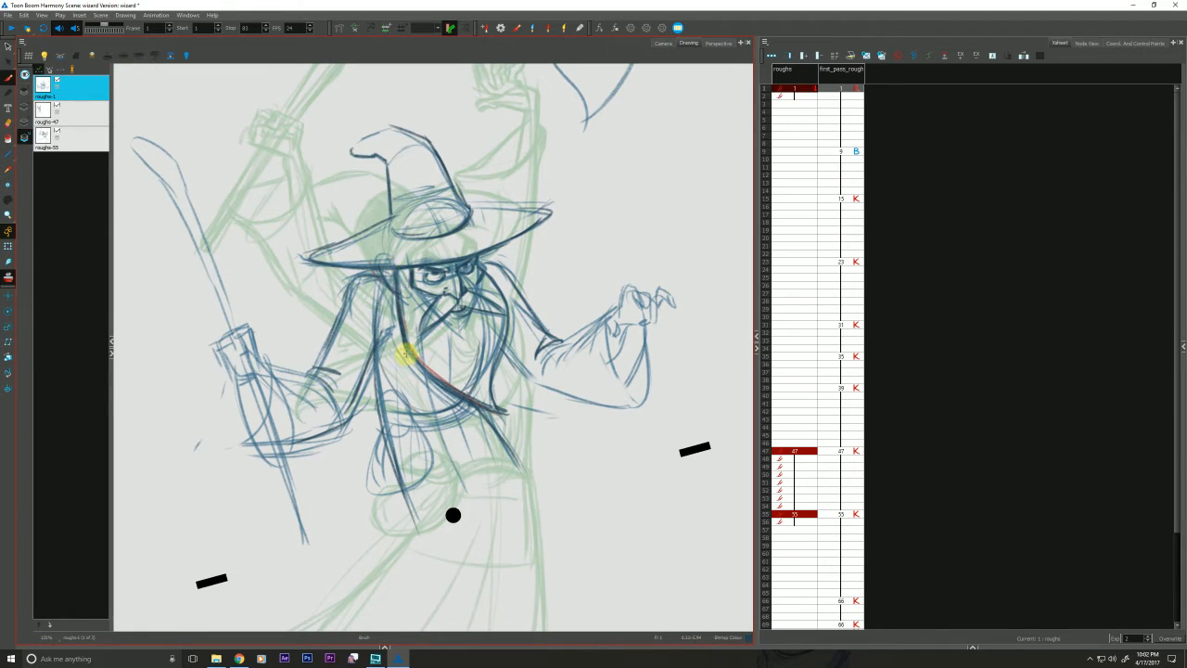
pyautogui.moveTo(407, 351); pyautogui.dragTo(440, 390)
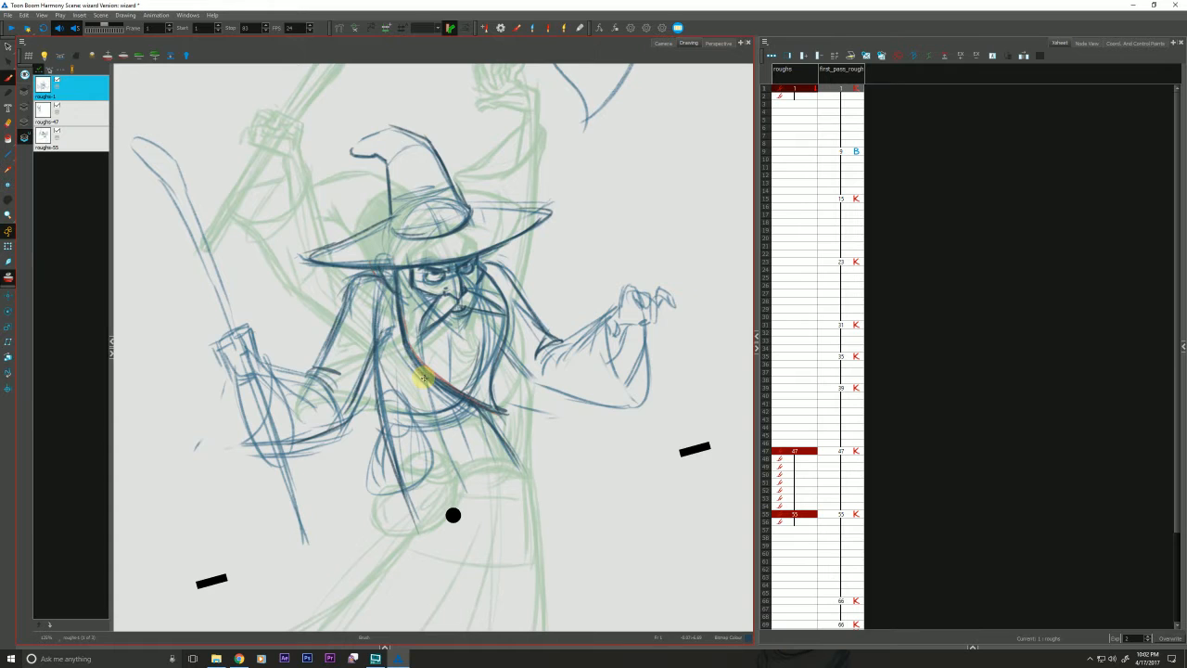
pyautogui.moveTo(423, 377); pyautogui.dragTo(516, 409)
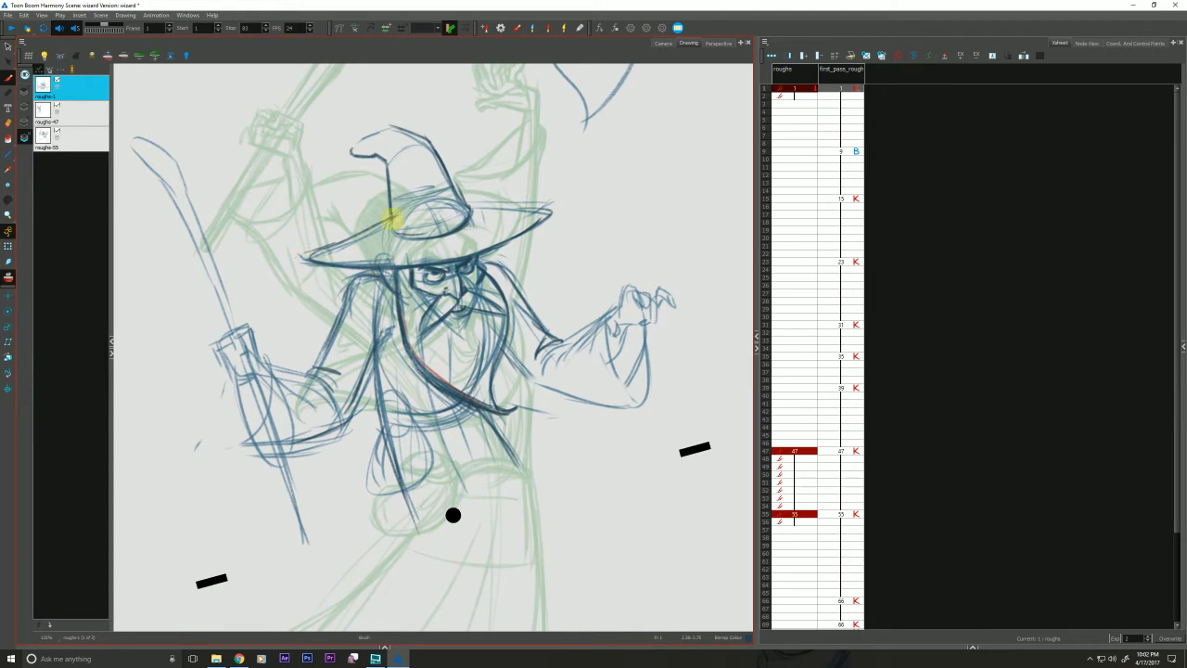
# Redraw the upper edges of the hat brim on both sides and outline the hat's bent cone with darker lines on drawing 1
pyautogui.moveTo(547, 299); pyautogui.dragTo(537, 336)
pyautogui.moveTo(590, 244)
pyautogui.mouseDown()
pyautogui.moveTo(581, 284)
pyautogui.moveTo(586, 240)
pyautogui.moveTo(602, 288)
pyautogui.moveTo(562, 265)
pyautogui.moveTo(619, 272)
pyautogui.moveTo(593, 278)
pyautogui.moveTo(583, 248)
pyautogui.moveTo(599, 257)
pyautogui.moveTo(588, 281)
pyautogui.moveTo(564, 264)
pyautogui.mouseUp()
pyautogui.hotkey('alt', 'e')
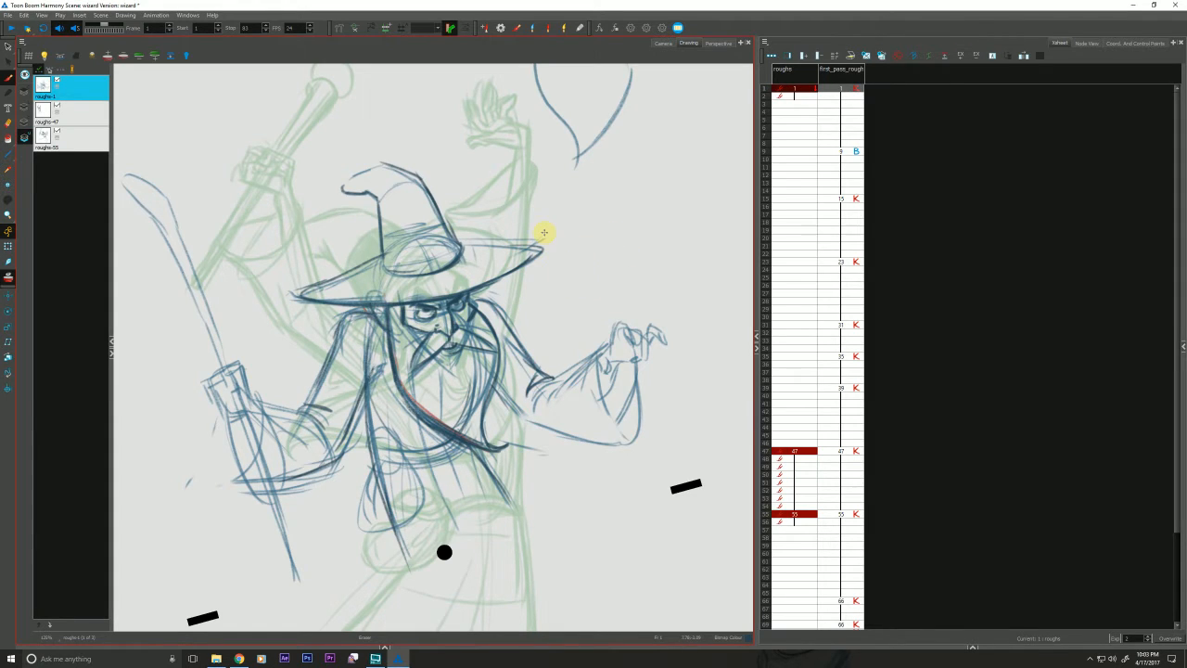
pyautogui.hotkey('alt', 'b')
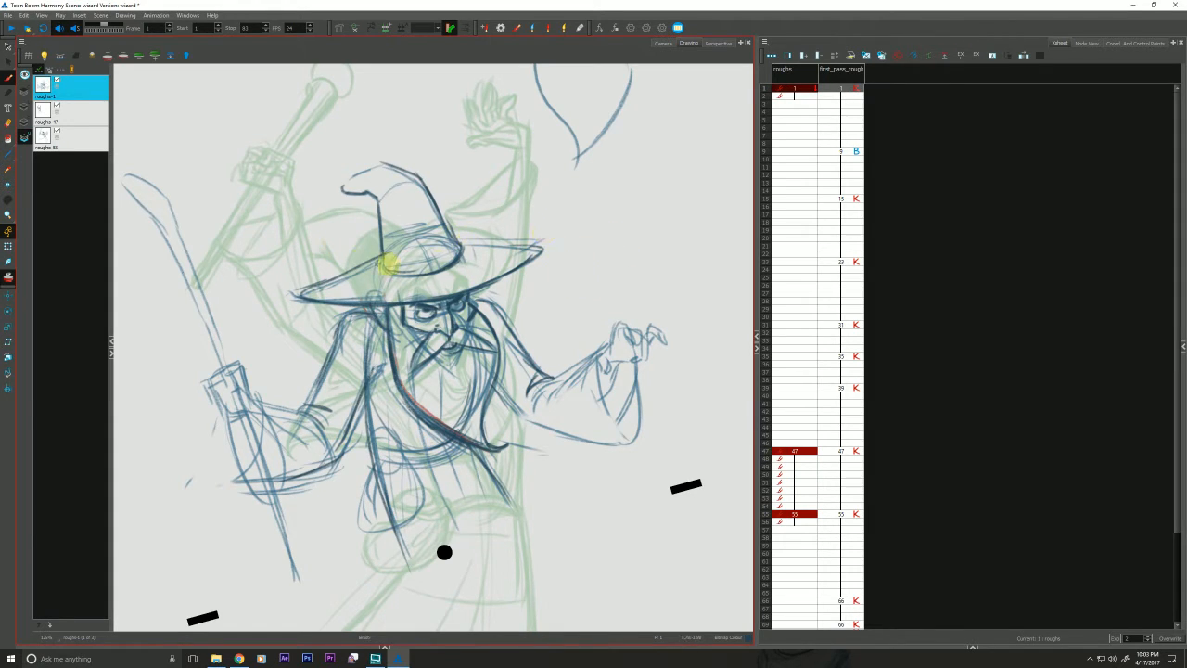
pyautogui.moveTo(384, 245); pyautogui.dragTo(307, 290)
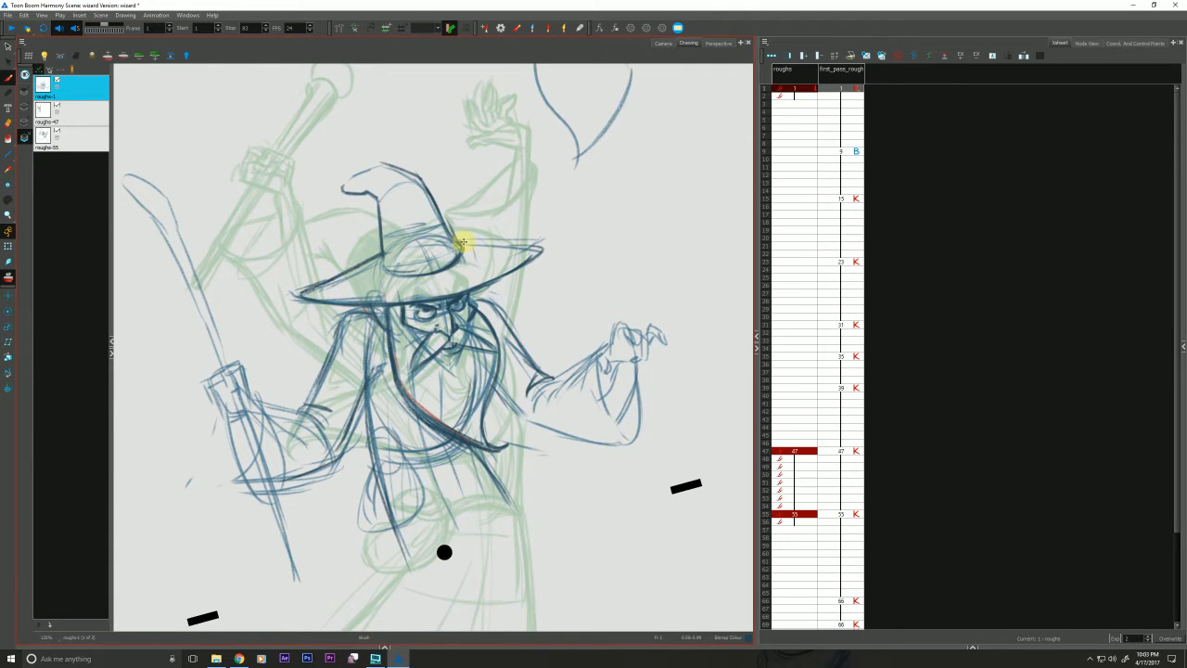
pyautogui.moveTo(455, 239); pyautogui.dragTo(546, 248)
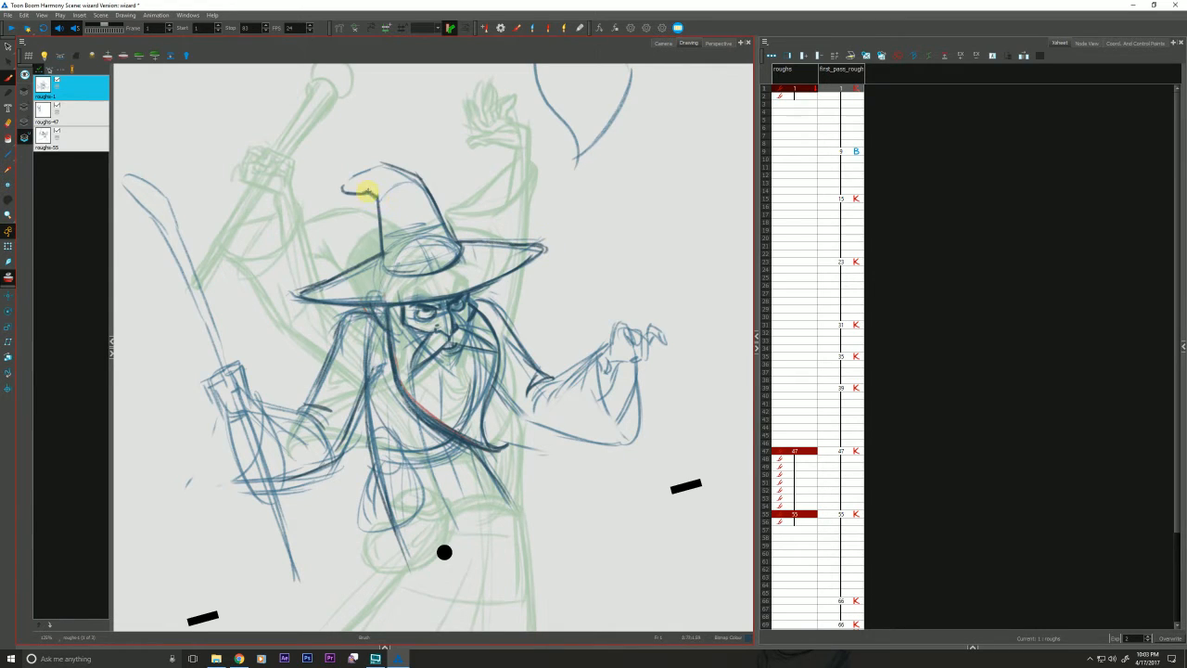
pyautogui.moveTo(373, 194)
pyautogui.mouseDown()
pyautogui.moveTo(382, 165)
pyautogui.moveTo(420, 178)
pyautogui.moveTo(429, 220)
pyautogui.moveTo(445, 221)
pyautogui.moveTo(441, 213)
pyautogui.moveTo(457, 250)
pyautogui.mouseUp()
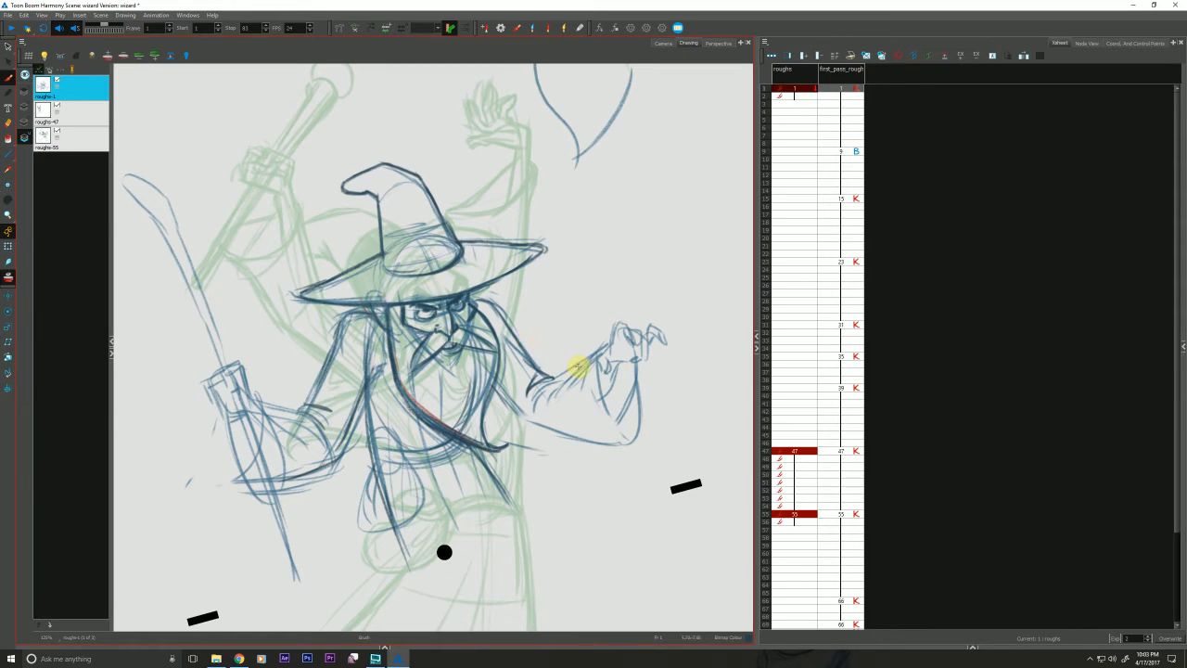
# Brush a darker outline over the wrist and first finger of the wizard's open hand on drawing 1
pyautogui.press('2')
pyautogui.press('2')
pyautogui.moveTo(566, 374); pyautogui.dragTo(375, 321)
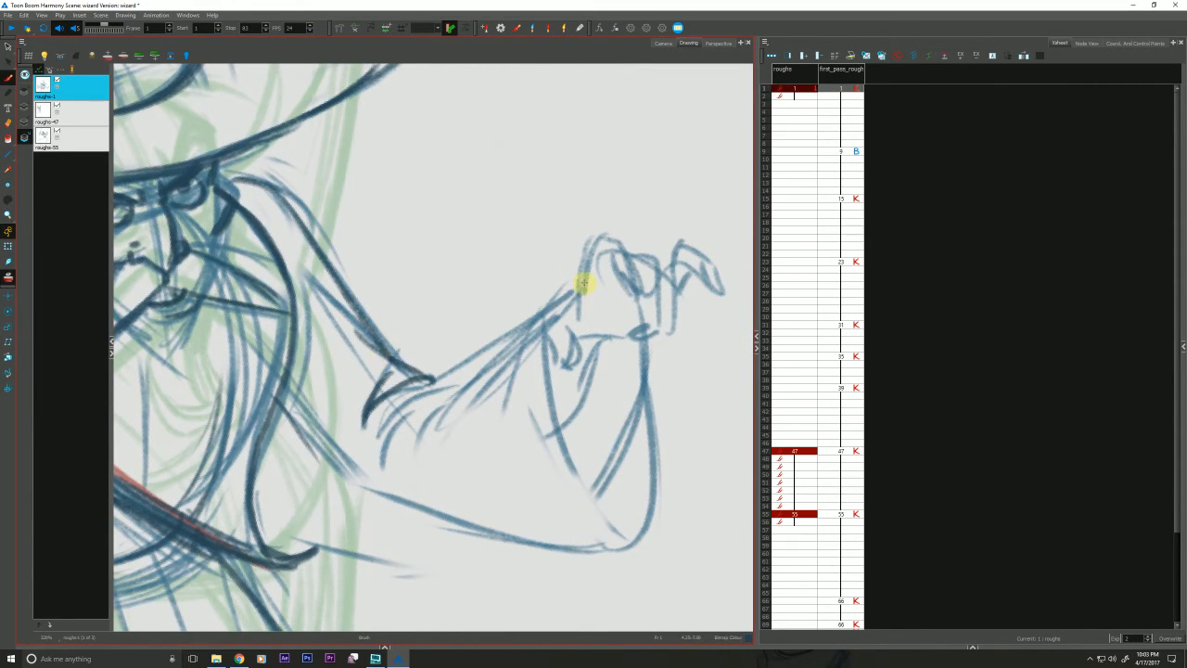
pyautogui.moveTo(578, 300)
pyautogui.mouseDown()
pyautogui.moveTo(609, 235)
pyautogui.moveTo(591, 246)
pyautogui.moveTo(599, 239)
pyautogui.moveTo(627, 249)
pyautogui.mouseUp()
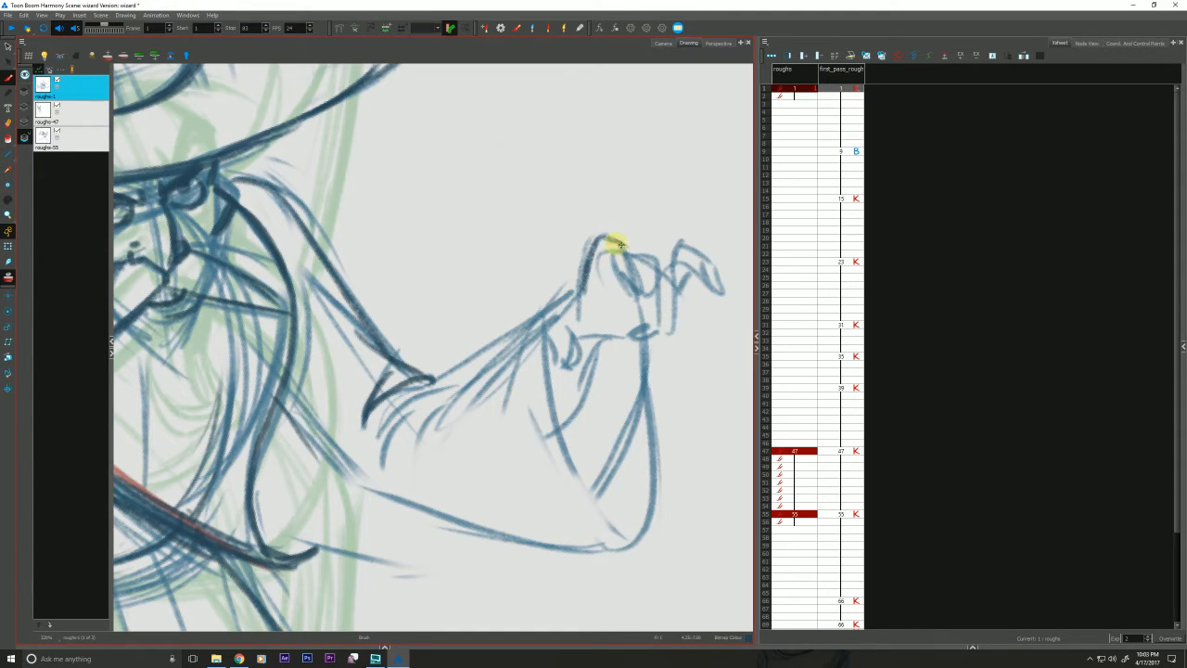
pyautogui.moveTo(384, 274)
pyautogui.mouseDown()
pyautogui.moveTo(385, 300)
pyautogui.moveTo(344, 334)
pyautogui.moveTo(432, 328)
pyautogui.mouseUp()
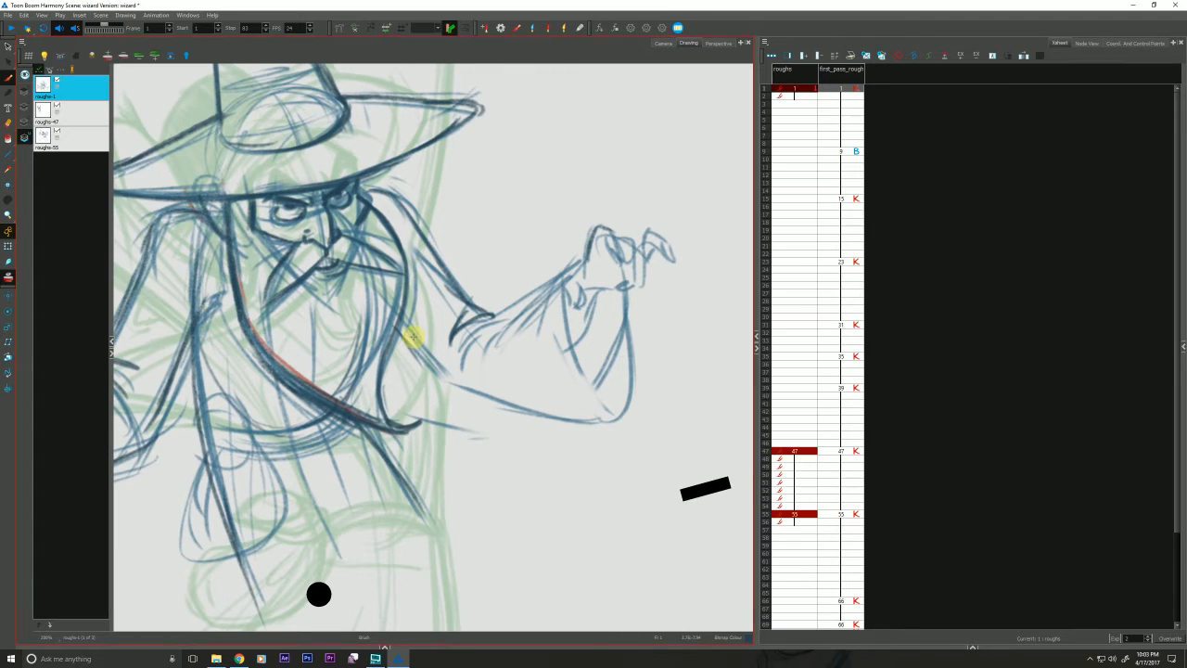
# Turn off the Shift and Trace offset so drawing 1 is shown at its original position
pyautogui.click(41, 84)
pyautogui.moveTo(329, 474); pyautogui.dragTo(378, 134)
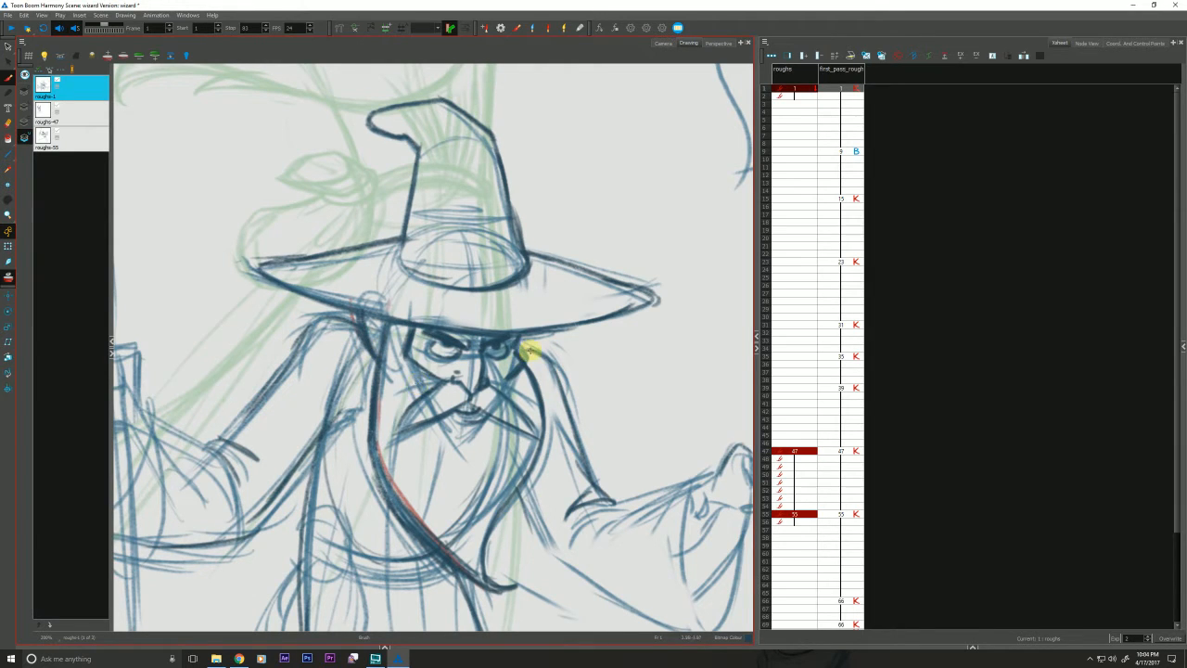
pyautogui.moveTo(309, 389); pyautogui.dragTo(307, 359)
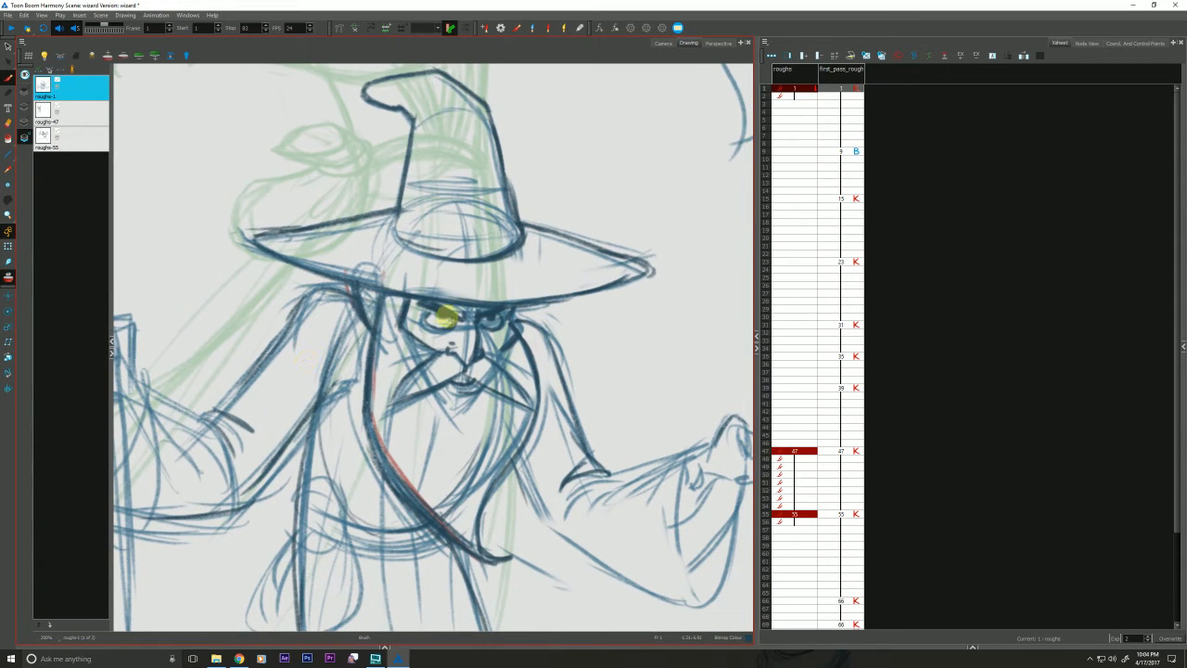
# Erase the rough nose lines on drawing 1 and redraw the nose bridge, tip and nostril
pyautogui.press('space')
pyautogui.moveTo(324, 310); pyautogui.dragTo(330, 287)
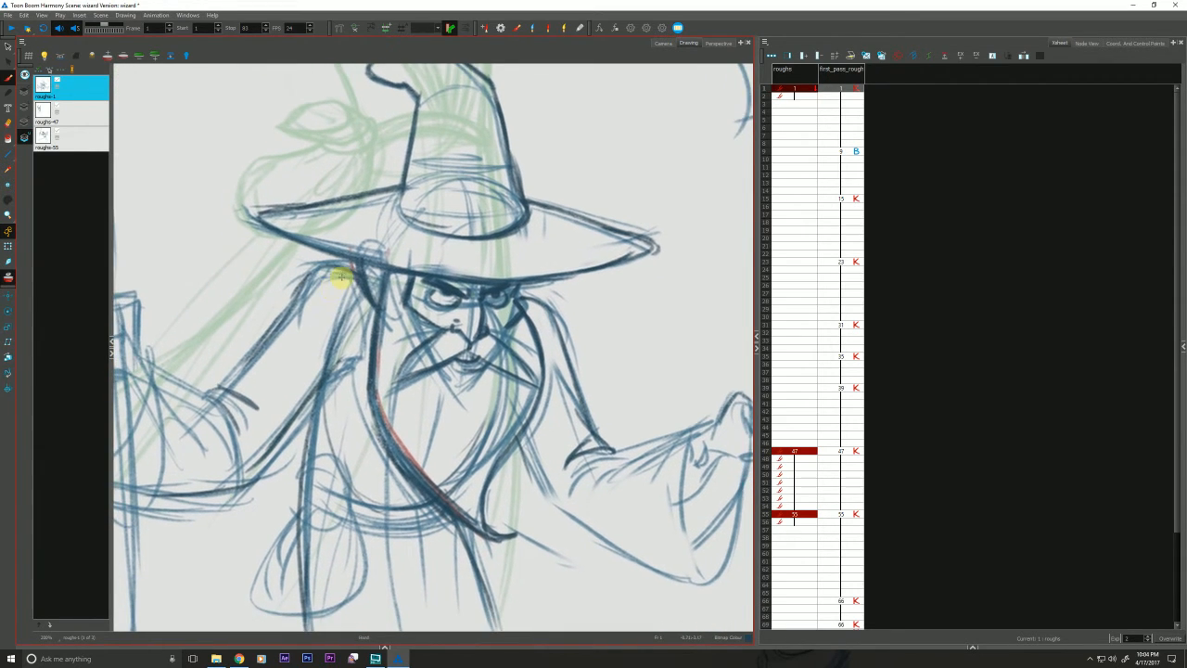
pyautogui.hotkey('alt', 'e')
pyautogui.moveTo(477, 339); pyautogui.dragTo(463, 326)
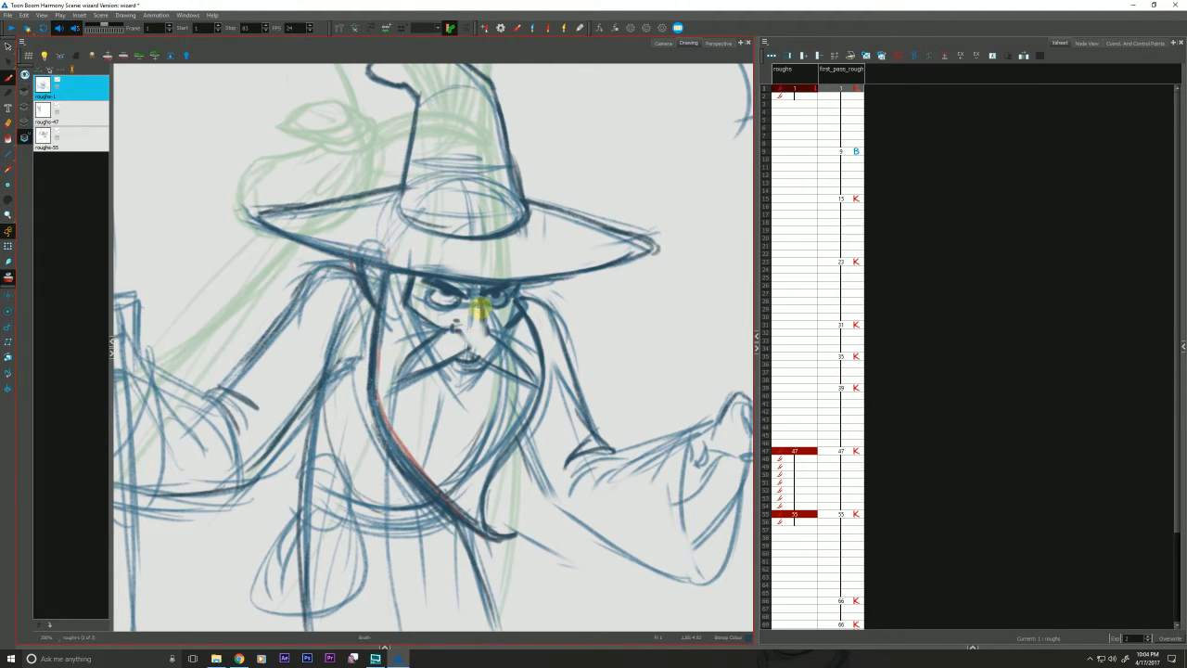
pyautogui.hotkey('alt', 'b')
pyautogui.moveTo(482, 331); pyautogui.dragTo(478, 346)
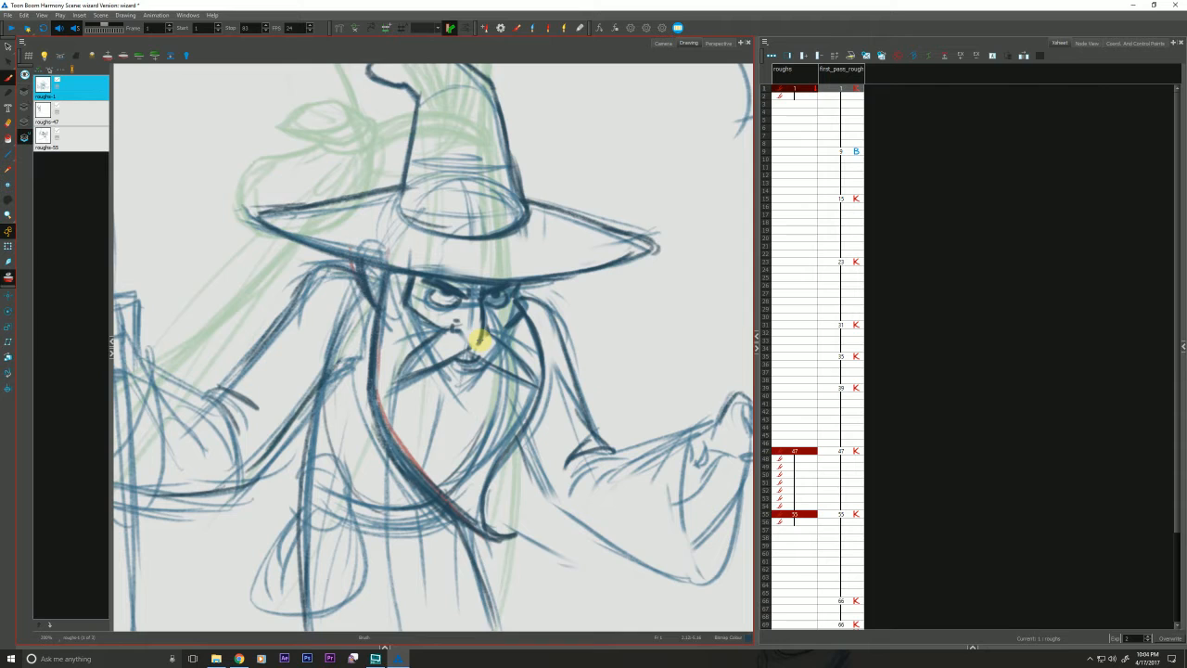
pyautogui.moveTo(479, 340)
pyautogui.mouseDown()
pyautogui.moveTo(459, 322)
pyautogui.moveTo(433, 326)
pyautogui.moveTo(455, 321)
pyautogui.mouseUp()
# Redraw the moustache on drawing 1 with darker lines, covering both sides and the part beneath the nose
pyautogui.moveTo(426, 341); pyautogui.dragTo(391, 393)
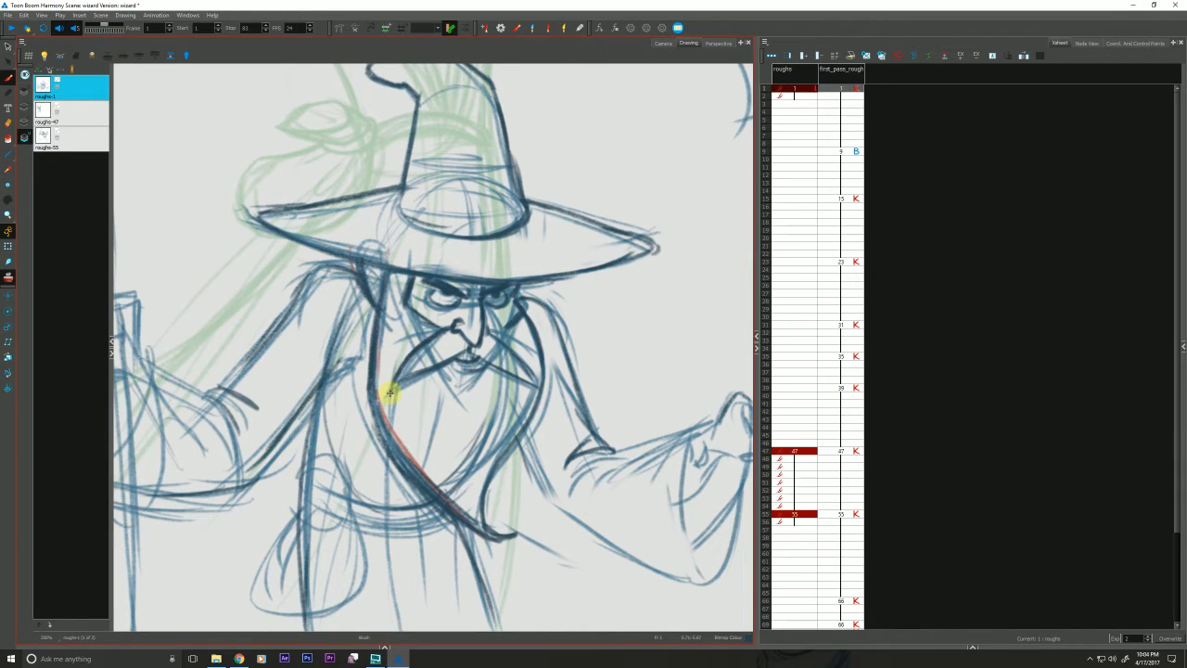
pyautogui.moveTo(390, 393); pyautogui.dragTo(466, 351)
pyautogui.moveTo(474, 352)
pyautogui.mouseDown()
pyautogui.moveTo(537, 383)
pyautogui.moveTo(485, 338)
pyautogui.moveTo(463, 356)
pyautogui.moveTo(464, 368)
pyautogui.moveTo(485, 367)
pyautogui.mouseUp()
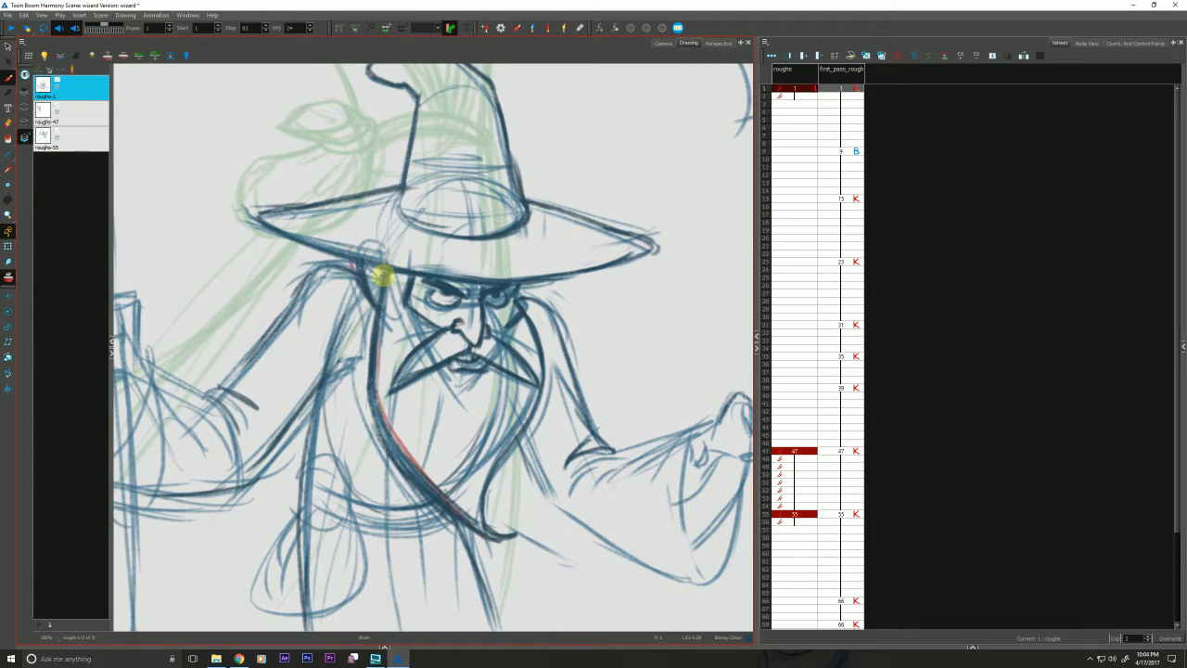
pyautogui.hotkey('alt', 'Tab')
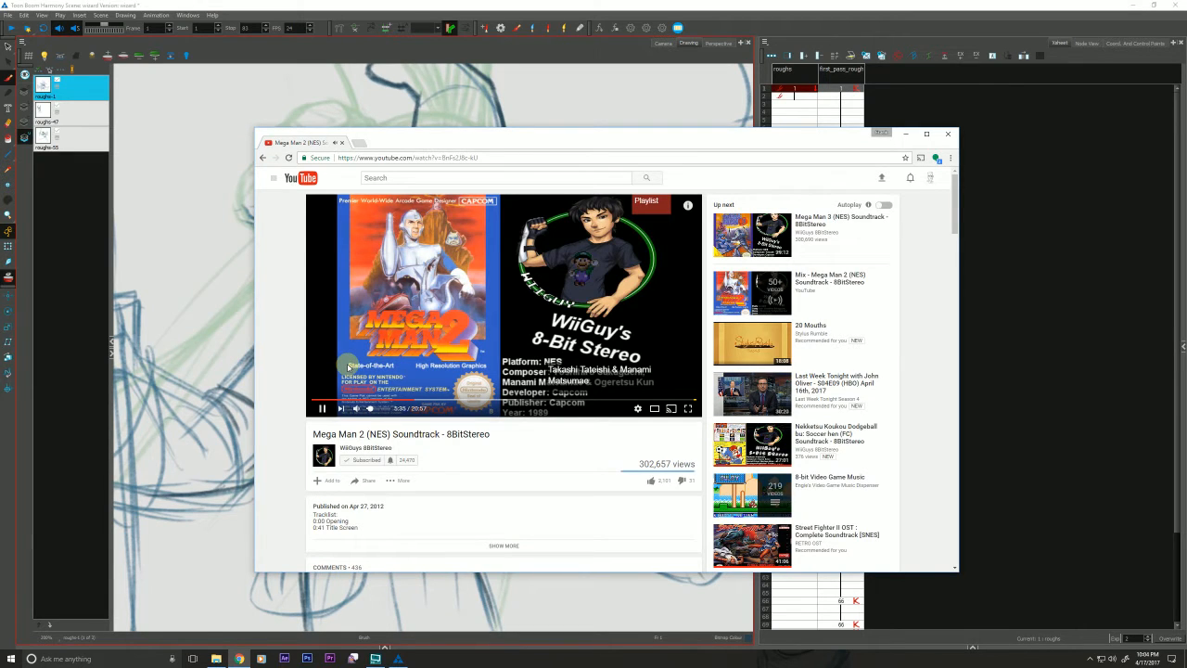
pyautogui.moveTo(956, 221); pyautogui.dragTo(954, 218)
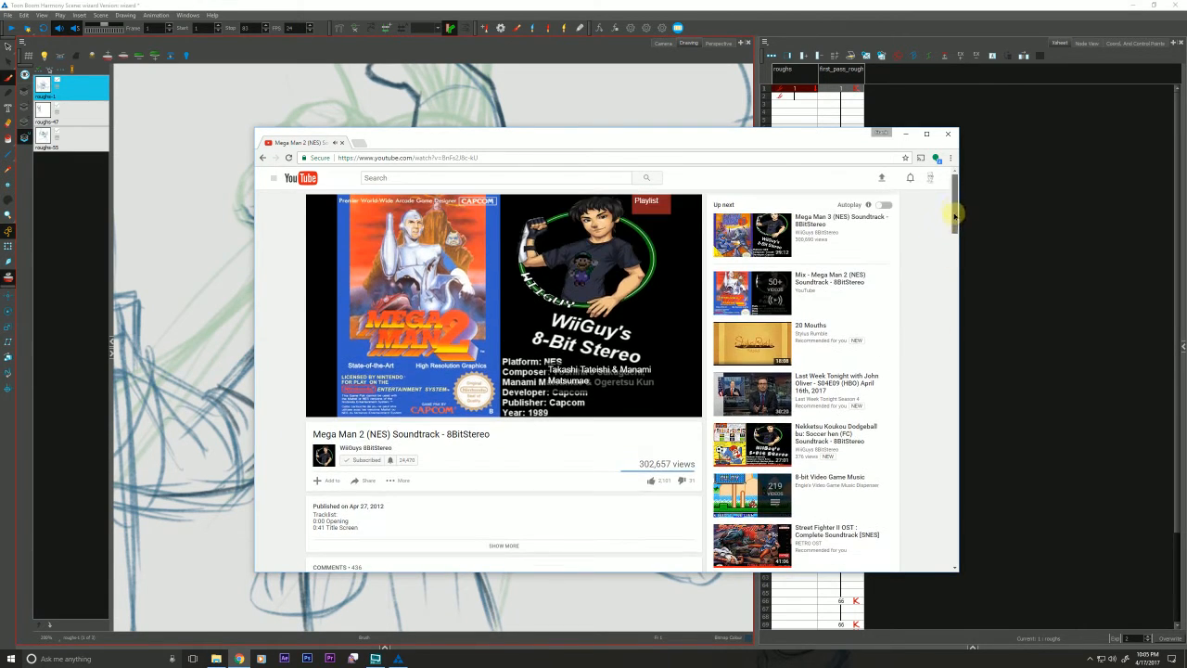
pyautogui.click(12, 447)
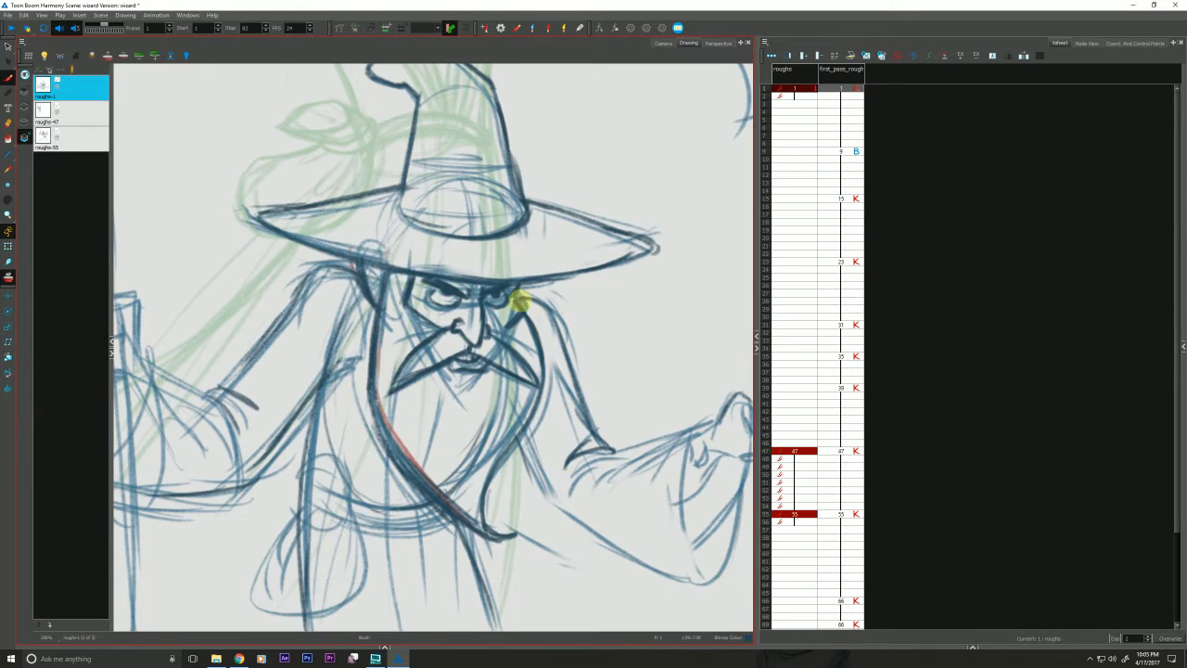
# Brush a darker line along the upper edge of the open hand's forearm and wrist on drawing 1
pyautogui.moveTo(557, 331); pyautogui.dragTo(451, 273)
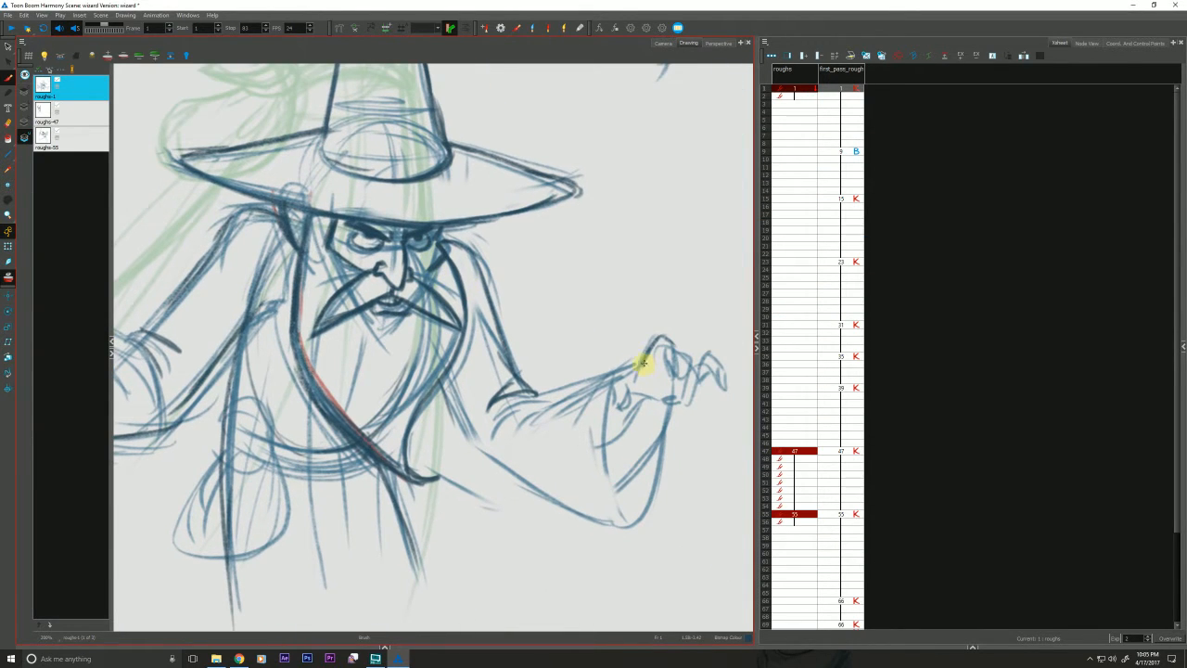
pyautogui.moveTo(642, 364)
pyautogui.mouseDown()
pyautogui.moveTo(669, 343)
pyautogui.moveTo(676, 387)
pyautogui.moveTo(698, 373)
pyautogui.moveTo(681, 404)
pyautogui.mouseUp()
# Flip between drawings 1, 47 and 55 to compare the wizard's poses, checking the body and robe against the onion skin
pyautogui.press('g')
pyautogui.press('g')
pyautogui.scroll(-2, 353, 339)
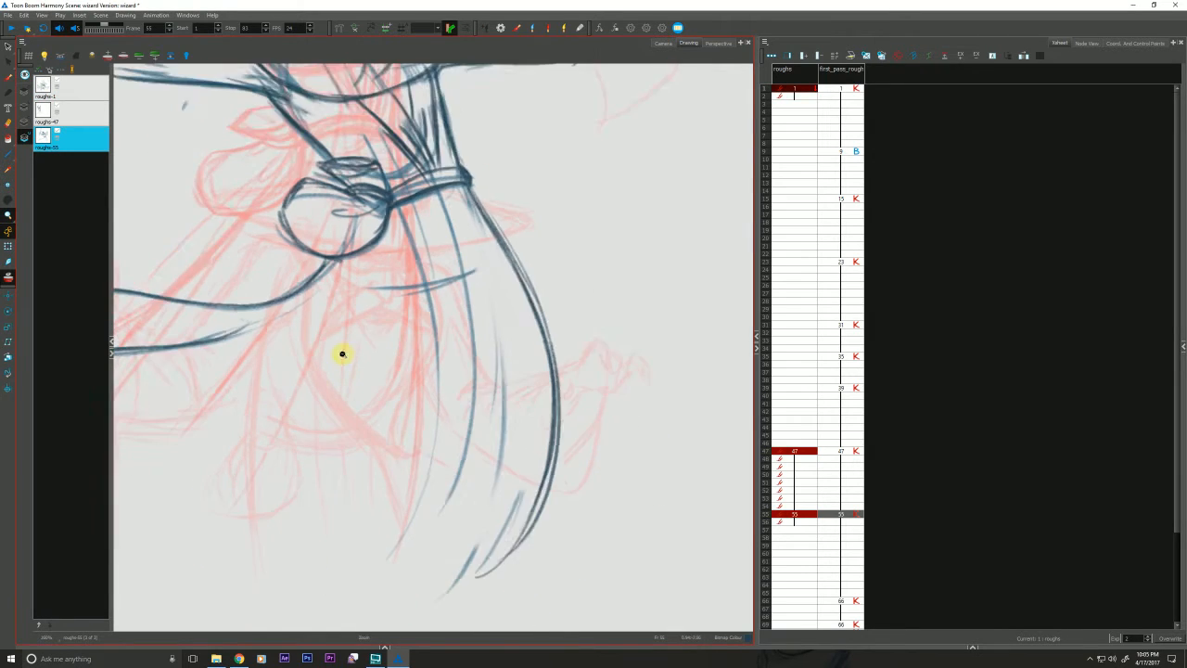
pyautogui.moveTo(313, 382); pyautogui.dragTo(273, 545)
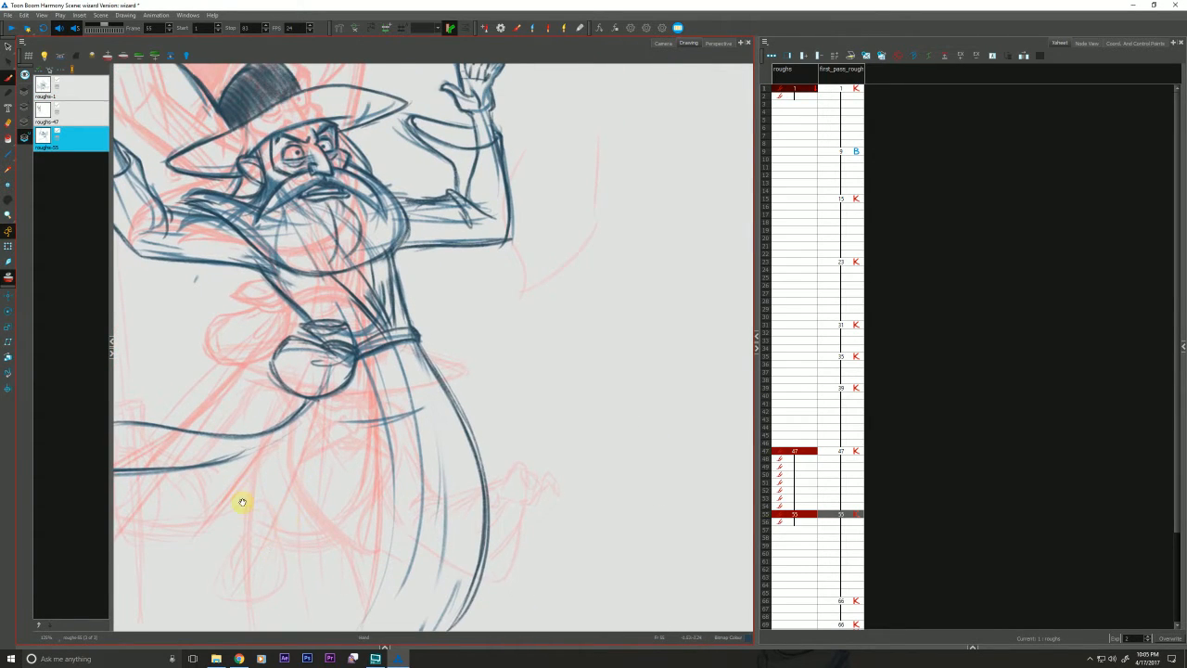
pyautogui.moveTo(242, 501); pyautogui.dragTo(245, 505)
pyautogui.press('f')
pyautogui.press('f')
pyautogui.press('g')
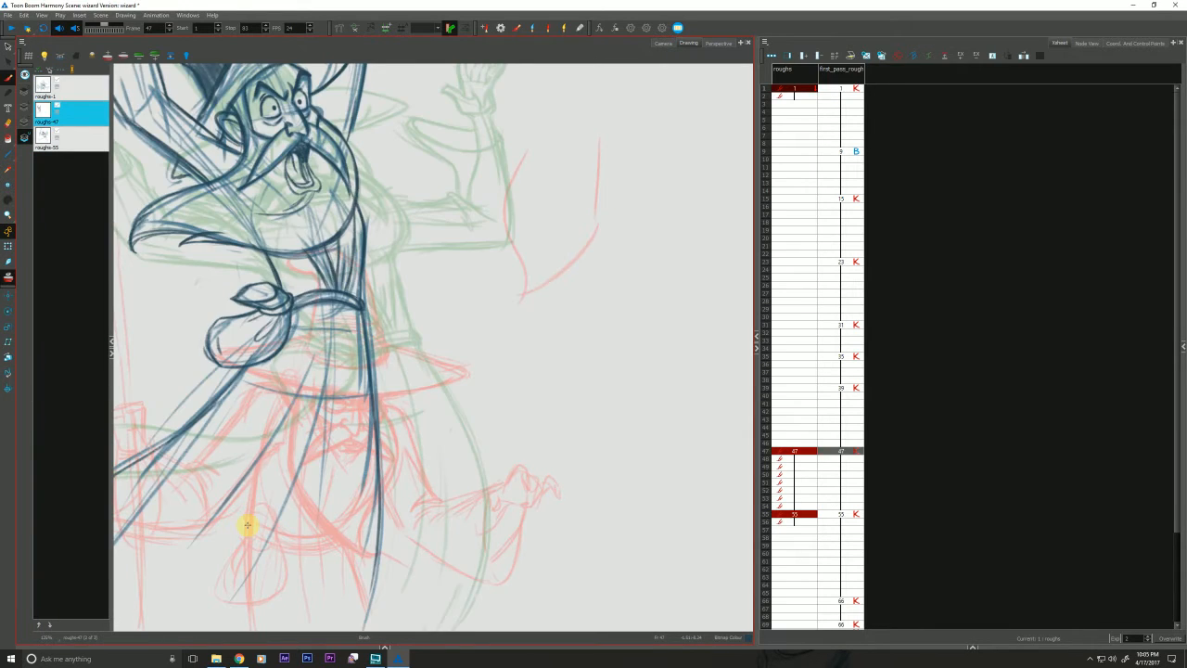
pyautogui.press('f')
# Redraw the thumb, knuckles and curled fingers of the open hand on drawing 1 with darker lines
pyautogui.moveTo(402, 406); pyautogui.dragTo(423, 358)
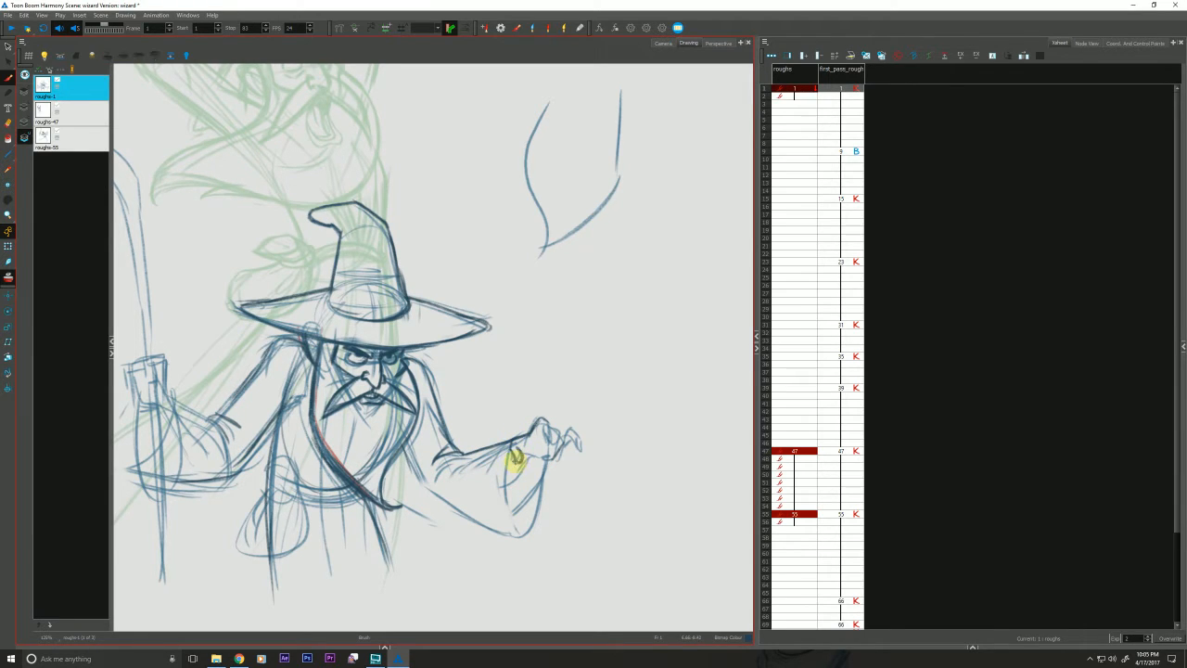
pyautogui.moveTo(515, 458)
pyautogui.mouseDown()
pyautogui.moveTo(550, 432)
pyautogui.moveTo(548, 442)
pyautogui.moveTo(541, 418)
pyautogui.moveTo(558, 434)
pyautogui.moveTo(542, 454)
pyautogui.moveTo(564, 440)
pyautogui.moveTo(548, 461)
pyautogui.moveTo(577, 440)
pyautogui.mouseUp()
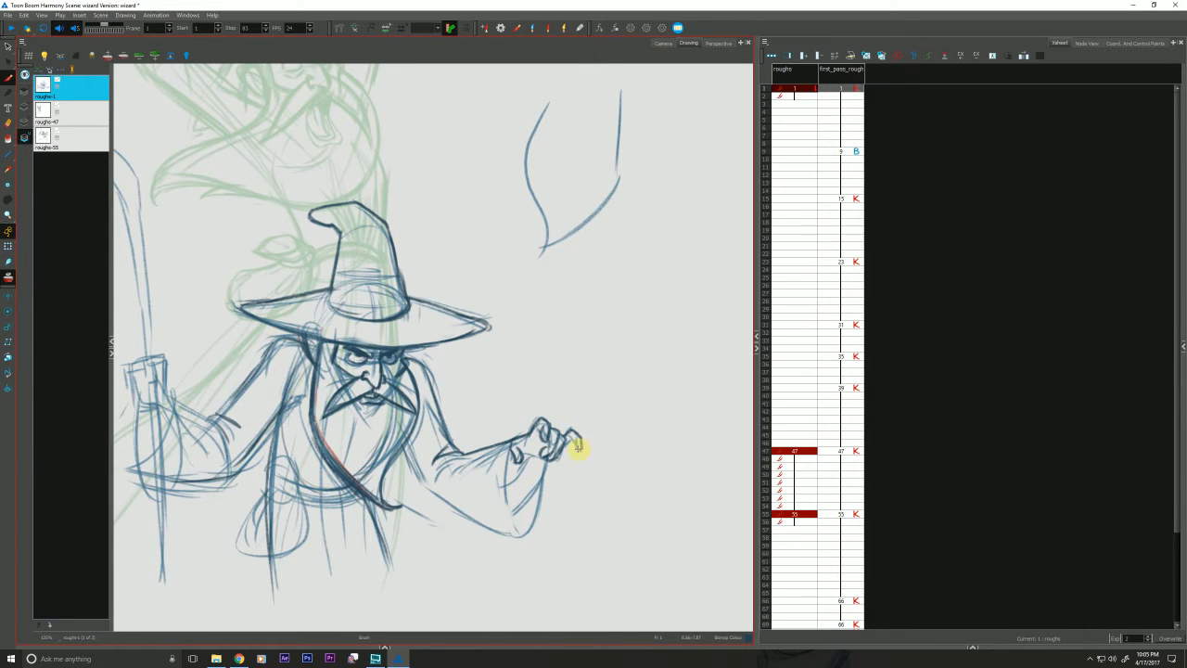
pyautogui.moveTo(566, 438); pyautogui.dragTo(520, 461)
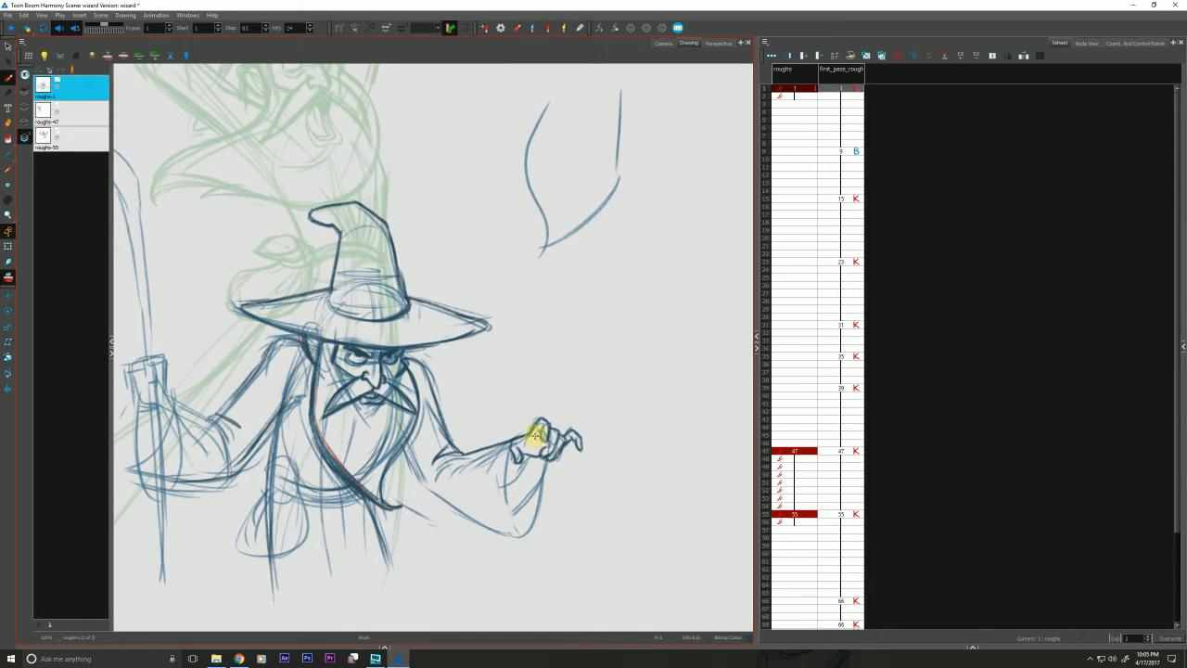
# Erase rough lines around the open hand's sleeve and redraw the sleeve's lower edge and cuff with darker lines
pyautogui.moveTo(423, 428); pyautogui.dragTo(439, 368)
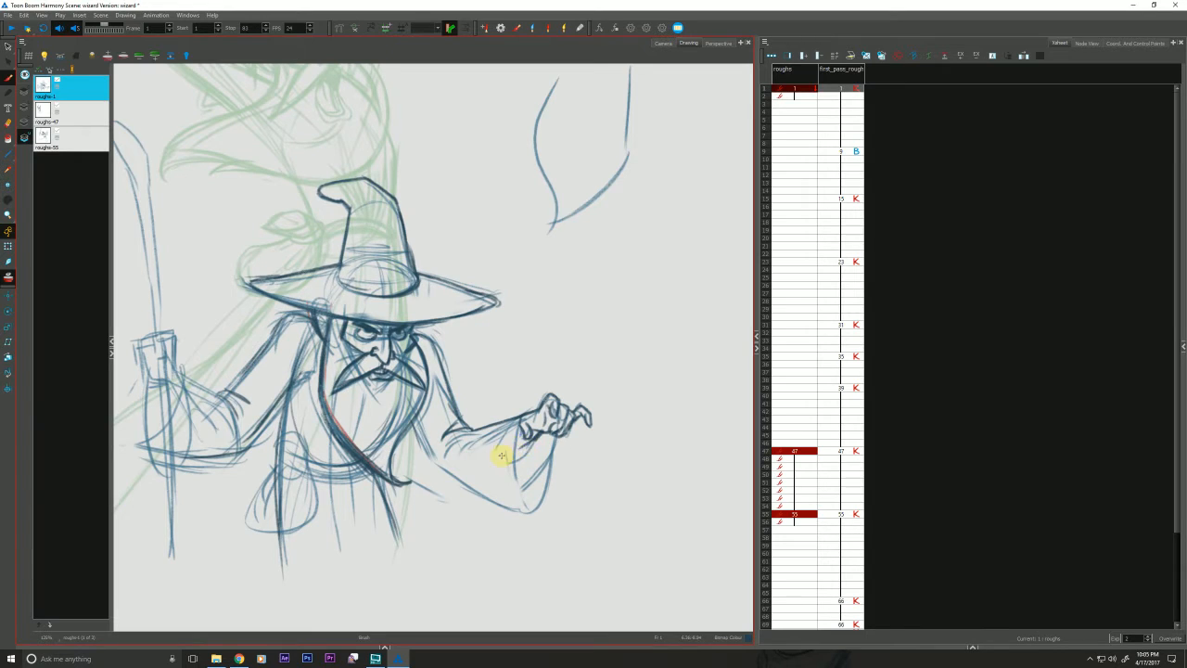
pyautogui.press('e')
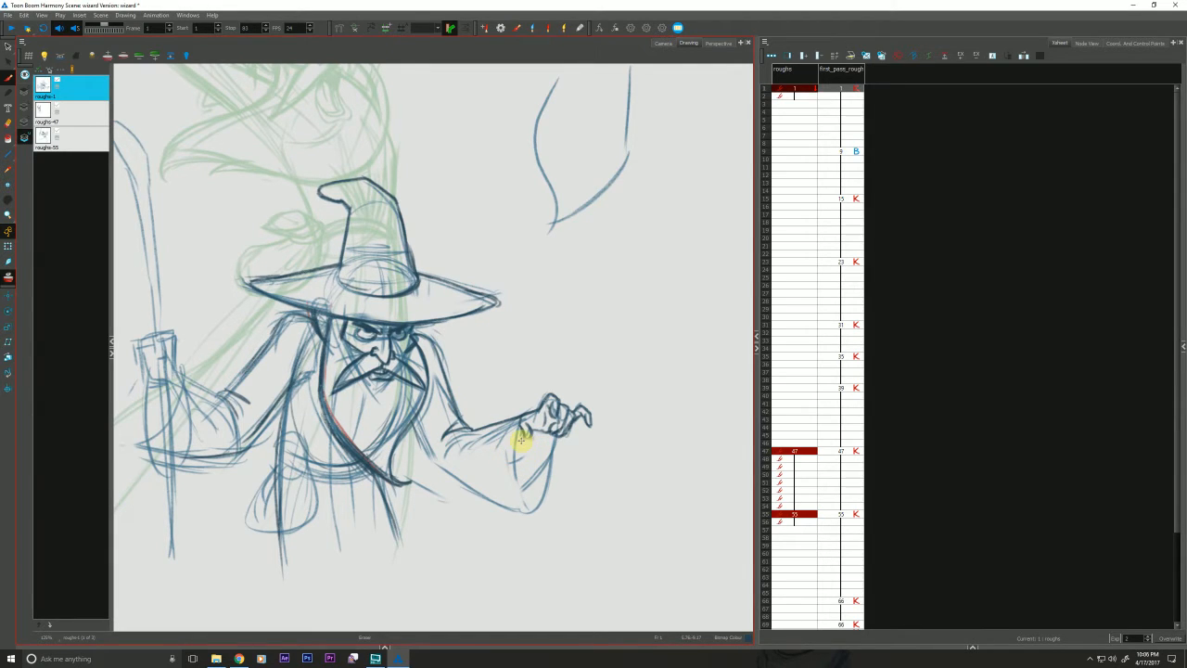
pyautogui.hotkey('alt', 'b')
pyautogui.moveTo(440, 494); pyautogui.dragTo(439, 496)
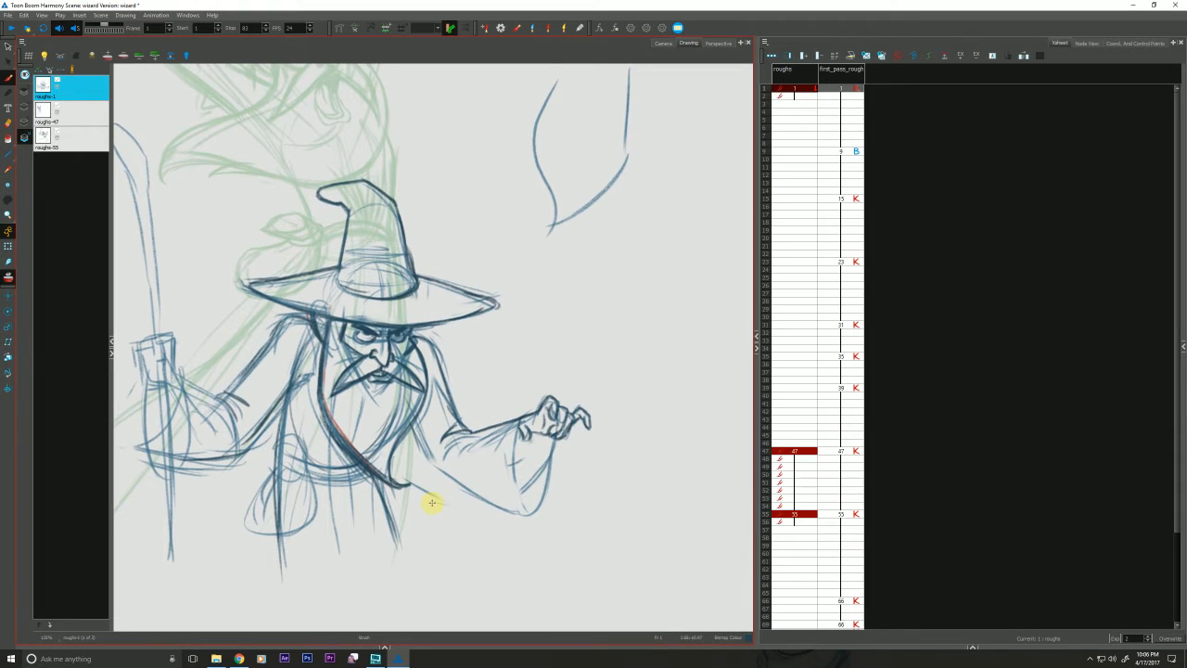
pyautogui.moveTo(285, 487)
pyautogui.mouseDown()
pyautogui.moveTo(318, 522)
pyautogui.moveTo(352, 466)
pyautogui.mouseUp()
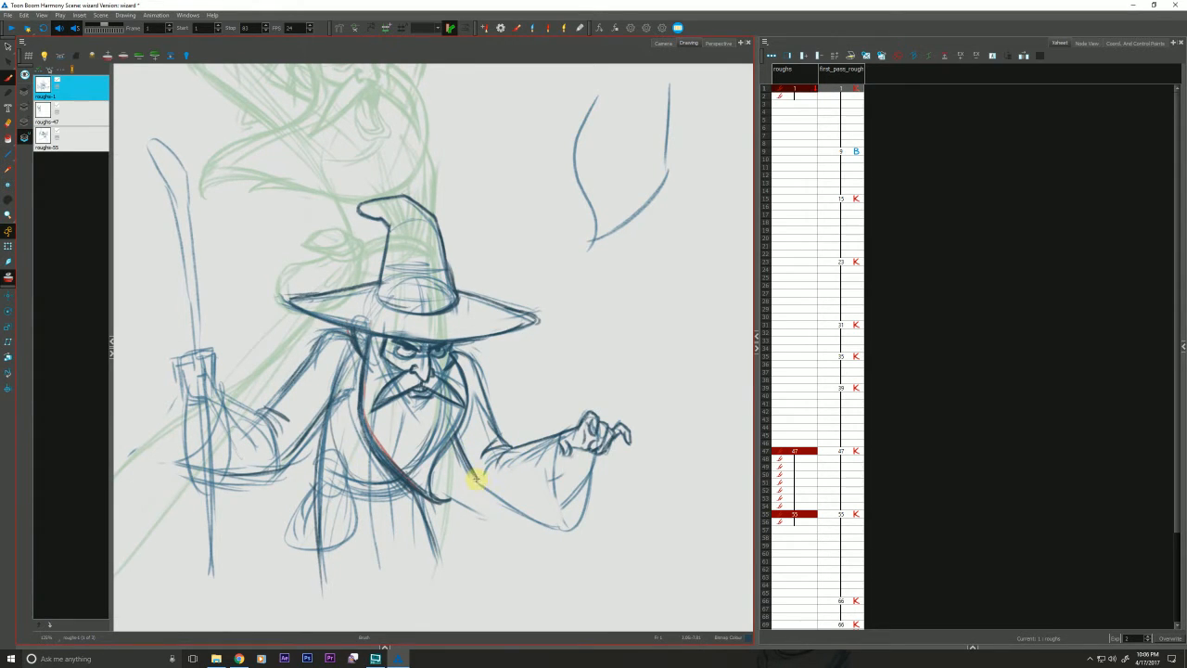
pyautogui.moveTo(482, 487); pyautogui.dragTo(570, 531)
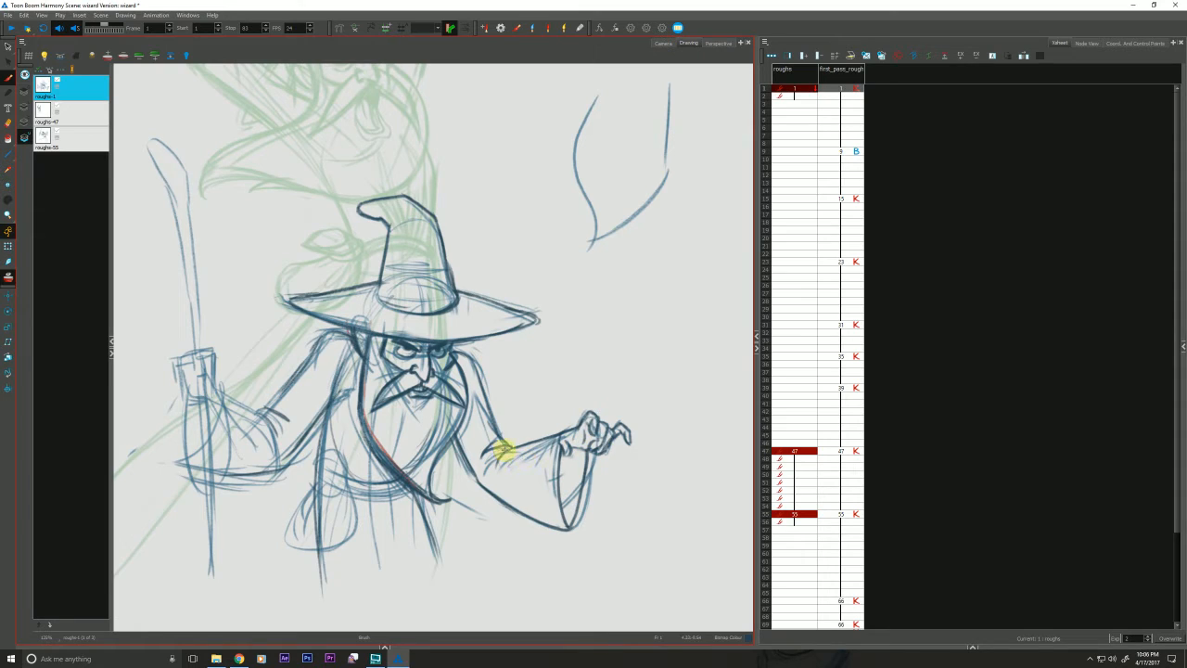
# Erase the pointed elbow end of the open hand's upper arm and redraw its outer line down to the elbow
pyautogui.press('e')
pyautogui.moveTo(505, 448); pyautogui.dragTo(491, 447)
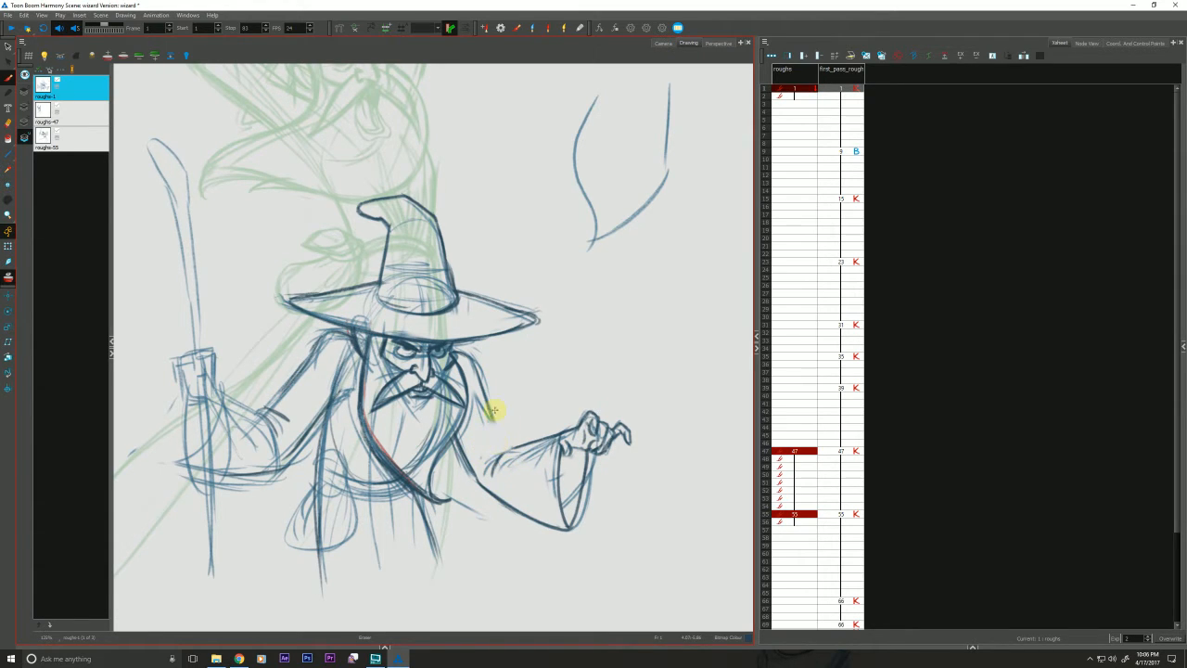
pyautogui.hotkey('alt', 'b')
pyautogui.moveTo(483, 405); pyautogui.dragTo(507, 443)
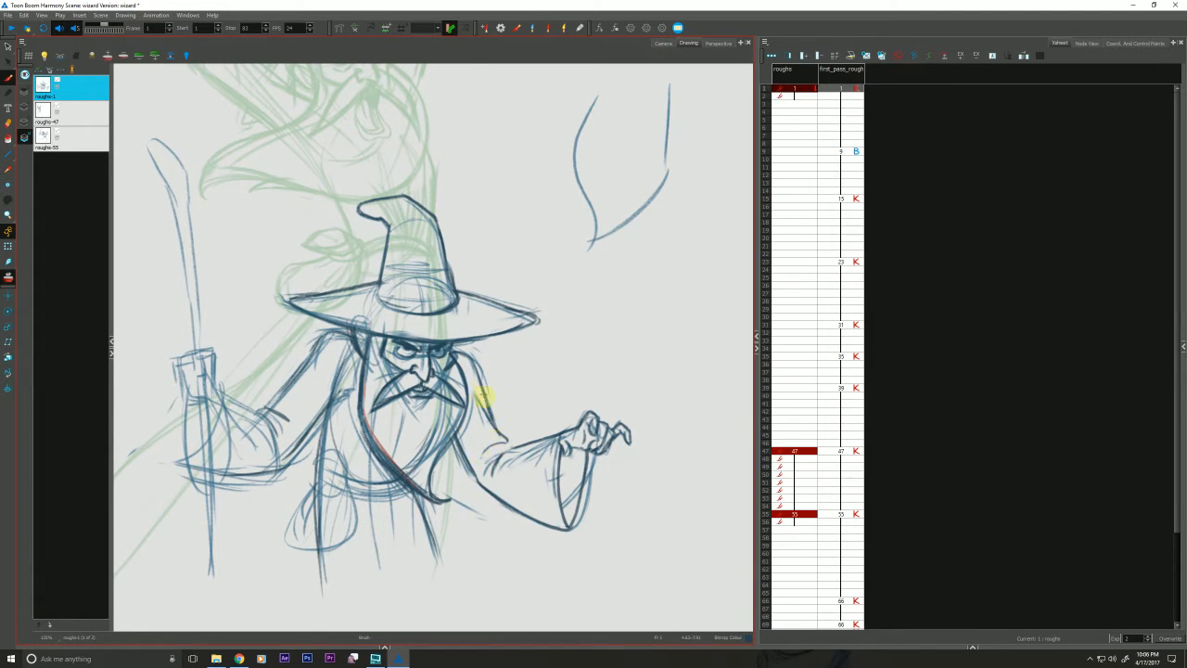
pyautogui.moveTo(483, 398); pyautogui.dragTo(502, 439)
# Draw the elbow fold and the sleeve's upper edge running from the elbow to the open hand's wrist
pyautogui.press('space')
pyautogui.moveTo(344, 379)
pyautogui.mouseDown()
pyautogui.moveTo(309, 461)
pyautogui.moveTo(309, 406)
pyautogui.mouseUp()
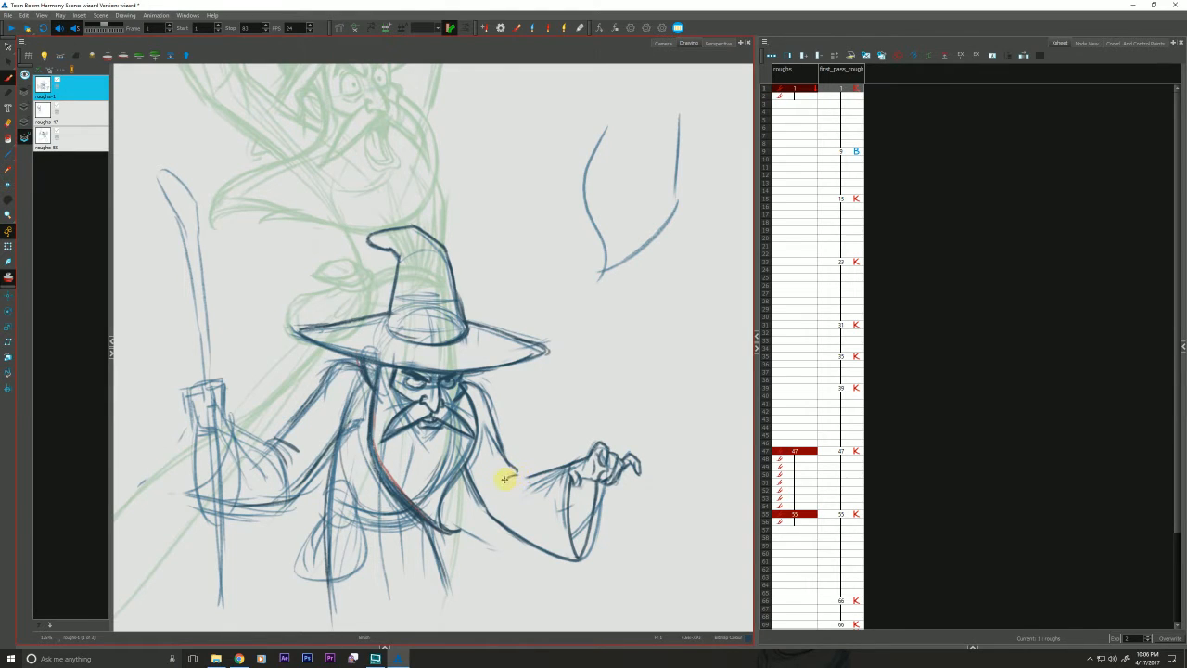
pyautogui.moveTo(504, 479); pyautogui.dragTo(492, 496)
pyautogui.moveTo(493, 431)
pyautogui.mouseDown()
pyautogui.moveTo(503, 456)
pyautogui.moveTo(577, 456)
pyautogui.mouseUp()
pyautogui.moveTo(508, 468); pyautogui.dragTo(570, 467)
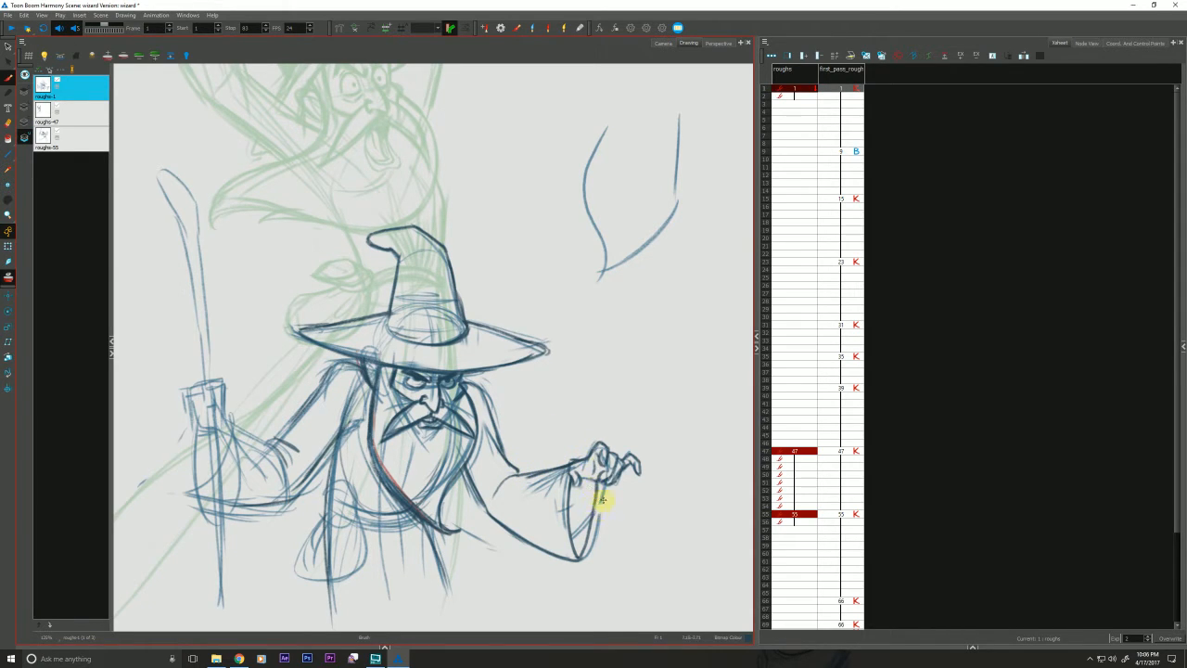
# Erase the outer cuff edge beneath the open hand and redraw it as a single clean curve
pyautogui.hotkey('alt', 'e')
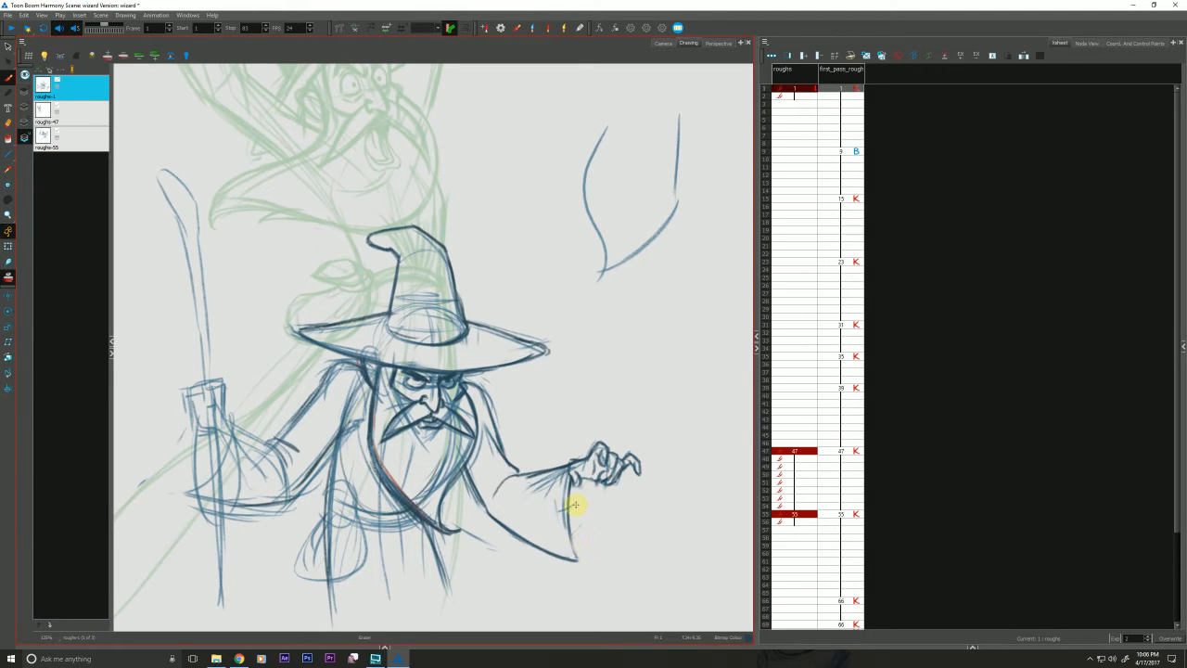
pyautogui.hotkey('alt', 'b')
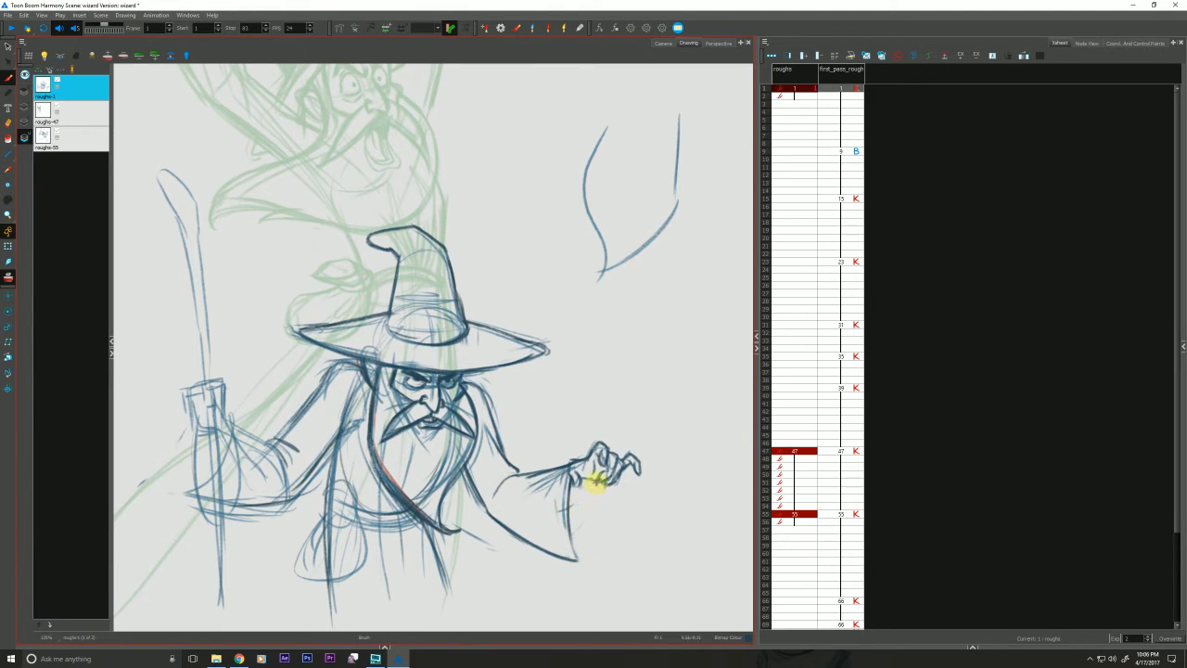
pyautogui.moveTo(595, 478)
pyautogui.mouseDown()
pyautogui.moveTo(578, 560)
pyautogui.moveTo(571, 472)
pyautogui.moveTo(577, 548)
pyautogui.moveTo(572, 477)
pyautogui.mouseUp()
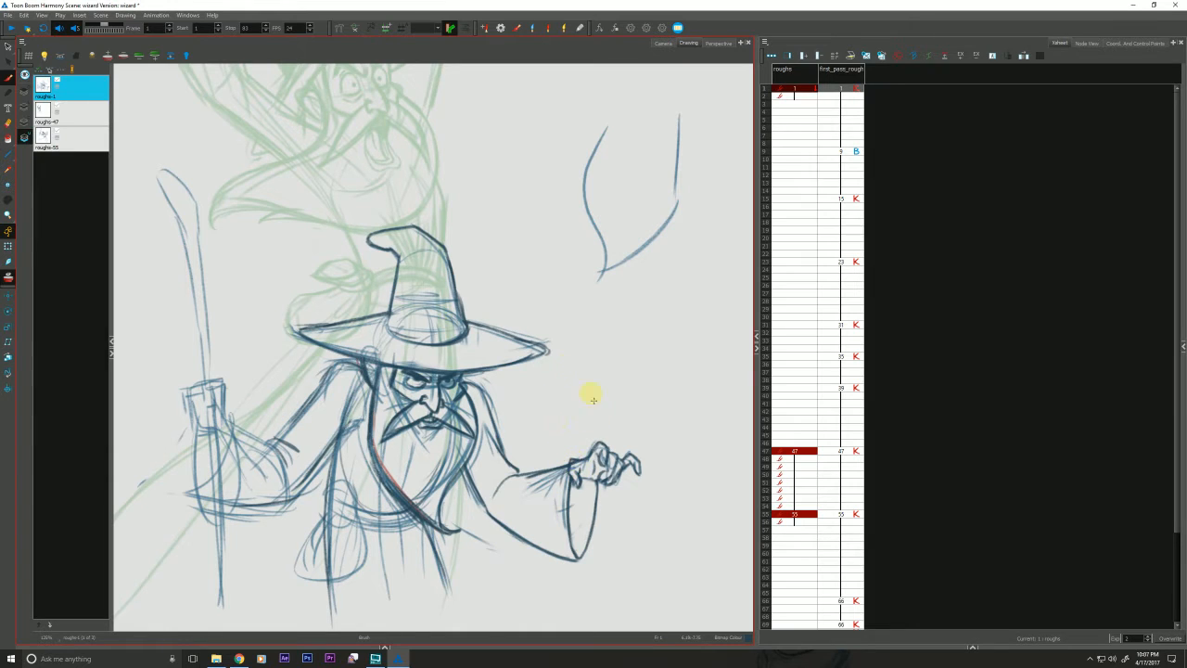
# Darken the shoulder, upper arm, forearm and underside lines of the staff arm on drawing 1, checking against drawing 55
pyautogui.moveTo(238, 566)
pyautogui.mouseDown()
pyautogui.moveTo(286, 541)
pyautogui.moveTo(329, 482)
pyautogui.mouseUp()
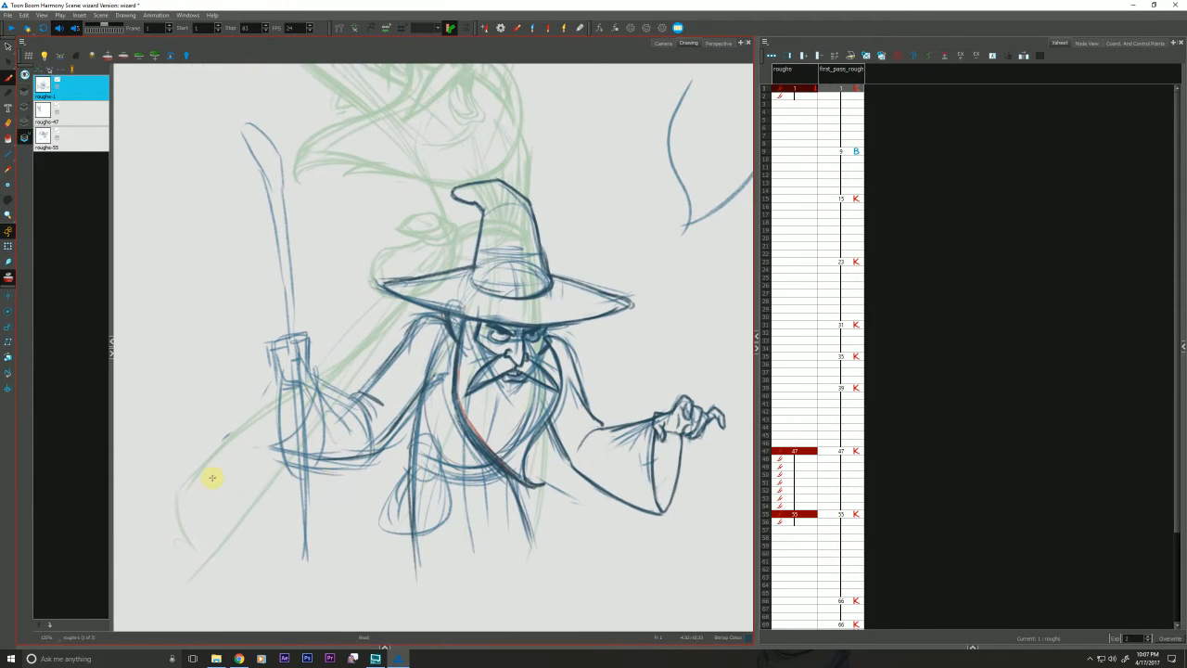
pyautogui.press('g')
pyautogui.press('f')
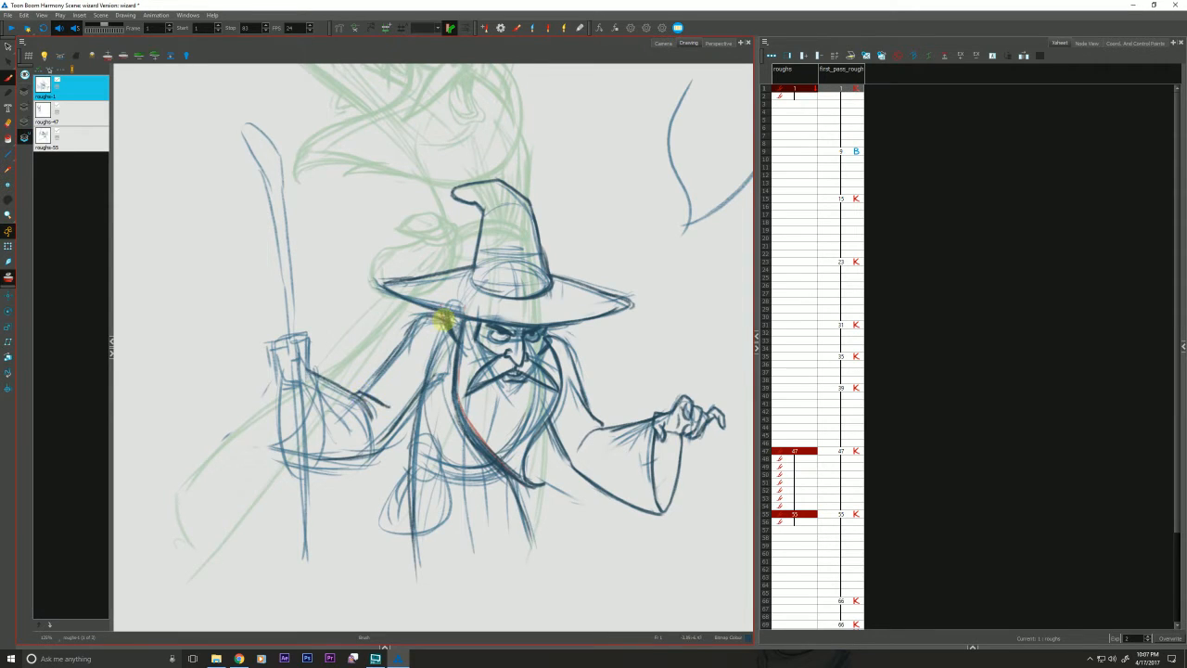
pyautogui.moveTo(409, 332); pyautogui.dragTo(366, 390)
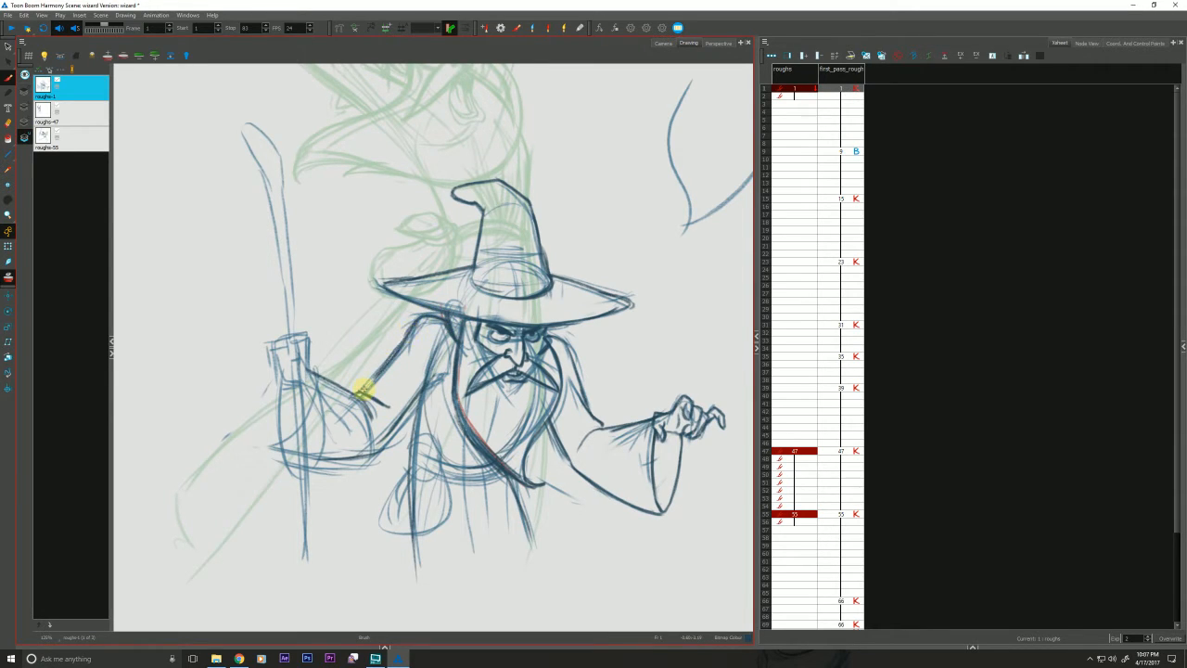
pyautogui.moveTo(394, 354); pyautogui.dragTo(367, 386)
pyautogui.press('f')
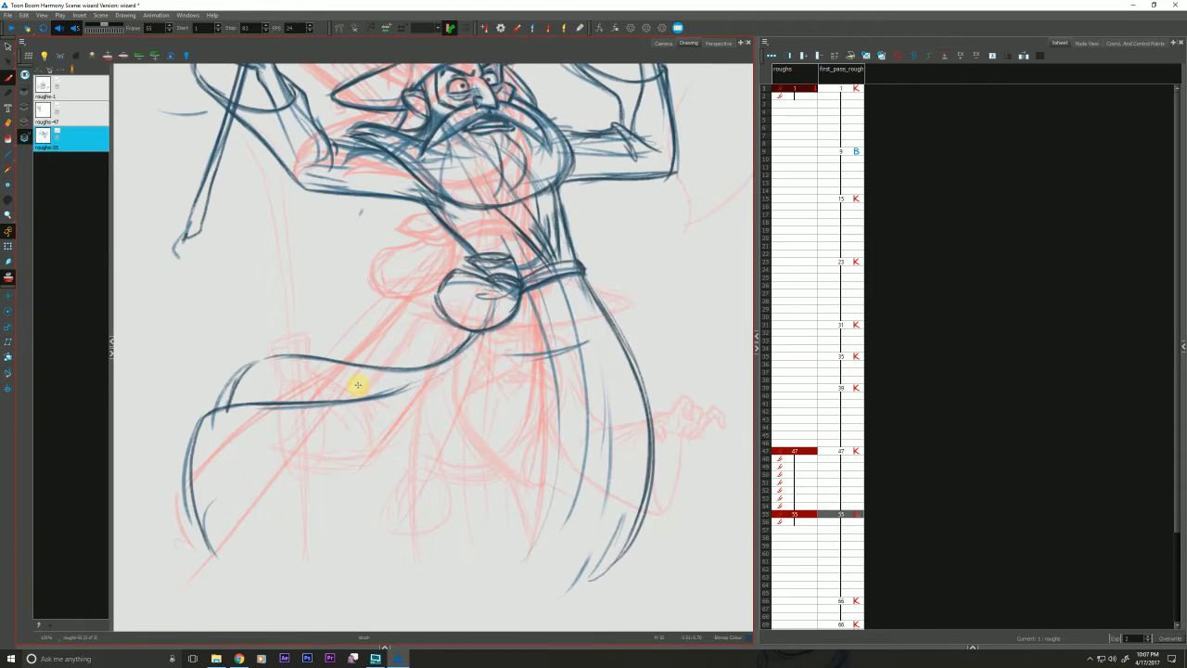
pyautogui.press('g')
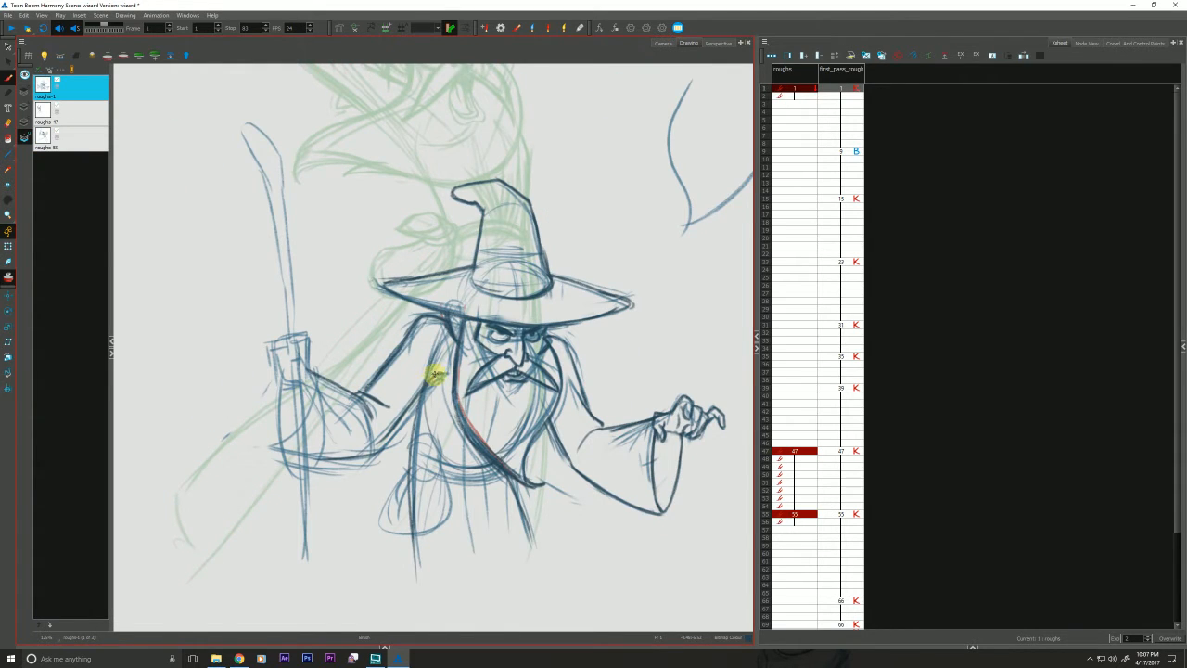
pyautogui.moveTo(436, 371)
pyautogui.mouseDown()
pyautogui.moveTo(369, 450)
pyautogui.moveTo(349, 456)
pyautogui.mouseUp()
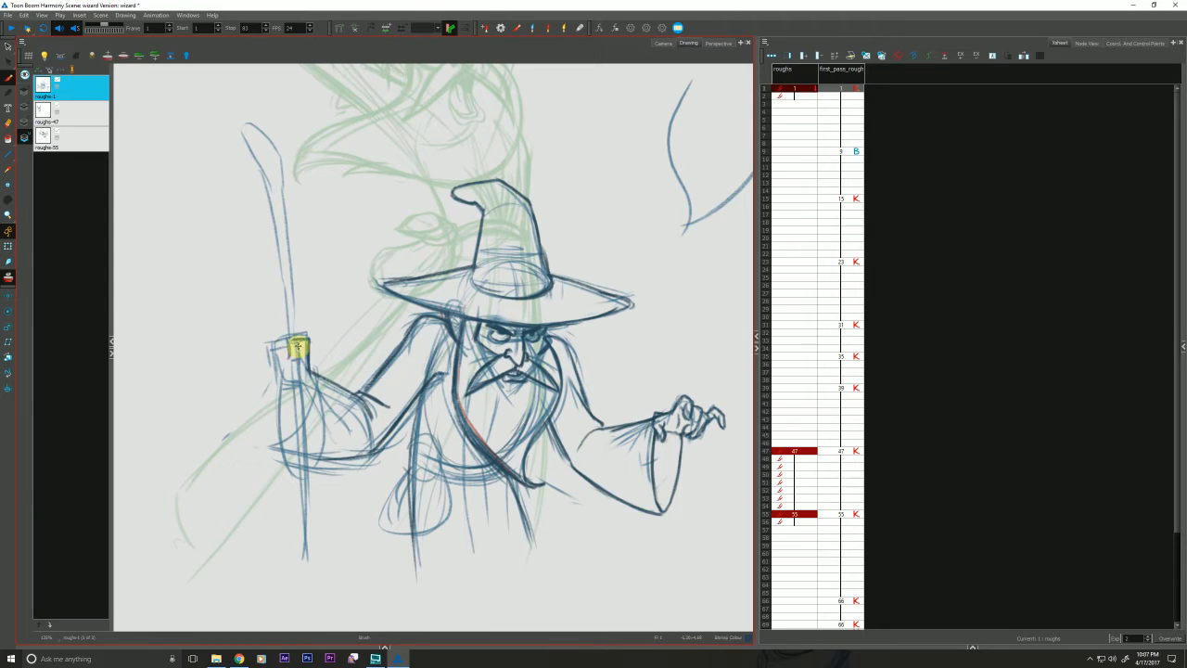
# Redraw the fingers and outline of the fist gripping the staff on drawing 1 with darker lines
pyautogui.moveTo(302, 356)
pyautogui.mouseDown()
pyautogui.moveTo(288, 359)
pyautogui.moveTo(298, 354)
pyautogui.mouseUp()
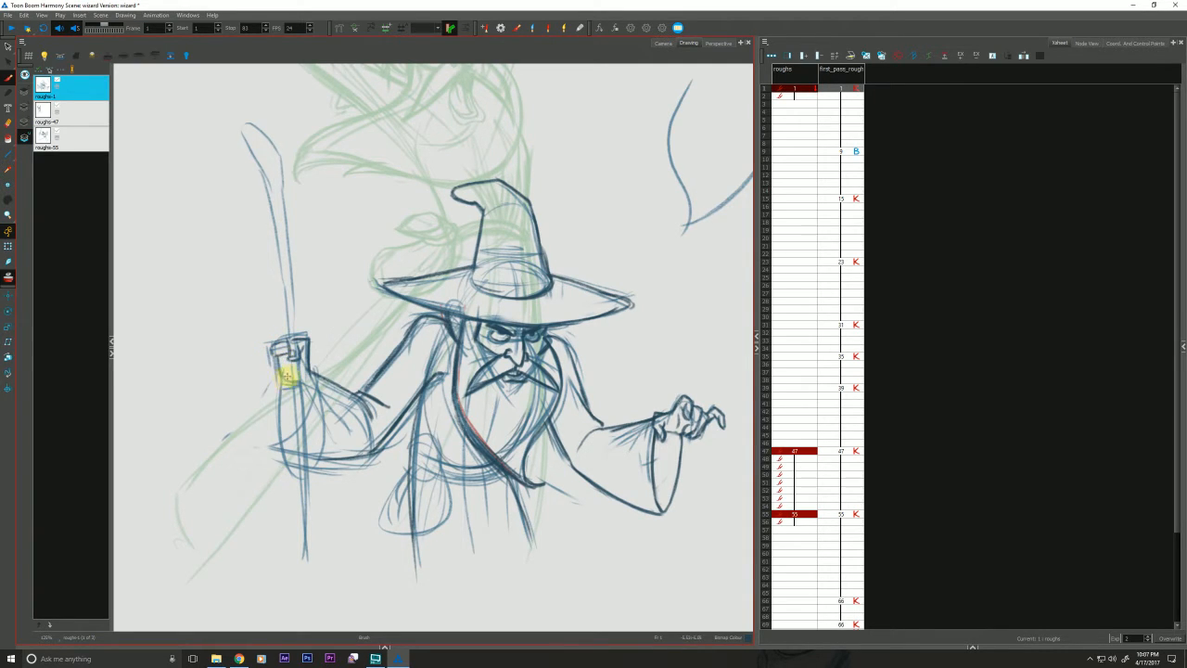
pyautogui.moveTo(287, 376); pyautogui.dragTo(300, 372)
pyautogui.moveTo(294, 386); pyautogui.dragTo(278, 345)
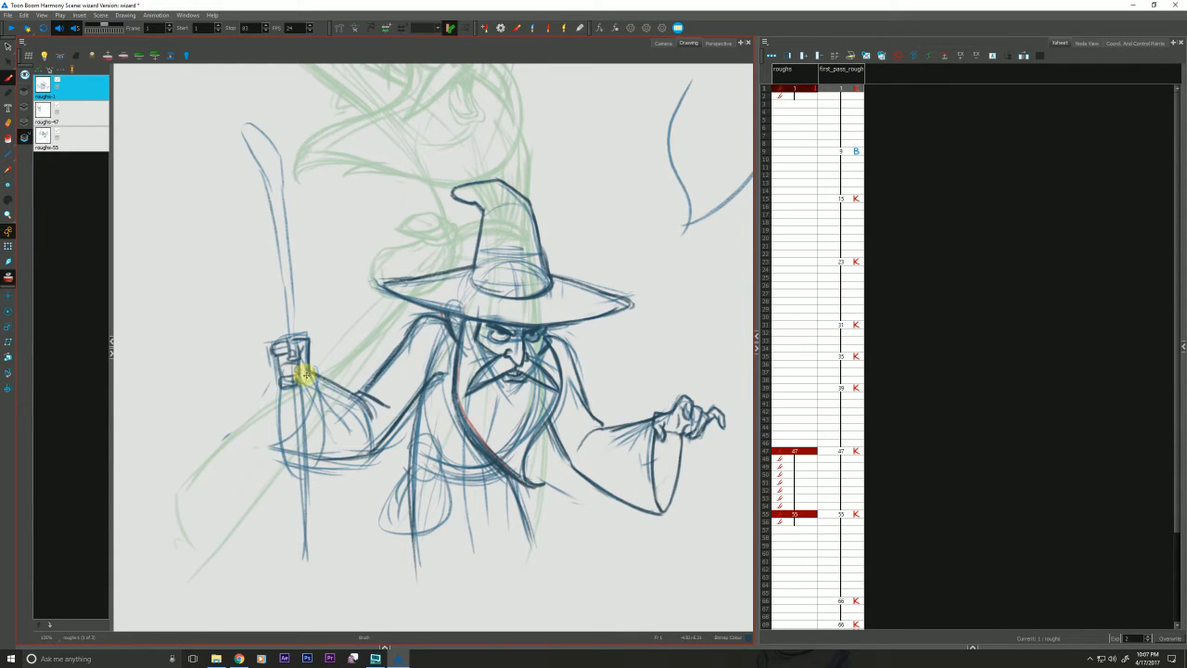
pyautogui.moveTo(306, 389); pyautogui.dragTo(272, 362)
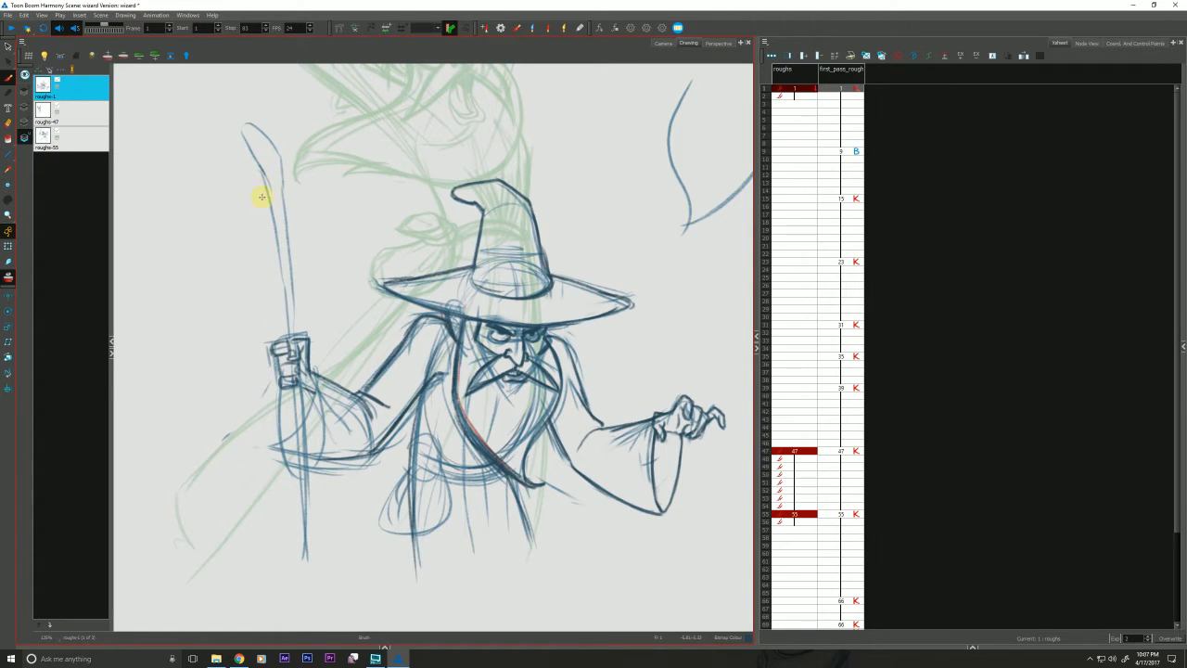
# Outline the staff with darker lines, from its bent tip down both edges of the shaft and below the fist
pyautogui.moveTo(262, 196)
pyautogui.mouseDown()
pyautogui.moveTo(274, 294)
pyautogui.moveTo(291, 252)
pyautogui.moveTo(271, 215)
pyautogui.mouseUp()
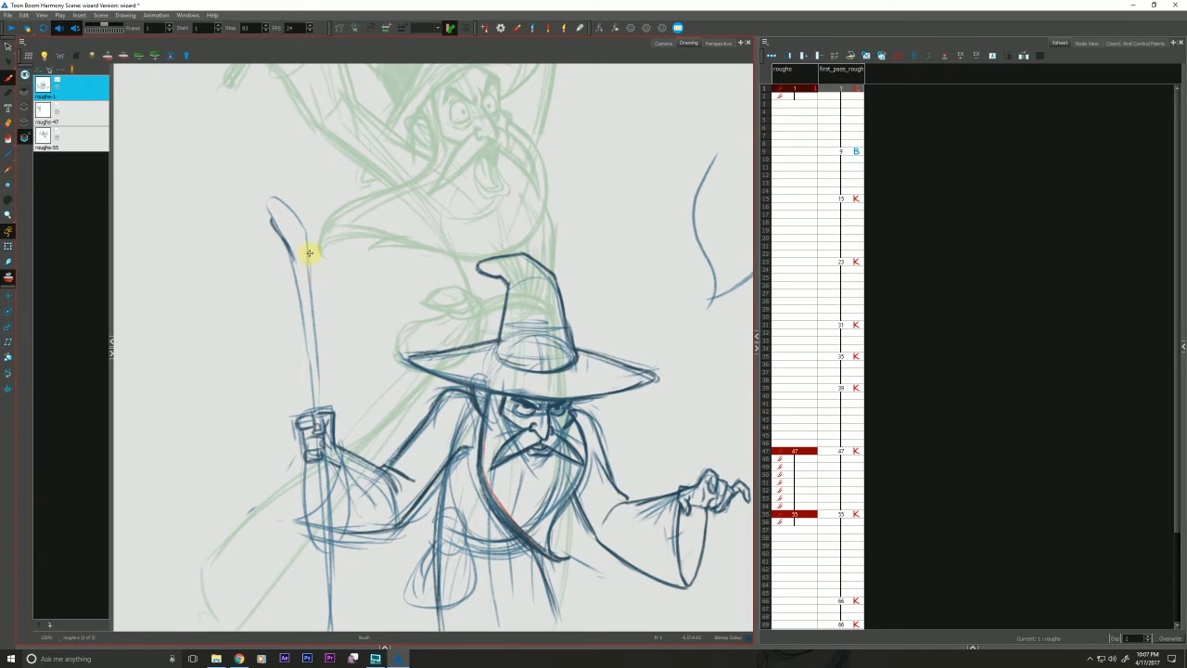
pyautogui.moveTo(309, 252); pyautogui.dragTo(311, 284)
pyautogui.moveTo(305, 238)
pyautogui.mouseDown()
pyautogui.moveTo(255, 209)
pyautogui.moveTo(276, 271)
pyautogui.moveTo(287, 250)
pyautogui.moveTo(299, 289)
pyautogui.moveTo(286, 246)
pyautogui.moveTo(295, 231)
pyautogui.moveTo(307, 243)
pyautogui.moveTo(321, 392)
pyautogui.mouseUp()
pyautogui.hotkey('ctrl', 'z')
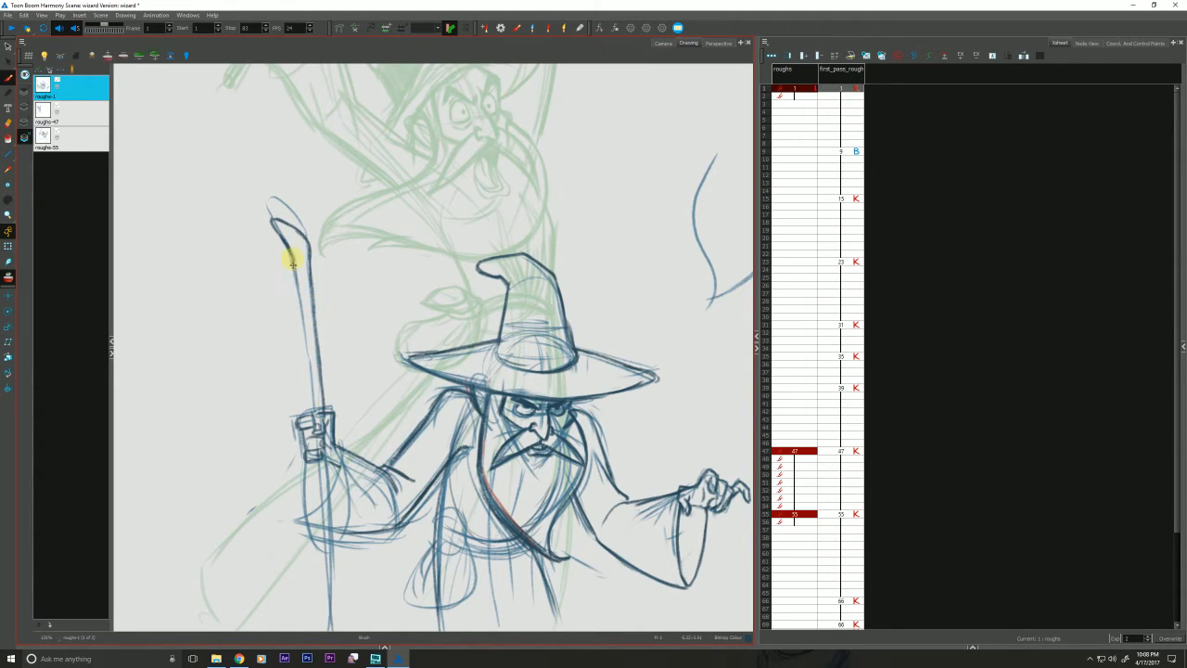
pyautogui.moveTo(289, 254); pyautogui.dragTo(319, 384)
pyautogui.moveTo(304, 338); pyautogui.dragTo(315, 405)
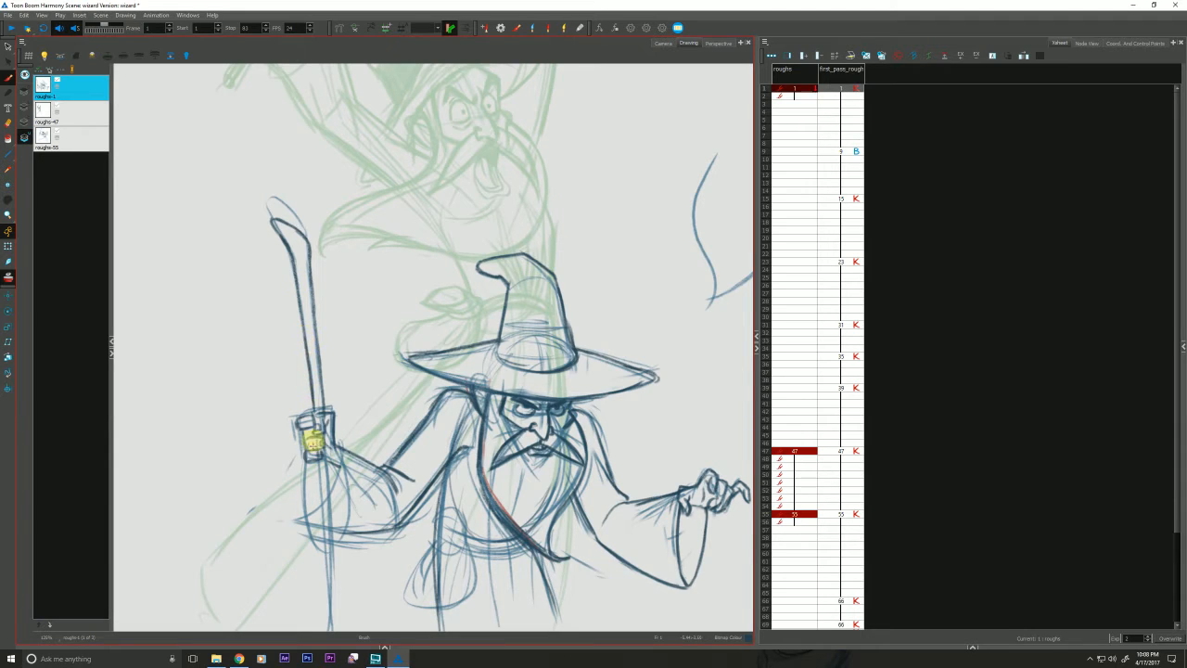
pyautogui.moveTo(314, 456)
pyautogui.mouseDown()
pyautogui.moveTo(310, 379)
pyautogui.moveTo(328, 547)
pyautogui.mouseUp()
# Draw the hanging cuff of the staff arm's sleeve and erase the leftover rough sleeve lines around it
pyautogui.moveTo(310, 378)
pyautogui.mouseDown()
pyautogui.moveTo(329, 576)
pyautogui.moveTo(307, 538)
pyautogui.mouseUp()
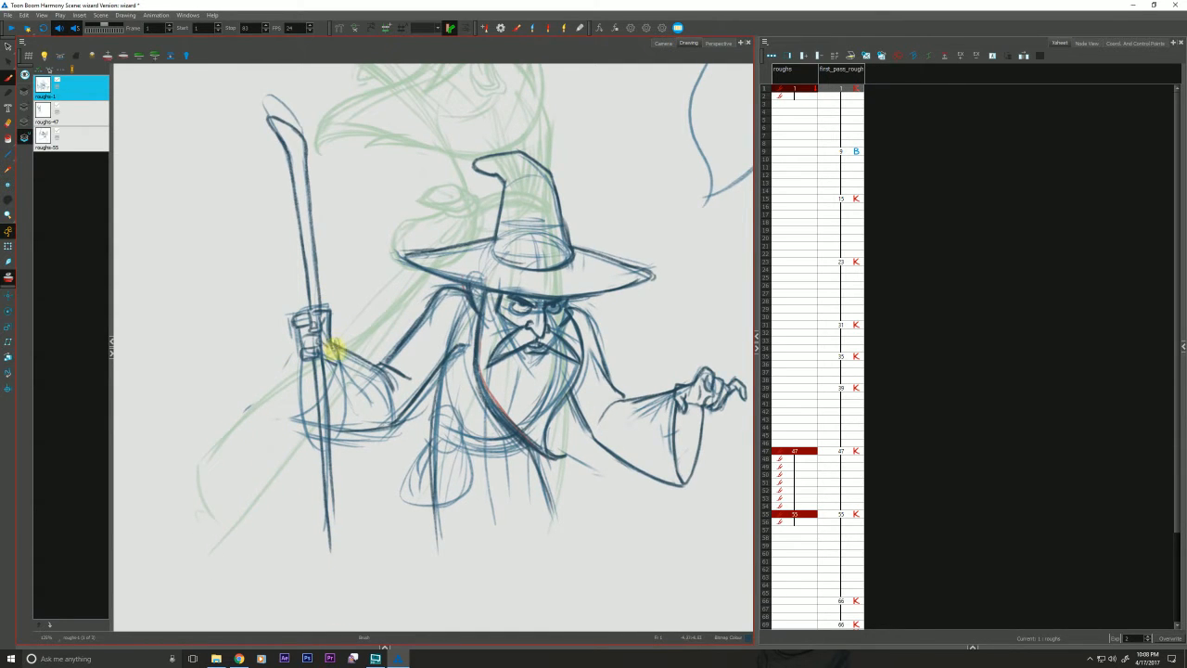
pyautogui.moveTo(331, 344)
pyautogui.mouseDown()
pyautogui.moveTo(341, 393)
pyautogui.moveTo(344, 443)
pyautogui.mouseUp()
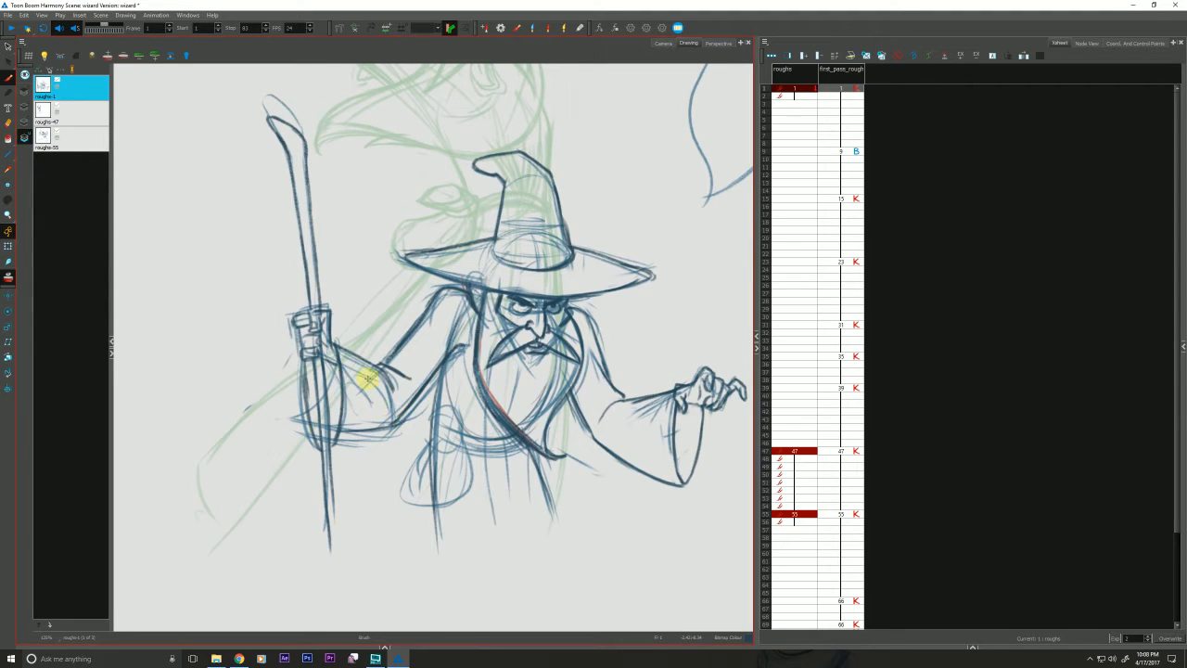
pyautogui.moveTo(237, 309)
pyautogui.mouseDown()
pyautogui.moveTo(265, 488)
pyautogui.moveTo(281, 352)
pyautogui.mouseUp()
pyautogui.press('e')
pyautogui.moveTo(373, 466)
pyautogui.mouseDown()
pyautogui.moveTo(372, 500)
pyautogui.moveTo(344, 501)
pyautogui.moveTo(345, 511)
pyautogui.moveTo(329, 448)
pyautogui.moveTo(372, 427)
pyautogui.moveTo(375, 454)
pyautogui.moveTo(361, 491)
pyautogui.moveTo(342, 479)
pyautogui.moveTo(354, 488)
pyautogui.moveTo(338, 408)
pyautogui.moveTo(359, 499)
pyautogui.moveTo(414, 464)
pyautogui.moveTo(440, 475)
pyautogui.moveTo(367, 484)
pyautogui.mouseUp()
pyautogui.hotkey('alt', 'b')
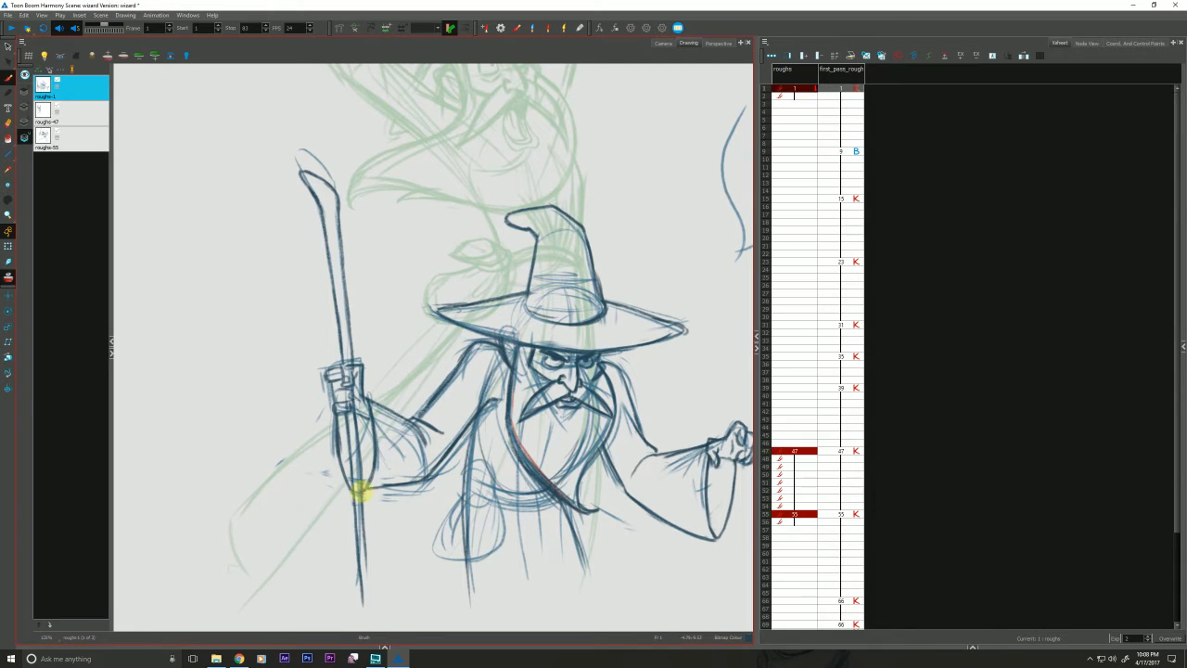
pyautogui.scroll(-2, 300, 319)
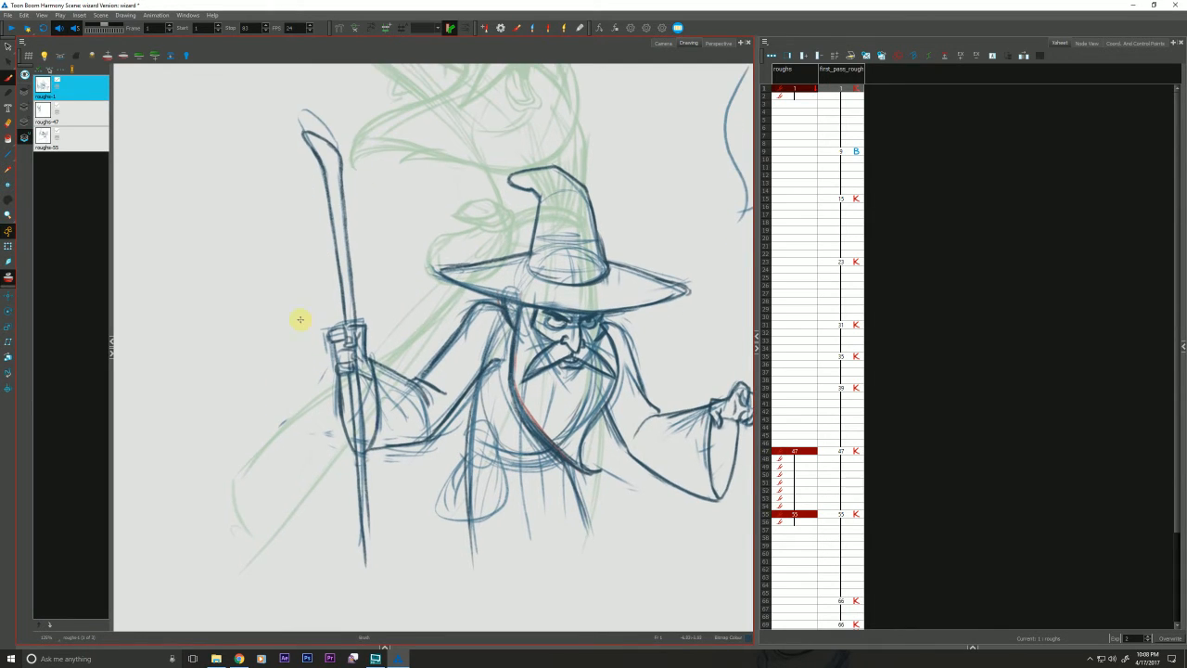
# Darken the curved belt line across the wizard's waist on drawing 1, comparing it with the neighbouring key pose
pyautogui.moveTo(430, 438); pyautogui.dragTo(532, 393)
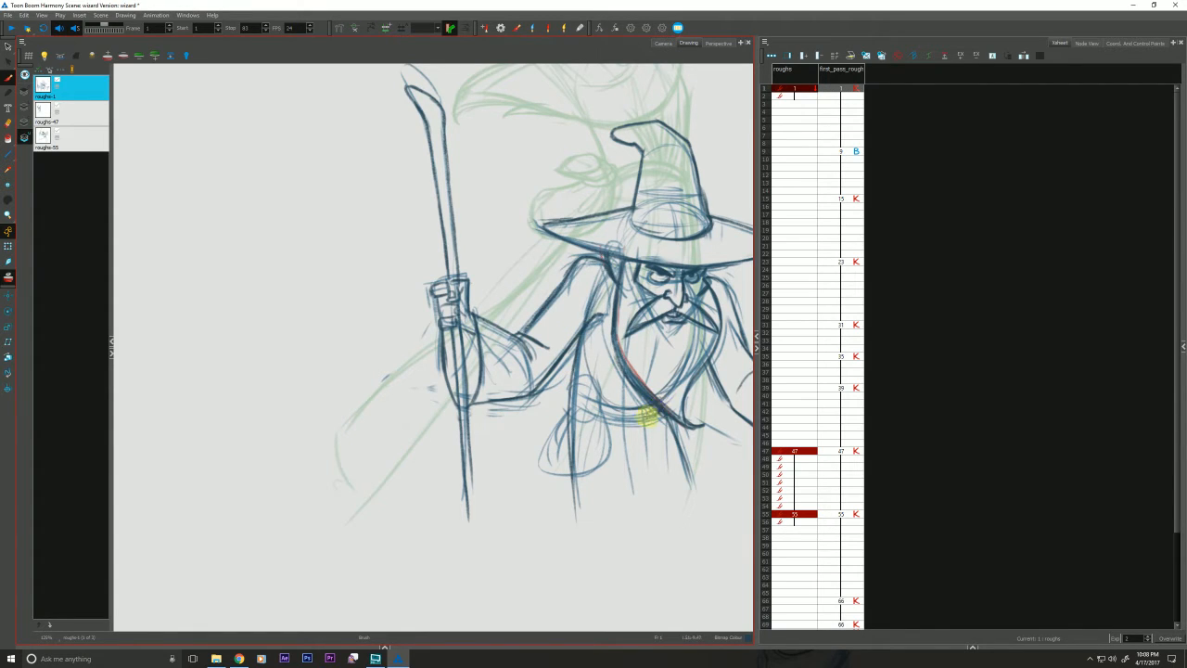
pyautogui.moveTo(630, 374); pyautogui.dragTo(641, 403)
pyautogui.press('f')
pyautogui.press('g')
pyautogui.moveTo(582, 373); pyautogui.dragTo(531, 397)
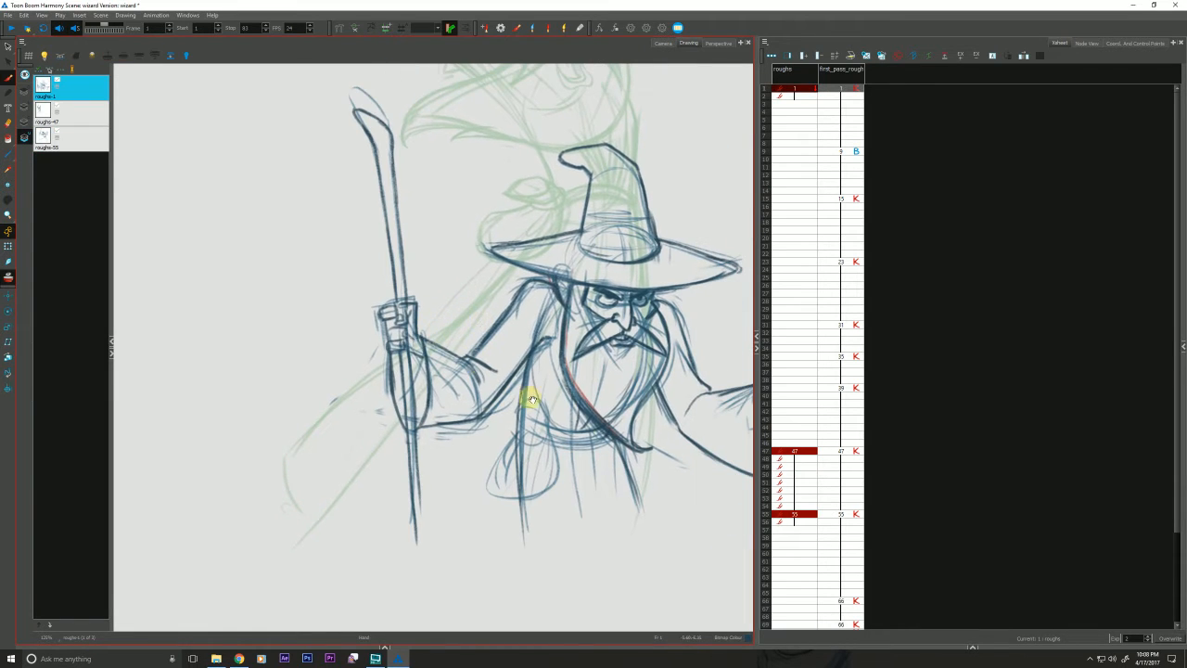
pyautogui.moveTo(595, 413); pyautogui.dragTo(579, 429)
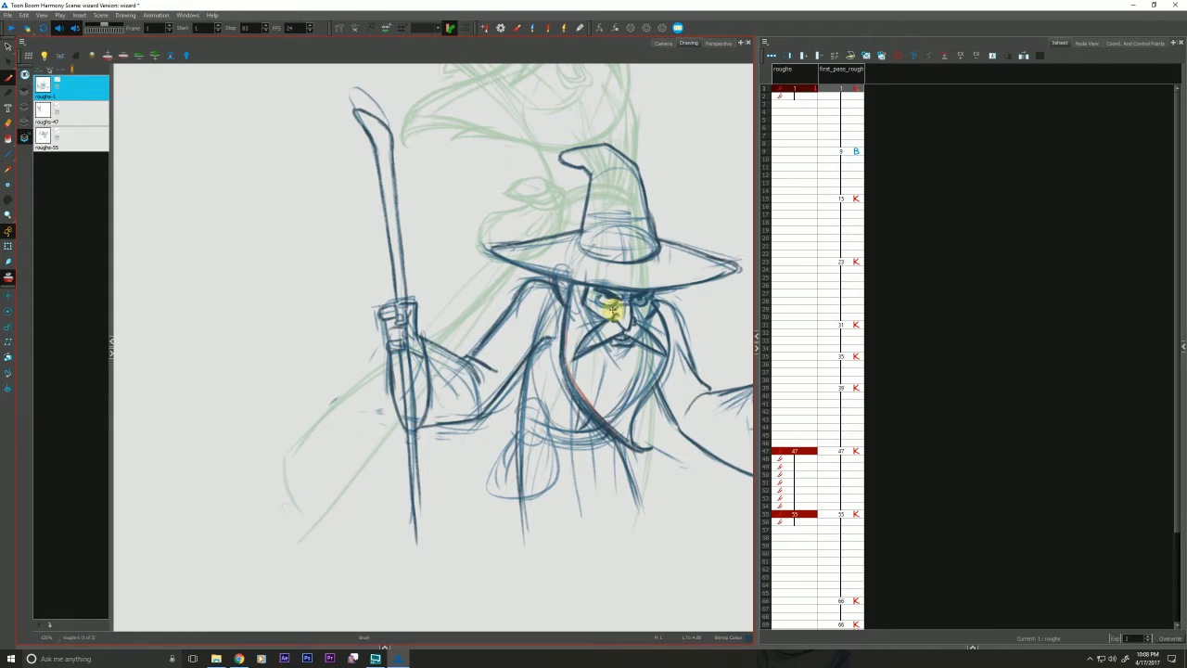
pyautogui.moveTo(655, 340); pyautogui.dragTo(592, 370)
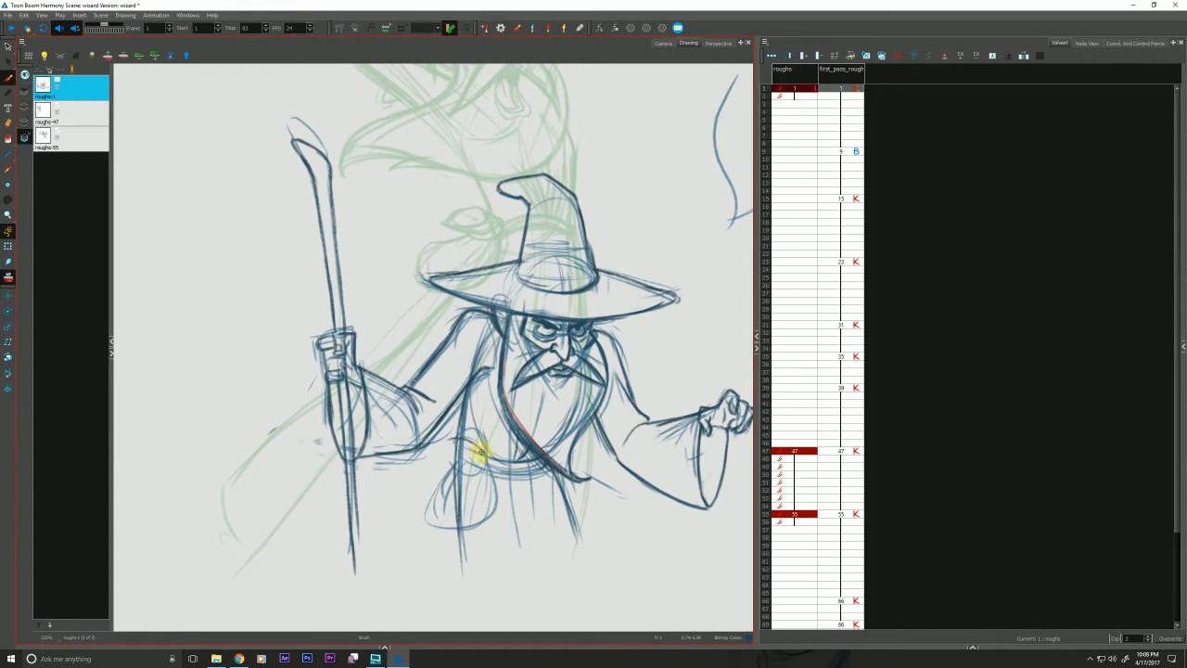
# Draw the pouch hanging from the belt and darken the robe's front edges below the waist
pyautogui.moveTo(480, 452)
pyautogui.mouseDown()
pyautogui.moveTo(439, 448)
pyautogui.moveTo(475, 440)
pyautogui.moveTo(478, 477)
pyautogui.moveTo(481, 450)
pyautogui.moveTo(475, 476)
pyautogui.moveTo(480, 456)
pyautogui.moveTo(459, 468)
pyautogui.moveTo(448, 458)
pyautogui.moveTo(471, 473)
pyautogui.moveTo(480, 458)
pyautogui.moveTo(465, 475)
pyautogui.moveTo(449, 464)
pyautogui.moveTo(433, 511)
pyautogui.moveTo(485, 475)
pyautogui.moveTo(482, 464)
pyautogui.moveTo(488, 517)
pyautogui.moveTo(427, 520)
pyautogui.moveTo(411, 493)
pyautogui.moveTo(443, 469)
pyautogui.moveTo(433, 511)
pyautogui.moveTo(428, 498)
pyautogui.moveTo(437, 523)
pyautogui.moveTo(495, 520)
pyautogui.moveTo(482, 464)
pyautogui.moveTo(495, 506)
pyautogui.mouseUp()
pyautogui.press('space')
pyautogui.moveTo(269, 477); pyautogui.dragTo(266, 455)
pyautogui.moveTo(455, 379); pyautogui.dragTo(459, 537)
pyautogui.moveTo(543, 437); pyautogui.dragTo(572, 507)
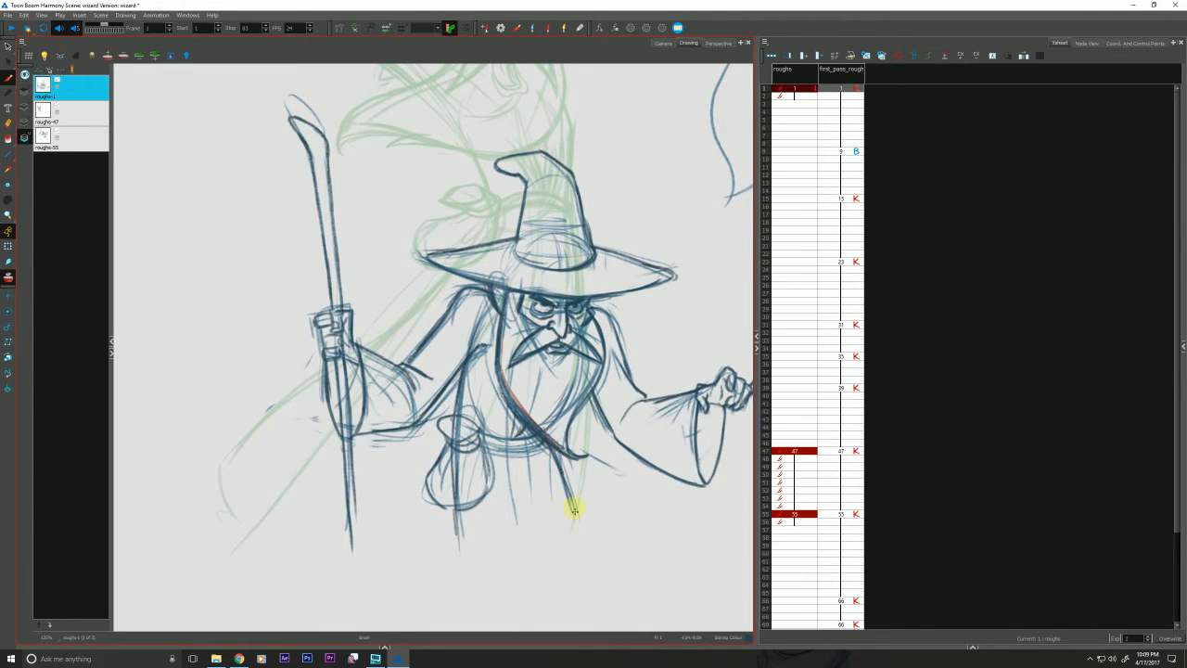
# Outline the hanging pouch with darker lines, erase the robe lines crossing it, and refine its details
pyautogui.moveTo(557, 436)
pyautogui.mouseDown()
pyautogui.moveTo(482, 446)
pyautogui.moveTo(538, 436)
pyautogui.moveTo(488, 436)
pyautogui.moveTo(450, 406)
pyautogui.moveTo(489, 492)
pyautogui.mouseUp()
pyautogui.moveTo(485, 445)
pyautogui.mouseDown()
pyautogui.moveTo(493, 482)
pyautogui.moveTo(461, 514)
pyautogui.mouseUp()
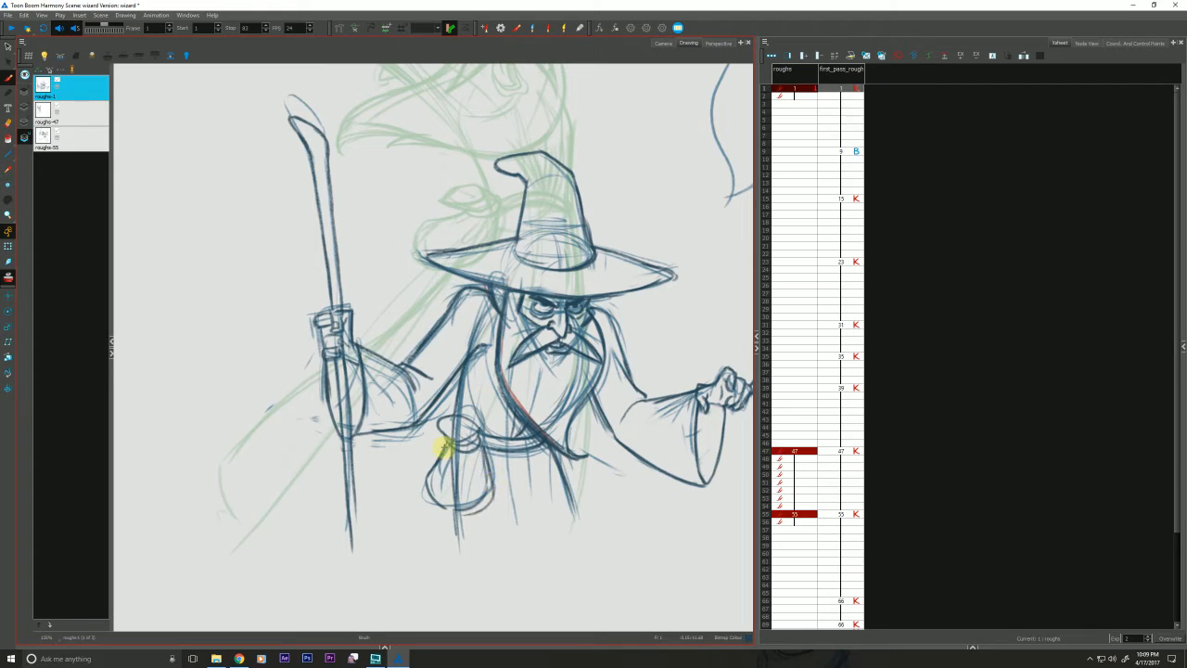
pyautogui.moveTo(446, 448); pyautogui.dragTo(436, 504)
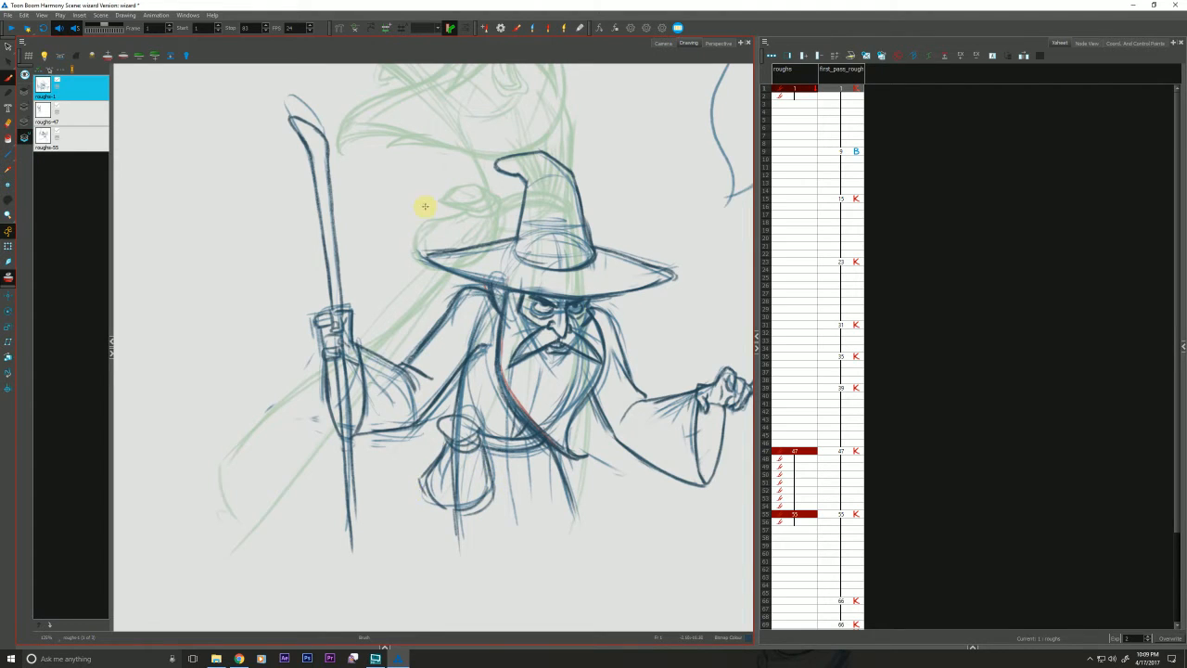
pyautogui.moveTo(490, 476)
pyautogui.mouseDown()
pyautogui.moveTo(458, 514)
pyautogui.moveTo(425, 497)
pyautogui.moveTo(454, 515)
pyautogui.moveTo(492, 504)
pyautogui.moveTo(484, 467)
pyautogui.moveTo(470, 501)
pyautogui.moveTo(453, 465)
pyautogui.moveTo(450, 483)
pyautogui.moveTo(450, 456)
pyautogui.moveTo(455, 505)
pyautogui.mouseUp()
pyautogui.hotkey('alt', 'e')
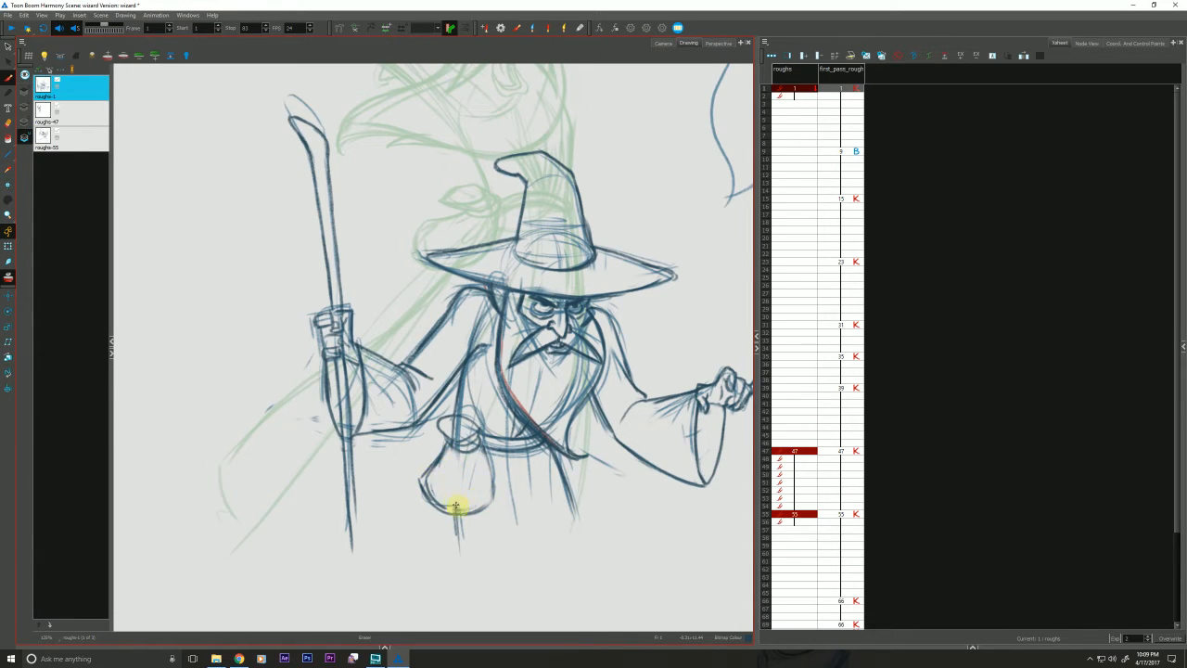
pyautogui.hotkey('alt', 'b')
pyautogui.moveTo(471, 426)
pyautogui.mouseDown()
pyautogui.moveTo(435, 426)
pyautogui.moveTo(443, 418)
pyautogui.moveTo(465, 430)
pyautogui.moveTo(466, 357)
pyautogui.moveTo(452, 440)
pyautogui.moveTo(460, 563)
pyautogui.moveTo(452, 529)
pyautogui.moveTo(477, 442)
pyautogui.moveTo(492, 499)
pyautogui.moveTo(474, 454)
pyautogui.moveTo(441, 468)
pyautogui.moveTo(408, 439)
pyautogui.mouseUp()
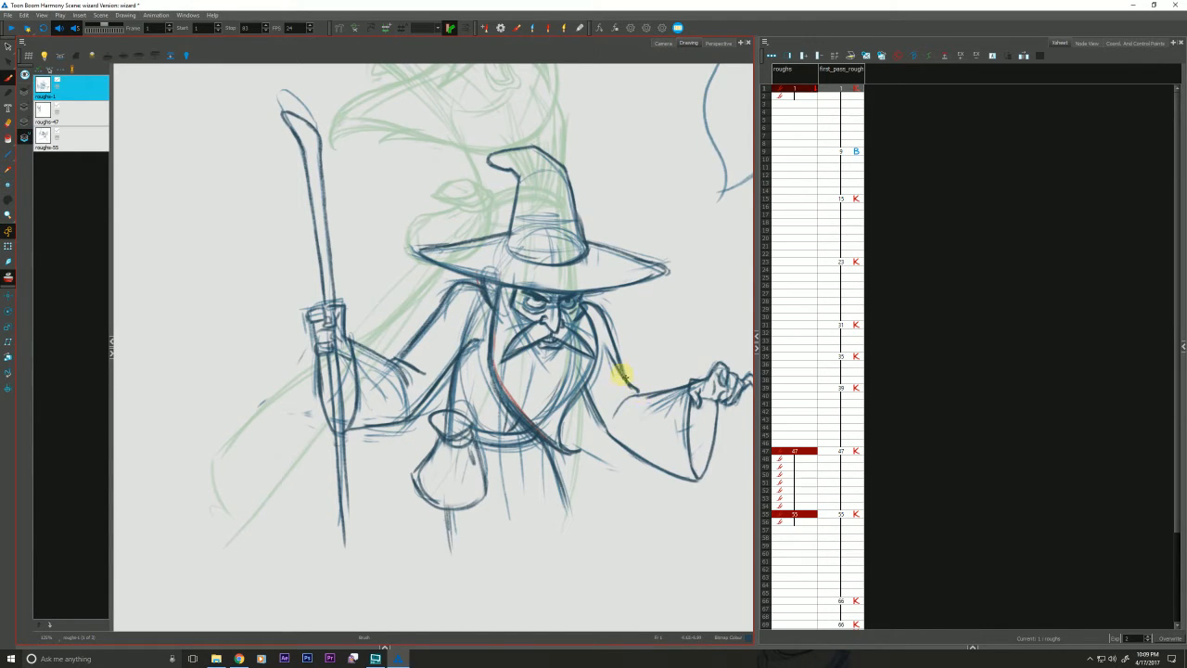
# Darken the inner elbow line of the open-handed arm's sleeve on drawing 1, comparing the pose with drawing 47
pyautogui.moveTo(639, 390); pyautogui.dragTo(638, 394)
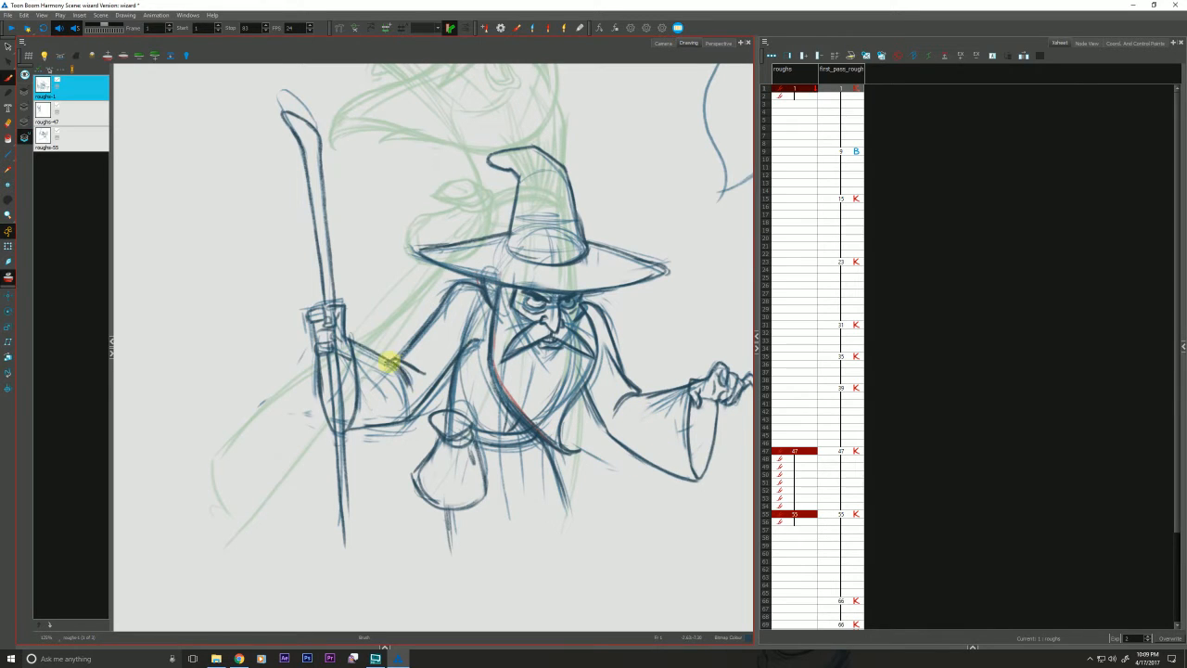
pyautogui.press('g')
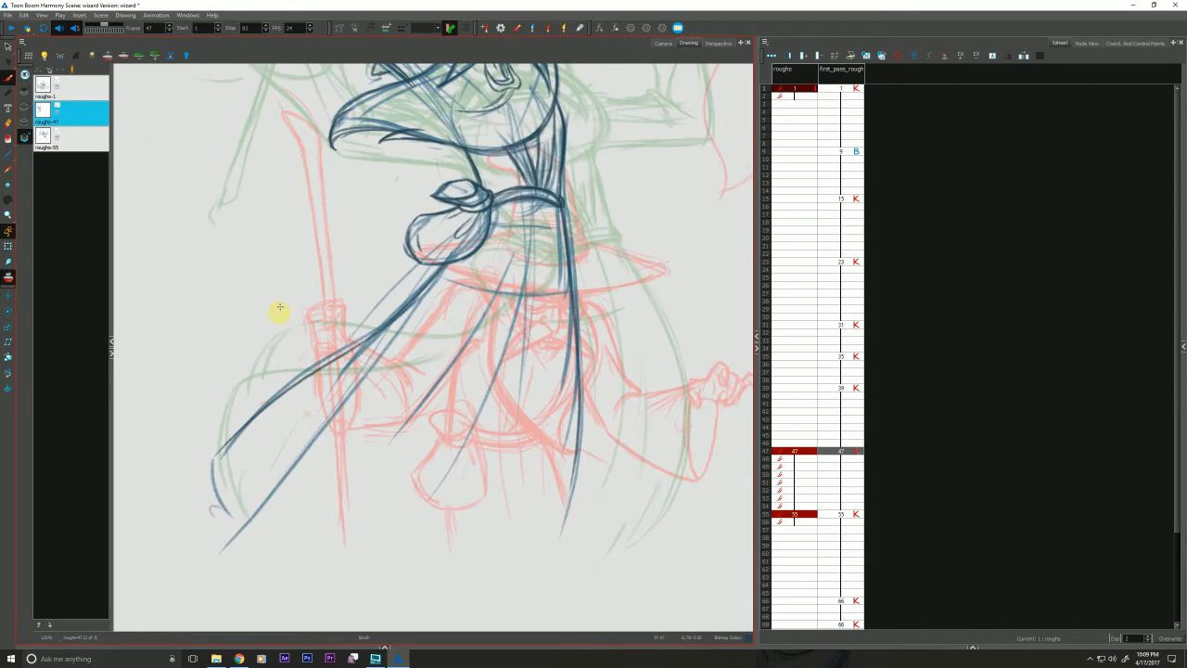
pyautogui.moveTo(257, 226); pyautogui.dragTo(253, 342)
pyautogui.press('f')
pyautogui.moveTo(454, 267); pyautogui.dragTo(465, 282)
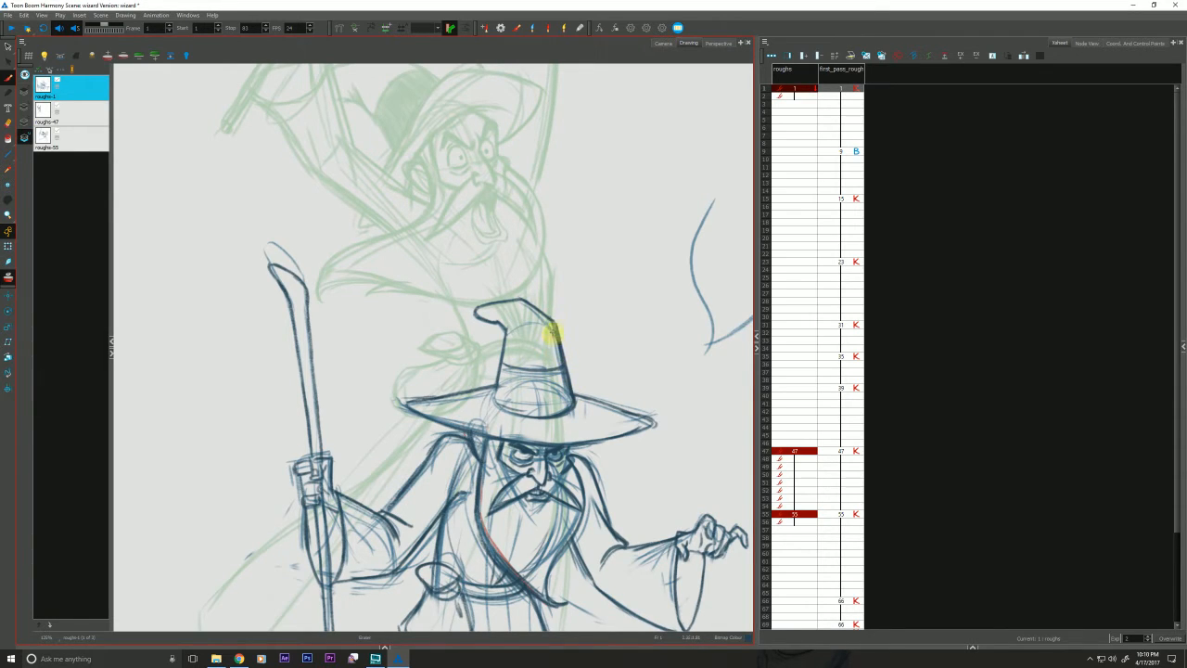
# Clean up the side of the hat's crown, draw the upper edge of the hat band, and shade the band dark
pyautogui.hotkey('alt', 'e')
pyautogui.moveTo(564, 386); pyautogui.dragTo(568, 395)
pyautogui.hotkey('alt', 'b')
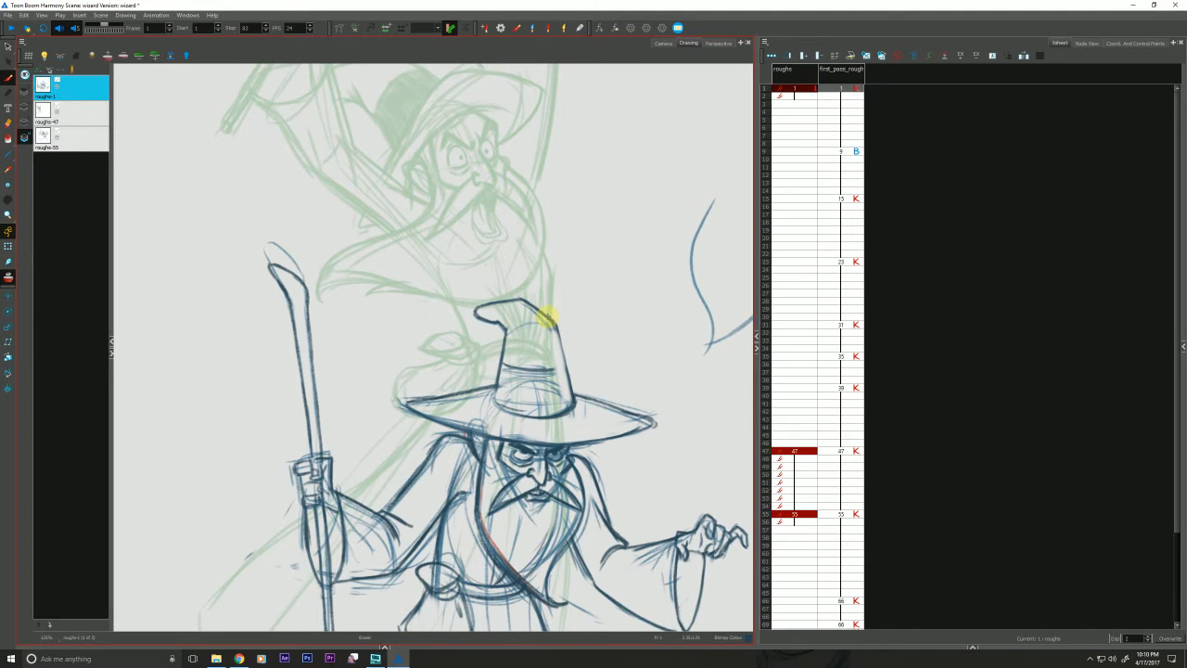
pyautogui.moveTo(454, 280); pyautogui.dragTo(449, 203)
pyautogui.moveTo(498, 286); pyautogui.dragTo(551, 293)
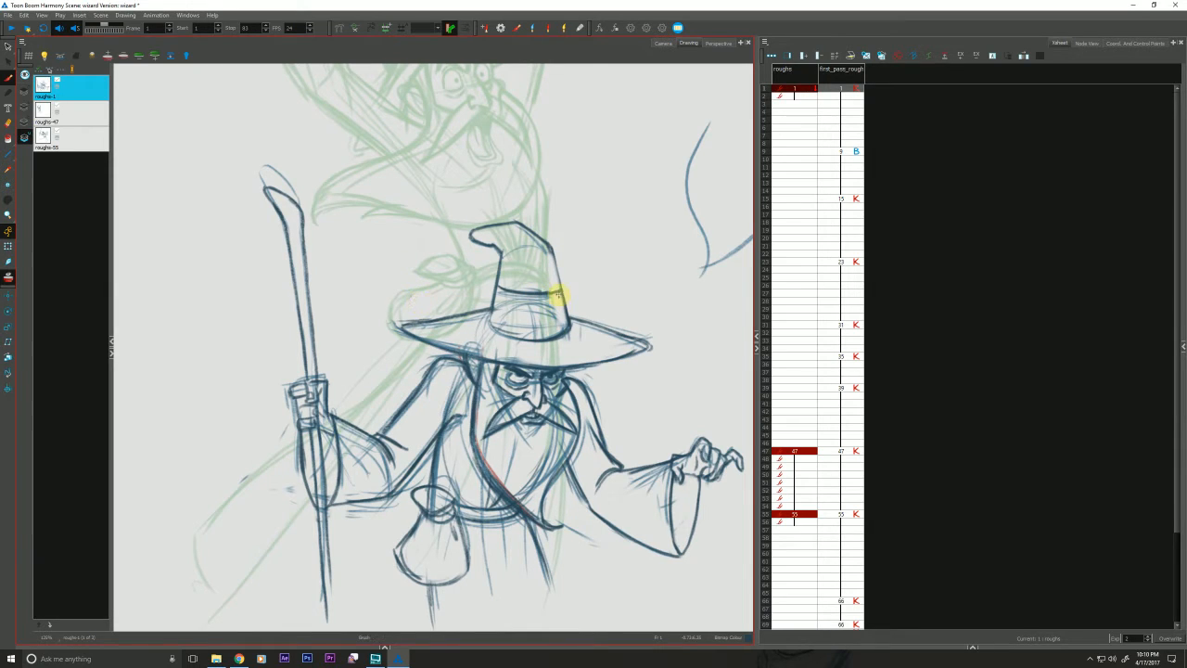
pyautogui.moveTo(556, 306)
pyautogui.mouseDown()
pyautogui.moveTo(557, 337)
pyautogui.moveTo(544, 297)
pyautogui.moveTo(532, 334)
pyautogui.moveTo(522, 303)
pyautogui.moveTo(523, 334)
pyautogui.moveTo(518, 293)
pyautogui.moveTo(517, 336)
pyautogui.moveTo(517, 291)
pyautogui.moveTo(513, 334)
pyautogui.moveTo(512, 291)
pyautogui.moveTo(498, 327)
pyautogui.moveTo(495, 289)
pyautogui.moveTo(488, 330)
pyautogui.mouseUp()
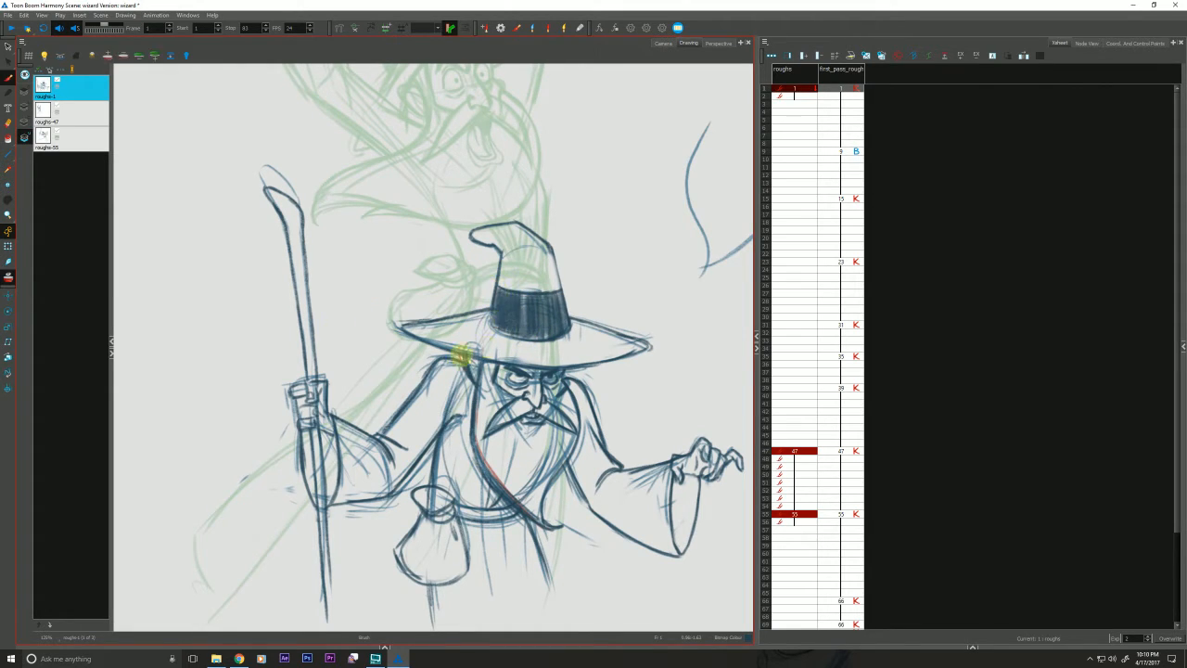
pyautogui.moveTo(247, 461); pyautogui.dragTo(245, 453)
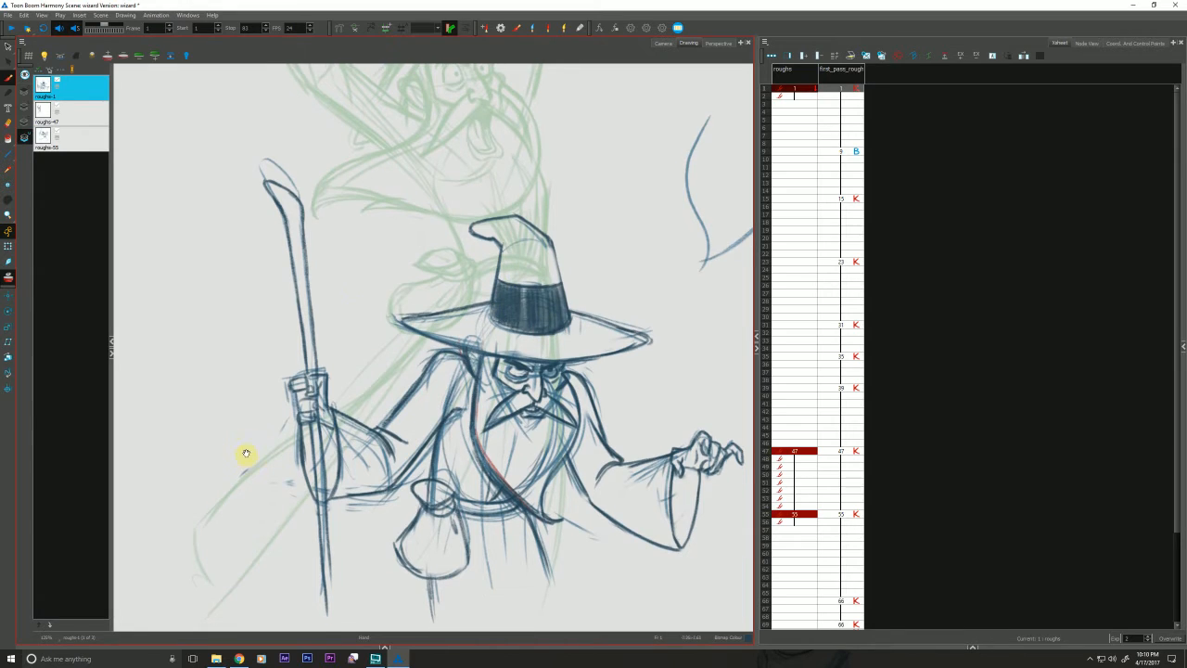
# Reduce the pencil brush's maximum size to about 17 and widen the drawing area
pyautogui.click(972, 647)
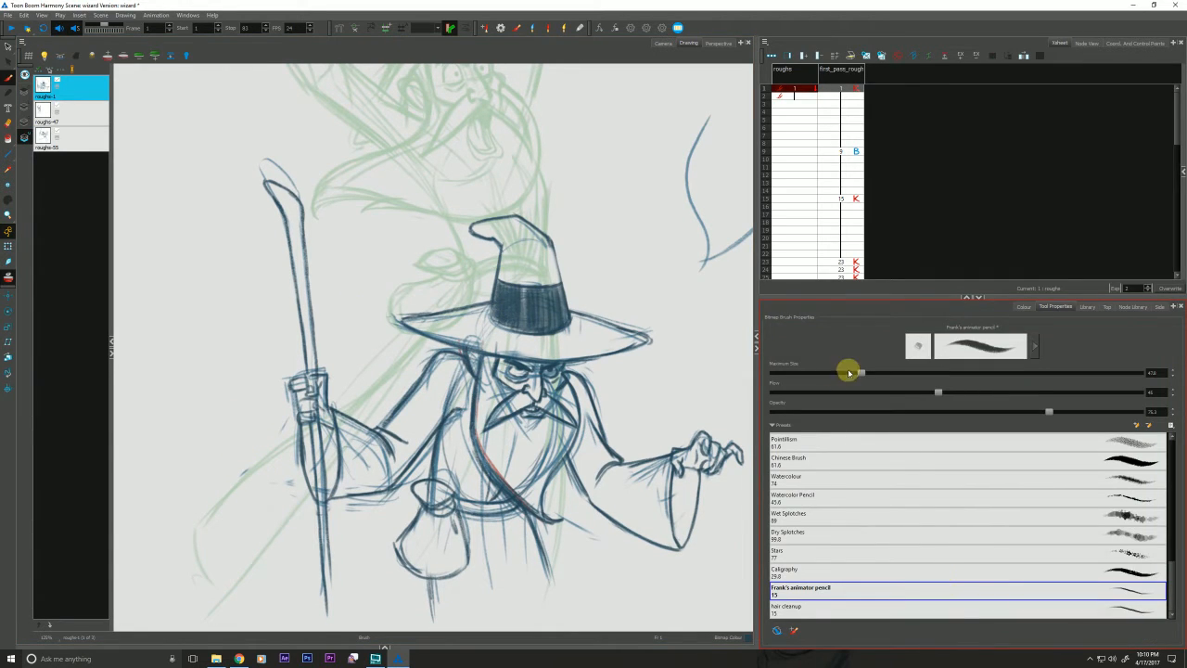
pyautogui.moveTo(861, 374); pyautogui.dragTo(813, 374)
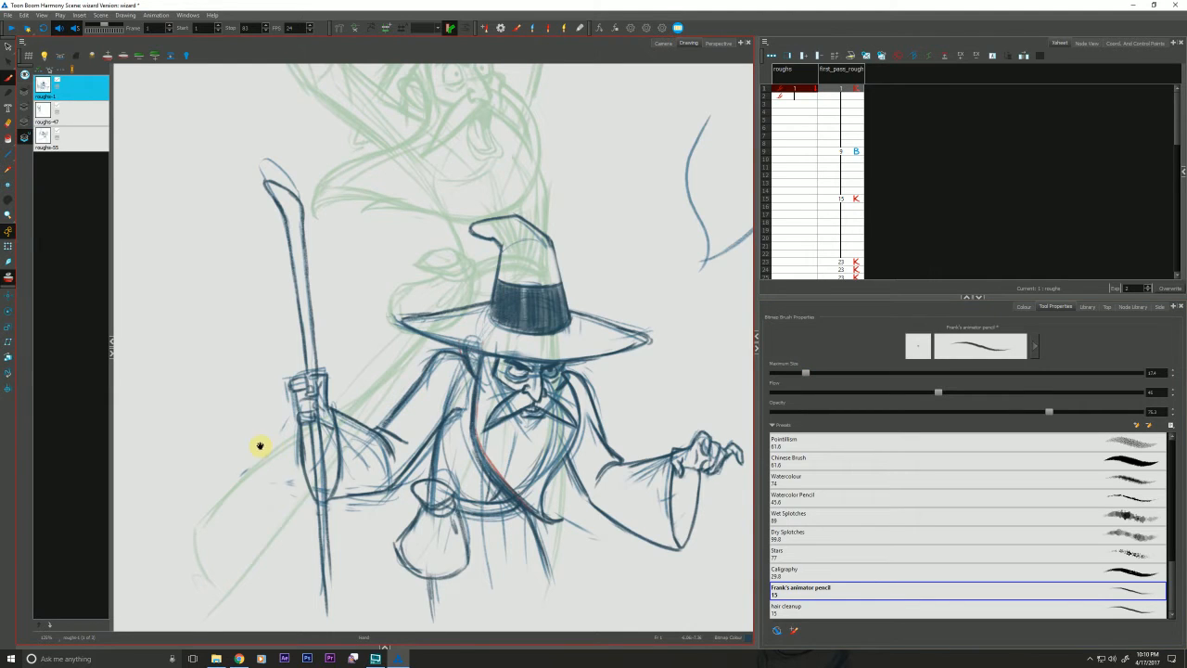
pyautogui.click(979, 296)
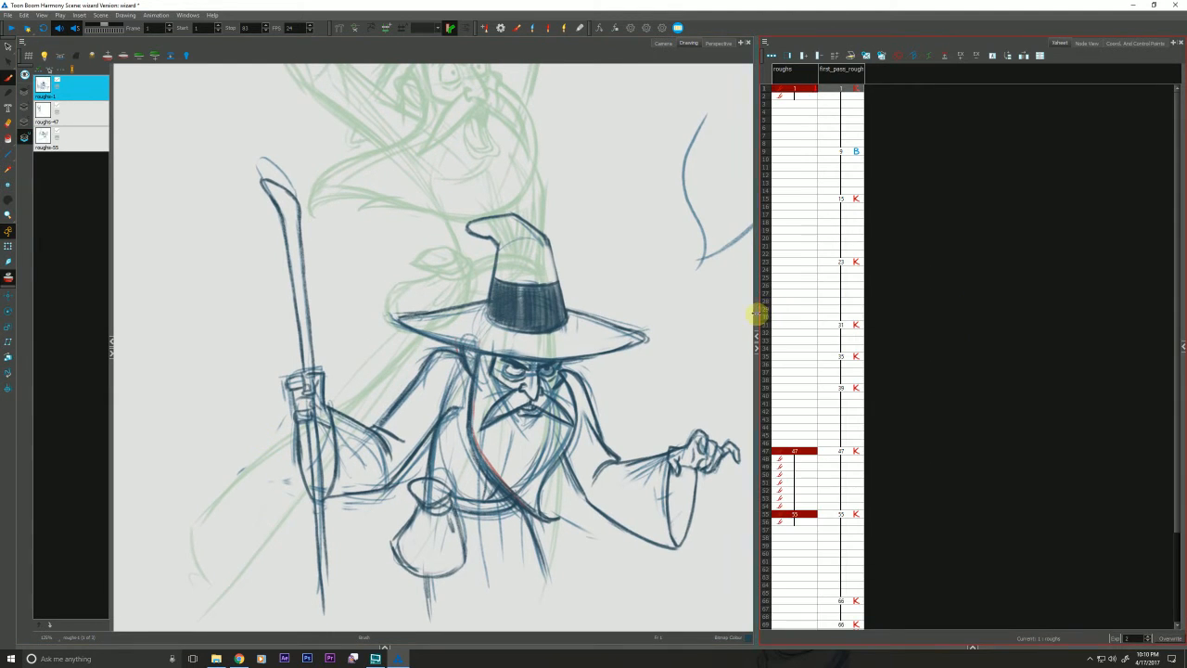
pyautogui.moveTo(758, 315); pyautogui.dragTo(927, 384)
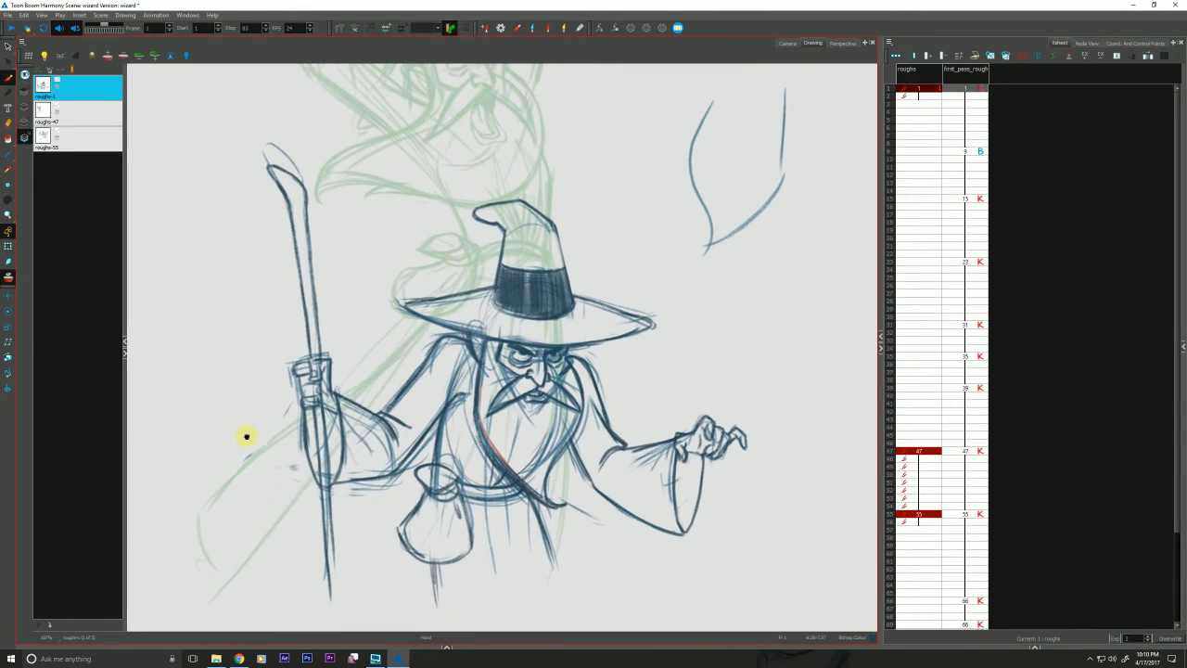
pyautogui.moveTo(246, 436); pyautogui.dragTo(240, 486)
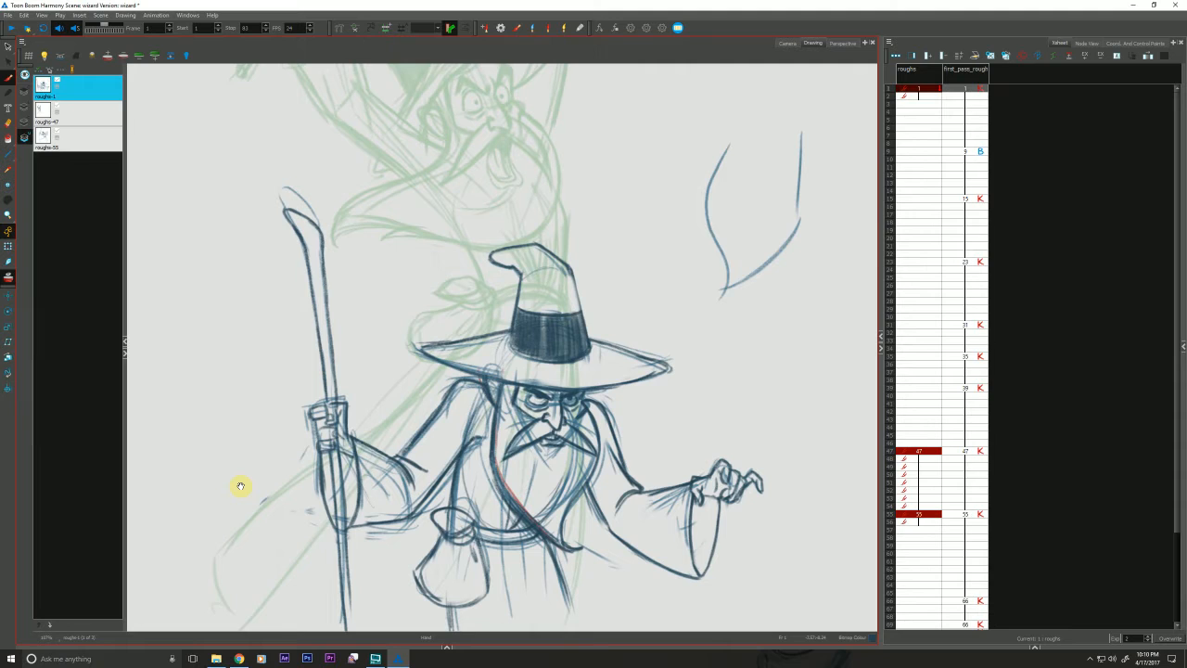
# Erase the stray blue beard lines over the faint spare head sketch on drawing 1, working in the Camera view
pyautogui.click(787, 43)
pyautogui.press('e')
pyautogui.moveTo(719, 211); pyautogui.dragTo(713, 228)
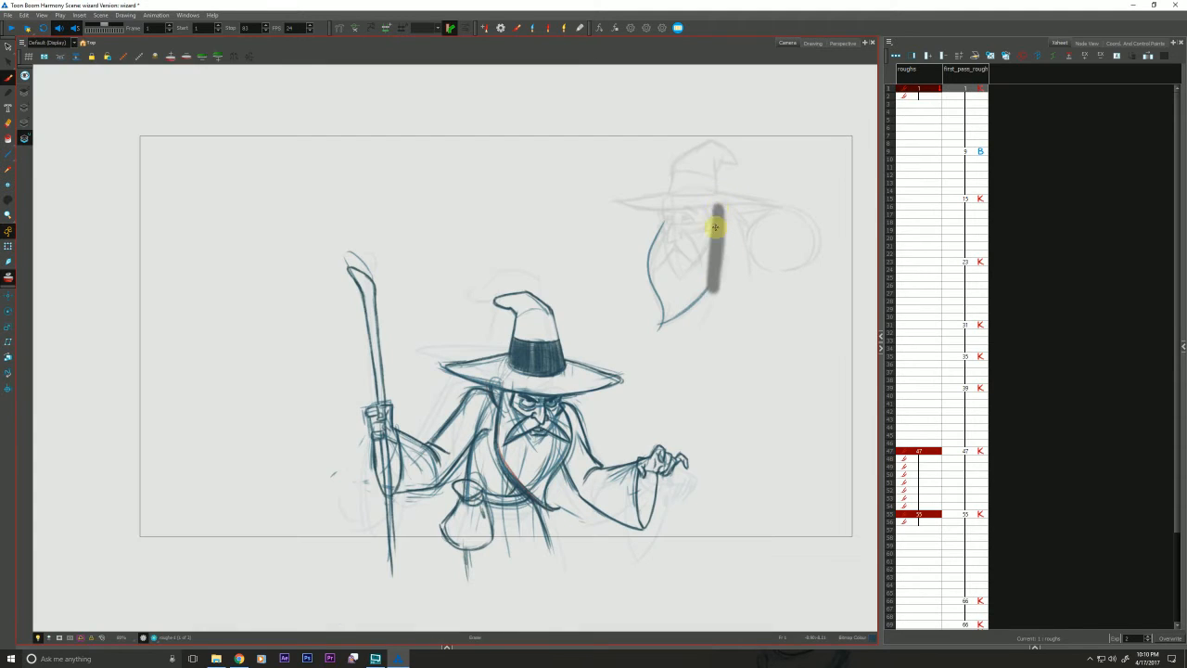
pyautogui.moveTo(709, 278)
pyautogui.mouseDown()
pyautogui.moveTo(663, 320)
pyautogui.moveTo(652, 273)
pyautogui.moveTo(669, 210)
pyautogui.mouseUp()
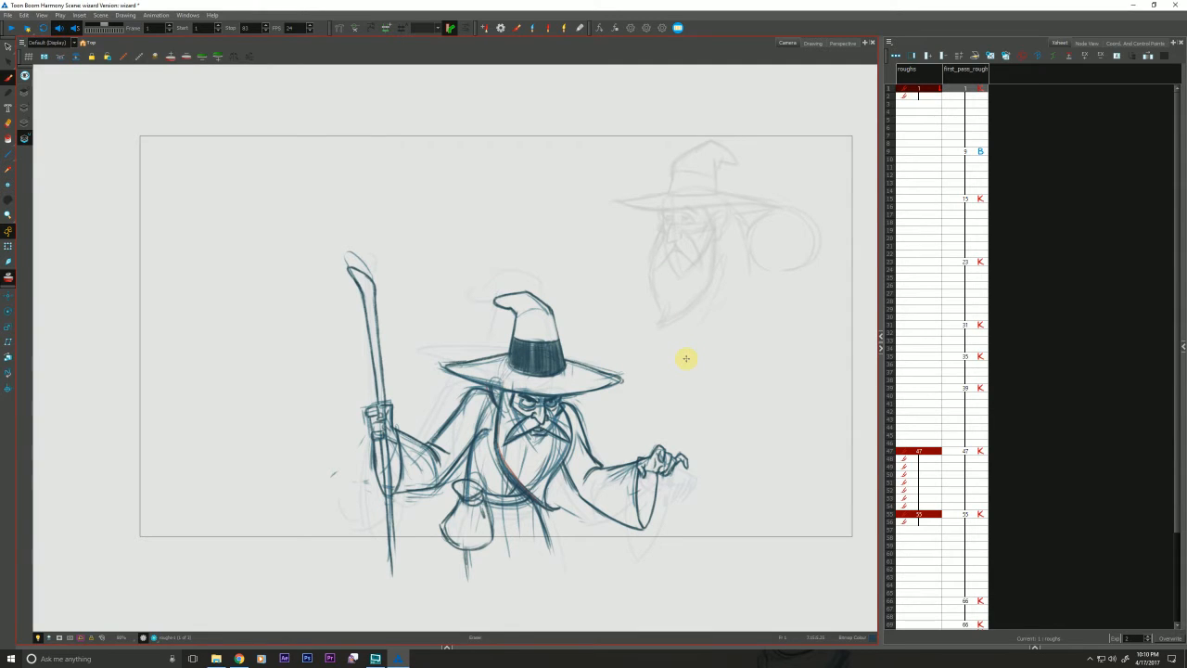
# Flip through drawings 1, 47 and 55 in the roughs column to compare the cleaned-up key poses
pyautogui.click(10, 278)
pyautogui.press('g')
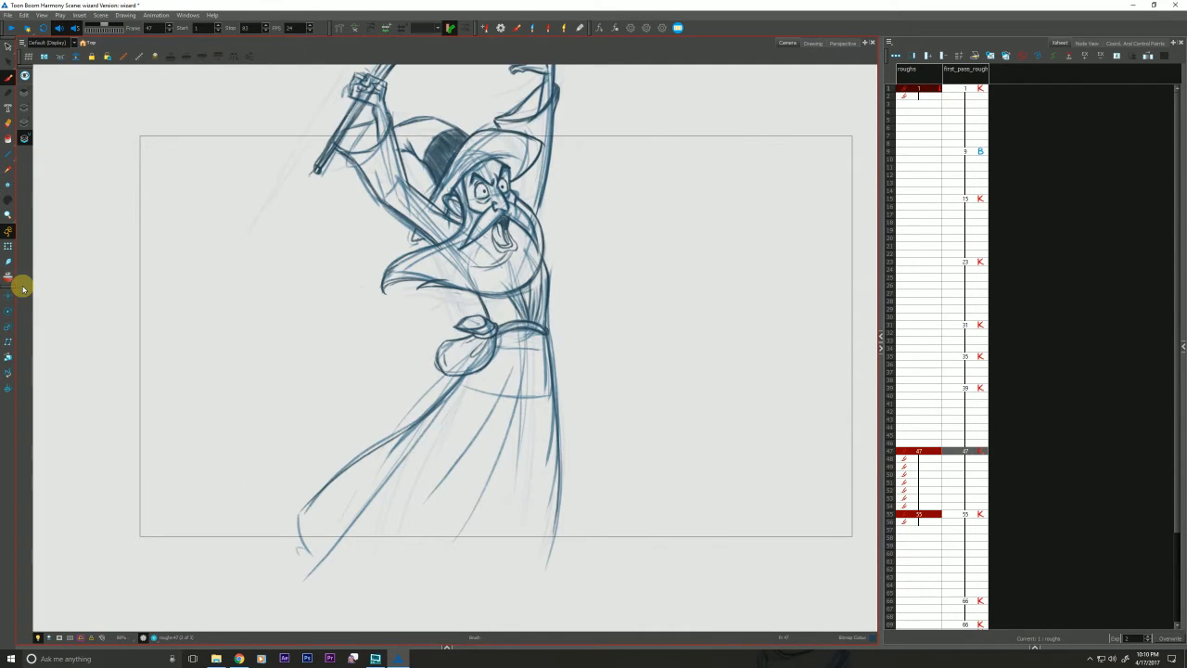
pyautogui.press('g')
pyautogui.press('g')
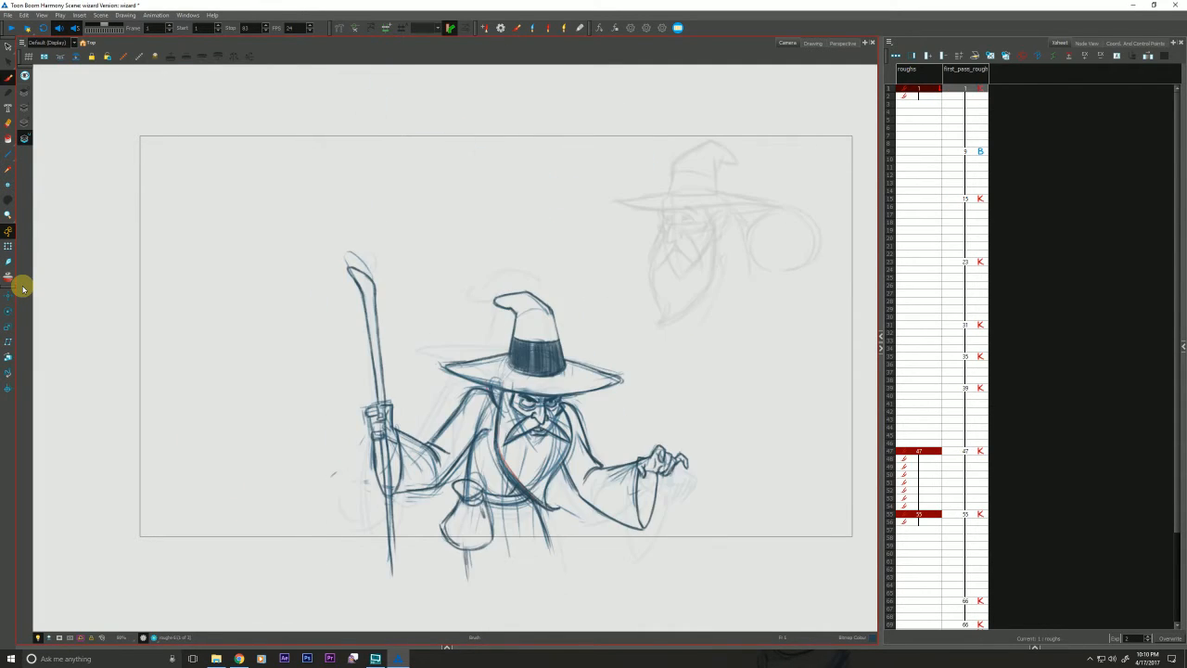
pyautogui.press('f')
pyautogui.click(921, 451)
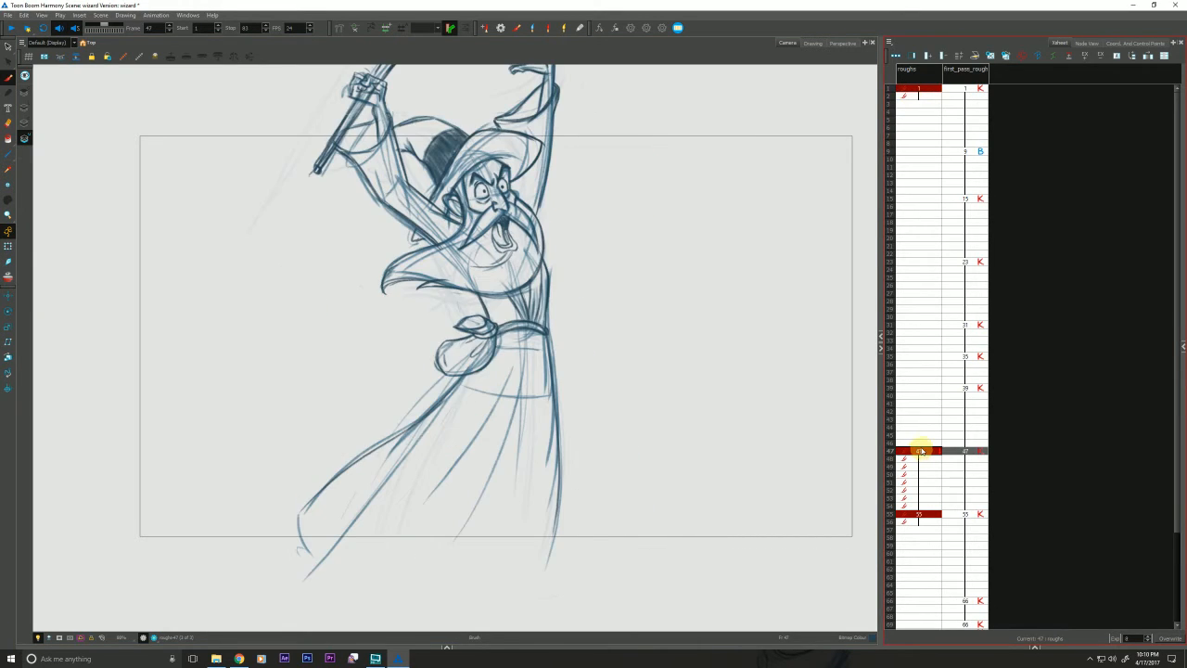
pyautogui.click(918, 514)
# Examine the key pose at frame 66, comparing the roughs column with the first-pass rough drawing
pyautogui.click(919, 602)
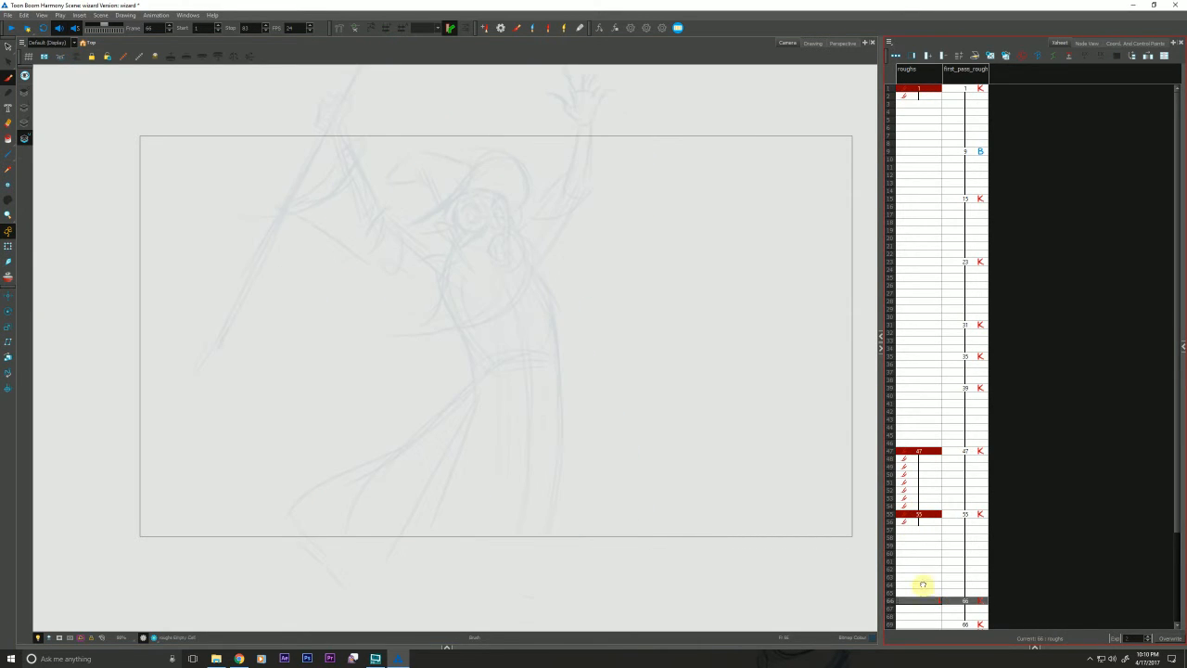
pyautogui.scroll(-5, 919, 540)
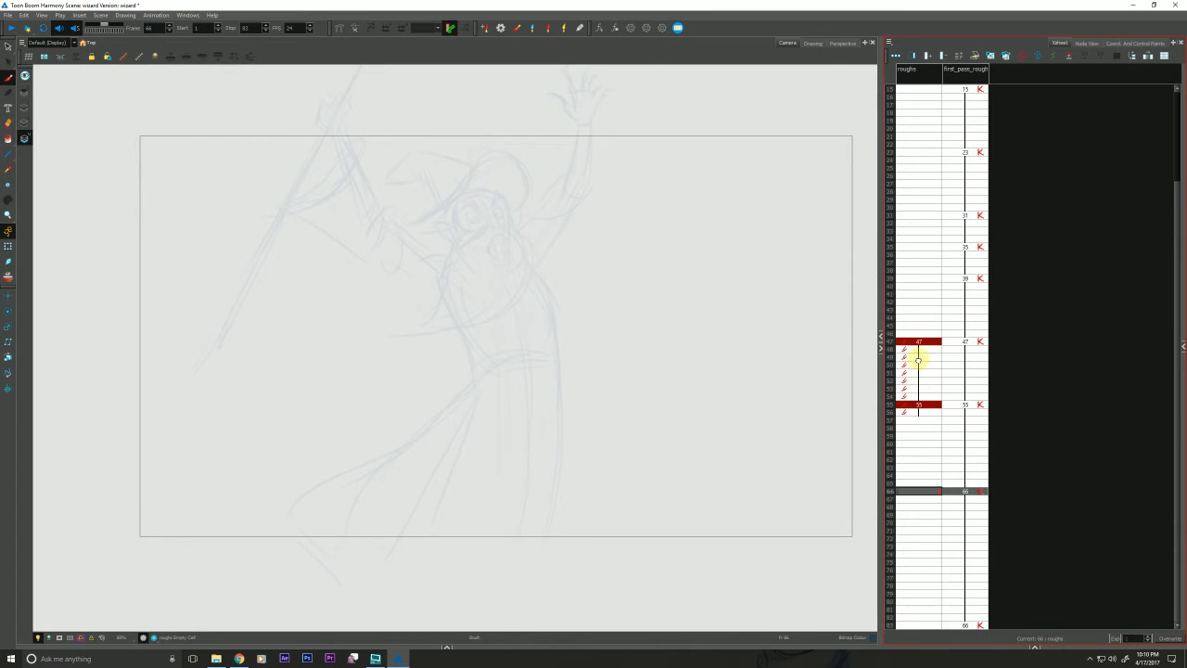
pyautogui.click(913, 491)
pyautogui.doubleClick(914, 492)
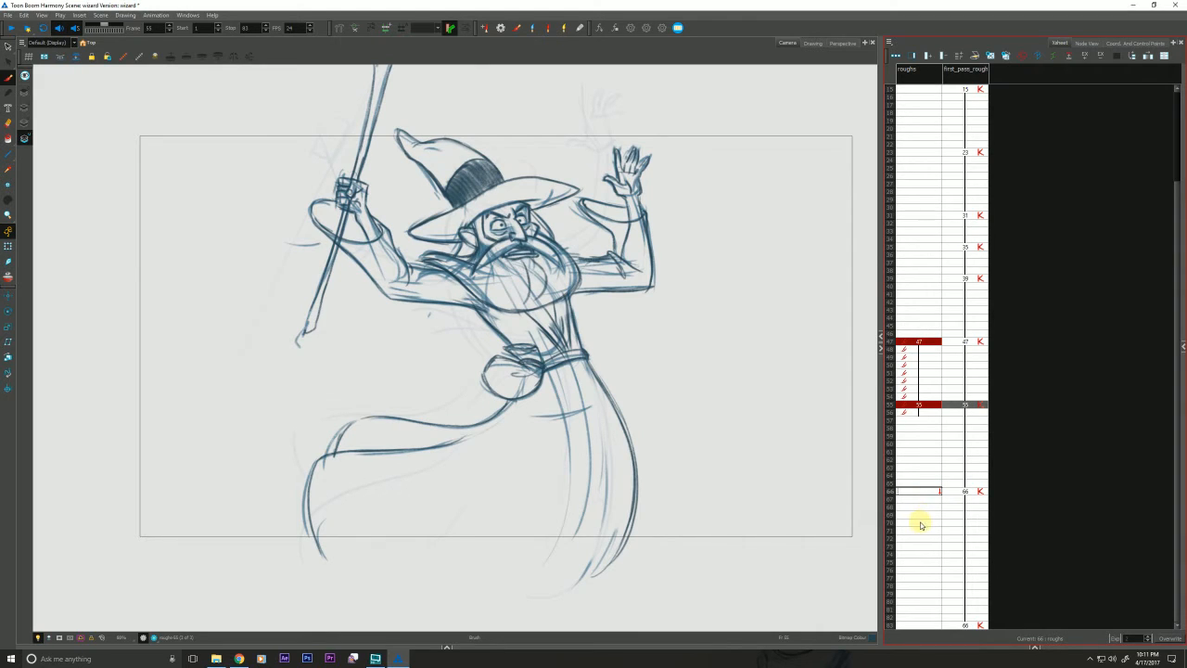
pyautogui.click(957, 492)
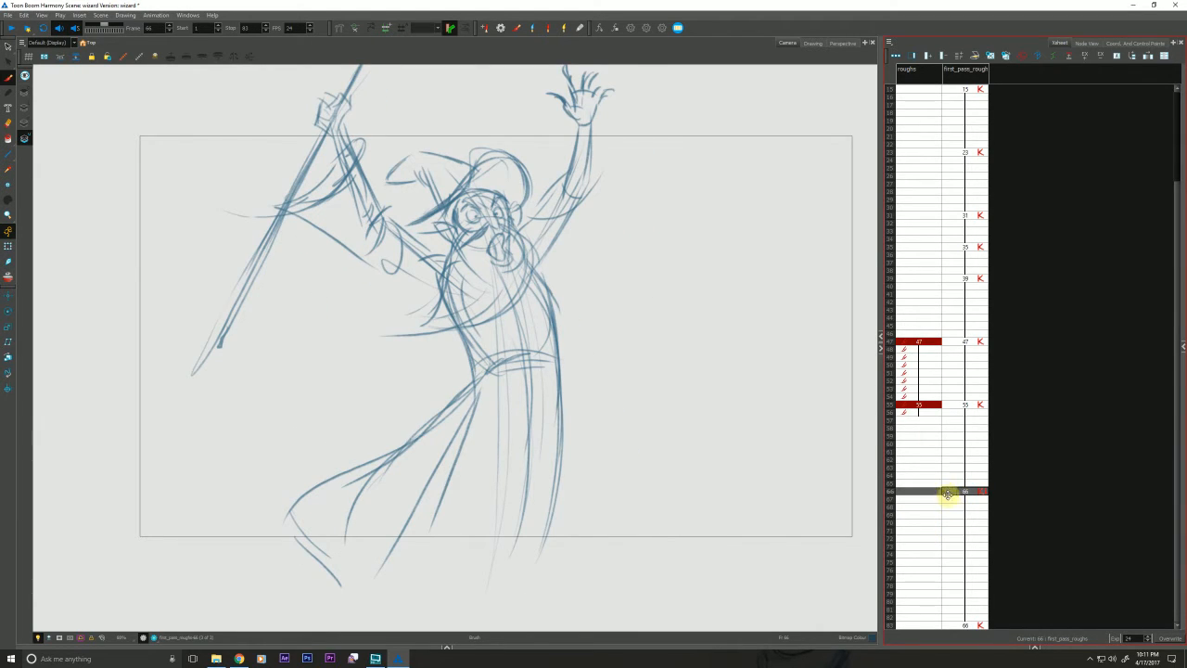
# Set the exposure of first-pass rough drawing 55 to 10 frames, and select the empty roughs cell at frame 65
pyautogui.click(959, 406)
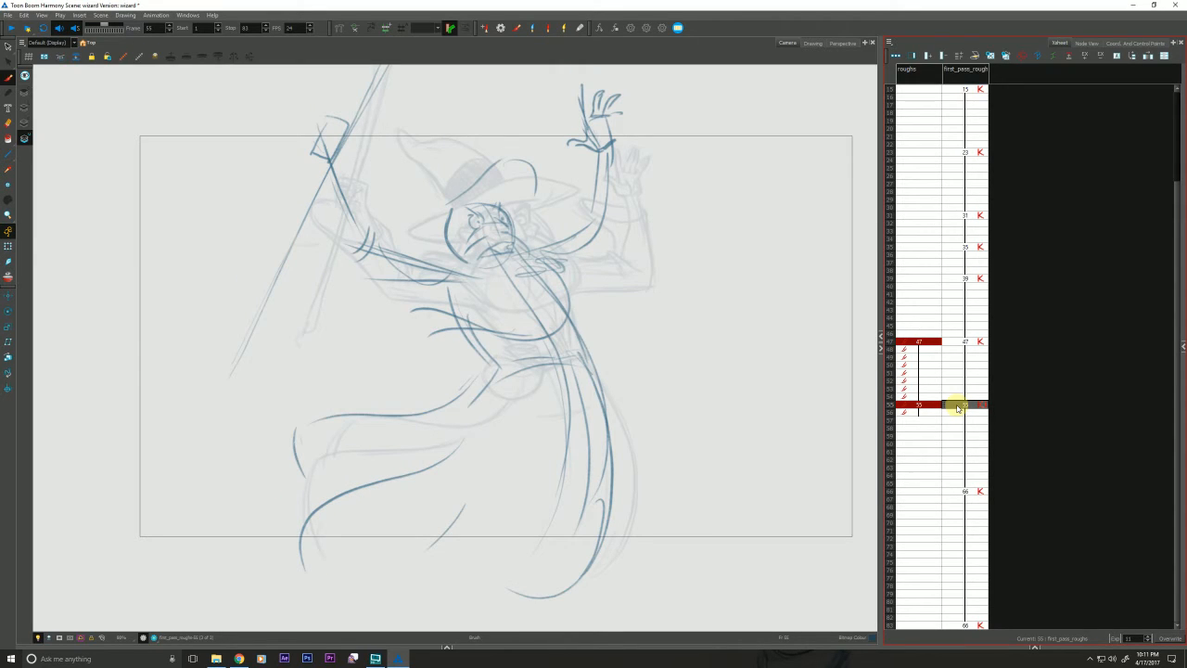
pyautogui.click(1148, 638)
pyautogui.click(1148, 640)
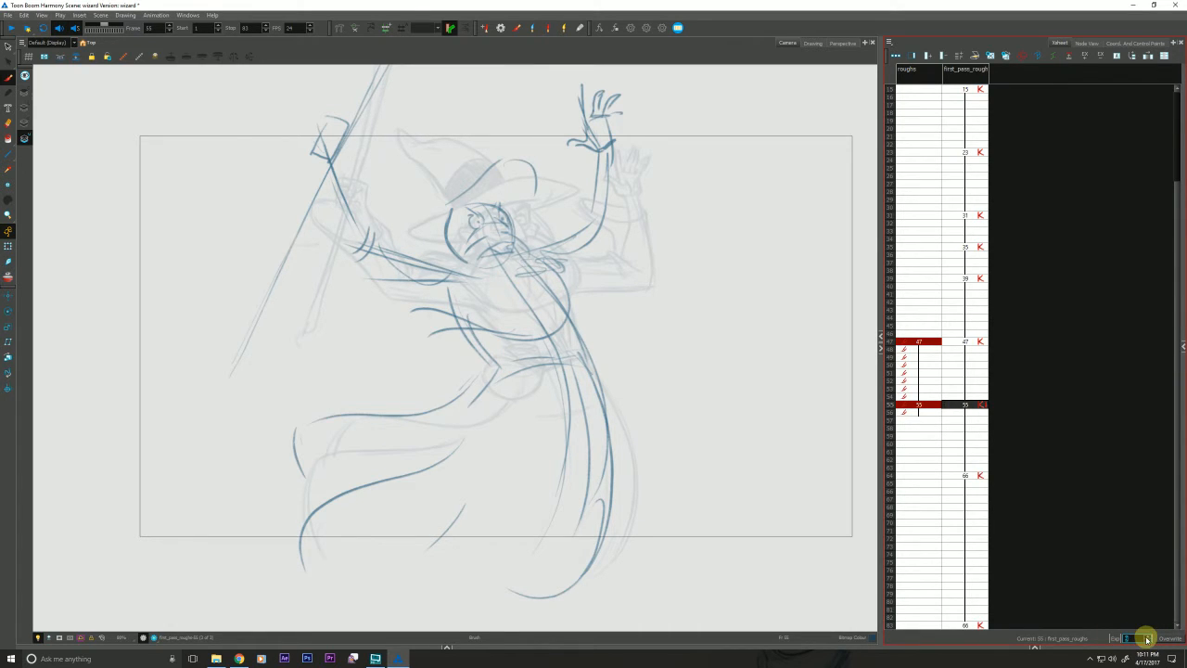
pyautogui.click(1147, 634)
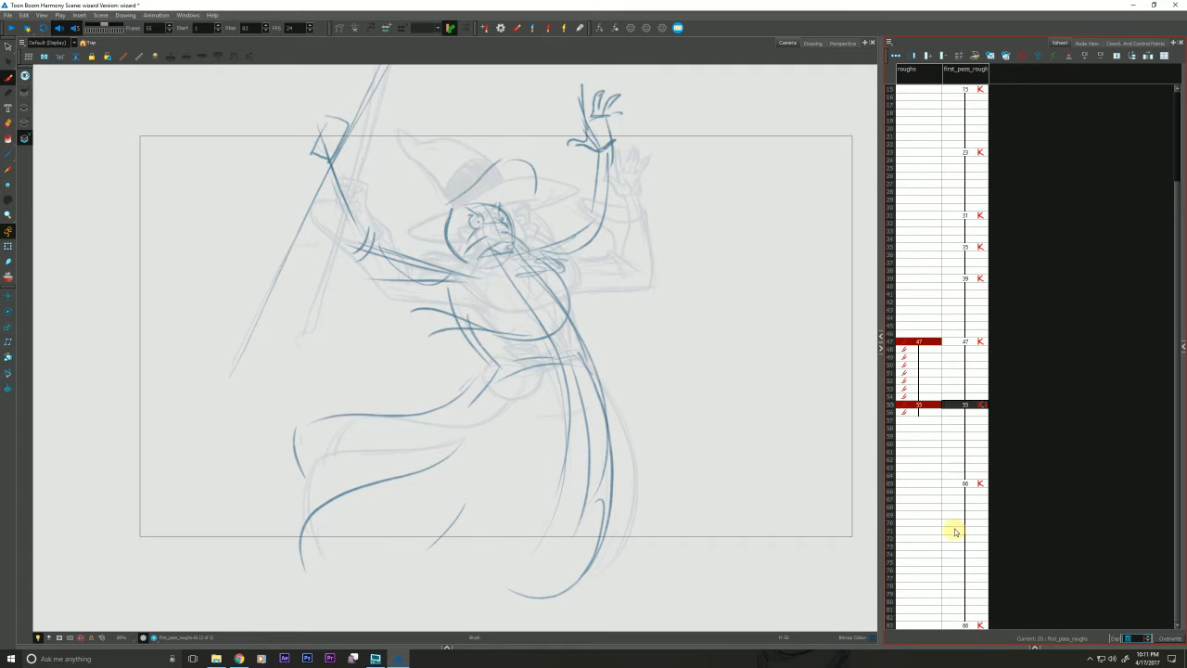
pyautogui.click(915, 485)
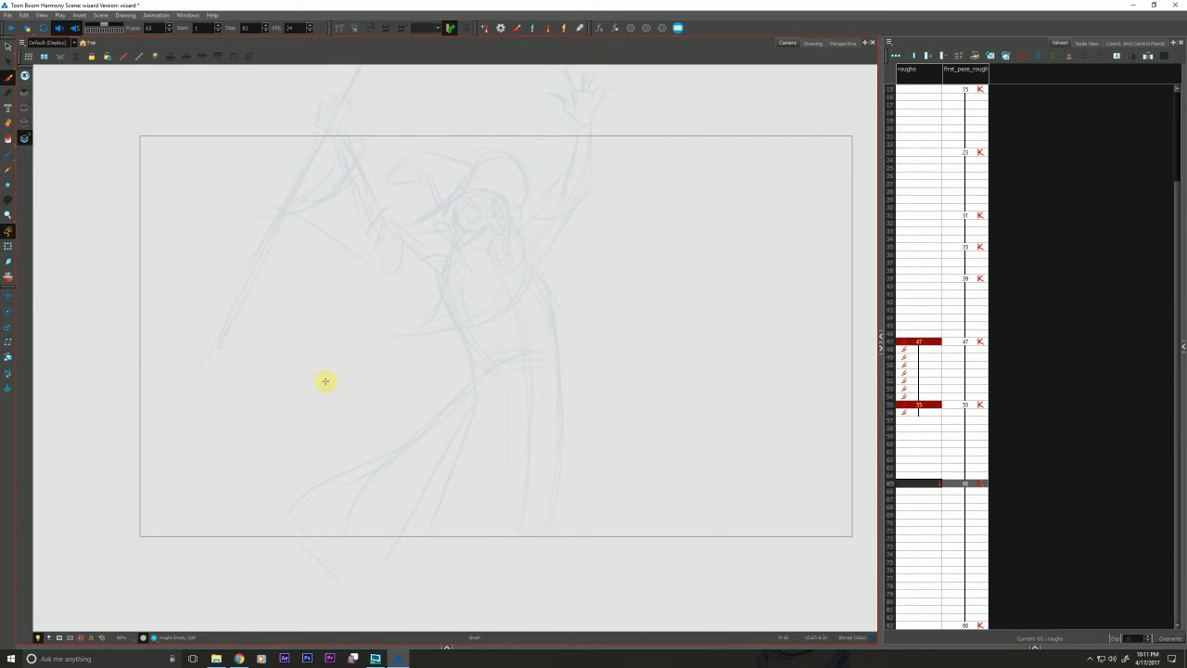
# Switch to the browser, play the Nekketsu Koukou Dodgeball bu: Soccer hen soundtrack on YouTube, and return to Toon Boom Harmony
pyautogui.click(235, 651)
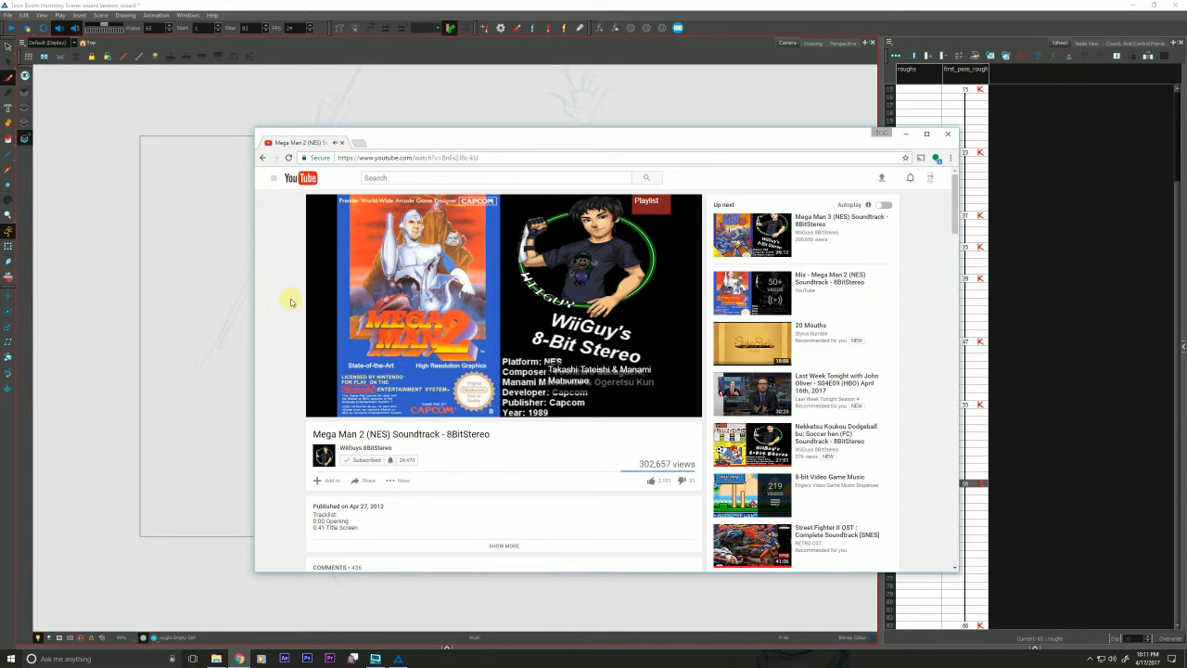
pyautogui.click(803, 432)
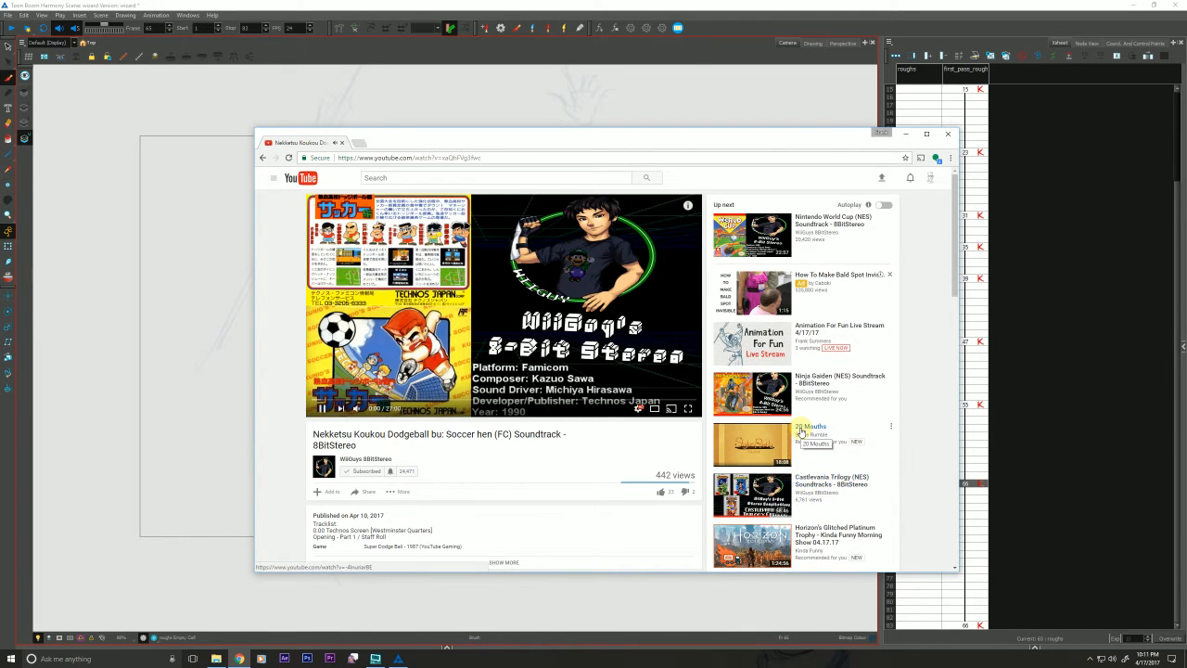
pyautogui.click(15, 468)
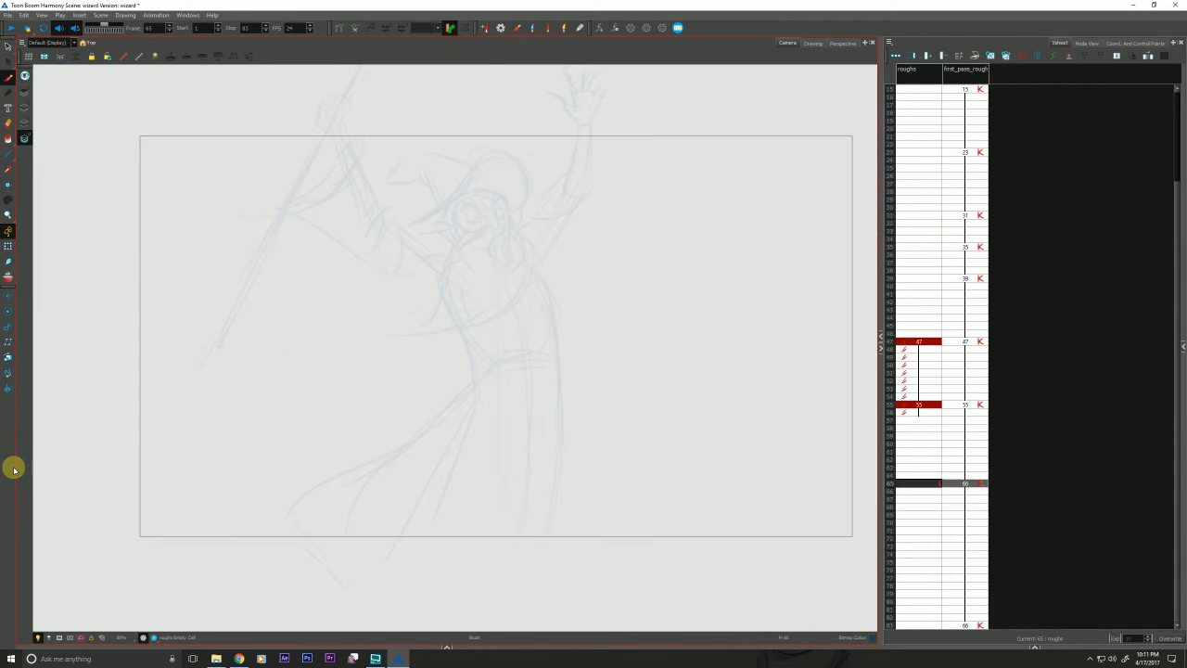
# Create an empty drawing in the roughs column at frame 65 and extend the exposure of drawing 55 through frame 64
pyautogui.click(8, 278)
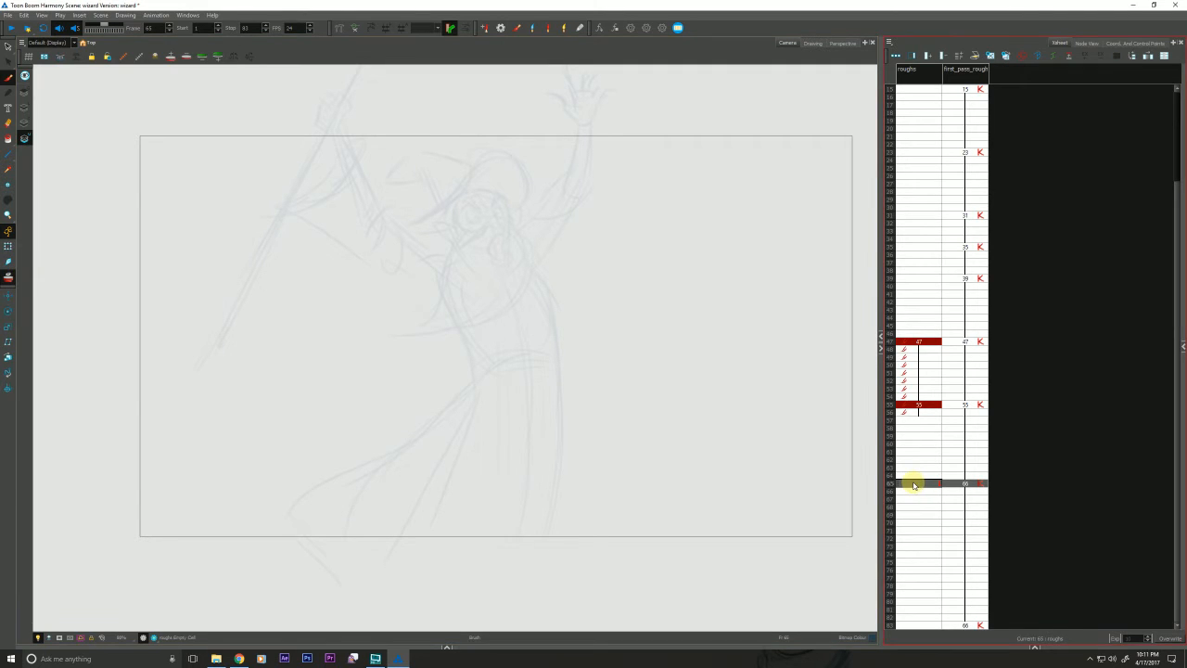
pyautogui.click(988, 57)
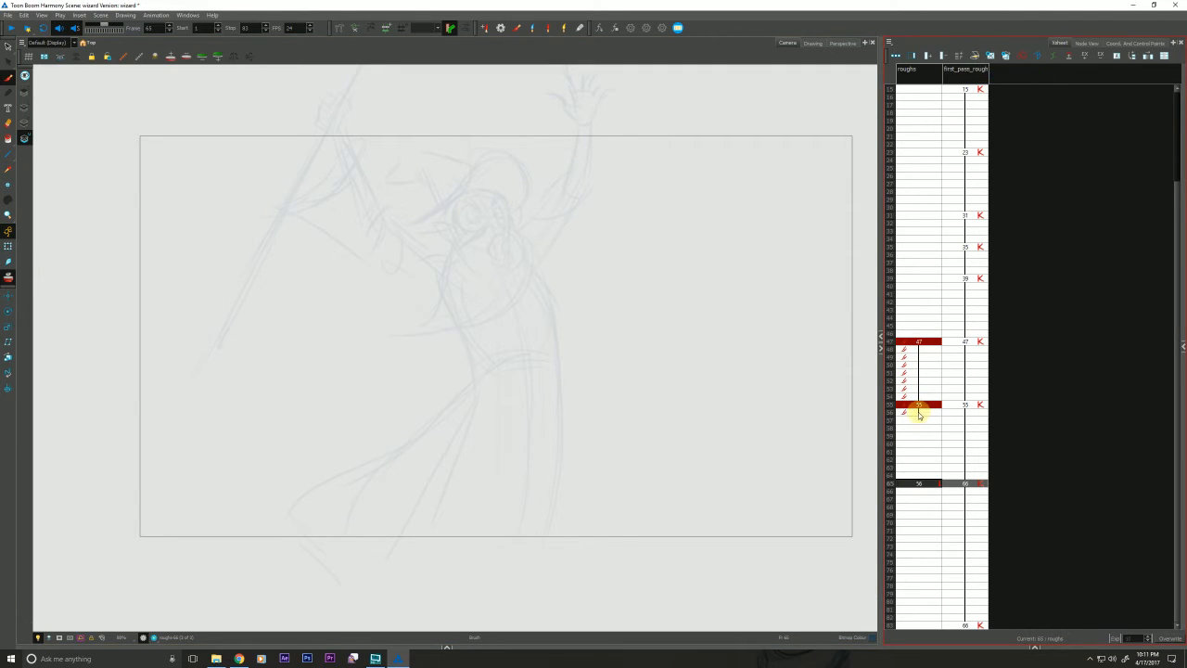
pyautogui.moveTo(918, 415); pyautogui.dragTo(933, 474)
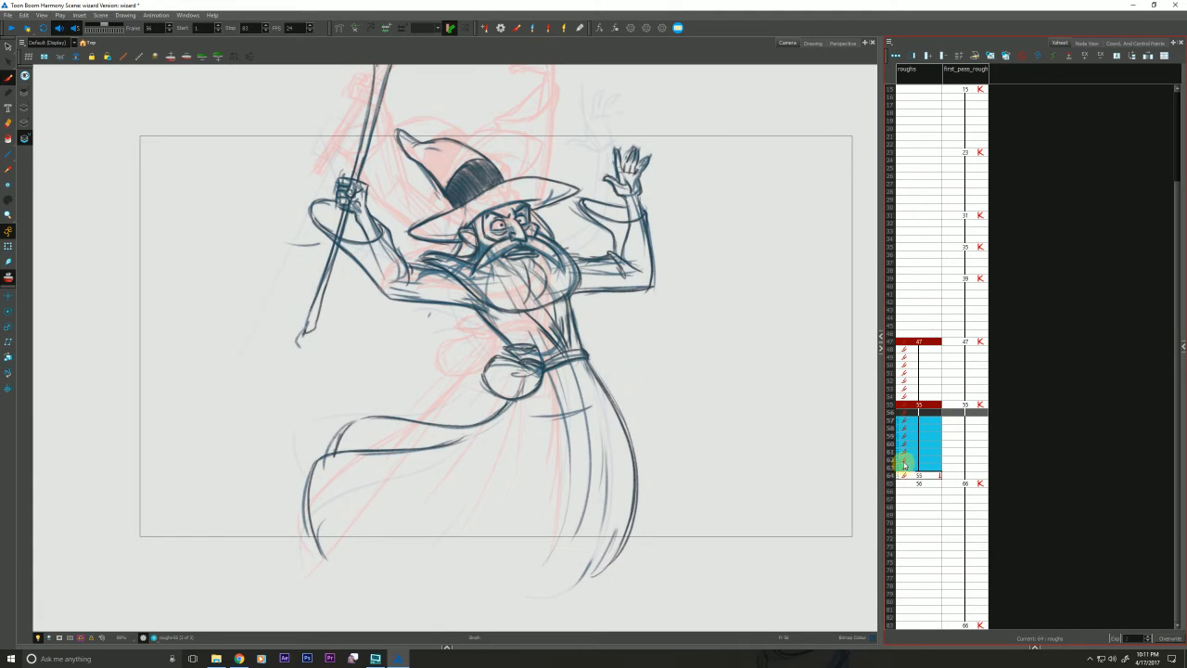
pyautogui.click(918, 485)
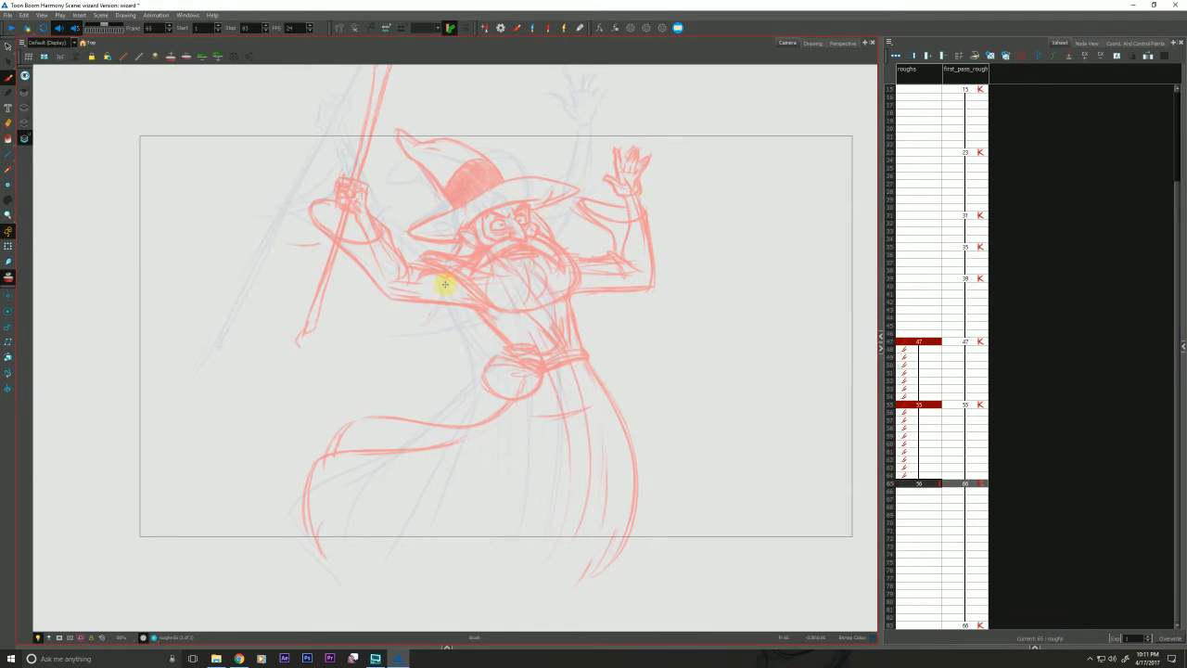
# Lower the onion skin opacity so drawing 55 shows only faintly behind the empty roughs drawing at frame 65
pyautogui.click(908, 489)
pyautogui.click(908, 483)
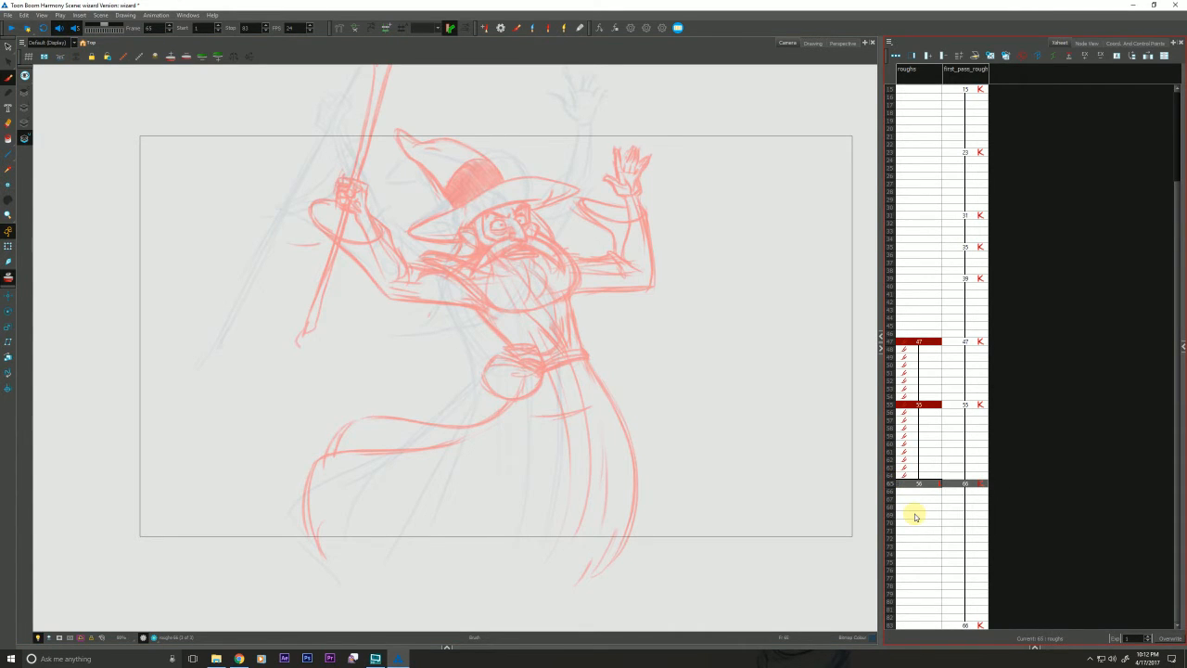
pyautogui.click(11, 280)
pyautogui.click(12, 281)
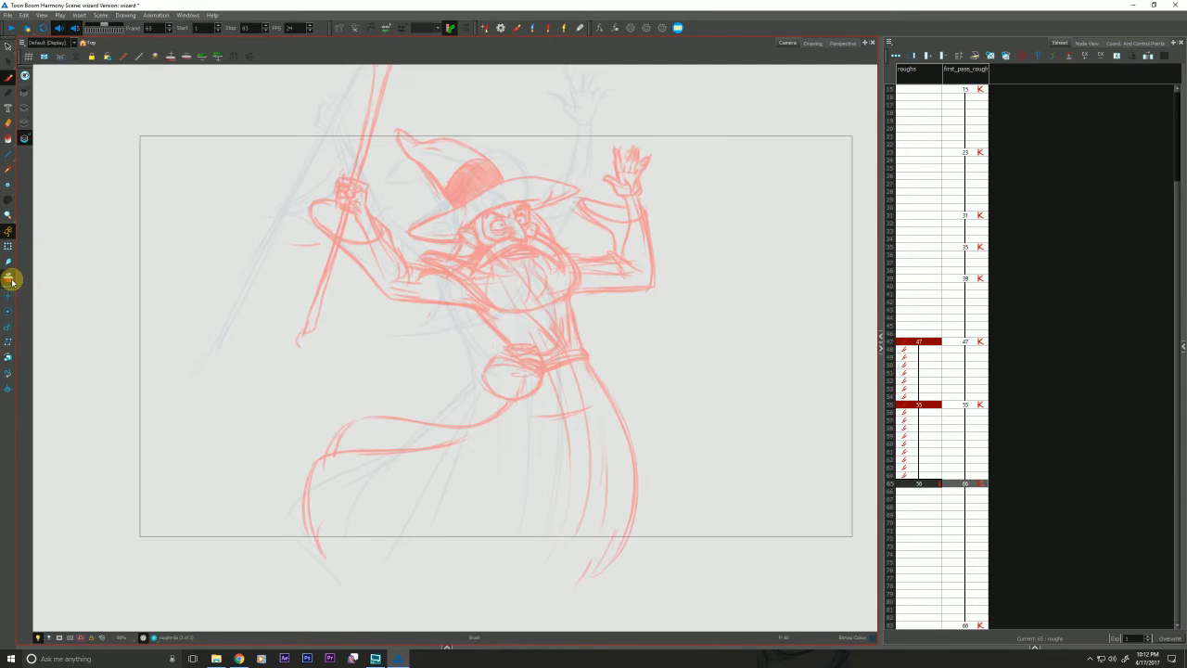
pyautogui.click(152, 57)
pyautogui.moveTo(614, 297); pyautogui.dragTo(612, 293)
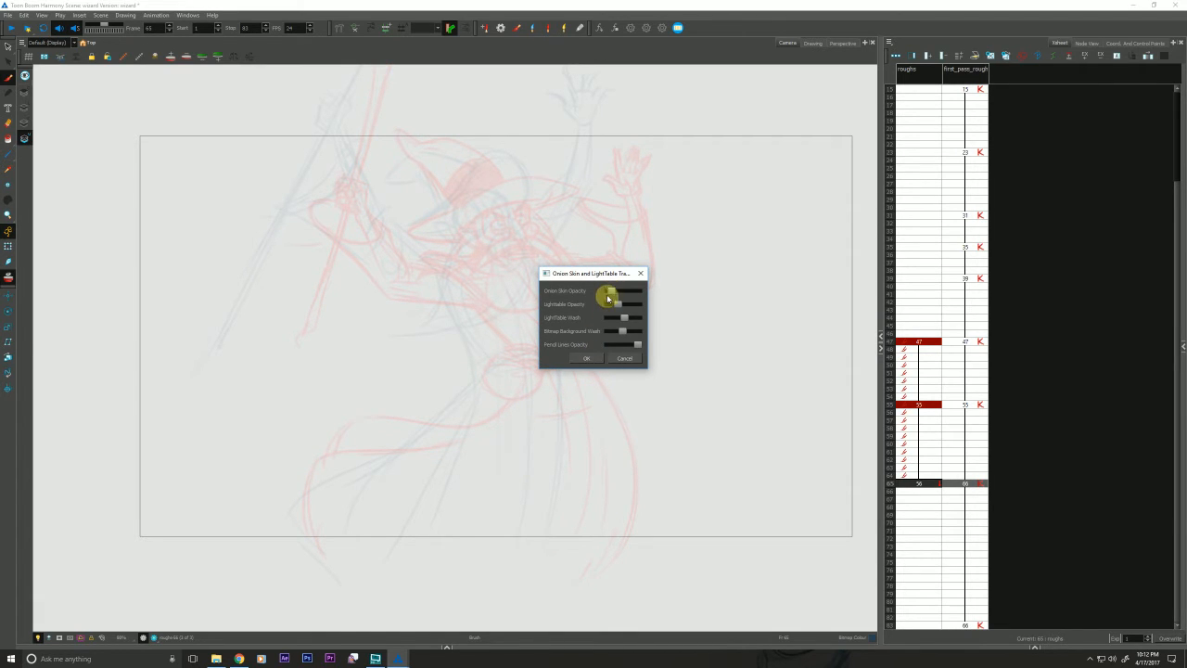
pyautogui.click(588, 359)
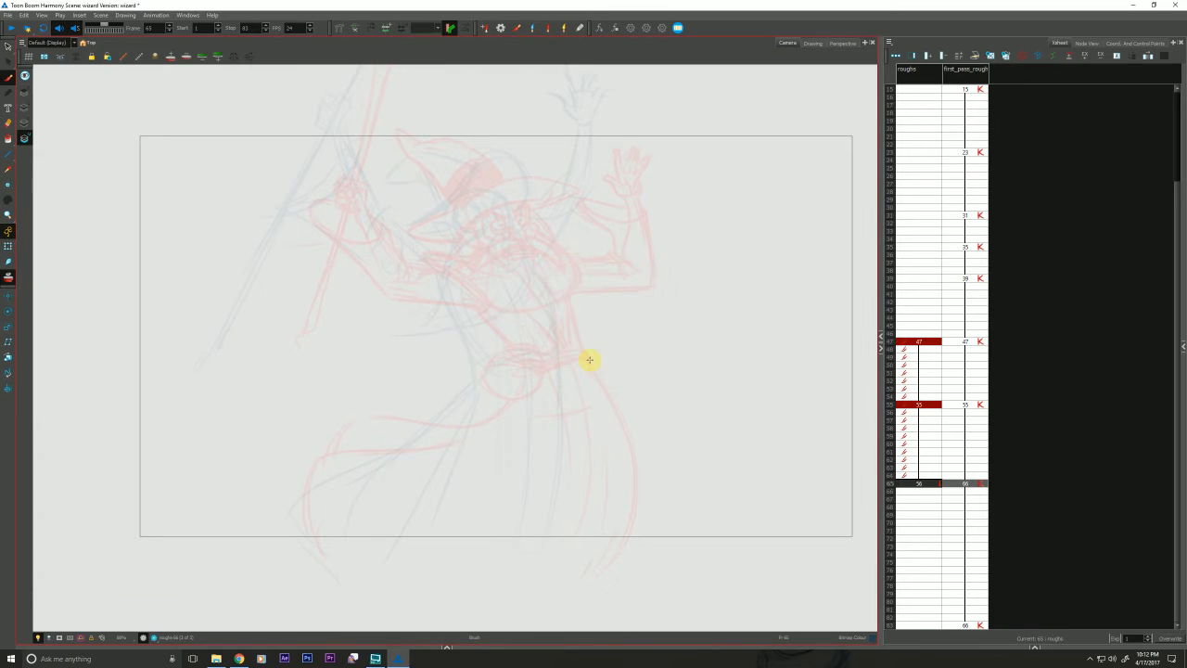
# Choose the swatch after black in the wizard palette and lower the opacity of Frank's animator pencil to about 60
pyautogui.scroll(1, 426, 275)
pyautogui.moveTo(393, 287); pyautogui.dragTo(374, 300)
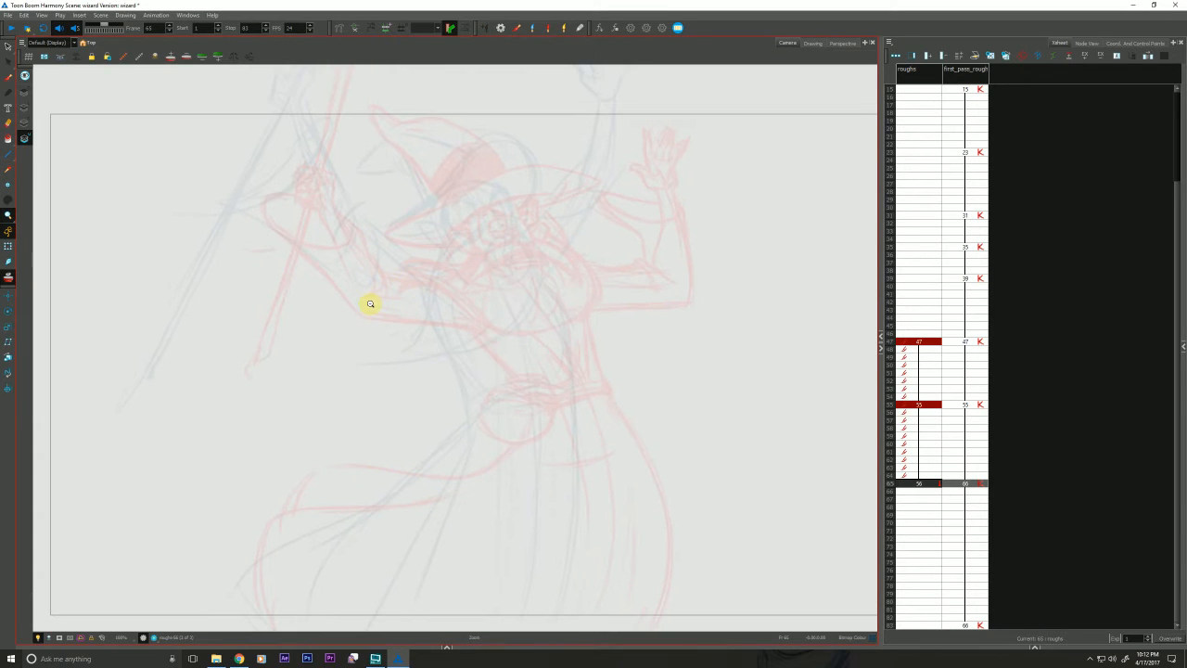
pyautogui.click(1034, 647)
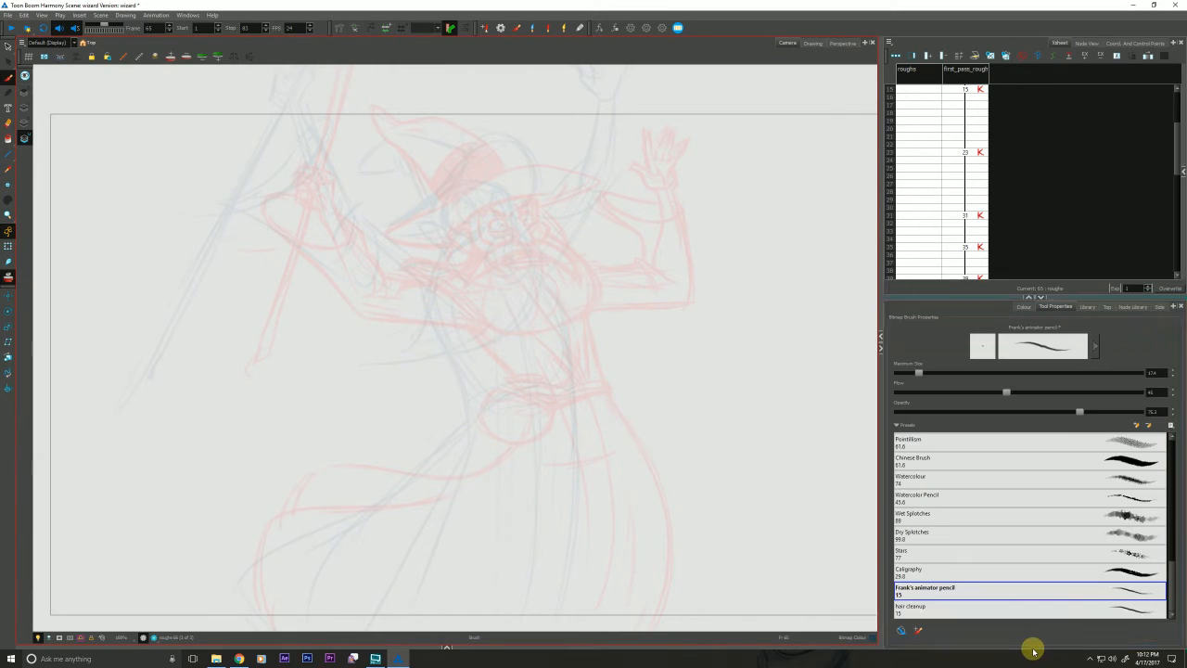
pyautogui.click(1024, 307)
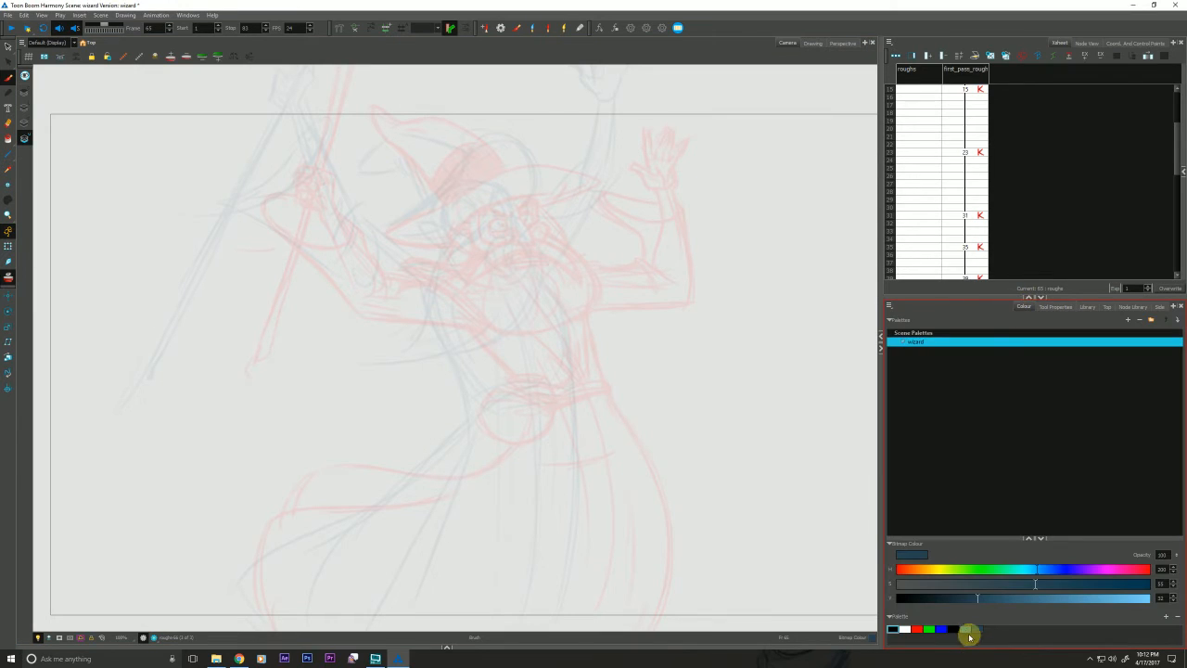
pyautogui.click(966, 628)
pyautogui.click(1054, 306)
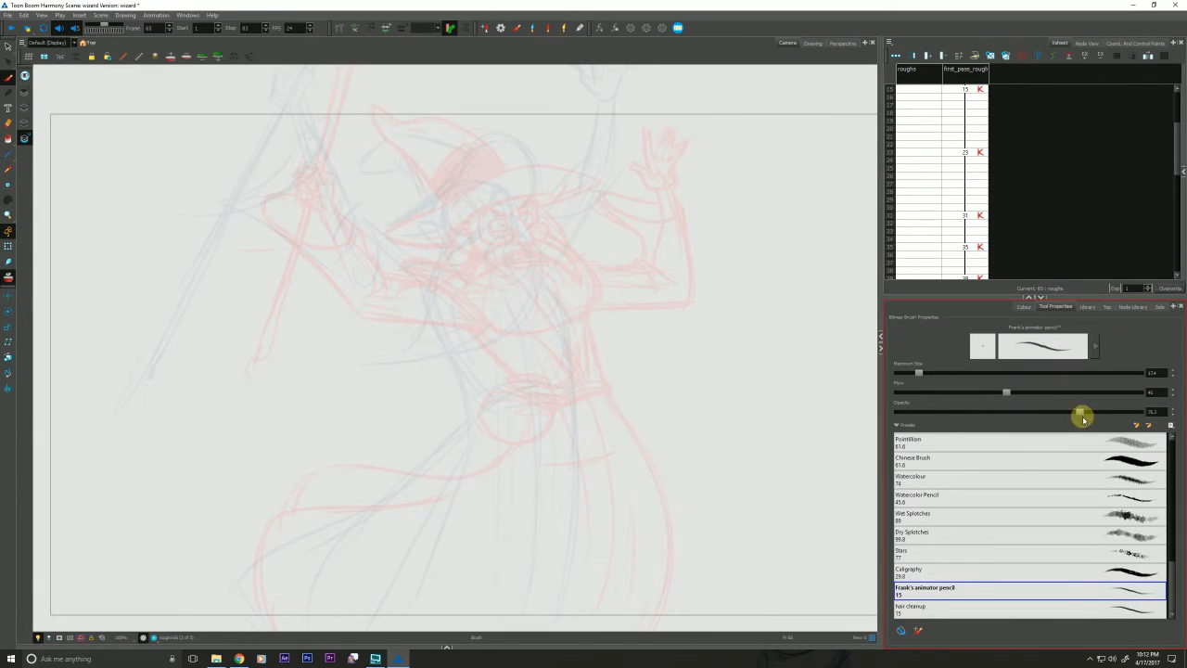
pyautogui.moveTo(1062, 417); pyautogui.dragTo(1043, 416)
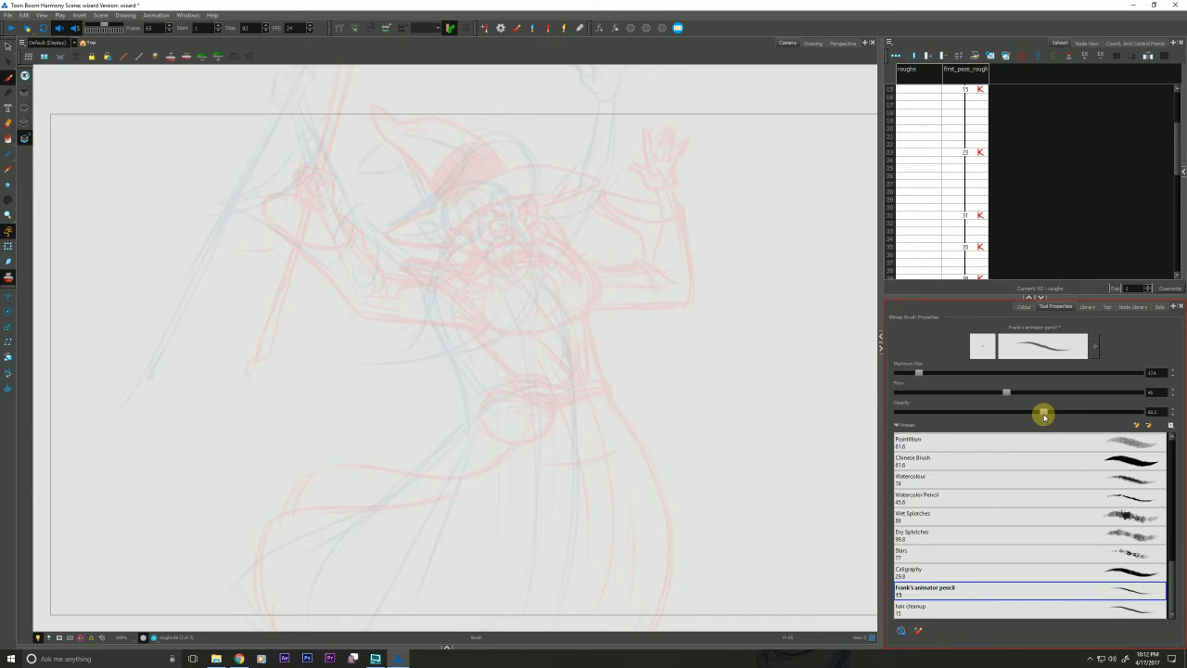
# Compare drawing 55 with the onion-skinned guides at frame 65 in the roughs column, ending on the empty drawing at frame 65
pyautogui.click(1037, 298)
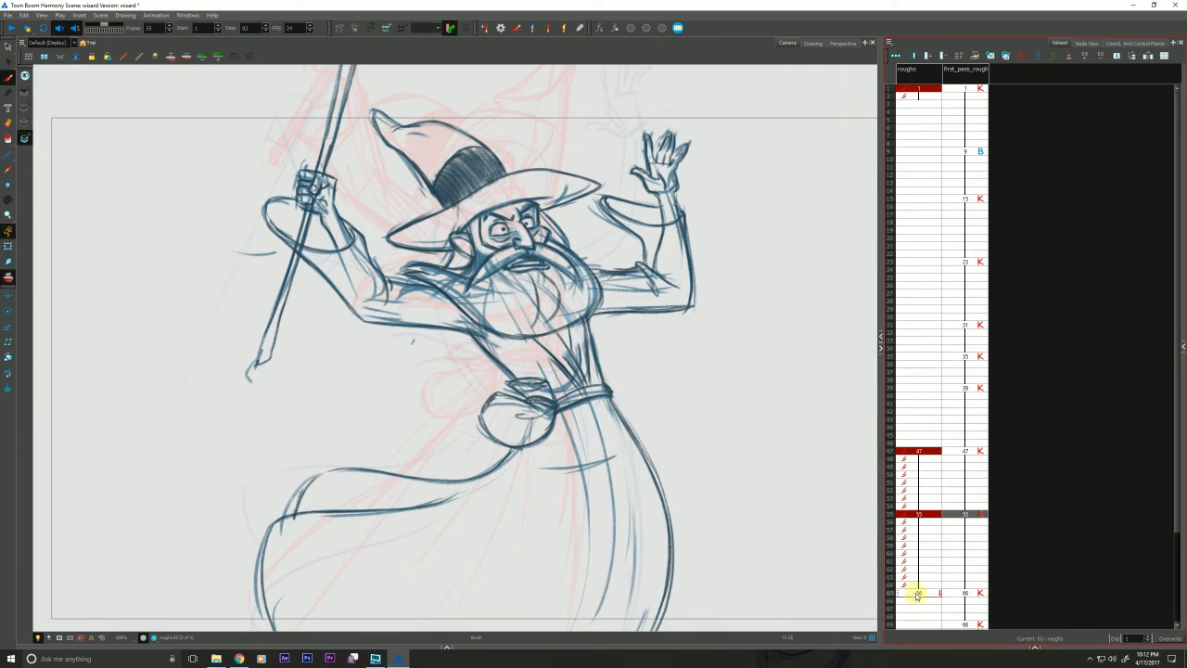
pyautogui.click(914, 600)
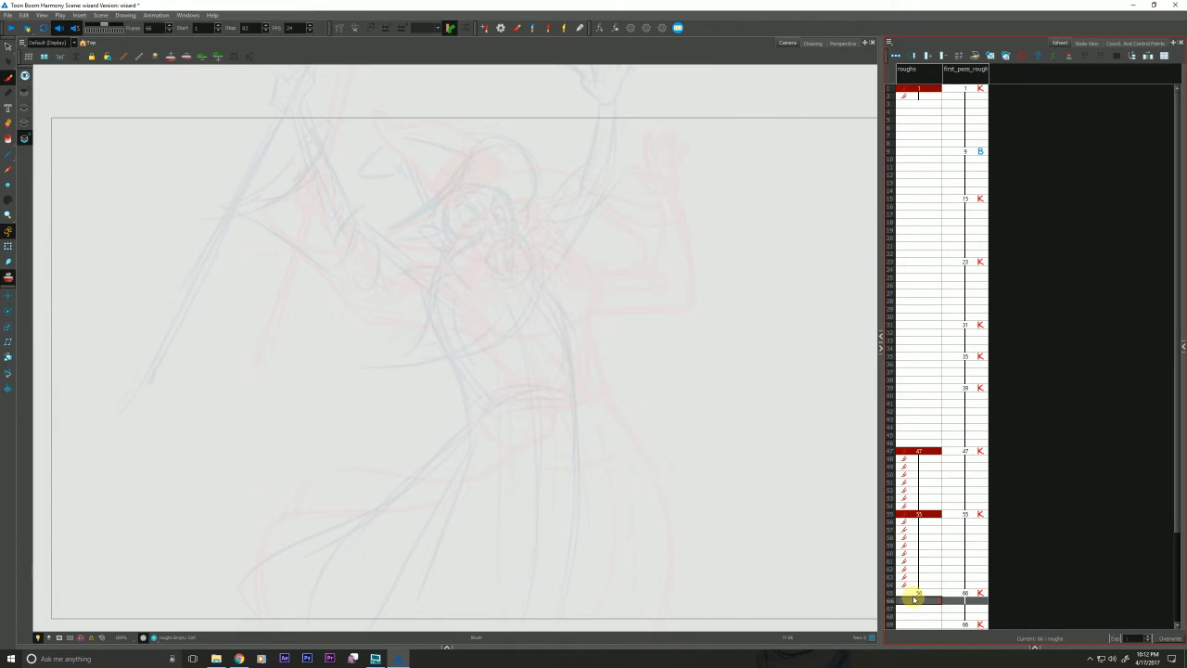
pyautogui.click(915, 593)
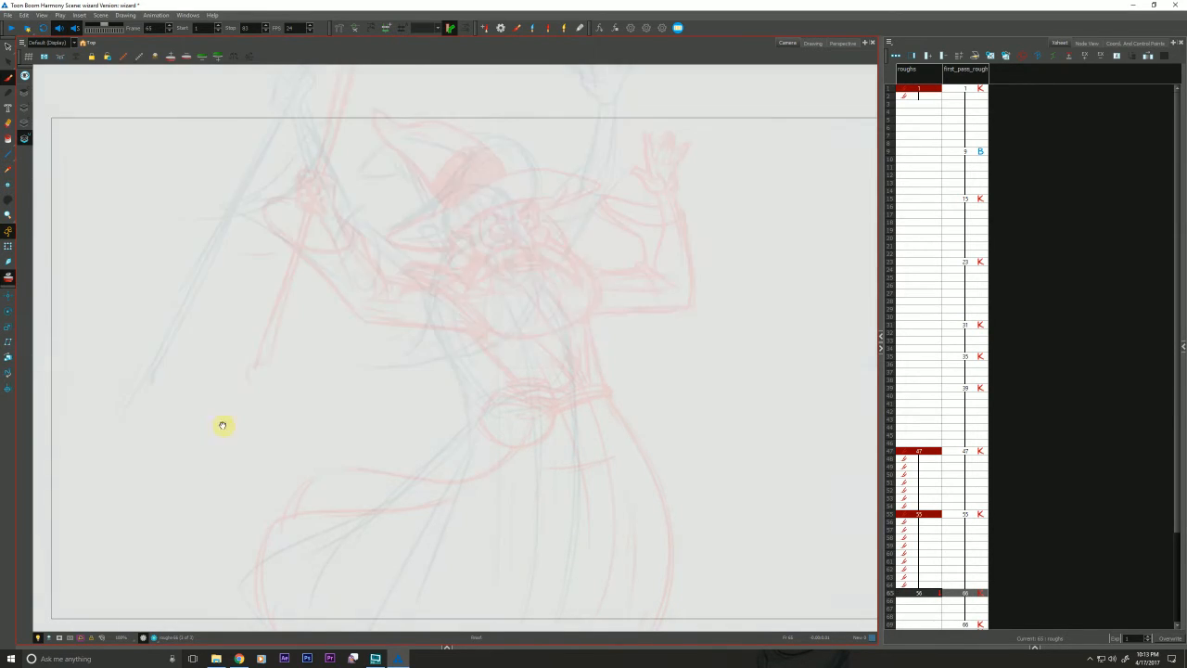
pyautogui.moveTo(224, 426); pyautogui.dragTo(342, 501)
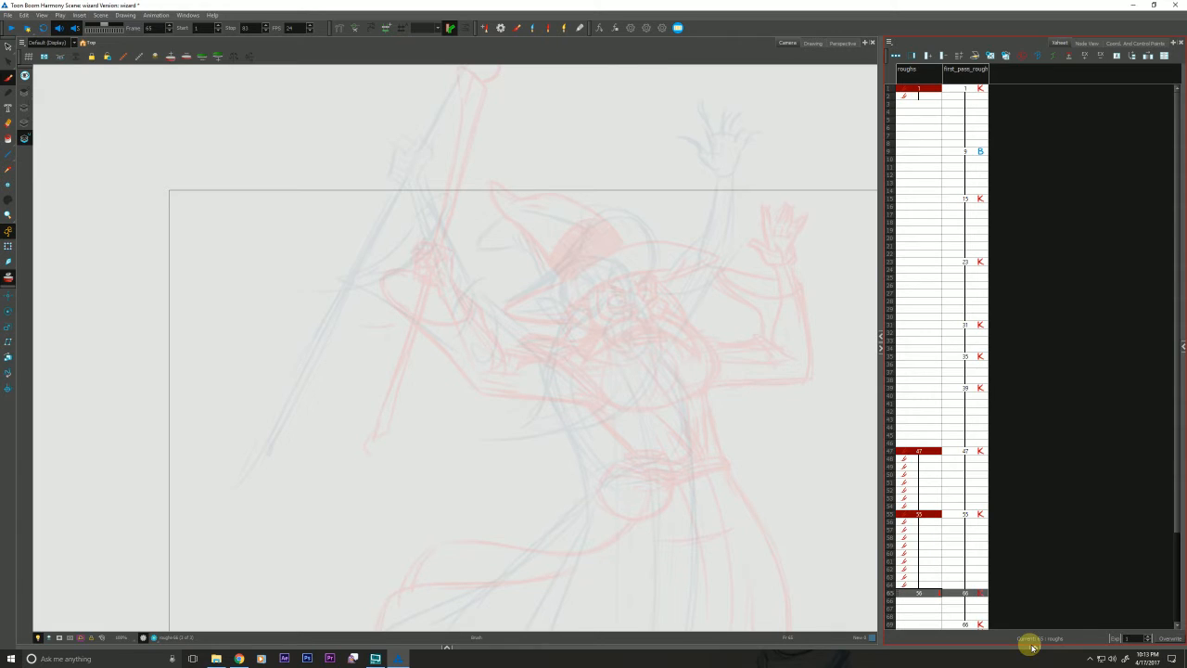
pyautogui.click(1032, 646)
pyautogui.moveTo(585, 467); pyautogui.dragTo(535, 447)
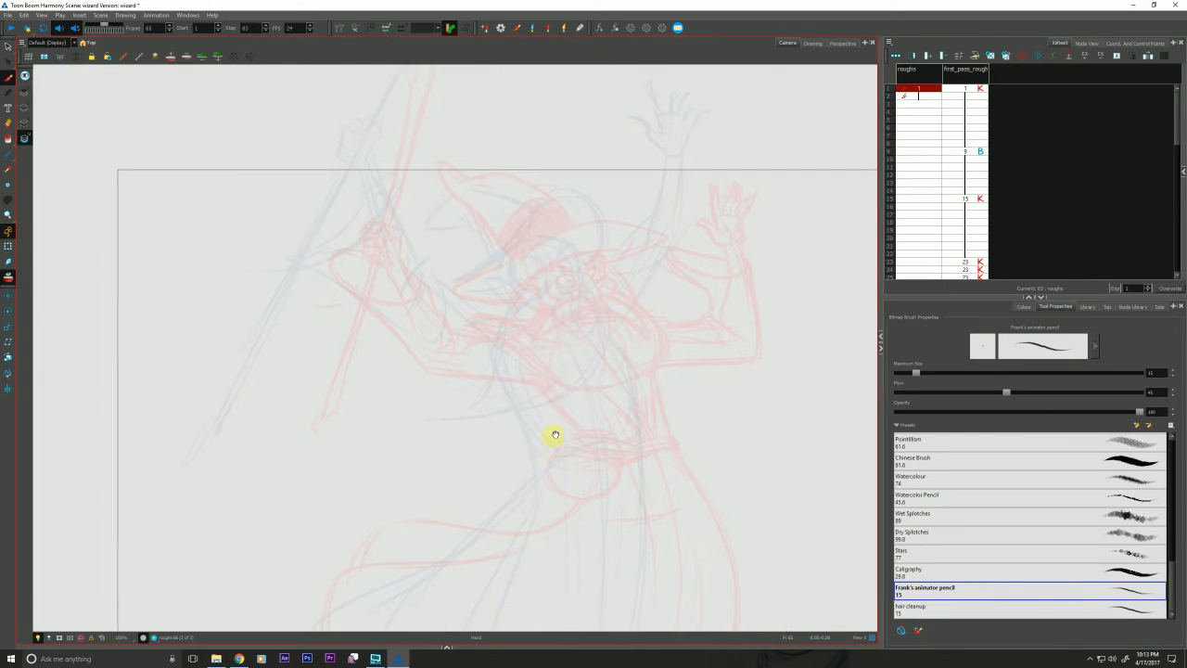
pyautogui.click(809, 45)
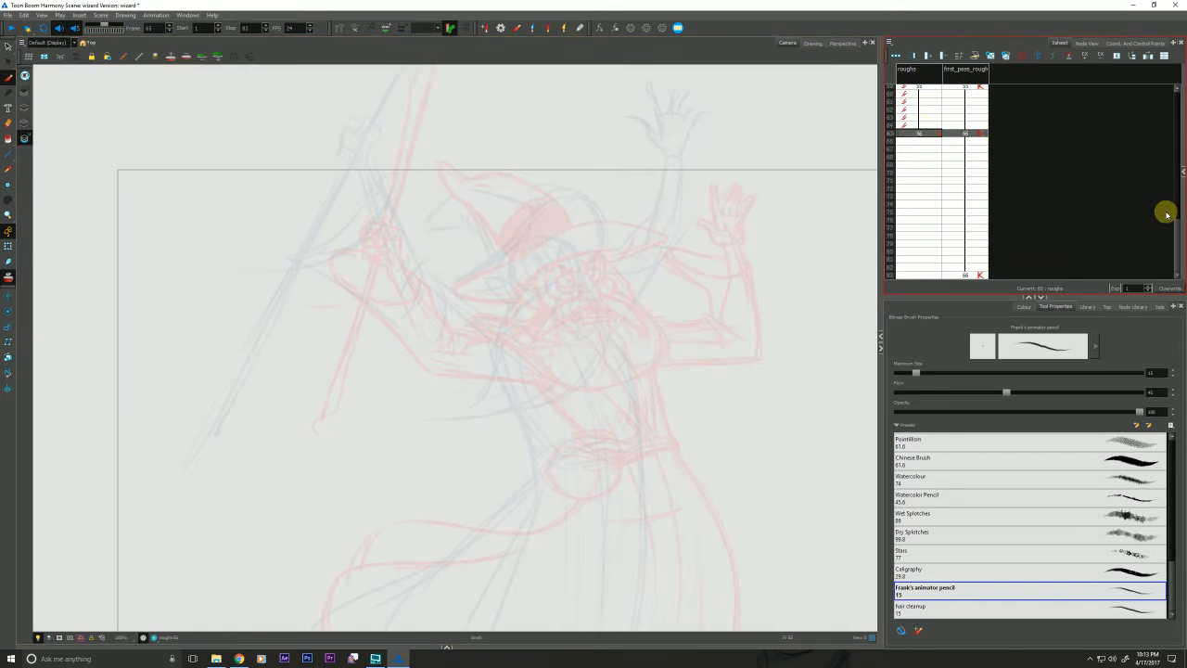
pyautogui.click(916, 133)
pyautogui.click(911, 126)
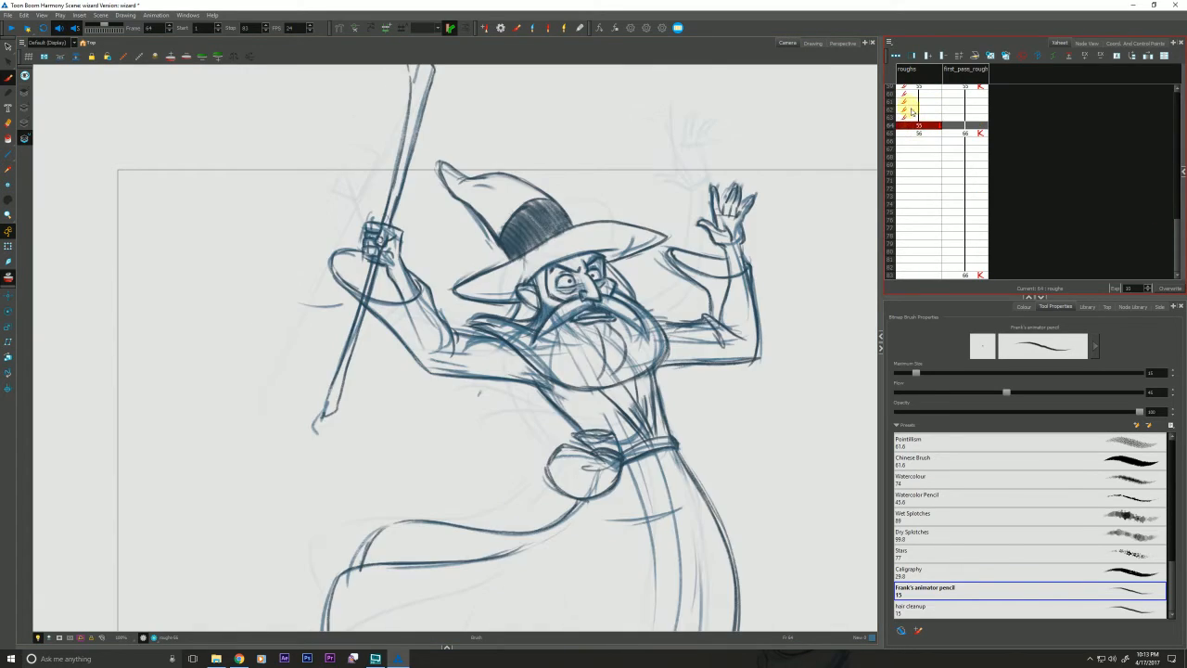
pyautogui.click(916, 133)
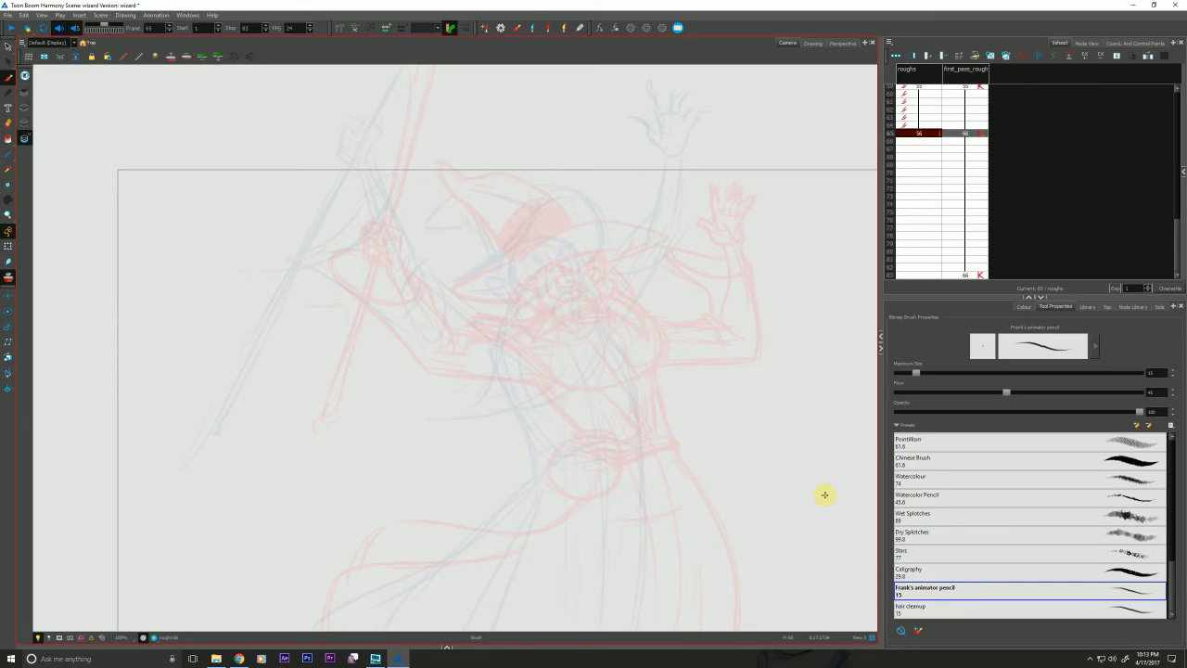
# Set Frank's animator pencil to about 58 opacity and a maximum size of about 20
pyautogui.moveTo(1139, 411); pyautogui.dragTo(1037, 414)
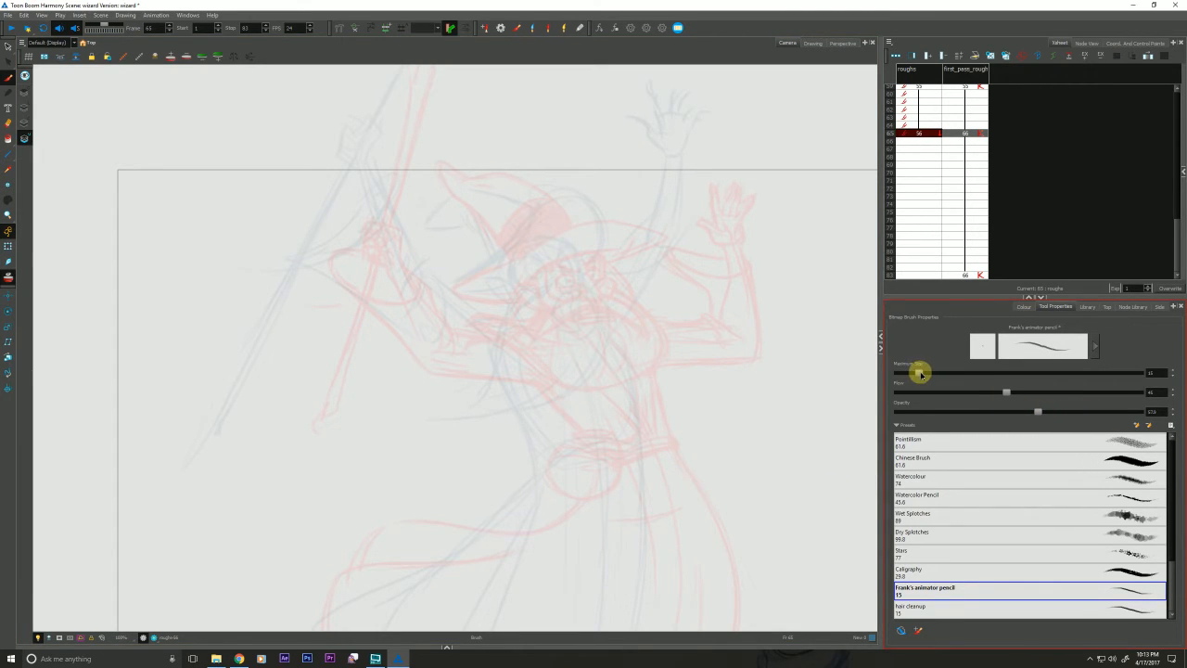
pyautogui.moveTo(918, 373); pyautogui.dragTo(922, 371)
pyautogui.moveTo(851, 402)
pyautogui.mouseDown()
pyautogui.moveTo(821, 447)
pyautogui.moveTo(826, 417)
pyautogui.moveTo(851, 399)
pyautogui.mouseUp()
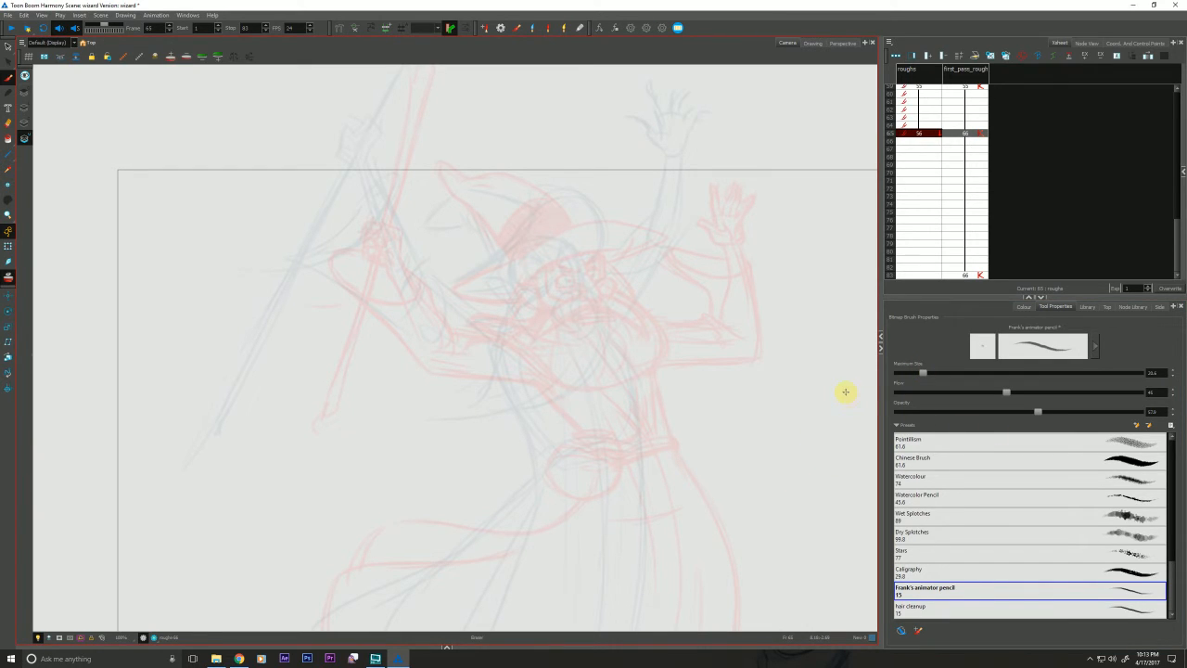
# Block in the wizard's construction at frame 65 with a head circle, a curved line of action, and a torso oval with waistline
pyautogui.moveTo(555, 243)
pyautogui.mouseDown()
pyautogui.moveTo(568, 247)
pyautogui.moveTo(541, 239)
pyautogui.mouseUp()
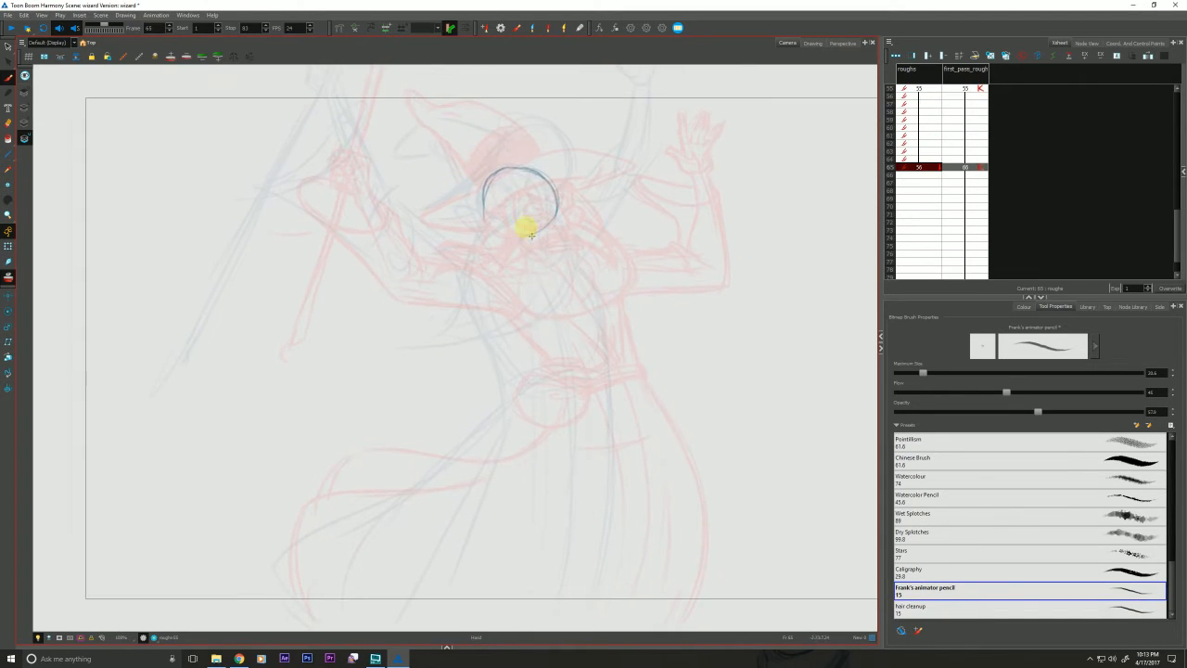
pyautogui.moveTo(515, 194)
pyautogui.mouseDown()
pyautogui.moveTo(575, 456)
pyautogui.moveTo(558, 597)
pyautogui.mouseUp()
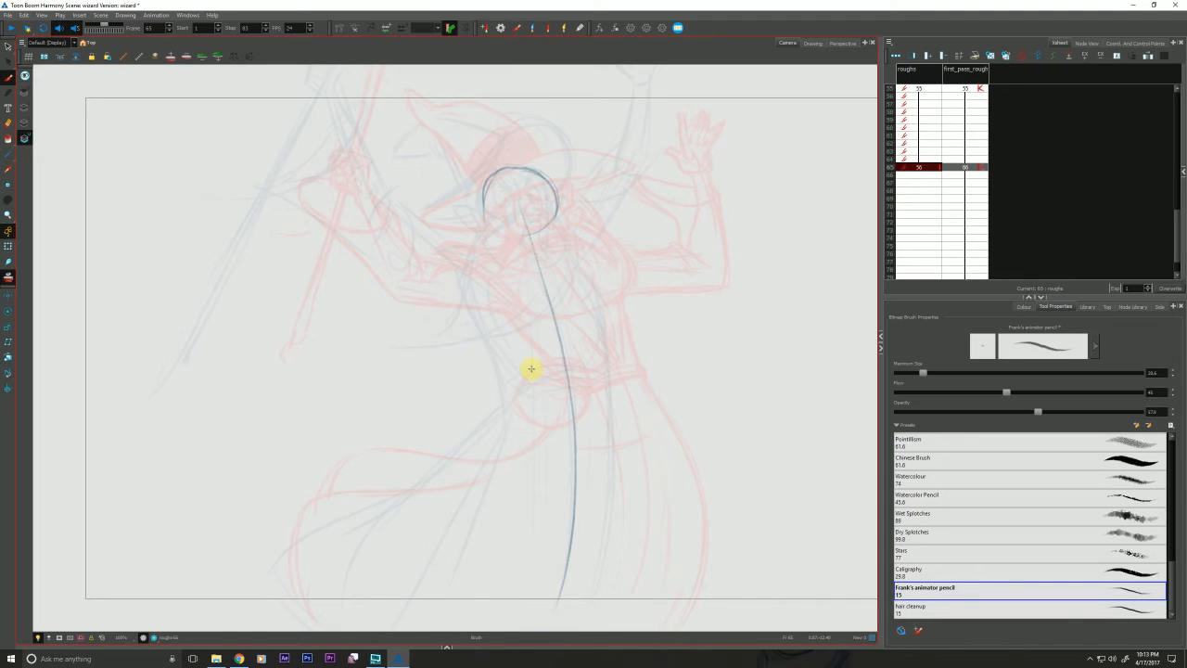
pyautogui.moveTo(583, 329)
pyautogui.mouseDown()
pyautogui.moveTo(538, 260)
pyautogui.moveTo(498, 281)
pyautogui.moveTo(498, 328)
pyautogui.moveTo(533, 369)
pyautogui.mouseUp()
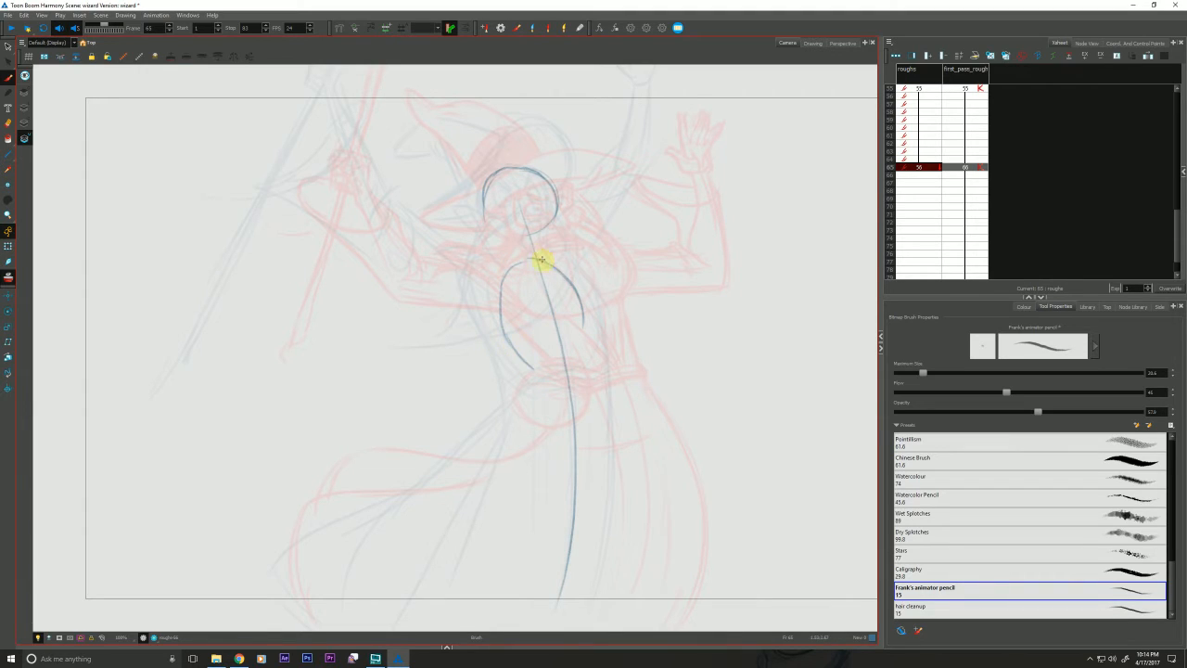
pyautogui.moveTo(576, 299)
pyautogui.mouseDown()
pyautogui.moveTo(584, 345)
pyautogui.moveTo(540, 350)
pyautogui.mouseUp()
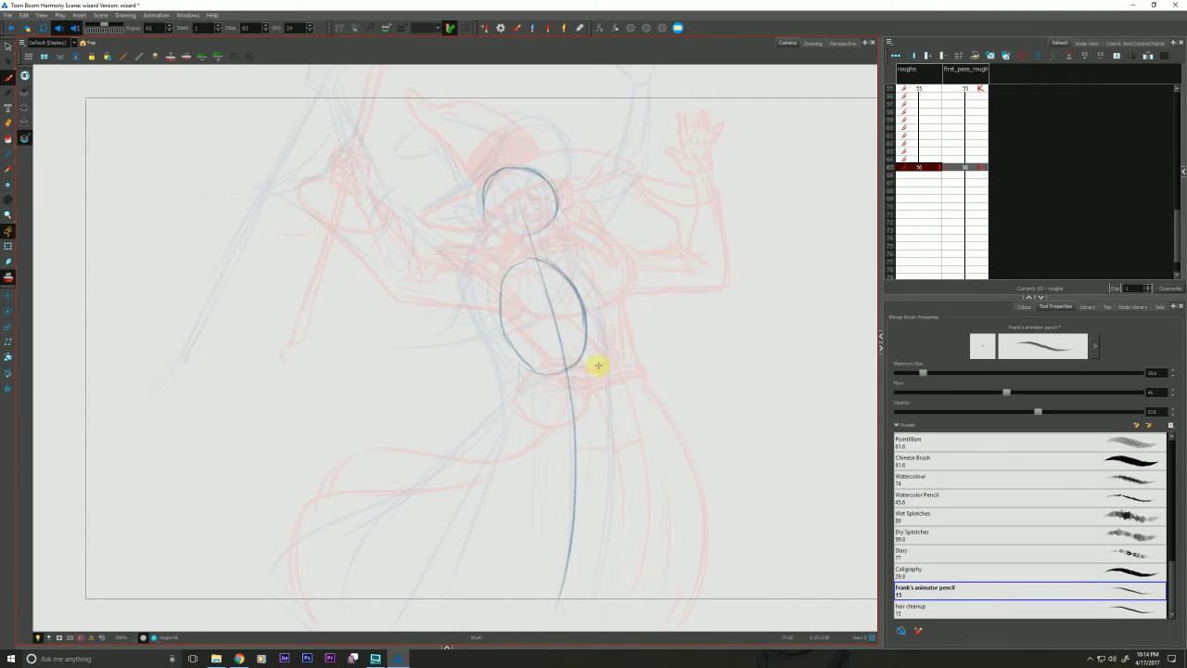
pyautogui.moveTo(597, 362); pyautogui.dragTo(526, 367)
pyautogui.moveTo(603, 369); pyautogui.dragTo(543, 371)
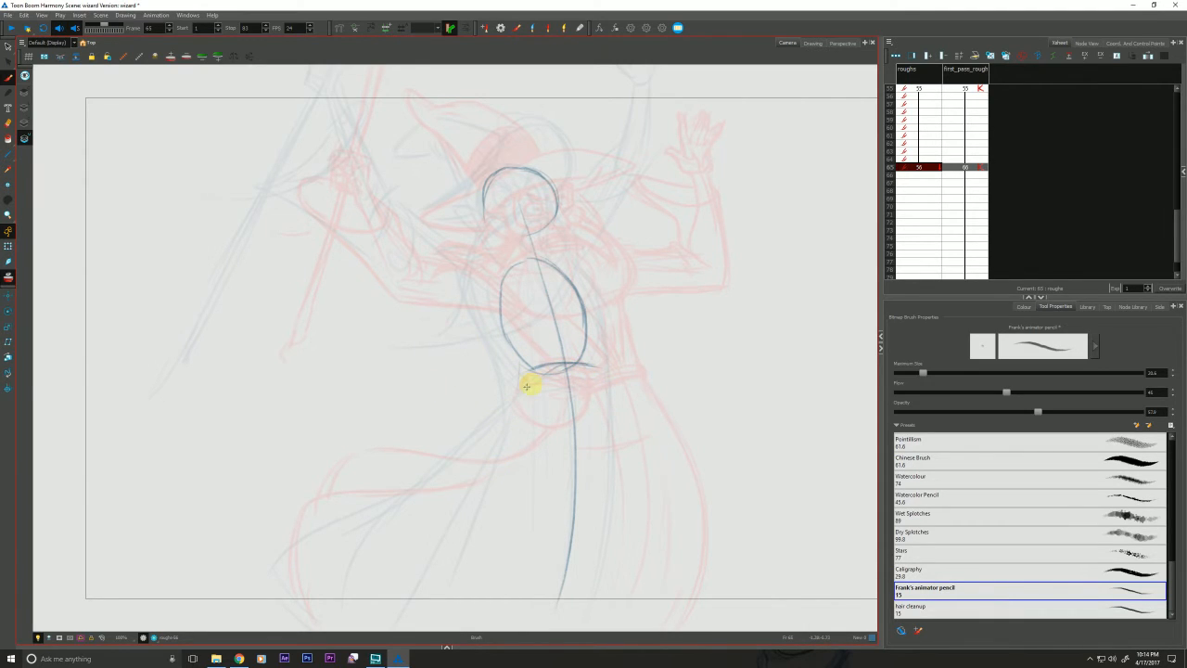
# Compare the new construction sketch at frame 65 with first-pass rough drawing 66 by switching between the two columns
pyautogui.moveTo(413, 234); pyautogui.dragTo(402, 258)
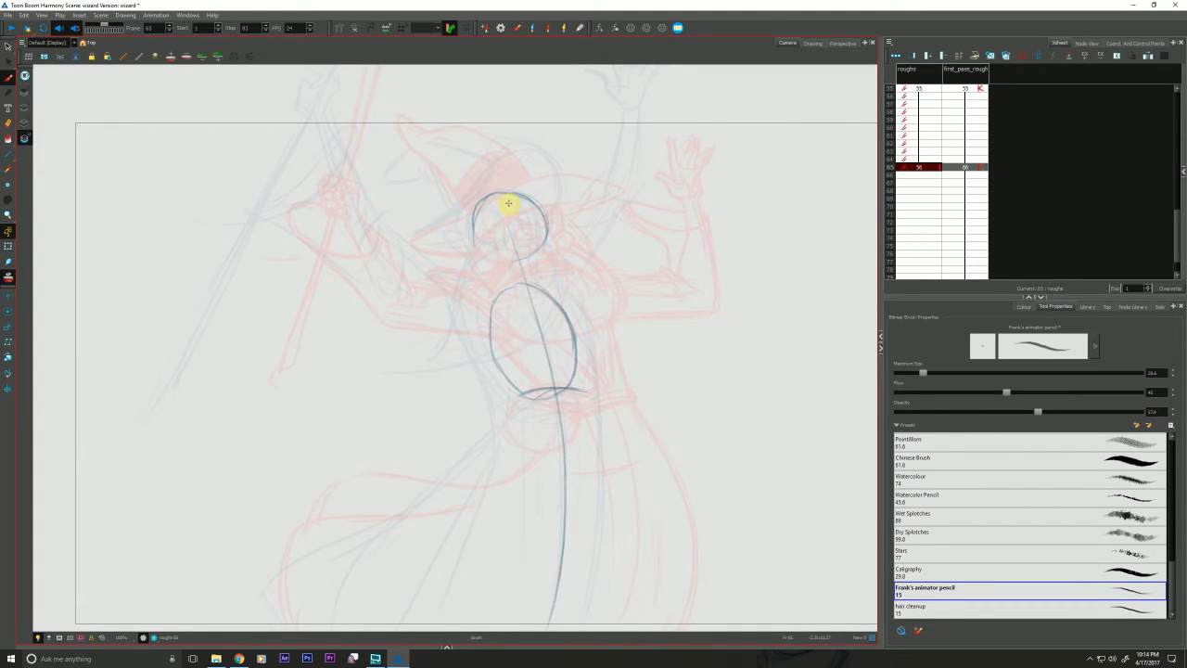
pyautogui.click(960, 168)
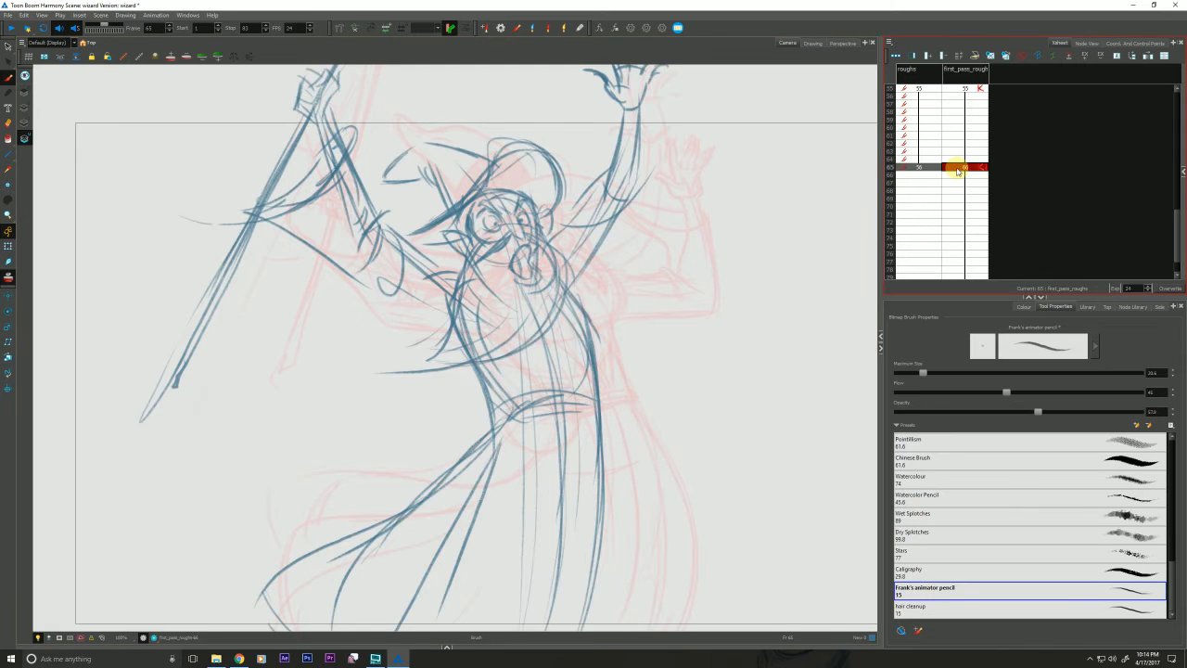
pyautogui.click(926, 167)
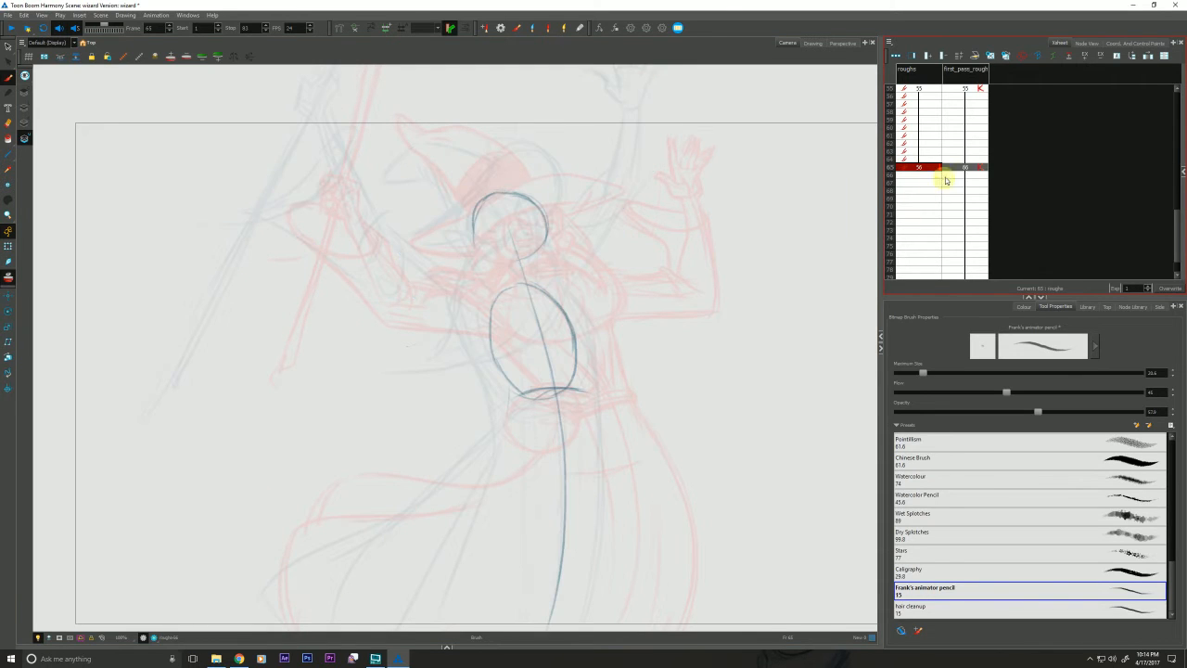
pyautogui.click(963, 169)
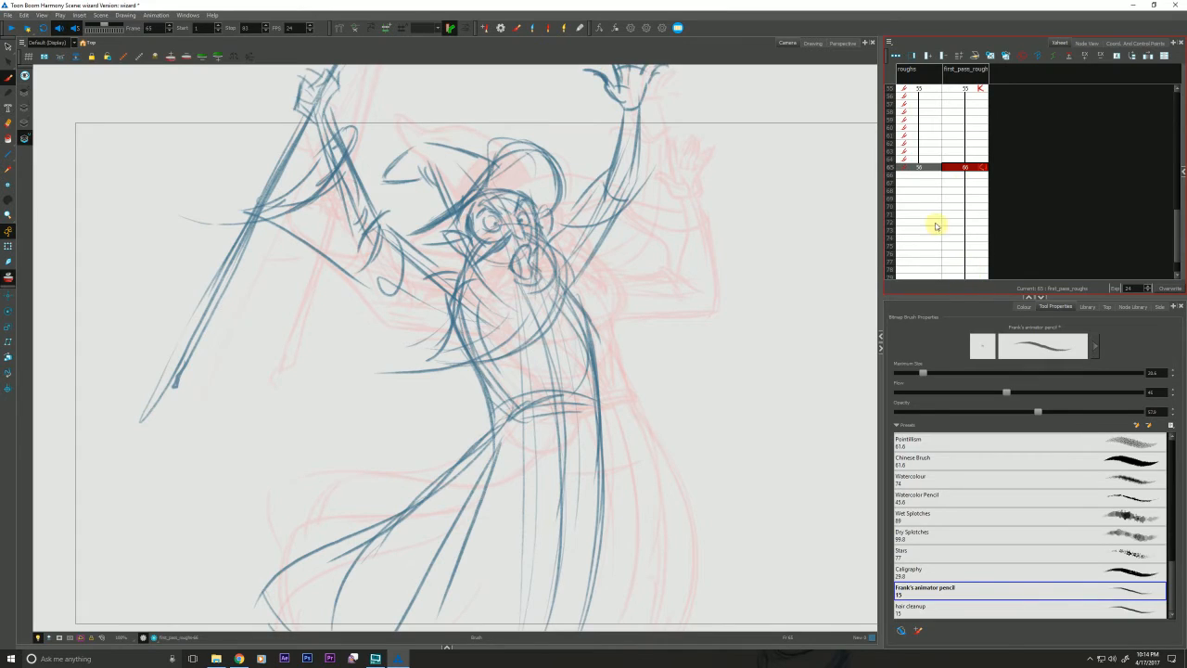
# Restate the head circle at frame 65 in the roughs column and add a tapered jaw, curved eye line and face centre line
pyautogui.click(911, 167)
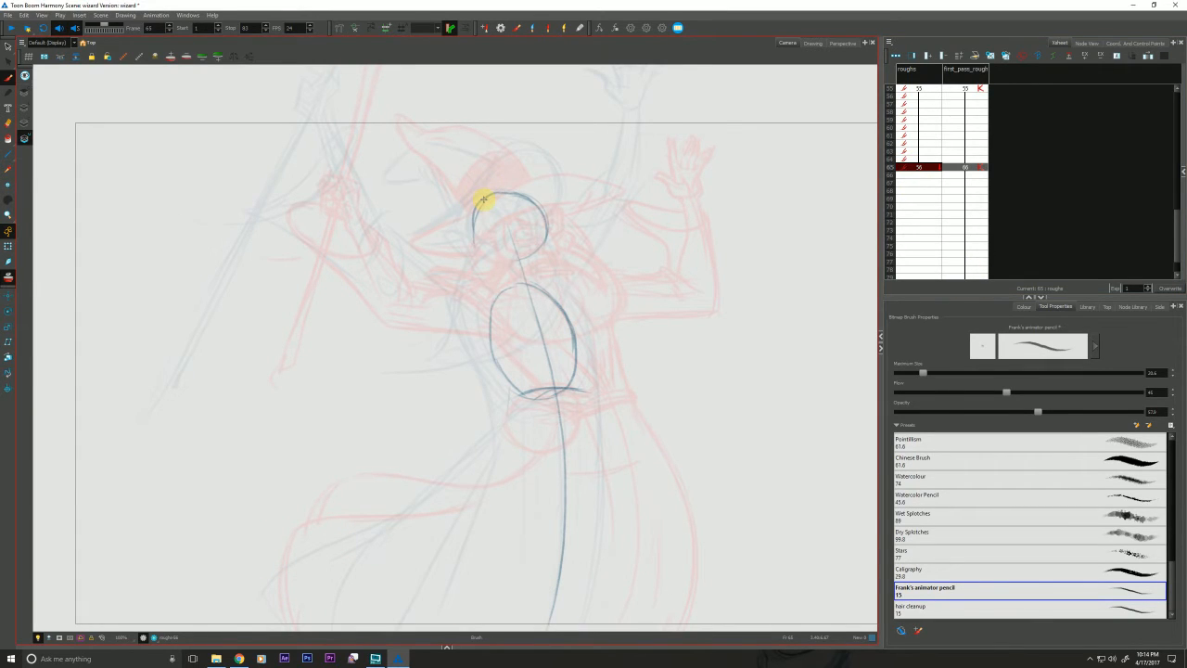
pyautogui.moveTo(483, 199)
pyautogui.mouseDown()
pyautogui.moveTo(501, 191)
pyautogui.moveTo(517, 244)
pyautogui.mouseUp()
pyautogui.press('f')
pyautogui.press('g')
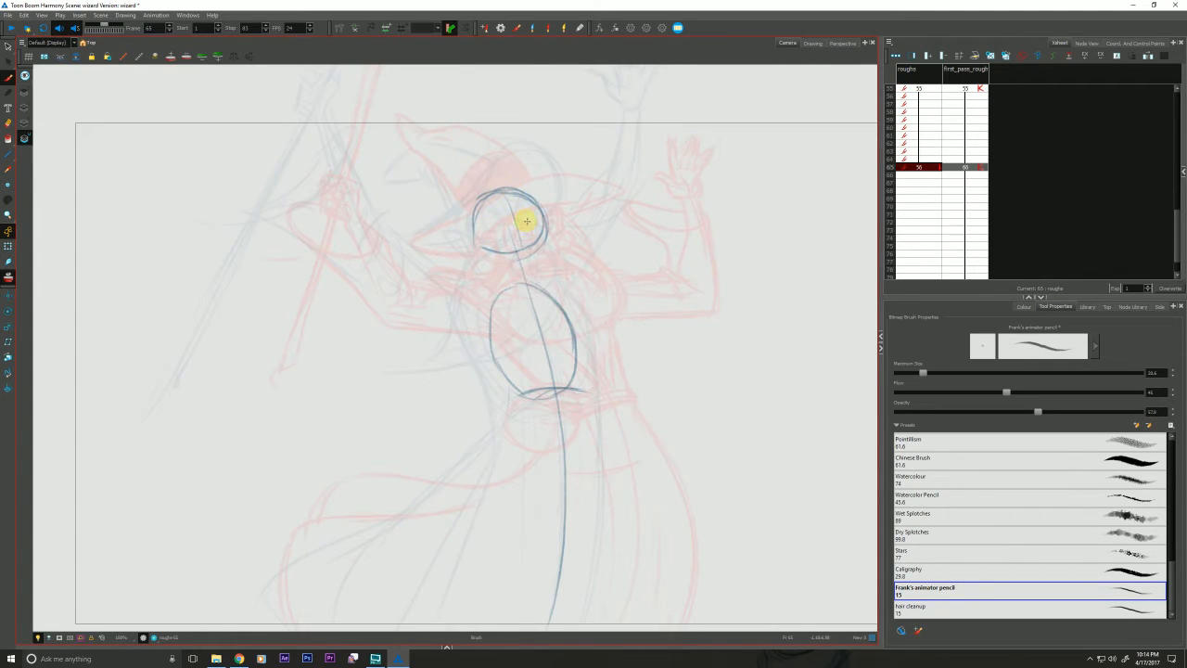
pyautogui.moveTo(477, 232)
pyautogui.mouseDown()
pyautogui.moveTo(543, 219)
pyautogui.moveTo(538, 288)
pyautogui.mouseUp()
pyautogui.moveTo(485, 255); pyautogui.dragTo(505, 283)
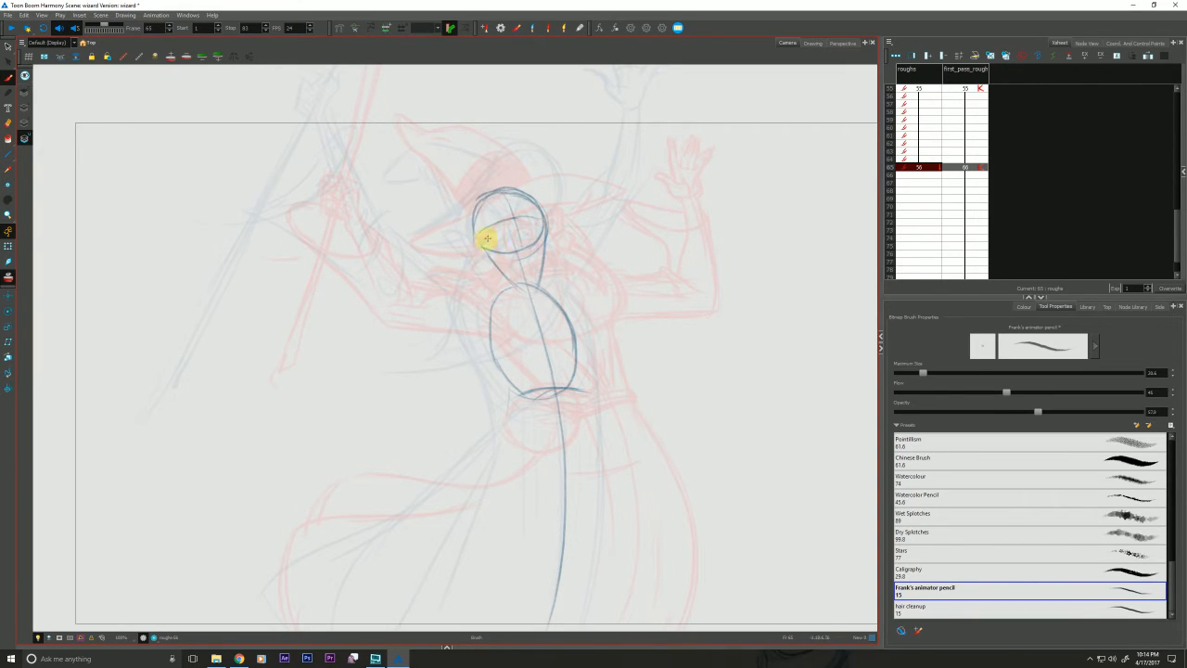
pyautogui.moveTo(516, 222); pyautogui.dragTo(532, 282)
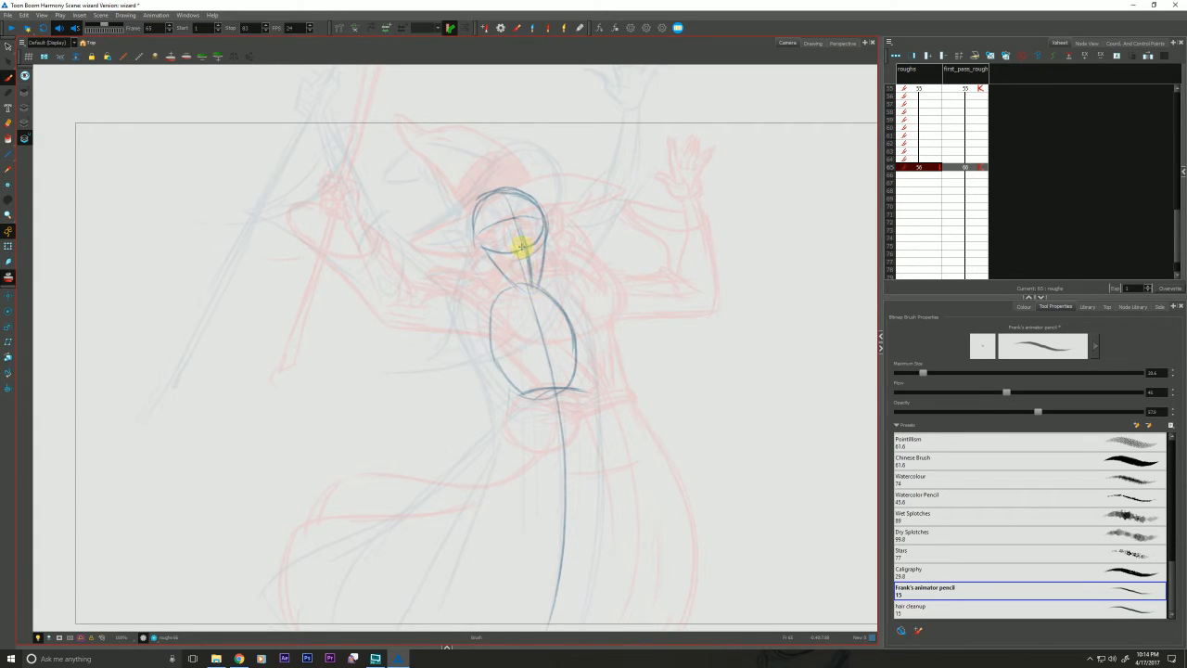
pyautogui.moveTo(521, 238); pyautogui.dragTo(532, 271)
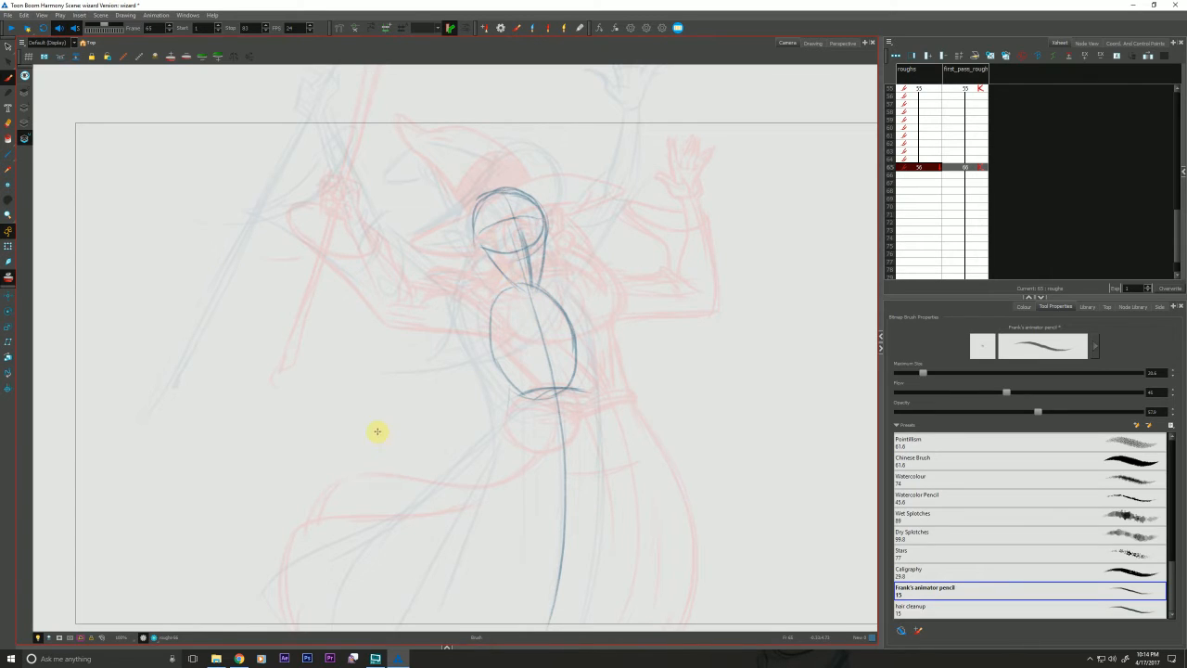
pyautogui.press('space')
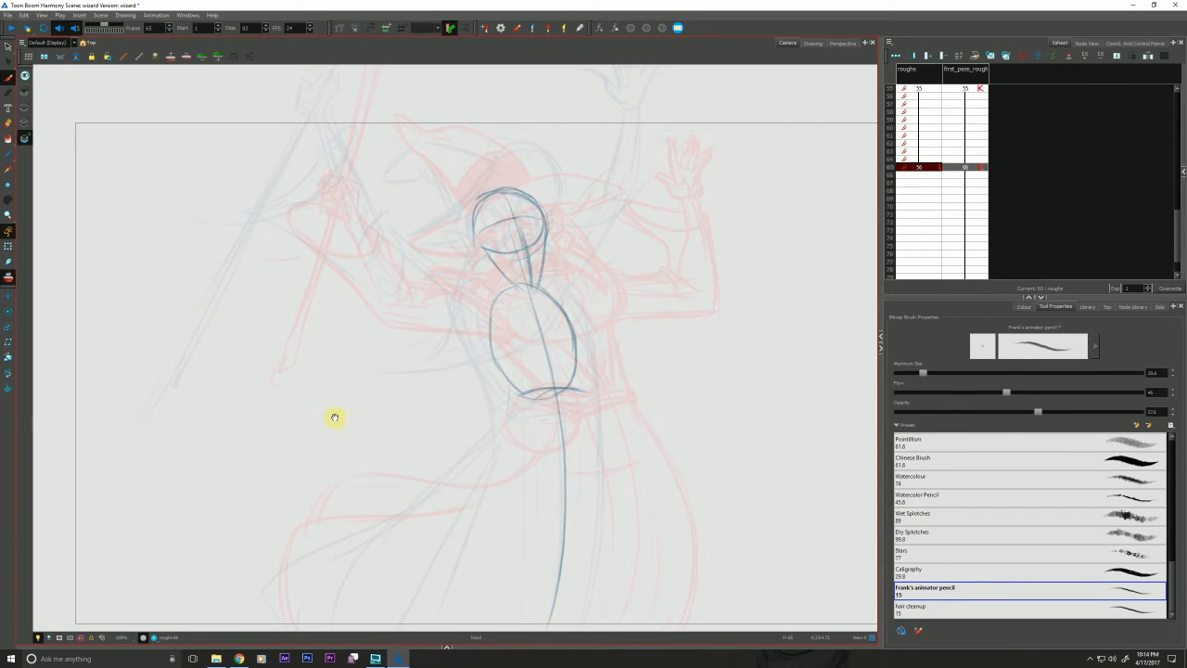
pyautogui.moveTo(335, 417); pyautogui.dragTo(307, 424)
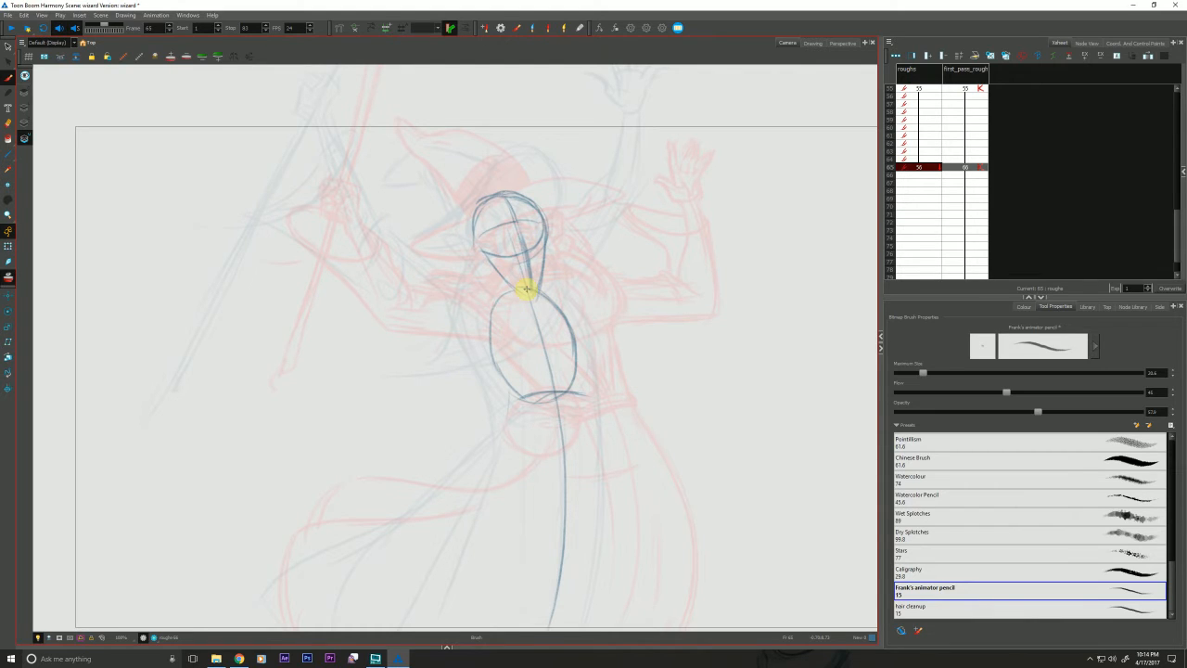
pyautogui.moveTo(481, 238); pyautogui.dragTo(529, 291)
# Sketch the hat's wide sweeping brim around the head and mark the ear at the side of the head circle
pyautogui.moveTo(433, 233)
pyautogui.mouseDown()
pyautogui.moveTo(600, 186)
pyautogui.moveTo(545, 217)
pyautogui.mouseUp()
pyautogui.press('f')
pyautogui.press('g')
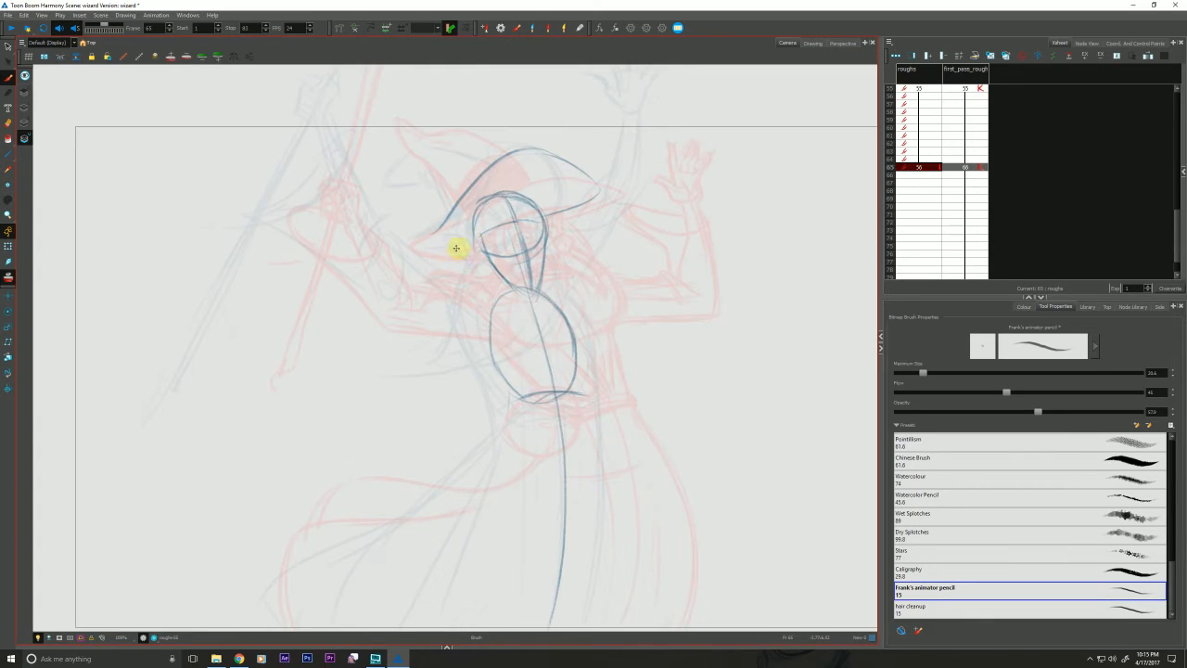
pyautogui.moveTo(472, 251)
pyautogui.mouseDown()
pyautogui.moveTo(411, 244)
pyautogui.moveTo(531, 179)
pyautogui.moveTo(529, 167)
pyautogui.moveTo(487, 172)
pyautogui.moveTo(396, 237)
pyautogui.mouseUp()
pyautogui.moveTo(602, 180); pyautogui.dragTo(519, 150)
pyautogui.moveTo(509, 154); pyautogui.dragTo(490, 161)
pyautogui.press('f')
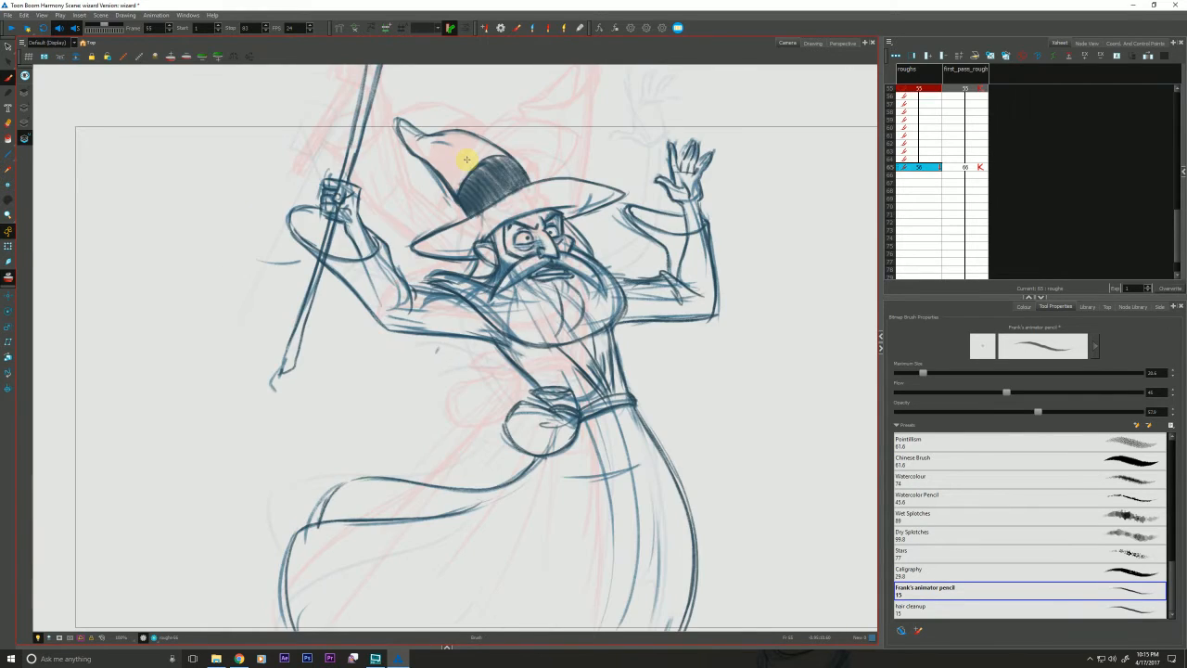
pyautogui.press('g')
pyautogui.moveTo(478, 210)
pyautogui.mouseDown()
pyautogui.moveTo(471, 230)
pyautogui.moveTo(479, 215)
pyautogui.moveTo(538, 199)
pyautogui.moveTo(455, 233)
pyautogui.moveTo(516, 234)
pyautogui.moveTo(462, 246)
pyautogui.mouseUp()
pyautogui.press('f')
pyautogui.press('g')
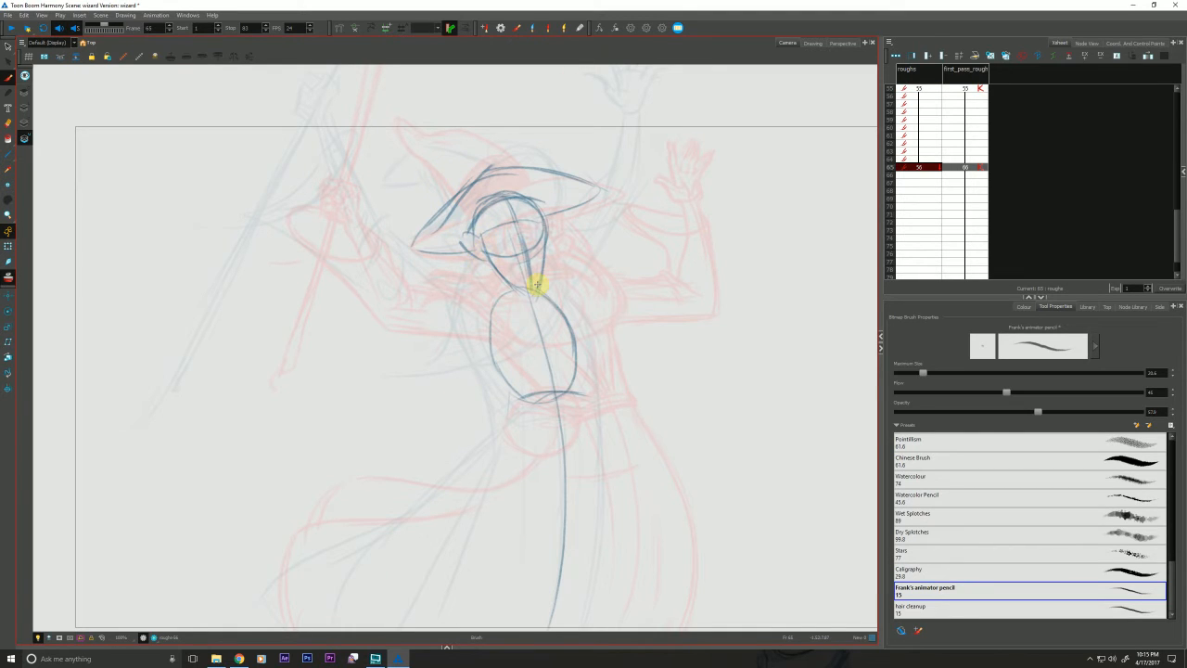
# Block in the staff-side arm with shoulder lines, a raised forearm stroke and a boxy fist
pyautogui.press('f')
pyautogui.press('g')
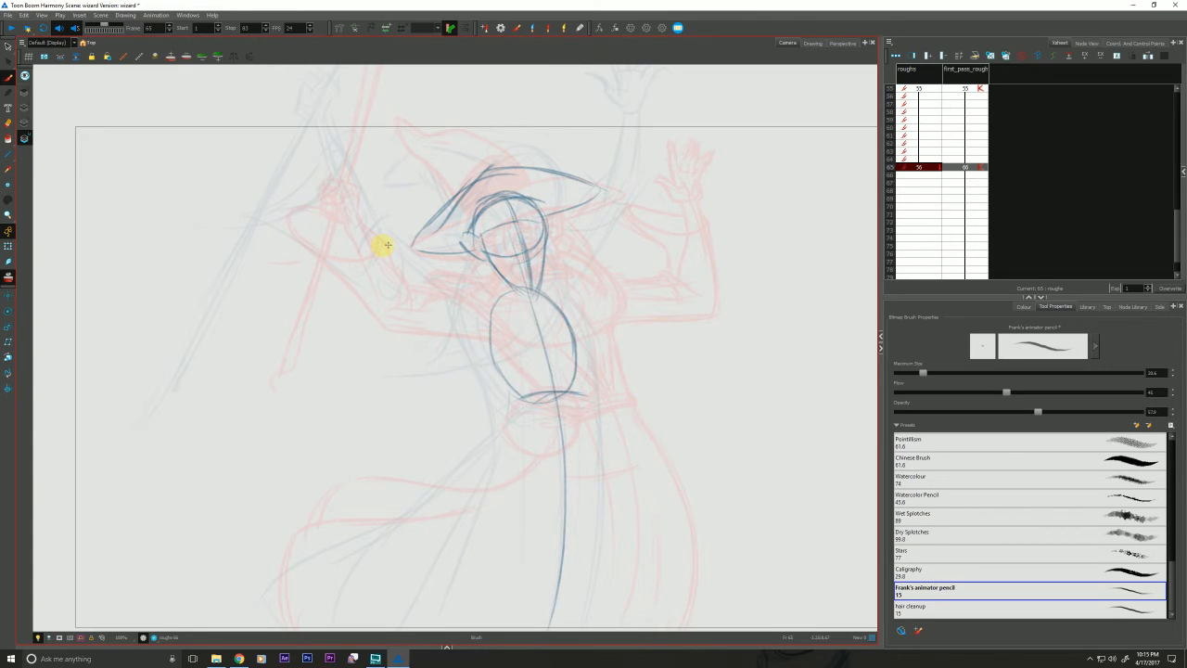
pyautogui.moveTo(430, 270); pyautogui.dragTo(490, 292)
pyautogui.moveTo(417, 267); pyautogui.dragTo(348, 177)
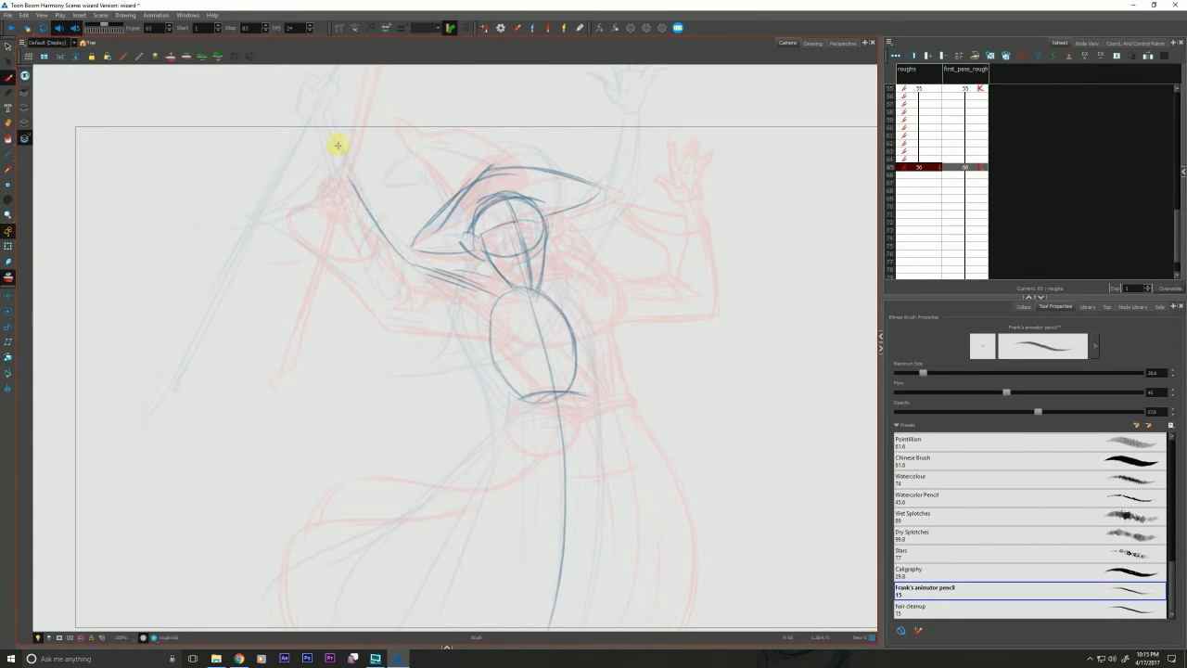
pyautogui.moveTo(321, 128)
pyautogui.mouseDown()
pyautogui.moveTo(346, 160)
pyautogui.moveTo(326, 168)
pyautogui.moveTo(351, 185)
pyautogui.moveTo(319, 152)
pyautogui.moveTo(325, 164)
pyautogui.moveTo(345, 144)
pyautogui.moveTo(315, 143)
pyautogui.mouseUp()
pyautogui.press('.')
pyautogui.press(',')
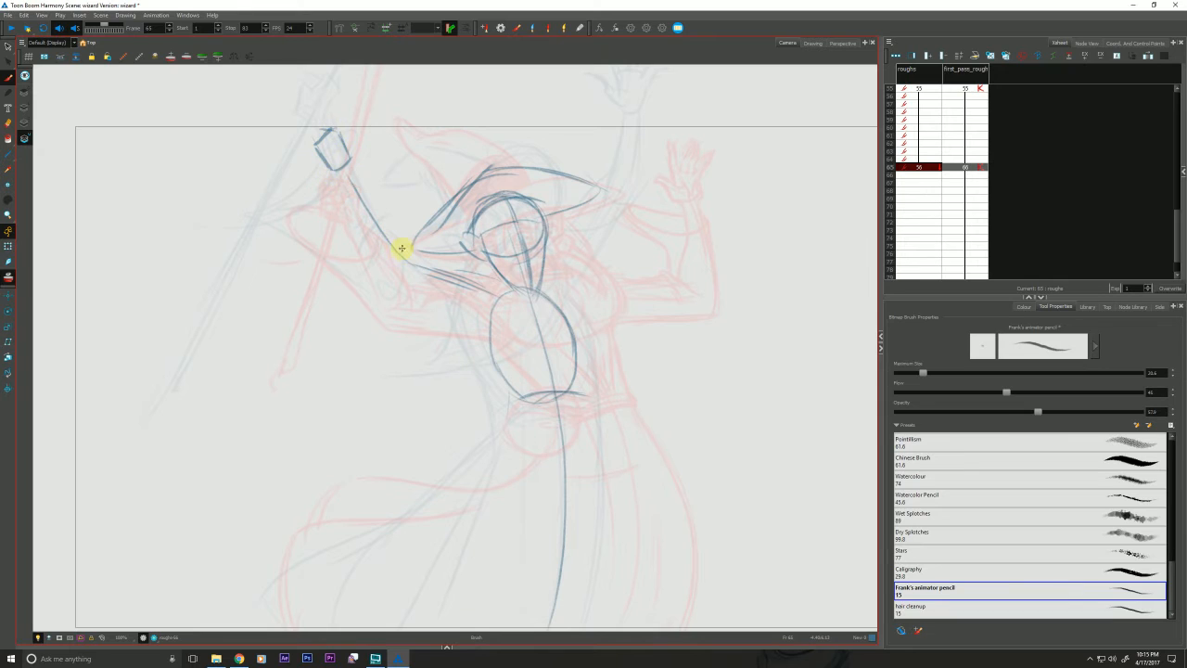
# Mark the elbow on the staff-side arm and sketch the curved sleeve opening hanging below the fist
pyautogui.moveTo(405, 247); pyautogui.dragTo(393, 265)
pyautogui.press('.')
pyautogui.press(',')
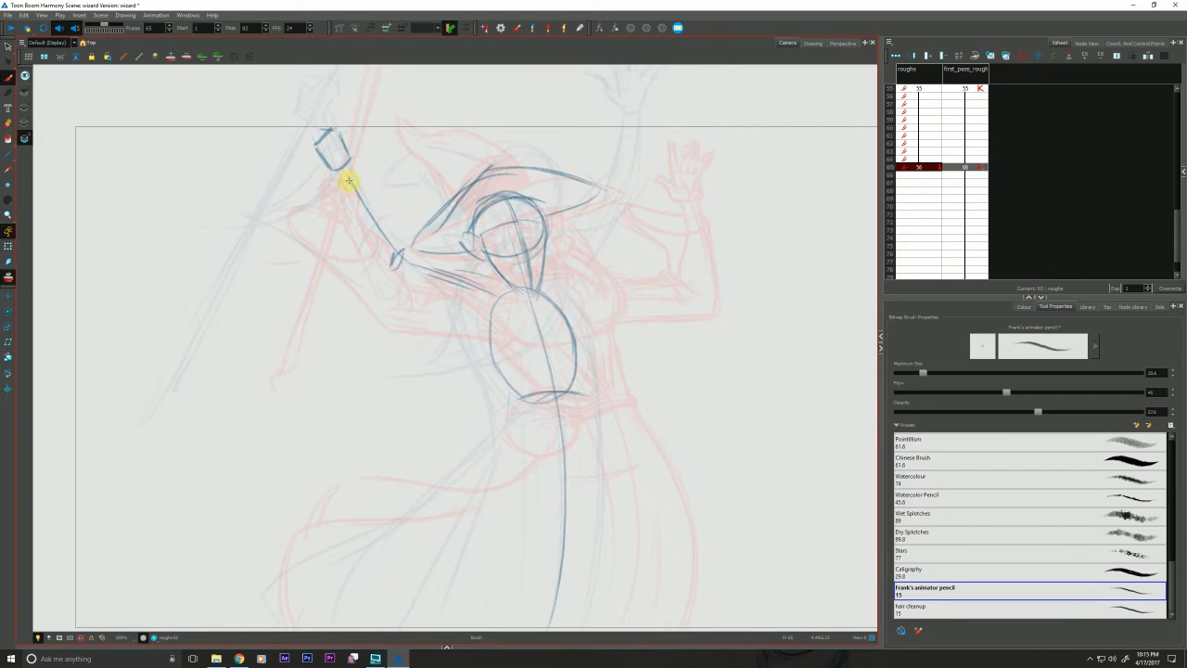
pyautogui.moveTo(336, 168)
pyautogui.mouseDown()
pyautogui.moveTo(351, 157)
pyautogui.moveTo(295, 209)
pyautogui.moveTo(269, 212)
pyautogui.mouseUp()
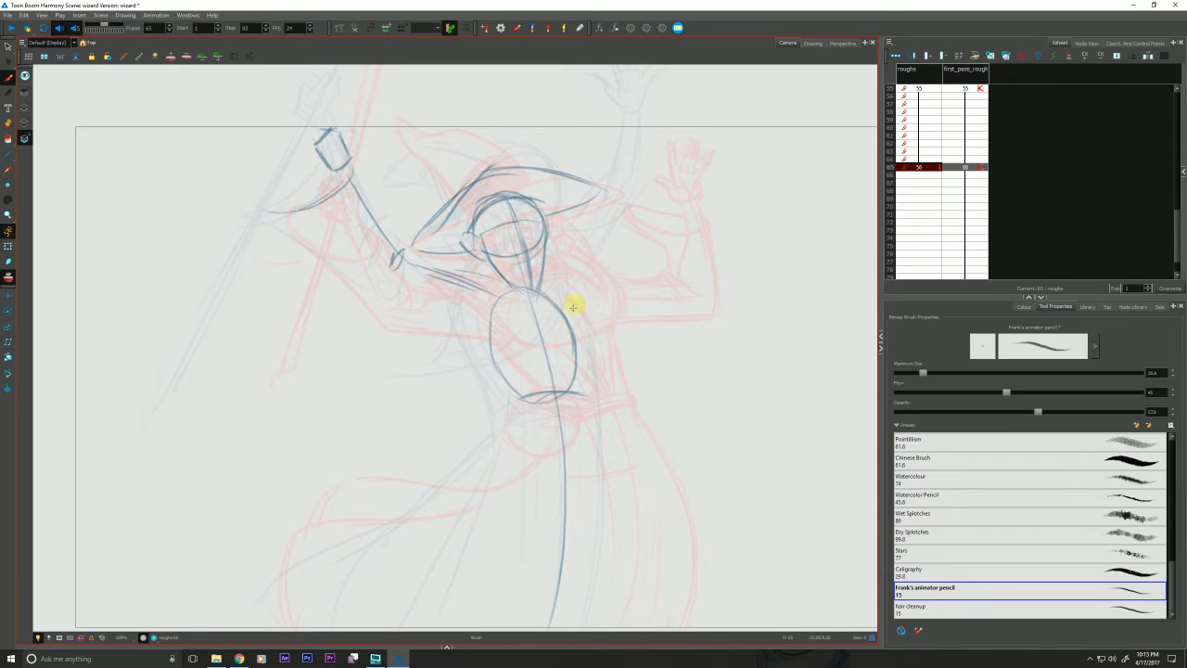
pyautogui.press('.')
pyautogui.press(',')
# Sketch the opposite raised arm as a curve from wrist to shoulder and add a centre line down the torso oval
pyautogui.moveTo(355, 328); pyautogui.dragTo(311, 384)
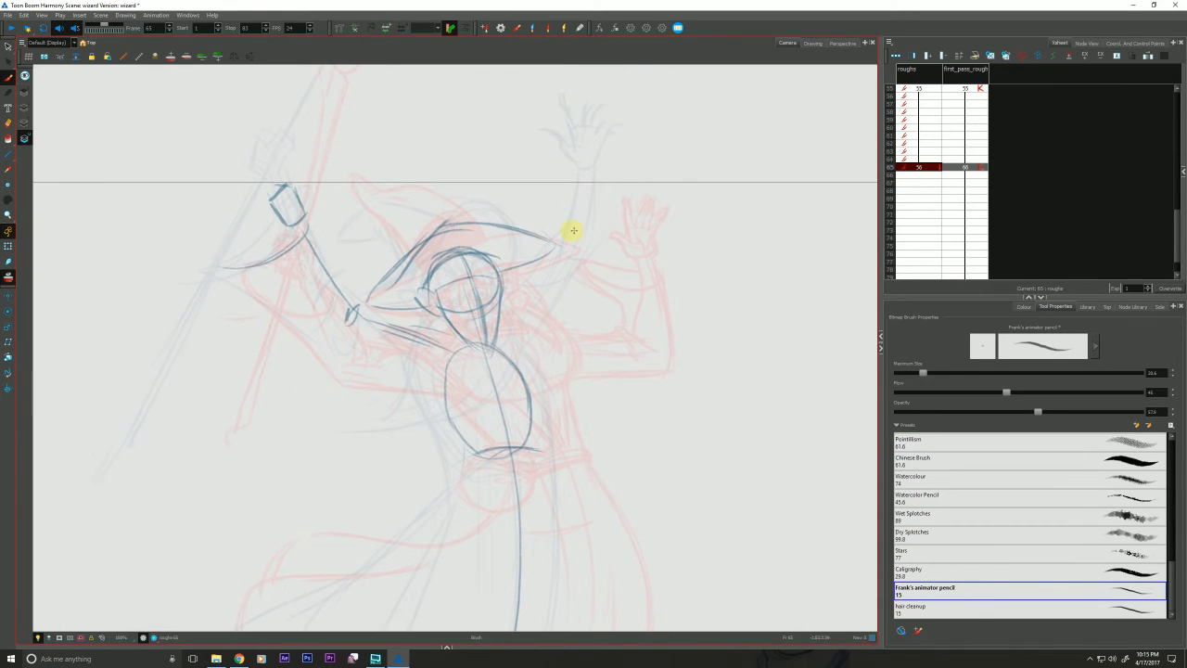
pyautogui.moveTo(583, 169)
pyautogui.mouseDown()
pyautogui.moveTo(561, 302)
pyautogui.moveTo(575, 260)
pyautogui.moveTo(513, 345)
pyautogui.mouseUp()
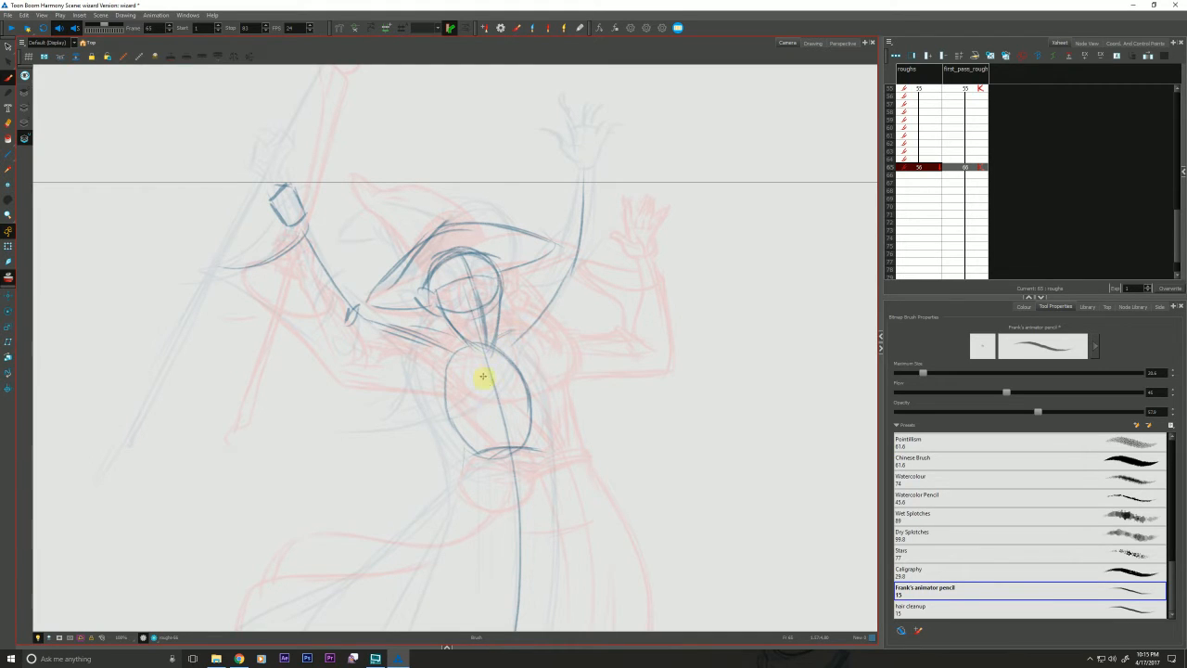
pyautogui.moveTo(310, 344); pyautogui.dragTo(309, 292)
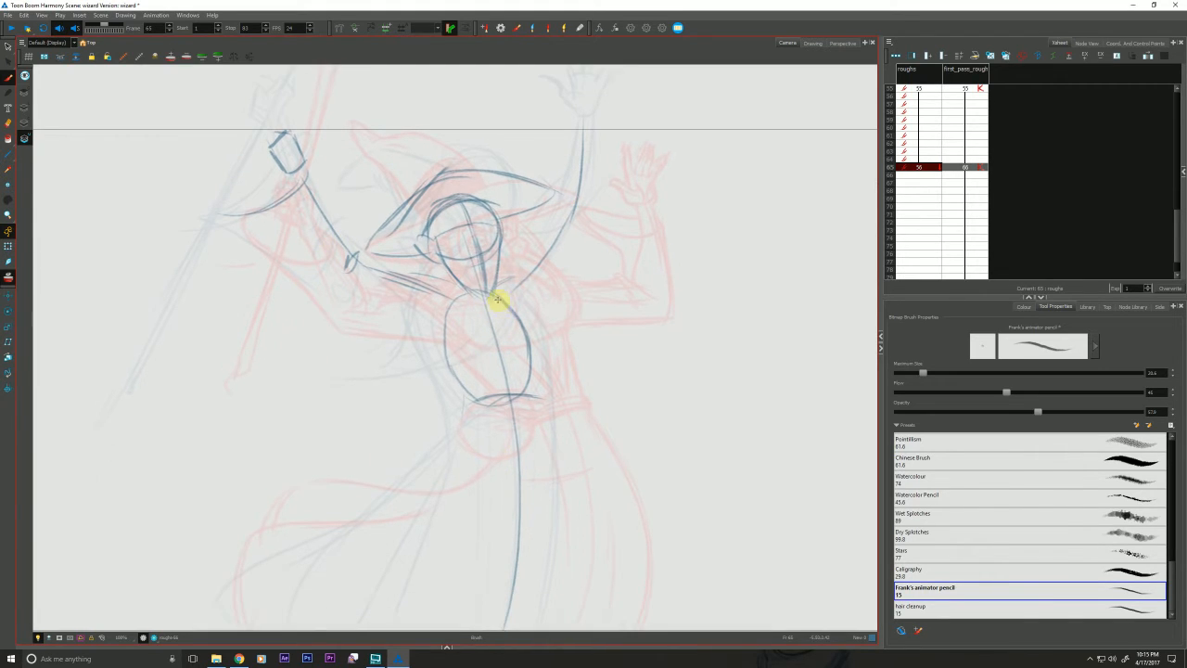
pyautogui.moveTo(481, 285); pyautogui.dragTo(509, 380)
# Sketch the sash knot and rounded pouch hanging at the wizard's waist
pyautogui.moveTo(290, 449); pyautogui.dragTo(271, 398)
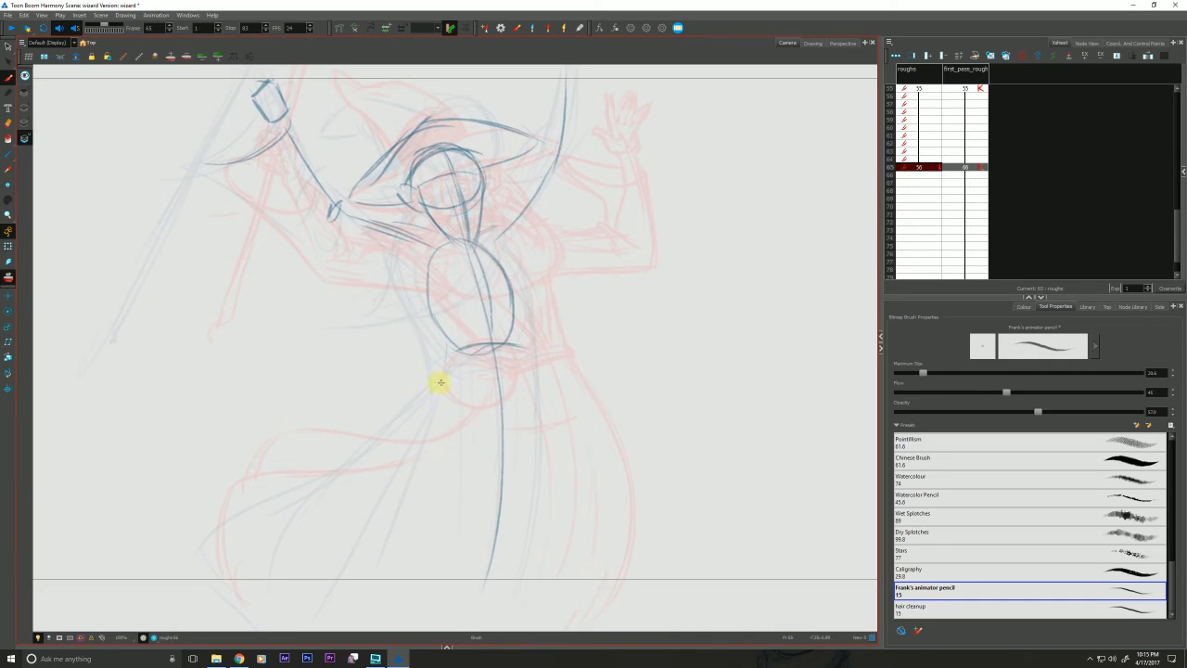
pyautogui.press('f')
pyautogui.press('g')
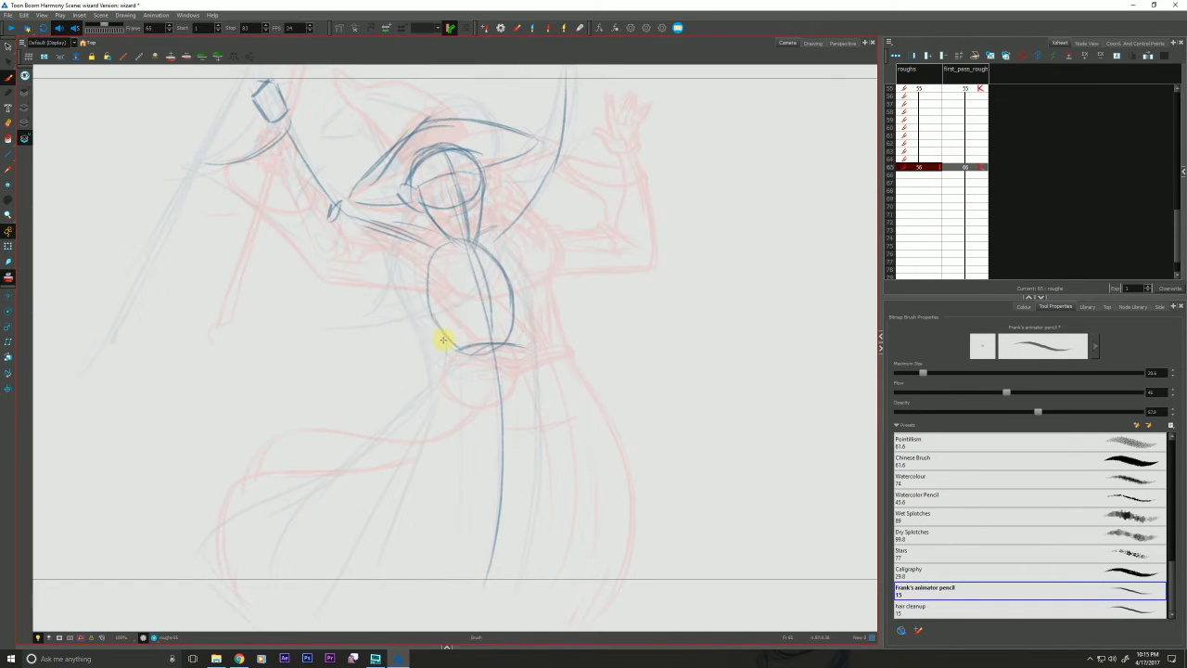
pyautogui.moveTo(458, 344)
pyautogui.mouseDown()
pyautogui.moveTo(474, 370)
pyautogui.moveTo(478, 399)
pyautogui.moveTo(464, 419)
pyautogui.moveTo(437, 415)
pyautogui.moveTo(420, 387)
pyautogui.mouseUp()
pyautogui.moveTo(460, 344)
pyautogui.mouseDown()
pyautogui.moveTo(416, 324)
pyautogui.moveTo(411, 358)
pyautogui.moveTo(437, 350)
pyautogui.mouseUp()
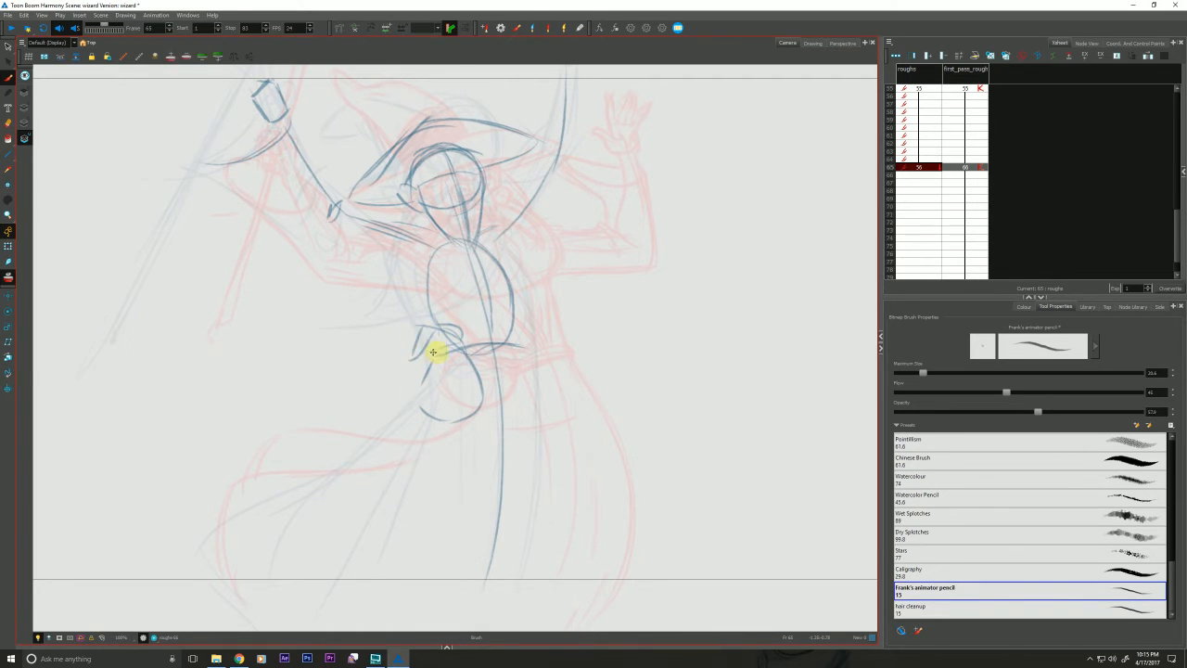
# Draw the two long outer edges of the robe from the waist down past the frame's lower border
pyautogui.press('f')
pyautogui.press('g')
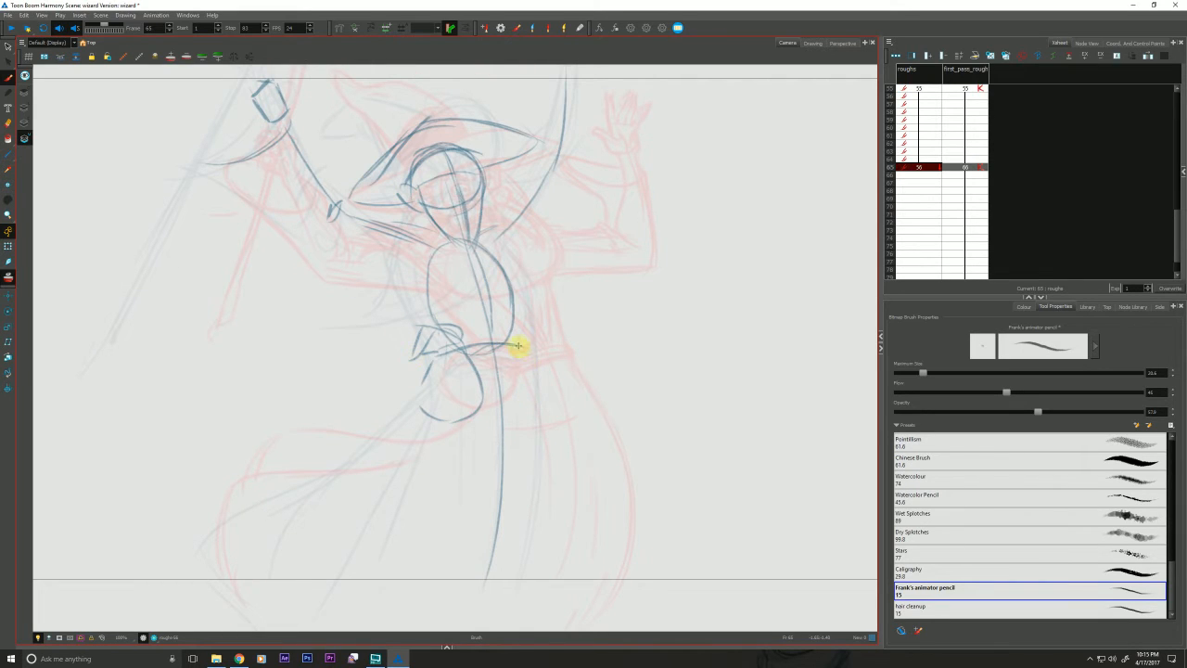
pyautogui.moveTo(516, 345)
pyautogui.mouseDown()
pyautogui.moveTo(561, 465)
pyautogui.moveTo(527, 630)
pyautogui.mouseUp()
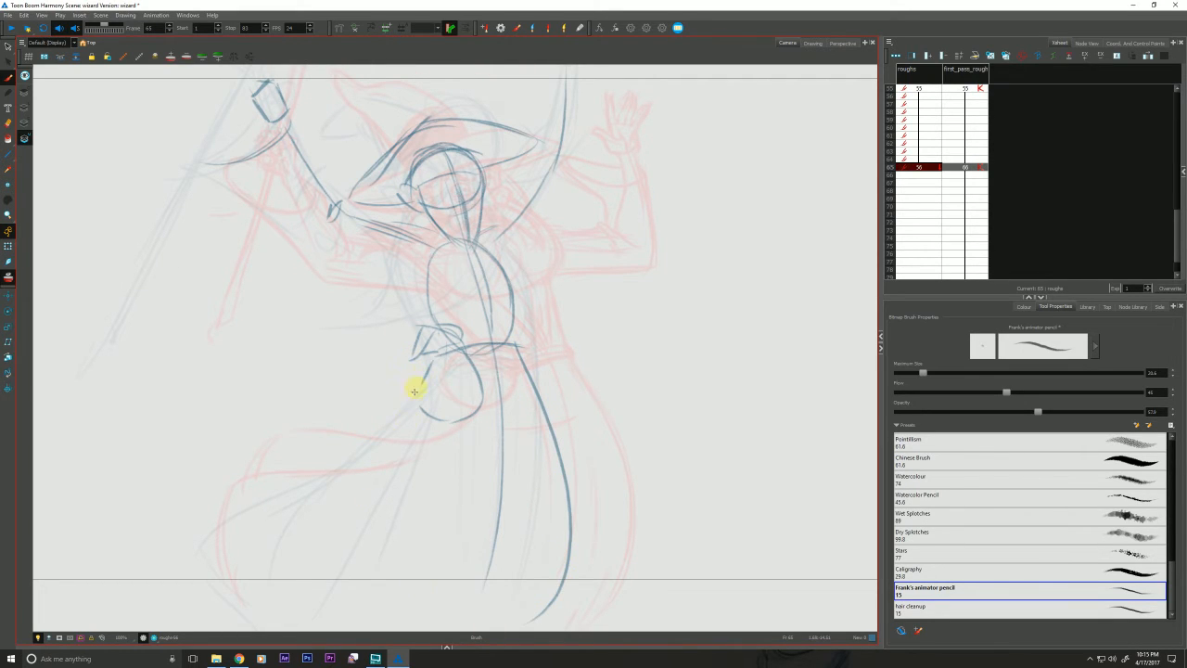
pyautogui.moveTo(419, 394)
pyautogui.mouseDown()
pyautogui.moveTo(388, 493)
pyautogui.moveTo(316, 612)
pyautogui.mouseUp()
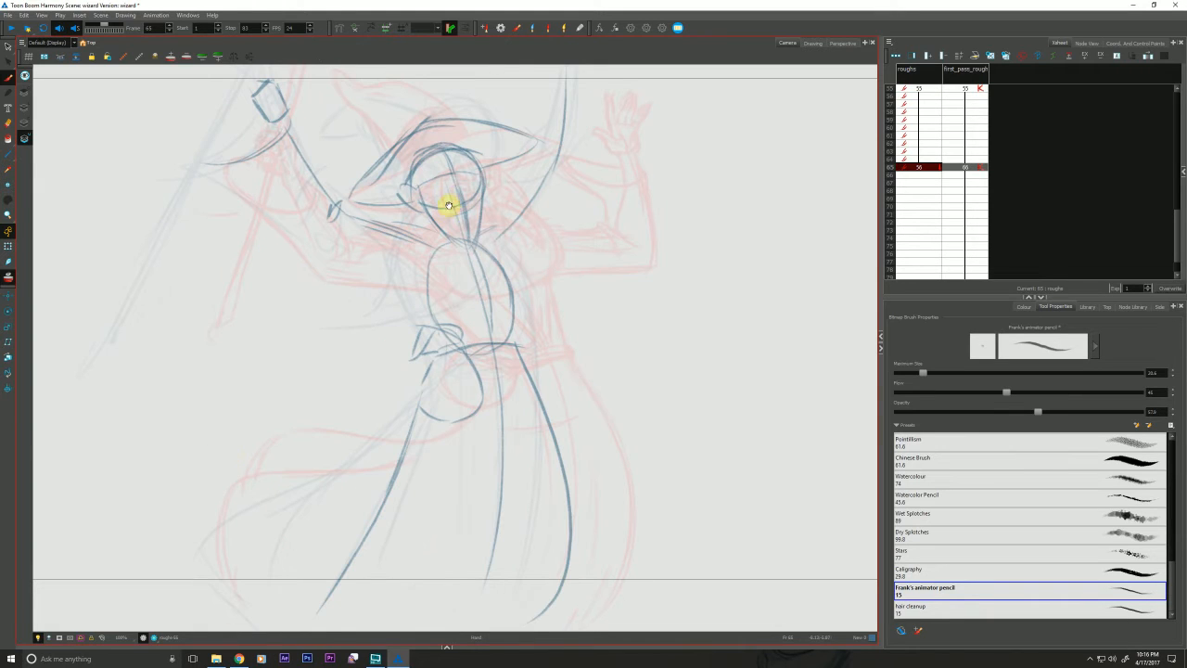
# Reinforce the curved eye line across the head, add a near-side temple line, and compare the head with drawing 55
pyautogui.scroll(1, 448, 205)
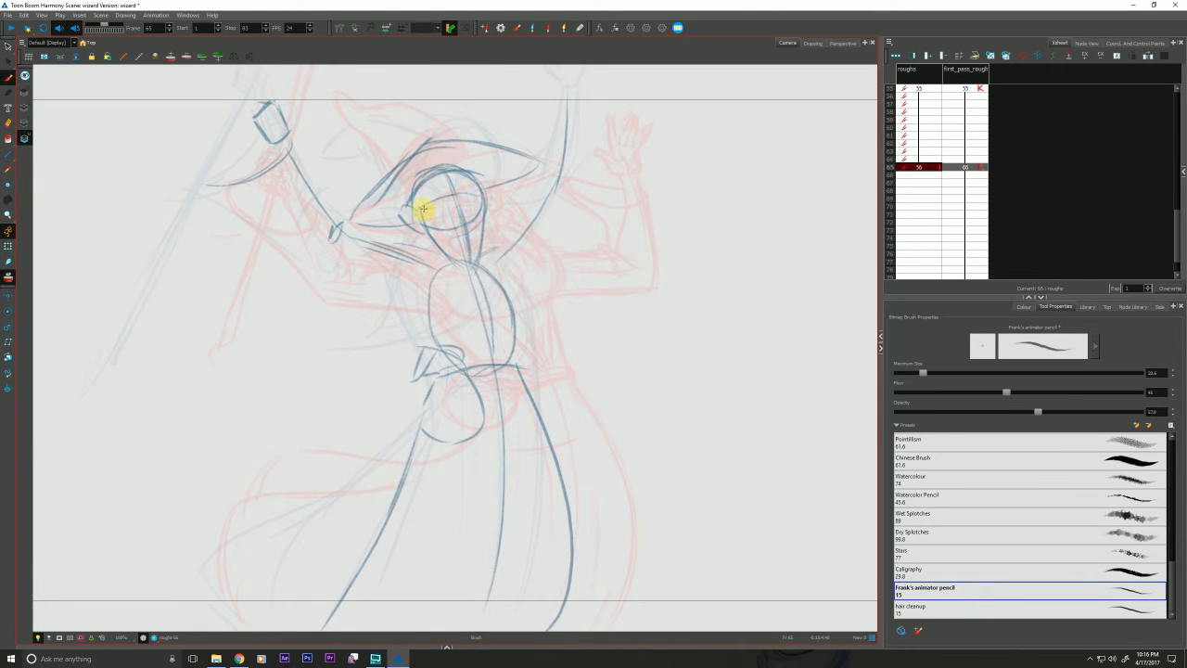
pyautogui.moveTo(420, 212)
pyautogui.mouseDown()
pyautogui.moveTo(426, 195)
pyautogui.moveTo(478, 191)
pyautogui.mouseUp()
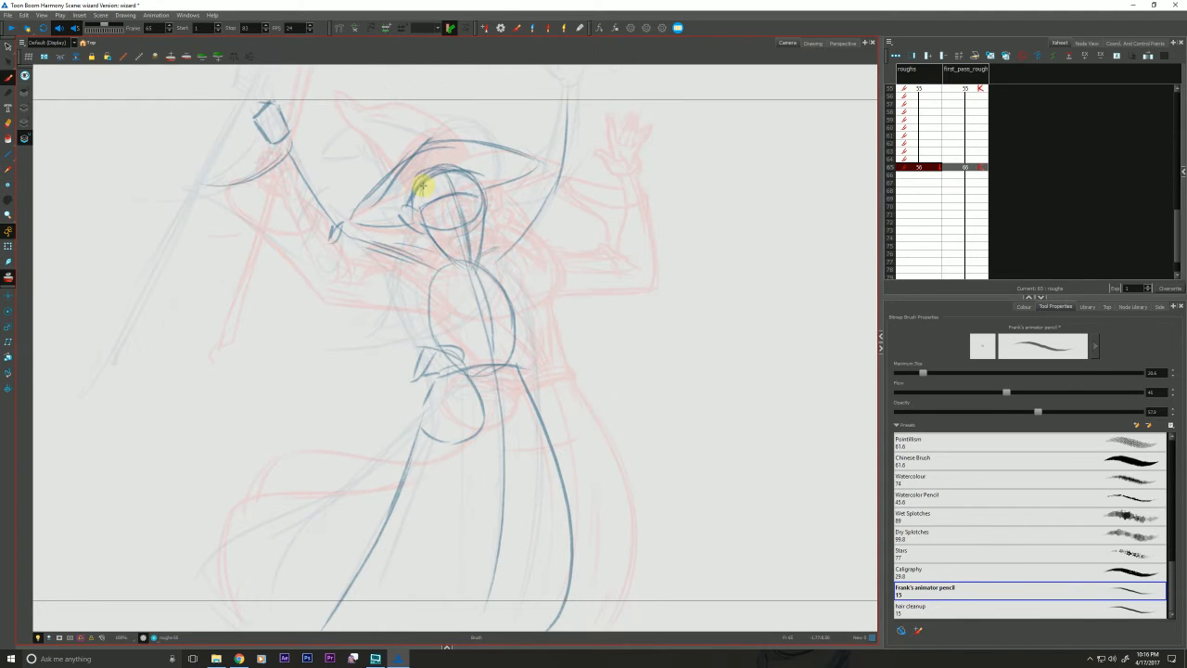
pyautogui.moveTo(424, 185); pyautogui.dragTo(425, 202)
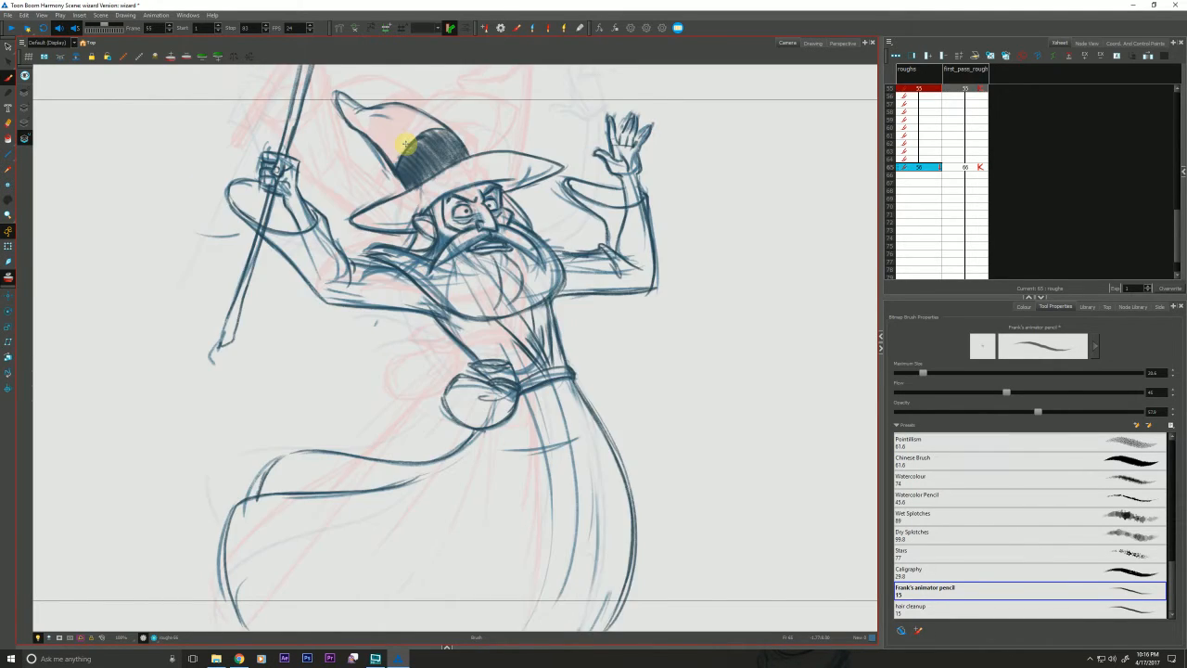
pyautogui.press('g')
pyautogui.press('f')
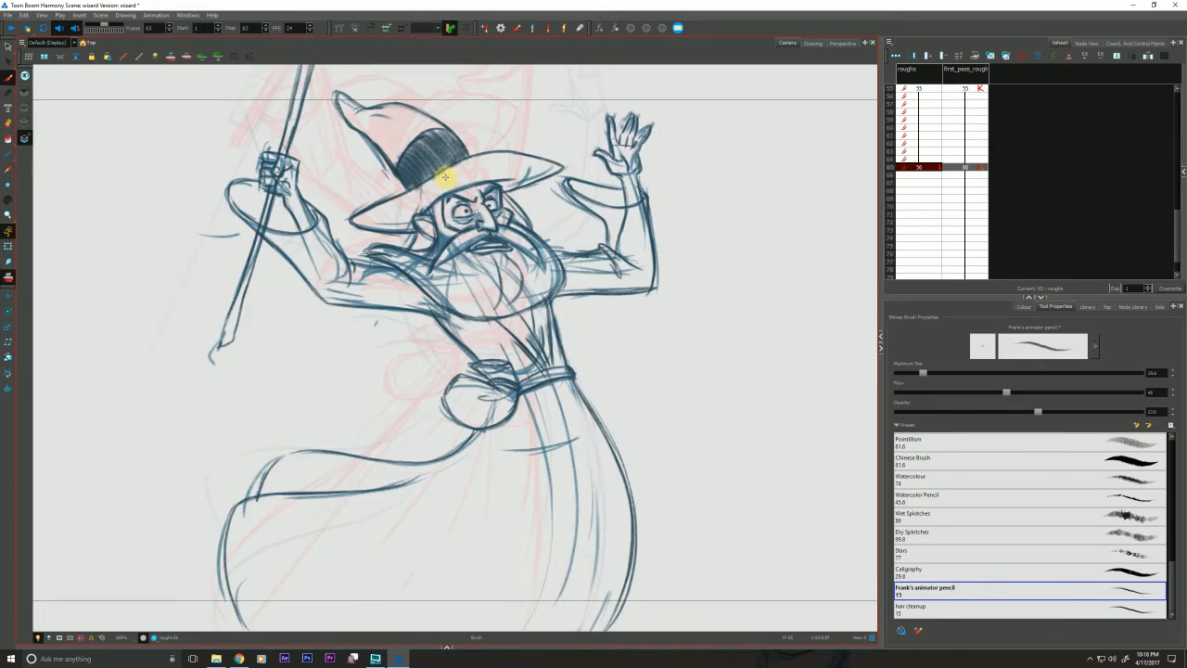
pyautogui.press('g')
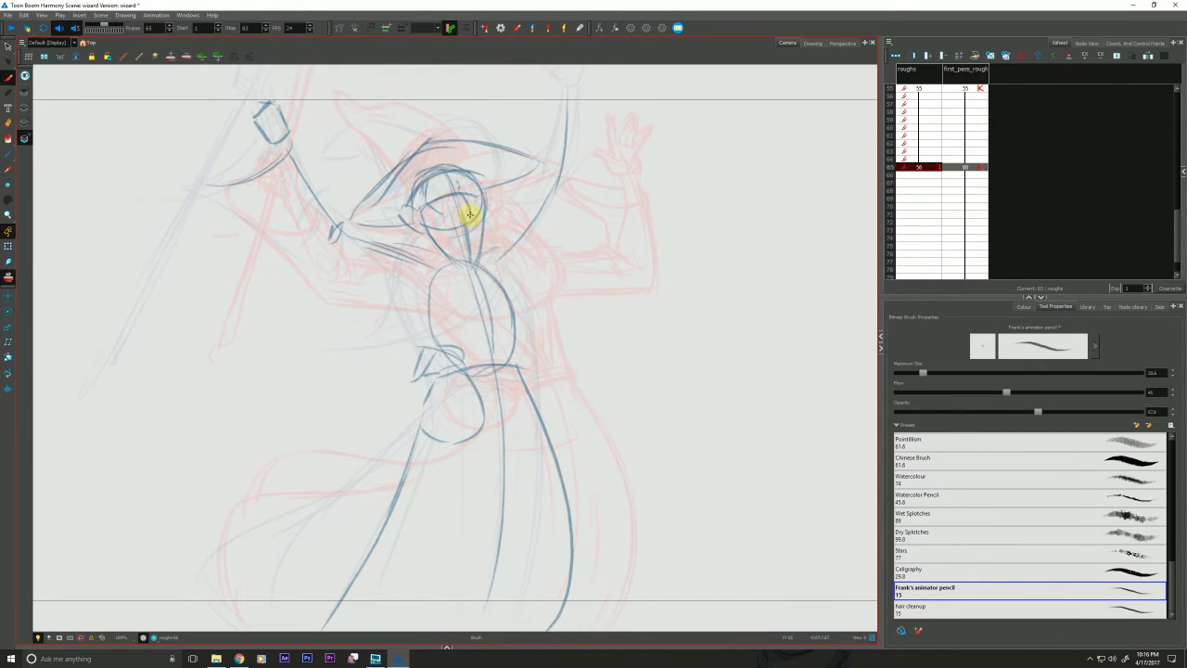
# Add a short curve below the eye line and a darker contour on the far side of the wizard's head
pyautogui.press('f')
pyautogui.press('g')
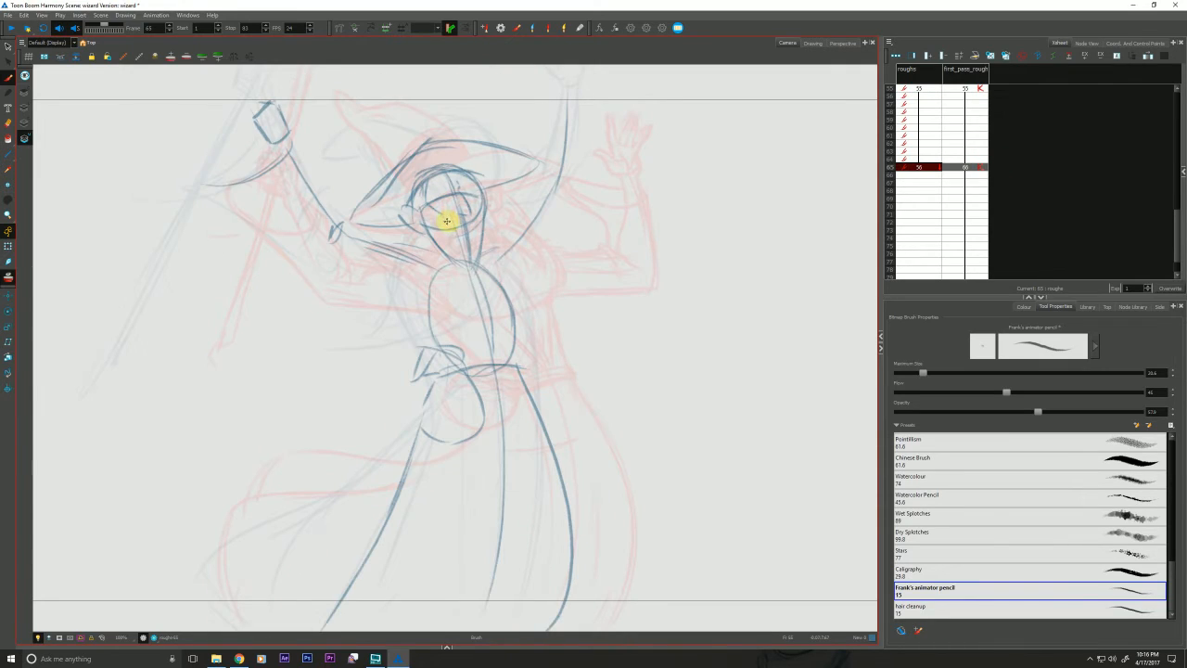
pyautogui.moveTo(445, 220); pyautogui.dragTo(429, 208)
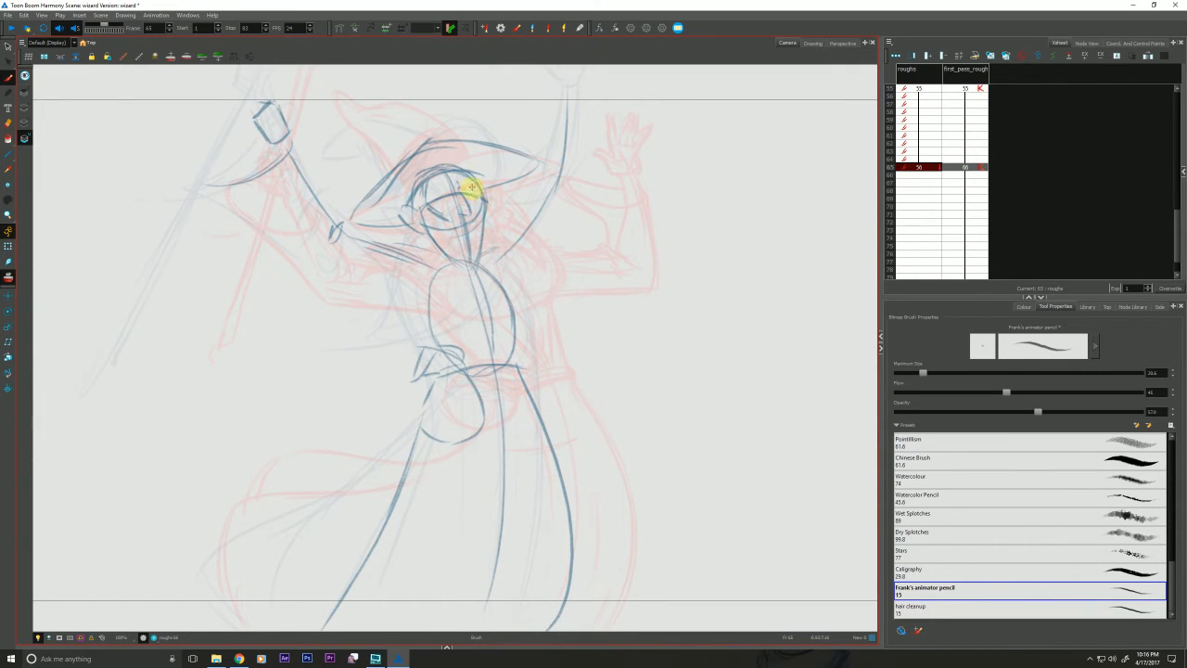
pyautogui.moveTo(478, 176)
pyautogui.mouseDown()
pyautogui.moveTo(486, 203)
pyautogui.moveTo(451, 167)
pyautogui.moveTo(430, 165)
pyautogui.moveTo(485, 191)
pyautogui.mouseUp()
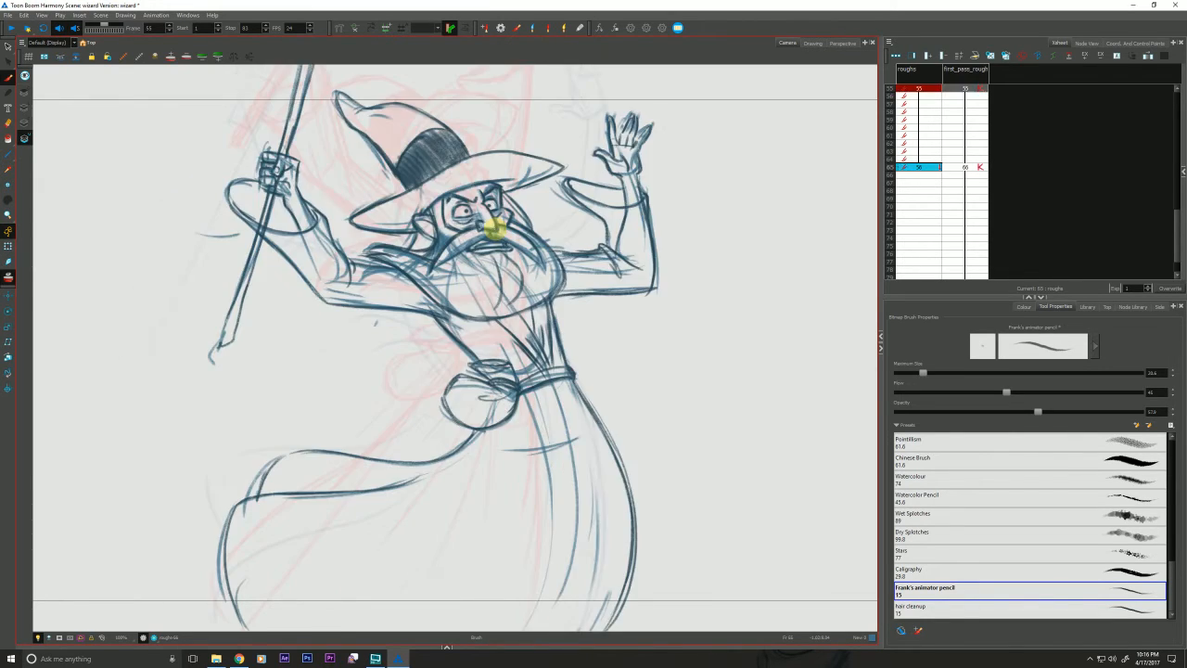
# Compare the head construction at frame 65 with drawing 55 by flipping between the drawings in the roughs column
pyautogui.press('g')
pyautogui.press('f')
pyautogui.press('g')
pyautogui.press('g')
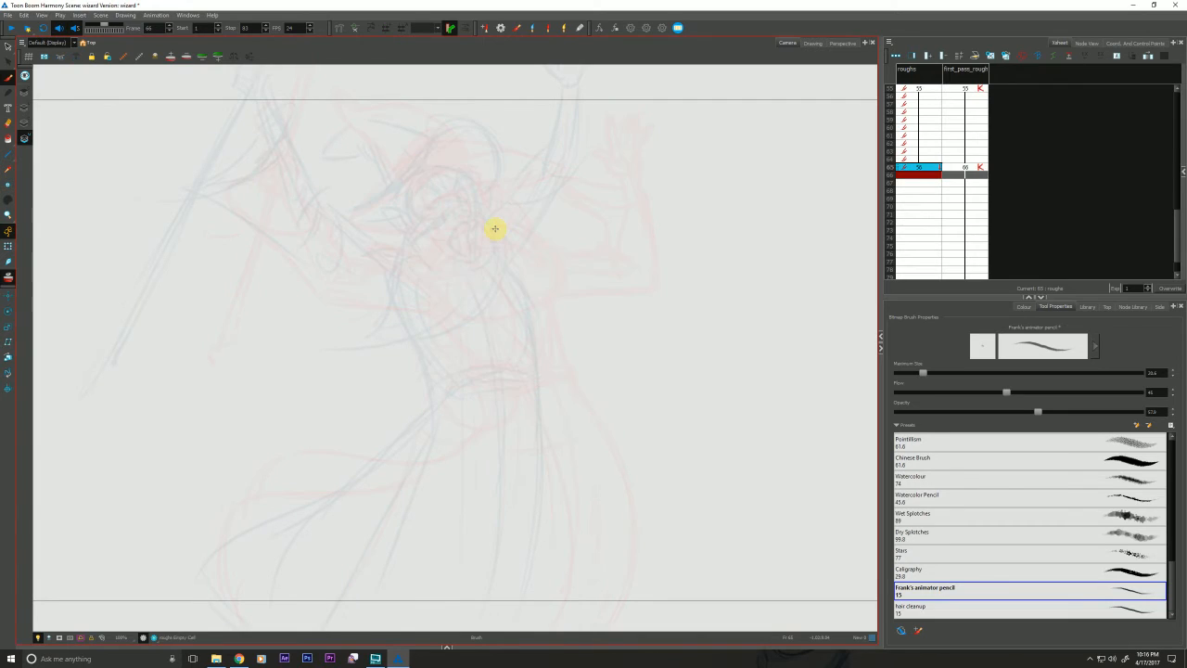
pyautogui.press('f')
pyautogui.press('f')
pyautogui.press('g')
pyautogui.press('f')
pyautogui.press('g')
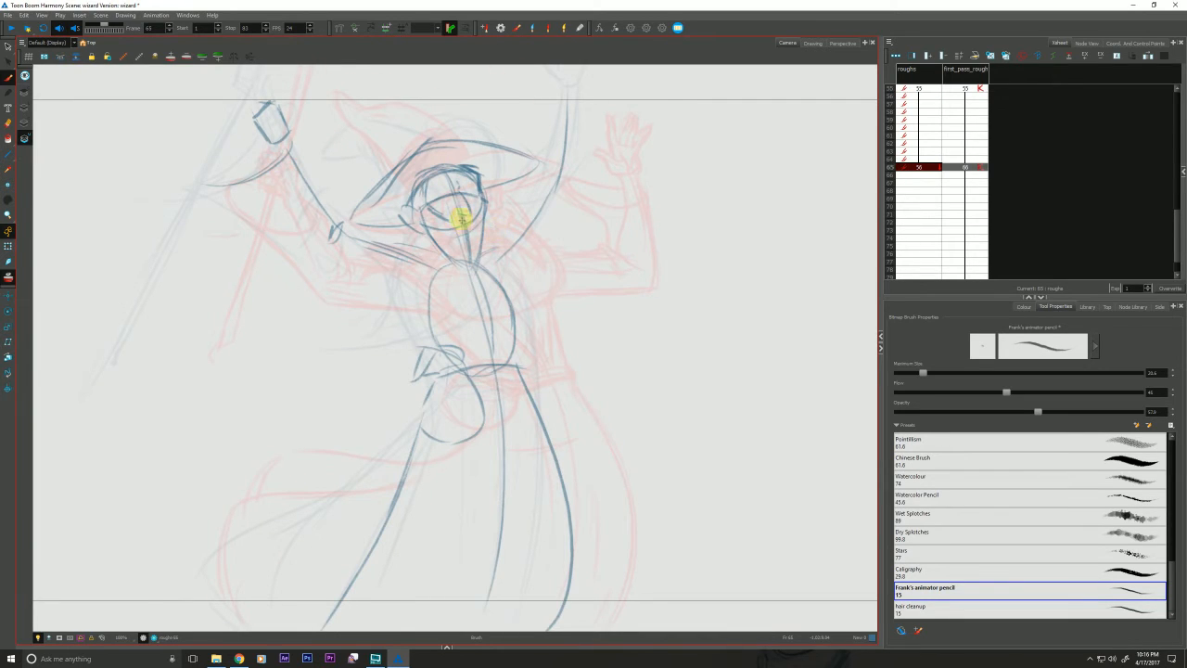
# Sketch the small nose shape on the face centre line and check it against drawing 55
pyautogui.moveTo(452, 212); pyautogui.dragTo(453, 216)
pyautogui.press('f')
pyautogui.press('g')
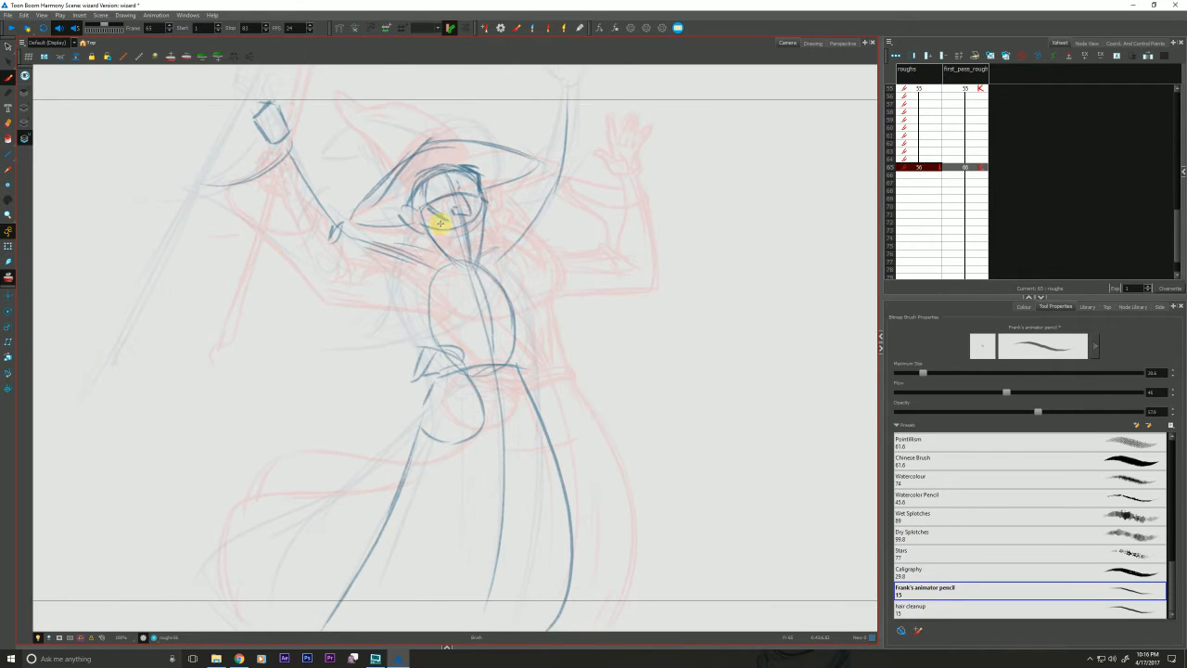
# Check the first-pass rough at frame 65, and sketch the open mouth and the facial guide lines on both sides of the wizard's face
pyautogui.click(960, 167)
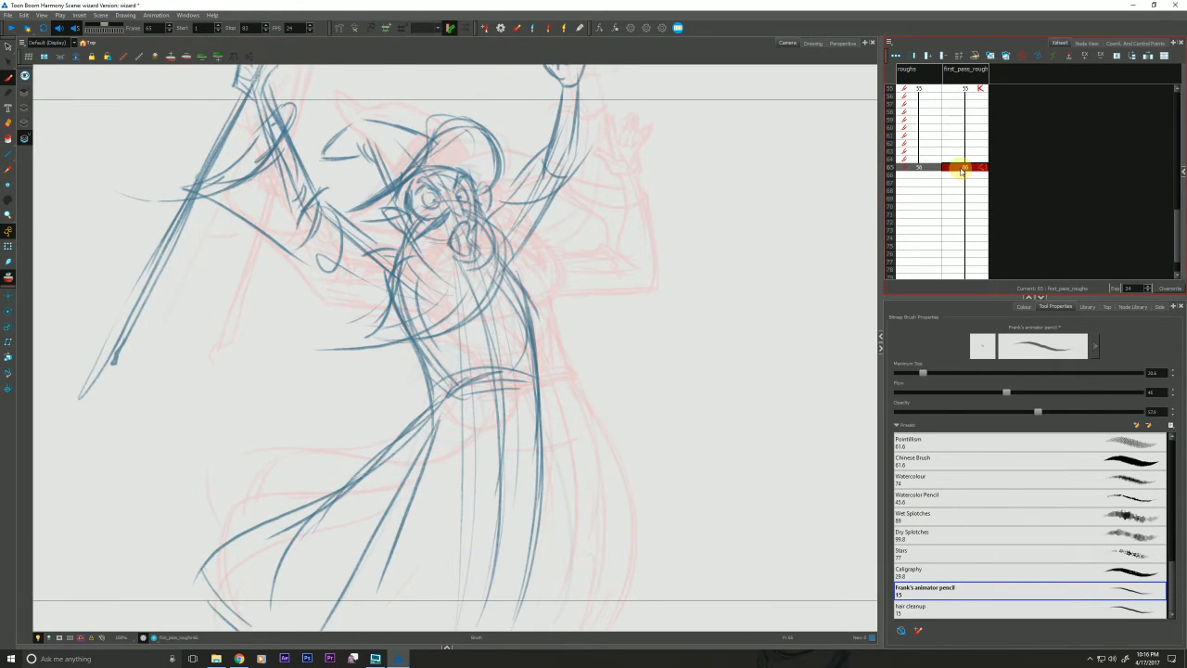
pyautogui.click(927, 168)
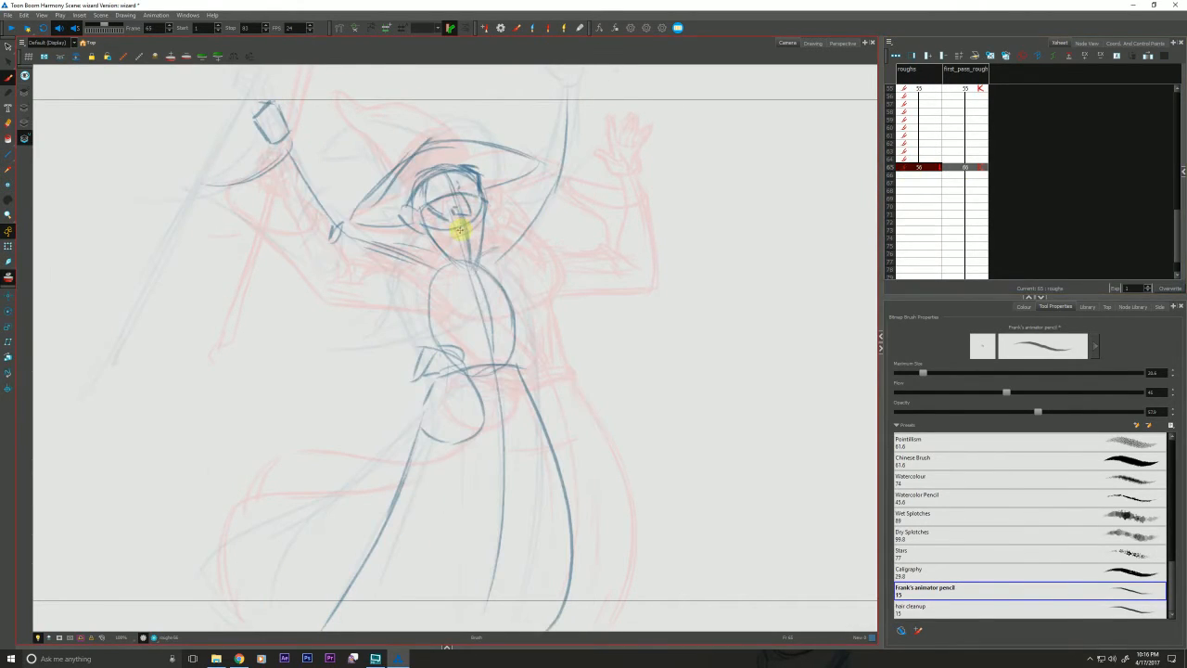
pyautogui.moveTo(457, 229)
pyautogui.mouseDown()
pyautogui.moveTo(472, 229)
pyautogui.moveTo(471, 245)
pyautogui.moveTo(461, 228)
pyautogui.moveTo(477, 238)
pyautogui.moveTo(477, 261)
pyautogui.moveTo(424, 225)
pyautogui.mouseUp()
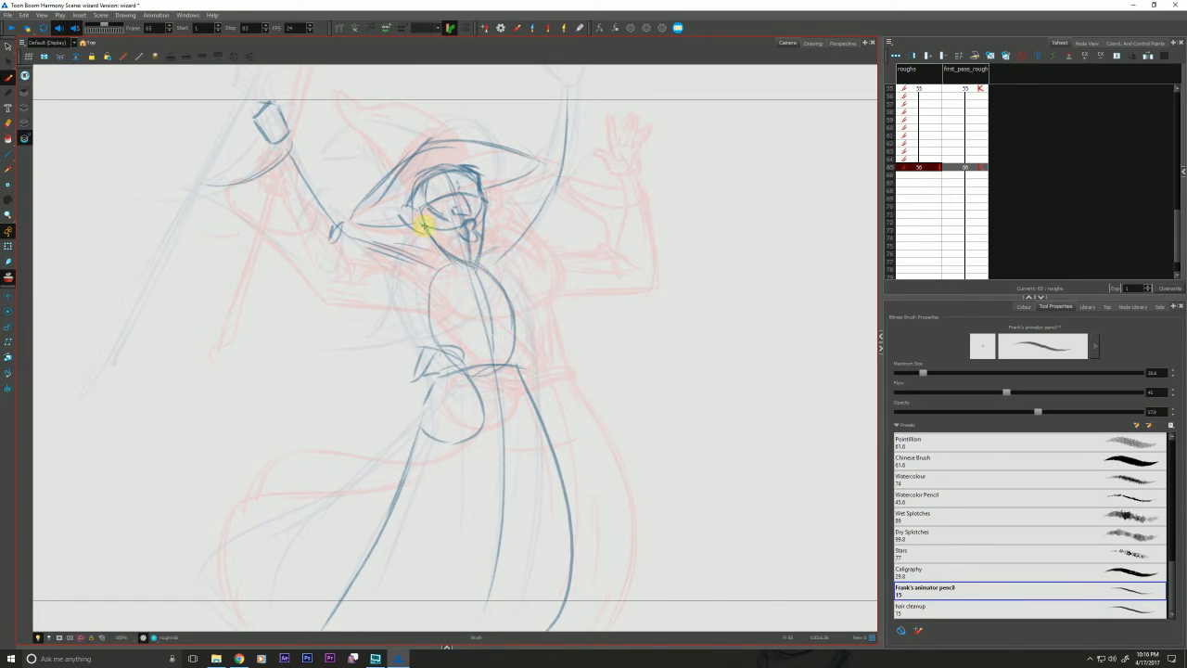
pyautogui.moveTo(428, 183)
pyautogui.mouseDown()
pyautogui.moveTo(424, 219)
pyautogui.moveTo(430, 201)
pyautogui.moveTo(440, 224)
pyautogui.mouseUp()
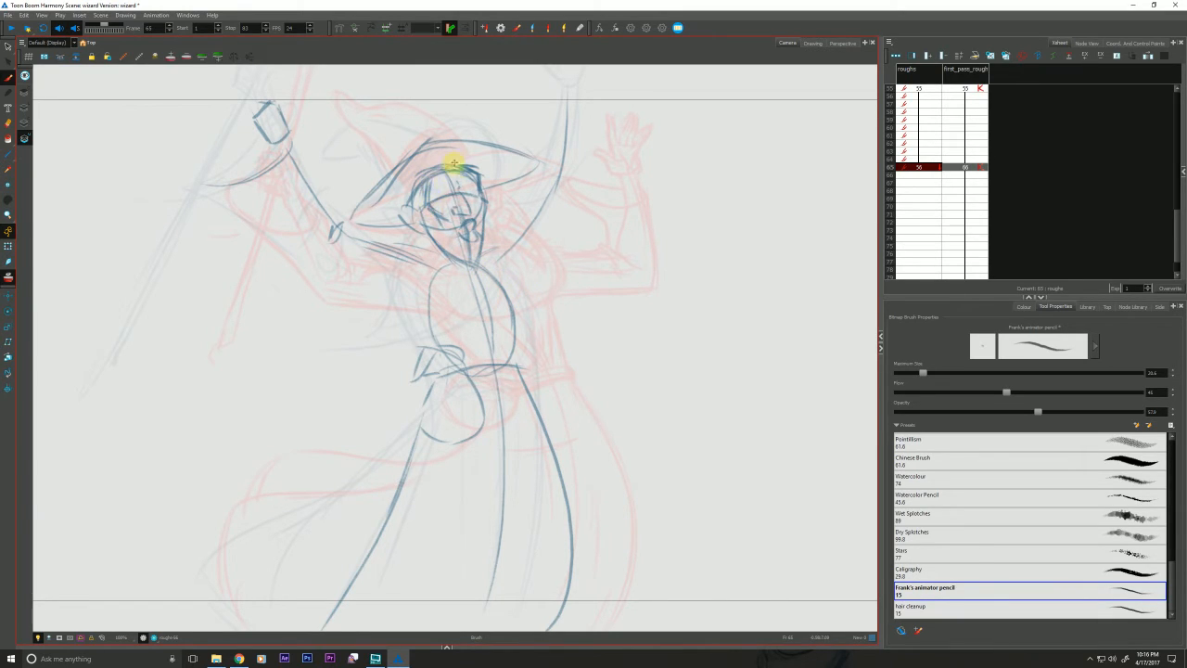
pyautogui.moveTo(462, 185)
pyautogui.mouseDown()
pyautogui.moveTo(421, 187)
pyautogui.moveTo(419, 175)
pyautogui.moveTo(441, 197)
pyautogui.moveTo(477, 173)
pyautogui.moveTo(437, 164)
pyautogui.moveTo(478, 178)
pyautogui.moveTo(446, 149)
pyautogui.moveTo(463, 166)
pyautogui.moveTo(428, 186)
pyautogui.moveTo(434, 217)
pyautogui.moveTo(462, 169)
pyautogui.moveTo(468, 180)
pyautogui.moveTo(409, 133)
pyautogui.moveTo(437, 218)
pyautogui.moveTo(478, 222)
pyautogui.mouseUp()
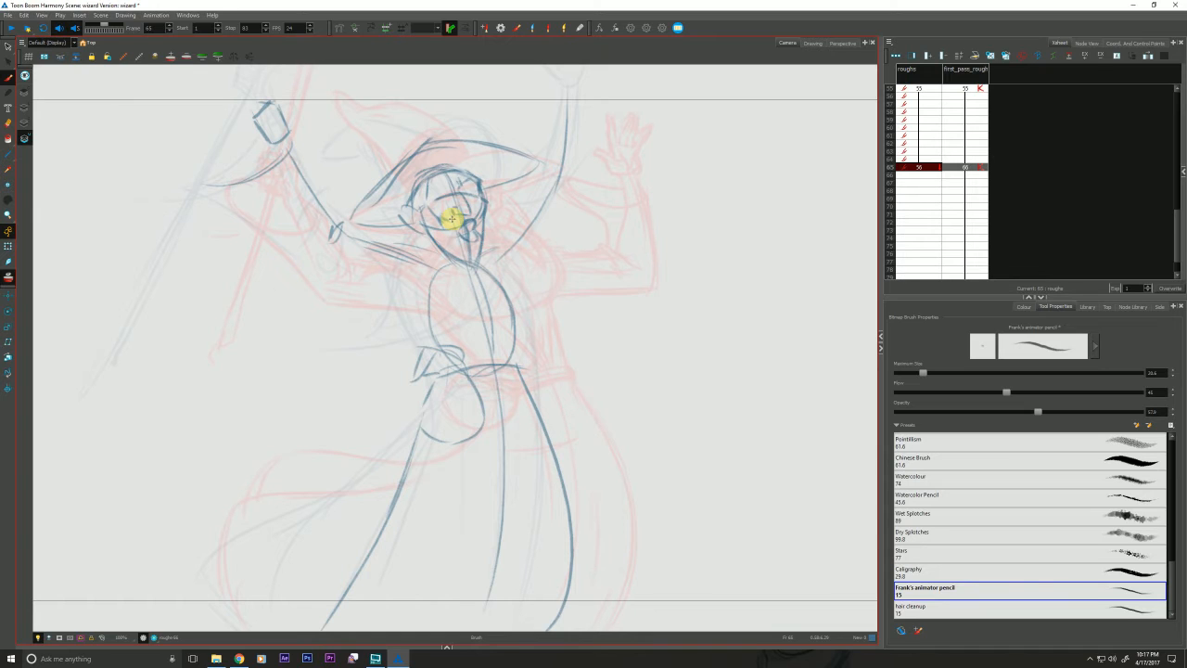
# Add the brow and near-side temple strokes to the head at frame 65, flipping to drawing 55 to compare them
pyautogui.press('f')
pyautogui.press('g')
pyautogui.moveTo(432, 172); pyautogui.dragTo(420, 220)
pyautogui.press('f')
pyautogui.press('g')
pyautogui.moveTo(423, 190); pyautogui.dragTo(423, 211)
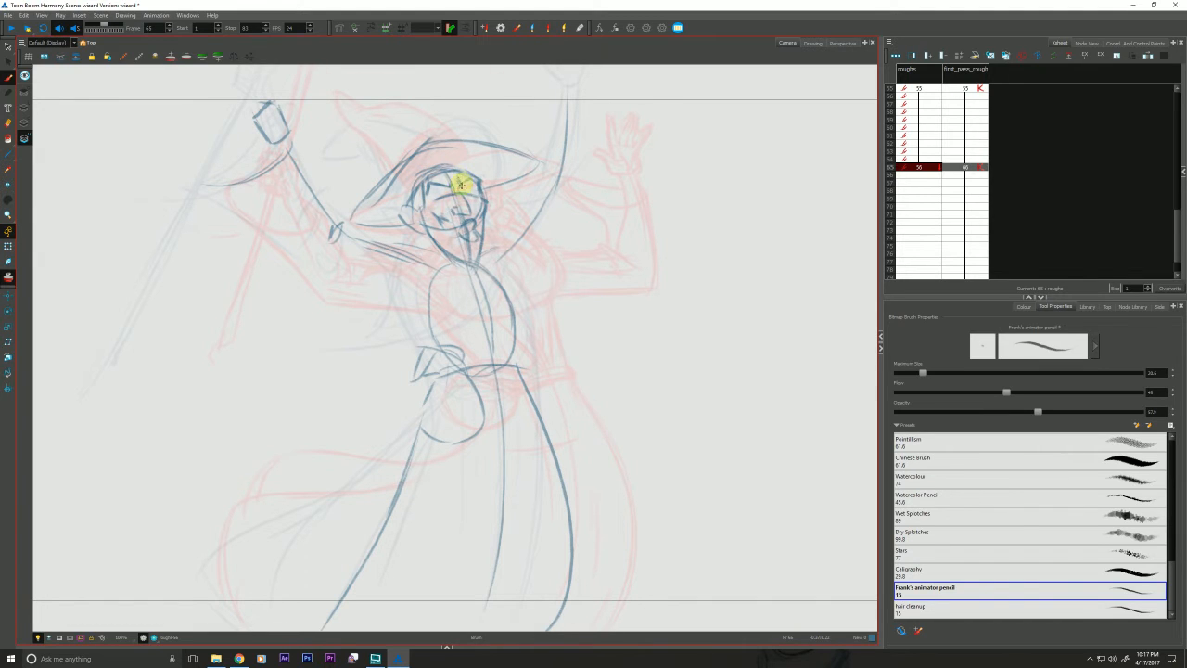
pyautogui.press('f')
pyautogui.press('g')
pyautogui.press('f')
pyautogui.press('g')
pyautogui.press('f')
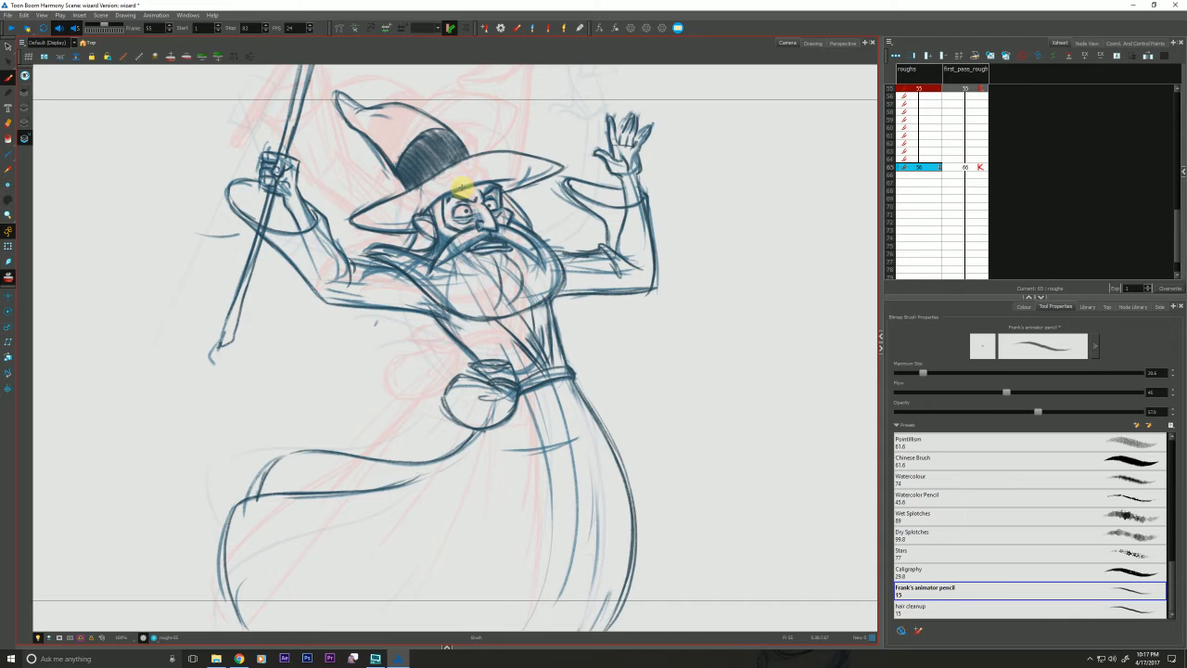
pyautogui.press('g')
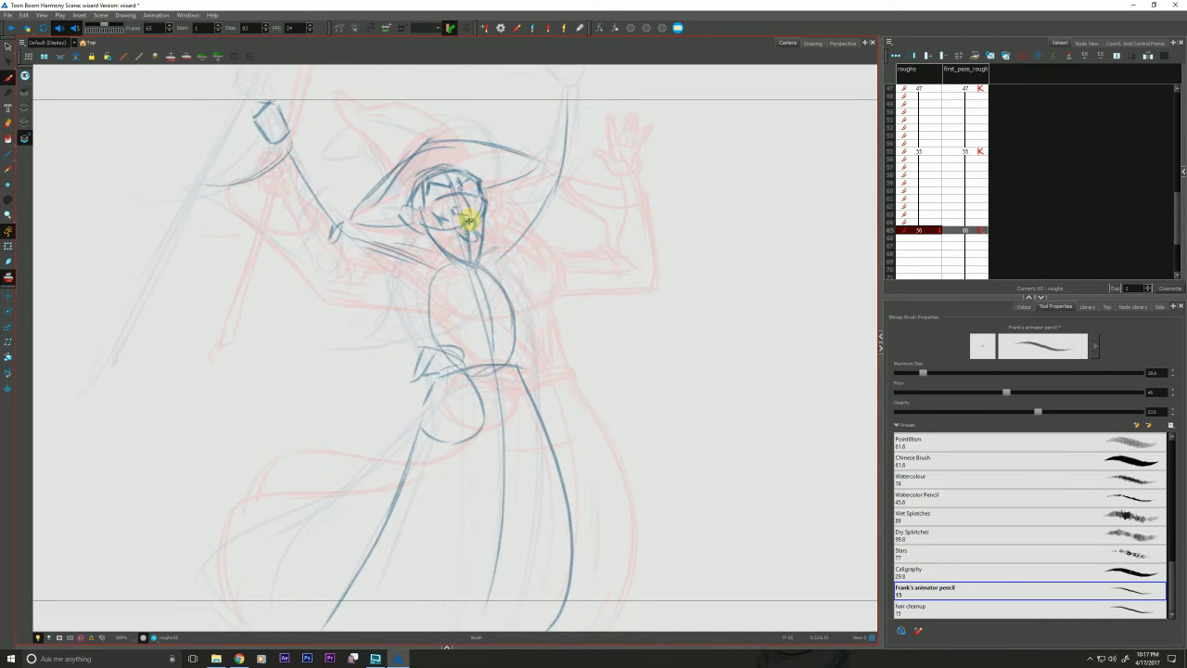
# Sketch the near side of the drooping moustache from beneath the nose and check it against drawing 55
pyautogui.moveTo(468, 222); pyautogui.dragTo(441, 263)
pyautogui.moveTo(455, 211); pyautogui.dragTo(439, 265)
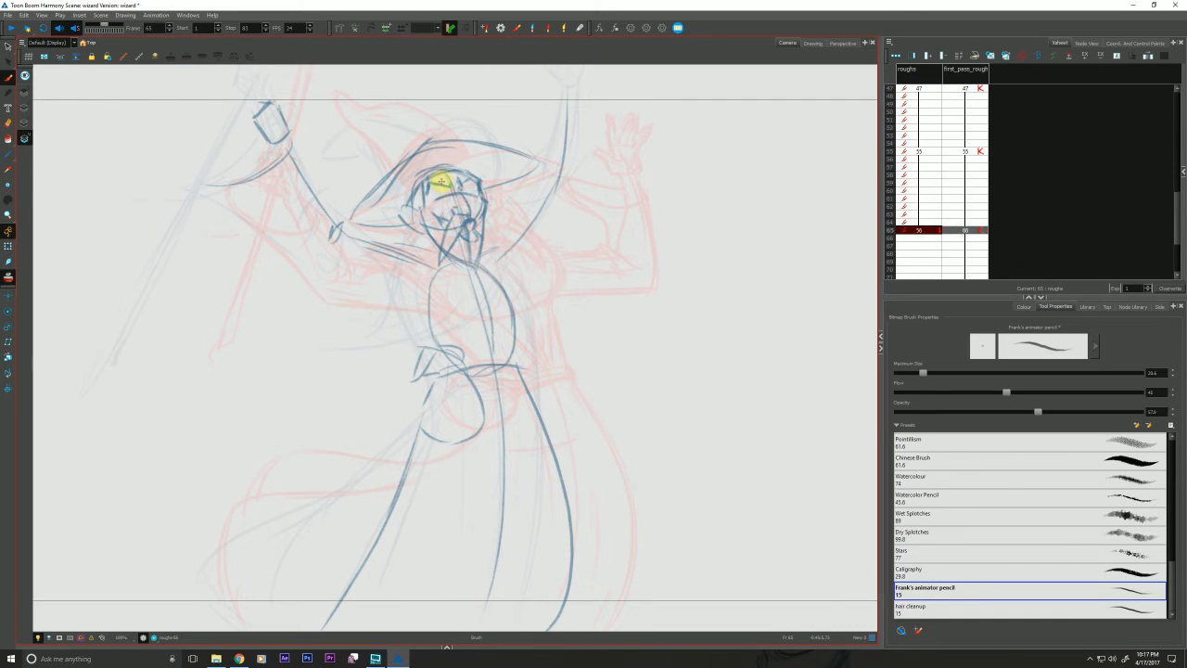
pyautogui.press('f')
pyautogui.press('g')
# Sketch the far side of the moustache sweeping down past the cheek and compare the face with drawing 55
pyautogui.moveTo(465, 213); pyautogui.dragTo(475, 225)
pyautogui.moveTo(477, 212); pyautogui.dragTo(512, 261)
pyautogui.moveTo(479, 229); pyautogui.dragTo(509, 255)
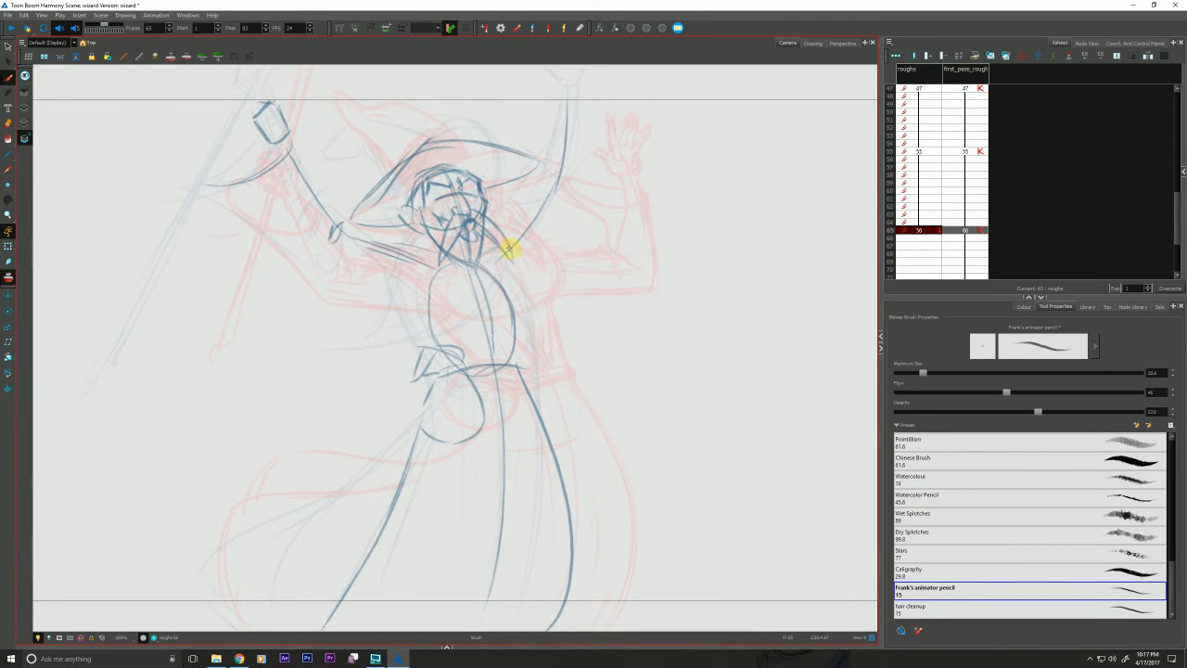
pyautogui.press('f')
pyautogui.press('g')
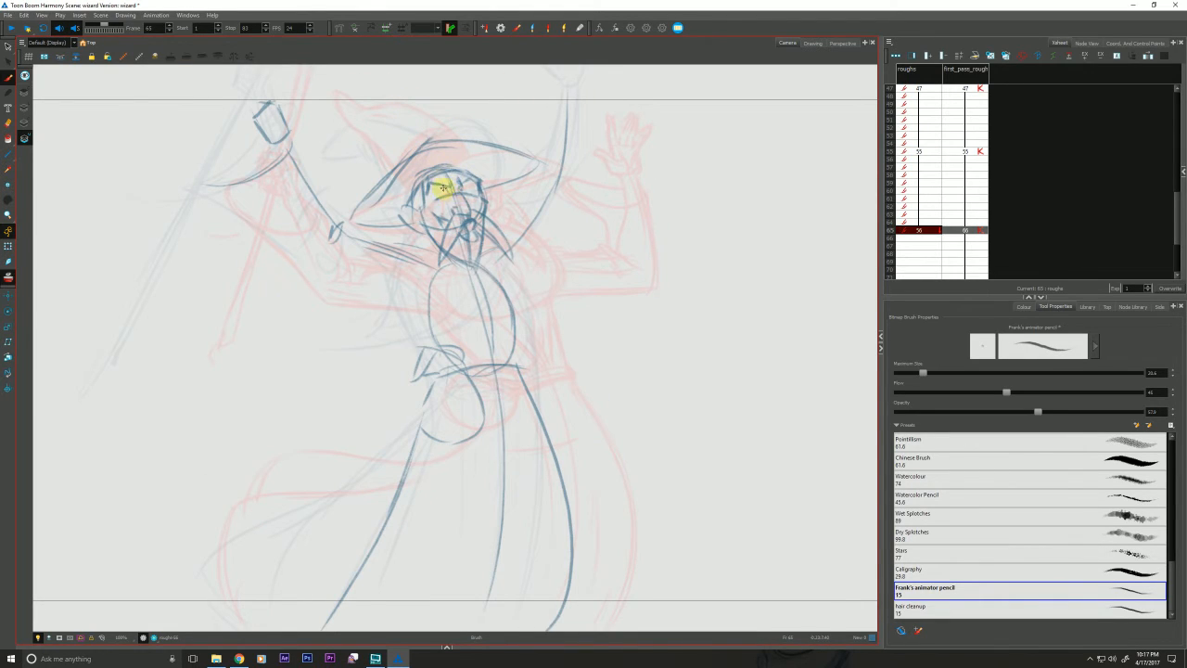
pyautogui.press('f')
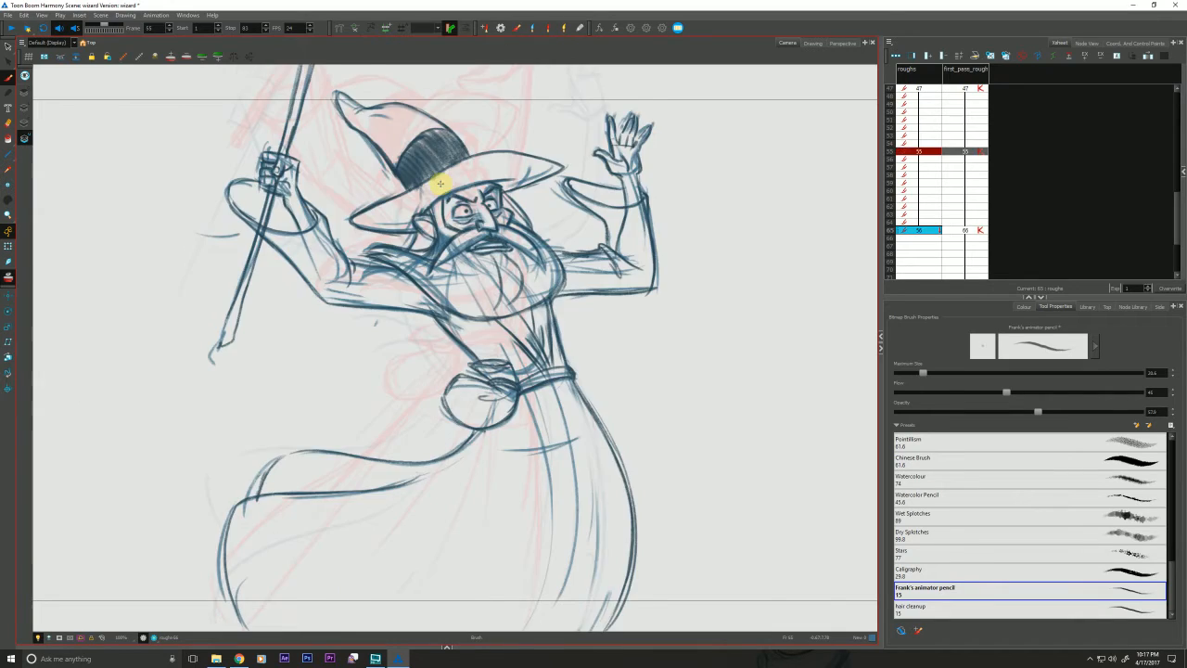
pyautogui.press('g')
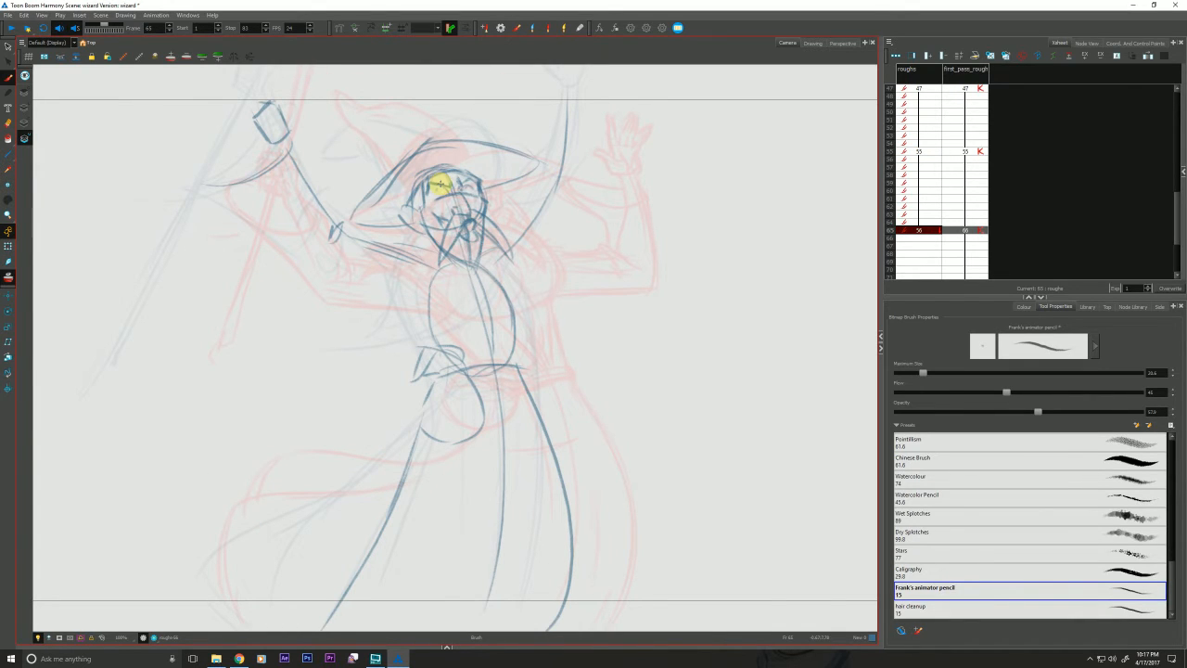
pyautogui.press('f')
pyautogui.press('g')
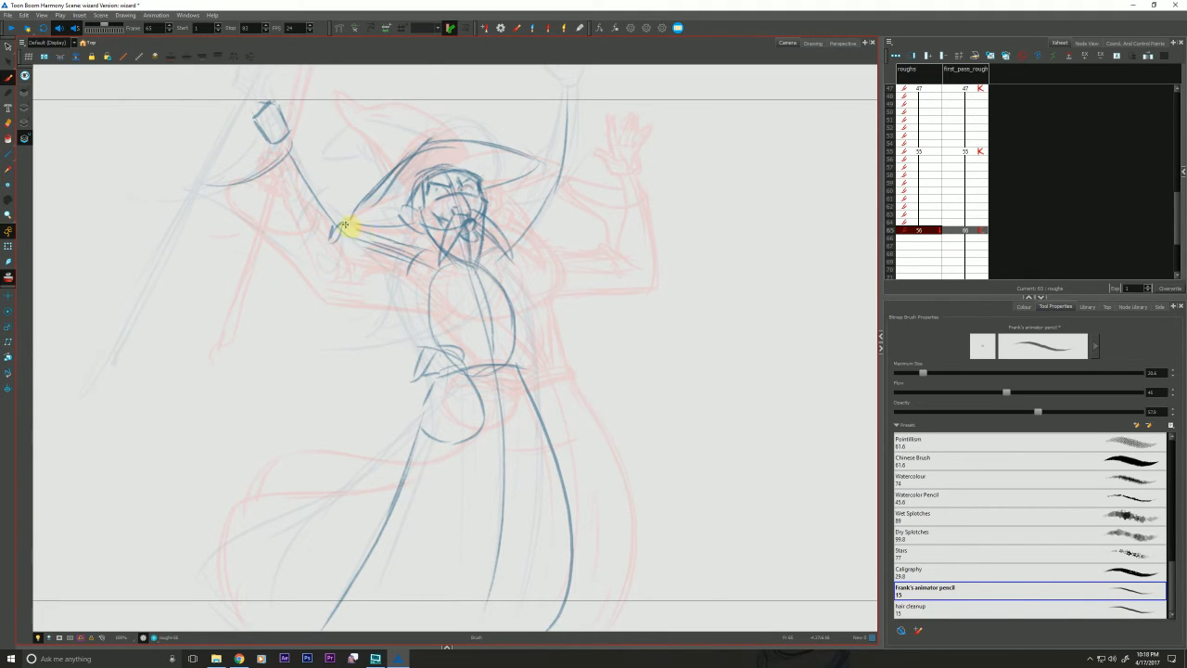
# Rework the forearm of the staff arm with a second contour line and rough in its hand block again
pyautogui.moveTo(334, 220); pyautogui.dragTo(281, 136)
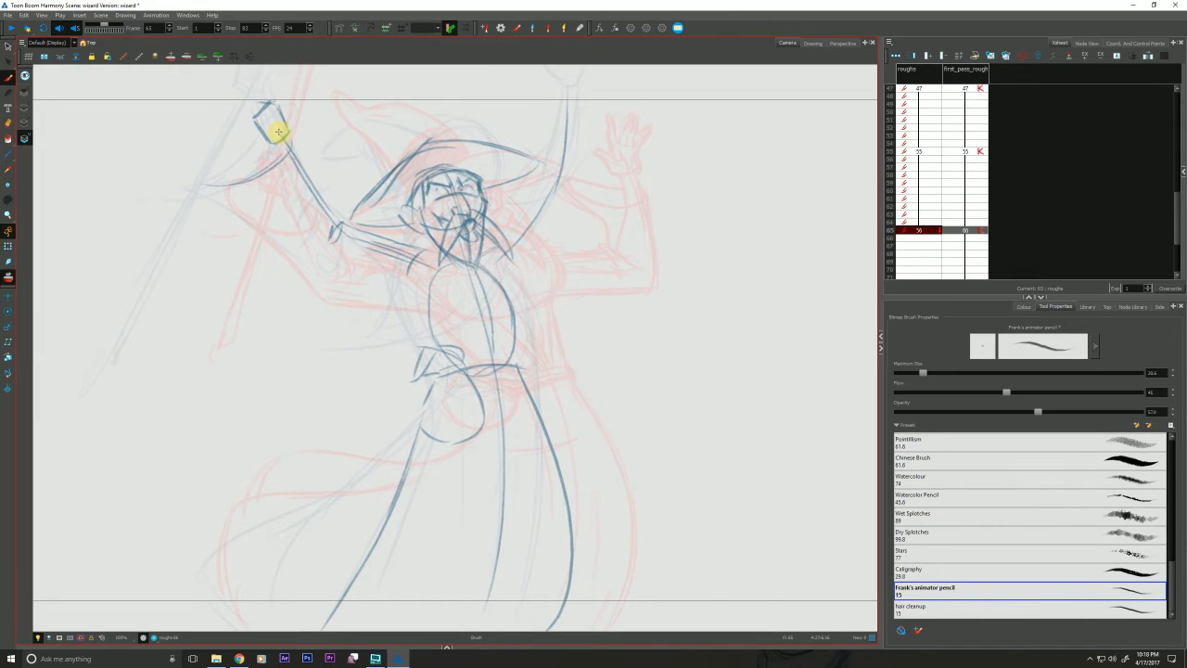
pyautogui.hotkey('ctrl', 'z')
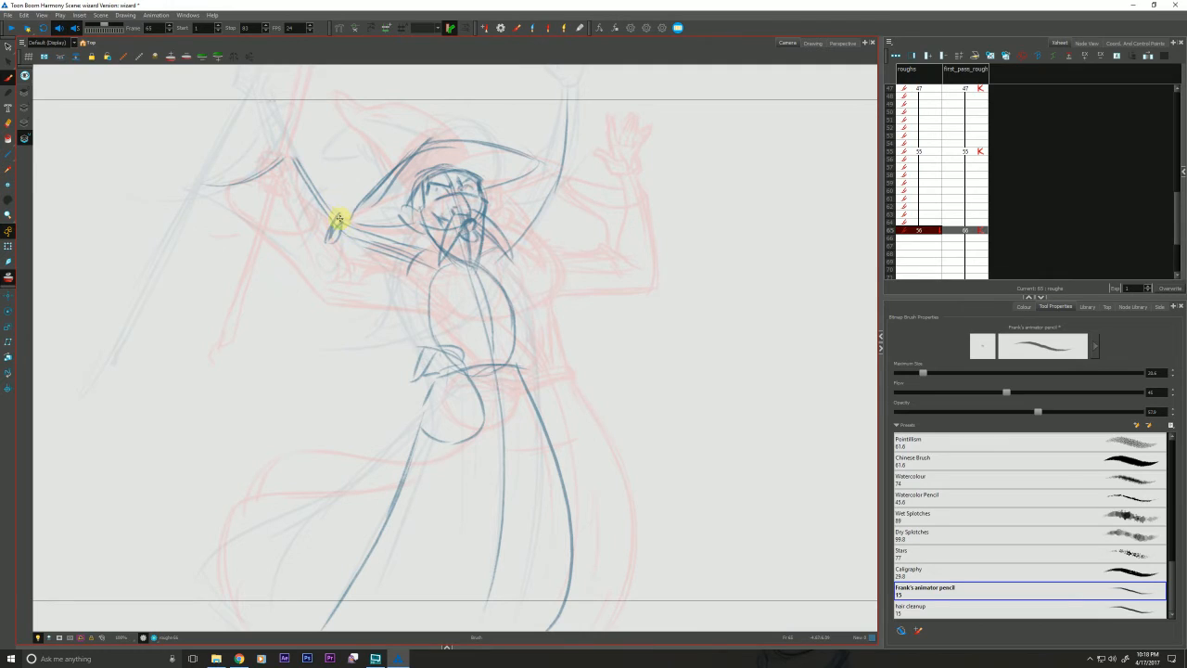
pyautogui.moveTo(336, 220)
pyautogui.mouseDown()
pyautogui.moveTo(287, 148)
pyautogui.moveTo(287, 116)
pyautogui.moveTo(292, 139)
pyautogui.moveTo(283, 116)
pyautogui.moveTo(260, 115)
pyautogui.moveTo(273, 148)
pyautogui.mouseUp()
pyautogui.moveTo(259, 117); pyautogui.dragTo(266, 141)
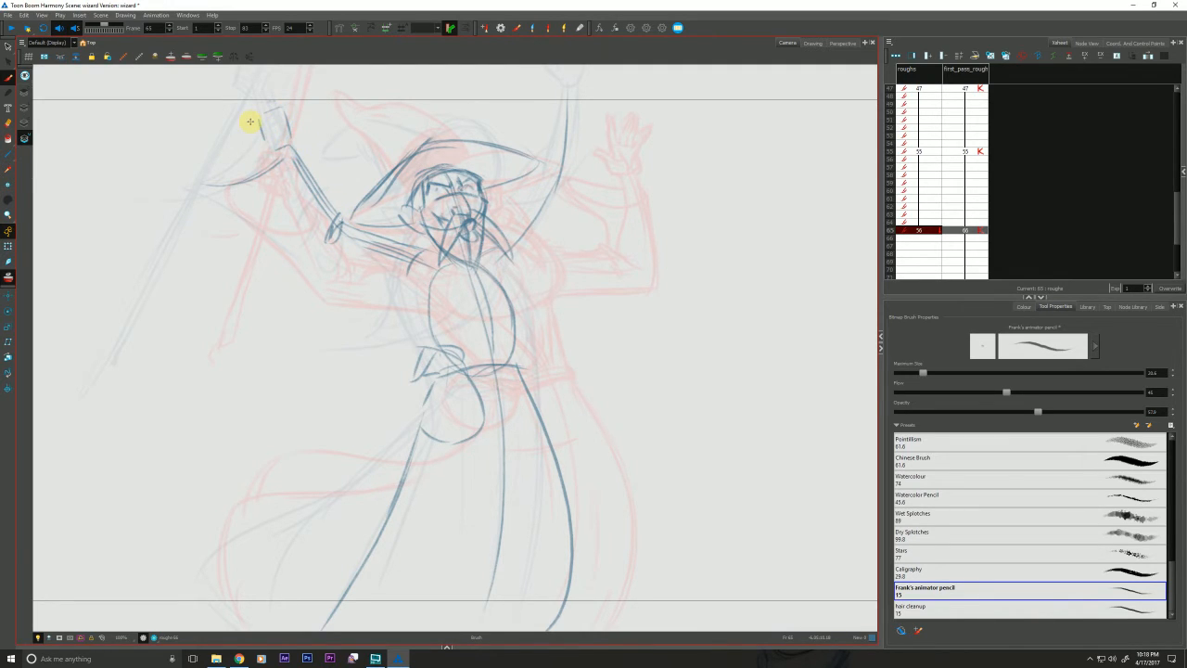
# Sketch the raised empty hand with its palm, thumb and first finger, and compare it with drawing 55
pyautogui.moveTo(536, 128); pyautogui.dragTo(530, 164)
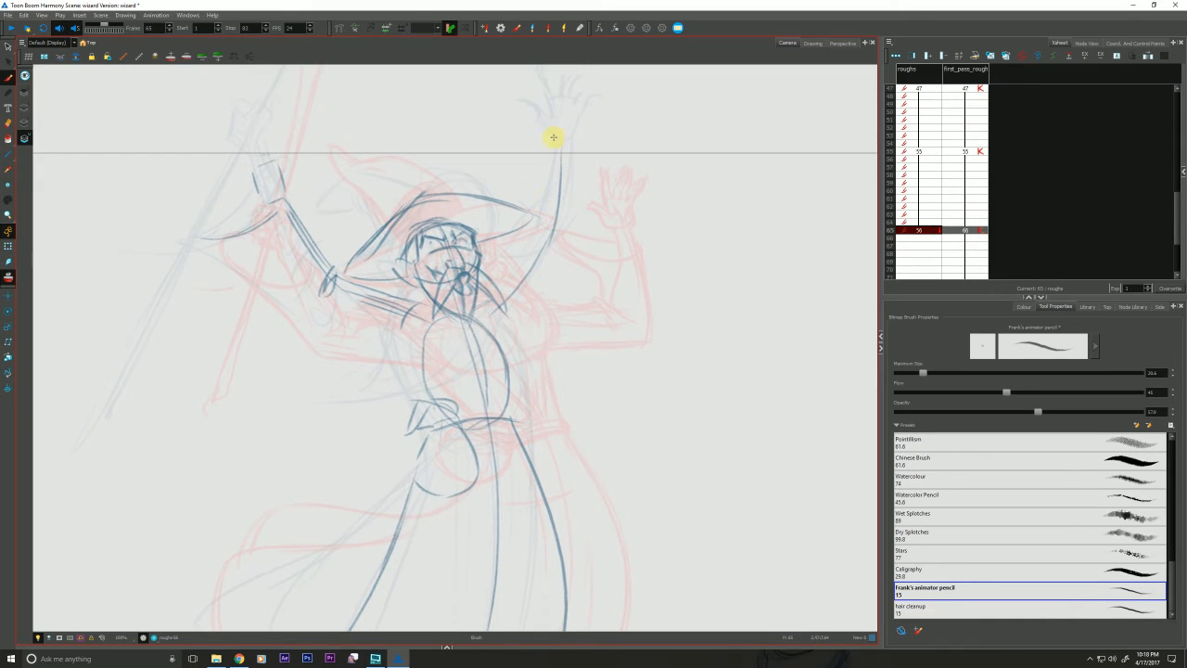
pyautogui.moveTo(548, 112)
pyautogui.mouseDown()
pyautogui.moveTo(539, 89)
pyautogui.moveTo(559, 142)
pyautogui.mouseUp()
pyautogui.moveTo(542, 109); pyautogui.dragTo(562, 140)
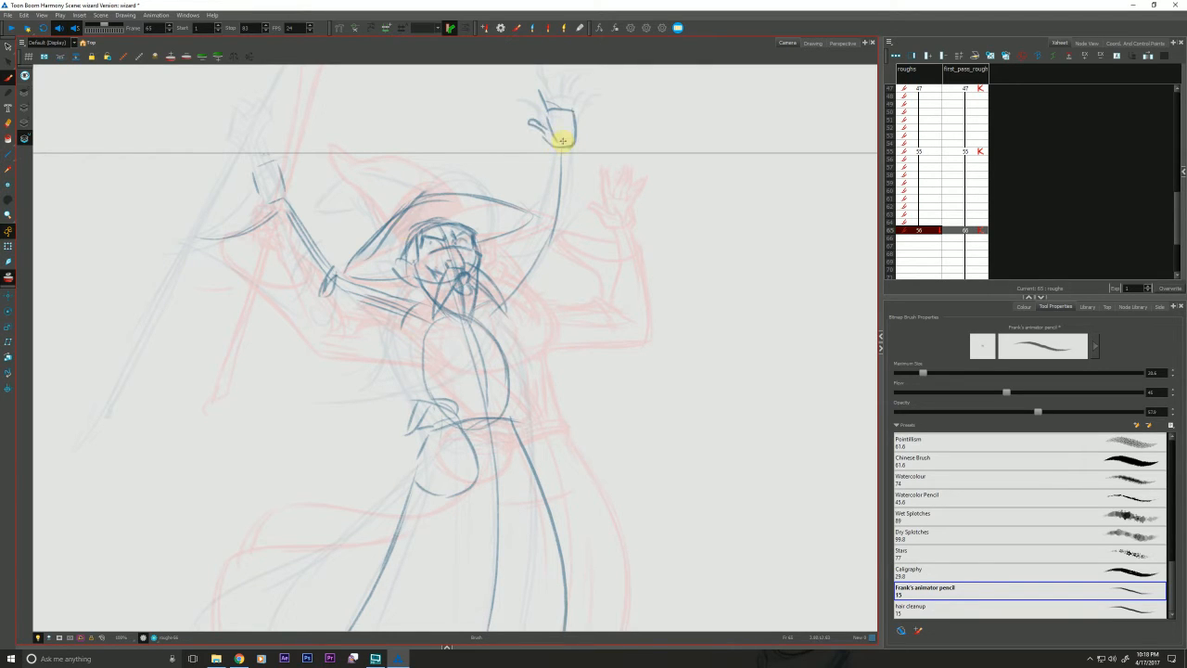
pyautogui.press('f')
pyautogui.press('g')
pyautogui.press('f')
pyautogui.press('g')
pyautogui.press('f')
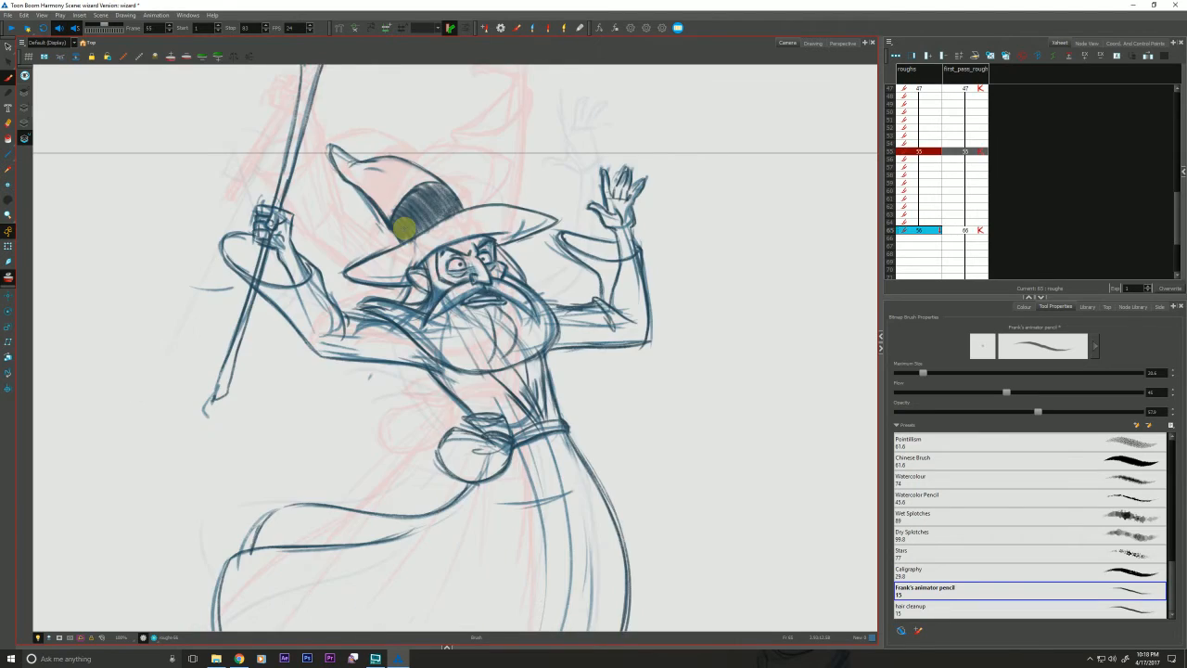
pyautogui.press('g')
# Darken the far-side torso contour, add the line from the near side of the torso towards the staff arm, and reinforce the elbow
pyautogui.moveTo(482, 321)
pyautogui.mouseDown()
pyautogui.moveTo(500, 346)
pyautogui.moveTo(506, 426)
pyautogui.mouseUp()
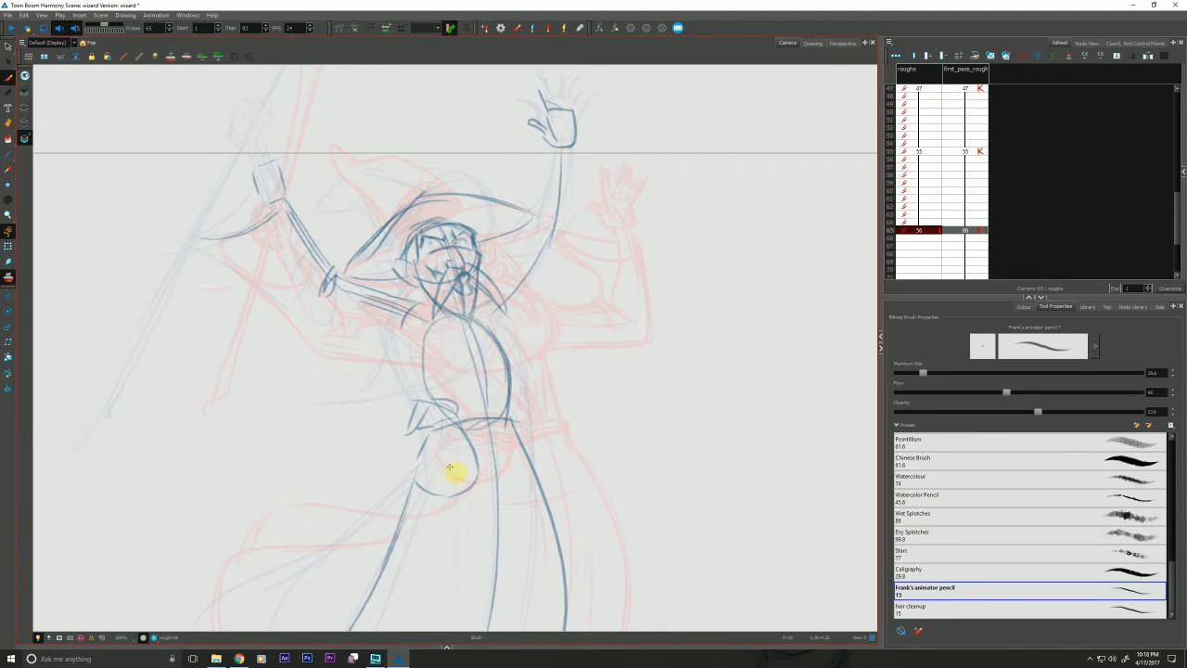
pyautogui.moveTo(416, 356)
pyautogui.mouseDown()
pyautogui.moveTo(430, 400)
pyautogui.moveTo(411, 355)
pyautogui.moveTo(358, 328)
pyautogui.mouseUp()
pyautogui.moveTo(318, 259); pyautogui.dragTo(327, 276)
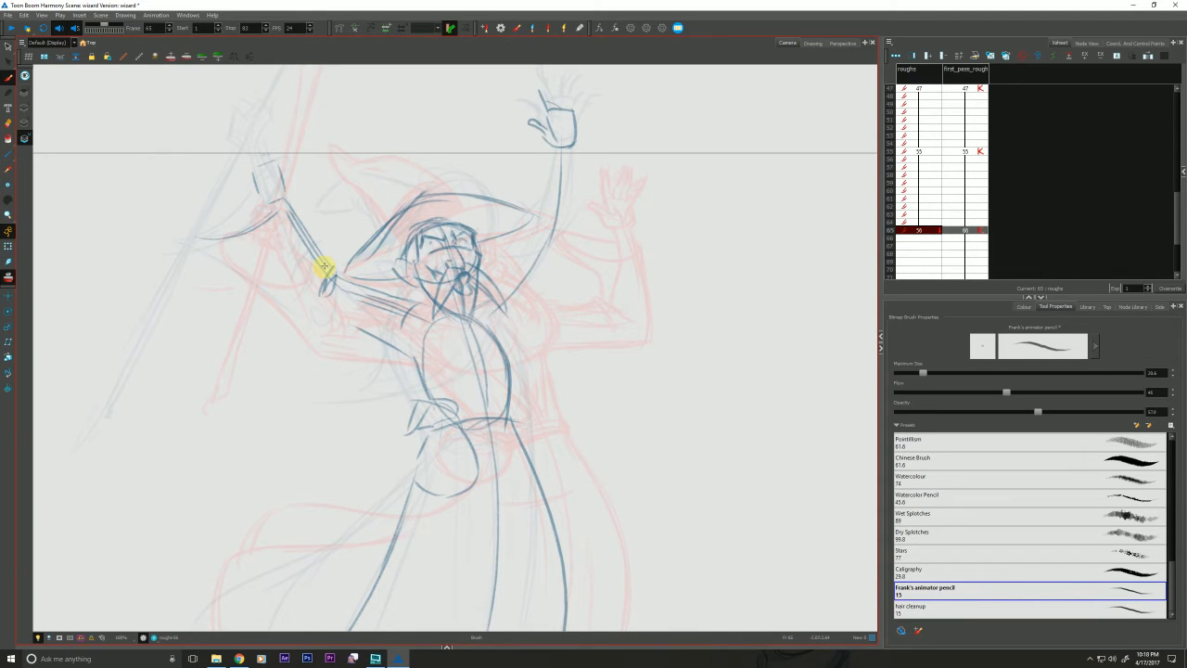
# Compare the full body construction at frame 65 with drawing 55 by flipping between the two drawings
pyautogui.press('f')
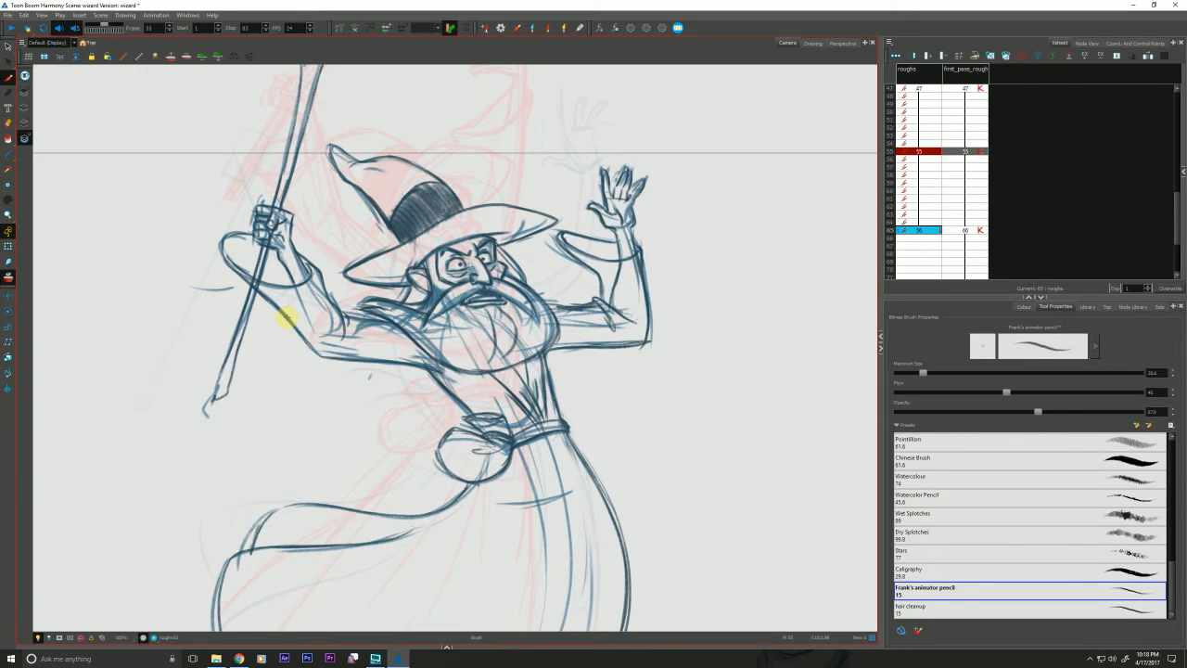
pyautogui.press('g')
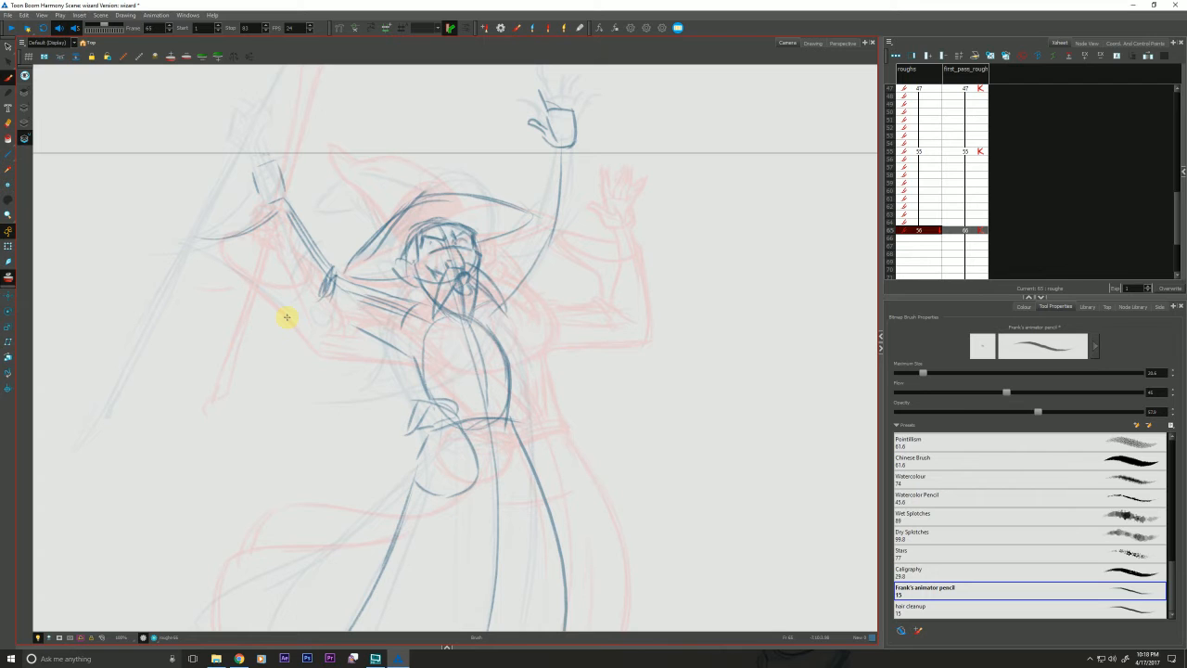
pyautogui.moveTo(261, 444); pyautogui.dragTo(263, 414)
pyautogui.press('f')
pyautogui.press('g')
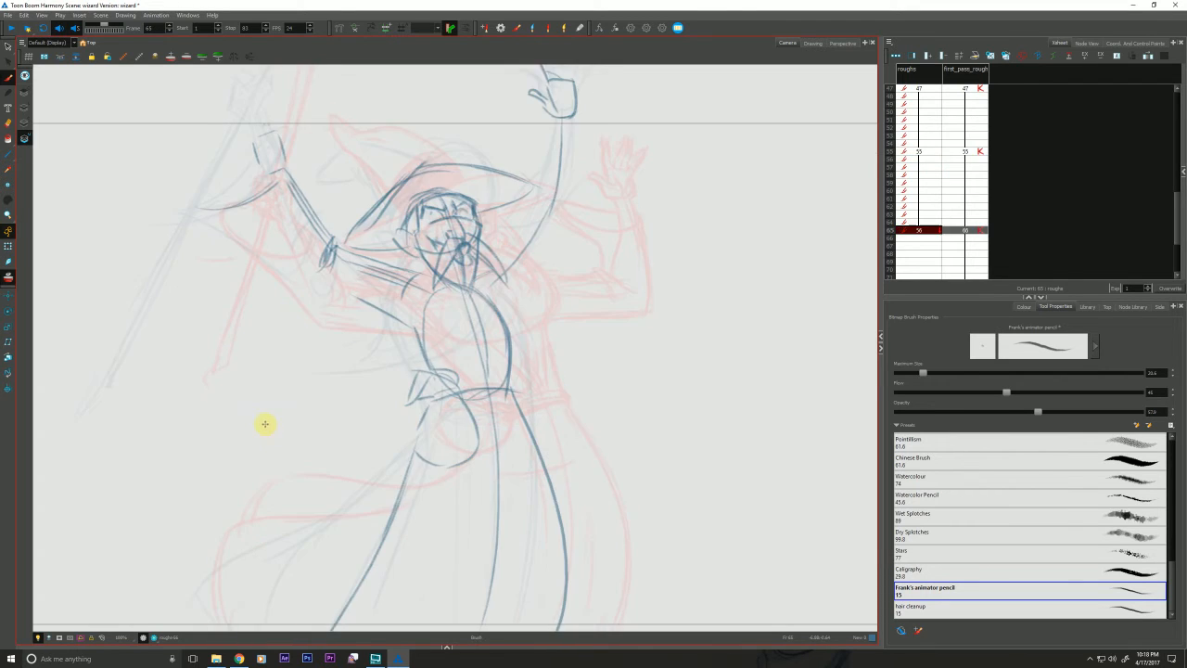
pyautogui.press('f')
pyautogui.press('g')
pyautogui.press('f')
pyautogui.press('g')
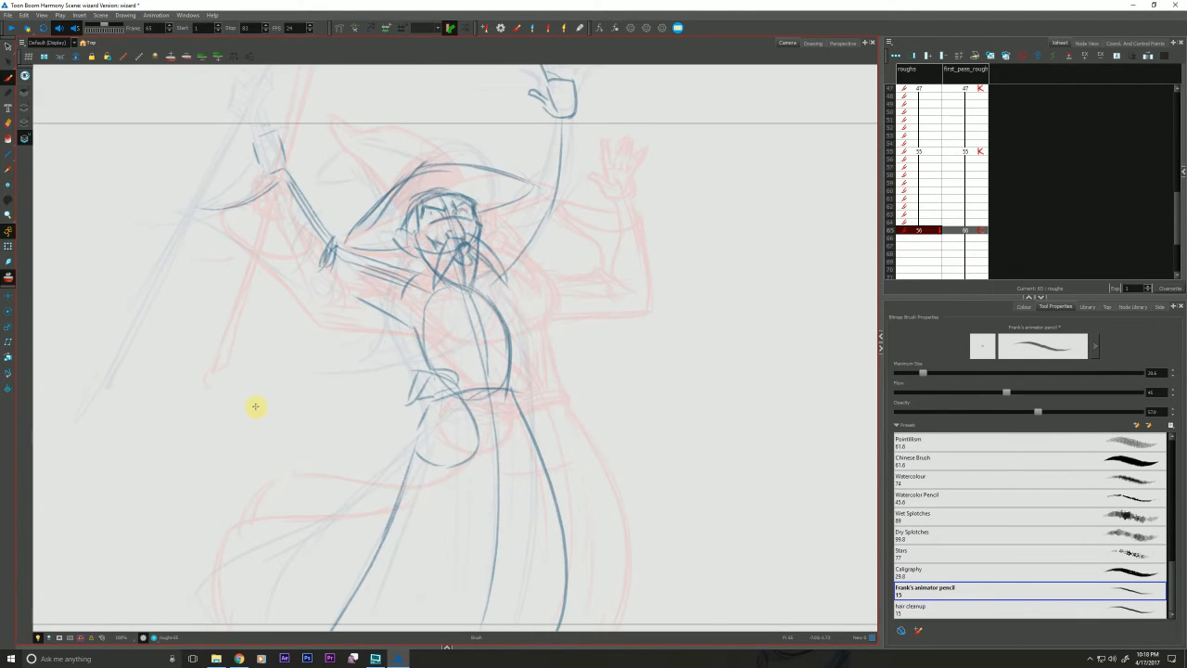
pyautogui.hotkey('alt', 'z')
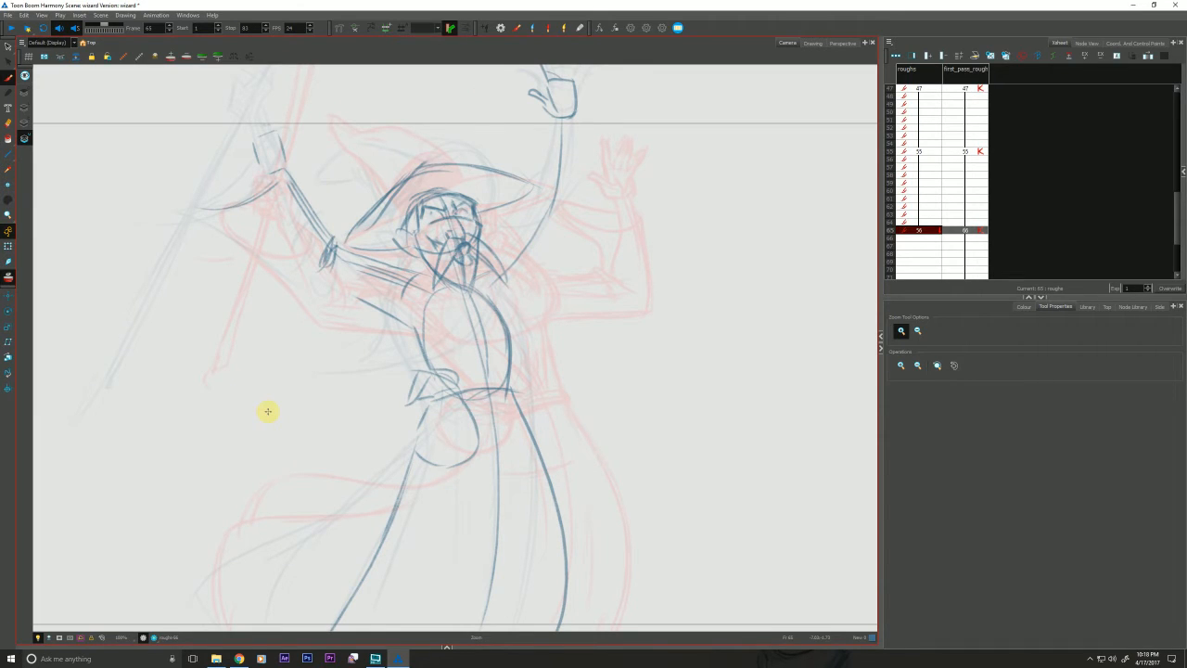
pyautogui.scroll(-2, 267, 411)
pyautogui.hotkey('alt', 's')
pyautogui.hotkey('ctrl', 'a')
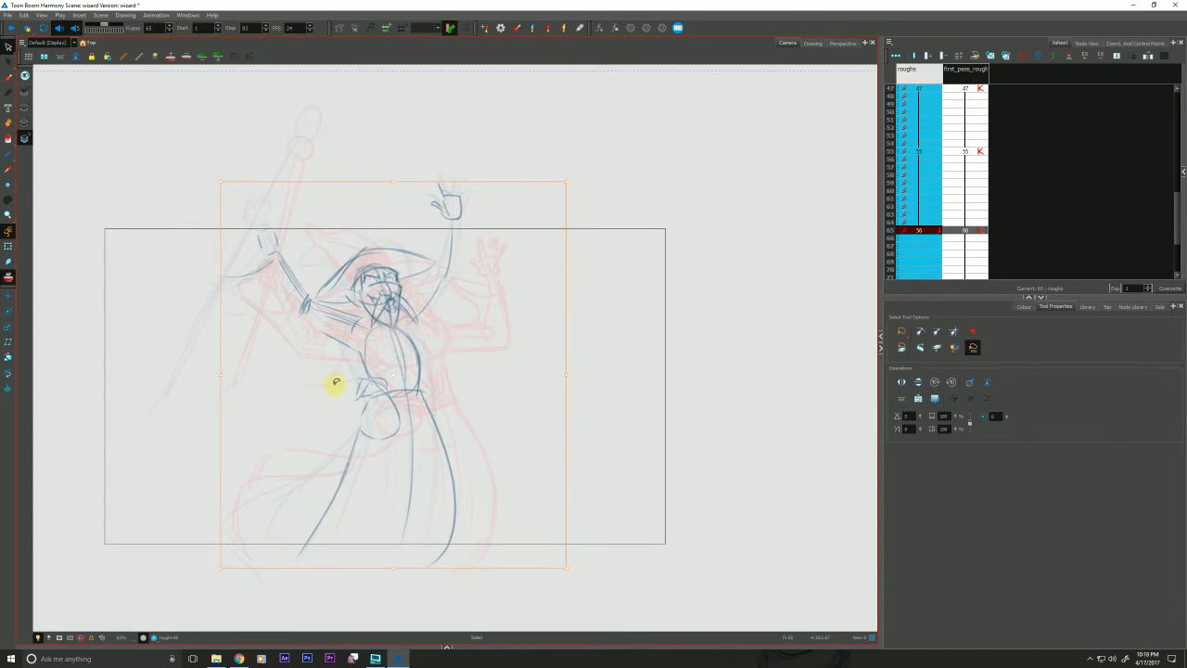
pyautogui.click(301, 395)
# Compare the head at frame 65 with drawing 55, then erase the rough marks around the near eye before drawing with Frank's animator pencil
pyautogui.hotkey('alt', 'z')
pyautogui.scroll(2, 340, 384)
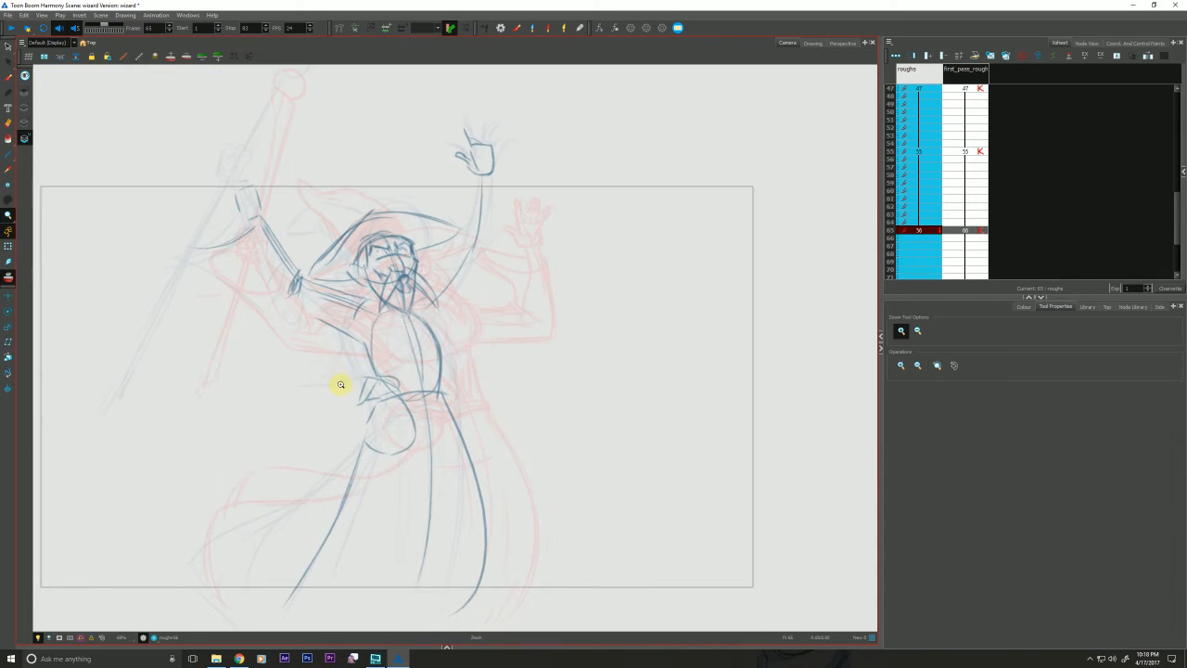
pyautogui.click(305, 315)
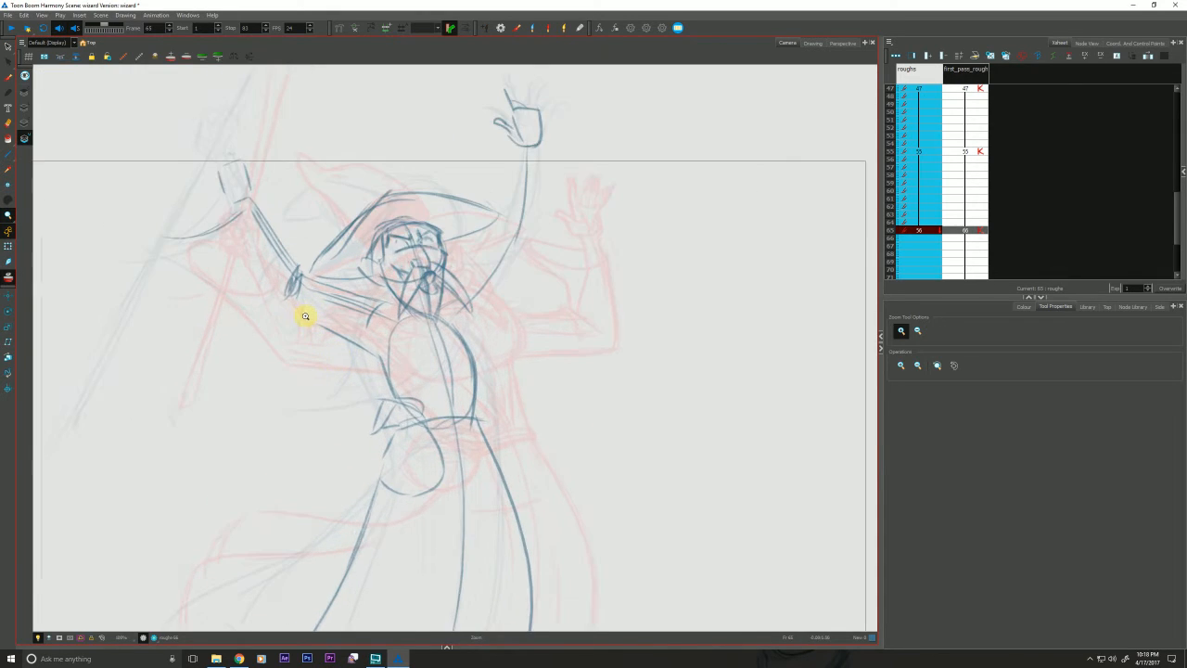
pyautogui.moveTo(283, 334); pyautogui.dragTo(277, 343)
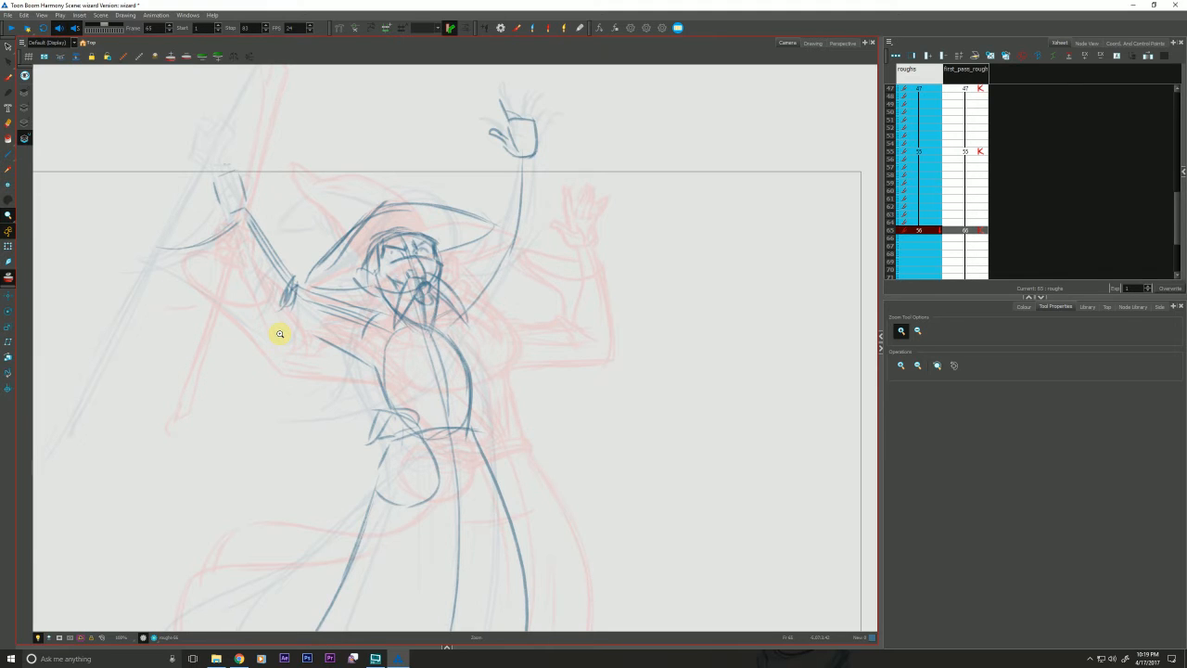
pyautogui.click(321, 307)
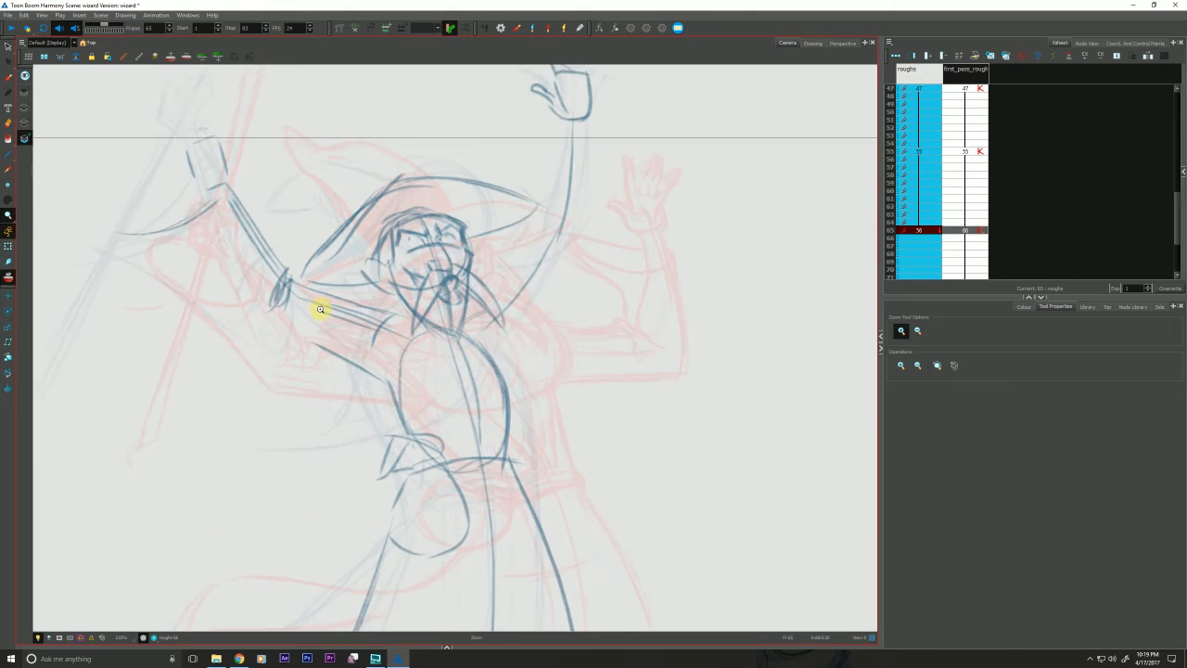
pyautogui.click(320, 314)
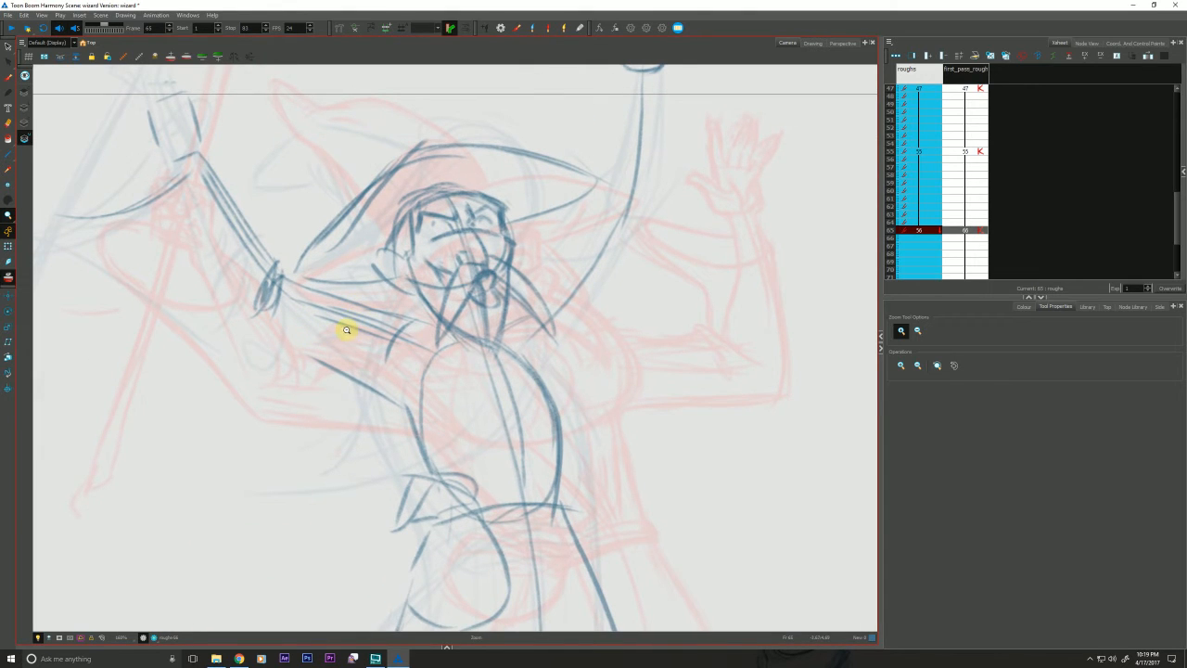
pyautogui.hotkey('alt', 'b')
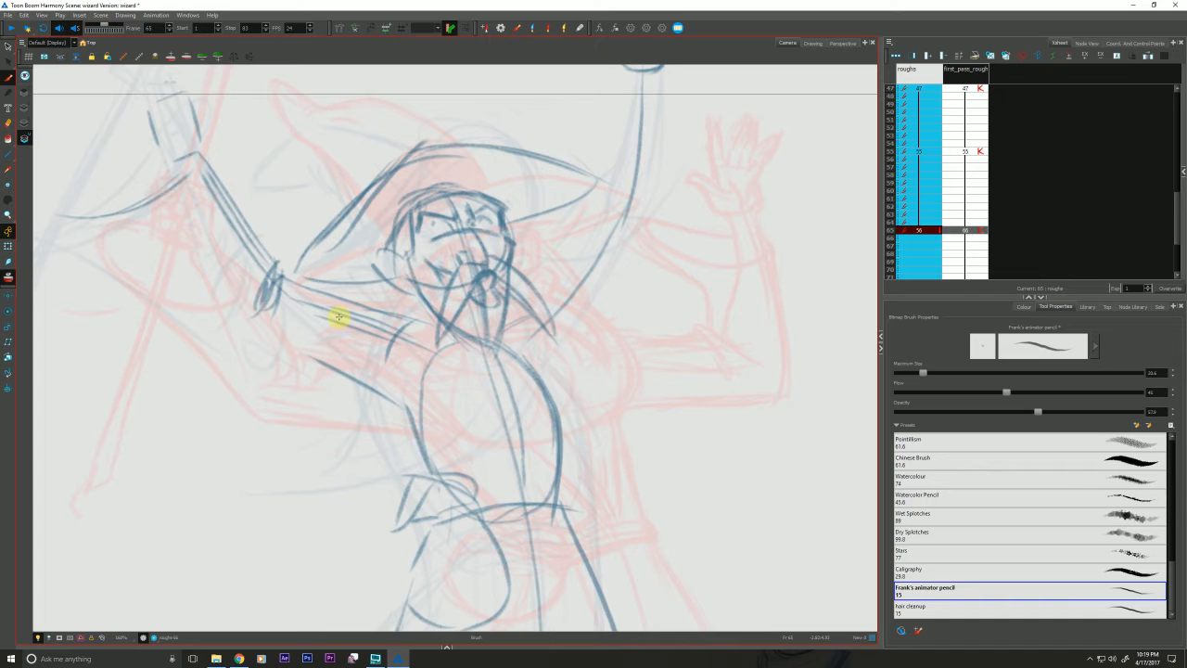
pyautogui.press('f')
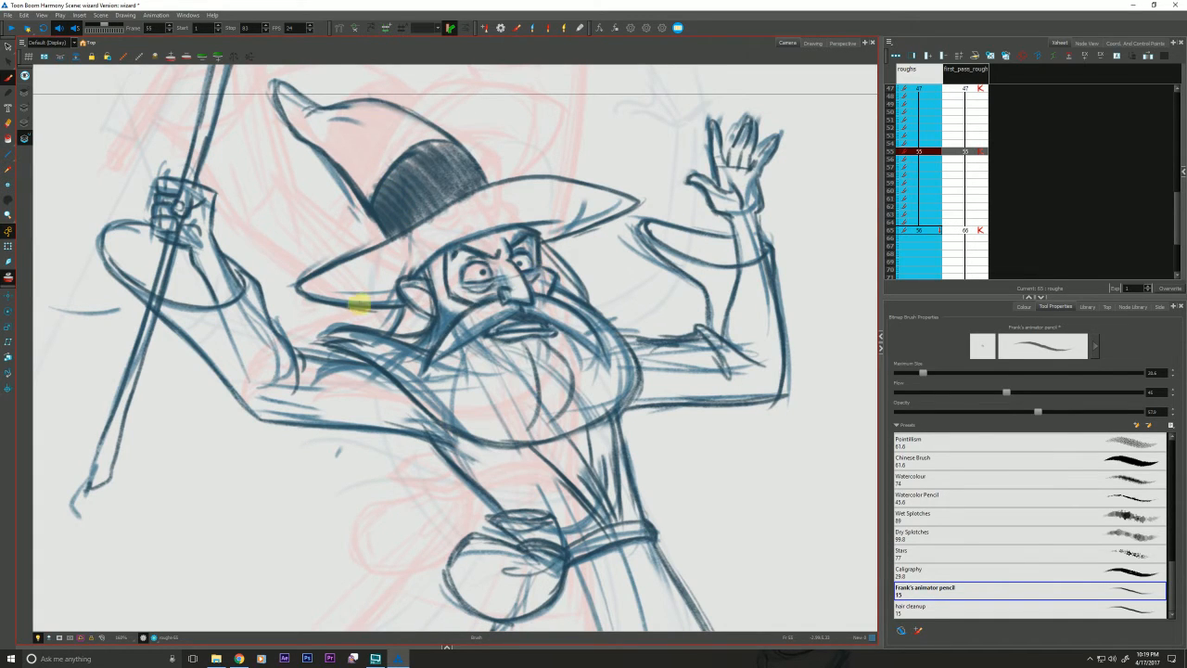
pyautogui.press('g')
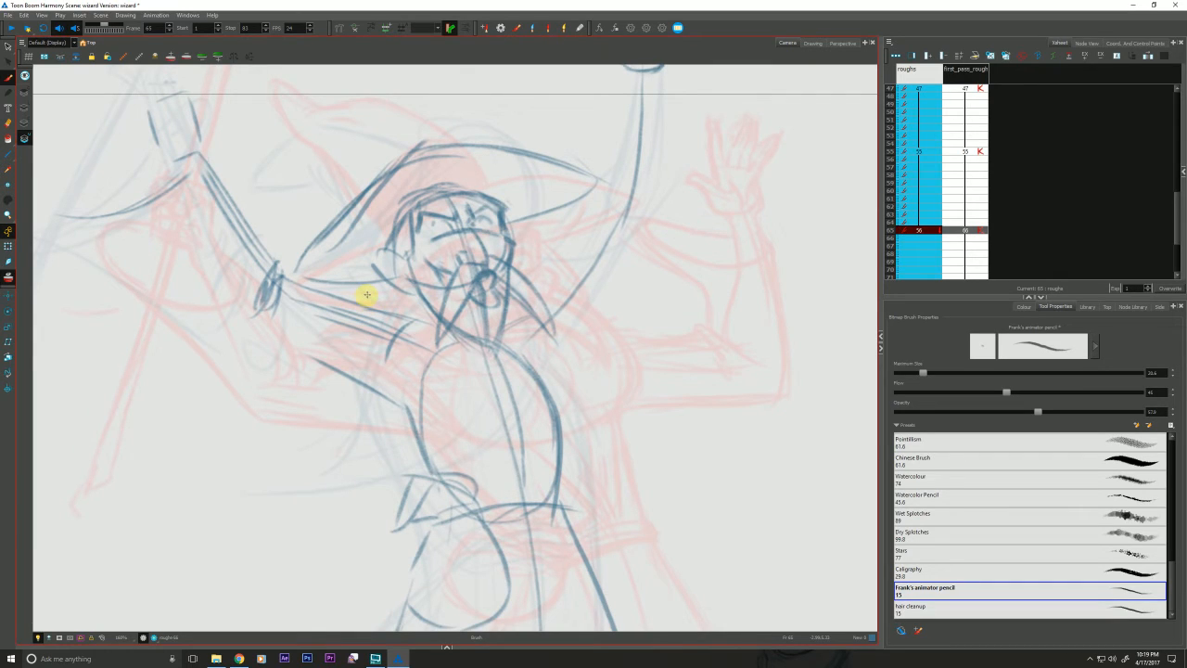
pyautogui.moveTo(413, 257)
pyautogui.mouseDown()
pyautogui.moveTo(497, 231)
pyautogui.moveTo(444, 218)
pyautogui.mouseUp()
pyautogui.press('e')
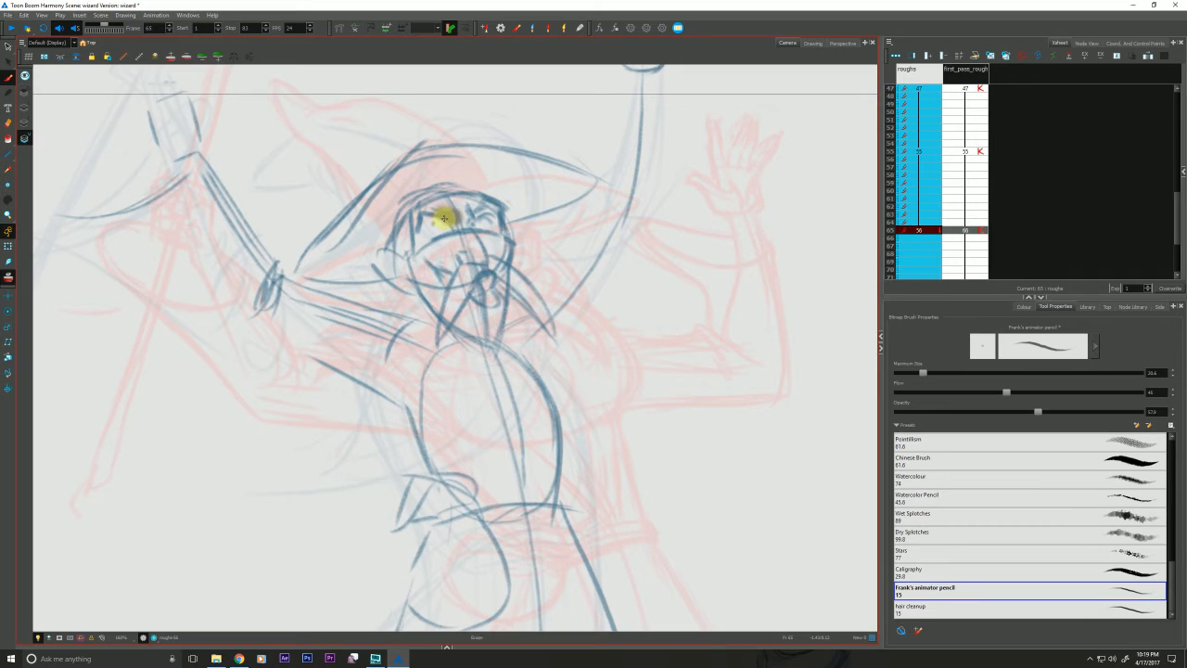
pyautogui.press('b')
# Draw the outlines of the near and far eyes at frame 65, using drawing 55 for comparison, and save the scene
pyautogui.press('f')
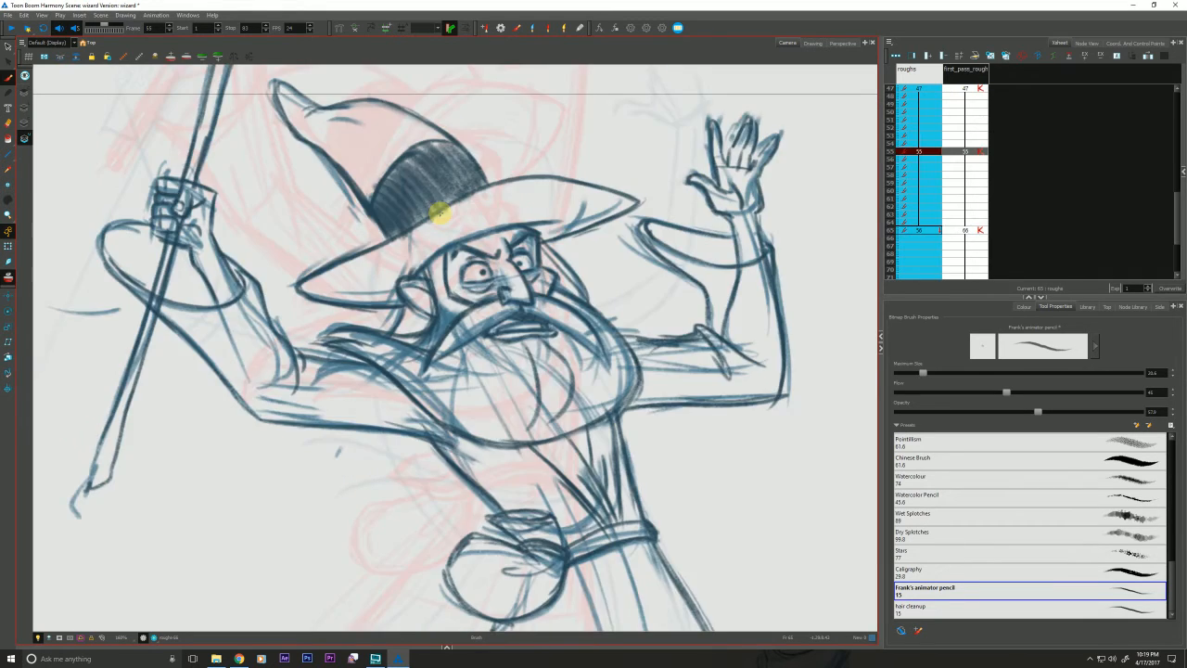
pyautogui.press('g')
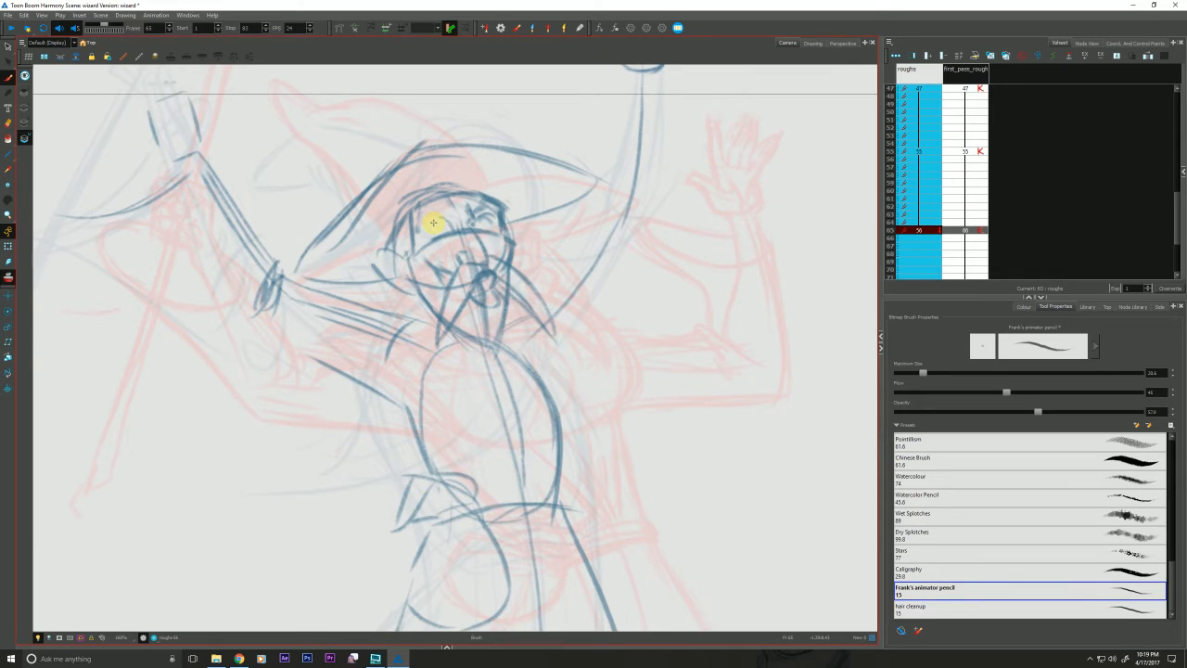
pyautogui.moveTo(433, 222); pyautogui.dragTo(428, 242)
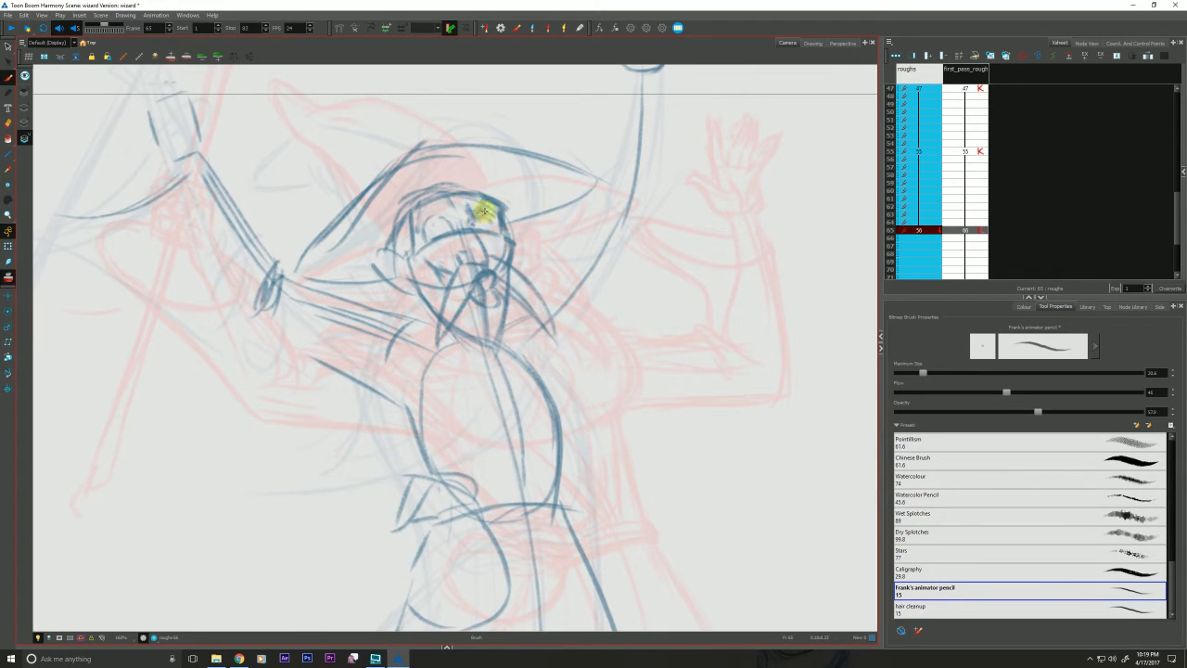
pyautogui.press('f')
pyautogui.press('g')
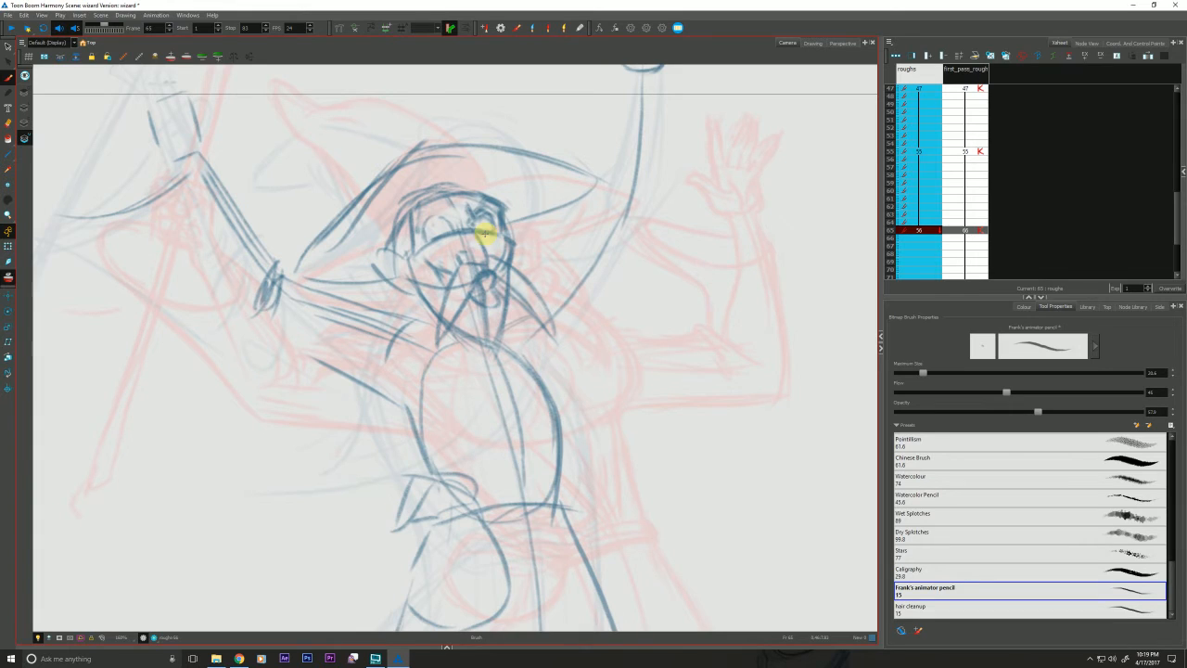
pyautogui.press('f')
pyautogui.press('g')
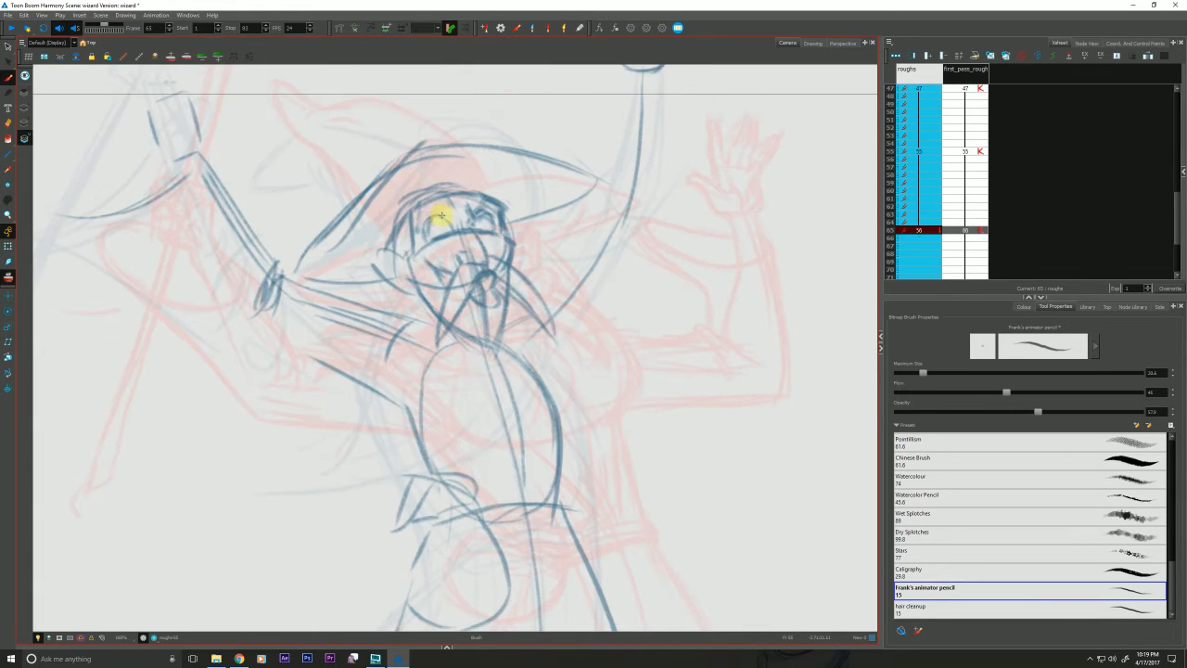
pyautogui.hotkey('ctrl', 's')
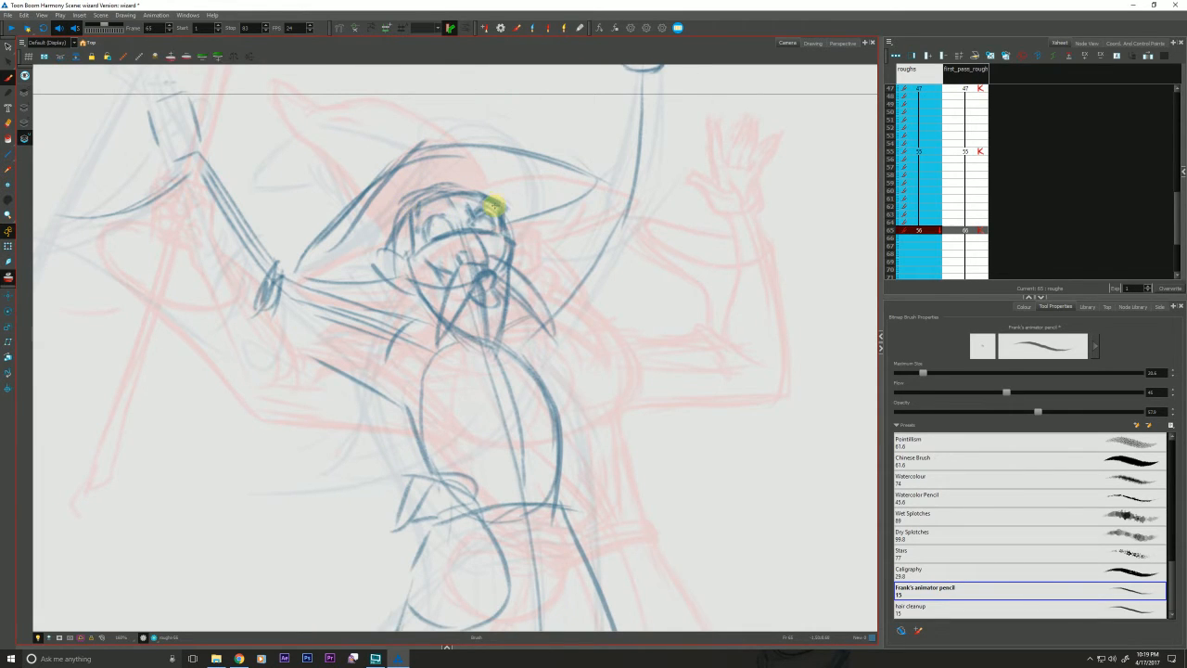
# Erase the rough head lines under the hat, redraw the hat opening as one arc over the forehead, and define the nose
pyautogui.moveTo(465, 193)
pyautogui.mouseDown()
pyautogui.moveTo(401, 205)
pyautogui.moveTo(423, 192)
pyautogui.moveTo(371, 247)
pyautogui.mouseUp()
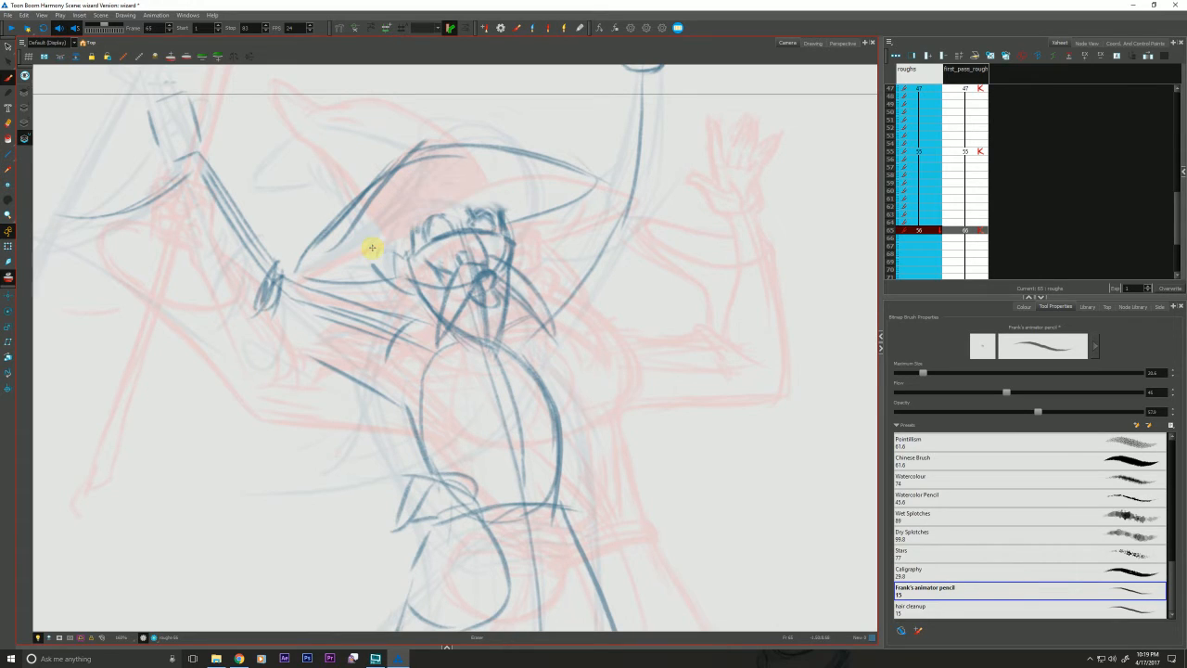
pyautogui.moveTo(501, 214); pyautogui.dragTo(462, 192)
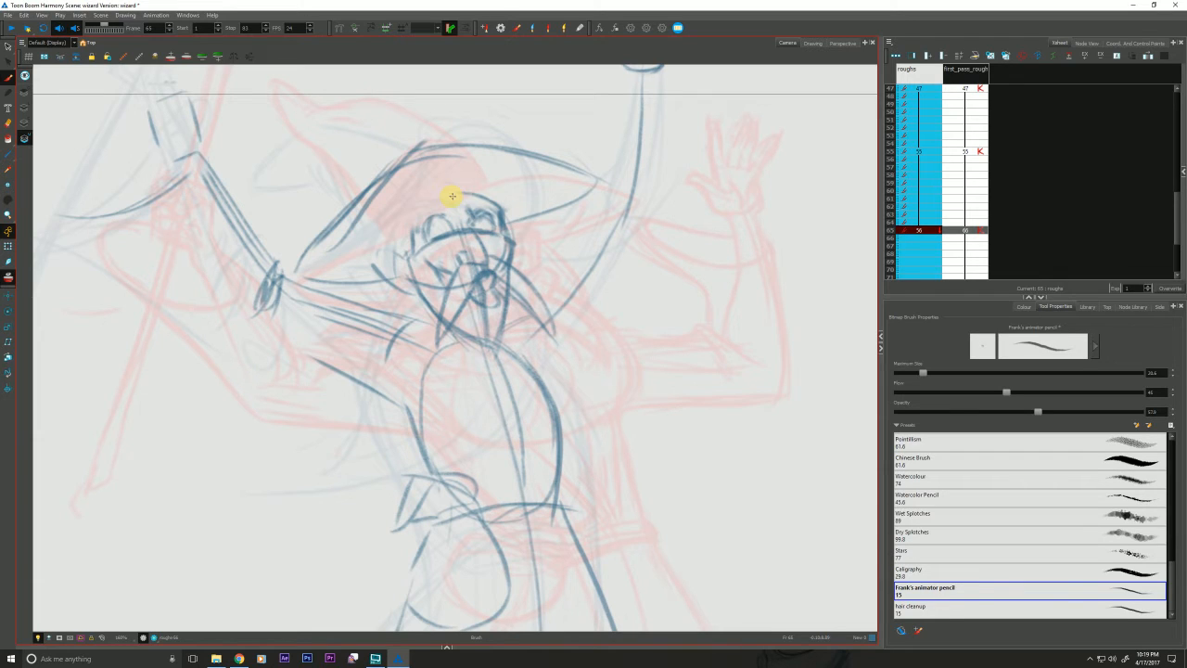
pyautogui.moveTo(451, 195); pyautogui.dragTo(386, 243)
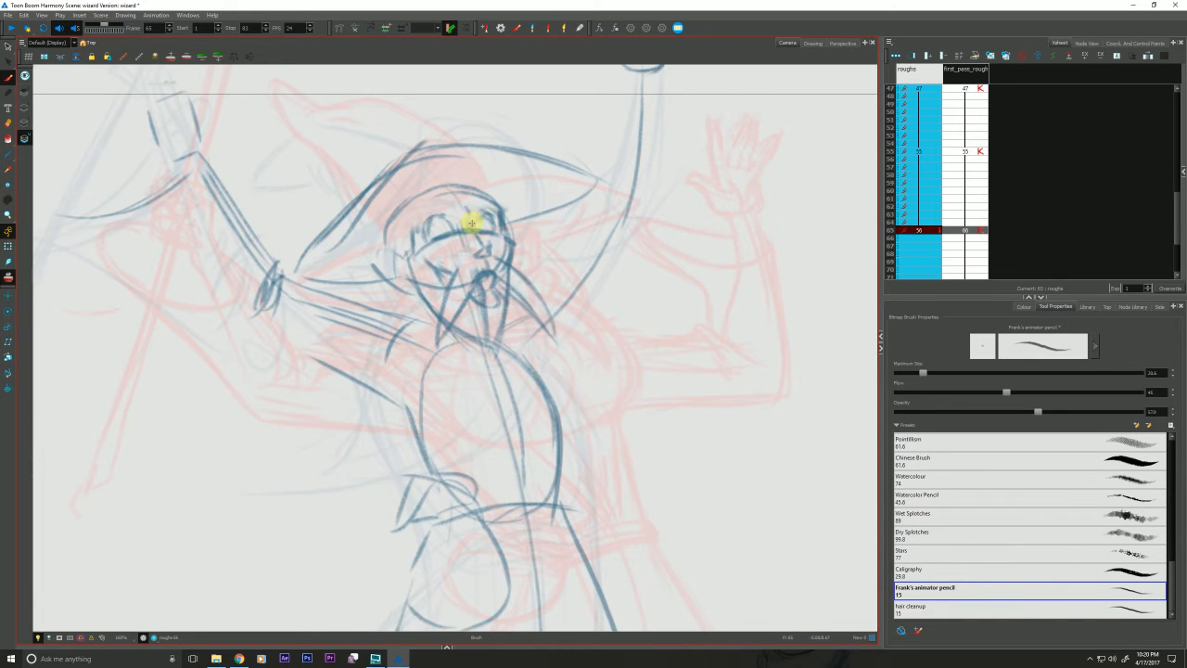
pyautogui.moveTo(480, 231)
pyautogui.mouseDown()
pyautogui.moveTo(494, 244)
pyautogui.moveTo(482, 251)
pyautogui.mouseUp()
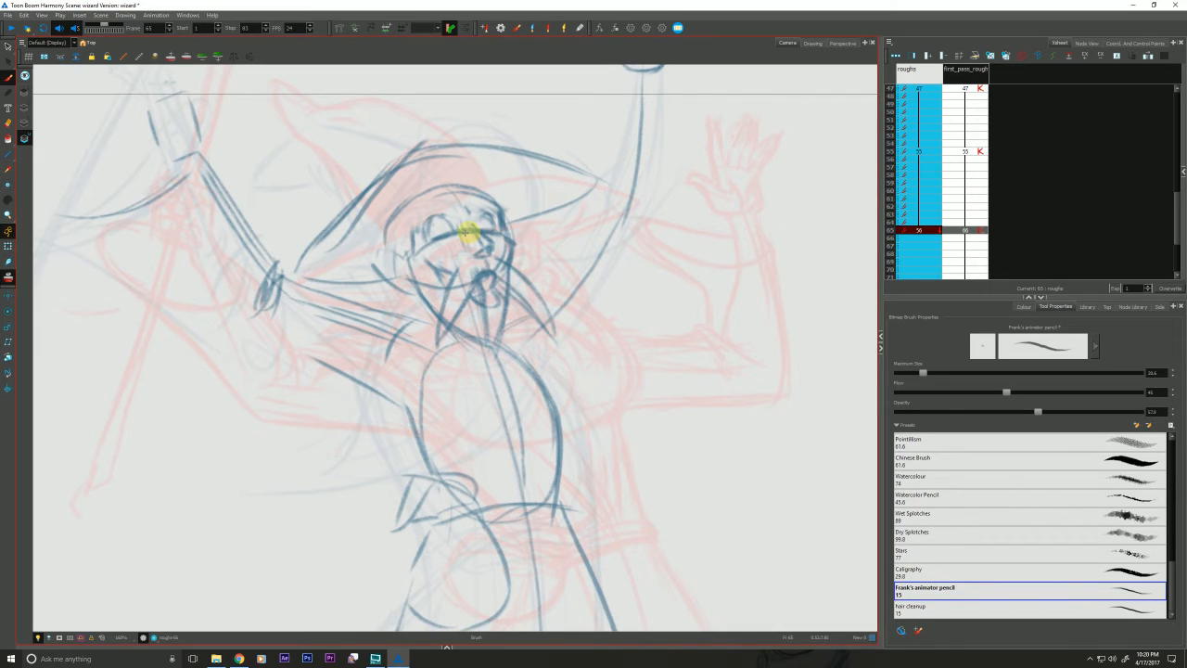
# Rework the temple line on the near side of the face and draw angry eyebrows with firmer eye outlines
pyautogui.moveTo(423, 196); pyautogui.dragTo(475, 334)
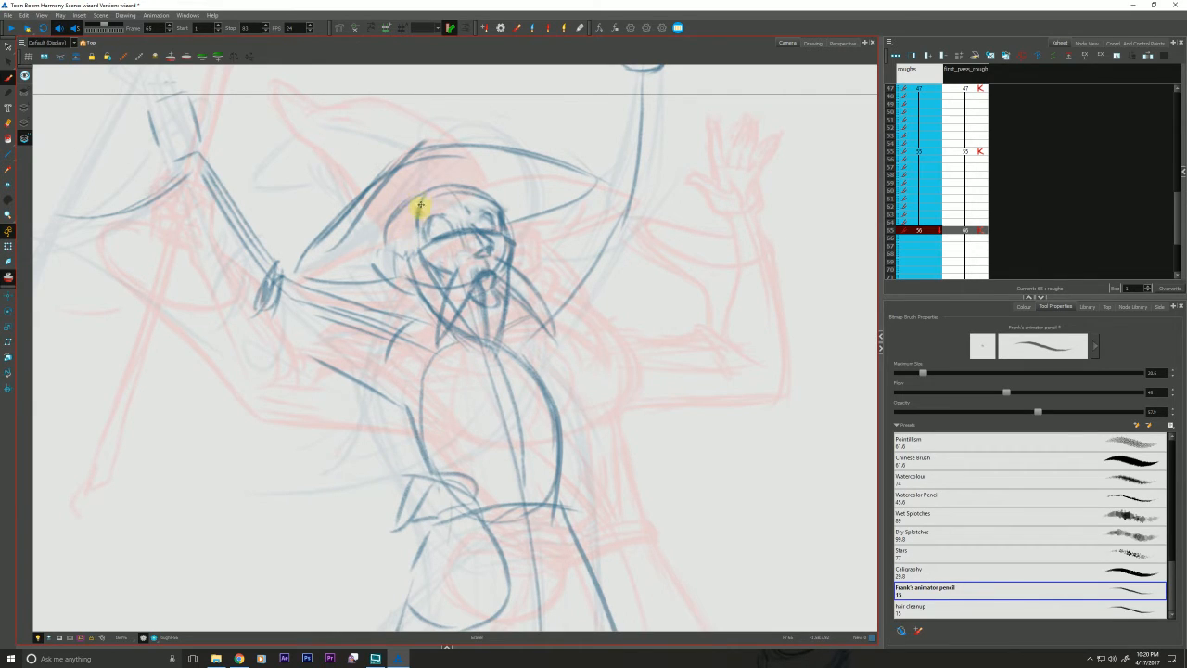
pyautogui.moveTo(422, 198); pyautogui.dragTo(417, 234)
pyautogui.moveTo(419, 193)
pyautogui.mouseDown()
pyautogui.moveTo(457, 208)
pyautogui.moveTo(414, 202)
pyautogui.moveTo(450, 206)
pyautogui.moveTo(425, 191)
pyautogui.moveTo(490, 196)
pyautogui.moveTo(469, 210)
pyautogui.moveTo(501, 195)
pyautogui.moveTo(498, 233)
pyautogui.moveTo(490, 187)
pyautogui.mouseUp()
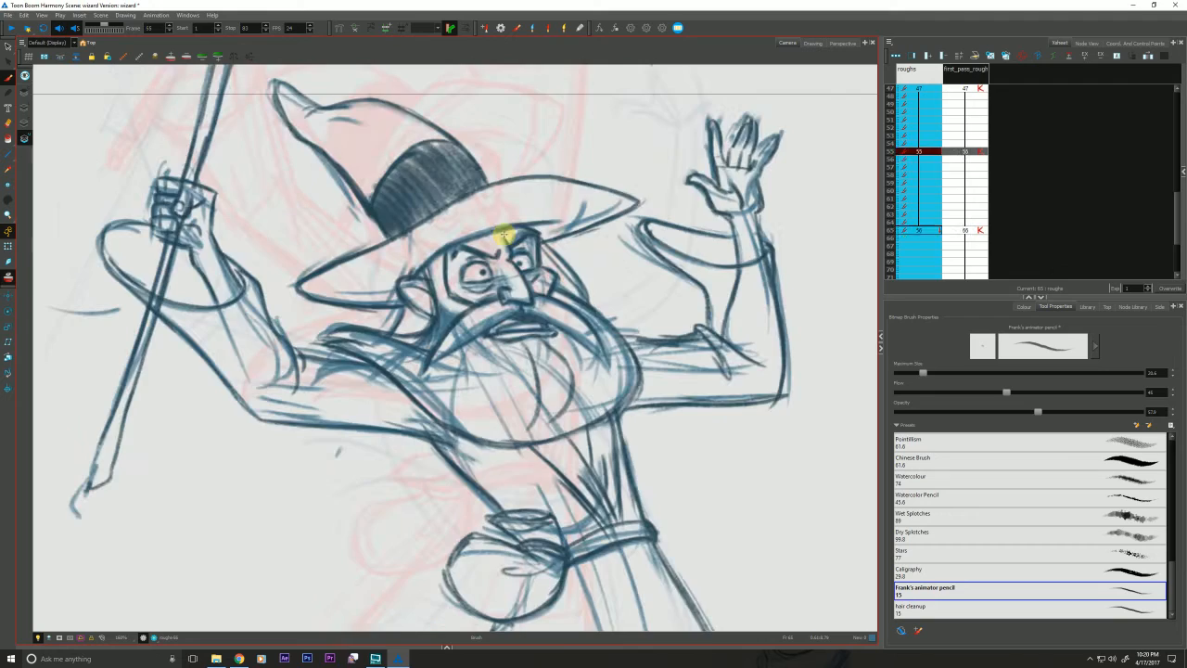
pyautogui.moveTo(461, 207); pyautogui.dragTo(472, 211)
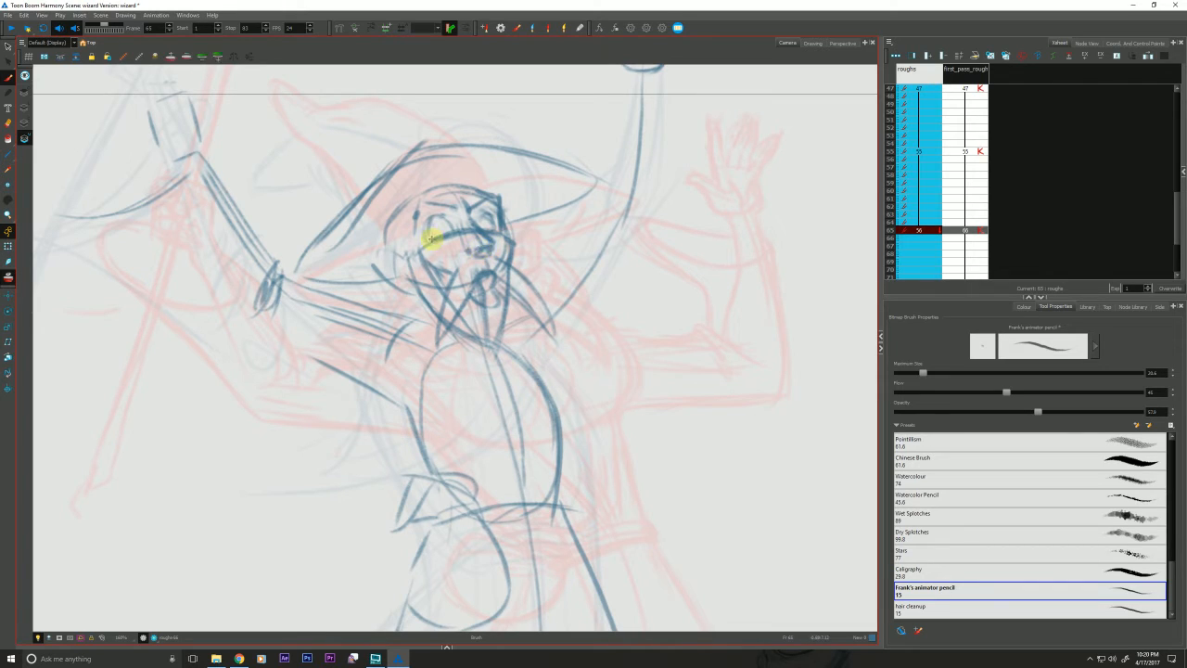
pyautogui.moveTo(424, 219); pyautogui.dragTo(480, 213)
# Compare the wizard's facial expression at frame 65 with drawings 55 and 47 by flipping between them
pyautogui.press('f')
pyautogui.press('g')
pyautogui.press('f')
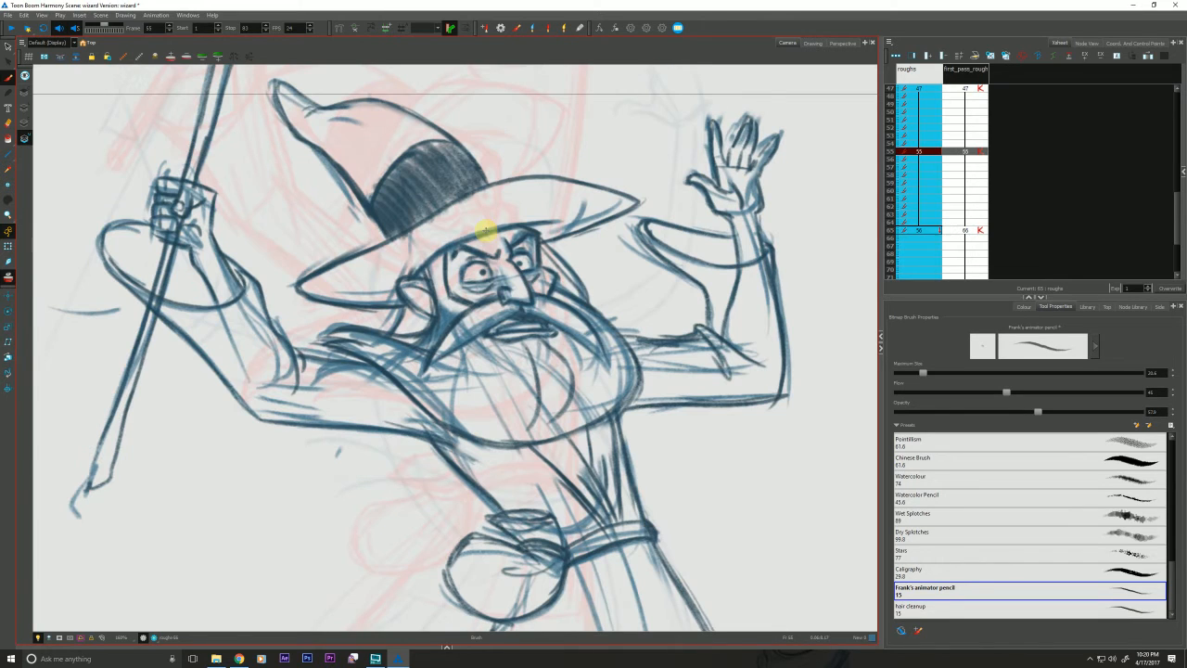
pyautogui.press('f')
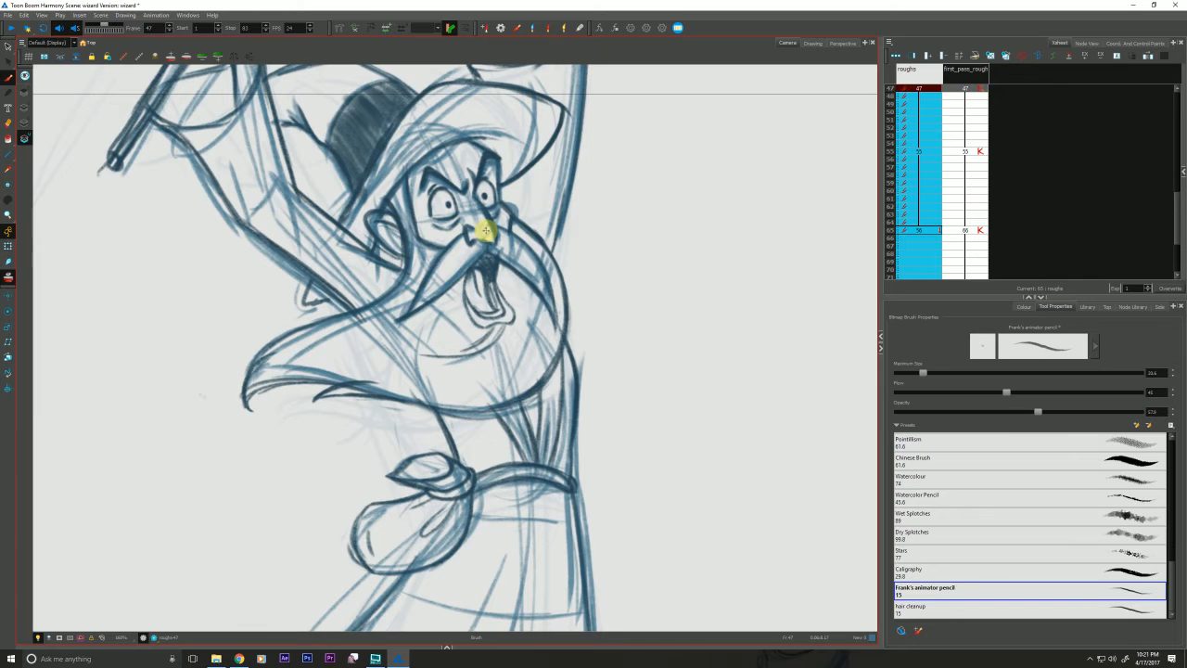
pyautogui.press('g')
pyautogui.press('g')
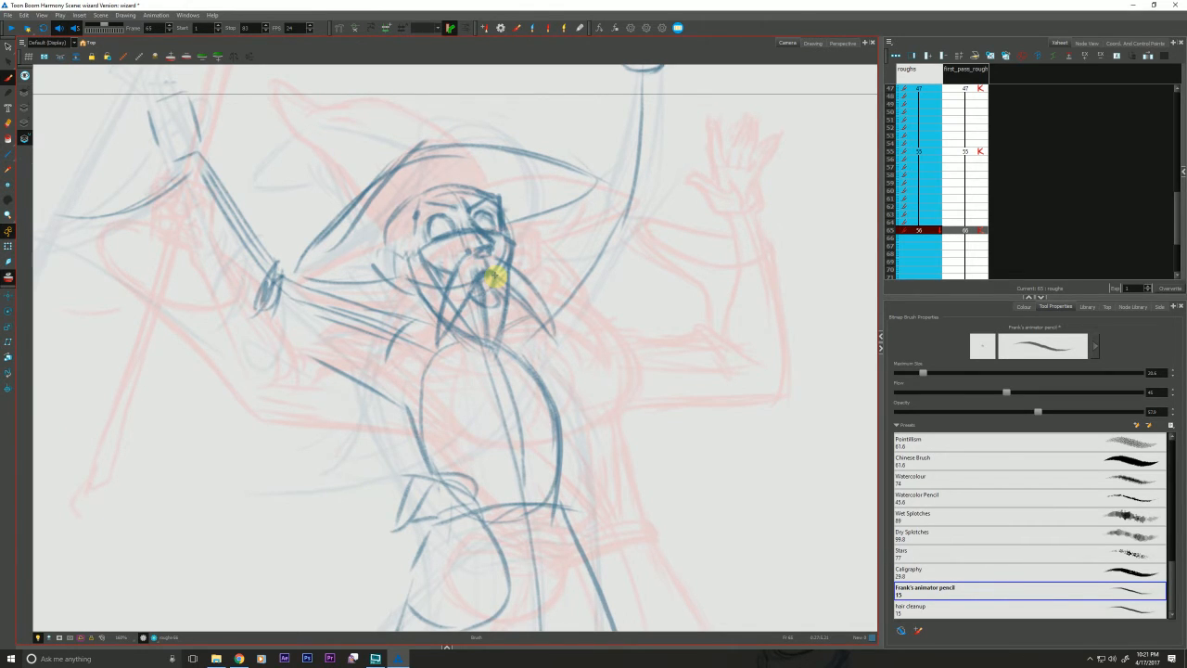
pyautogui.press('f')
pyautogui.press('g')
# Draw the beard outline from both sides of the face to a tip over the lower chest, and add the near sideburn line
pyautogui.moveTo(509, 248); pyautogui.dragTo(577, 398)
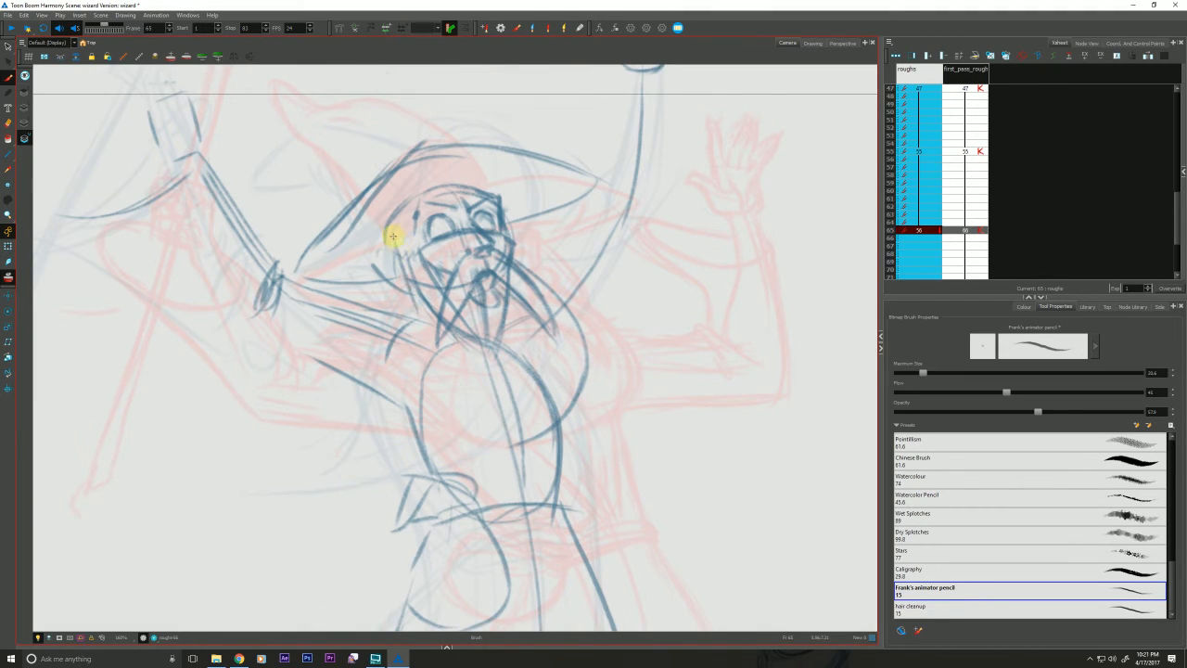
pyautogui.moveTo(392, 238); pyautogui.dragTo(420, 342)
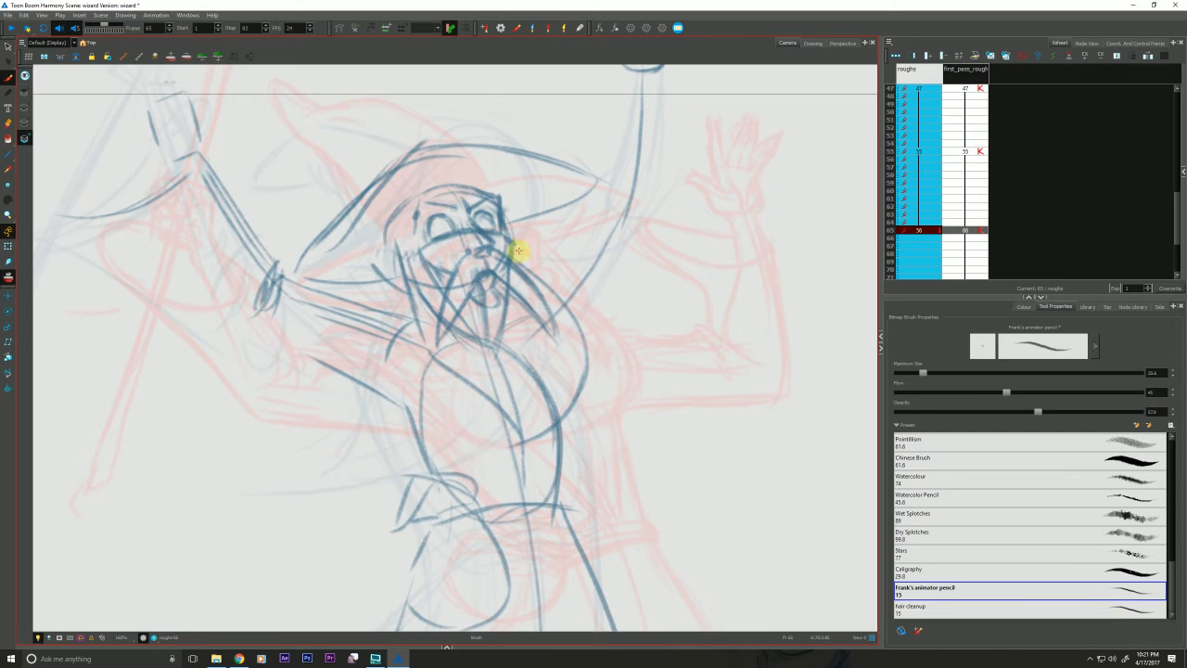
pyautogui.moveTo(504, 244); pyautogui.dragTo(577, 397)
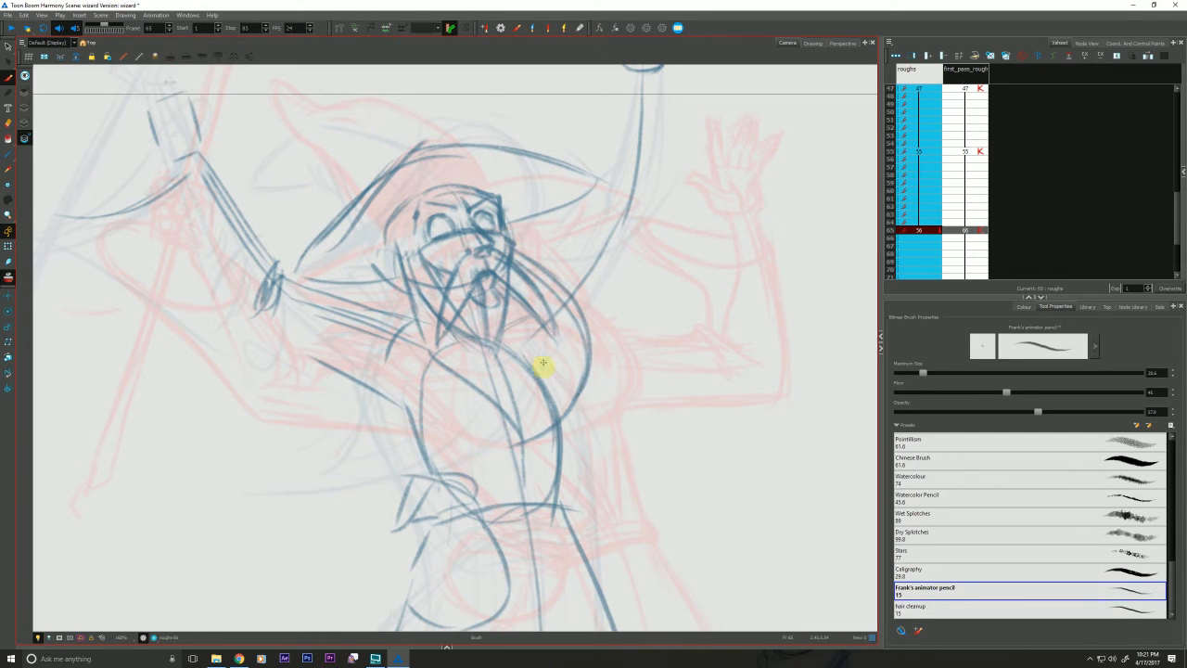
pyautogui.moveTo(587, 340)
pyautogui.mouseDown()
pyautogui.moveTo(553, 417)
pyautogui.moveTo(526, 439)
pyautogui.moveTo(542, 456)
pyautogui.mouseUp()
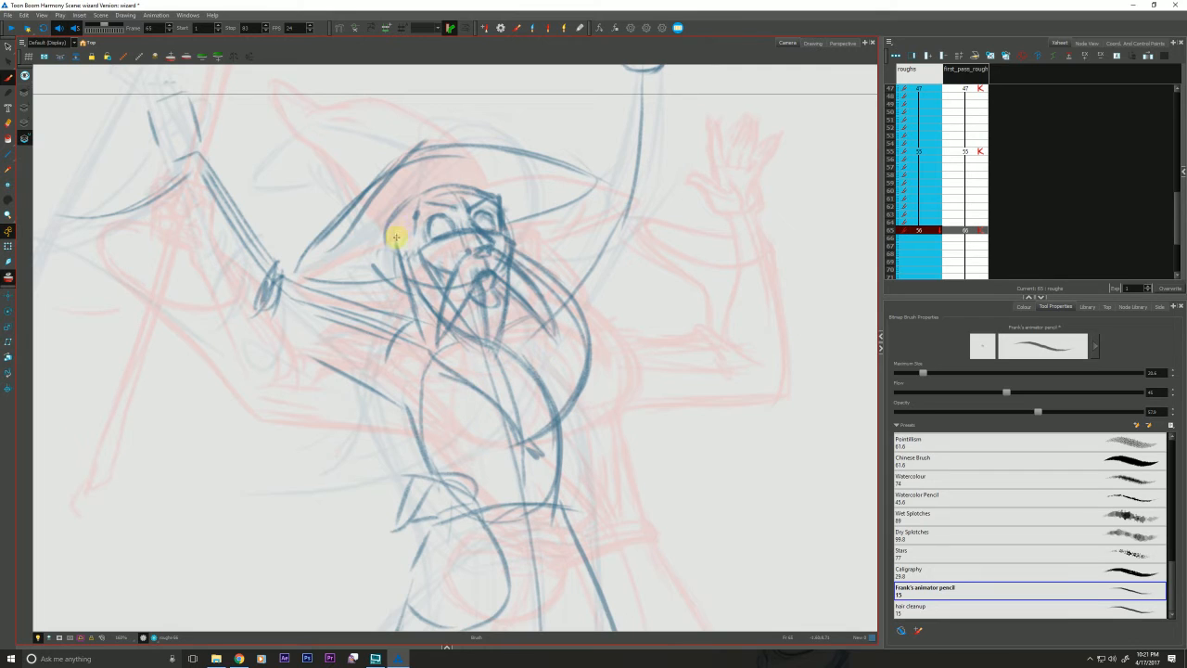
pyautogui.moveTo(391, 220); pyautogui.dragTo(414, 307)
pyautogui.moveTo(407, 201)
pyautogui.mouseDown()
pyautogui.moveTo(409, 257)
pyautogui.moveTo(411, 244)
pyautogui.mouseUp()
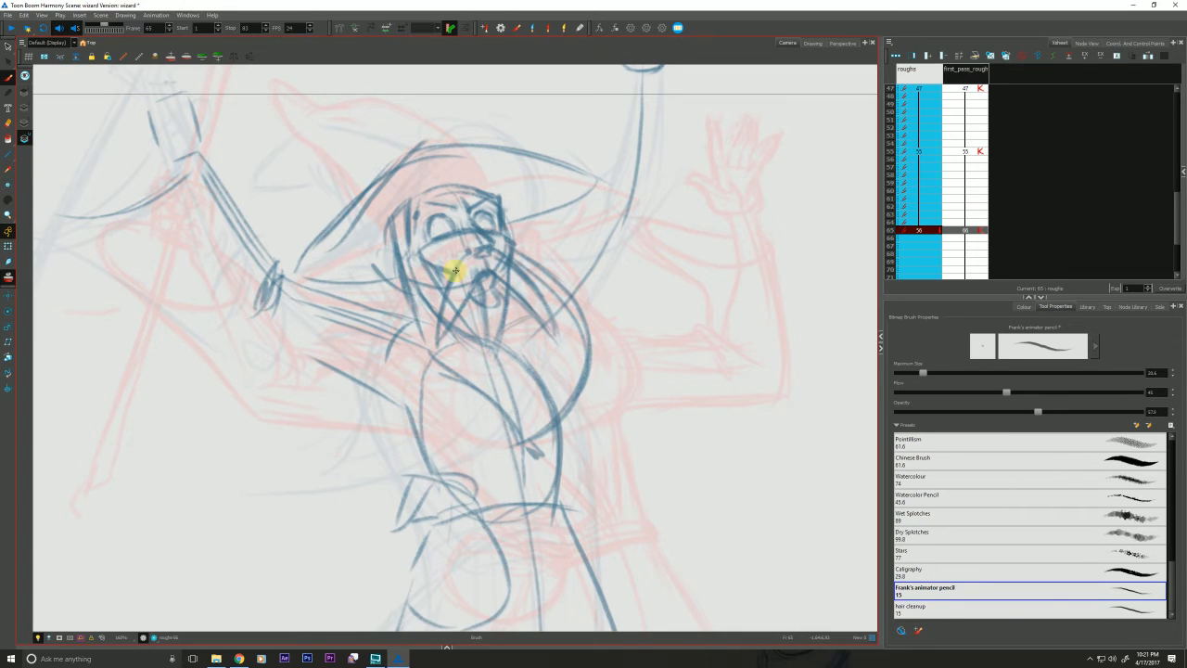
# Add the near eye's pupil and rough in the near ear, checking the placement against drawing 55
pyautogui.press('f')
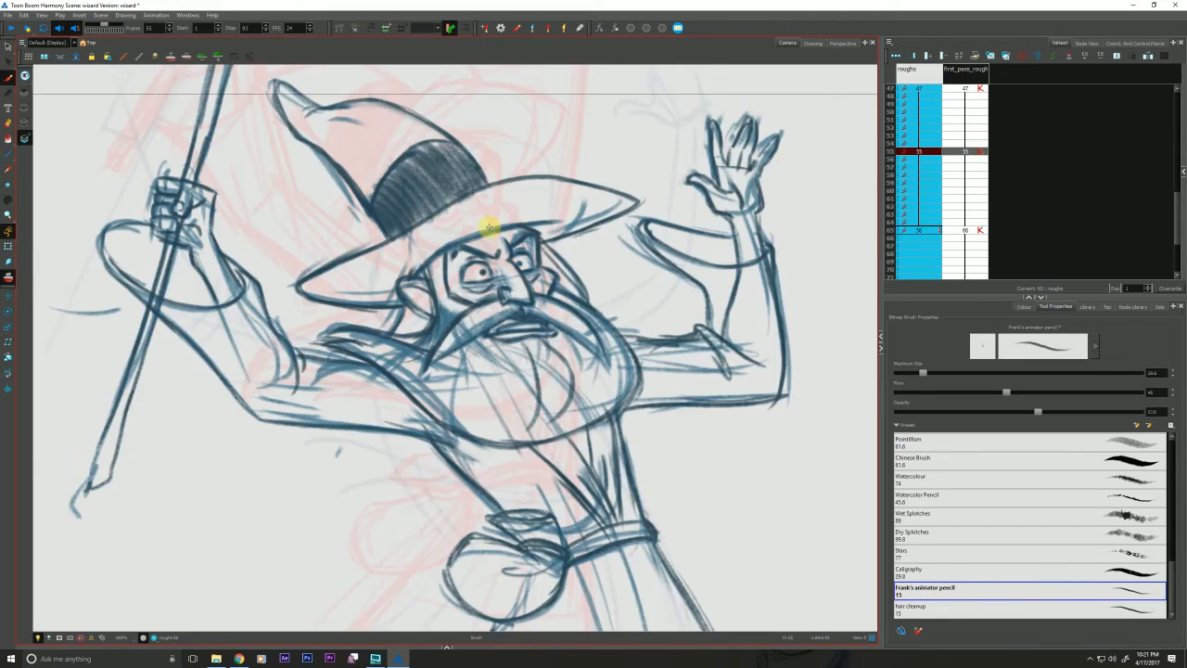
pyautogui.press('g')
pyautogui.press('f')
pyautogui.press('g')
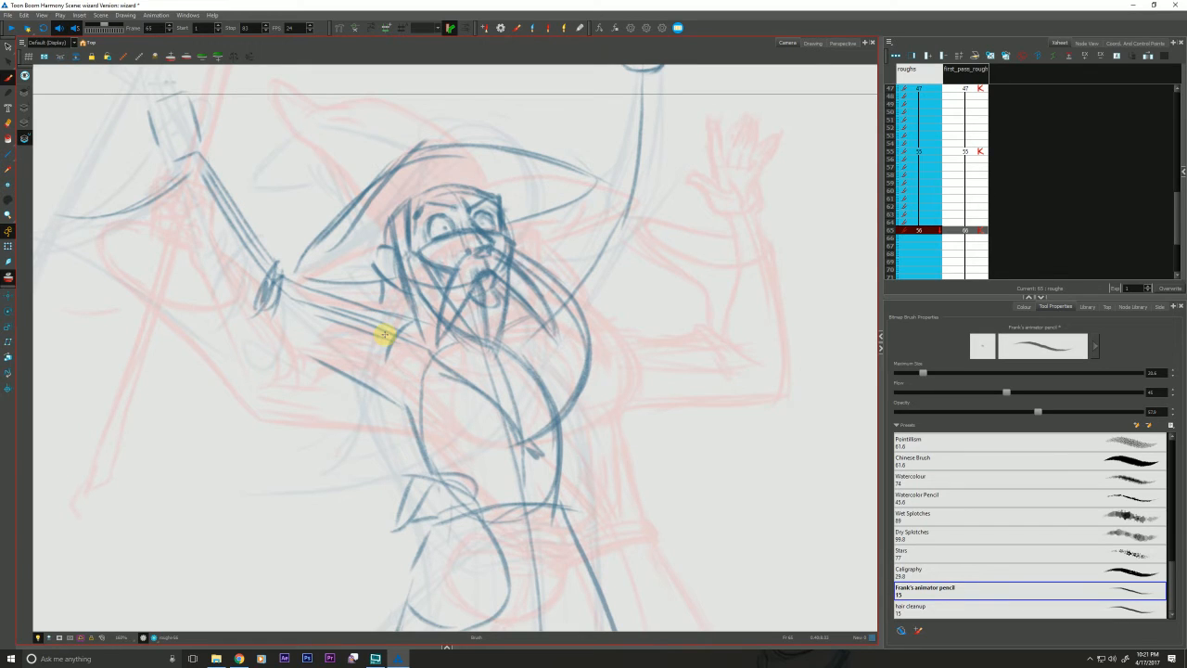
# Darken the near ear and the hat opening's arc over the forehead, checking them against the previous key drawings
pyautogui.press('f')
pyautogui.press('g')
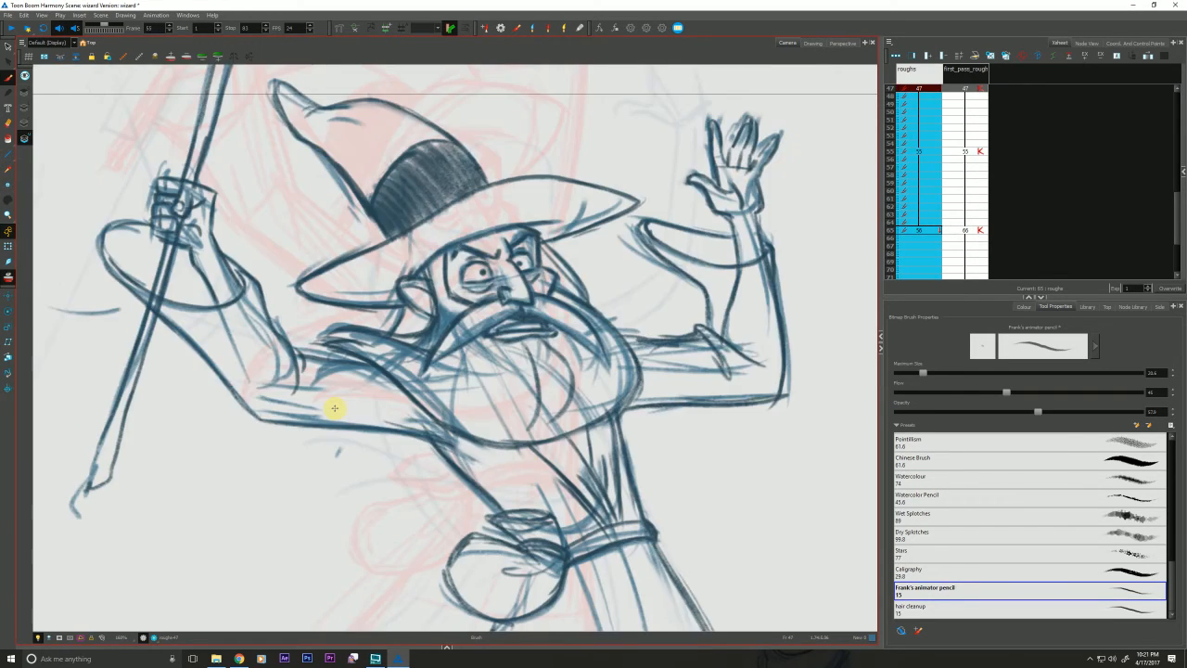
pyautogui.press('g')
pyautogui.moveTo(392, 248)
pyautogui.mouseDown()
pyautogui.moveTo(401, 214)
pyautogui.moveTo(430, 215)
pyautogui.moveTo(391, 230)
pyautogui.moveTo(425, 198)
pyautogui.moveTo(492, 196)
pyautogui.mouseUp()
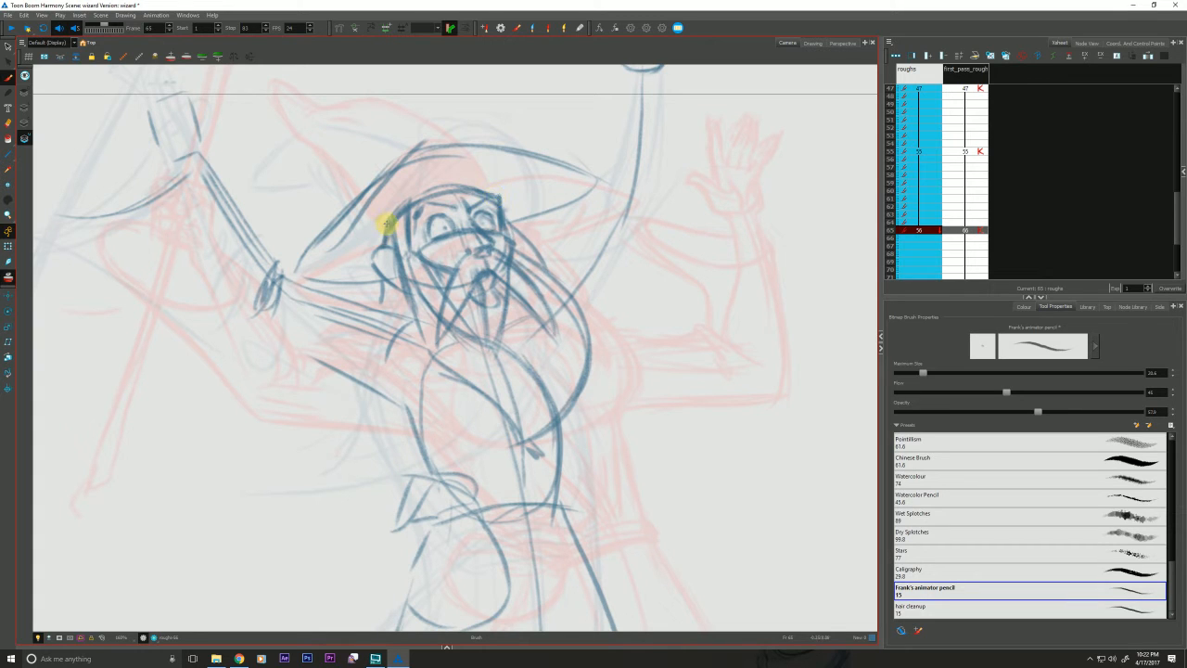
pyautogui.press('f')
pyautogui.press('g')
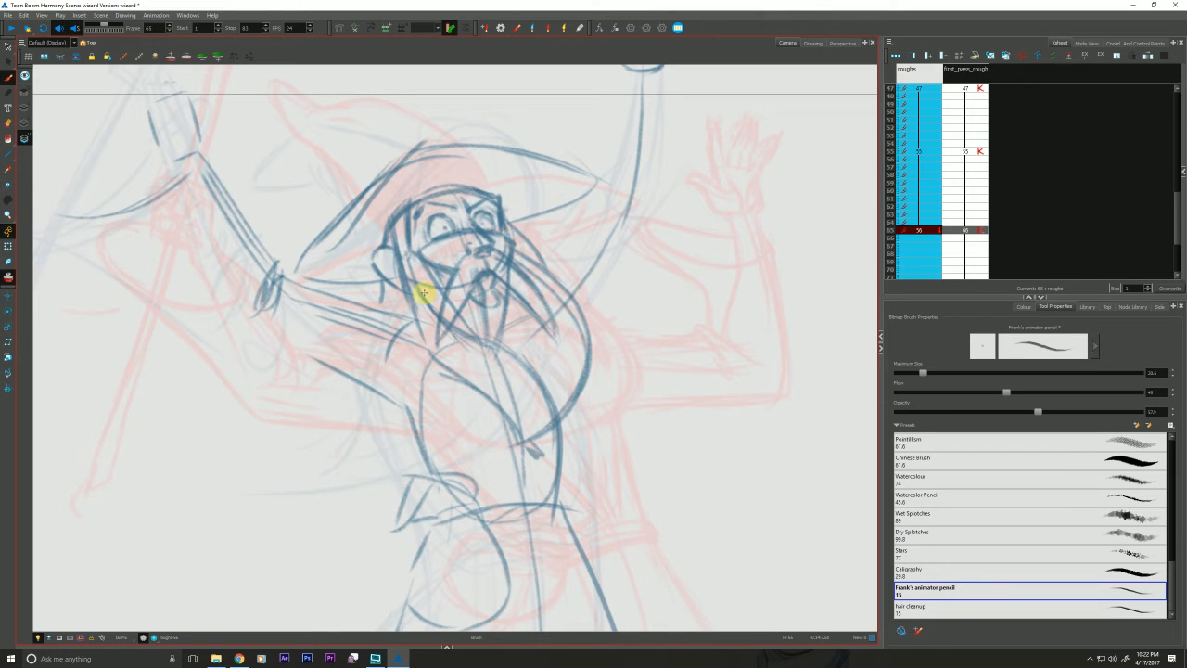
# Strengthen the near sideburn line and the inner edge of the near ear at frame 65, checking against the previous key drawings
pyautogui.press('f')
pyautogui.press('g')
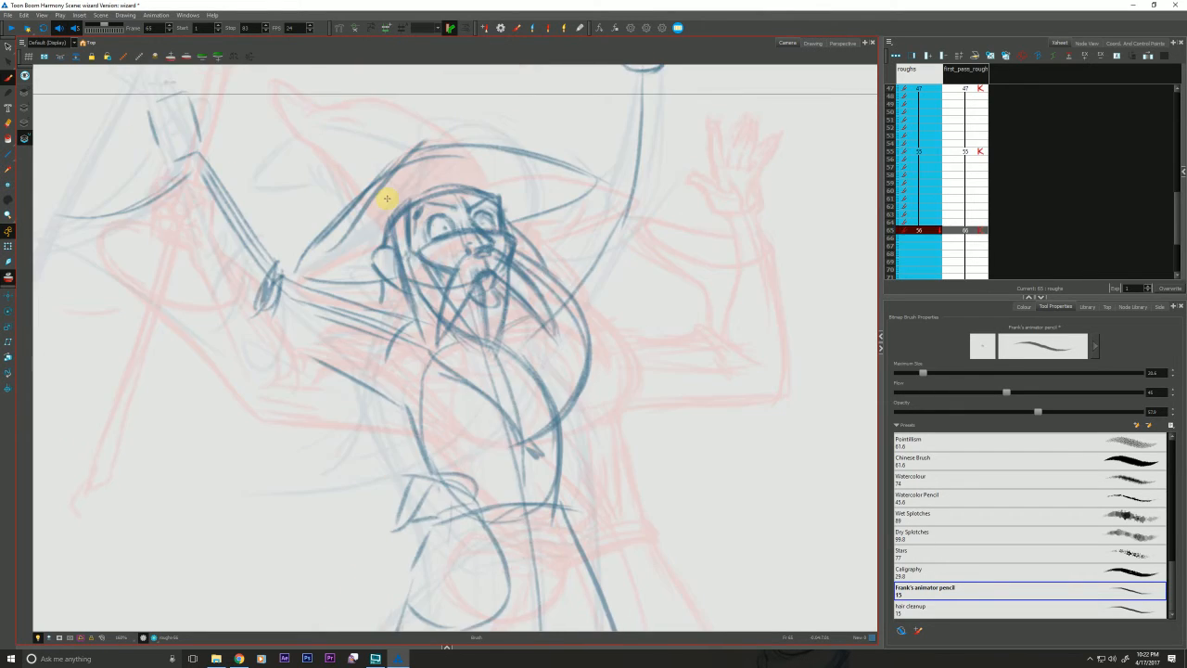
pyautogui.press('f')
pyautogui.press('f')
pyautogui.press('g')
pyautogui.press('g')
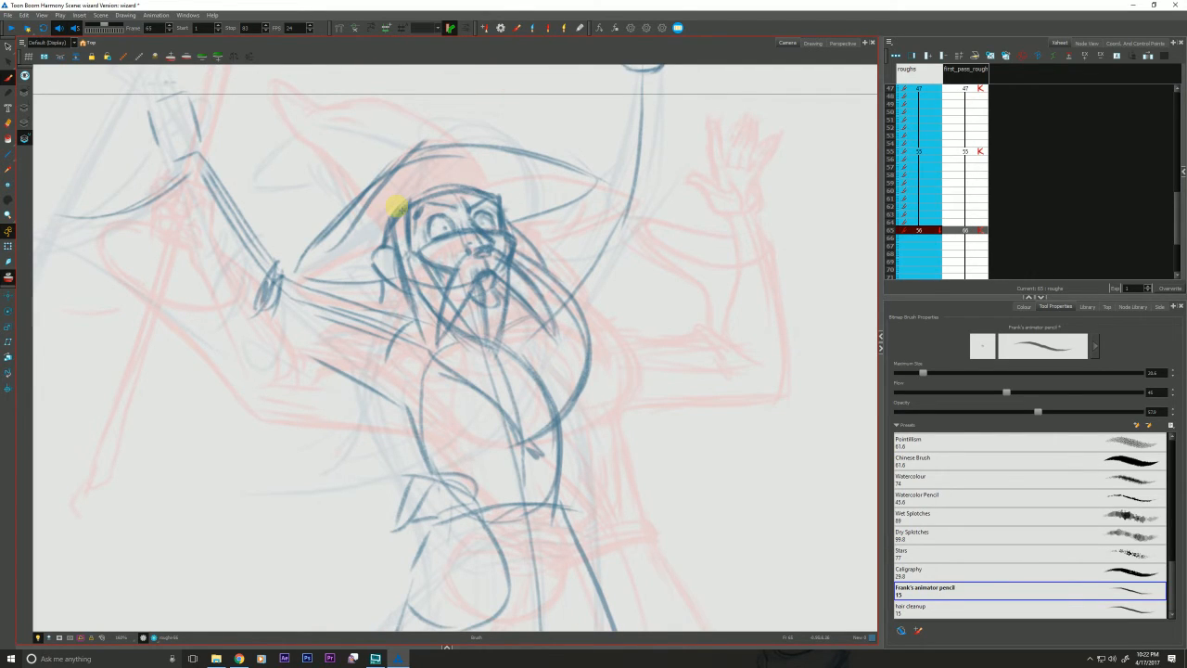
pyautogui.moveTo(397, 205); pyautogui.dragTo(414, 325)
pyautogui.moveTo(395, 249)
pyautogui.mouseDown()
pyautogui.moveTo(374, 257)
pyautogui.moveTo(387, 286)
pyautogui.moveTo(395, 262)
pyautogui.mouseUp()
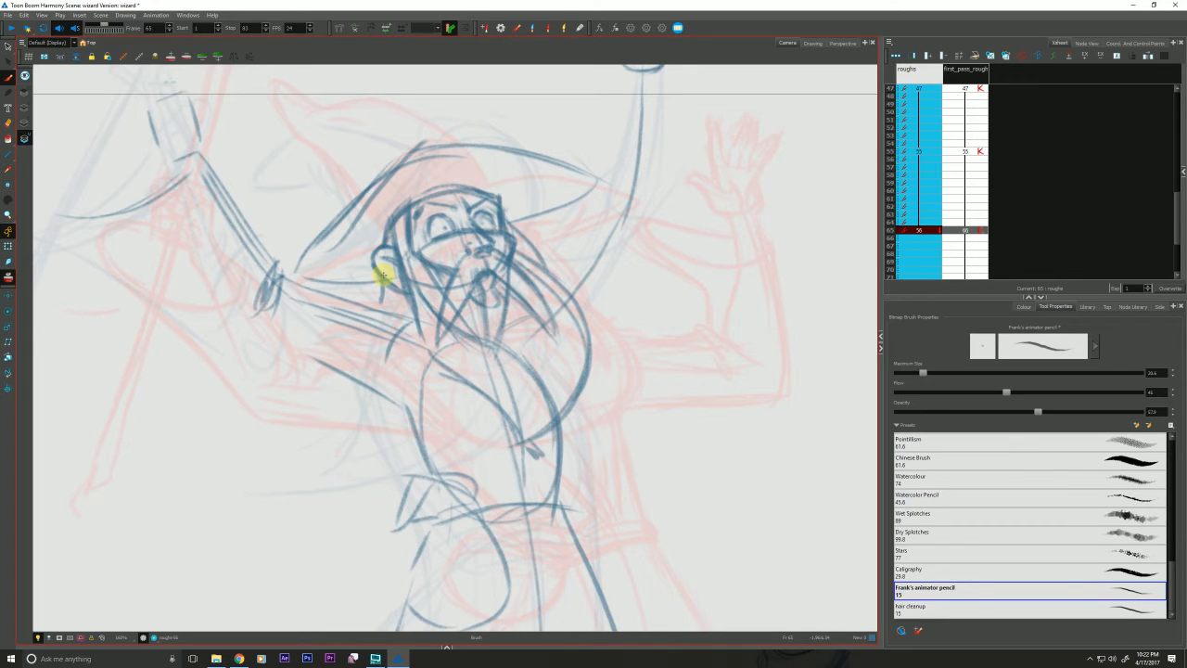
# Darken the hat brim's outline from the far tip around to the near side above the raised arm, comparing it with drawing 55
pyautogui.moveTo(375, 190); pyautogui.dragTo(512, 224)
pyautogui.moveTo(375, 281); pyautogui.dragTo(318, 292)
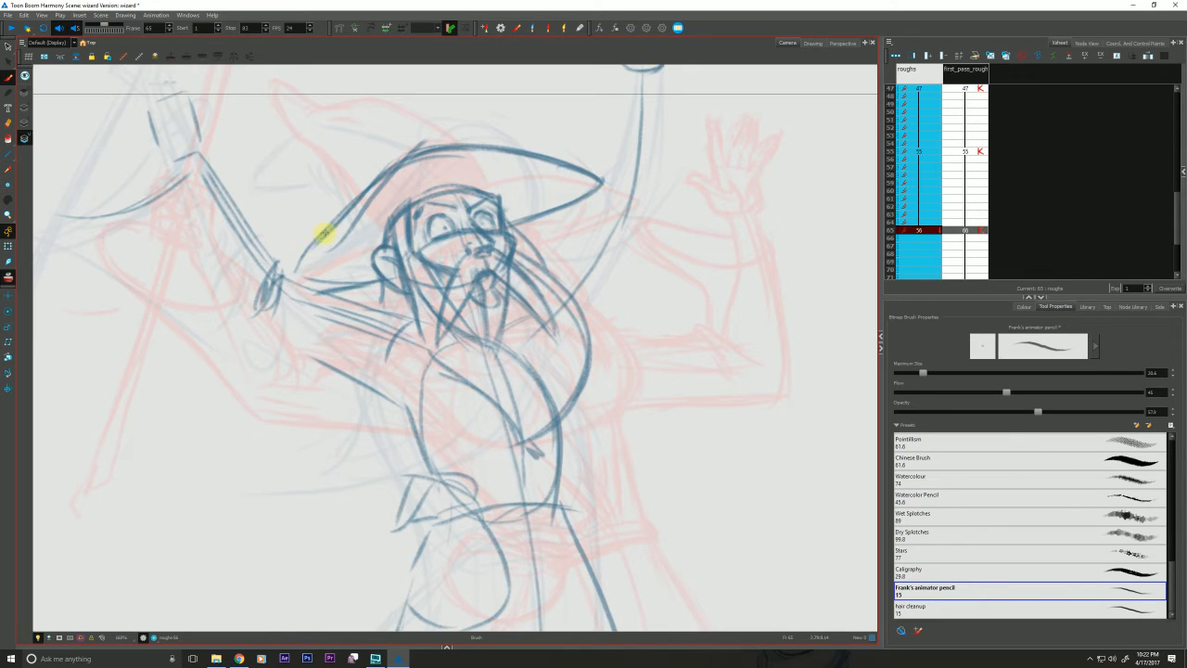
pyautogui.moveTo(416, 204); pyautogui.dragTo(379, 259)
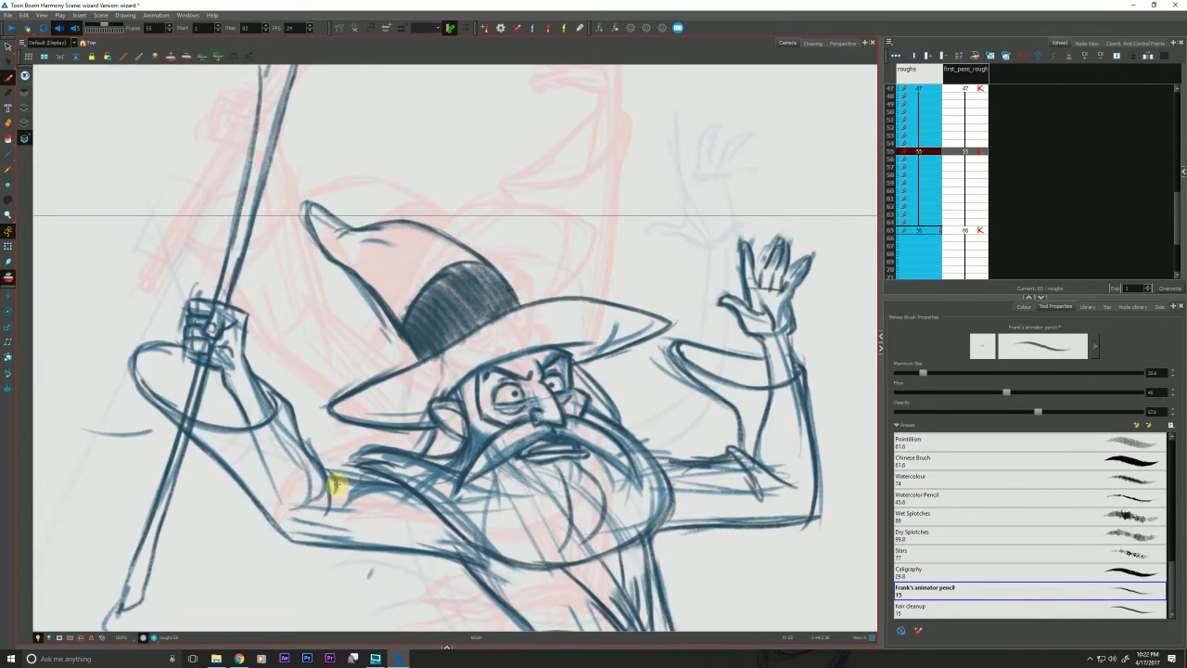
pyautogui.press('g')
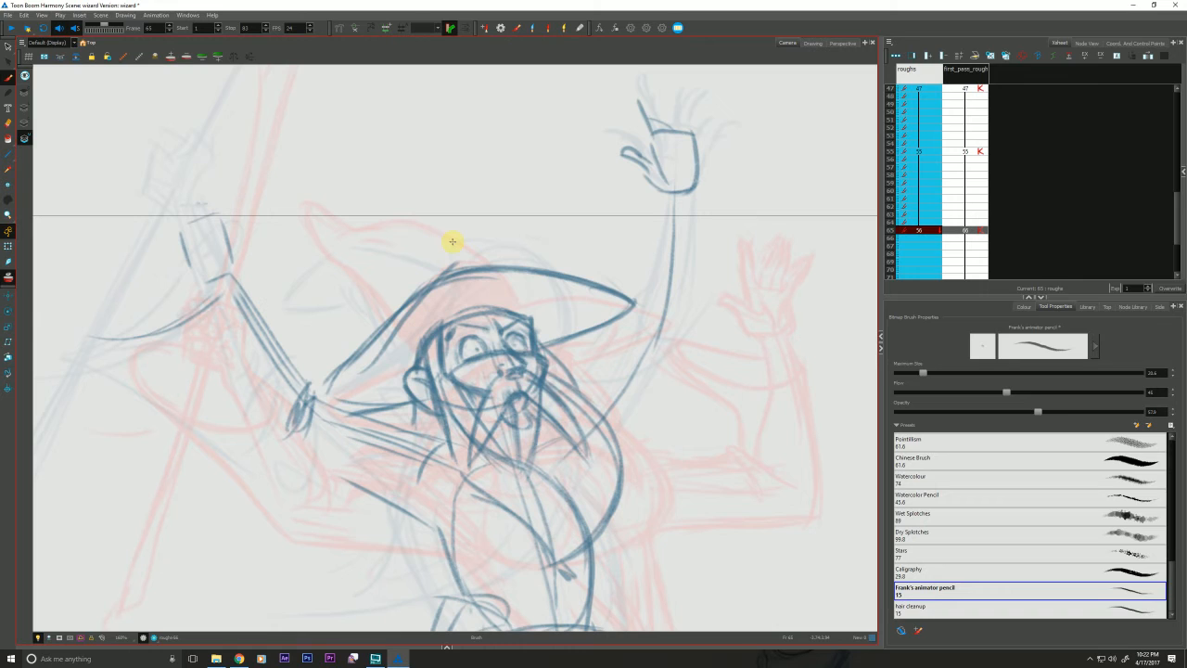
# Sketch the wizard's hat crown above the brim on frame 65, with a bent, drooping tip
pyautogui.moveTo(473, 264)
pyautogui.mouseDown()
pyautogui.moveTo(397, 238)
pyautogui.moveTo(354, 254)
pyautogui.mouseUp()
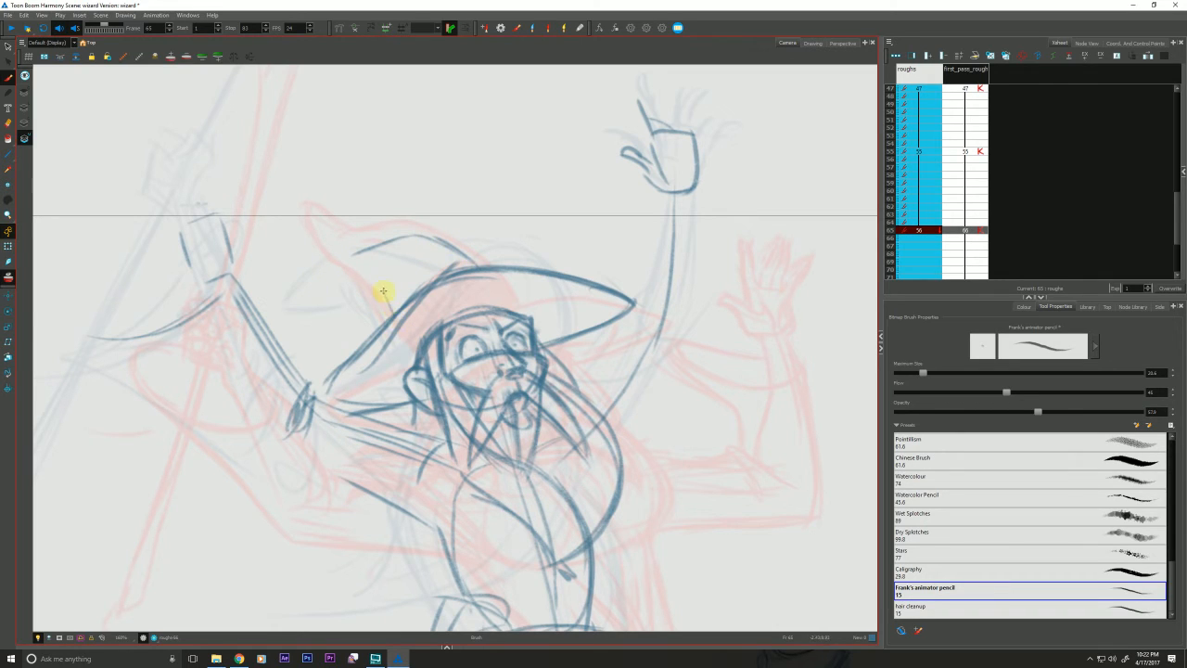
pyautogui.moveTo(383, 291); pyautogui.dragTo(395, 325)
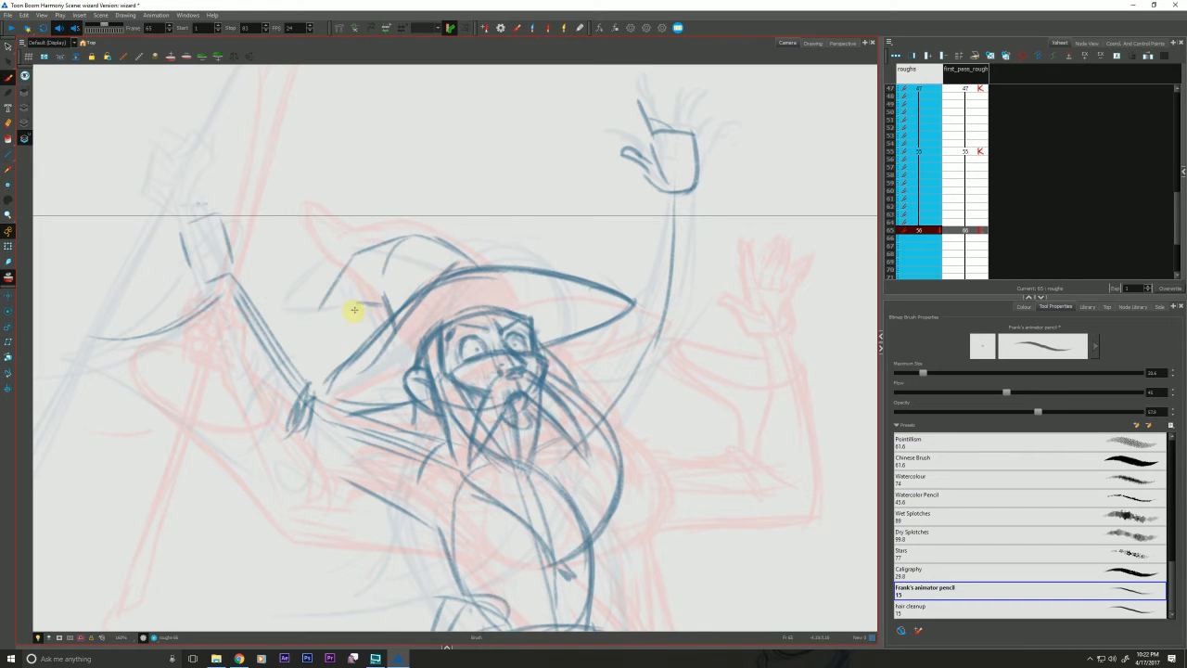
pyautogui.moveTo(358, 310)
pyautogui.mouseDown()
pyautogui.moveTo(327, 328)
pyautogui.moveTo(309, 321)
pyautogui.moveTo(365, 295)
pyautogui.moveTo(389, 312)
pyautogui.moveTo(443, 242)
pyautogui.mouseUp()
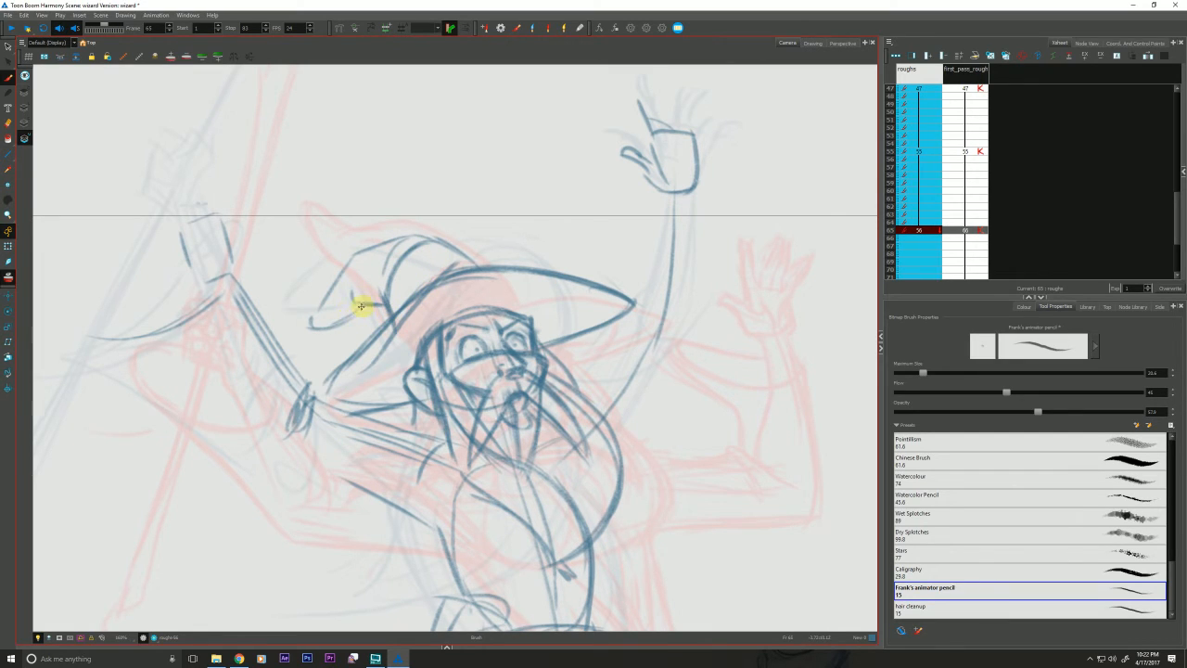
pyautogui.moveTo(361, 306); pyautogui.dragTo(318, 328)
pyautogui.moveTo(318, 328)
pyautogui.mouseDown()
pyautogui.moveTo(377, 290)
pyautogui.moveTo(388, 337)
pyautogui.mouseUp()
# Compare the pose with the key drawing on frame 55, then strengthen the flowing beard's outer contour on frame 65
pyautogui.moveTo(285, 436); pyautogui.dragTo(257, 371)
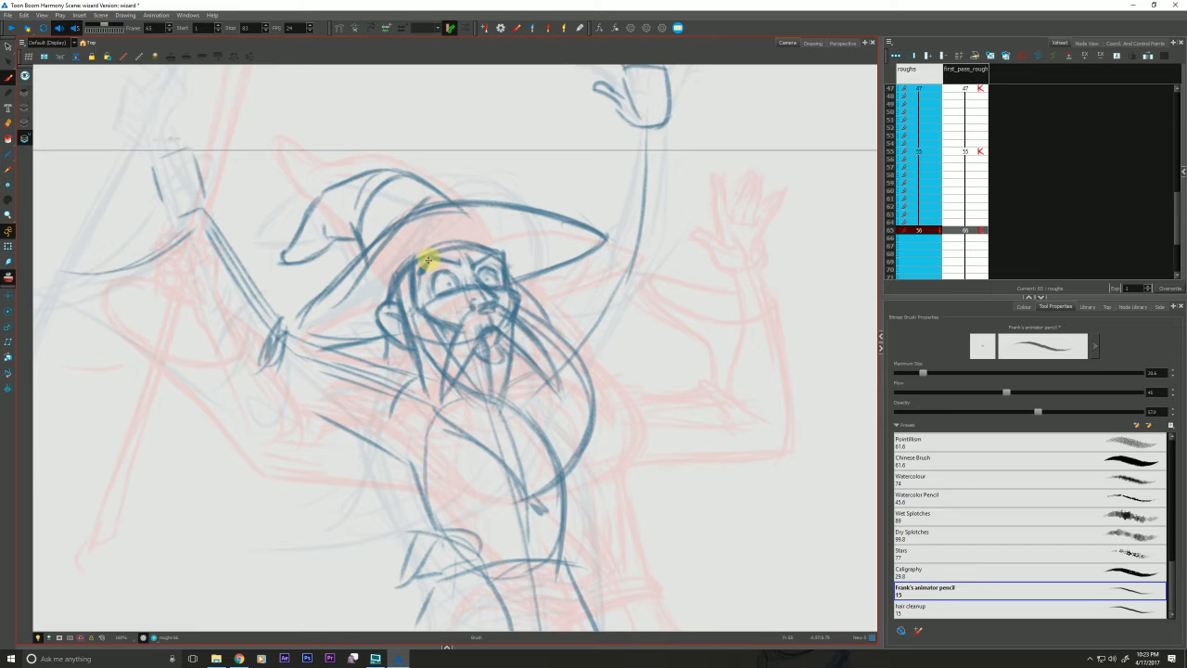
pyautogui.press('f')
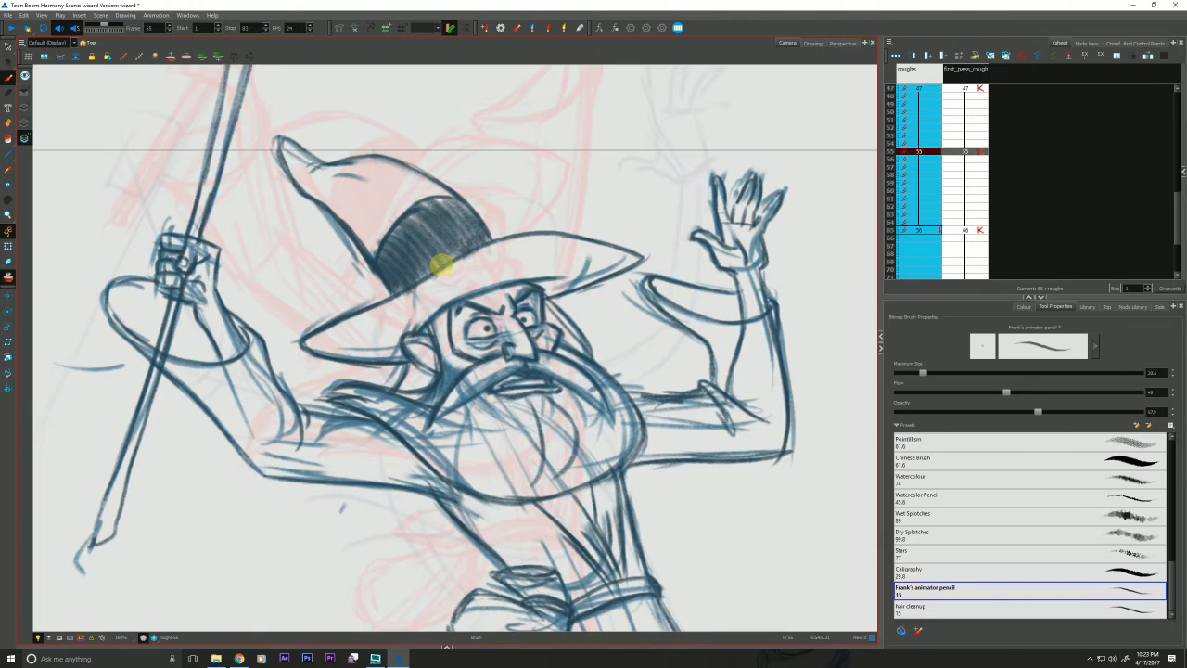
pyautogui.press('g')
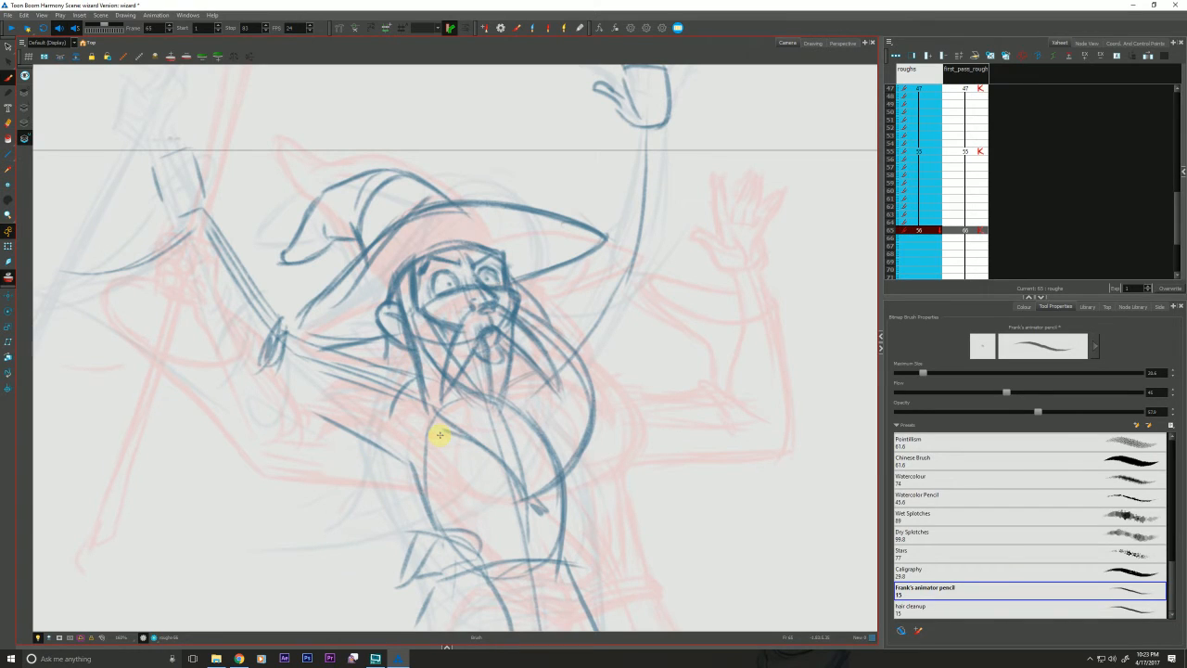
pyautogui.moveTo(521, 310); pyautogui.dragTo(510, 501)
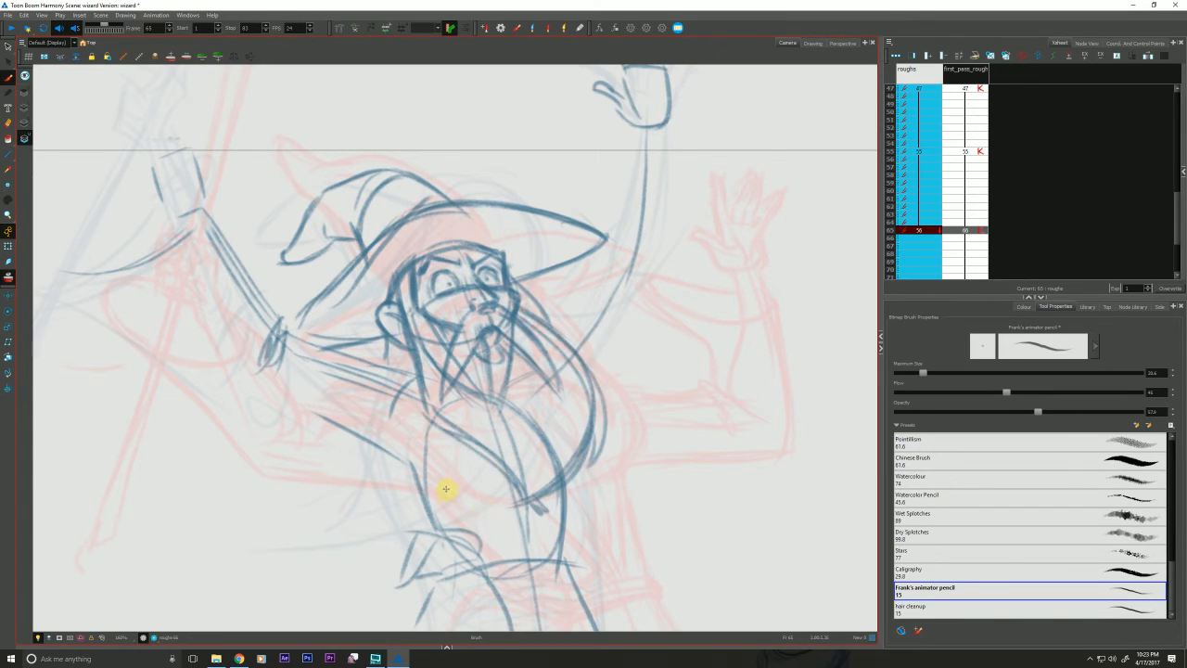
# Flip between frames 55 and 65 to examine how the wizard's head, arms and beard move
pyautogui.press('f')
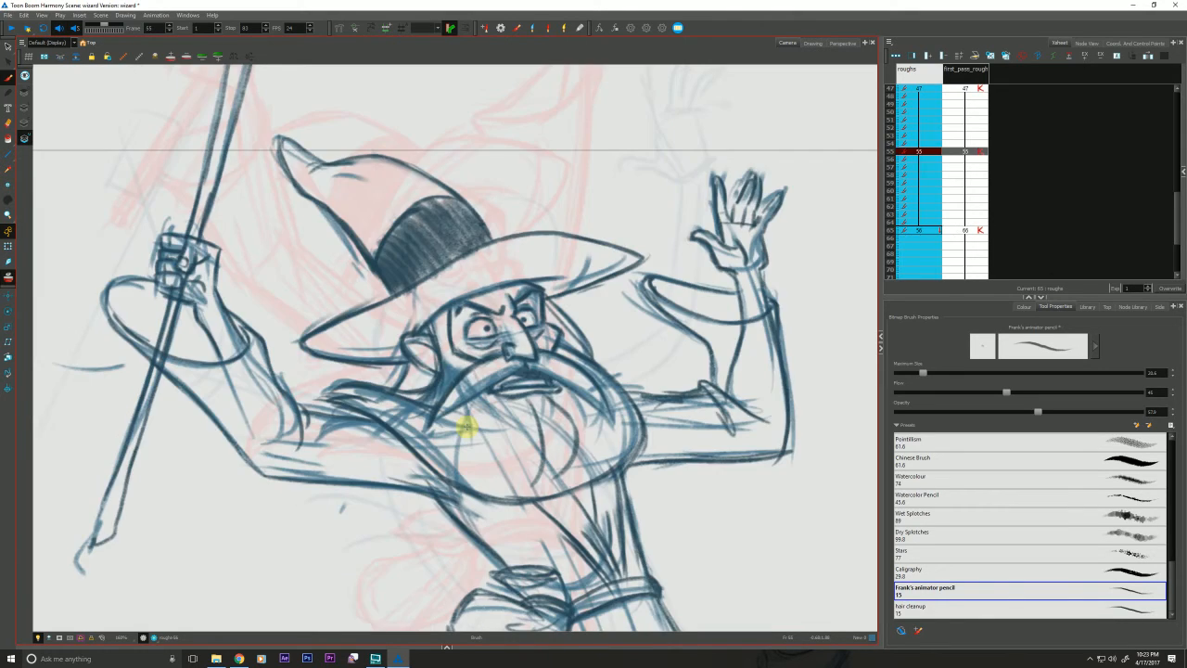
pyautogui.press('g')
pyautogui.press('f')
pyautogui.press('g')
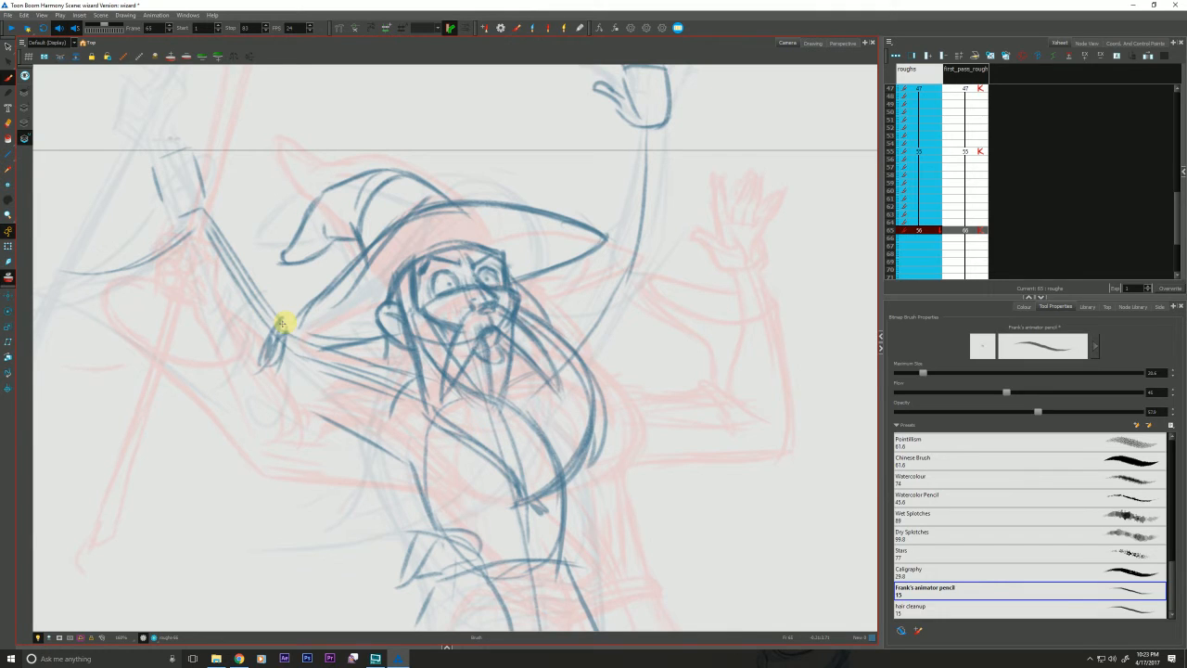
pyautogui.moveTo(674, 340)
pyautogui.mouseDown()
pyautogui.moveTo(655, 392)
pyautogui.moveTo(599, 335)
pyautogui.mouseUp()
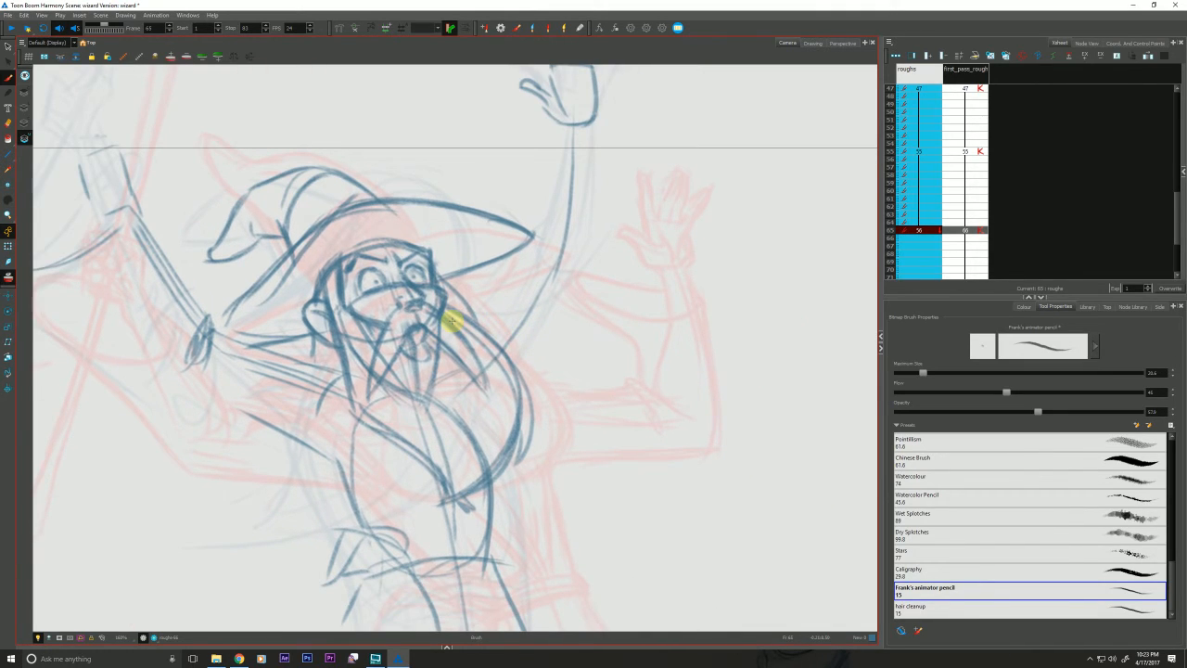
pyautogui.press('f')
pyautogui.press('g')
pyautogui.press('f')
pyautogui.press('g')
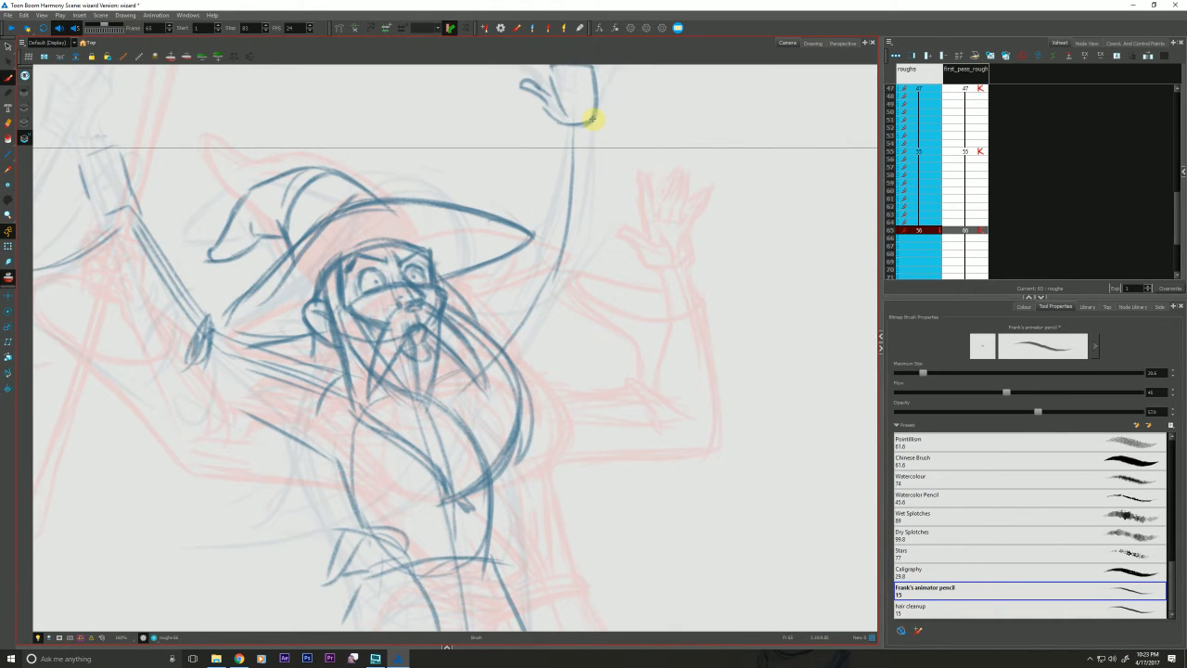
# Sketch the forearm below the open raised hand with curved muscle contours, and mark the elbow
pyautogui.moveTo(546, 115); pyautogui.dragTo(570, 225)
pyautogui.moveTo(597, 122)
pyautogui.mouseDown()
pyautogui.moveTo(588, 243)
pyautogui.moveTo(607, 210)
pyautogui.moveTo(575, 238)
pyautogui.mouseUp()
pyautogui.moveTo(544, 110)
pyautogui.mouseDown()
pyautogui.moveTo(556, 192)
pyautogui.moveTo(585, 125)
pyautogui.moveTo(585, 230)
pyautogui.mouseUp()
pyautogui.moveTo(566, 128); pyautogui.dragTo(555, 165)
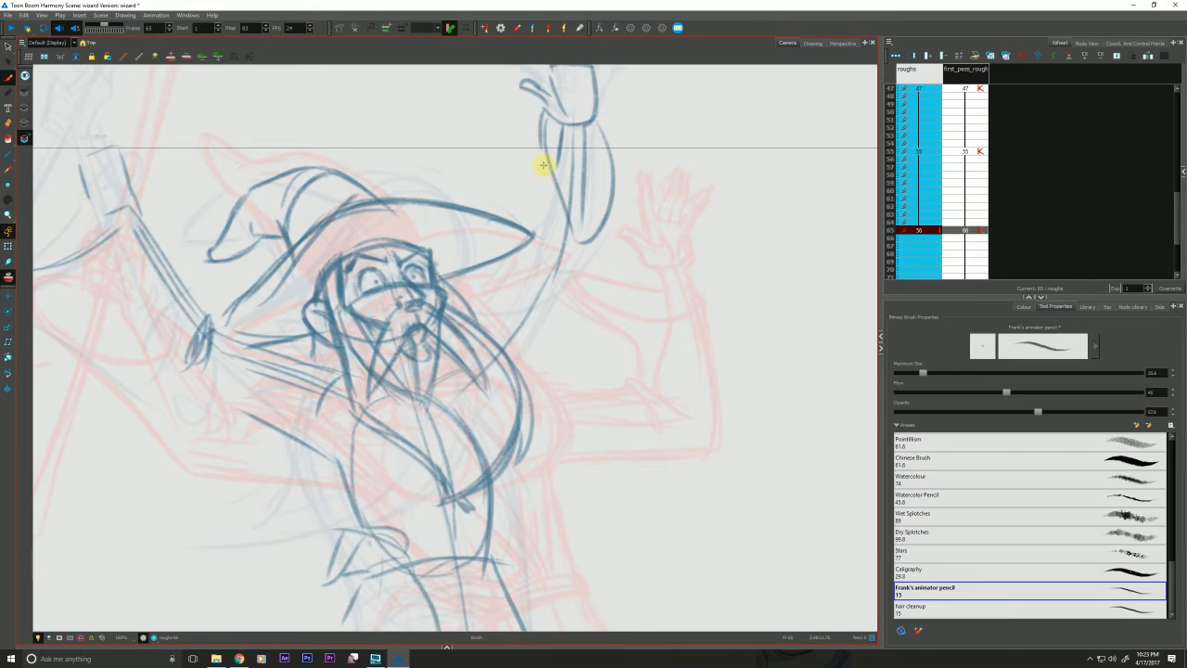
pyautogui.press('f')
pyautogui.press('g')
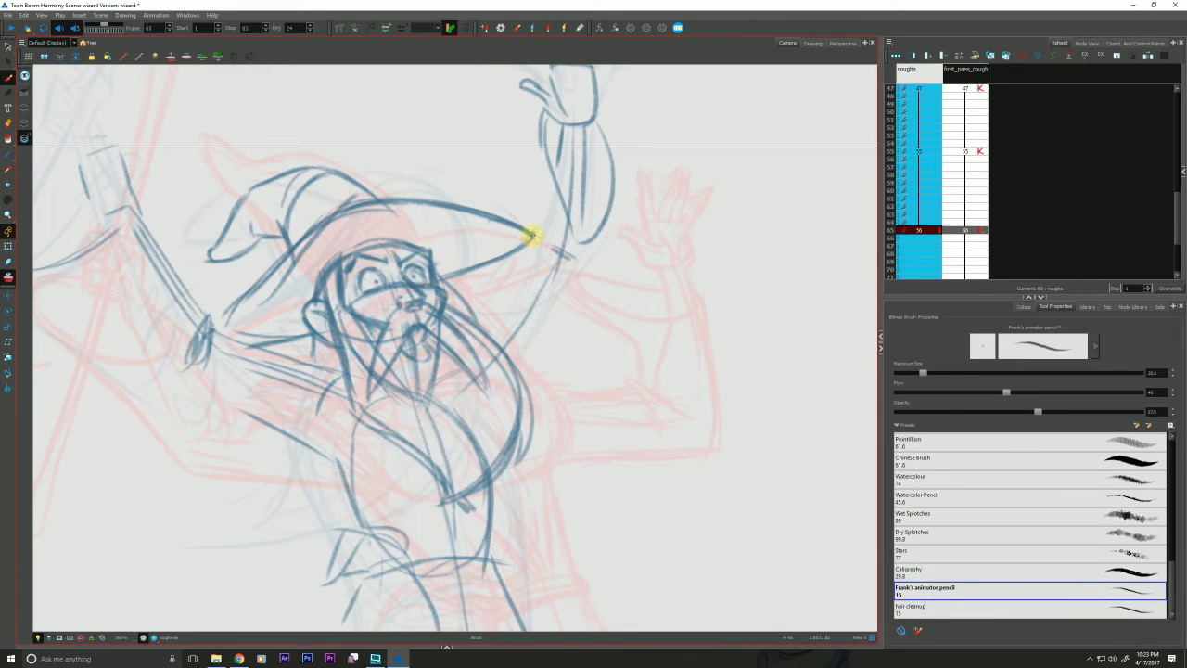
# Draw the open-handed arm's upper-arm contours from elbow to shoulder and the forearm's inner edge up to the wrist
pyautogui.moveTo(536, 248); pyautogui.dragTo(474, 331)
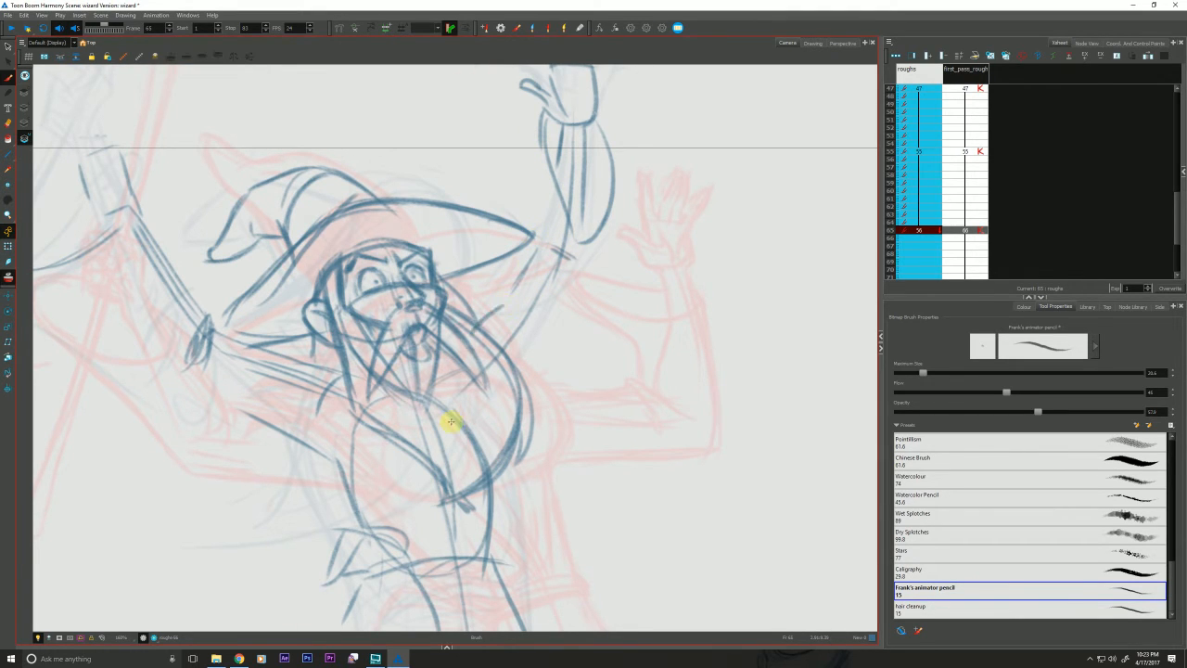
pyautogui.moveTo(604, 206); pyautogui.dragTo(519, 418)
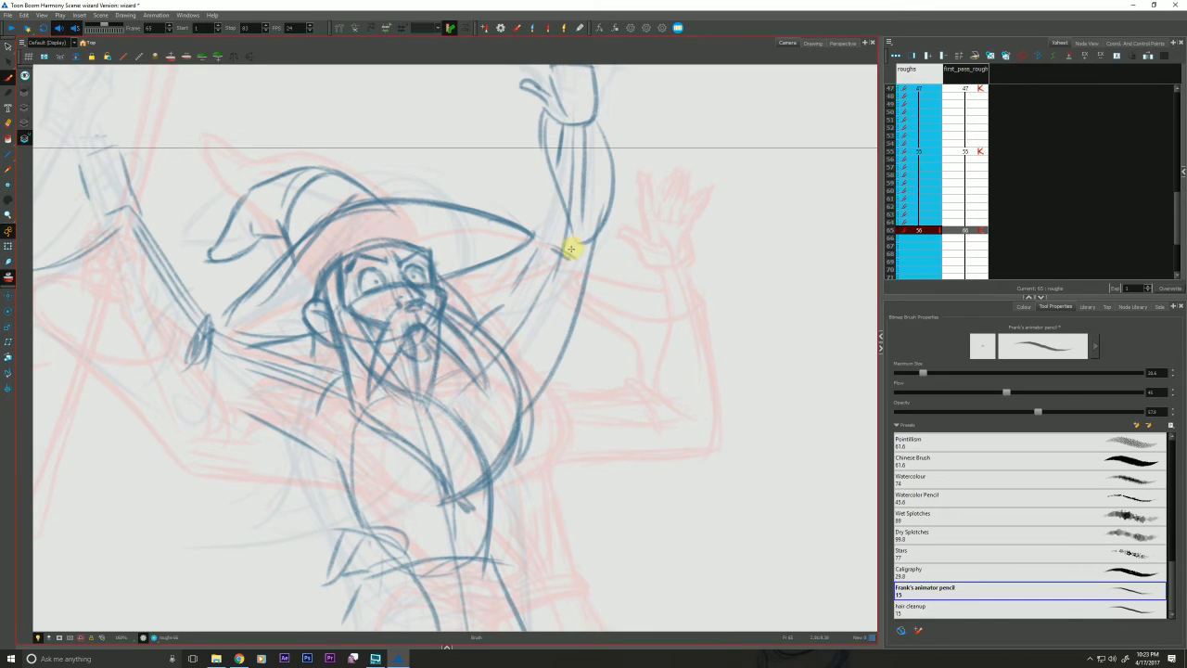
pyautogui.moveTo(547, 223); pyautogui.dragTo(539, 106)
pyautogui.moveTo(590, 174)
pyautogui.mouseDown()
pyautogui.moveTo(585, 232)
pyautogui.moveTo(528, 268)
pyautogui.moveTo(539, 119)
pyautogui.mouseUp()
pyautogui.press('f')
pyautogui.press('g')
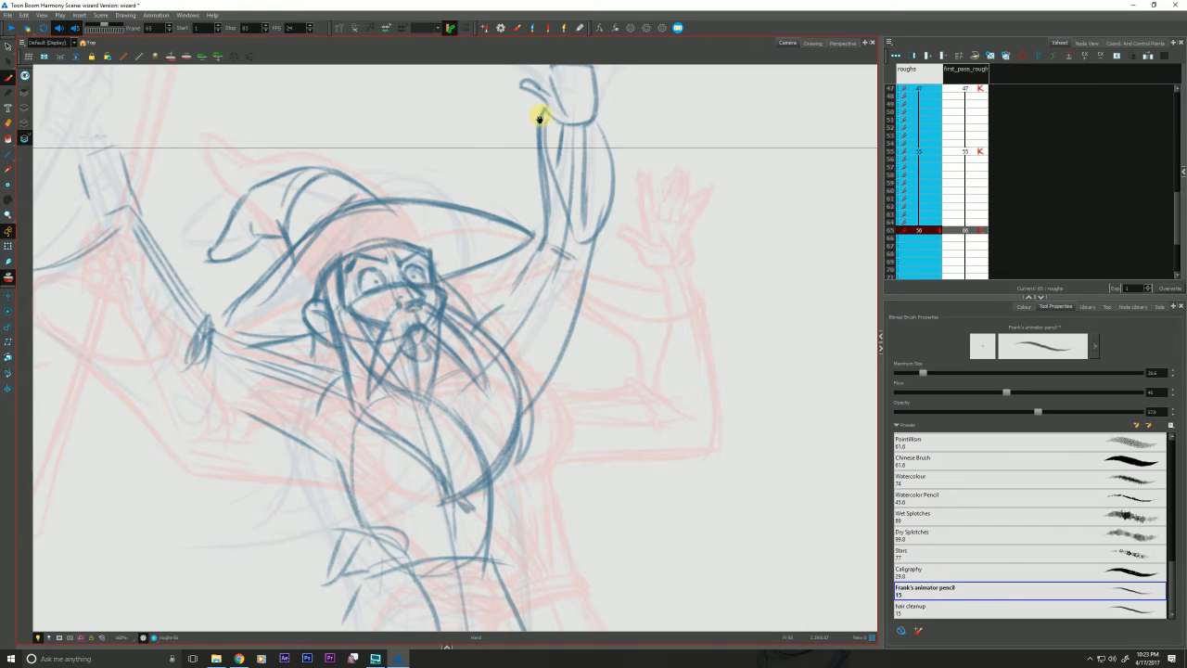
# Sketch the spread fingers, thumb and palm lines of the open raised hand, comparing against the neighbouring drawing
pyautogui.moveTo(540, 119)
pyautogui.mouseDown()
pyautogui.moveTo(543, 167)
pyautogui.moveTo(538, 147)
pyautogui.moveTo(577, 136)
pyautogui.moveTo(566, 177)
pyautogui.moveTo(610, 161)
pyautogui.moveTo(522, 170)
pyautogui.moveTo(524, 194)
pyautogui.moveTo(501, 175)
pyautogui.moveTo(536, 223)
pyautogui.mouseUp()
pyautogui.press(',')
pyautogui.press('.')
pyautogui.moveTo(560, 184); pyautogui.dragTo(547, 222)
pyautogui.moveTo(548, 217); pyautogui.dragTo(543, 237)
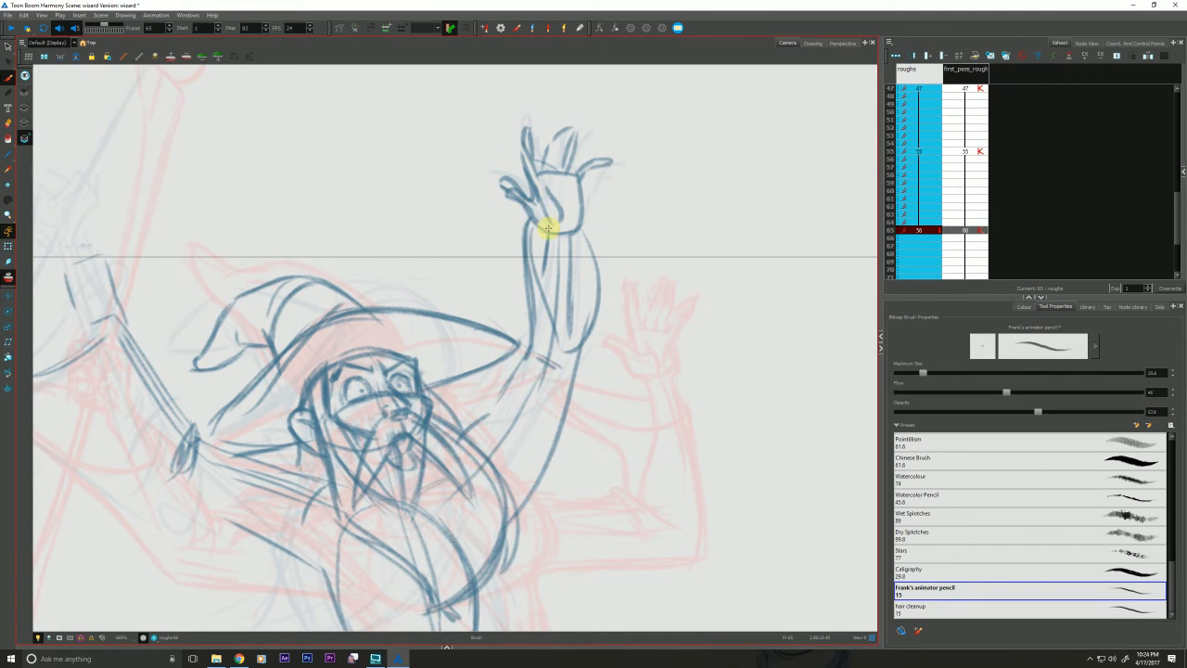
pyautogui.press(',')
pyautogui.press('.')
pyautogui.press(',')
pyautogui.press('.')
# Redraw the wizard's open mouth with darker strokes beneath the moustache
pyautogui.moveTo(194, 503)
pyautogui.mouseDown()
pyautogui.moveTo(268, 464)
pyautogui.moveTo(345, 246)
pyautogui.mouseUp()
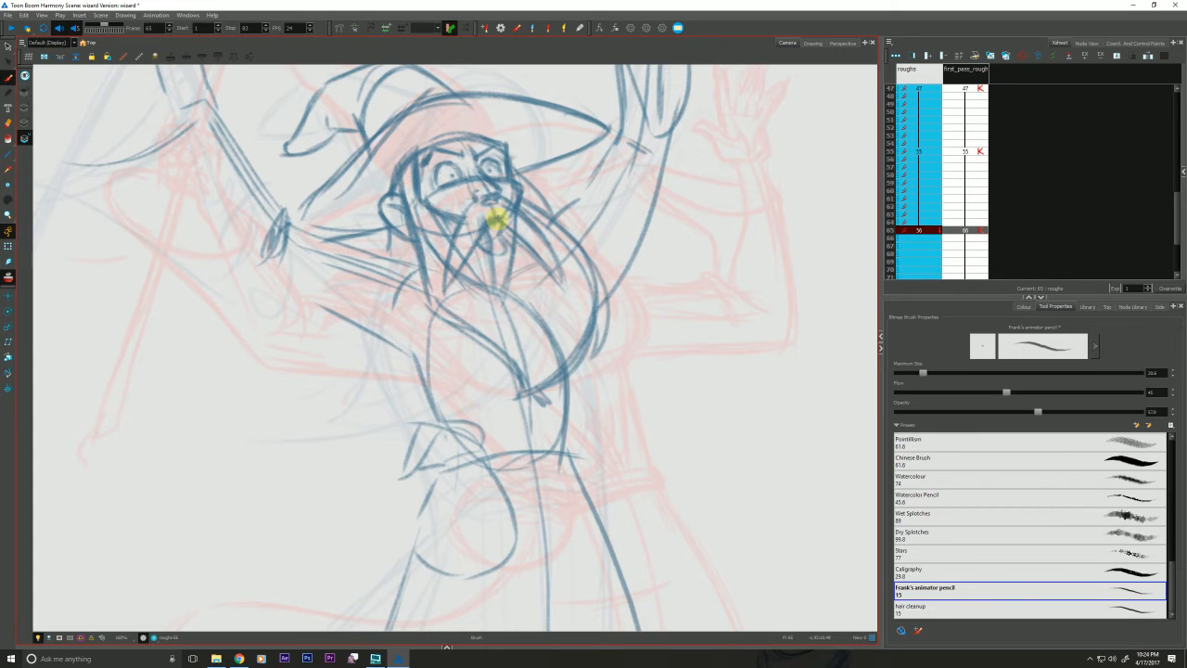
pyautogui.moveTo(496, 219)
pyautogui.mouseDown()
pyautogui.moveTo(521, 255)
pyautogui.moveTo(500, 234)
pyautogui.moveTo(528, 258)
pyautogui.moveTo(497, 262)
pyautogui.moveTo(520, 272)
pyautogui.moveTo(559, 339)
pyautogui.mouseUp()
pyautogui.press(',')
pyautogui.press('.')
pyautogui.moveTo(500, 265)
pyautogui.mouseDown()
pyautogui.moveTo(553, 364)
pyautogui.moveTo(501, 277)
pyautogui.moveTo(536, 338)
pyautogui.mouseUp()
# Flip between frame 65 and the earlier key drawings on frames 55 and 47 to examine the mouth and head poses
pyautogui.press('f')
pyautogui.press('g')
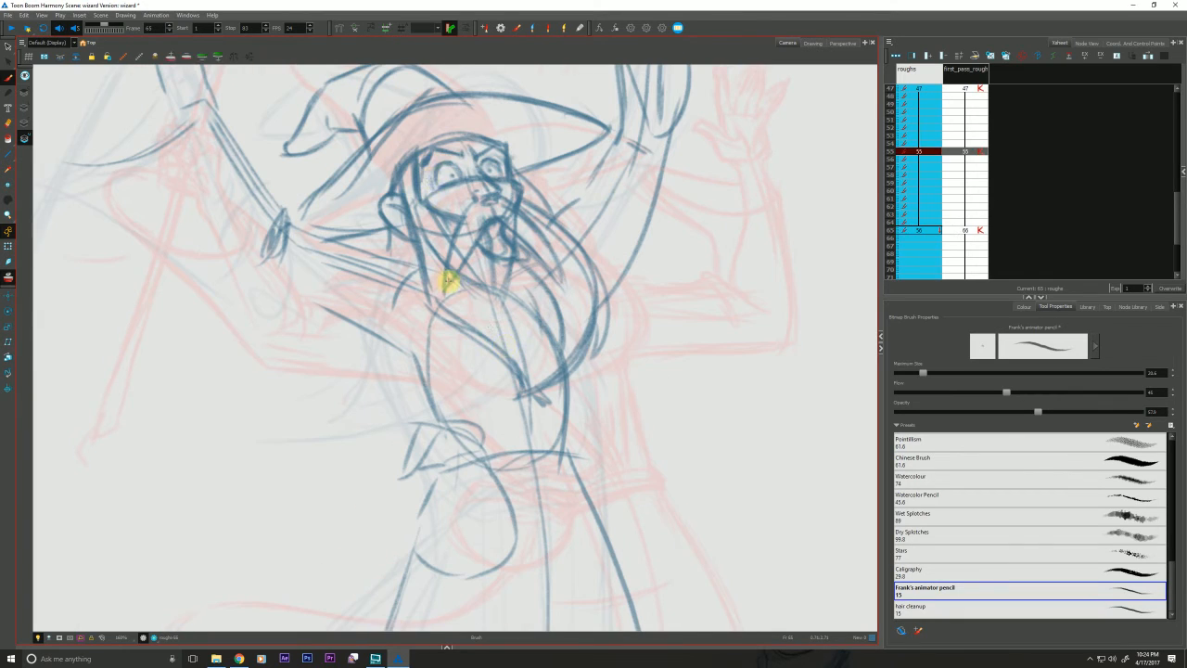
pyautogui.press('g')
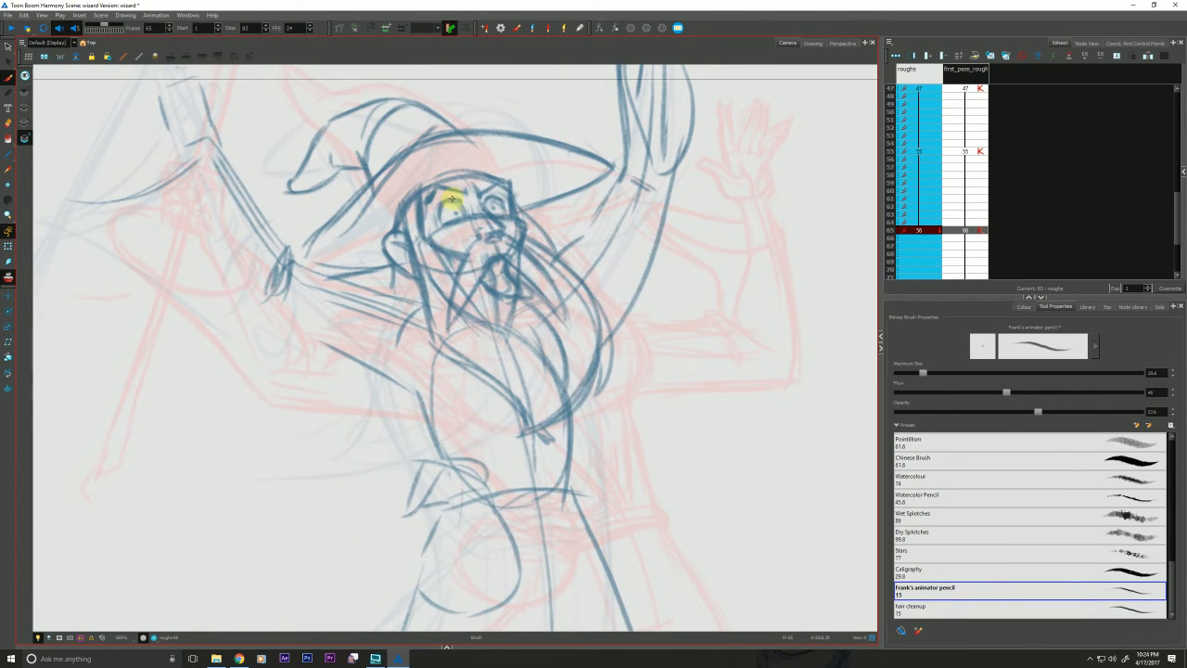
pyautogui.press('f')
pyautogui.press('f')
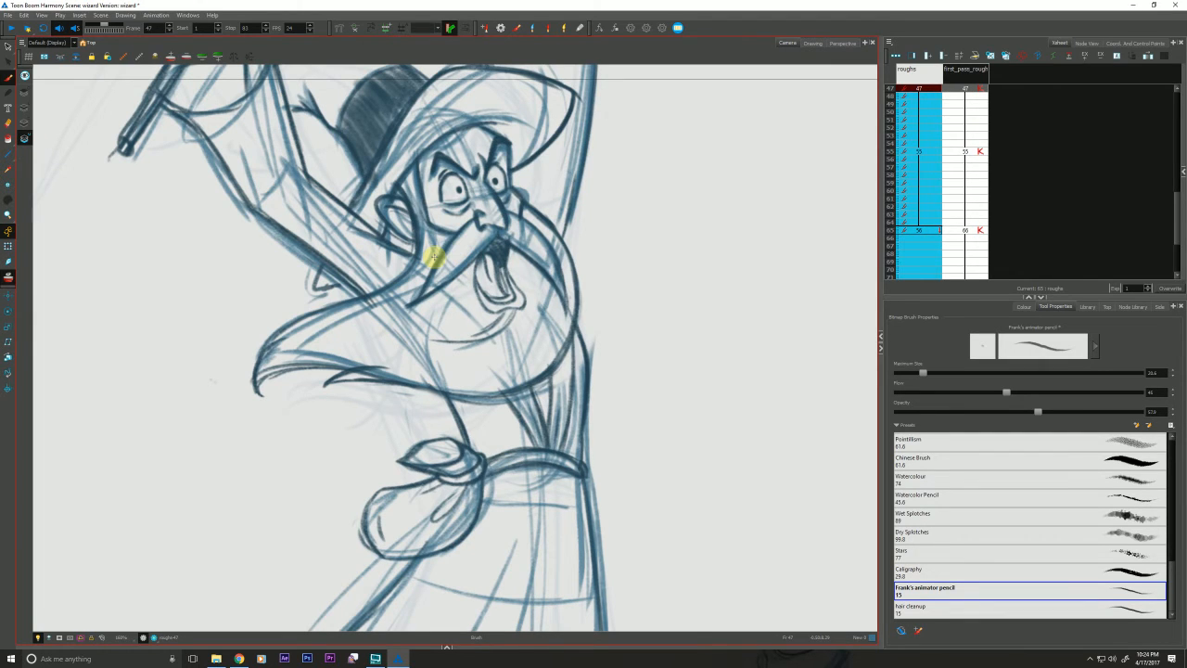
pyautogui.press('g')
pyautogui.press('g')
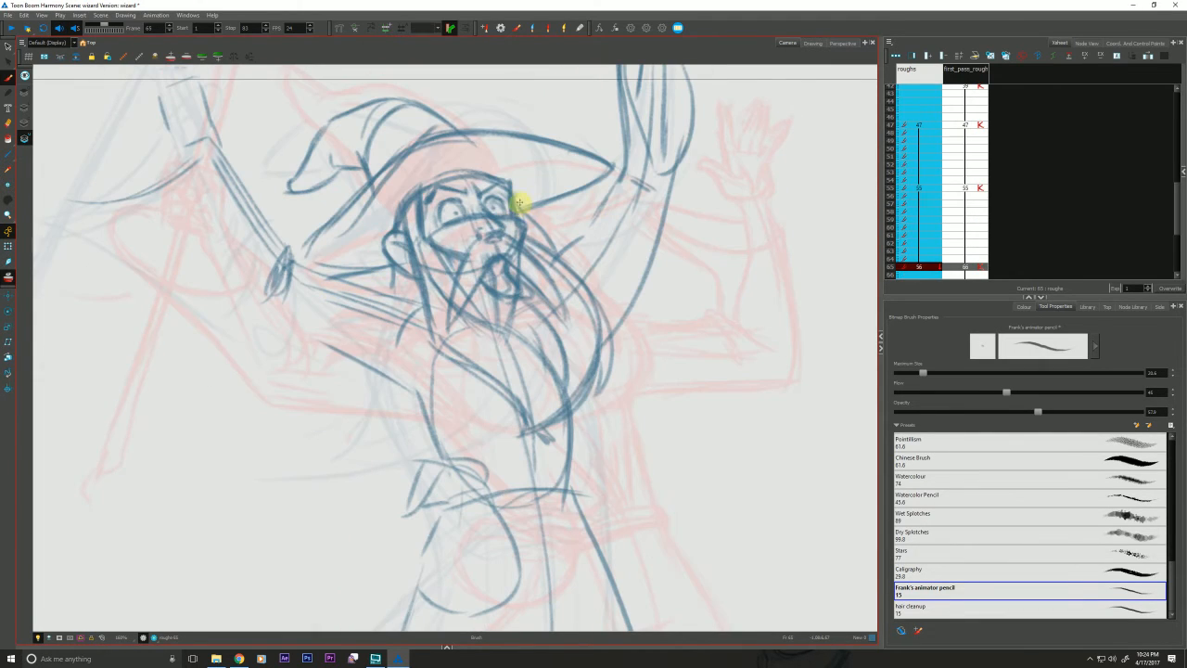
pyautogui.press('f')
pyautogui.press('f')
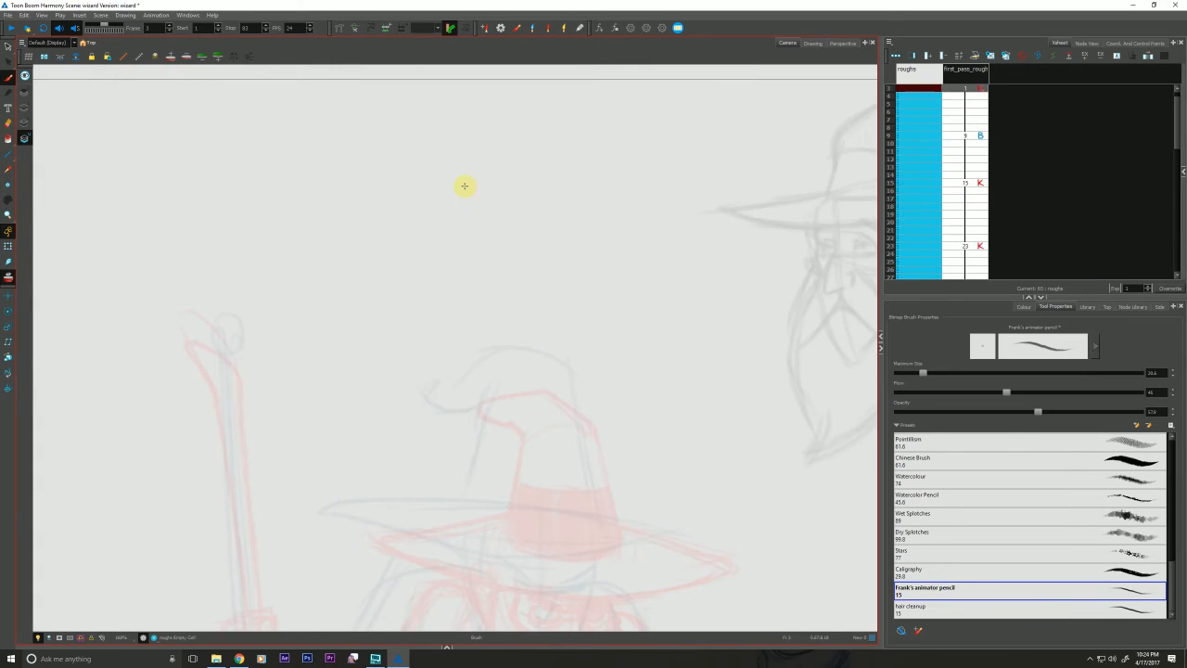
pyautogui.press('g')
pyautogui.press('g')
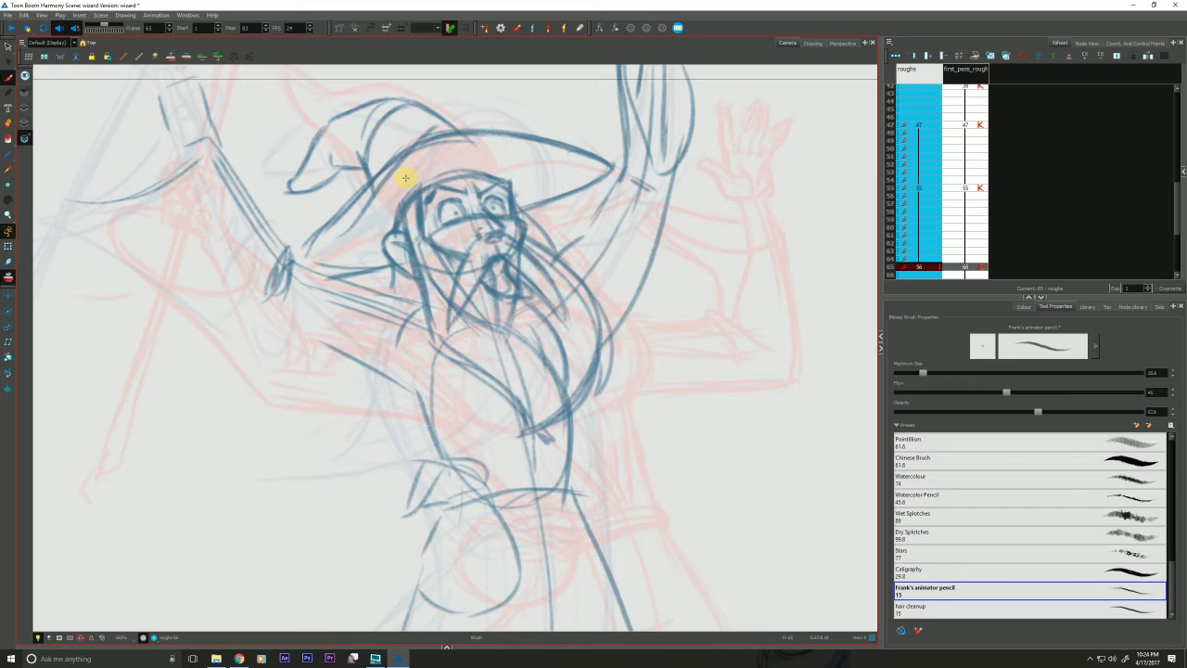
# Darken the open mouth and clean up the lines around the wizard's eyes and nose
pyautogui.scroll(1, 405, 177)
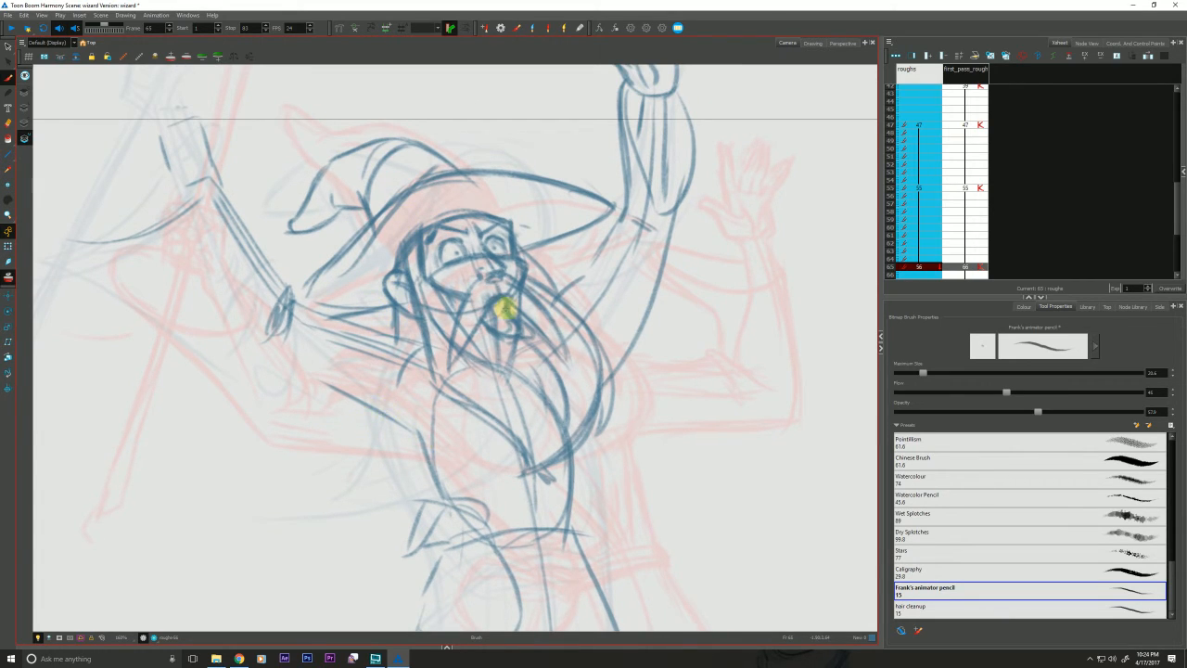
pyautogui.moveTo(502, 308)
pyautogui.mouseDown()
pyautogui.moveTo(523, 336)
pyautogui.moveTo(504, 333)
pyautogui.mouseUp()
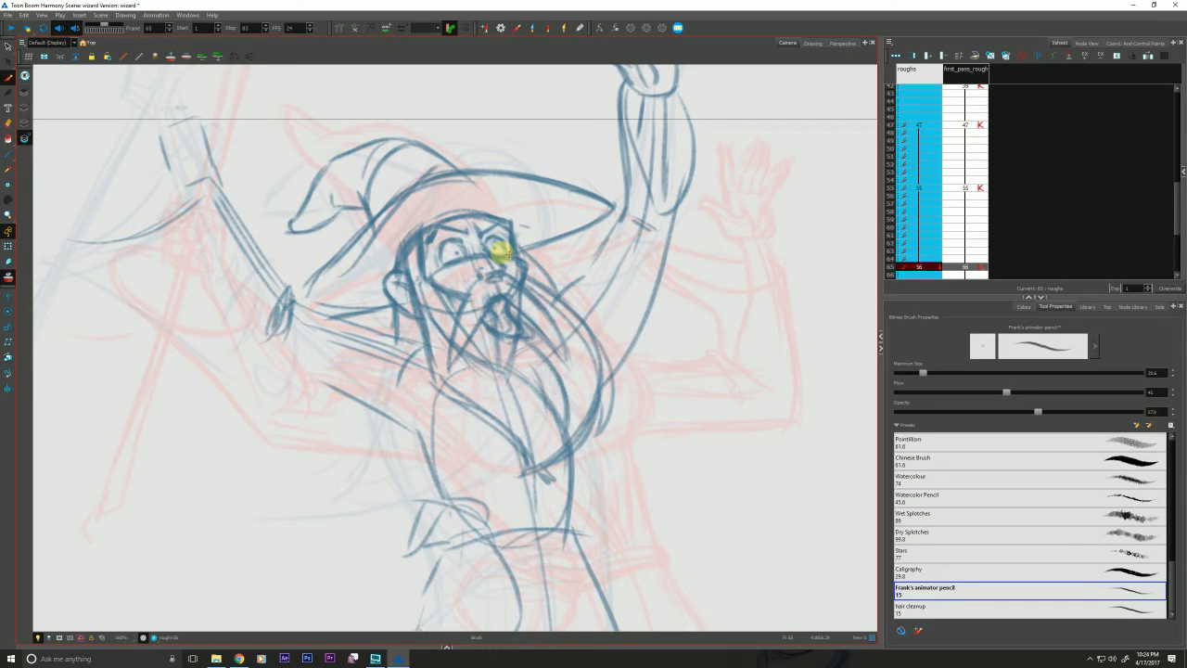
pyautogui.moveTo(507, 253); pyautogui.dragTo(502, 280)
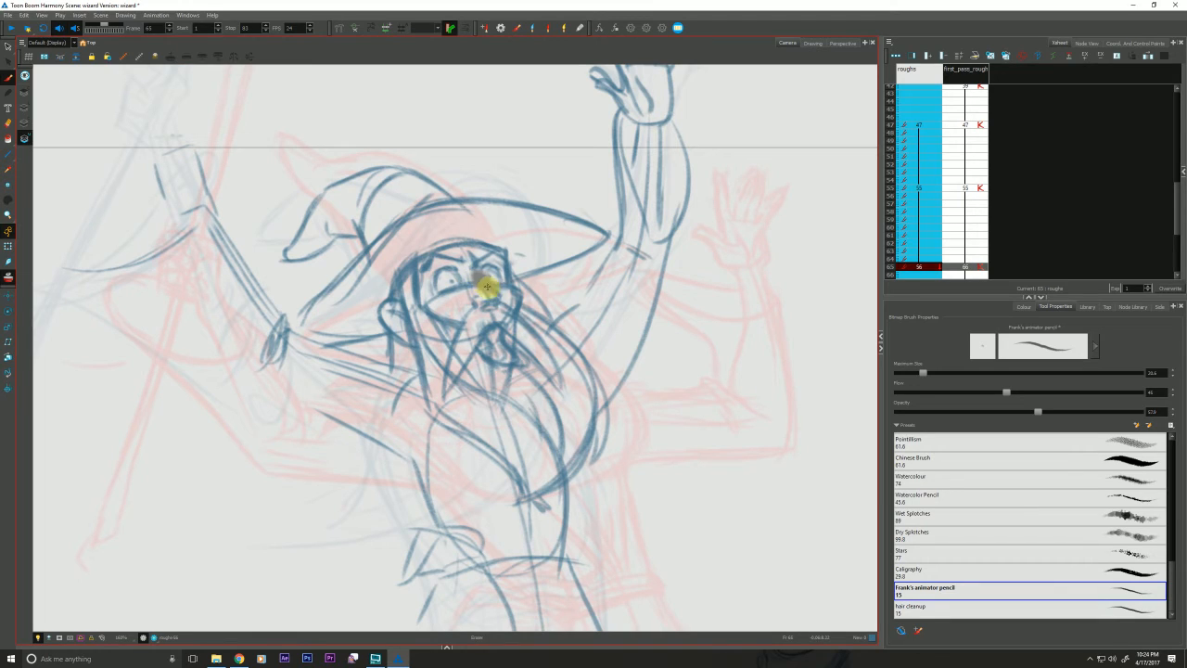
pyautogui.moveTo(487, 287); pyautogui.dragTo(484, 283)
pyautogui.moveTo(474, 269)
pyautogui.mouseDown()
pyautogui.moveTo(495, 296)
pyautogui.moveTo(480, 305)
pyautogui.mouseUp()
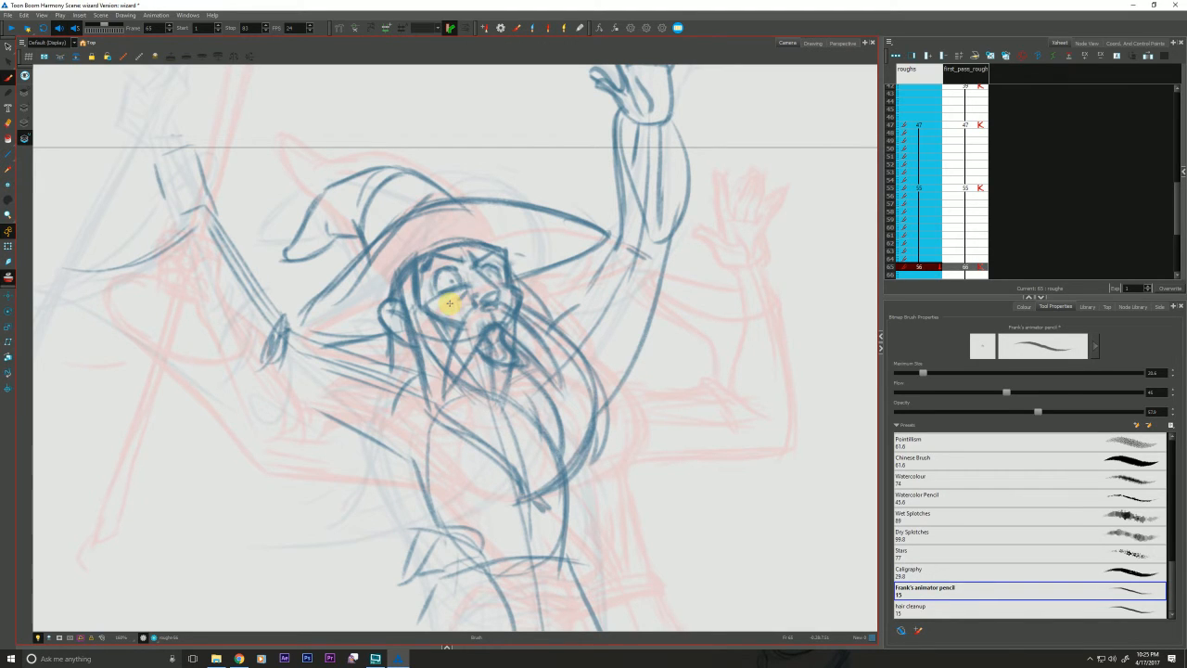
# Flip between frames 55 and 65 to examine the change in the wizard's face and expression
pyautogui.press('f')
pyautogui.press('g')
pyautogui.press('f')
pyautogui.press('g')
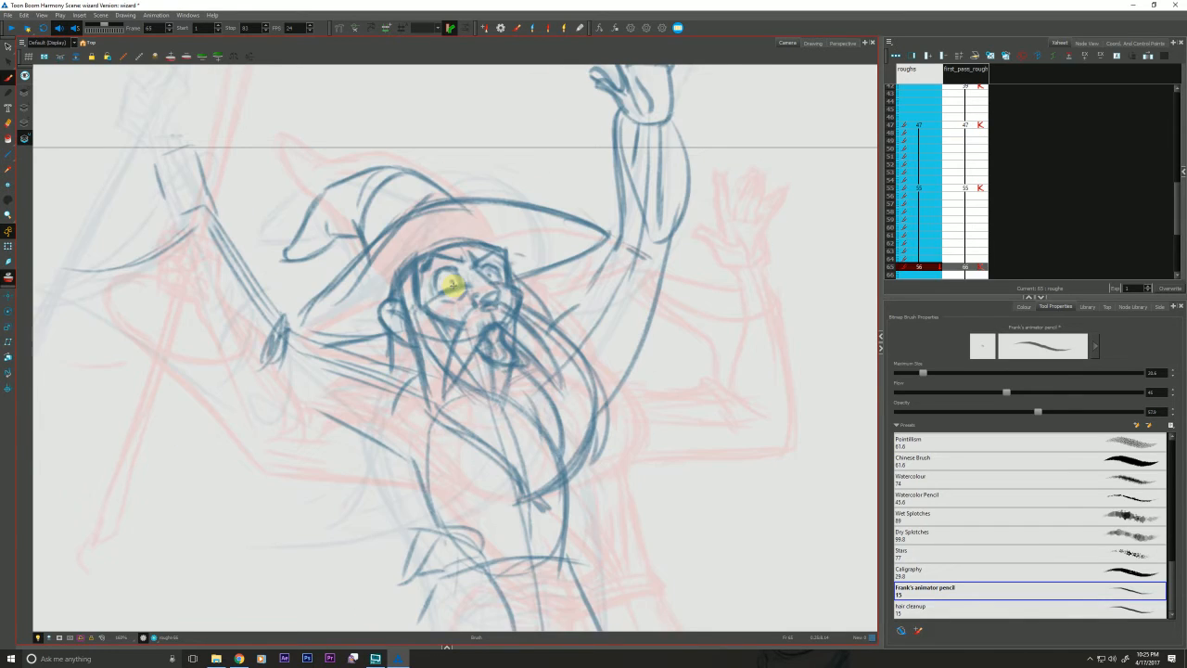
pyautogui.press('f')
pyautogui.press('g')
pyautogui.press('f')
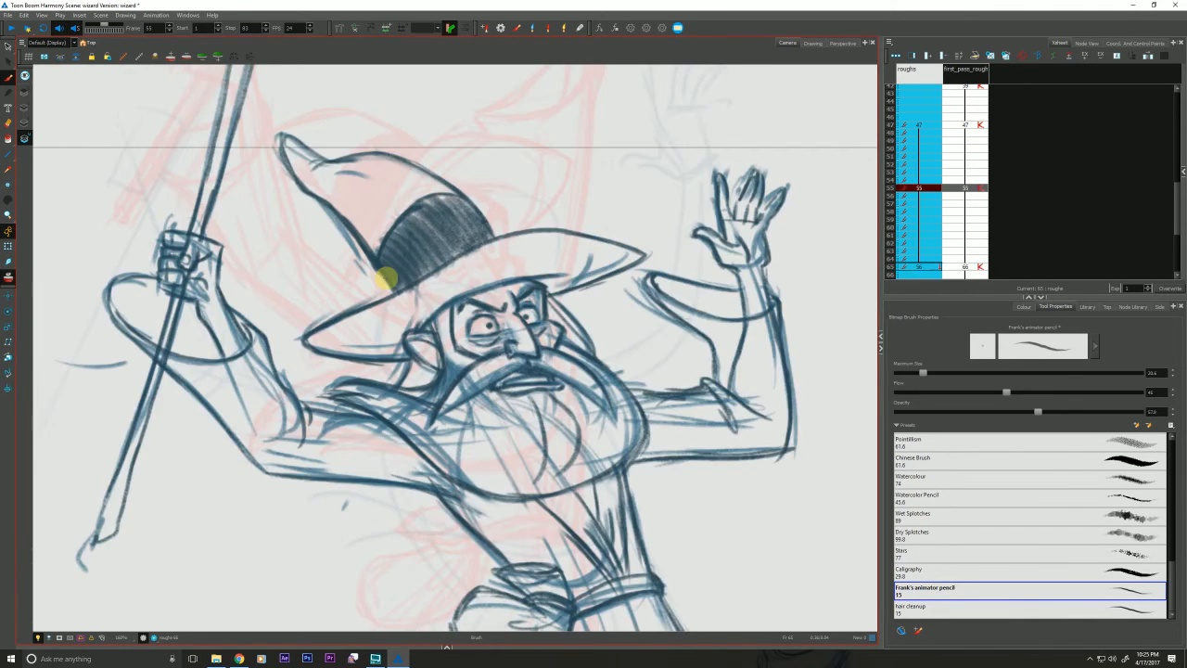
# Draw the underside of the staff arm's sleeve down to the waist and reinforce the forearm line from elbow to wrist
pyautogui.press('g')
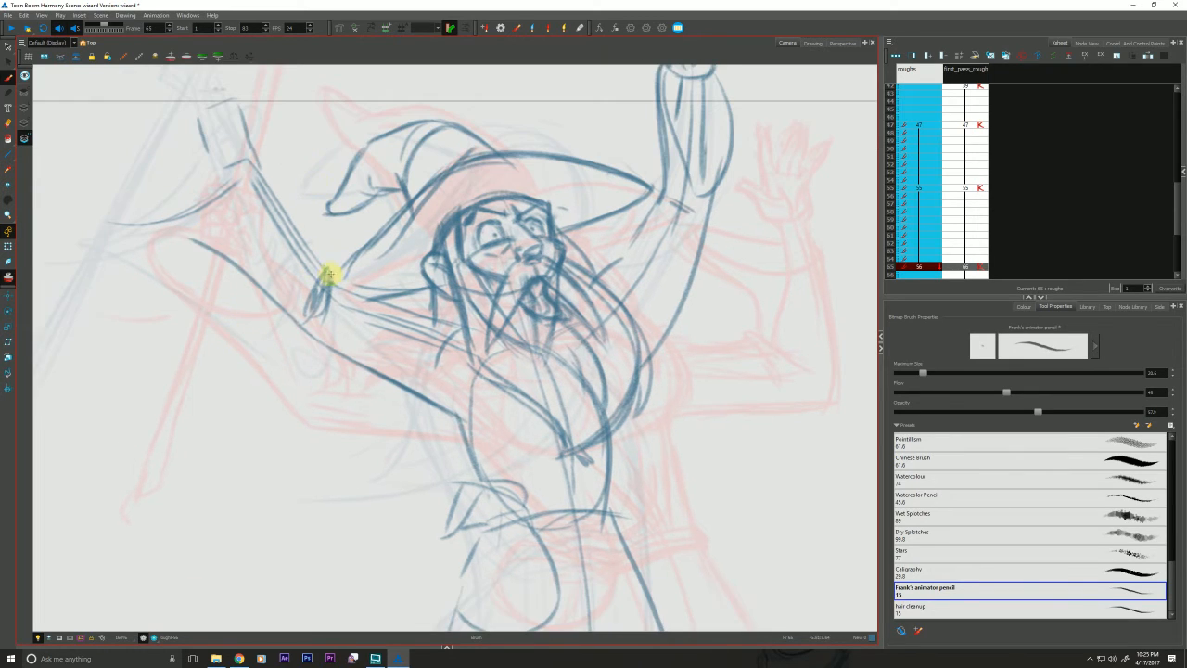
pyautogui.moveTo(331, 276); pyautogui.dragTo(270, 188)
pyautogui.press('g')
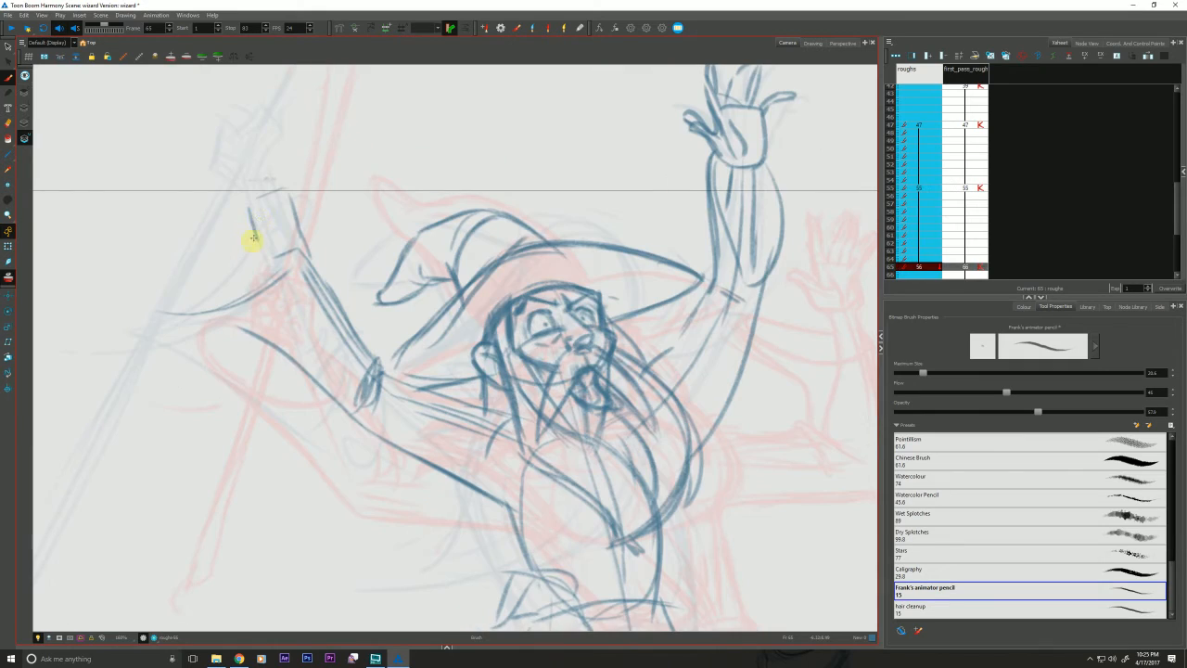
# Examine the whole pose within the camera frame and compare the staff arm with the key drawing on frame 55
pyautogui.hotkey('alt', 'z')
pyautogui.keyDown('alt'); pyautogui.click(243, 319); pyautogui.keyUp('alt')
pyautogui.press('space')
pyautogui.moveTo(238, 401); pyautogui.dragTo(259, 344)
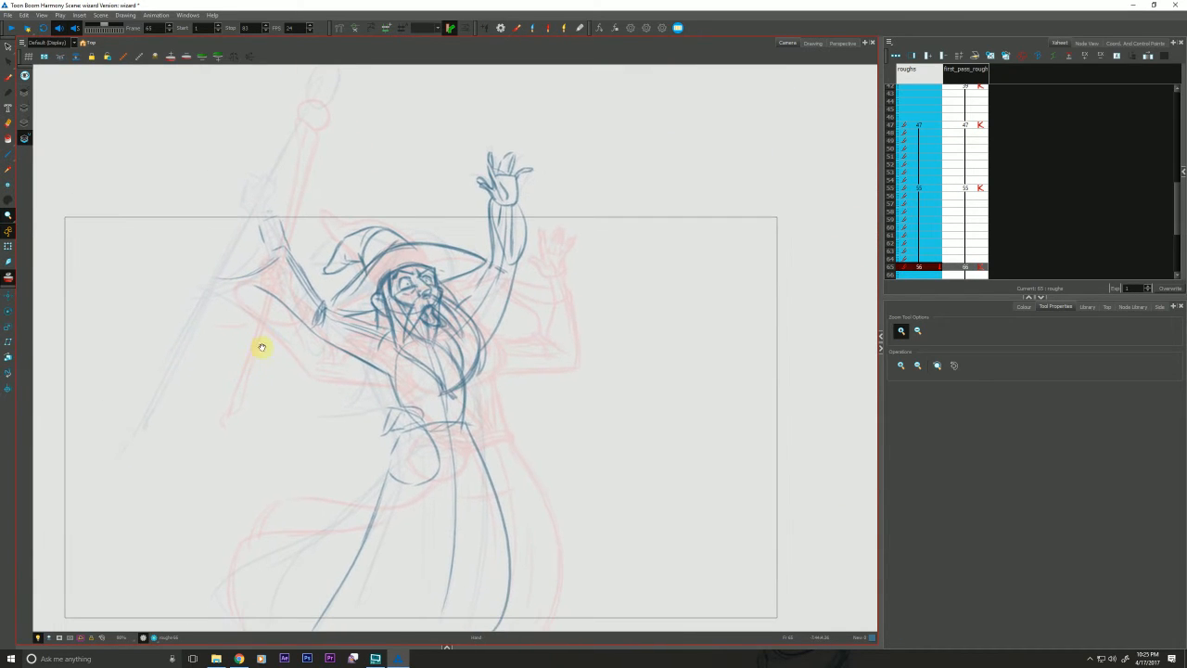
pyautogui.click(411, 299)
pyautogui.click(410, 300)
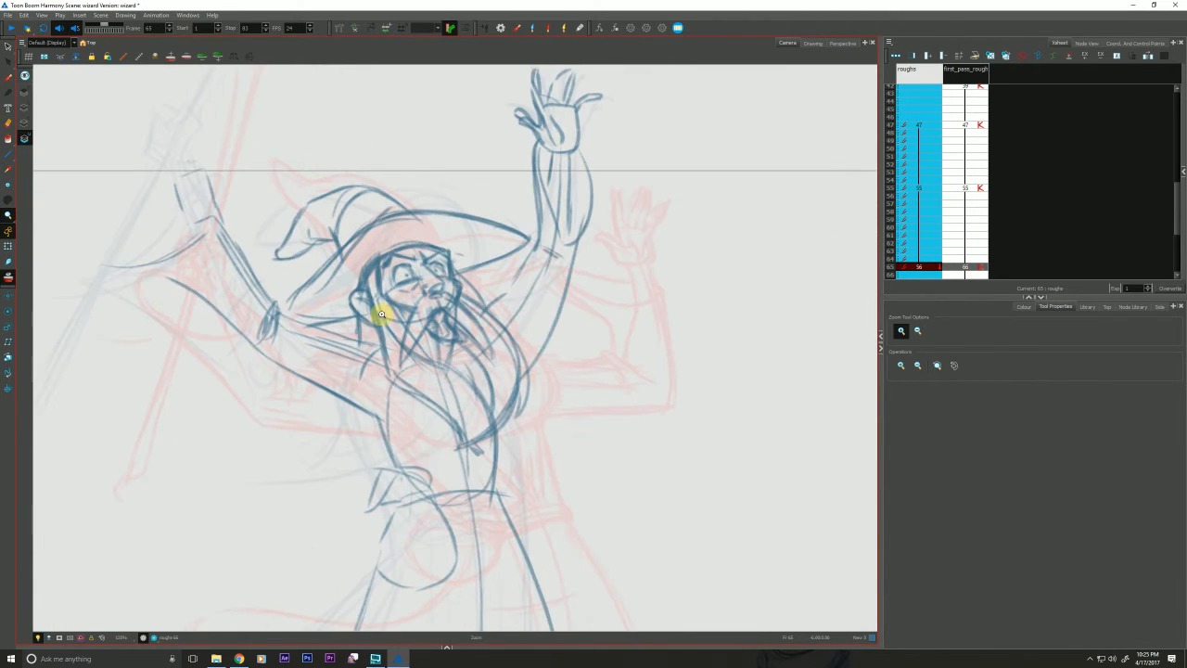
pyautogui.hotkey('alt', 'b')
pyautogui.press('f')
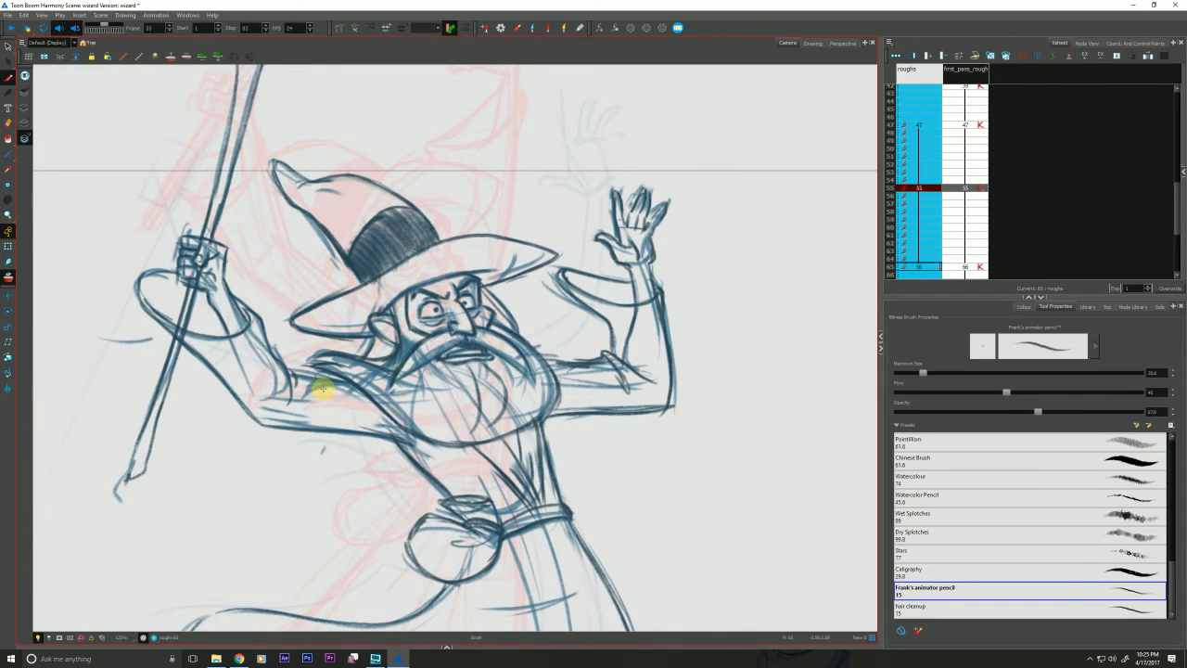
# On frame 65, strengthen the head contour from the ear up under the hat brim to the brow, checking against frame 55
pyautogui.press('g')
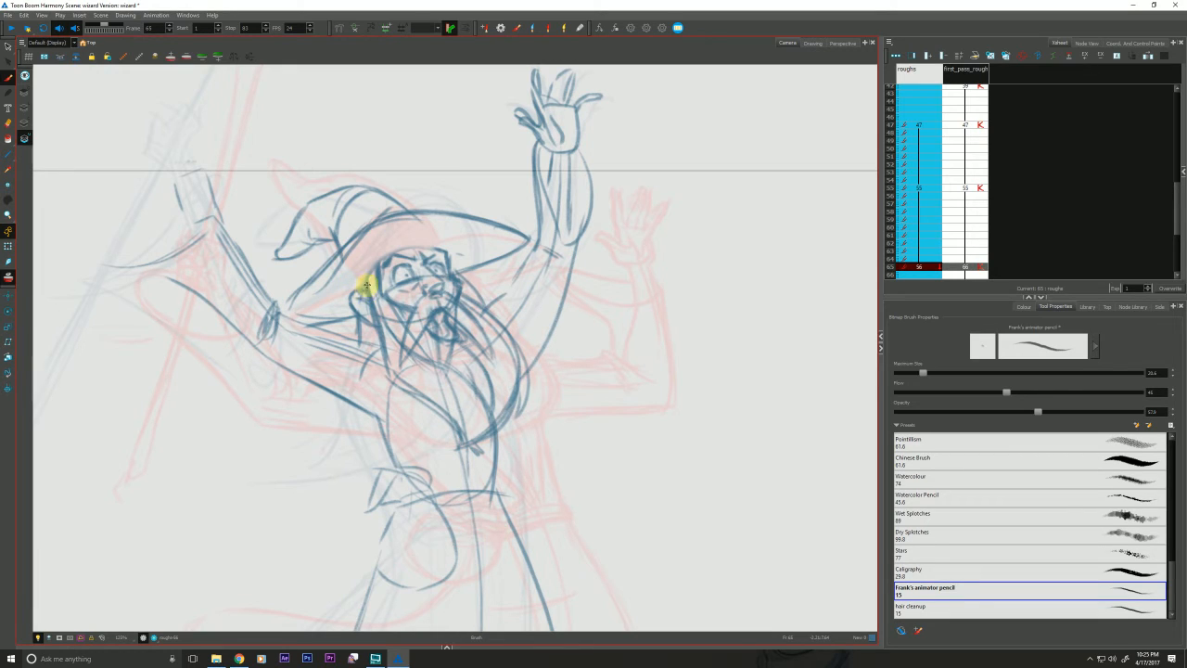
pyautogui.moveTo(366, 293)
pyautogui.mouseDown()
pyautogui.moveTo(388, 256)
pyautogui.moveTo(445, 251)
pyautogui.mouseUp()
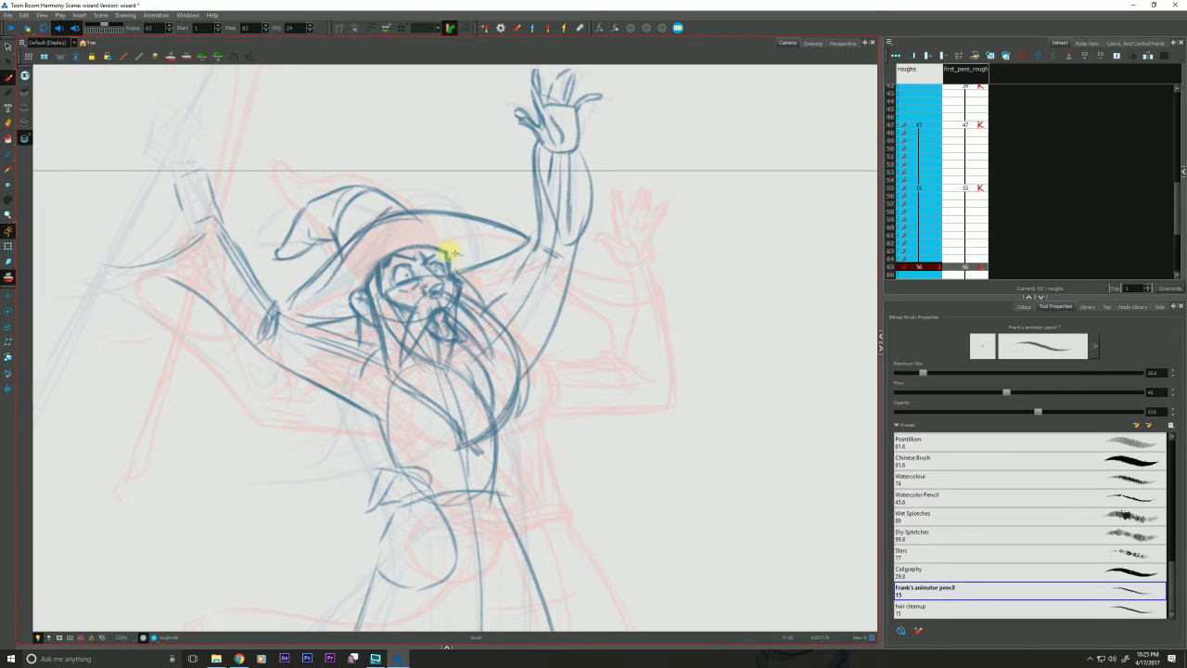
pyautogui.press('f')
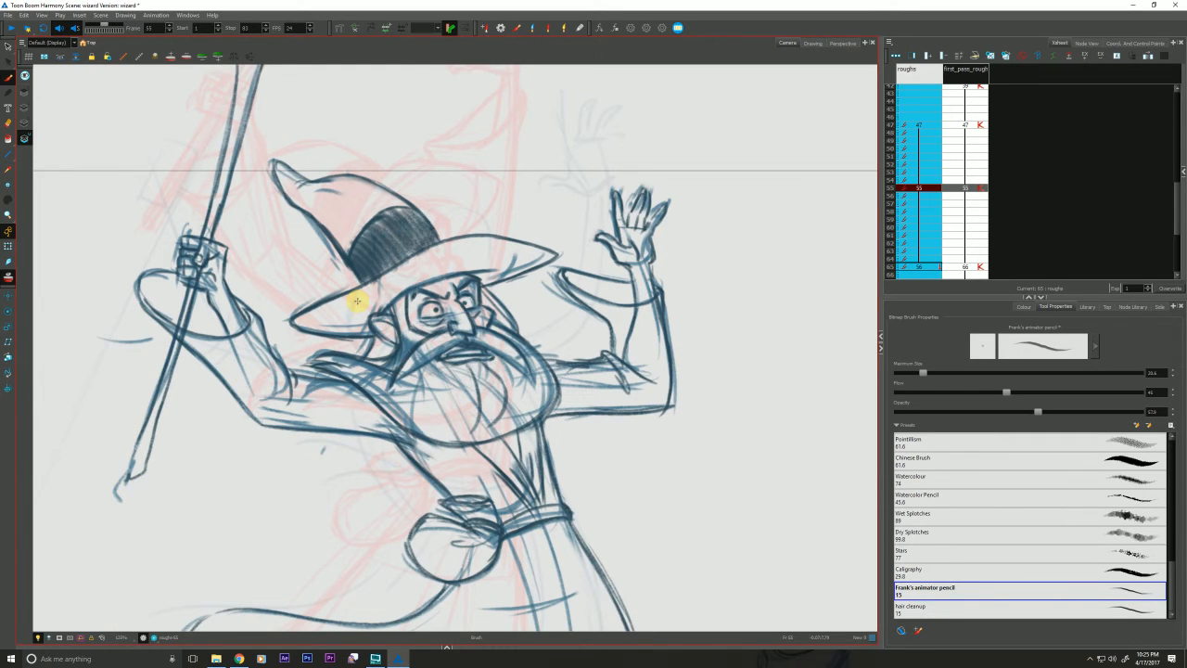
pyautogui.press('g')
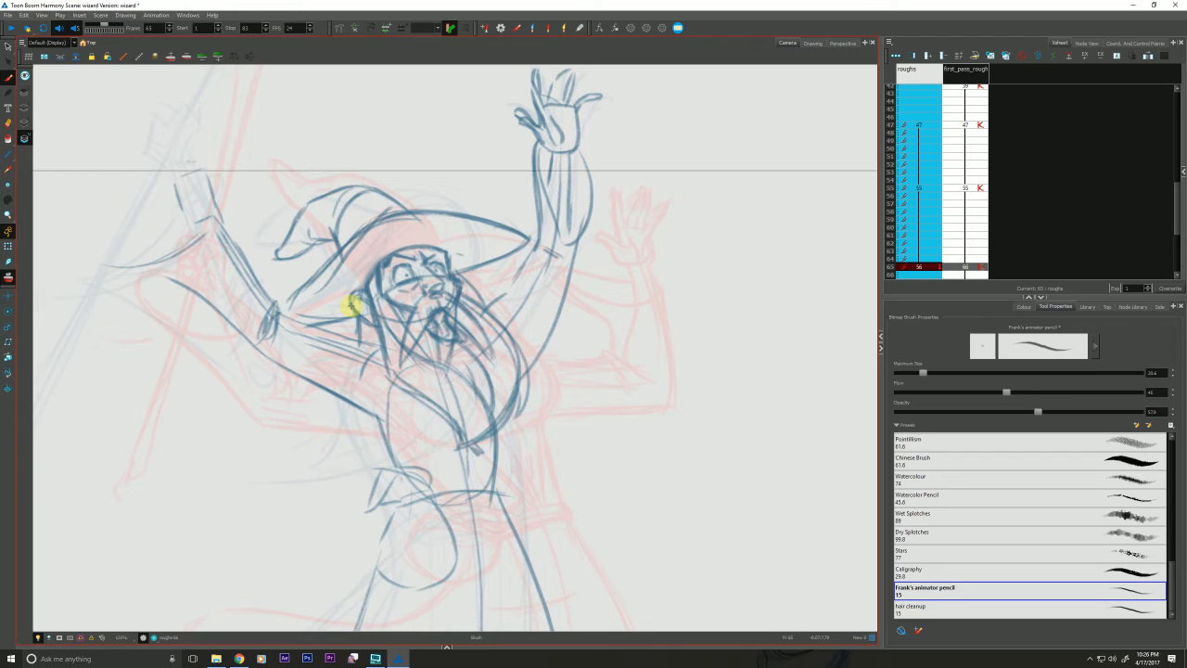
# Reinforce the raised open-handed arm's contours from wrist to shoulder and compare the arm with frame 55
pyautogui.moveTo(564, 154)
pyautogui.mouseDown()
pyautogui.moveTo(572, 234)
pyautogui.moveTo(551, 191)
pyautogui.moveTo(544, 219)
pyautogui.moveTo(562, 262)
pyautogui.moveTo(478, 319)
pyautogui.mouseUp()
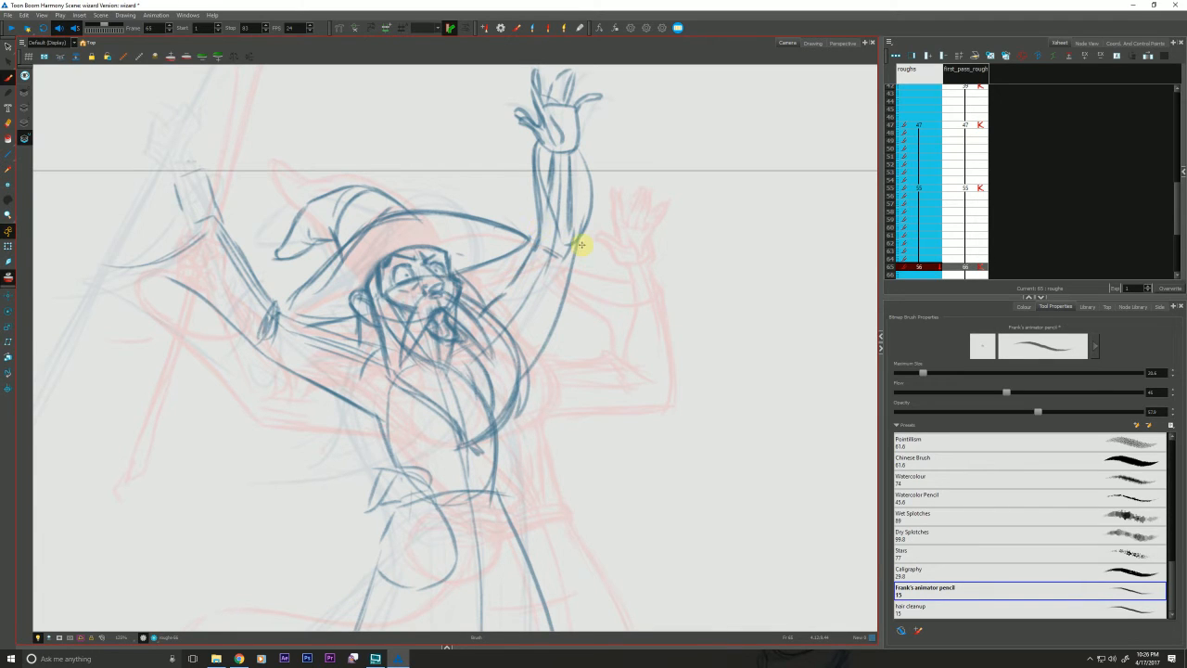
pyautogui.moveTo(584, 223); pyautogui.dragTo(520, 365)
pyautogui.press('f')
pyautogui.press('g')
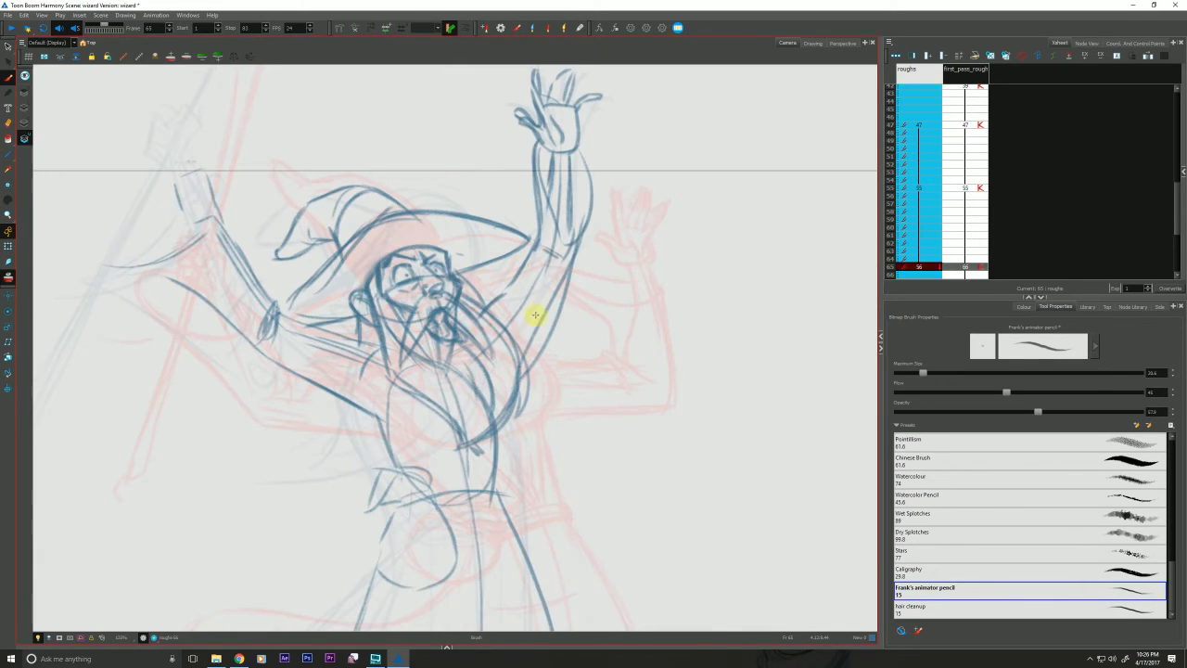
pyautogui.moveTo(582, 230); pyautogui.dragTo(528, 368)
pyautogui.press('f')
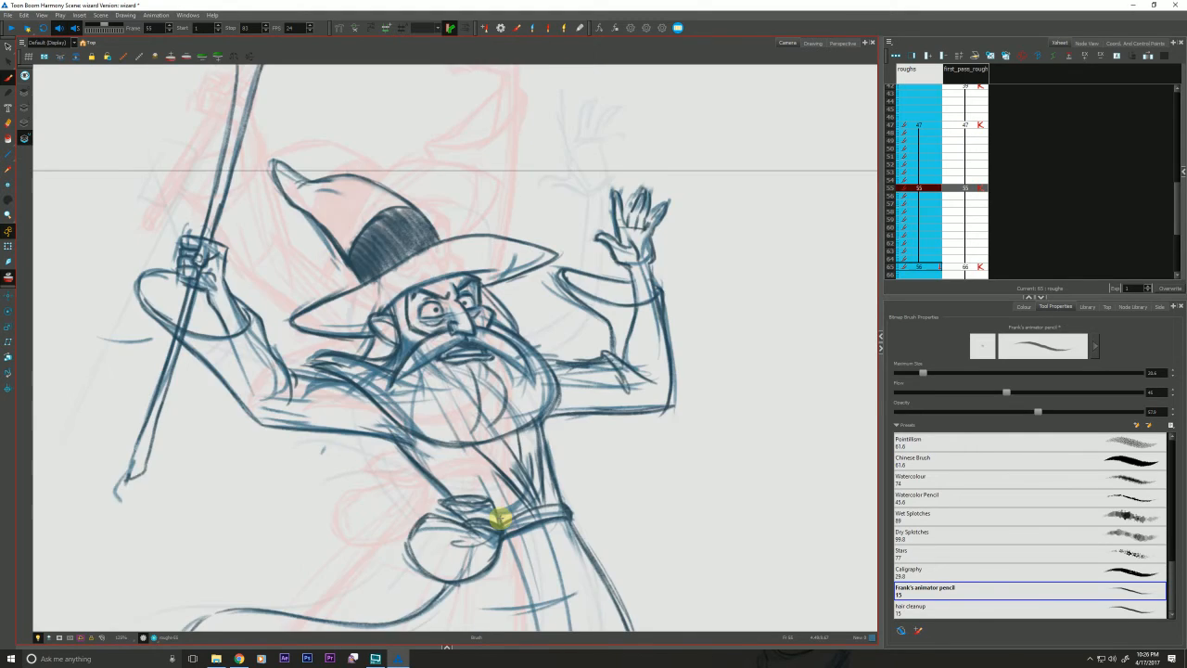
pyautogui.press('g')
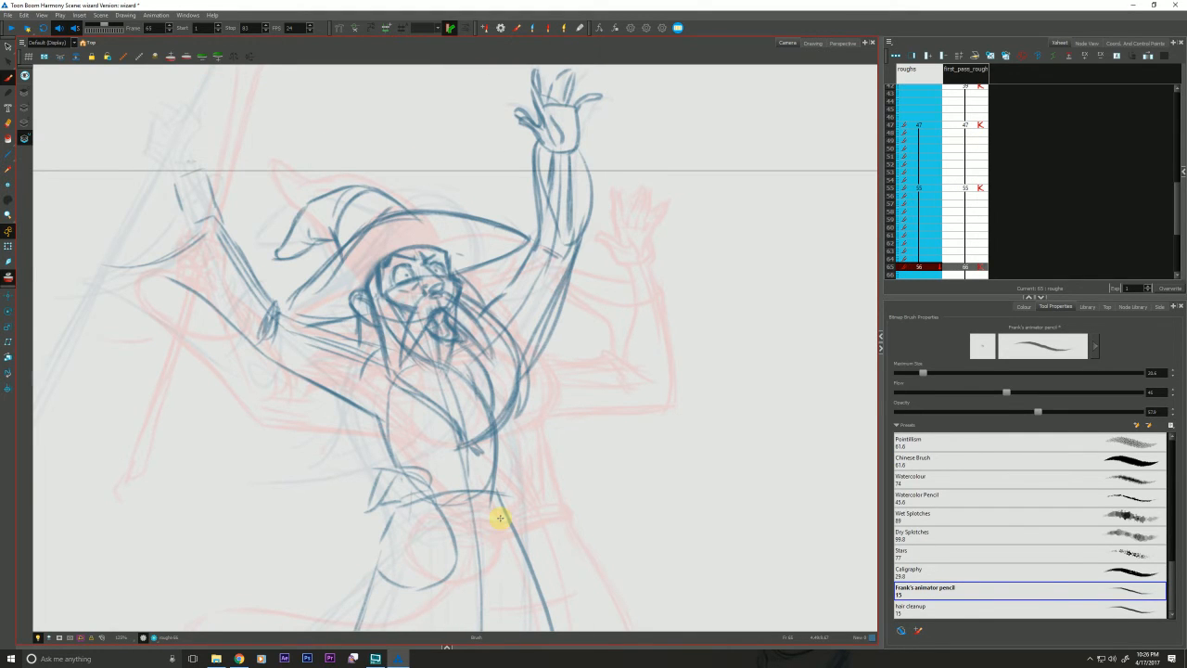
pyautogui.press('f')
pyautogui.press('g')
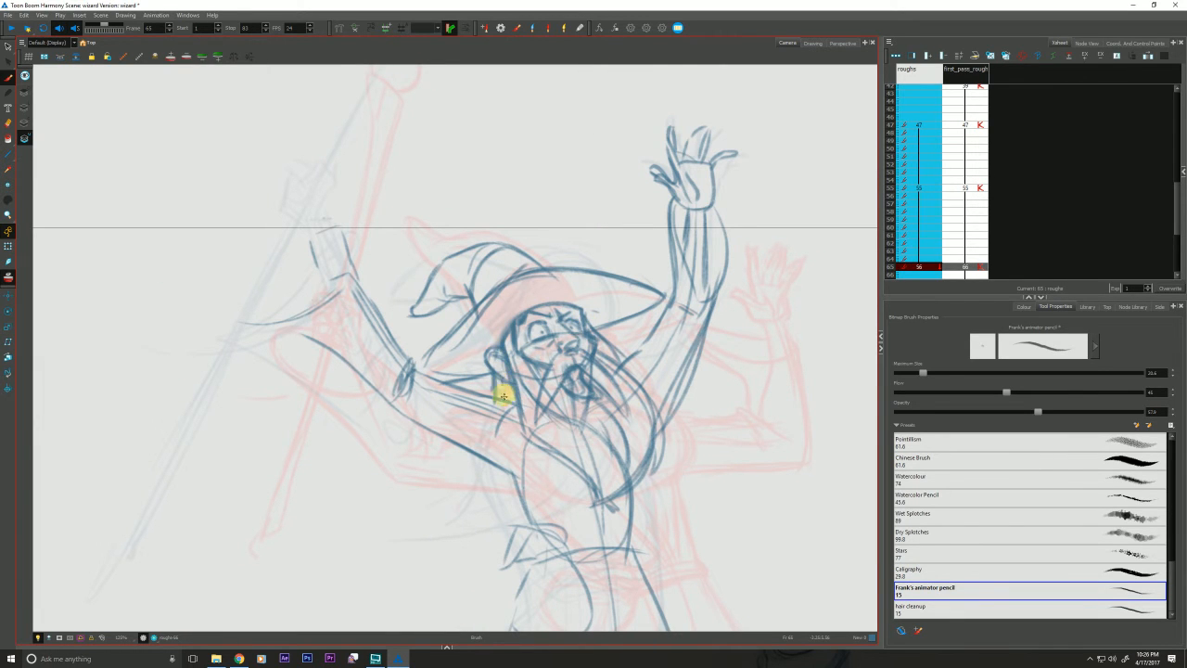
# Darken the wizard's ear and the hair falling beside the beard toward the chest
pyautogui.press('f')
pyautogui.press('g')
pyautogui.moveTo(503, 350); pyautogui.dragTo(524, 442)
pyautogui.moveTo(527, 442)
pyautogui.mouseDown()
pyautogui.moveTo(624, 487)
pyautogui.moveTo(557, 540)
pyautogui.mouseUp()
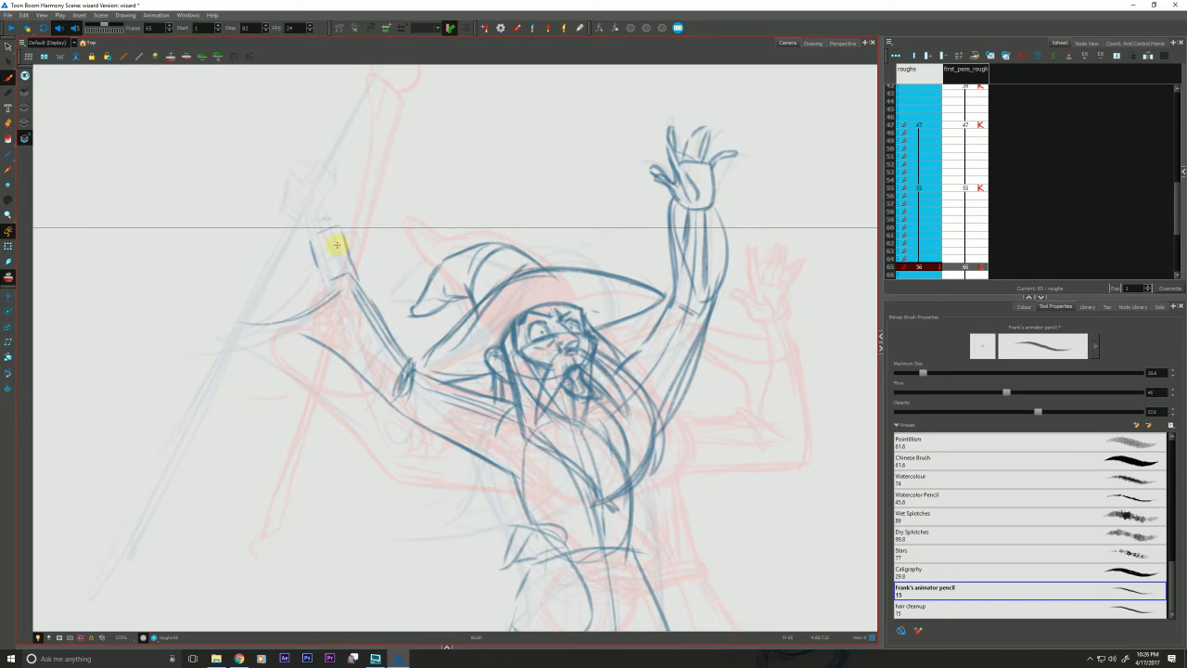
pyautogui.press('f')
pyautogui.press('g')
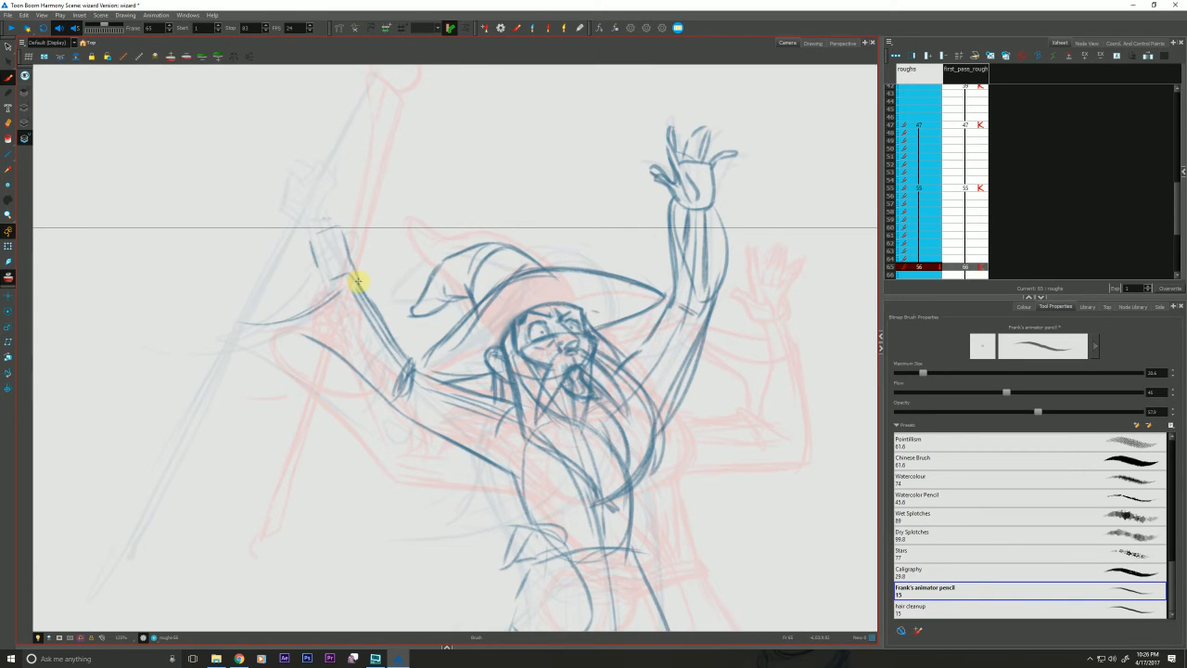
# Erase the staff hand's rough block and redraw it slightly lower at the wrist, checking it against frame 55
pyautogui.press('e')
pyautogui.moveTo(340, 233)
pyautogui.mouseDown()
pyautogui.moveTo(349, 266)
pyautogui.moveTo(315, 252)
pyautogui.mouseUp()
pyautogui.moveTo(351, 264); pyautogui.dragTo(324, 237)
pyautogui.press('b')
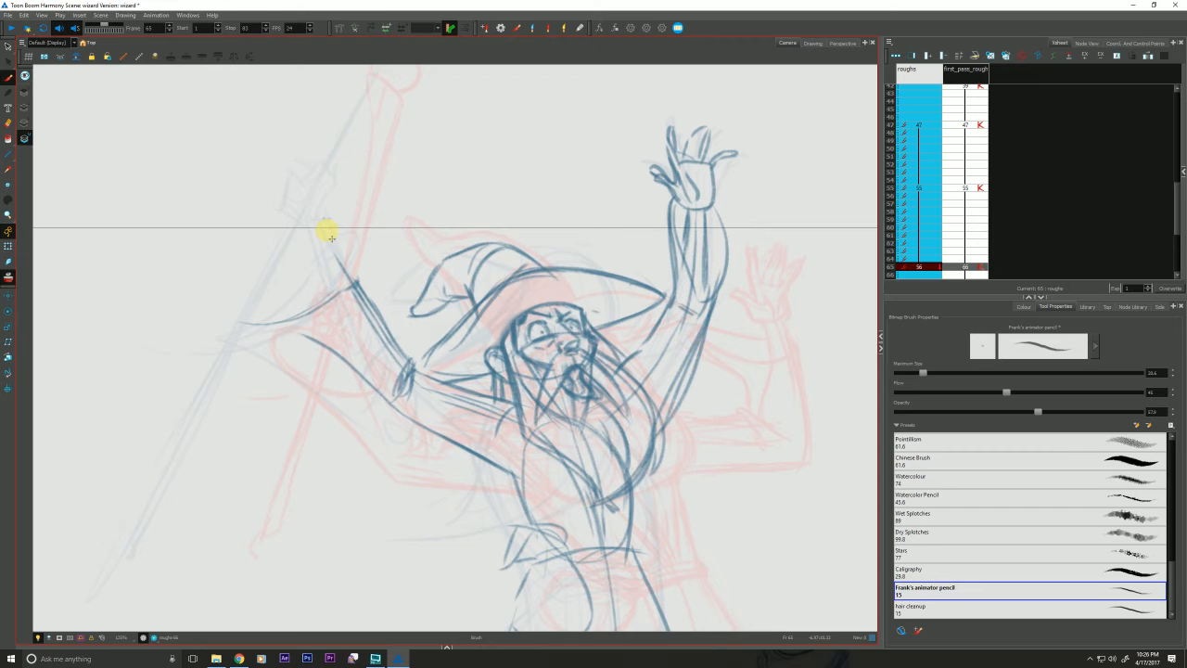
pyautogui.moveTo(312, 244); pyautogui.dragTo(337, 238)
pyautogui.moveTo(337, 240)
pyautogui.mouseDown()
pyautogui.moveTo(331, 284)
pyautogui.moveTo(300, 270)
pyautogui.moveTo(307, 243)
pyautogui.moveTo(313, 286)
pyautogui.mouseUp()
pyautogui.press('f')
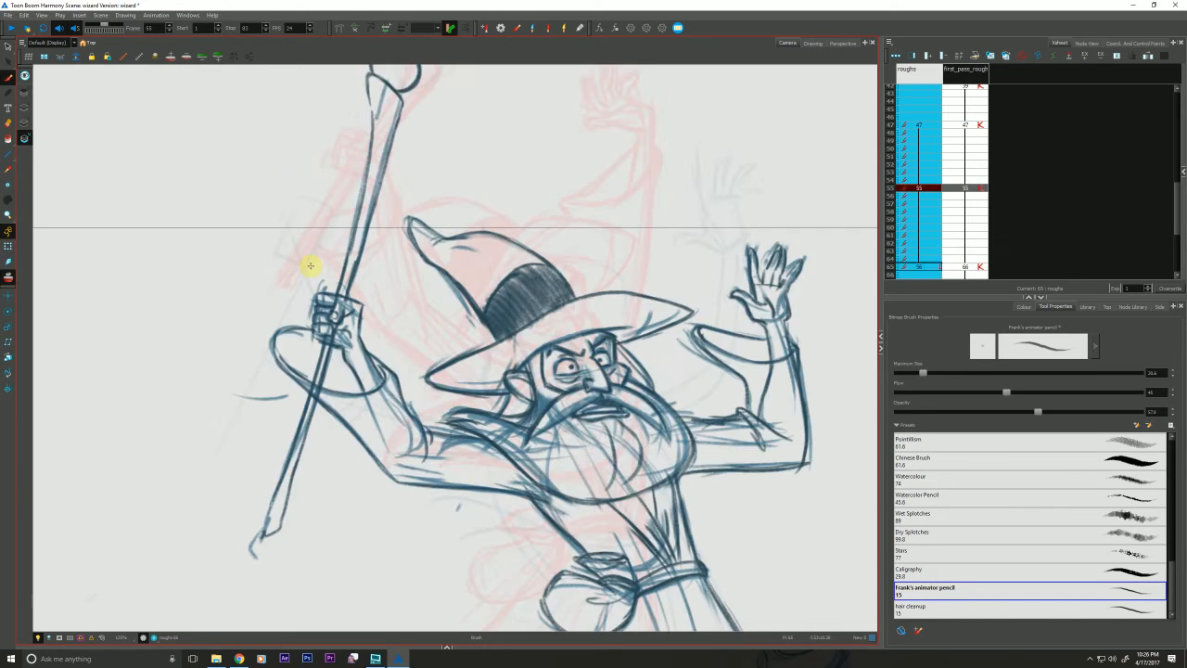
pyautogui.press('g')
pyautogui.press('f')
pyautogui.press('g')
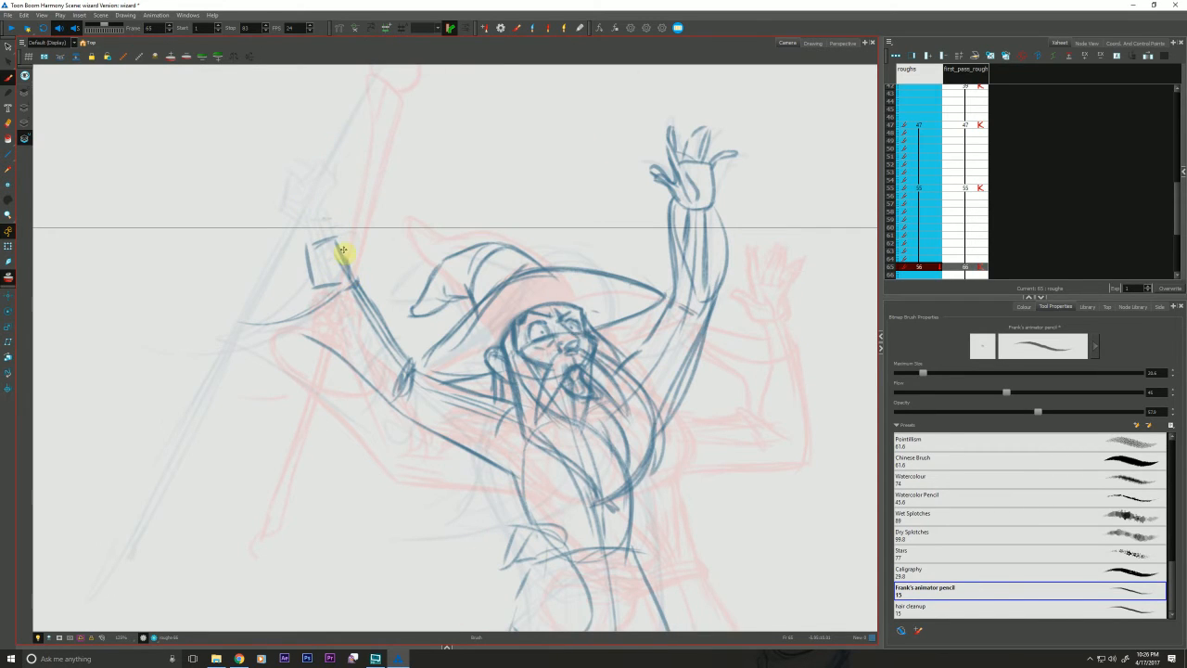
# Draw the top edge and back of the staff hand and define its inner knuckle shape
pyautogui.press('f')
pyautogui.press('g')
pyautogui.moveTo(340, 233); pyautogui.dragTo(312, 242)
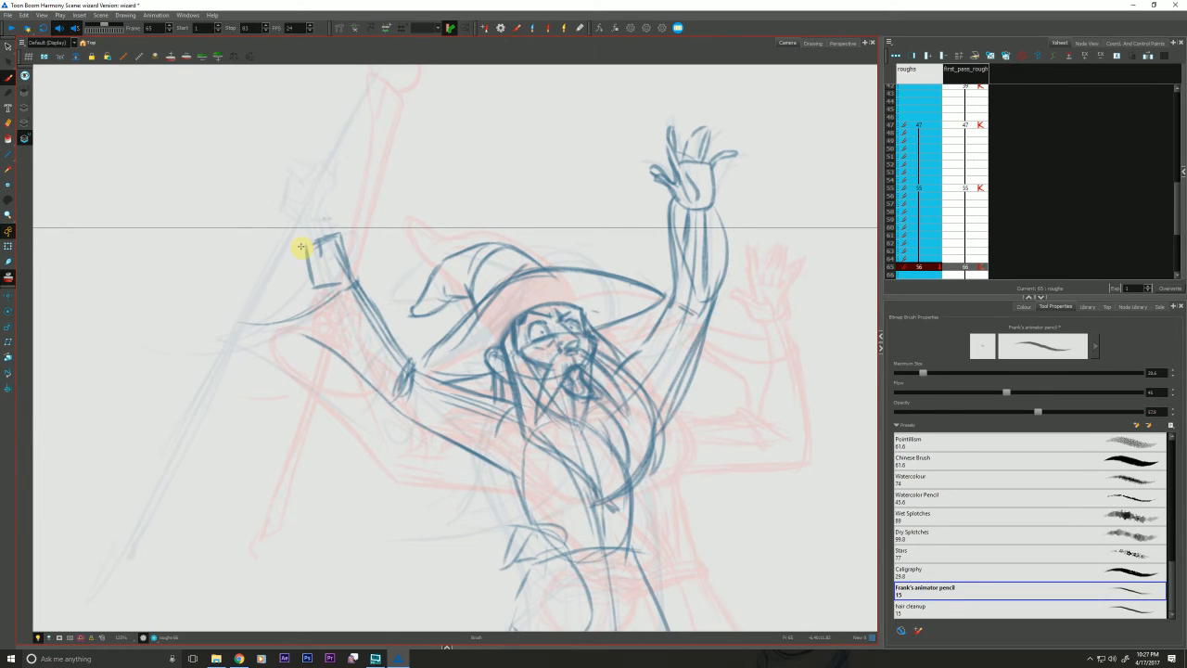
pyautogui.moveTo(317, 237)
pyautogui.mouseDown()
pyautogui.moveTo(328, 260)
pyautogui.moveTo(338, 232)
pyautogui.moveTo(352, 280)
pyautogui.mouseUp()
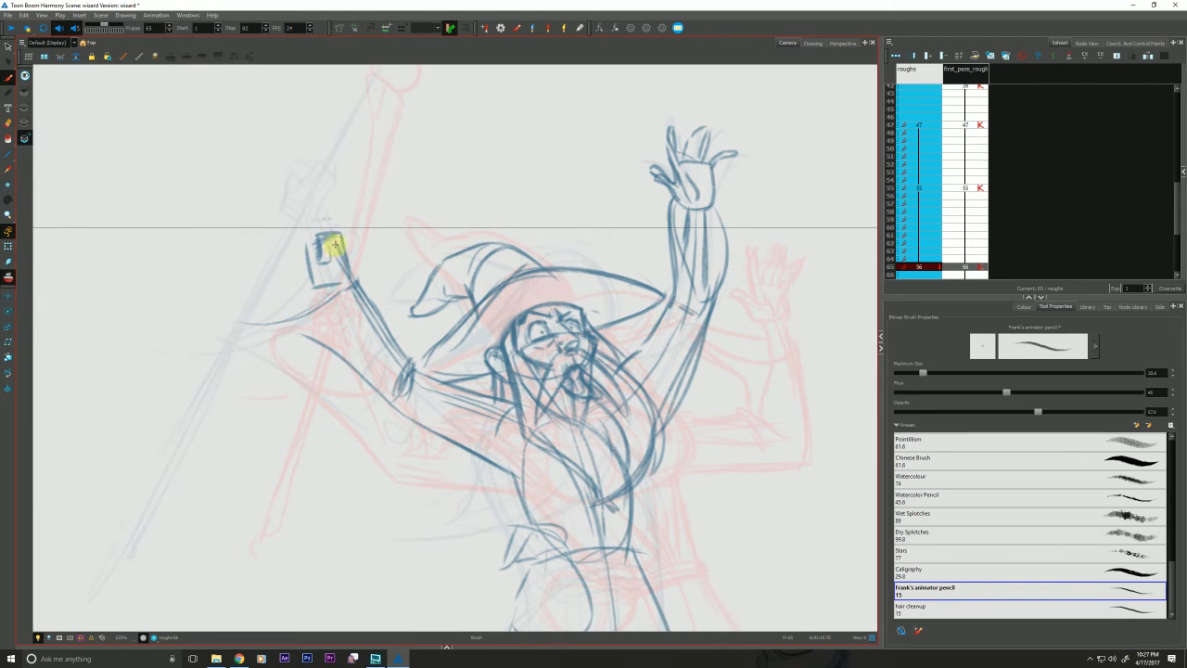
pyautogui.press('f')
pyautogui.press('g')
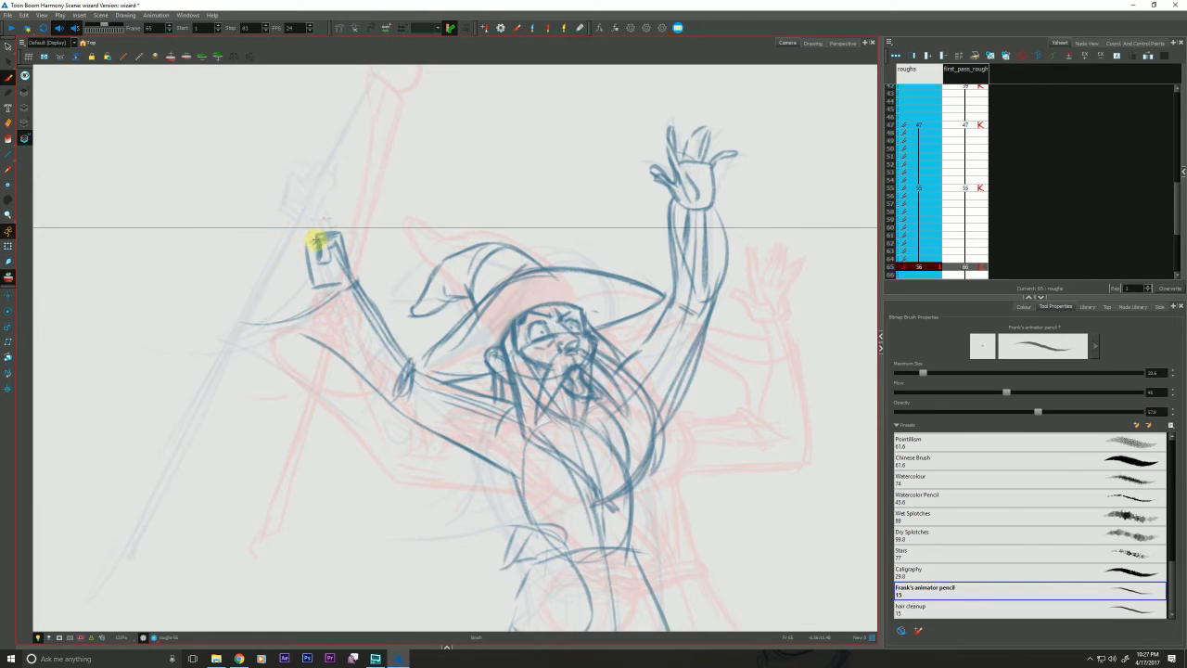
# Draw the curled fingers along the outer side of the staff hand's fist
pyautogui.moveTo(317, 240)
pyautogui.mouseDown()
pyautogui.moveTo(302, 247)
pyautogui.moveTo(316, 250)
pyautogui.mouseUp()
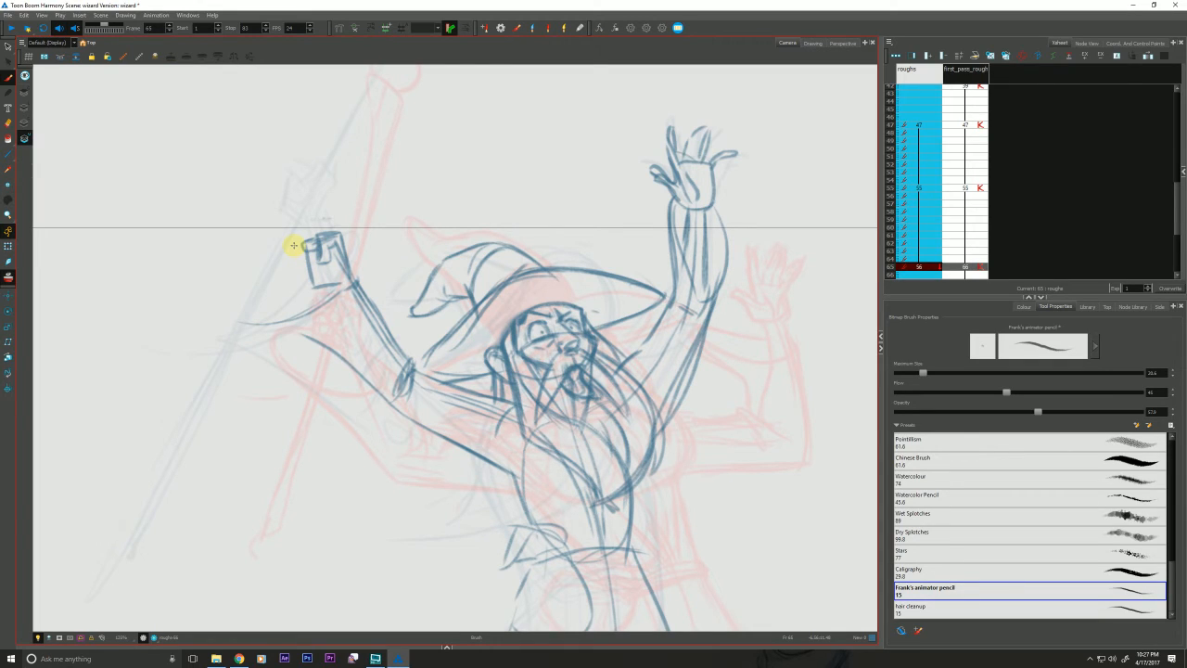
pyautogui.moveTo(293, 245)
pyautogui.mouseDown()
pyautogui.moveTo(318, 265)
pyautogui.moveTo(313, 284)
pyautogui.mouseUp()
pyautogui.press('f')
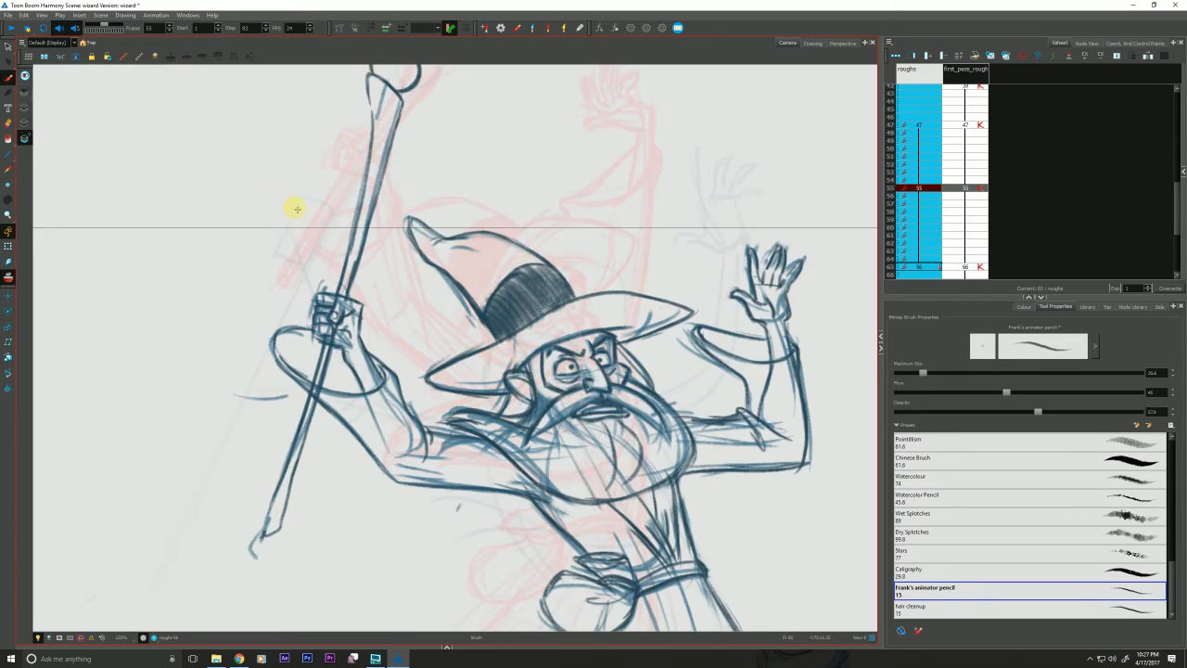
# Sketch the staff as a near-vertical line above and below the fist and compare its angle with frame 55
pyautogui.press('g')
pyautogui.moveTo(323, 113); pyautogui.dragTo(324, 193)
pyautogui.moveTo(328, 298); pyautogui.dragTo(330, 532)
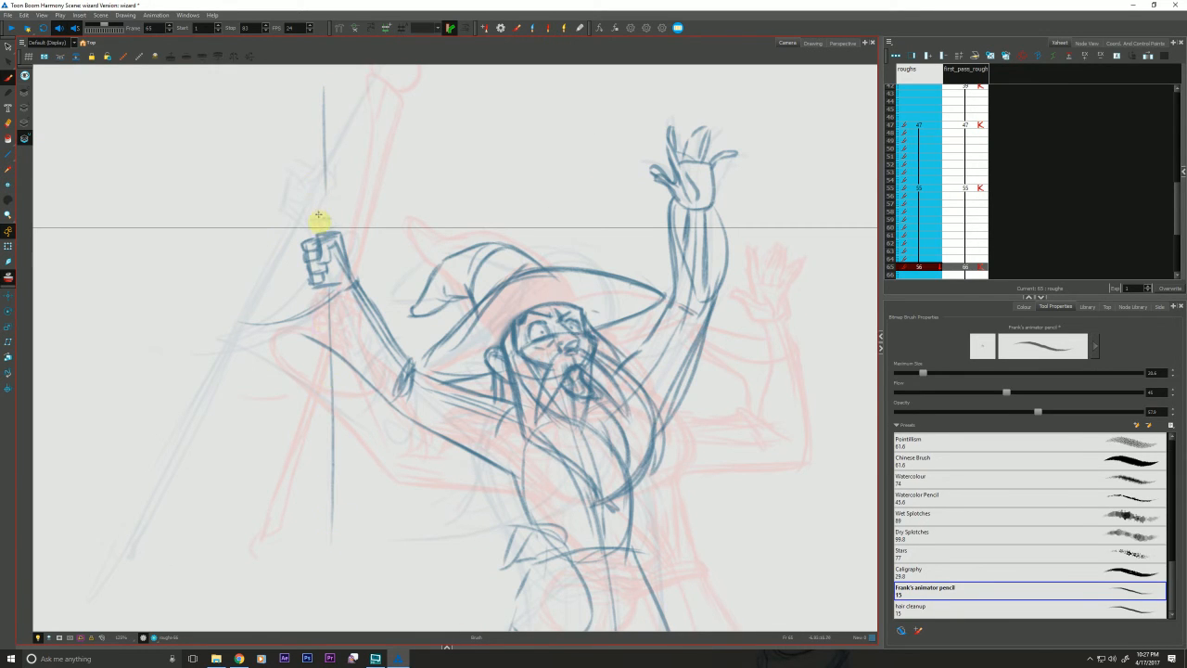
pyautogui.moveTo(323, 232); pyautogui.dragTo(321, 92)
pyautogui.press('f')
pyautogui.press('g')
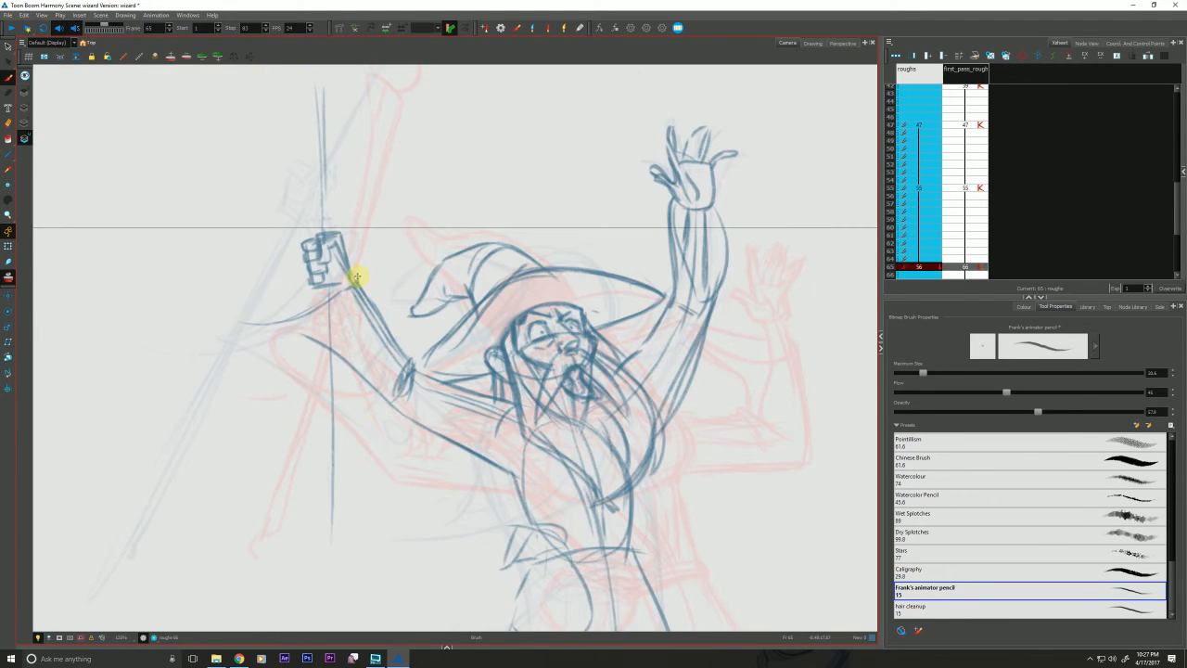
# Draw the curved sleeve opening below the staff hand's wrist and the inner forearm line to the elbow
pyautogui.moveTo(363, 284)
pyautogui.mouseDown()
pyautogui.moveTo(325, 345)
pyautogui.moveTo(375, 304)
pyautogui.moveTo(271, 347)
pyautogui.moveTo(322, 295)
pyautogui.moveTo(297, 324)
pyautogui.moveTo(344, 295)
pyautogui.mouseUp()
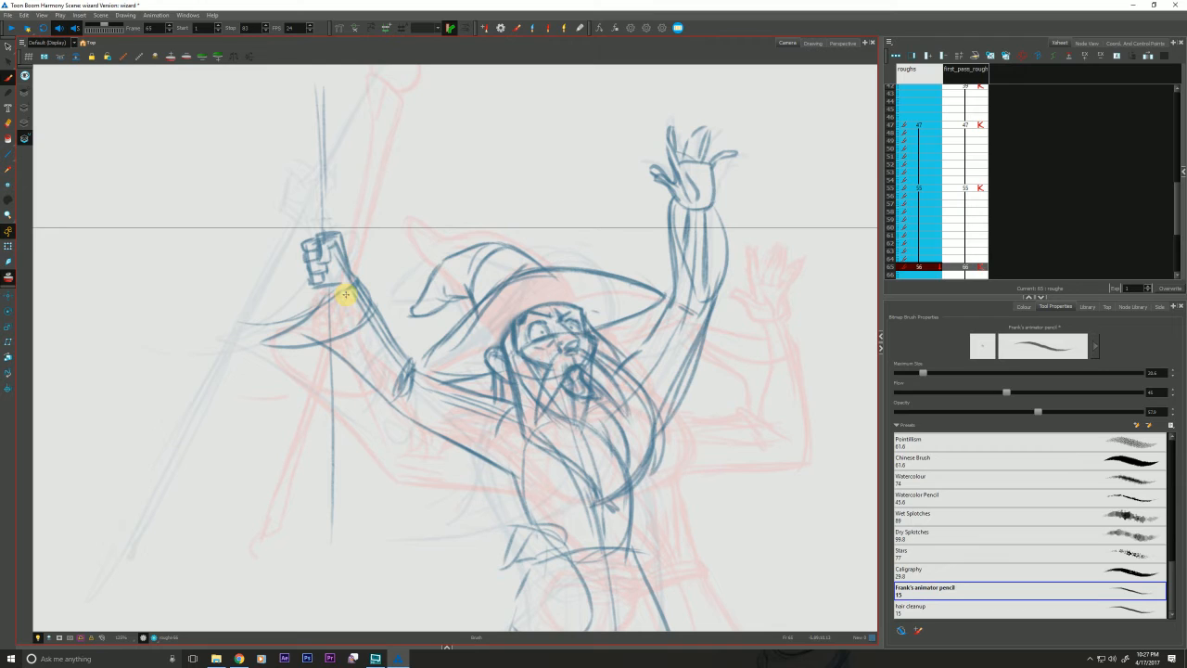
pyautogui.moveTo(345, 295)
pyautogui.mouseDown()
pyautogui.moveTo(336, 275)
pyautogui.moveTo(346, 268)
pyautogui.moveTo(408, 347)
pyautogui.moveTo(406, 365)
pyautogui.mouseUp()
pyautogui.press('f')
pyautogui.press('g')
pyautogui.press('f')
pyautogui.press('g')
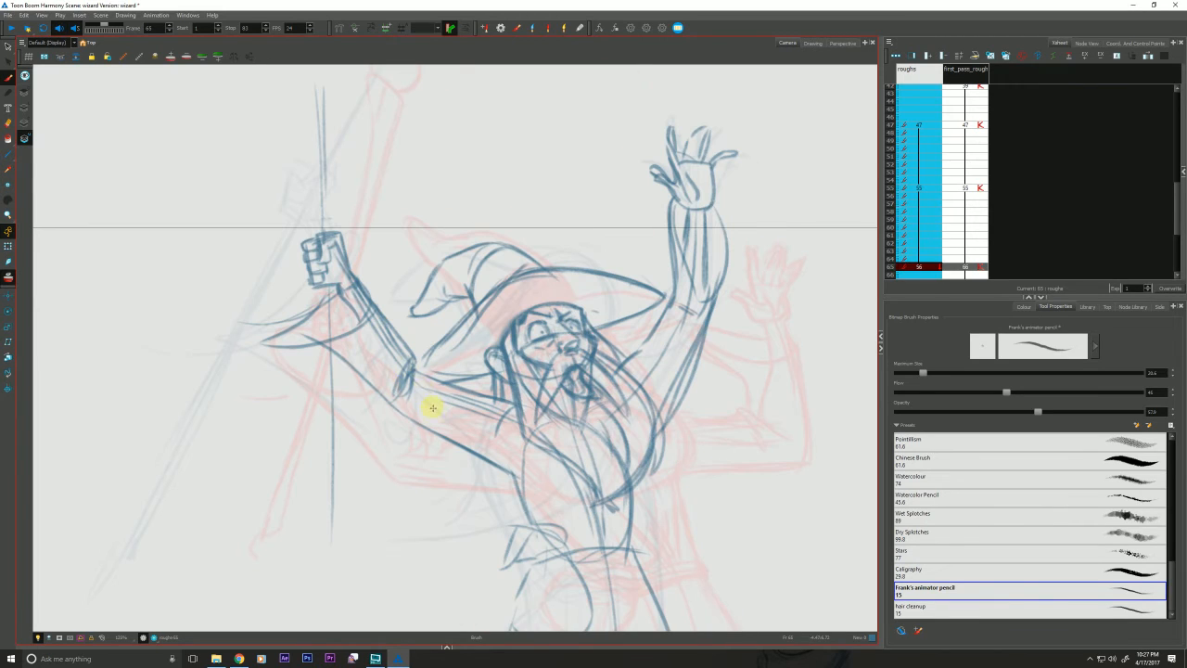
# Reinforce the staff arm's upper line from shoulder to elbow and define the hanging tip of the sleeve
pyautogui.moveTo(501, 401); pyautogui.dragTo(419, 369)
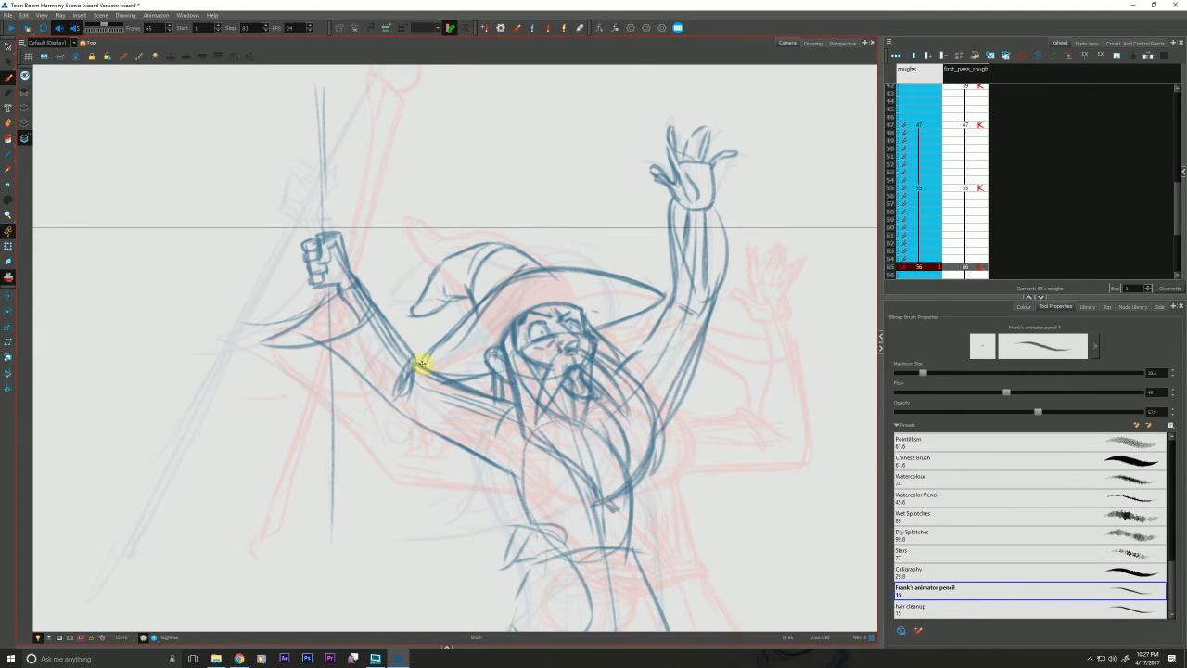
pyautogui.press('f')
pyautogui.press('g')
pyautogui.press('f')
pyautogui.press('g')
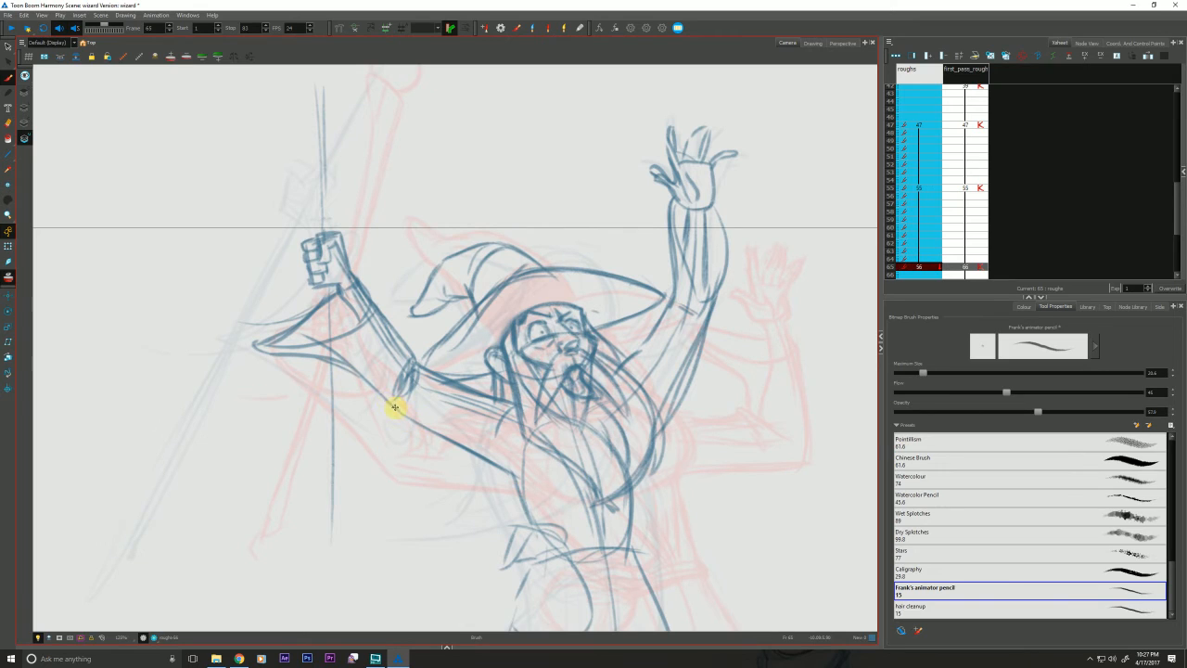
# Strengthen the underside of the staff arm's sleeve from the elbow to the torso
pyautogui.moveTo(405, 418); pyautogui.dragTo(527, 475)
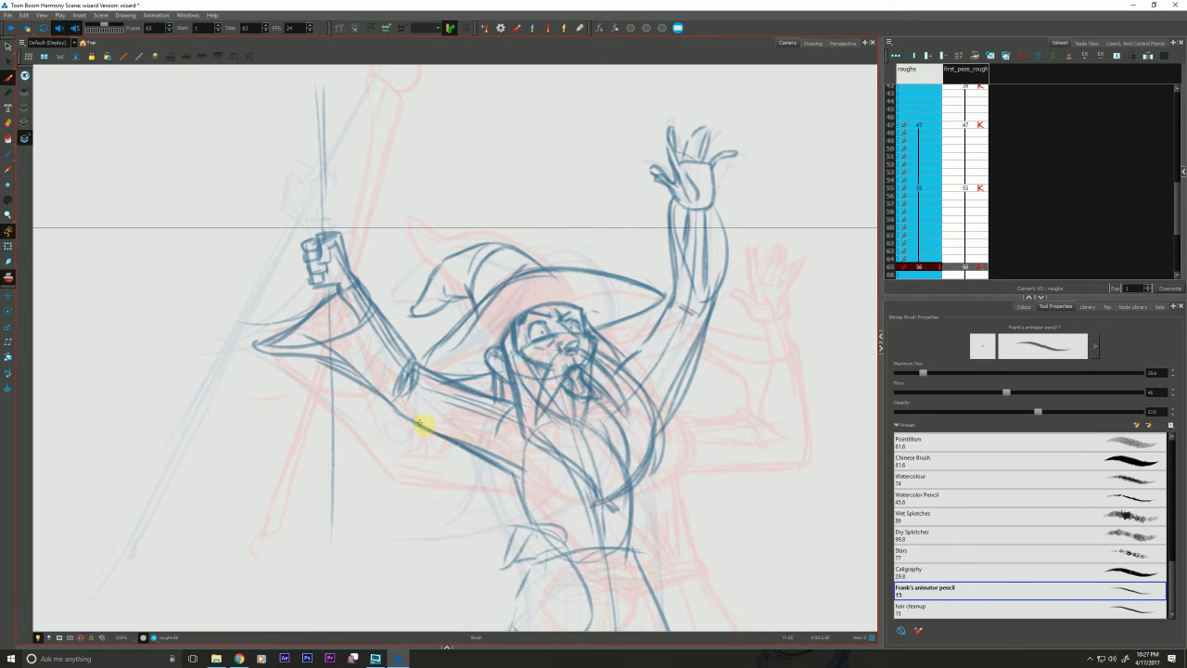
pyautogui.press('f')
pyautogui.press('g')
# Draw the torso's side from the armpit to the waist and thicken the belt, checking against frame 55
pyautogui.scroll(-3, 347, 408)
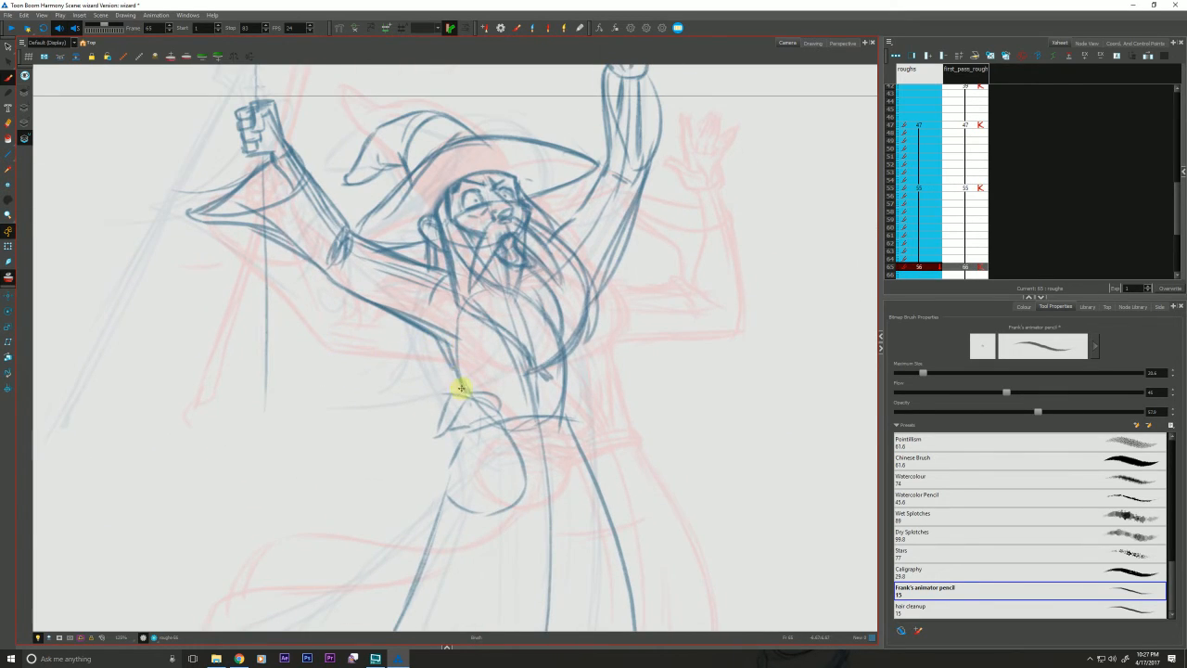
pyautogui.moveTo(429, 325); pyautogui.dragTo(460, 394)
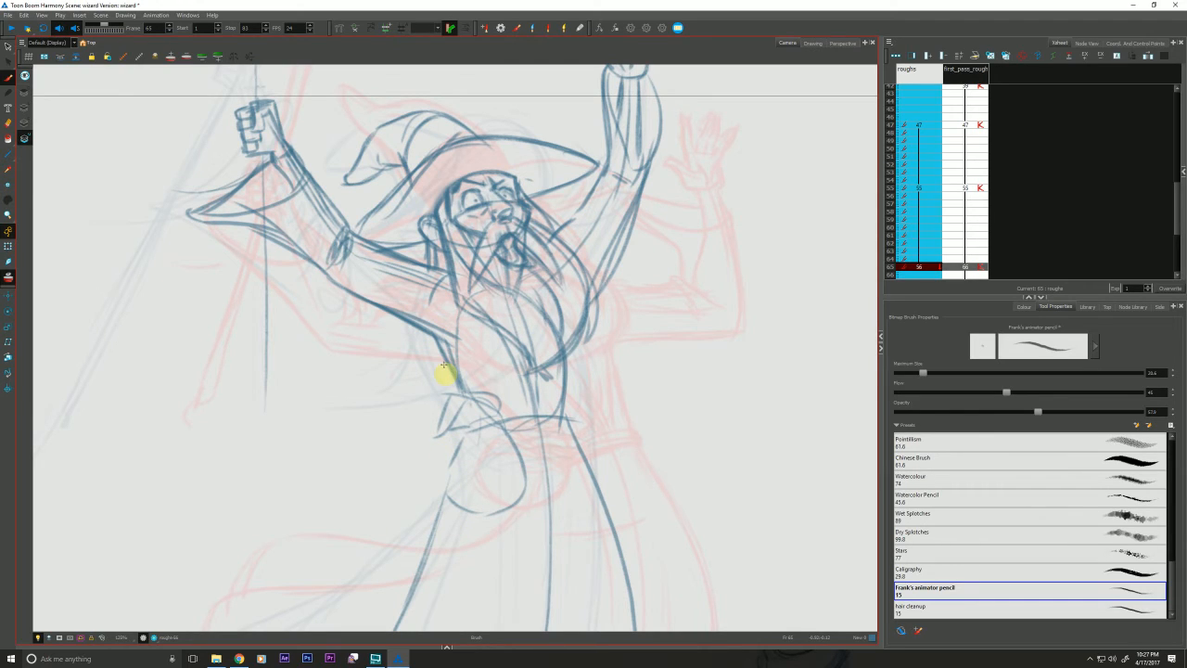
pyautogui.moveTo(501, 417); pyautogui.dragTo(573, 429)
pyautogui.moveTo(498, 429)
pyautogui.mouseDown()
pyautogui.moveTo(553, 426)
pyautogui.moveTo(500, 417)
pyautogui.moveTo(568, 424)
pyautogui.mouseUp()
pyautogui.press('f')
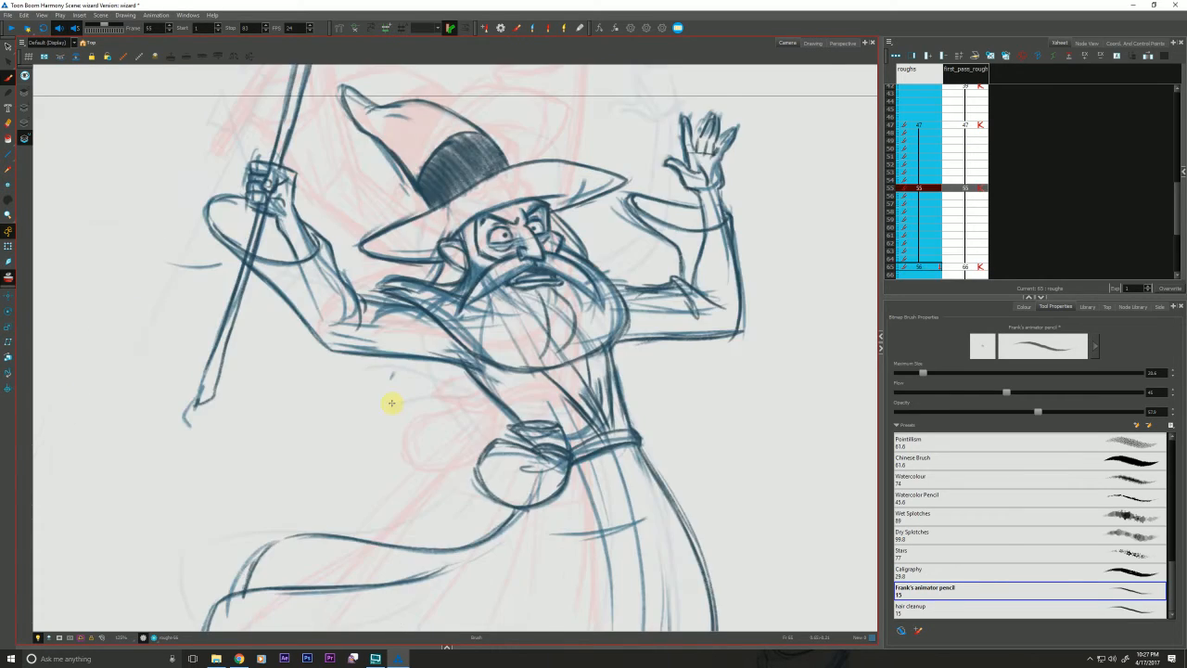
pyautogui.press('g')
pyautogui.press('f')
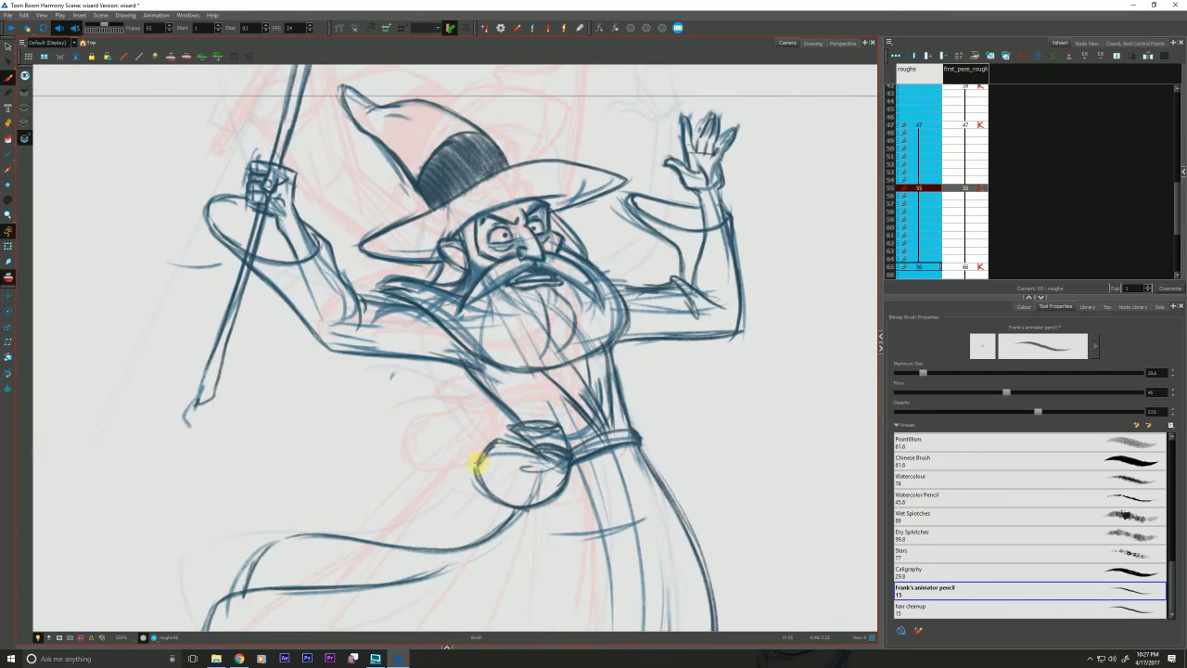
pyautogui.press('g')
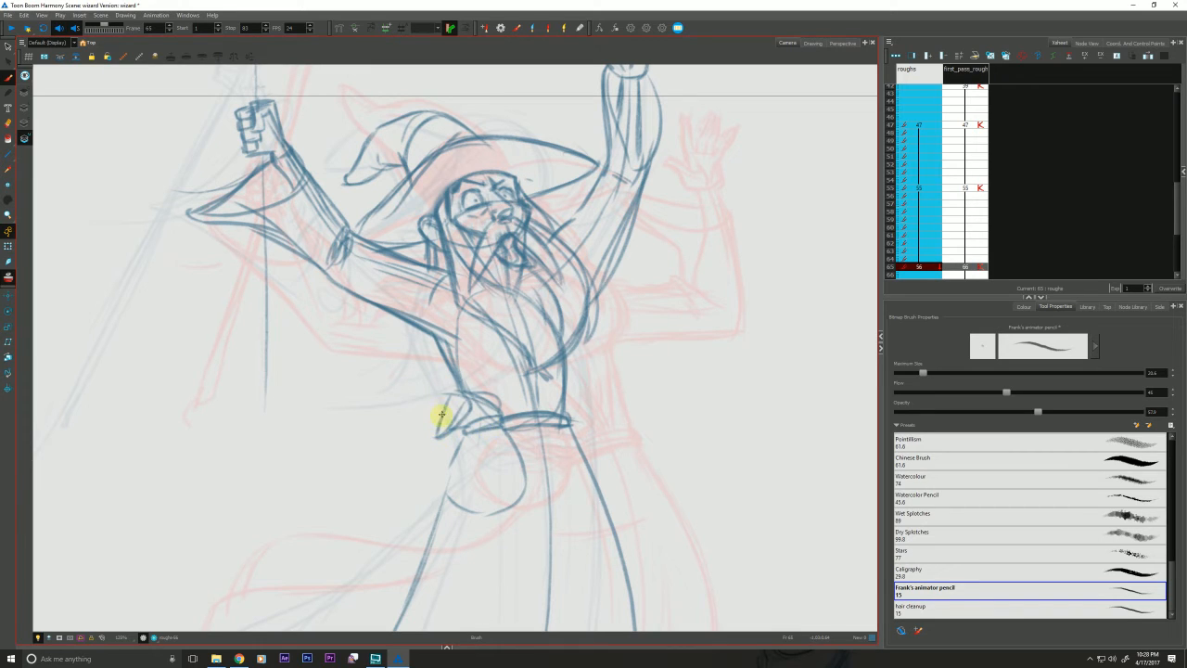
# Draw the belt's knot and the rounded pouch hanging below it, comparing them with frame 55
pyautogui.press('f')
pyautogui.press('g')
pyautogui.moveTo(522, 488)
pyautogui.mouseDown()
pyautogui.moveTo(445, 509)
pyautogui.moveTo(432, 477)
pyautogui.moveTo(496, 541)
pyautogui.mouseUp()
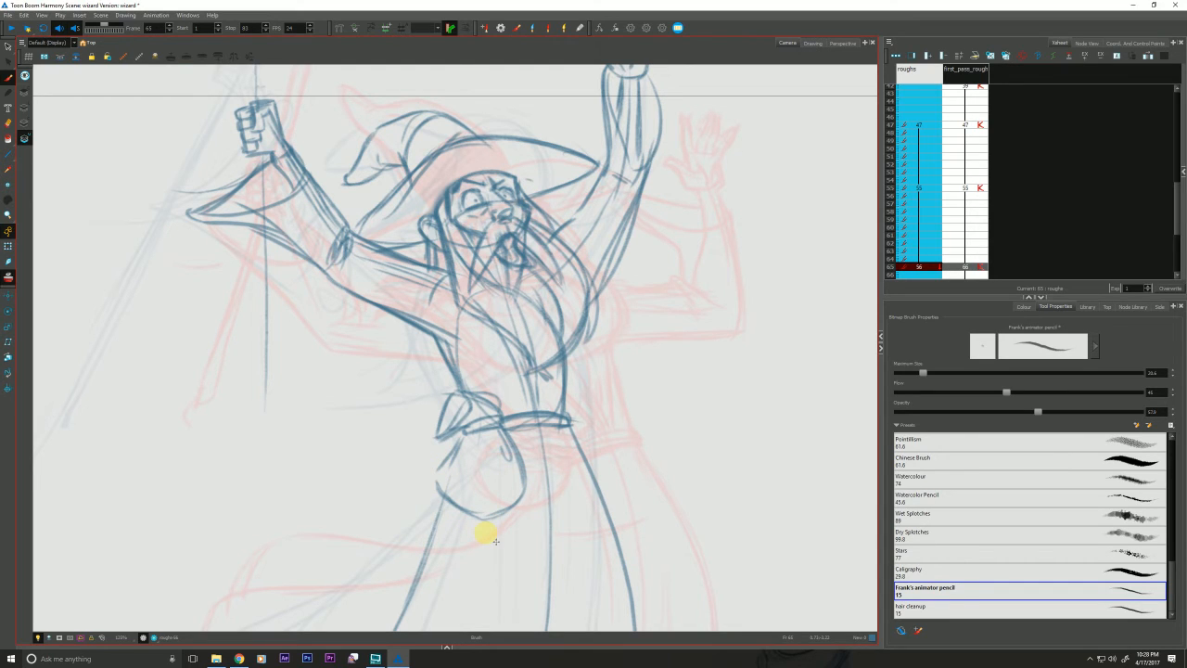
pyautogui.press('f')
pyautogui.press('g')
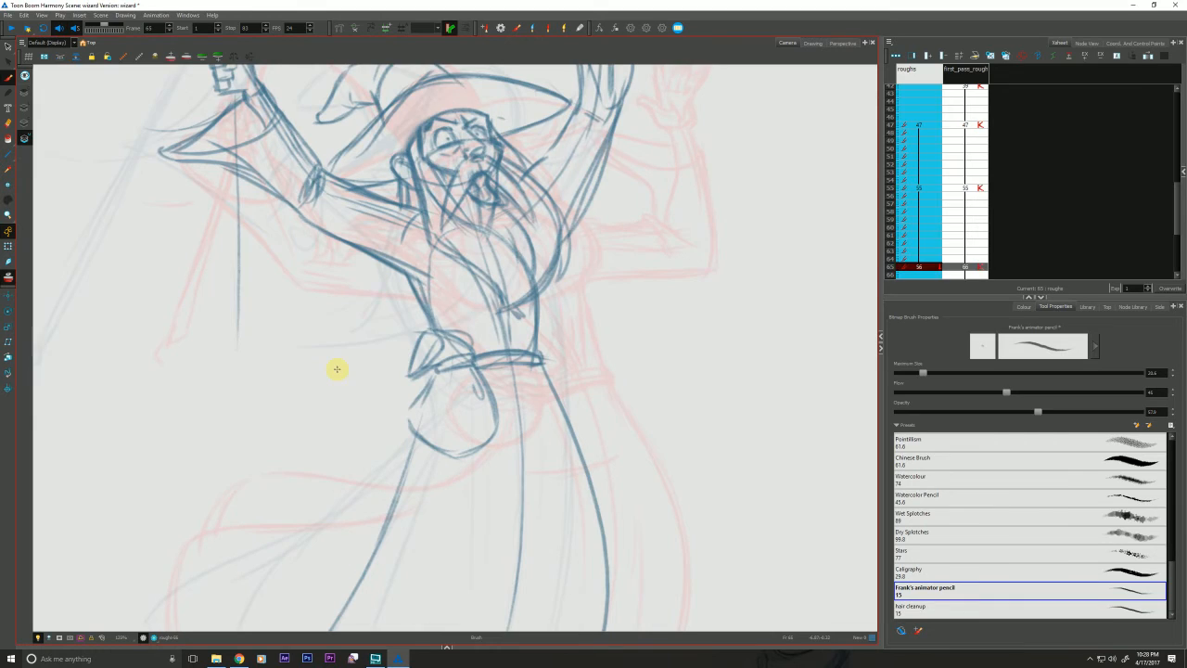
# Close the outline of the pouch on its outer side and round off its lower edge
pyautogui.press('f')
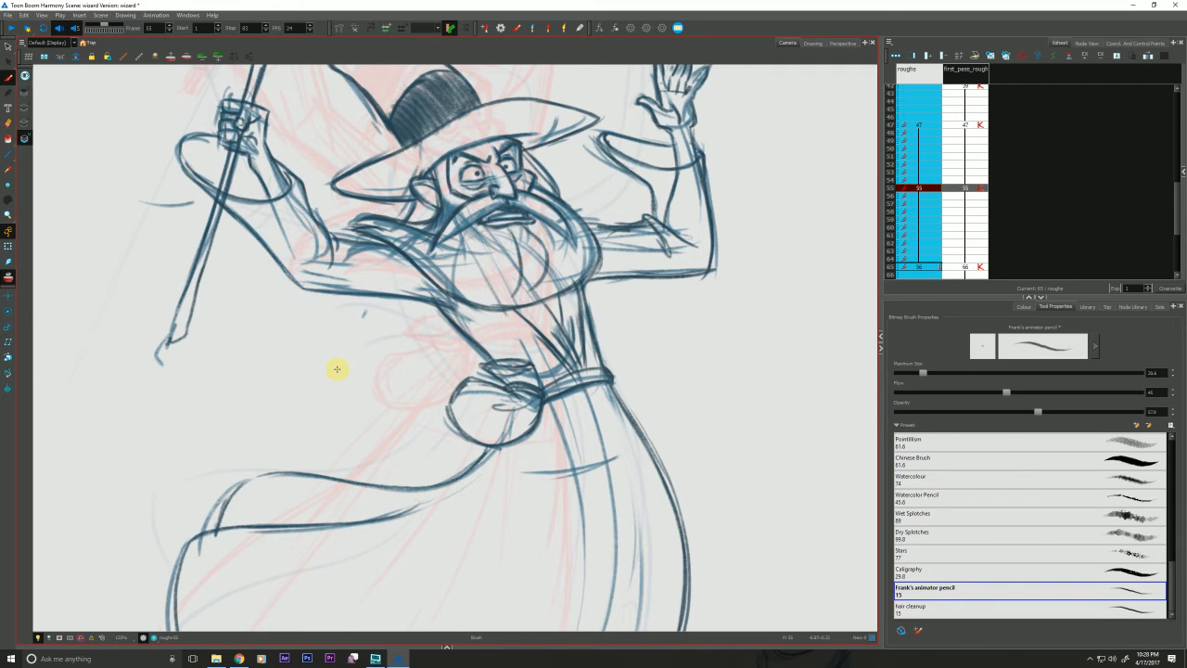
pyautogui.press('g')
pyautogui.moveTo(301, 334); pyautogui.dragTo(301, 376)
pyautogui.moveTo(436, 414)
pyautogui.mouseDown()
pyautogui.moveTo(407, 454)
pyautogui.moveTo(447, 500)
pyautogui.mouseUp()
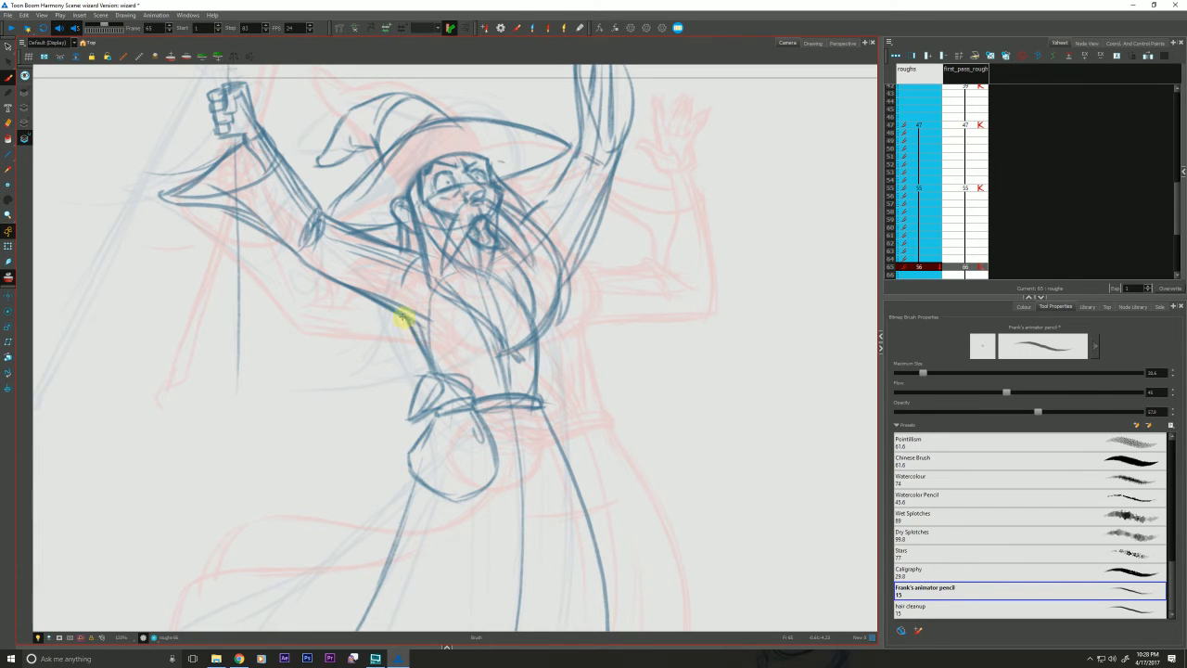
# Clean up the staff hand's fist and draw the first edge of the staff's shaft below it, checking against frame 55
pyautogui.press('f')
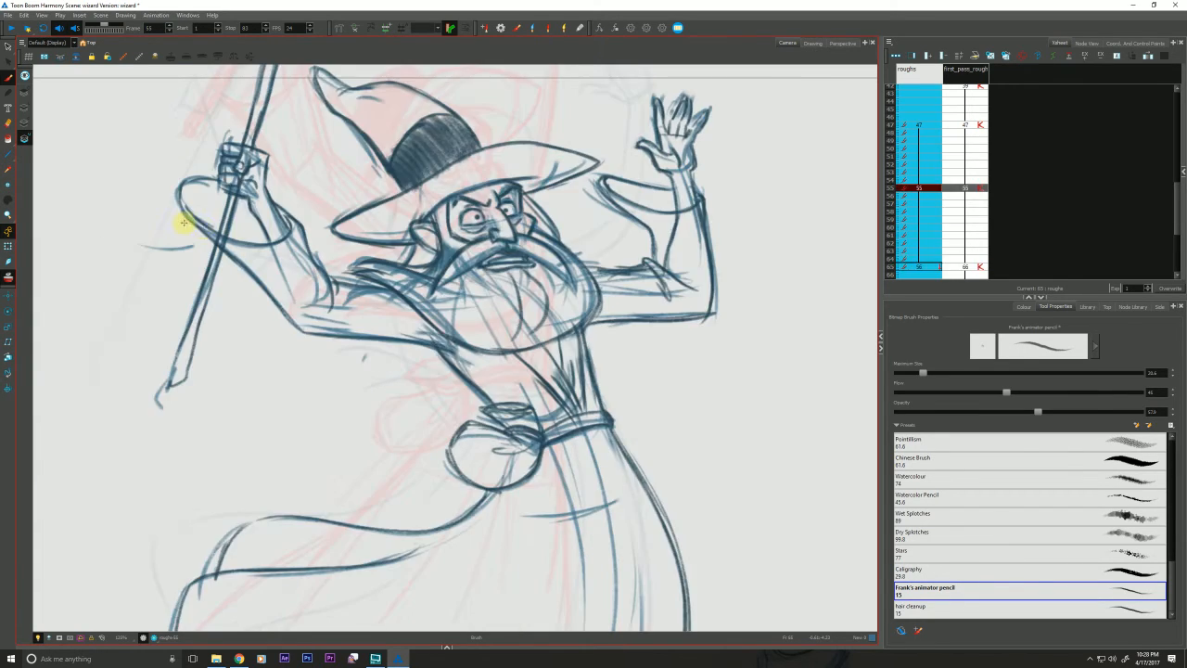
pyautogui.press('g')
pyautogui.moveTo(224, 131); pyautogui.dragTo(233, 179)
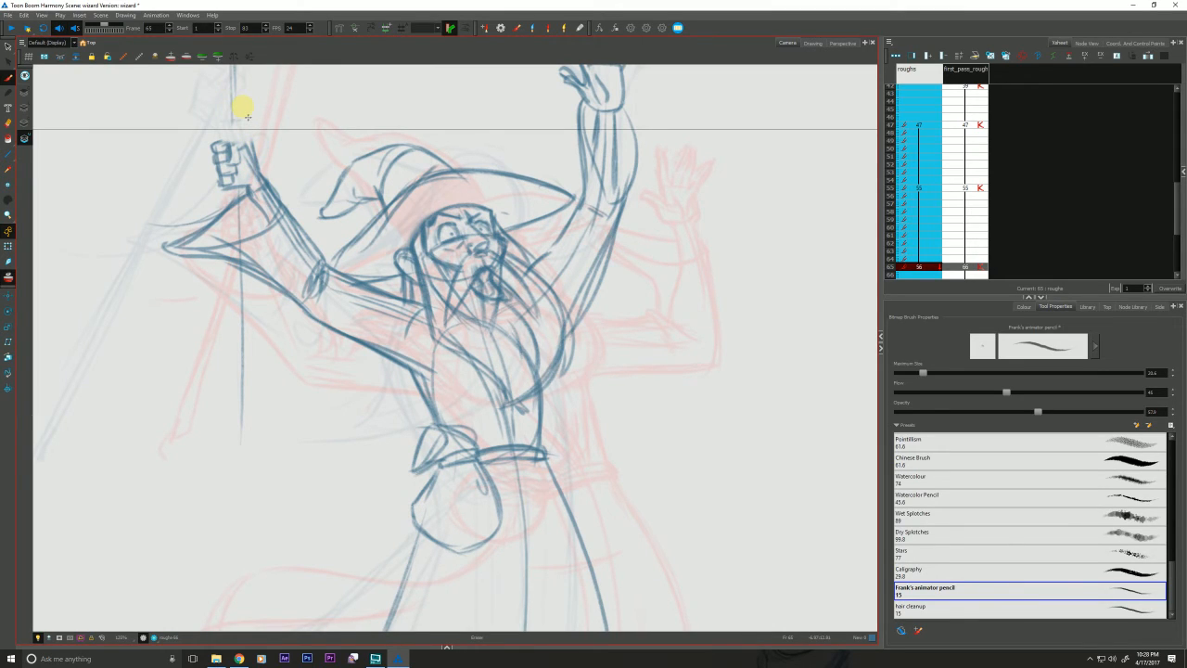
pyautogui.moveTo(228, 141)
pyautogui.mouseDown()
pyautogui.moveTo(250, 168)
pyautogui.moveTo(236, 175)
pyautogui.moveTo(252, 172)
pyautogui.mouseUp()
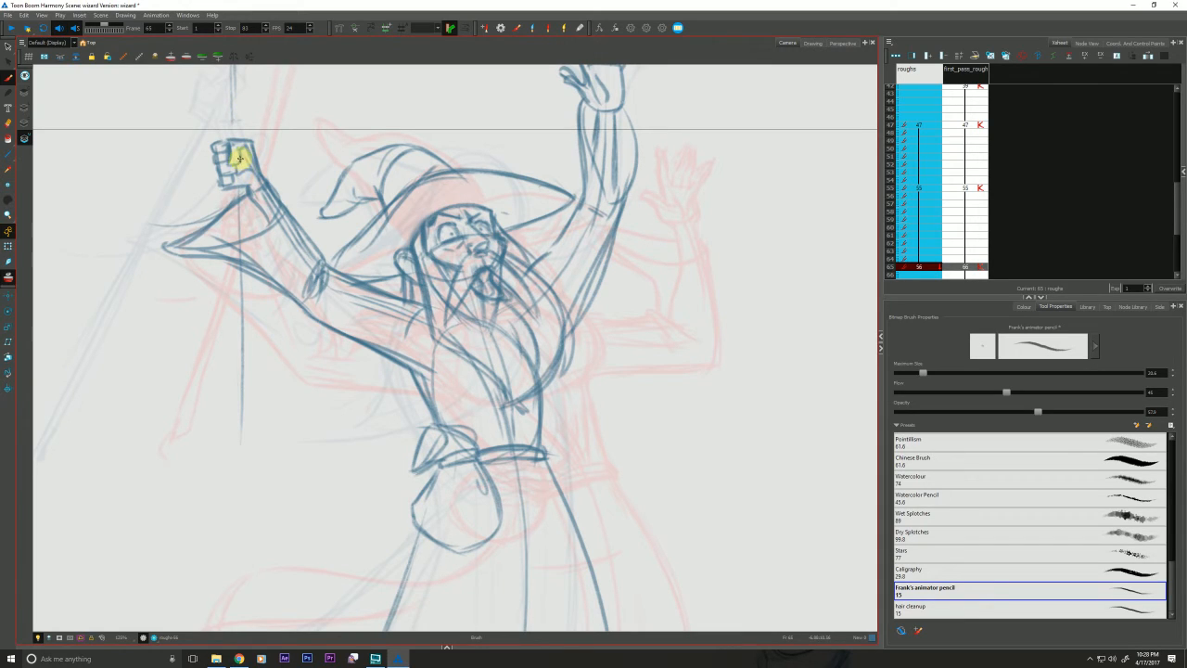
pyautogui.moveTo(240, 158); pyautogui.dragTo(252, 297)
pyautogui.moveTo(249, 238); pyautogui.dragTo(255, 381)
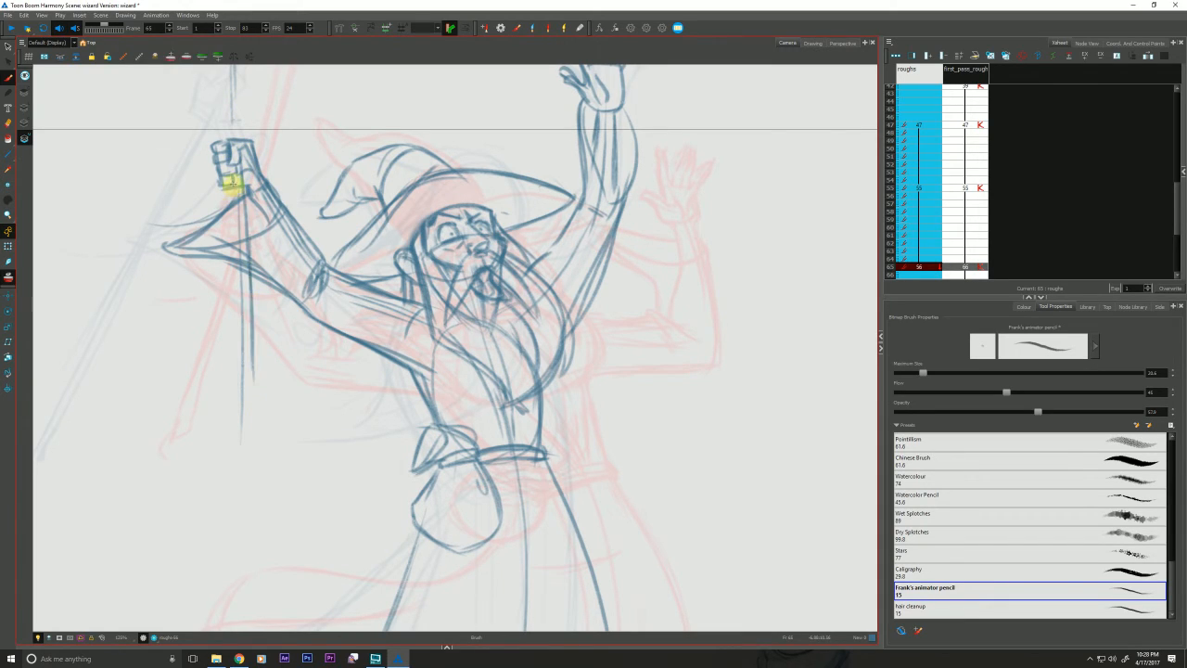
# Draw the other edge of the staff below the fist and close off its lower tip
pyautogui.moveTo(232, 181); pyautogui.dragTo(225, 188)
pyautogui.moveTo(232, 189); pyautogui.dragTo(237, 266)
pyautogui.moveTo(233, 212); pyautogui.dragTo(242, 366)
pyautogui.moveTo(241, 318)
pyautogui.mouseDown()
pyautogui.moveTo(239, 395)
pyautogui.moveTo(255, 364)
pyautogui.moveTo(238, 422)
pyautogui.mouseUp()
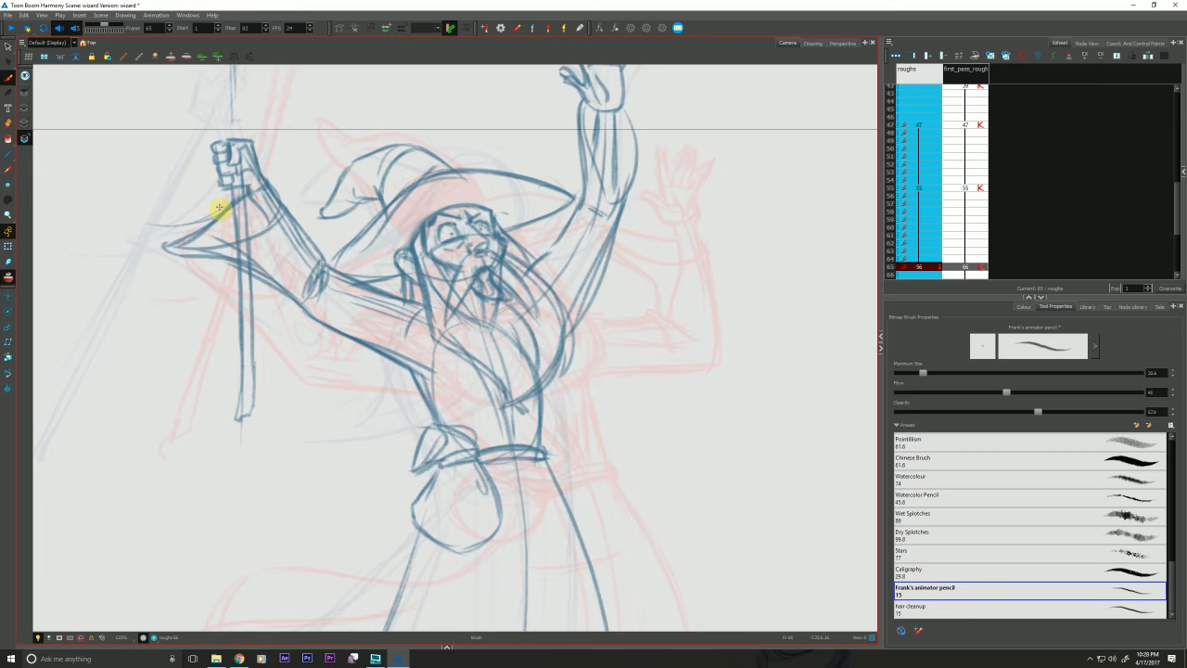
# Draw the round orb on the staff and the flared upper shaft running down to the fist
pyautogui.moveTo(219, 207); pyautogui.dragTo(233, 341)
pyautogui.moveTo(212, 92)
pyautogui.mouseDown()
pyautogui.moveTo(251, 111)
pyautogui.moveTo(214, 110)
pyautogui.moveTo(239, 270)
pyautogui.mouseUp()
pyautogui.moveTo(251, 111)
pyautogui.mouseDown()
pyautogui.moveTo(251, 278)
pyautogui.moveTo(208, 96)
pyautogui.moveTo(217, 128)
pyautogui.moveTo(231, 97)
pyautogui.moveTo(219, 114)
pyautogui.moveTo(257, 96)
pyautogui.moveTo(268, 120)
pyautogui.mouseUp()
pyautogui.moveTo(255, 95)
pyautogui.mouseDown()
pyautogui.moveTo(253, 136)
pyautogui.moveTo(268, 110)
pyautogui.mouseUp()
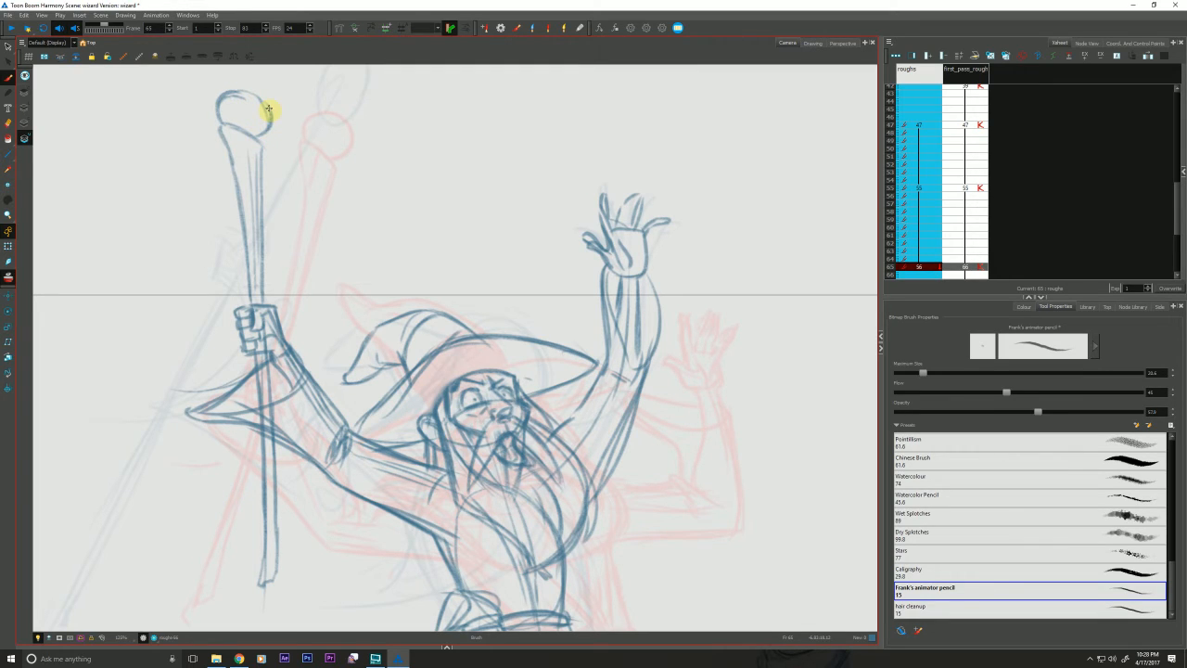
pyautogui.moveTo(269, 109); pyautogui.dragTo(251, 92)
pyautogui.moveTo(260, 141); pyautogui.dragTo(261, 278)
# Compare the staff and both arms on frame 65 with the drawing on frame 55
pyautogui.press('f')
pyautogui.press('g')
pyautogui.press('f')
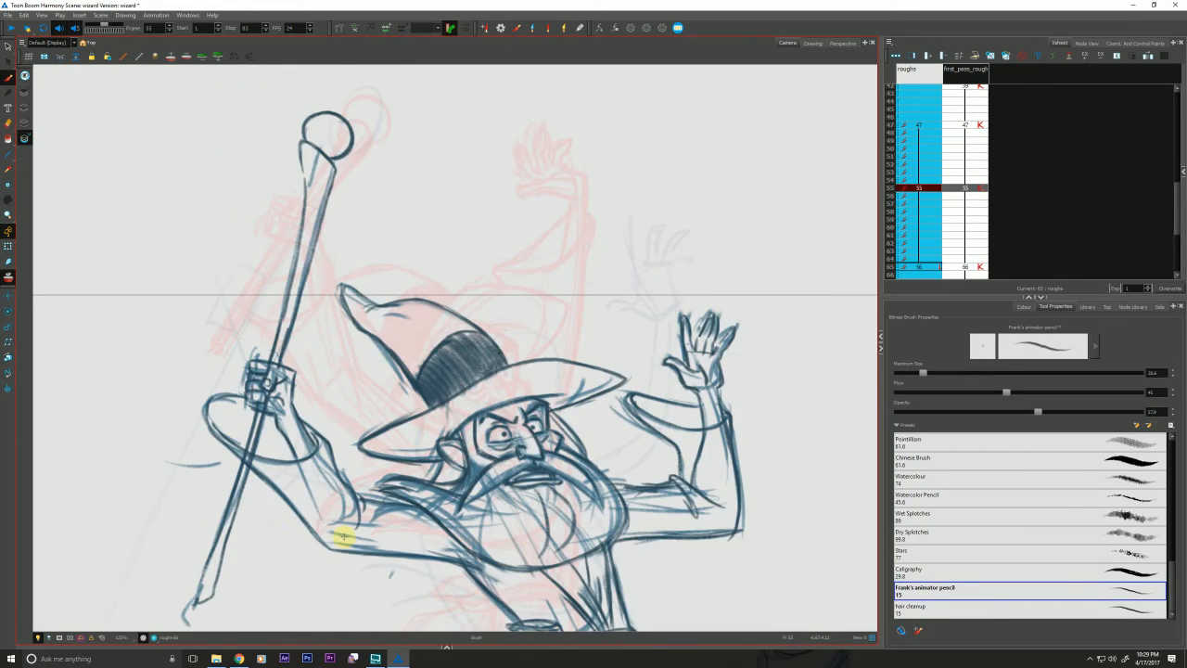
pyautogui.press('g')
pyautogui.press('f')
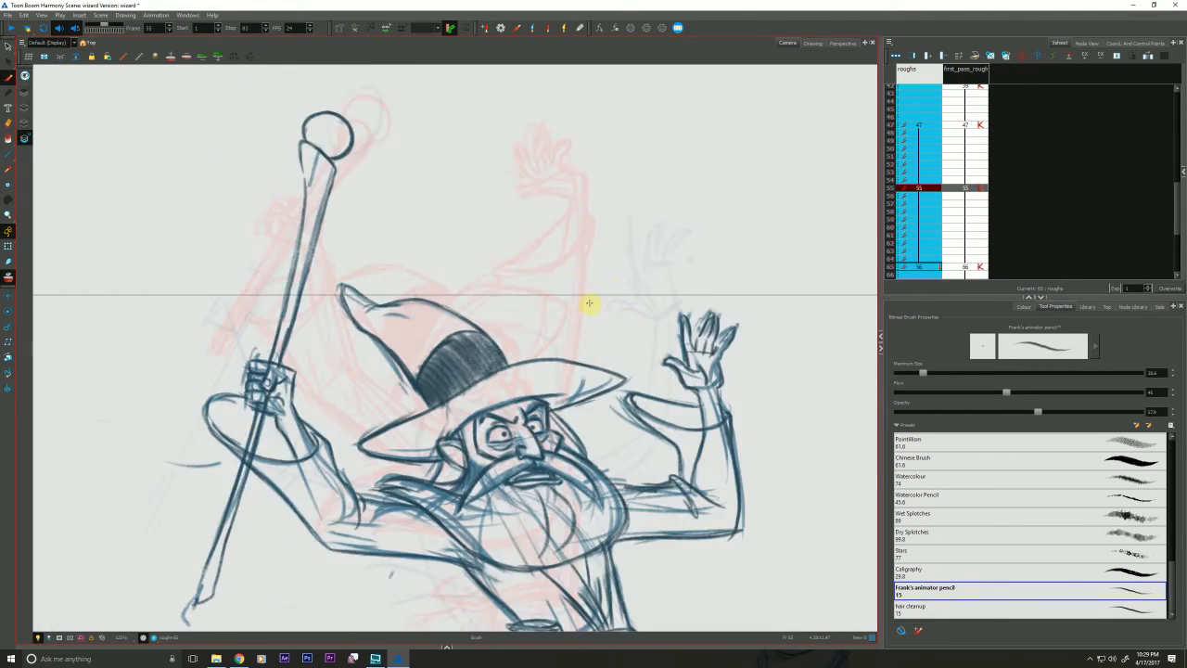
pyautogui.press('g')
pyautogui.press('f')
pyautogui.press('g')
# Erase the raised arm's old sleeve lines and redraw the sleeve as a rounded fold hanging around the forearm
pyautogui.moveTo(651, 281); pyautogui.dragTo(653, 292)
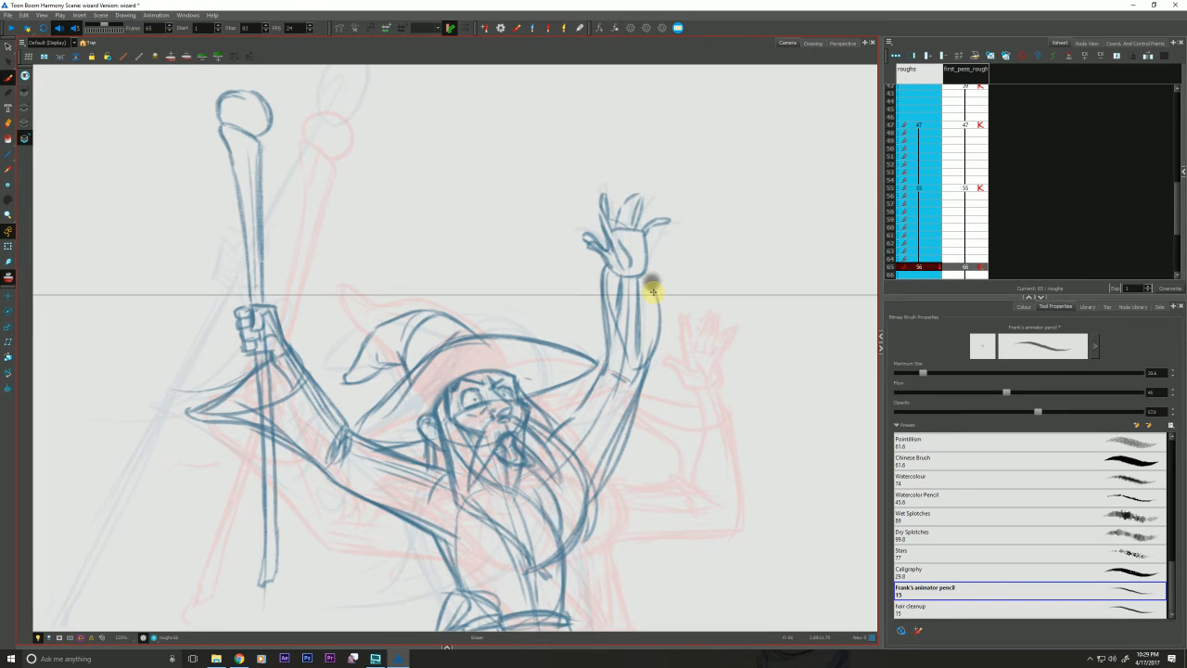
pyautogui.moveTo(653, 292)
pyautogui.mouseDown()
pyautogui.moveTo(659, 328)
pyautogui.moveTo(653, 393)
pyautogui.mouseUp()
pyautogui.hotkey('alt', 'b')
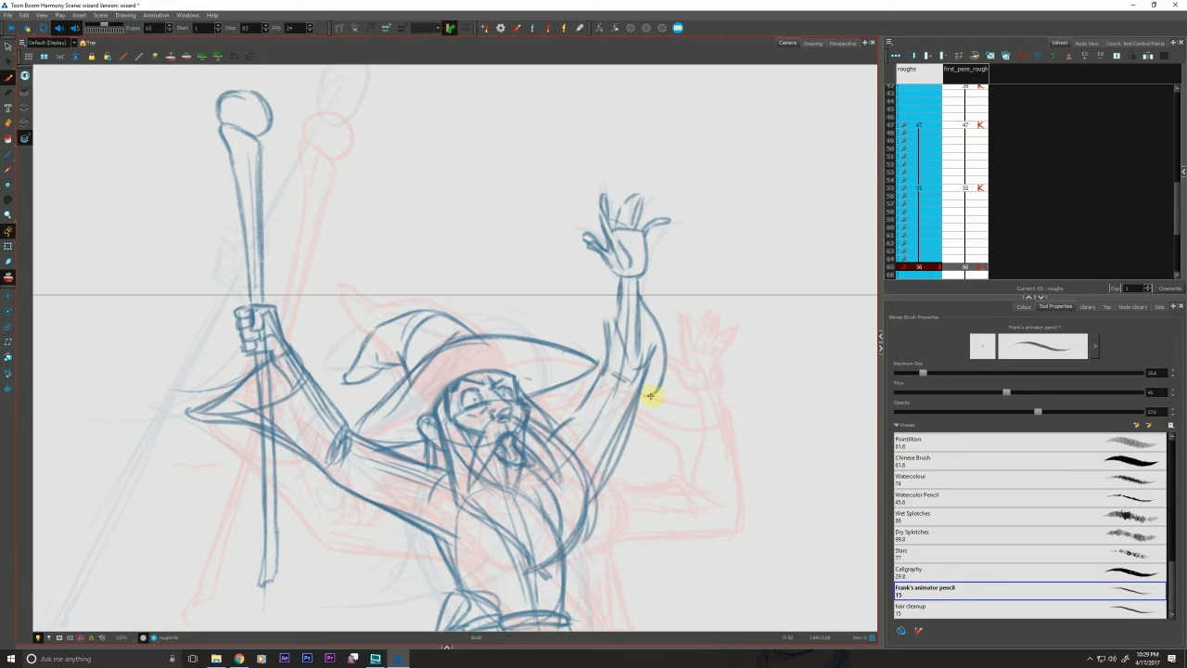
pyautogui.moveTo(607, 331)
pyautogui.mouseDown()
pyautogui.moveTo(615, 296)
pyautogui.moveTo(606, 339)
pyautogui.moveTo(654, 400)
pyautogui.moveTo(615, 384)
pyautogui.moveTo(616, 407)
pyautogui.mouseUp()
pyautogui.moveTo(646, 358); pyautogui.dragTo(639, 376)
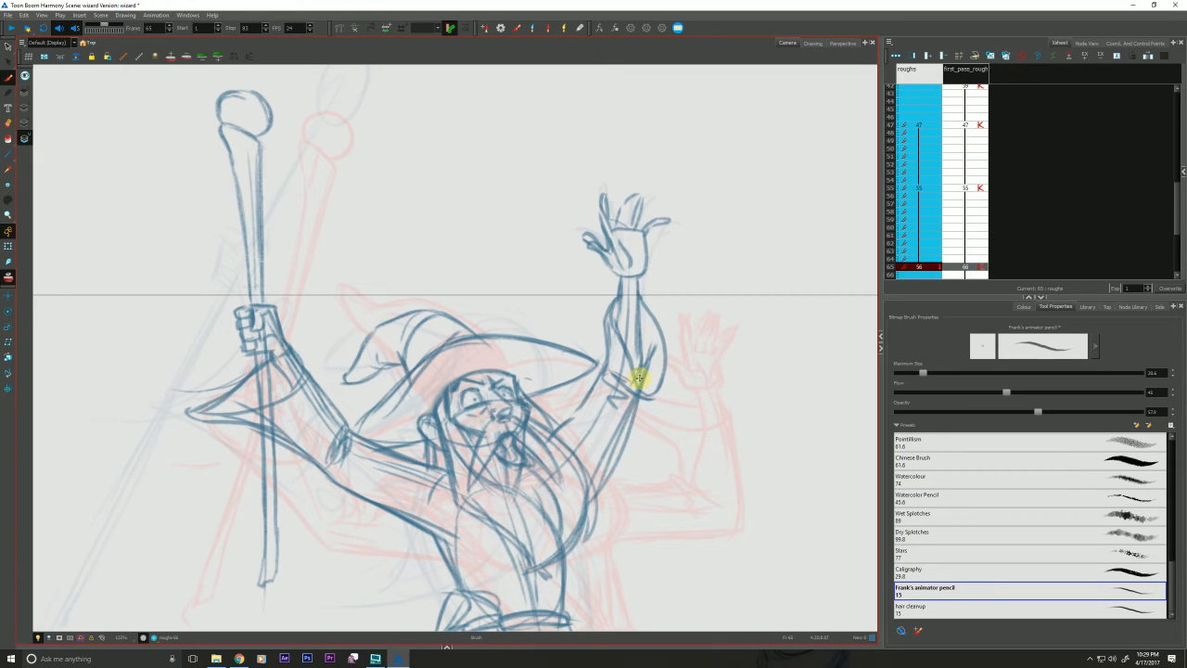
# Flip through the earlier keys to check the raised arm's redrawn sleeve
pyautogui.press('f')
pyautogui.press('f')
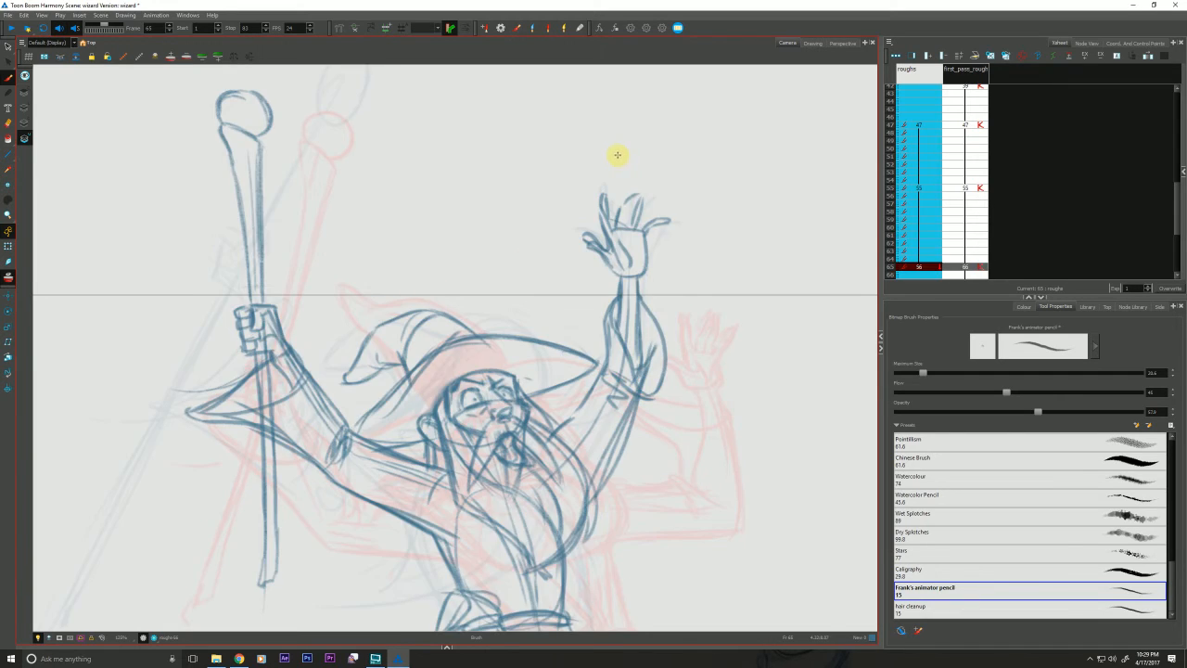
pyautogui.press('g')
pyautogui.press('g')
pyautogui.press('f')
pyautogui.press('f')
pyautogui.press('g')
pyautogui.press('g')
# Erase the staff arm's sleeve line at the armpit and redraw it curving smoothly into the torso's side
pyautogui.moveTo(618, 155); pyautogui.dragTo(591, 46)
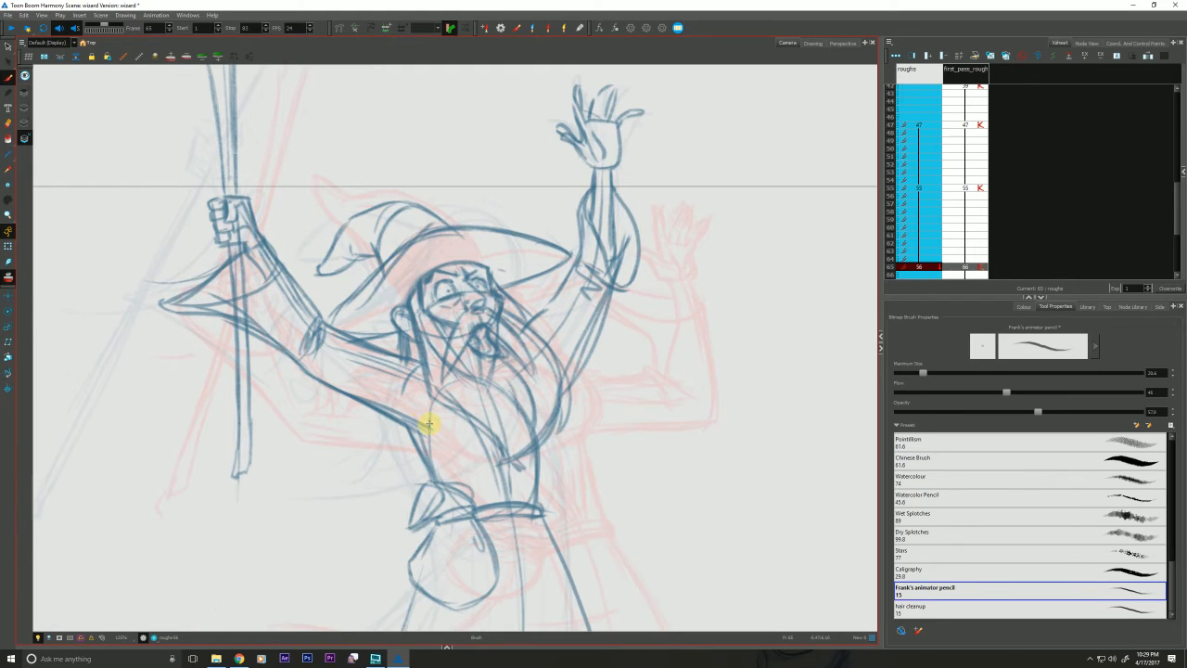
pyautogui.moveTo(436, 436); pyautogui.dragTo(366, 399)
pyautogui.press('f')
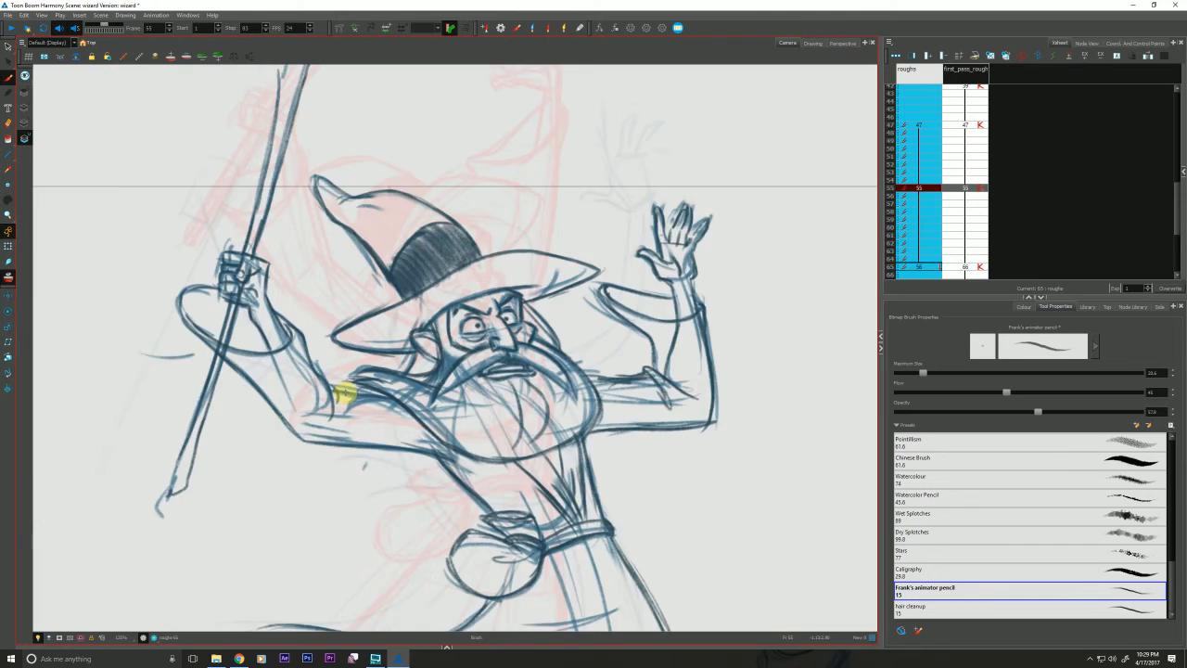
pyautogui.press('g')
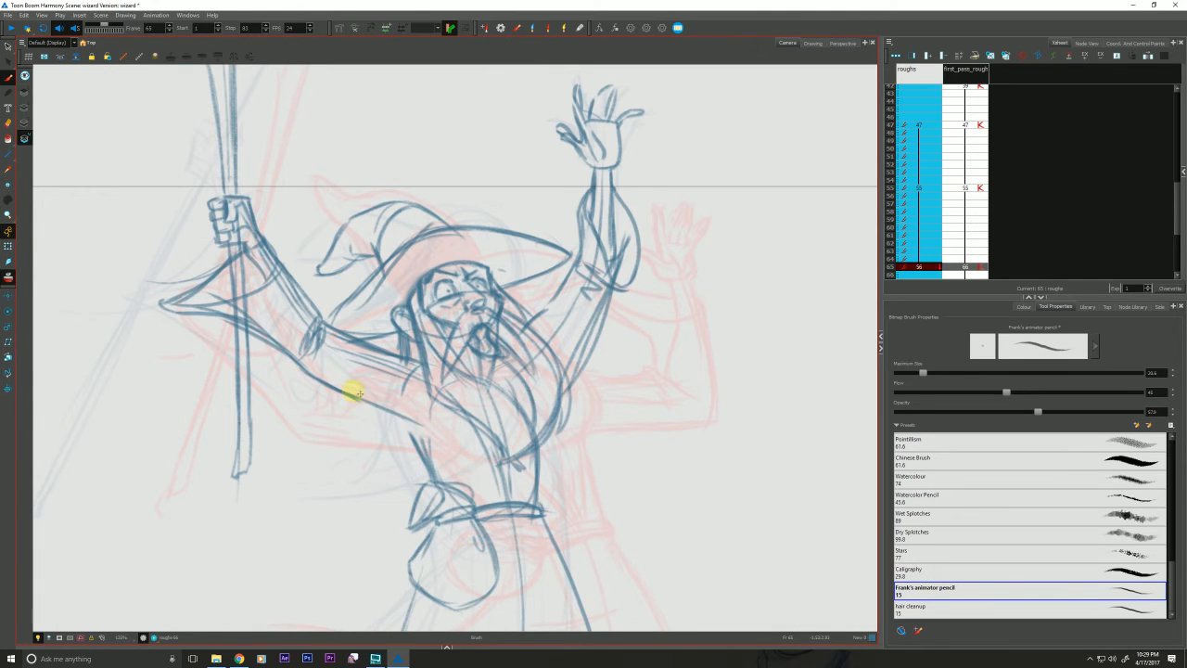
pyautogui.moveTo(332, 383)
pyautogui.mouseDown()
pyautogui.moveTo(414, 423)
pyautogui.moveTo(424, 460)
pyautogui.mouseUp()
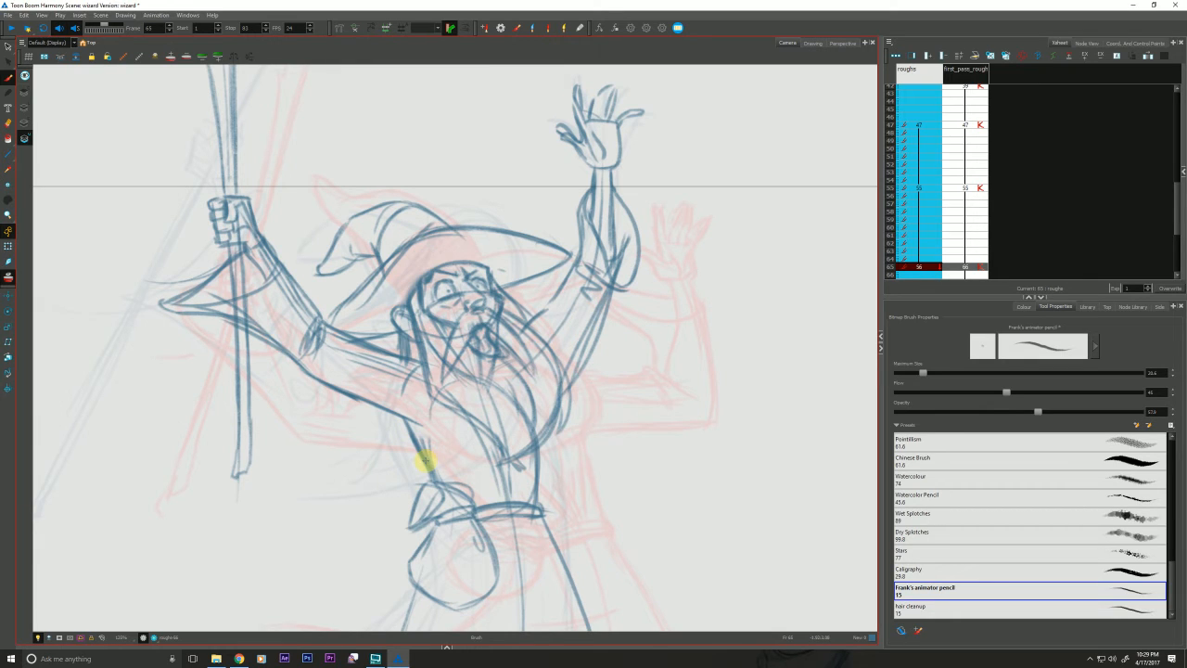
# Check the armpit line and the hat's drooping tip on frame 65 against frame 55
pyautogui.press('f')
pyautogui.press('g')
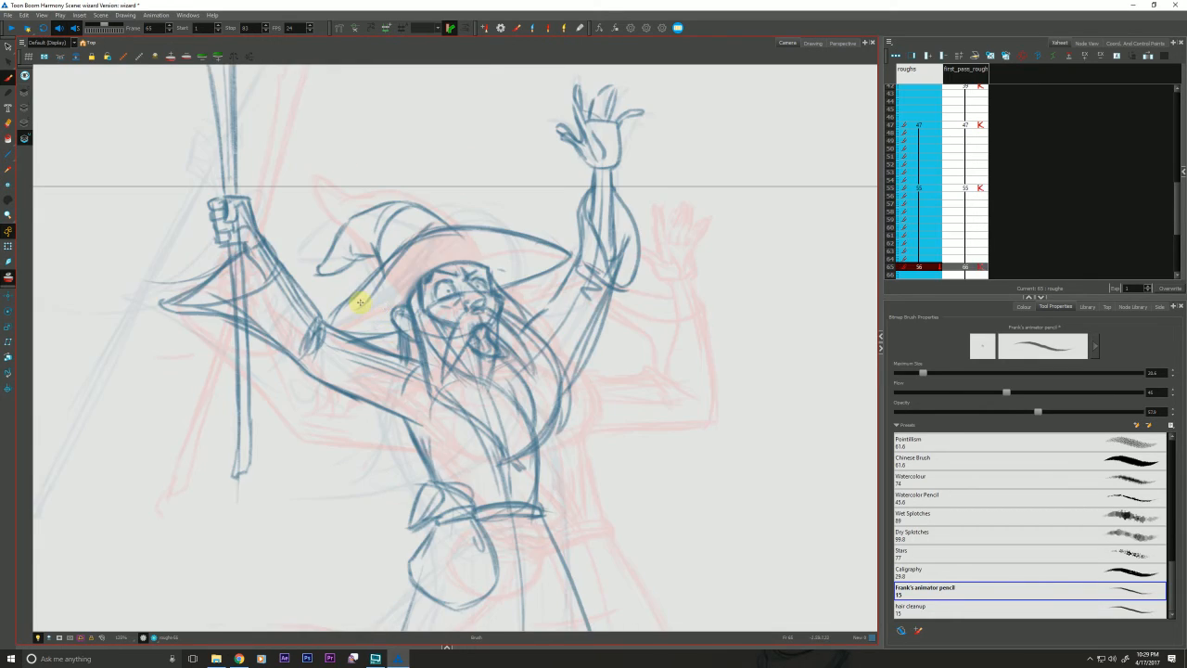
pyautogui.press('f')
pyautogui.press('g')
pyautogui.press('g')
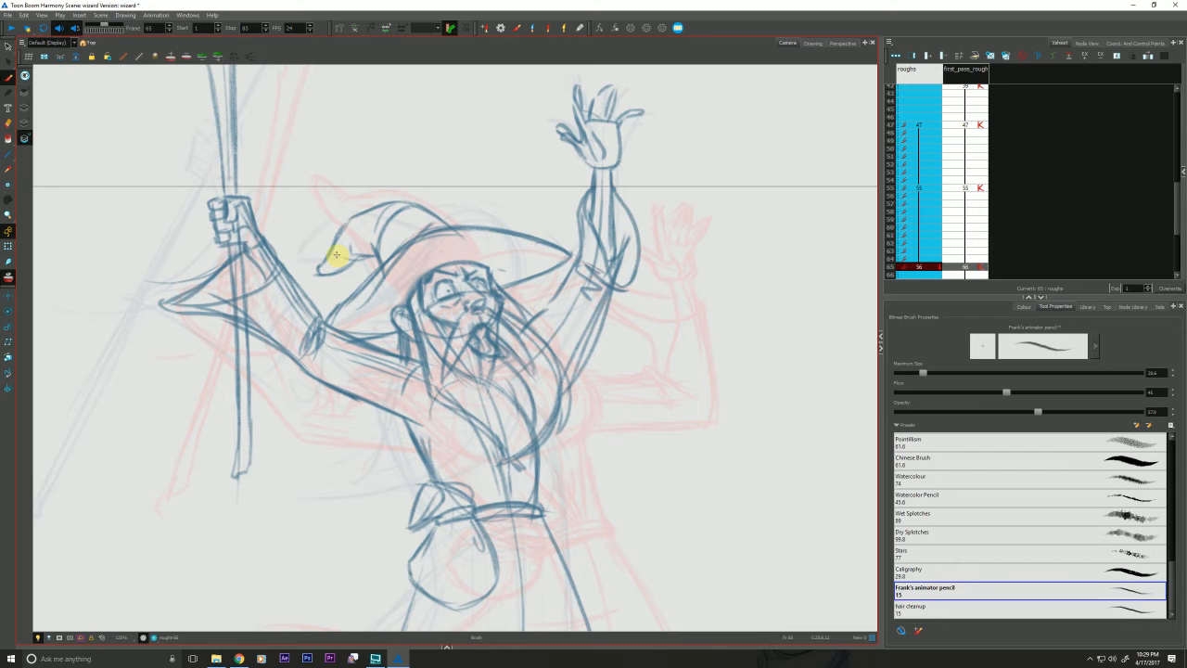
pyautogui.press('f')
pyautogui.press('g')
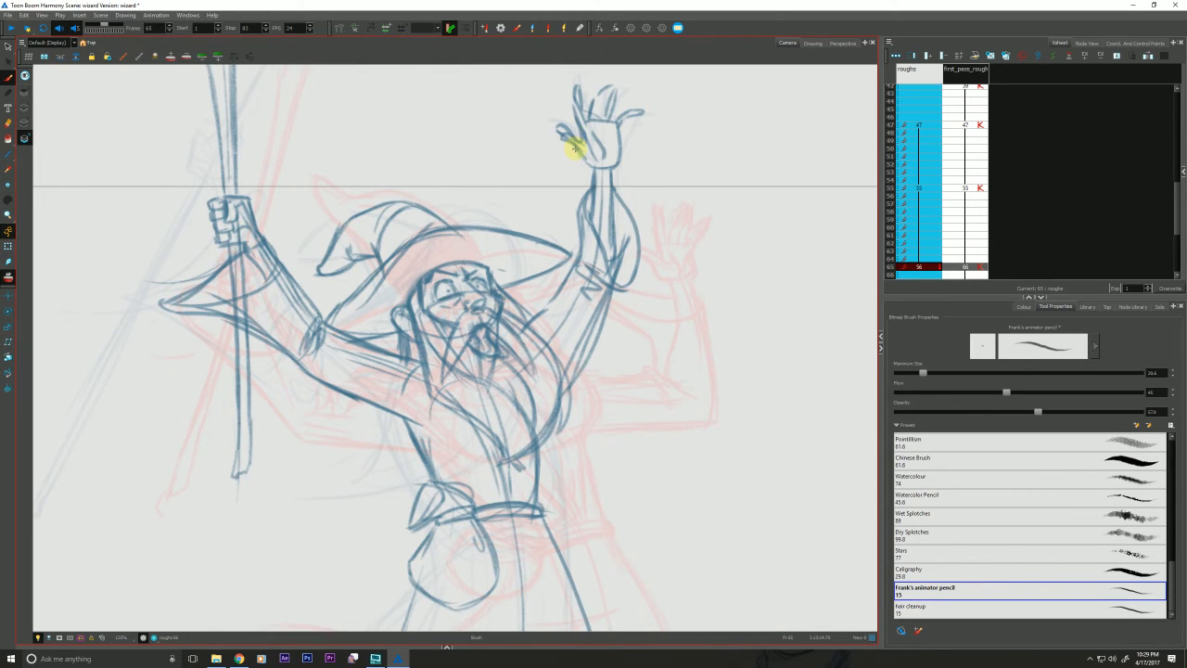
# Rework the raised hand's thumb area and redraw its index finger, using frame 55 as reference
pyautogui.scroll(1, 570, 159)
pyautogui.moveTo(565, 174)
pyautogui.mouseDown()
pyautogui.moveTo(576, 180)
pyautogui.moveTo(598, 146)
pyautogui.mouseUp()
pyautogui.press('f')
pyautogui.press('g')
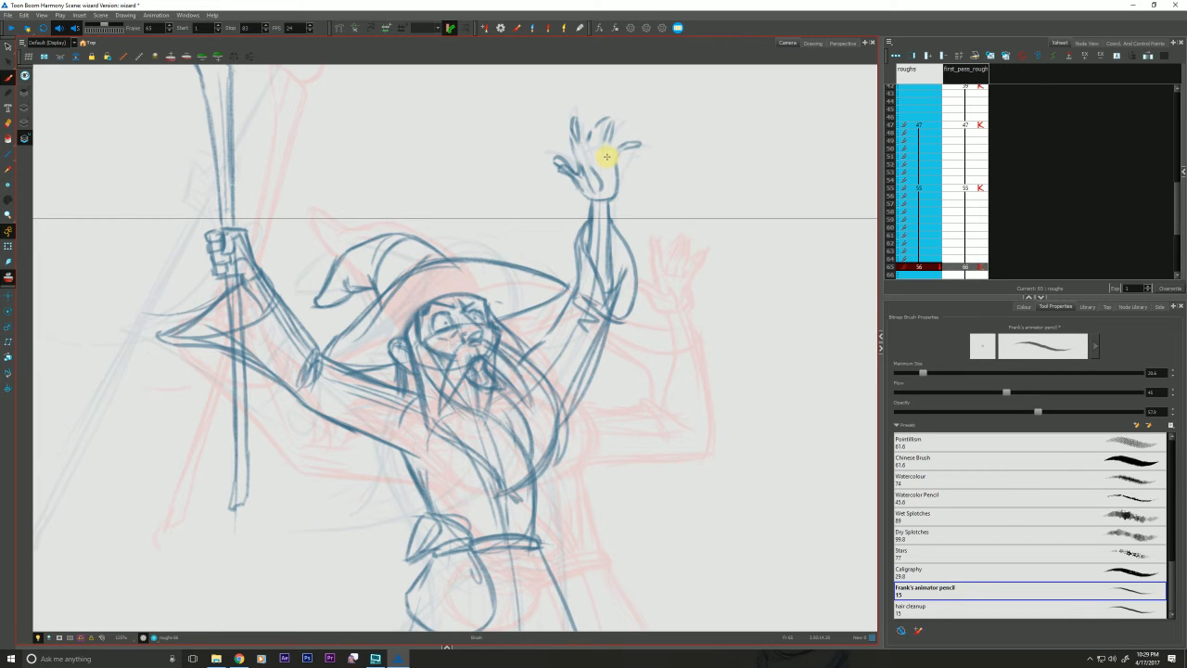
pyautogui.moveTo(575, 121)
pyautogui.mouseDown()
pyautogui.moveTo(556, 159)
pyautogui.moveTo(575, 117)
pyautogui.moveTo(572, 159)
pyautogui.mouseUp()
pyautogui.press('f')
pyautogui.press('g')
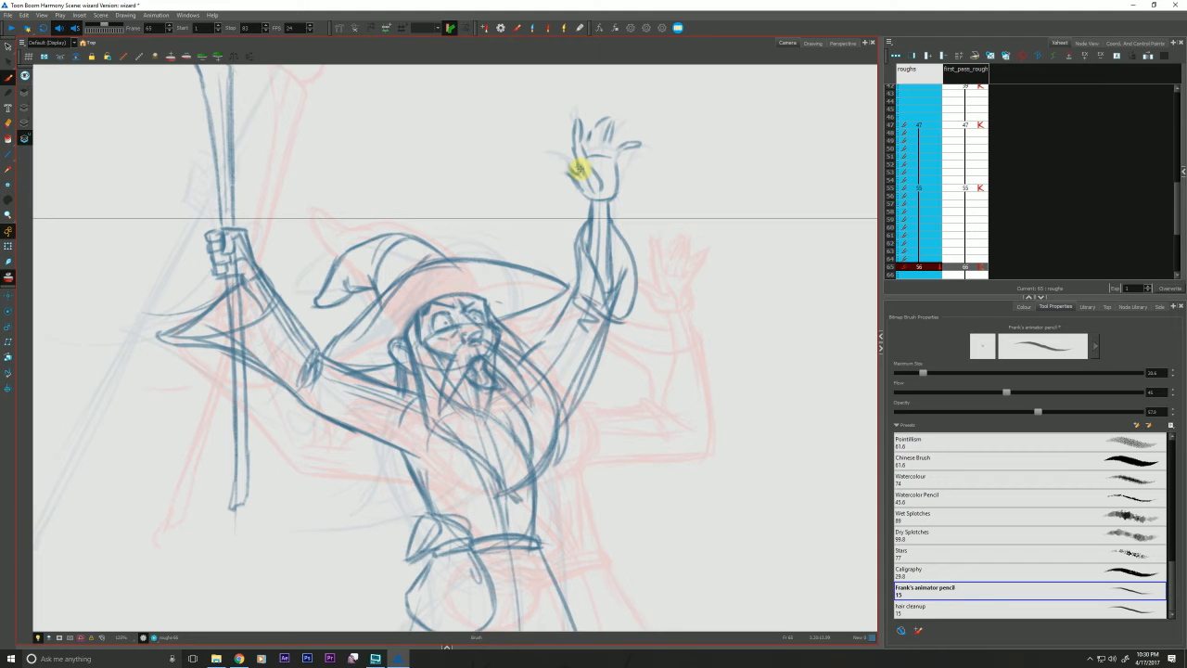
# Redraw the raised hand's thumb, middle fingers and little finger, comparing them with frame 55
pyautogui.press('f')
pyautogui.moveTo(579, 168)
pyautogui.mouseDown()
pyautogui.moveTo(581, 190)
pyautogui.moveTo(589, 135)
pyautogui.moveTo(604, 121)
pyautogui.moveTo(602, 154)
pyautogui.mouseUp()
pyautogui.press('g')
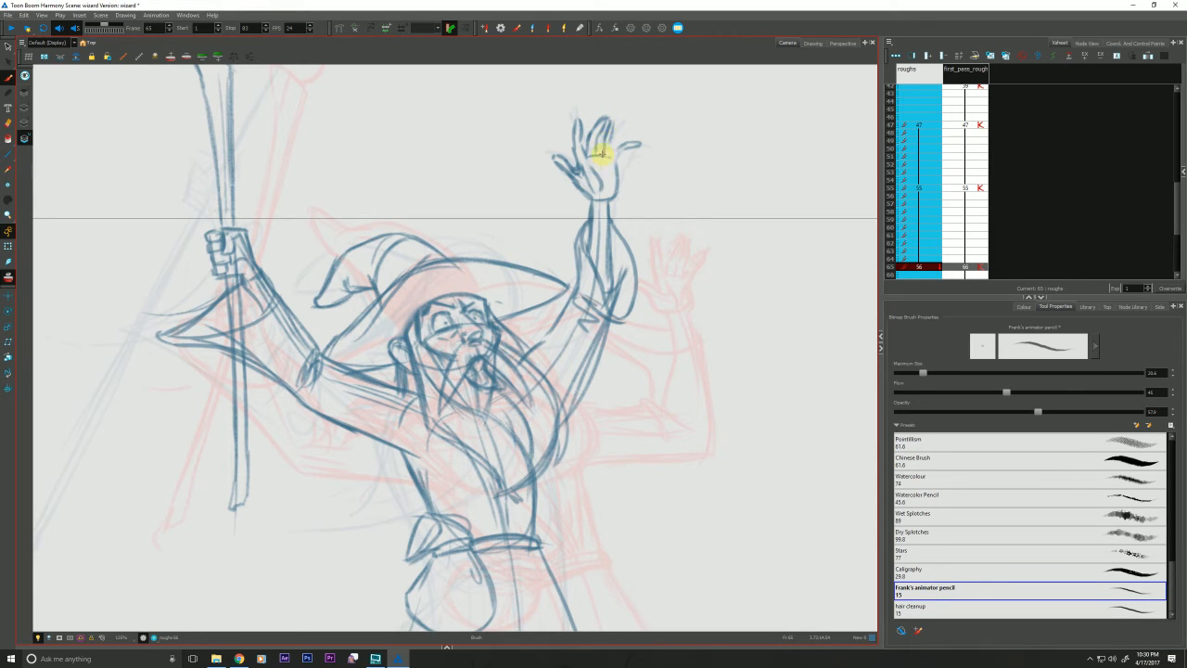
pyautogui.press('f')
pyautogui.press('g')
pyautogui.hotkey('ctrl', 'z')
pyautogui.moveTo(609, 154); pyautogui.dragTo(624, 142)
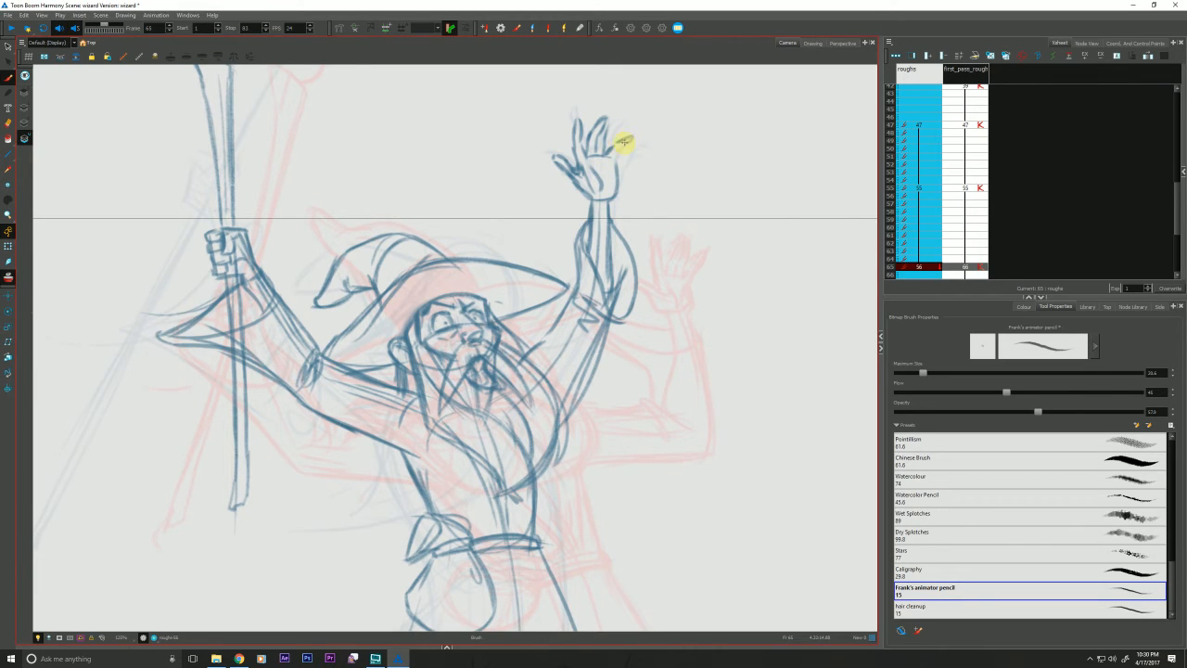
pyautogui.press('f')
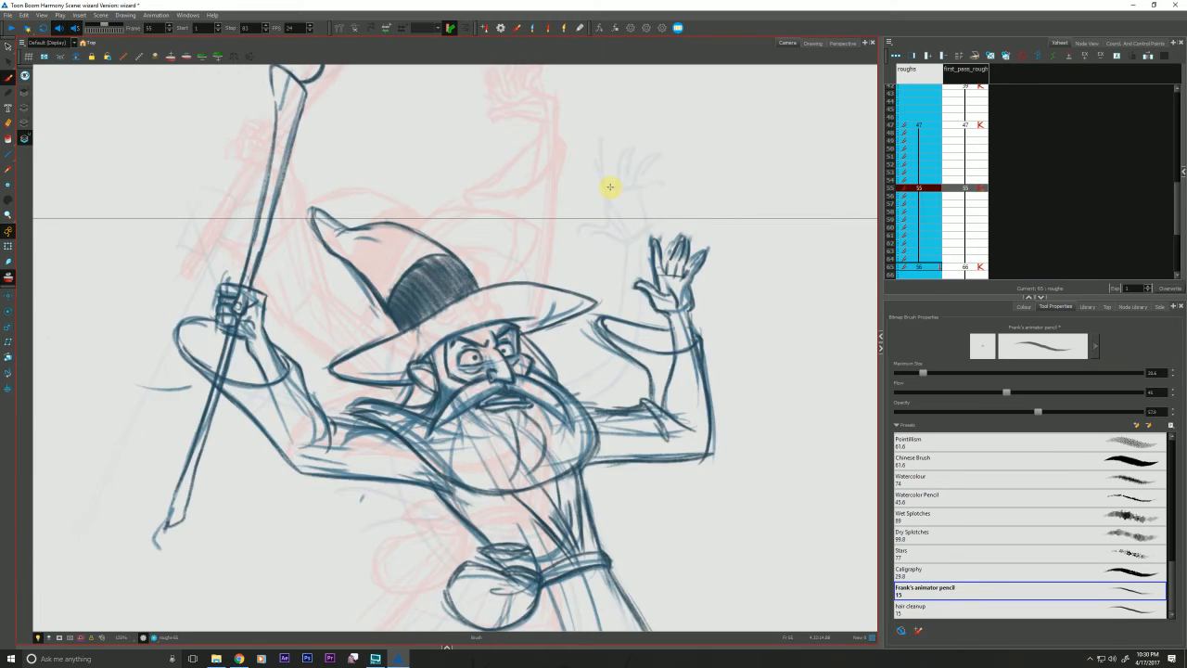
pyautogui.press('g')
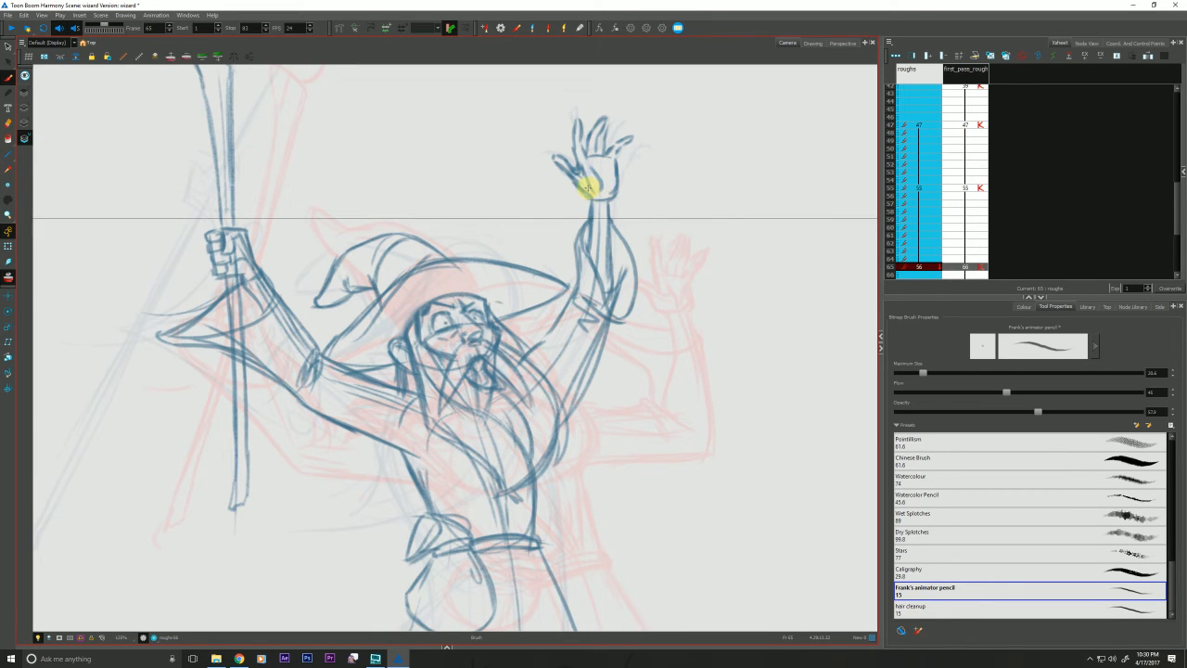
# Examine the raised hand, wrist and upper arm against the pose on frame 55
pyautogui.press('f')
pyautogui.press('g')
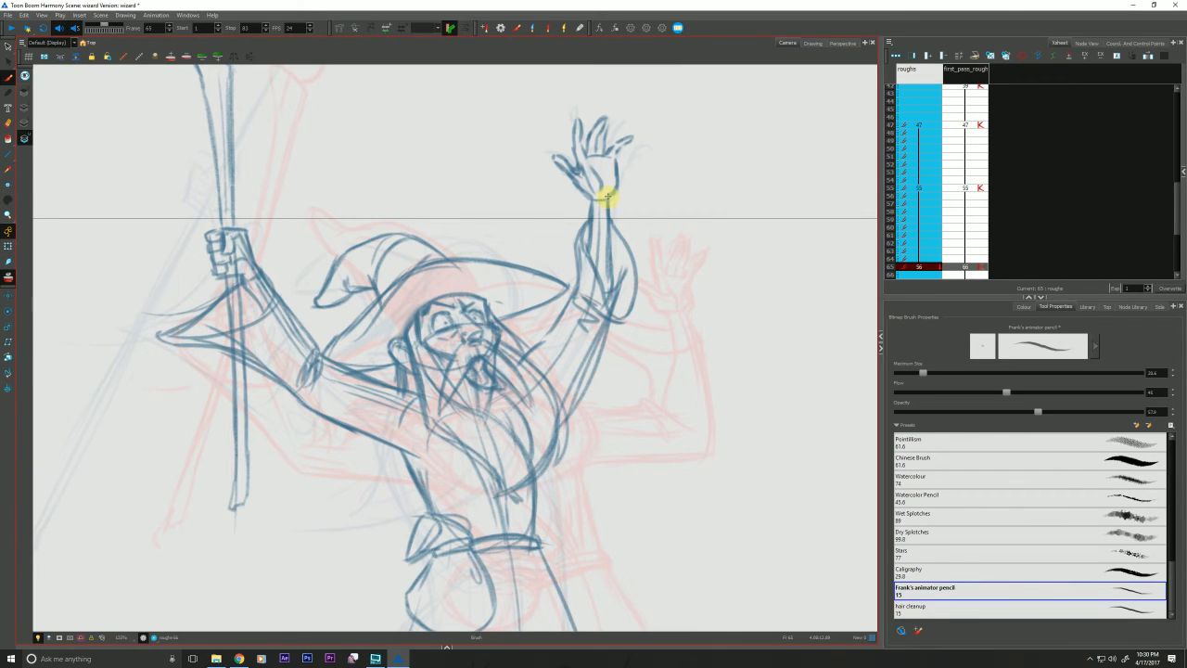
pyautogui.press('f')
pyautogui.press('g')
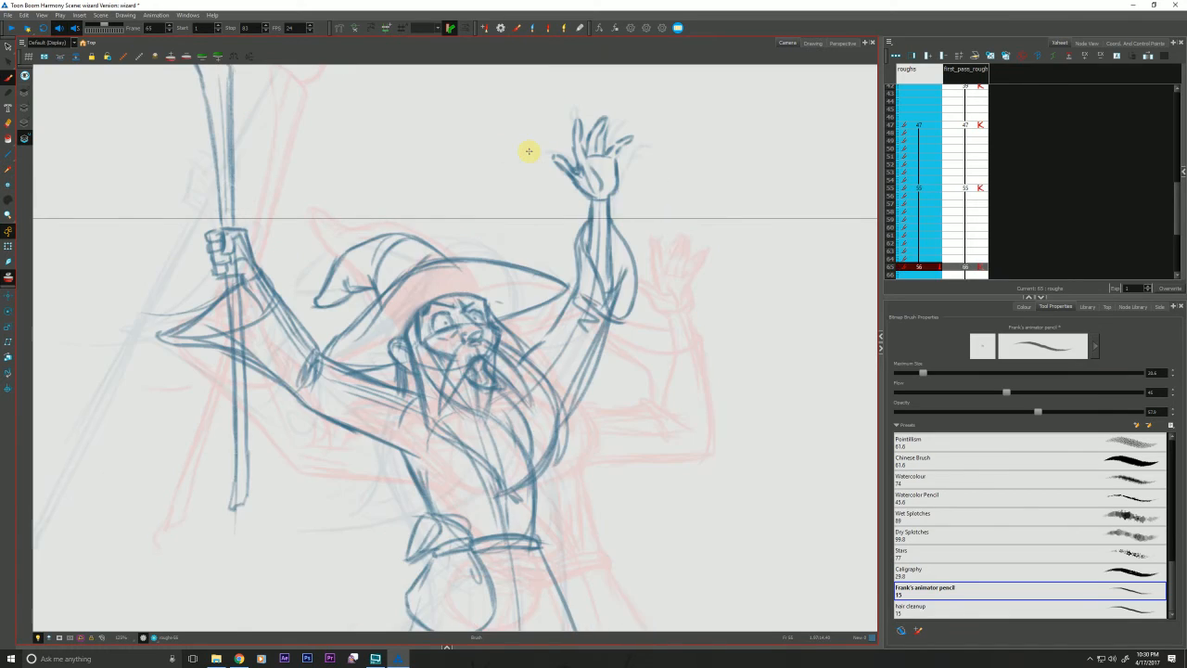
pyautogui.press('f')
pyautogui.press('g')
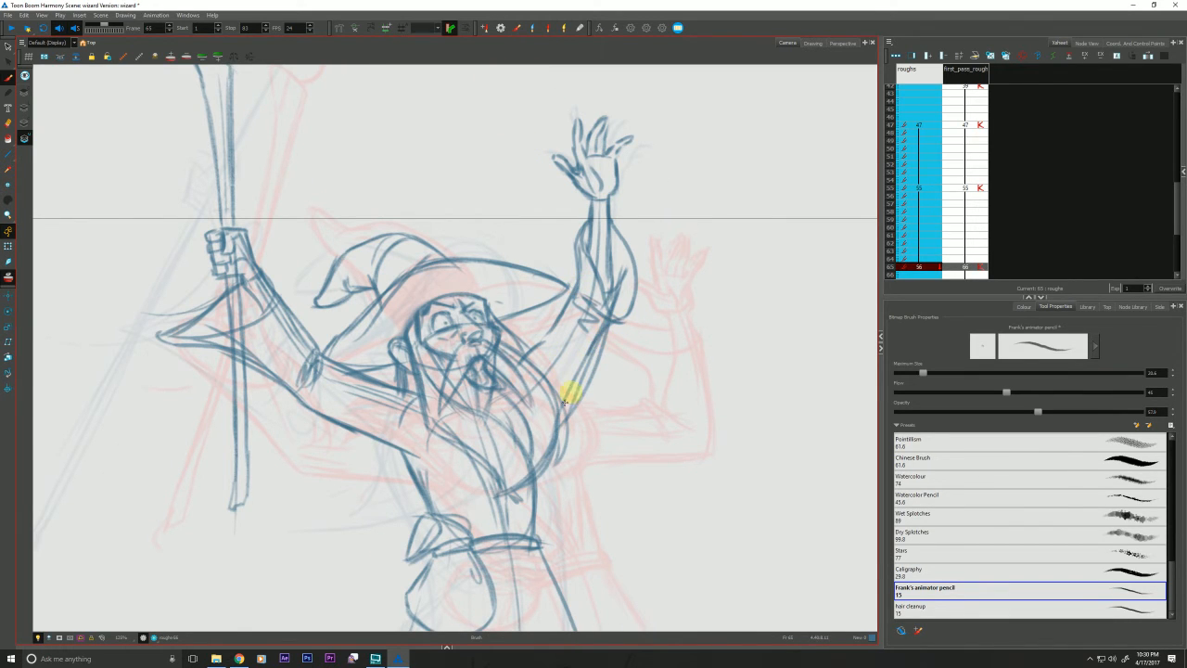
pyautogui.press('f')
pyautogui.press('g')
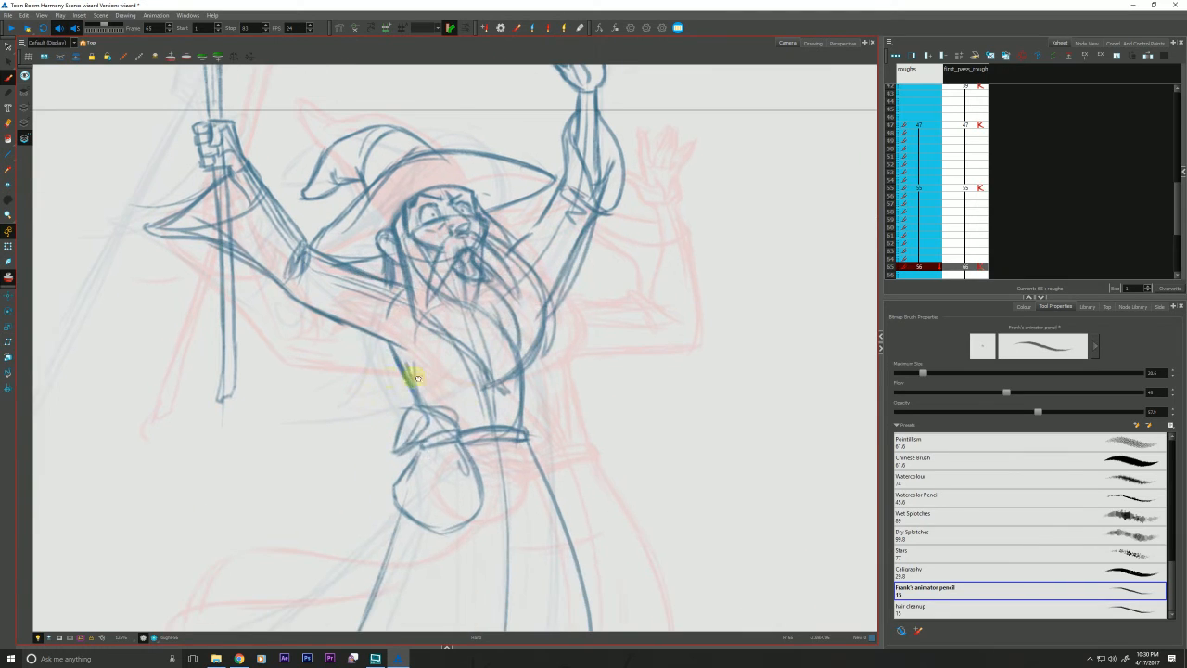
# Save the scene with more of the wizard's pose framed in the view
pyautogui.scroll(-3, 399, 468)
pyautogui.moveTo(422, 409); pyautogui.dragTo(387, 337)
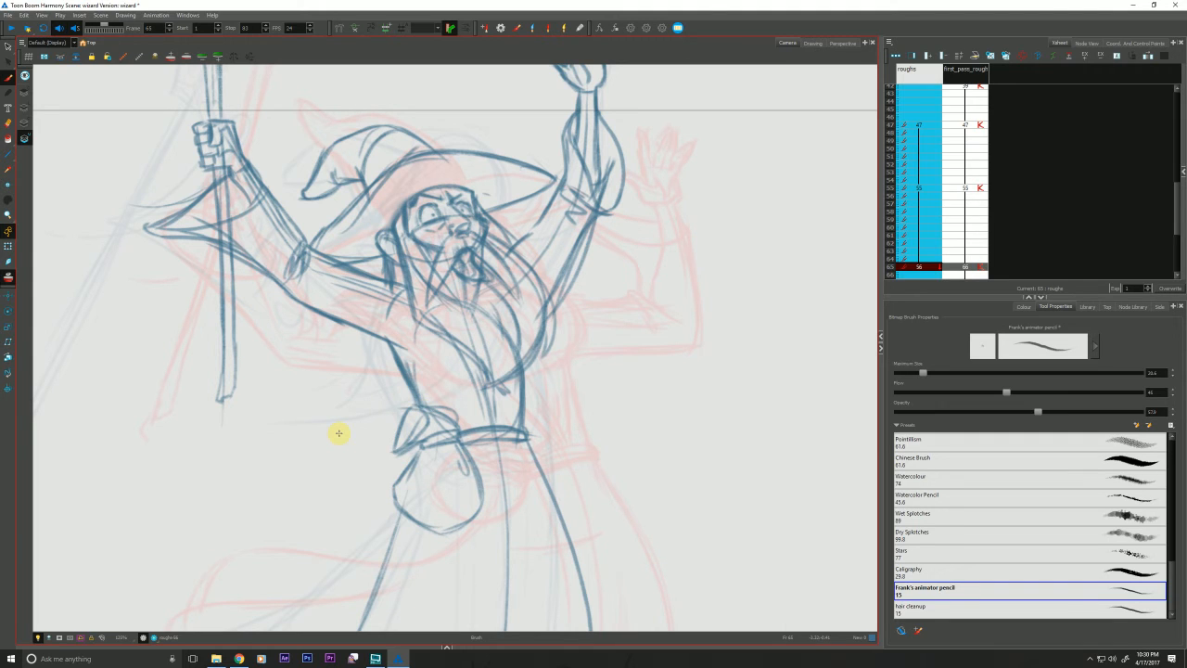
pyautogui.hotkey('alt', 'z')
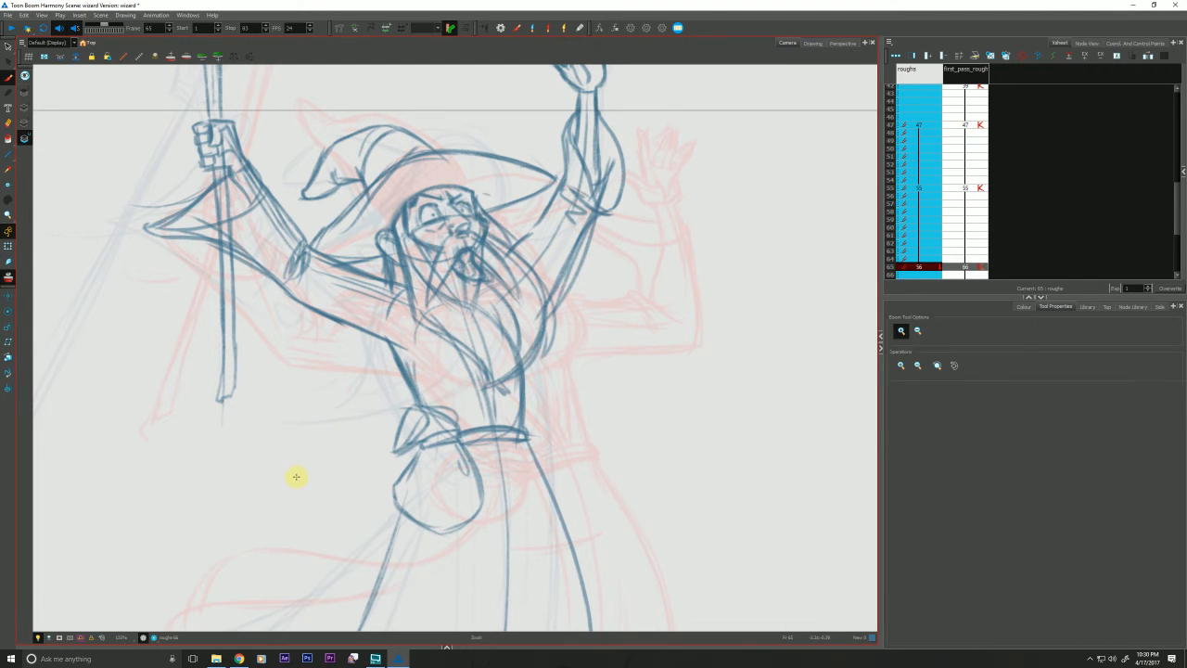
pyautogui.moveTo(297, 477)
pyautogui.mouseDown()
pyautogui.moveTo(286, 472)
pyautogui.moveTo(300, 485)
pyautogui.moveTo(312, 473)
pyautogui.mouseUp()
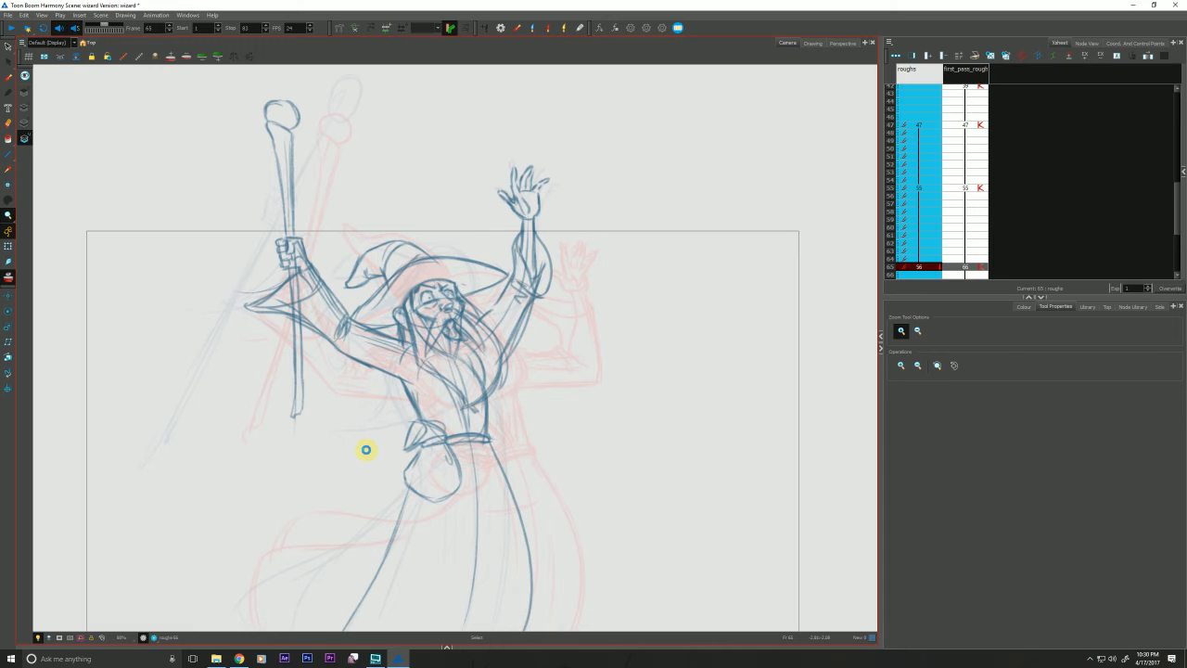
pyautogui.click(365, 449)
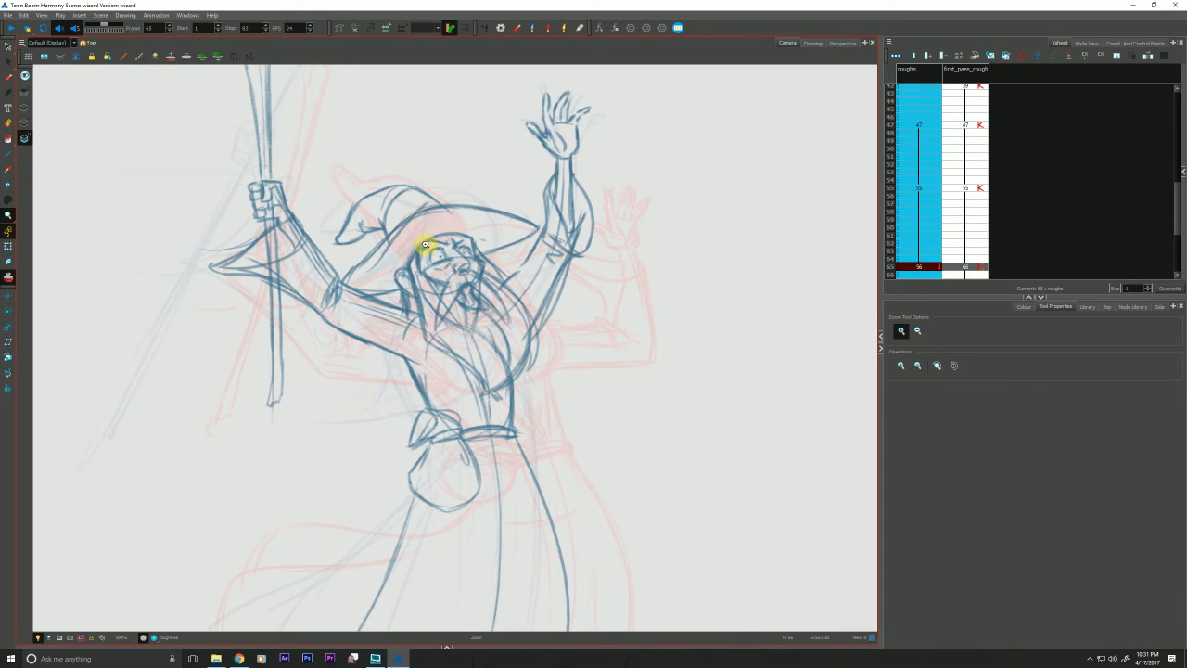
# Flip between the rough keys on frames 47, 55 and 65 to examine how the poses flow together
pyautogui.press('f')
pyautogui.press('g')
pyautogui.press('f')
pyautogui.press('g')
pyautogui.press('f')
pyautogui.press('g')
pyautogui.press('f')
pyautogui.press('f')
pyautogui.press('f')
pyautogui.press('g')
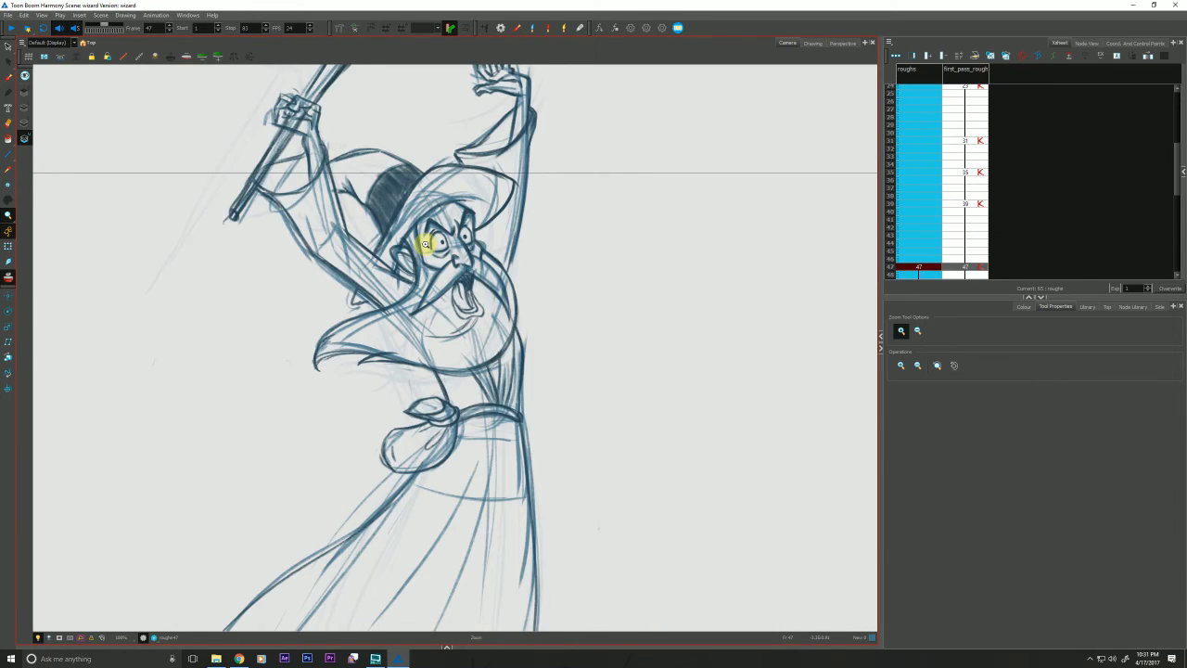
pyautogui.press('f')
pyautogui.press('g')
pyautogui.press('g')
pyautogui.press('g')
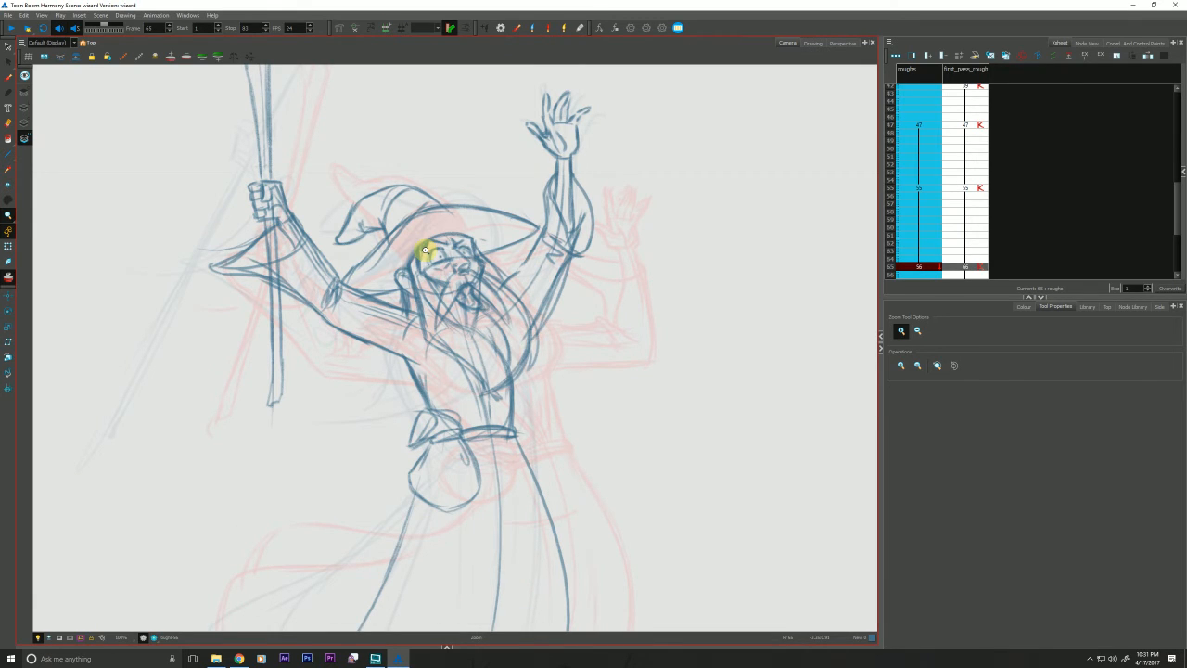
# Set up Frank's animator pencil with the darker blue swatch and raise its opacity to about 71 for detailing the face
pyautogui.click(424, 251)
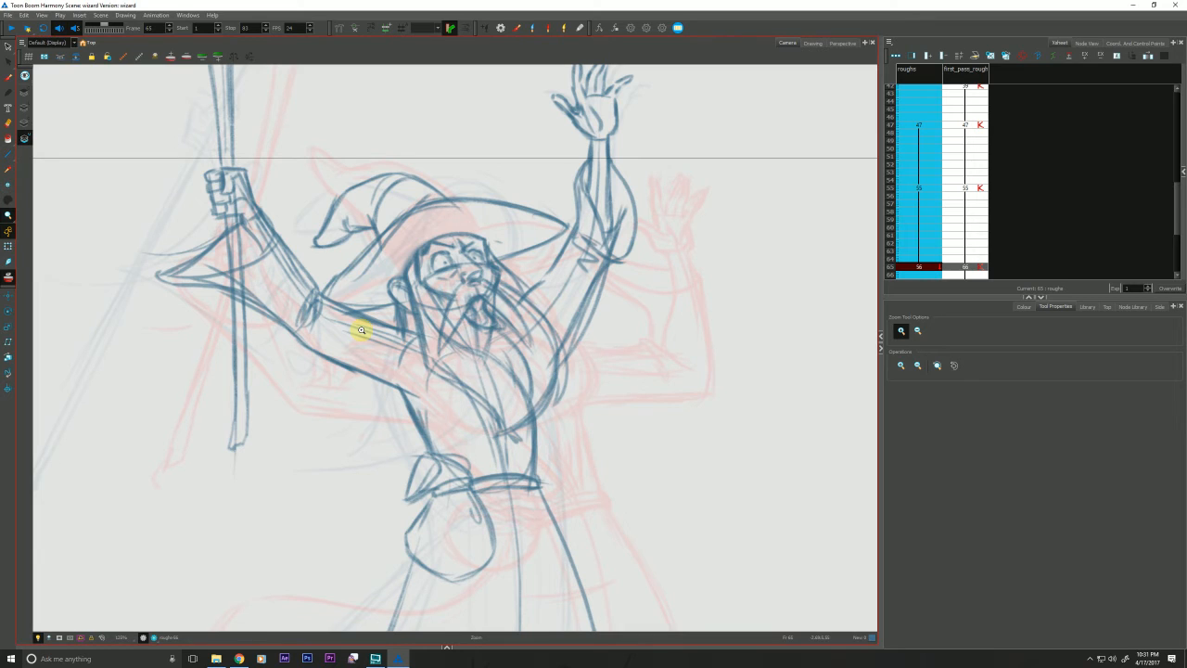
pyautogui.click(416, 384)
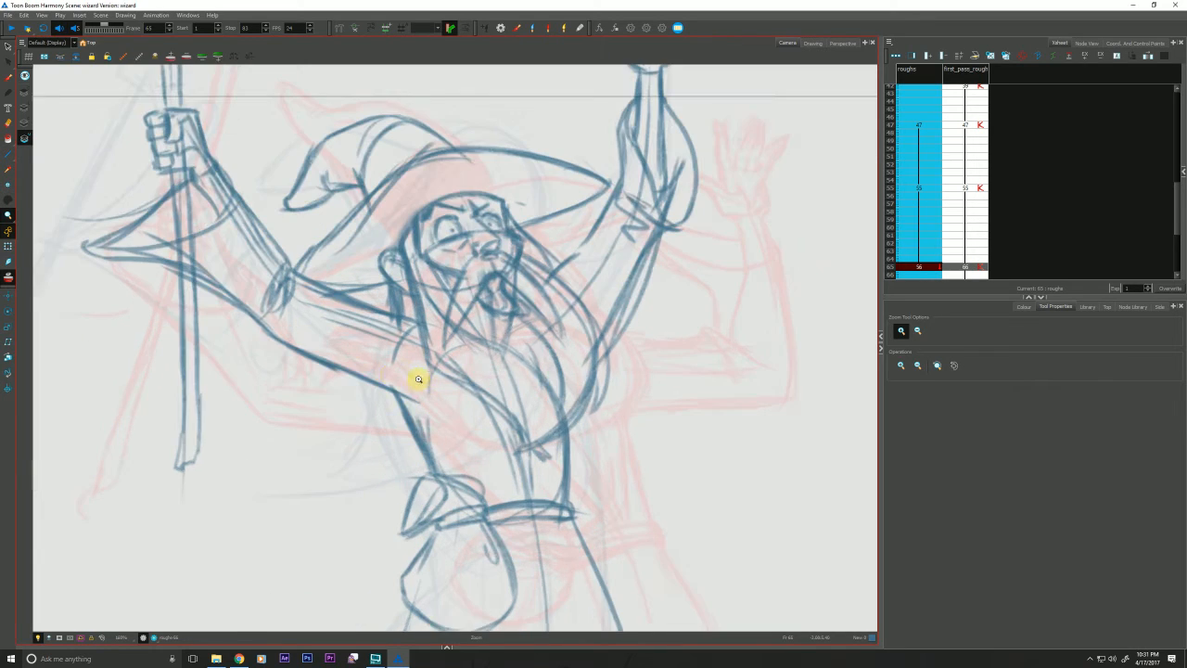
pyautogui.moveTo(322, 368); pyautogui.dragTo(300, 403)
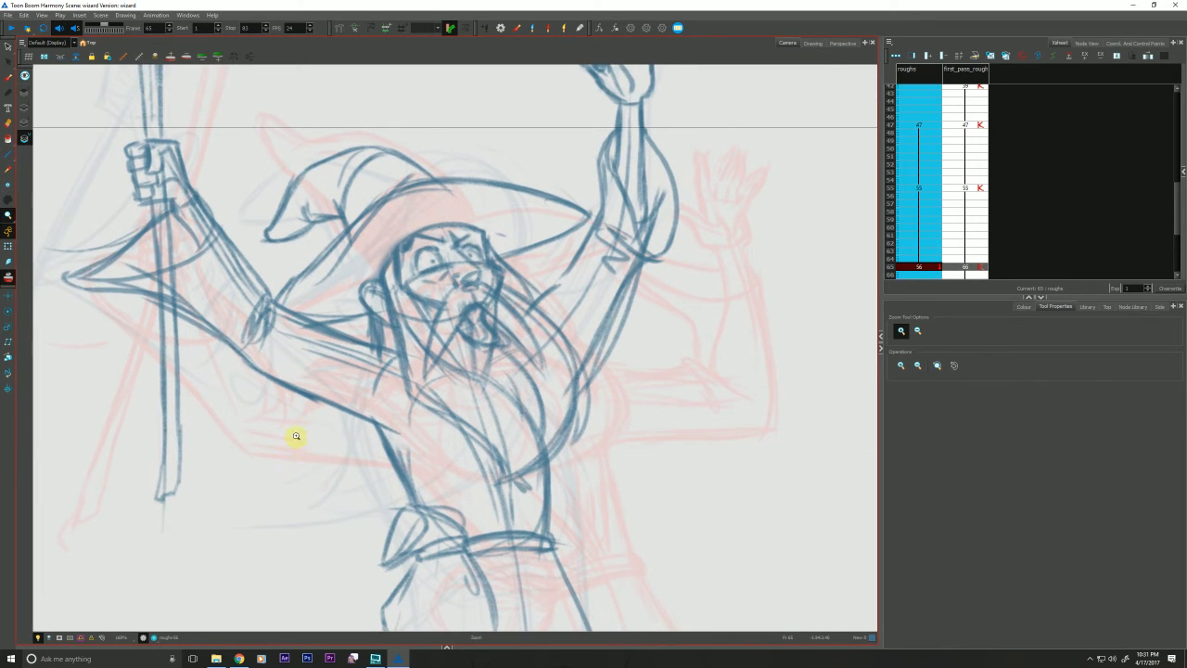
pyautogui.hotkey('alt', 'b')
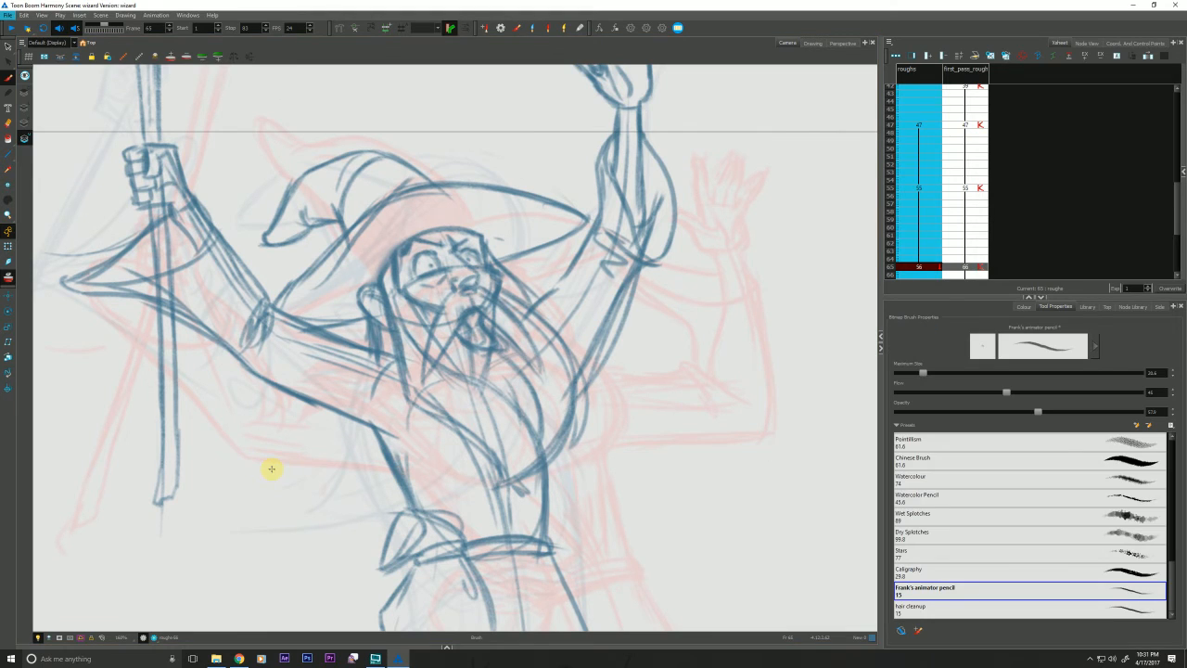
pyautogui.click(1023, 306)
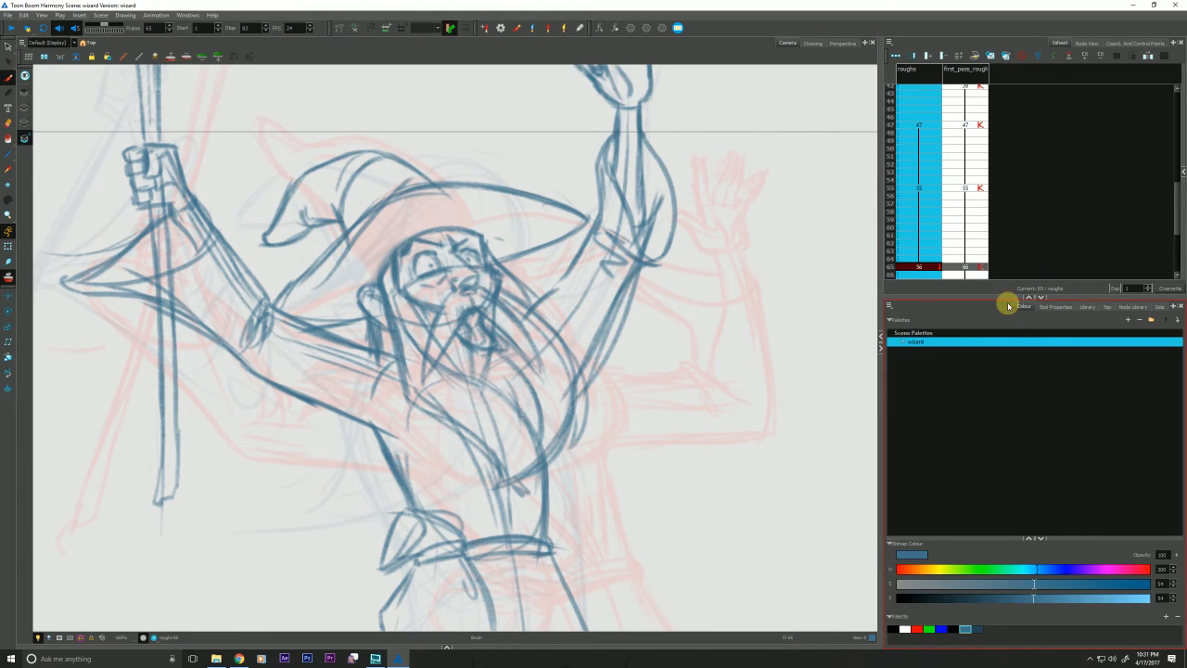
pyautogui.click(978, 631)
pyautogui.click(1055, 306)
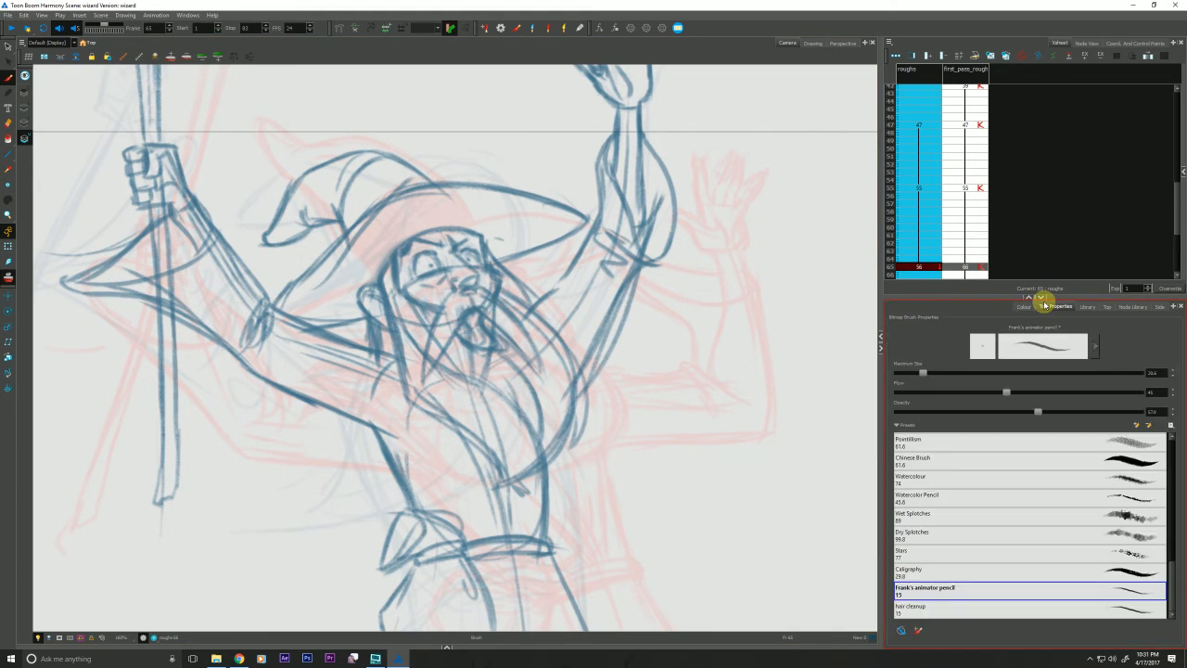
pyautogui.moveTo(1040, 414); pyautogui.dragTo(1082, 418)
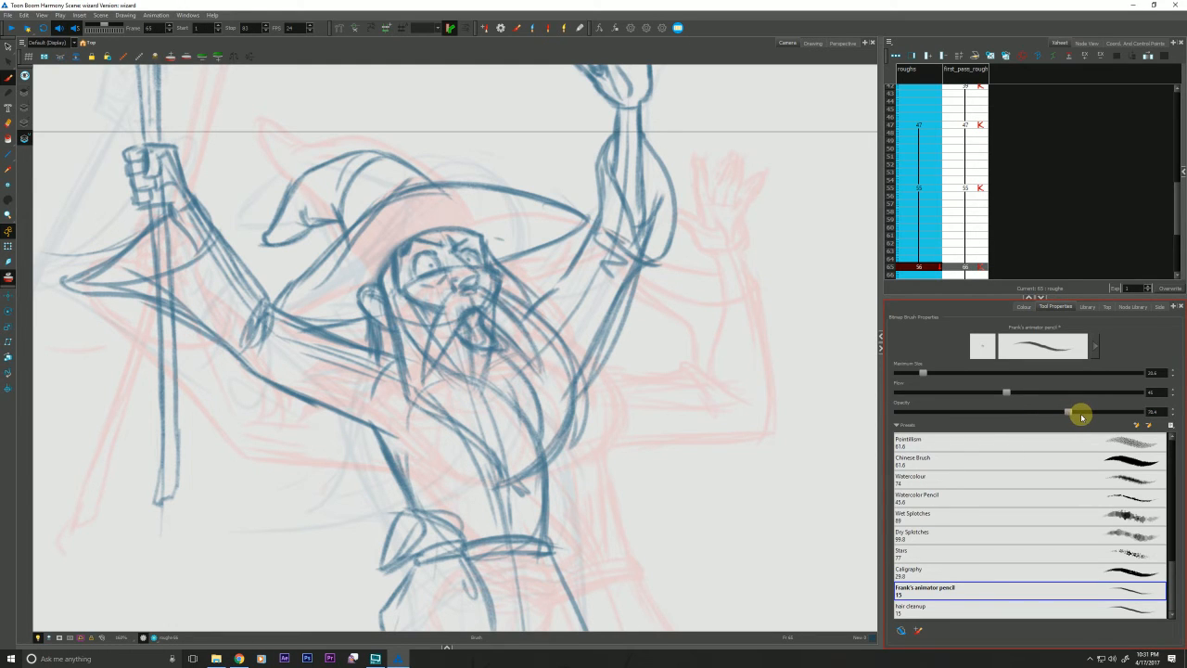
# Redraw the far-side contour of the wizard's face from forehead to cheek on frame 65, comparing it with frame 55
pyautogui.press('f')
pyautogui.press('g')
pyautogui.press('f')
pyautogui.press('g')
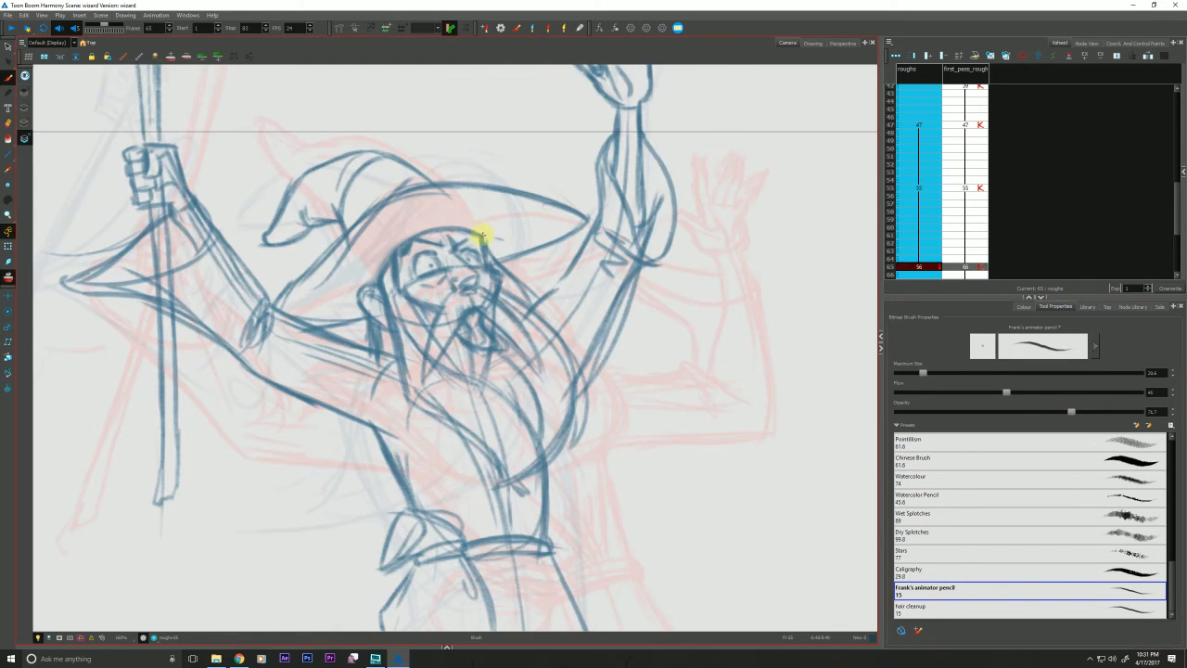
pyautogui.press('f')
pyautogui.press('g')
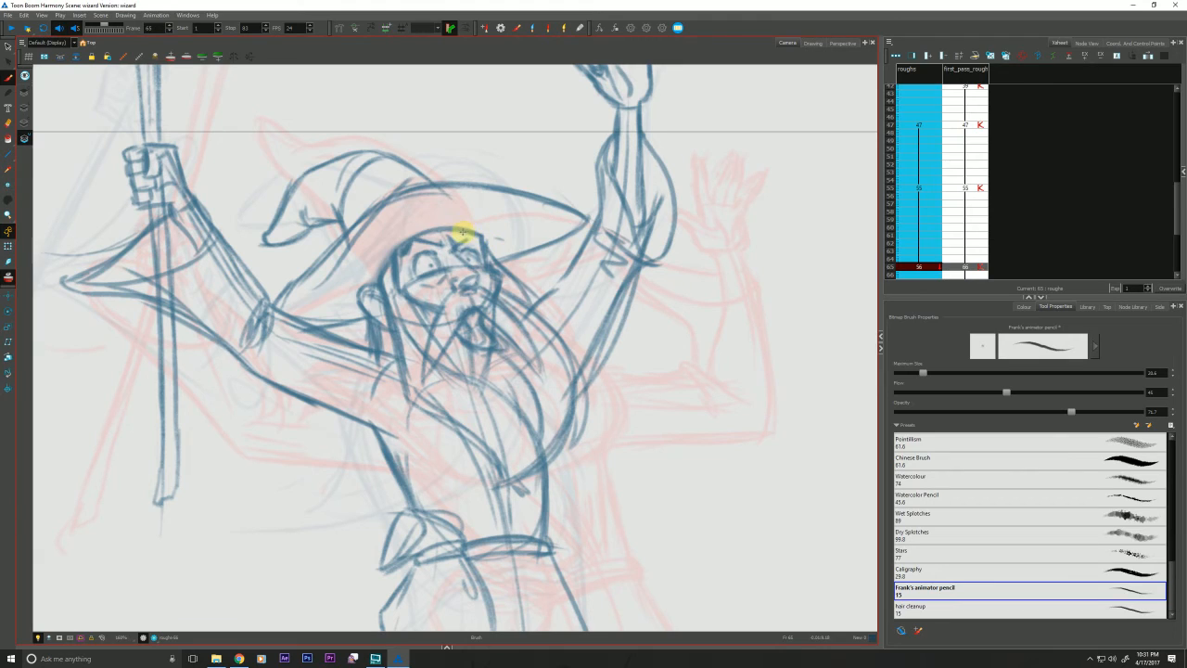
pyautogui.moveTo(462, 231); pyautogui.dragTo(477, 235)
pyautogui.press('f')
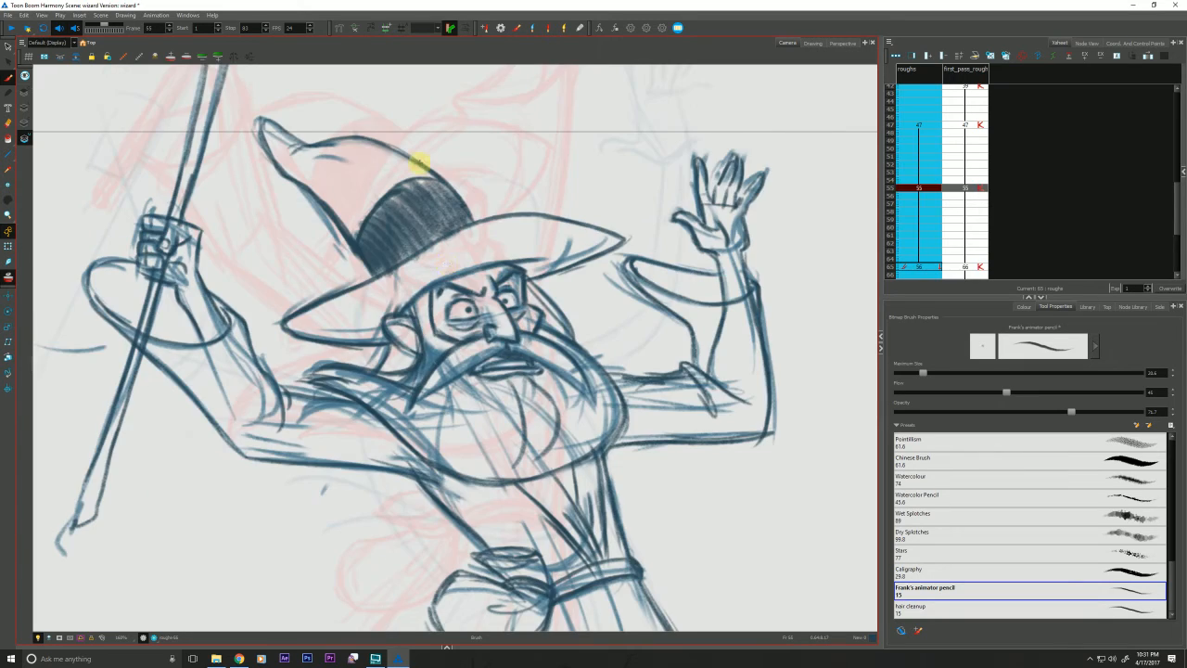
pyautogui.press('g')
pyautogui.press('f')
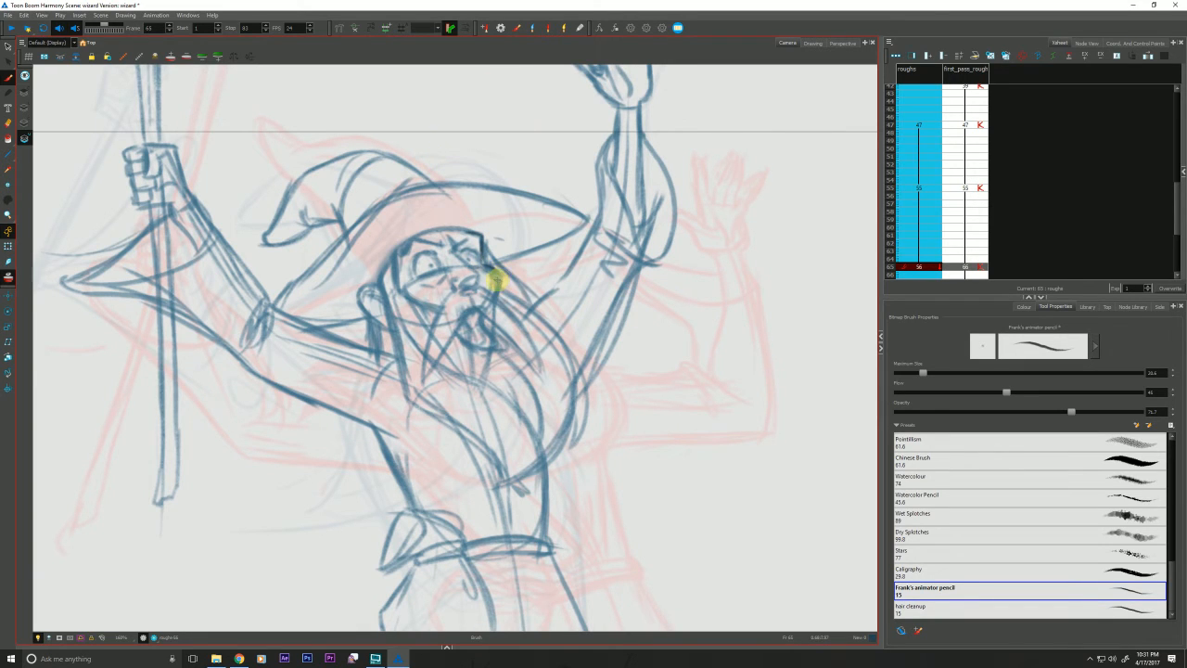
pyautogui.press('g')
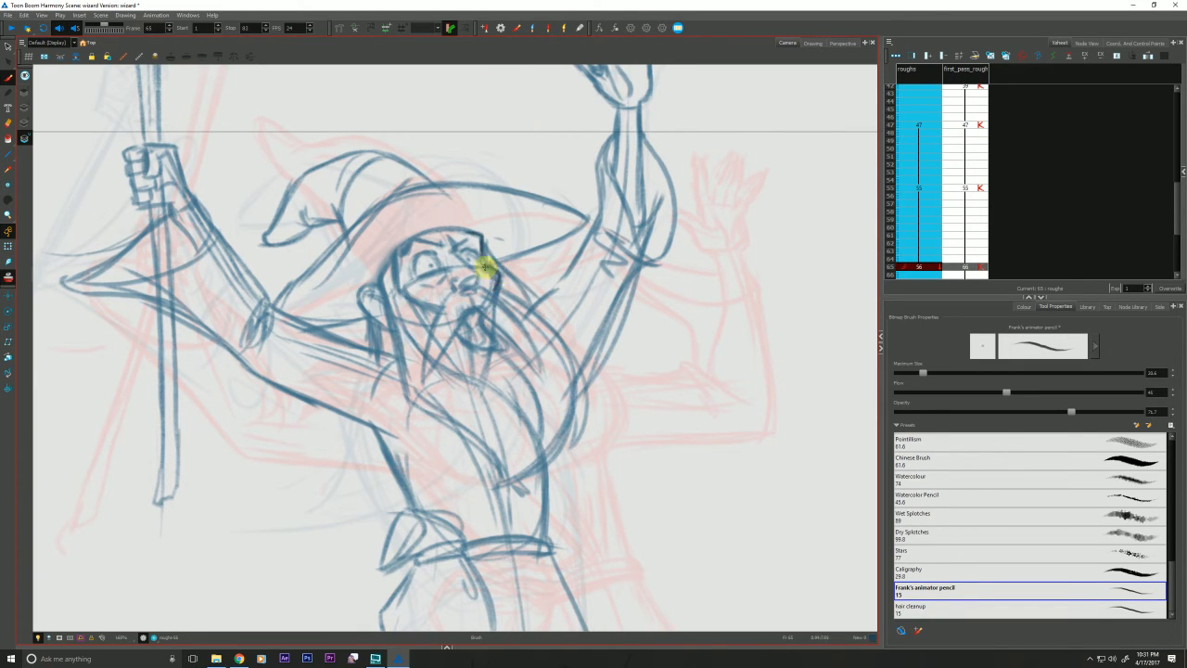
pyautogui.press('f')
pyautogui.press('g')
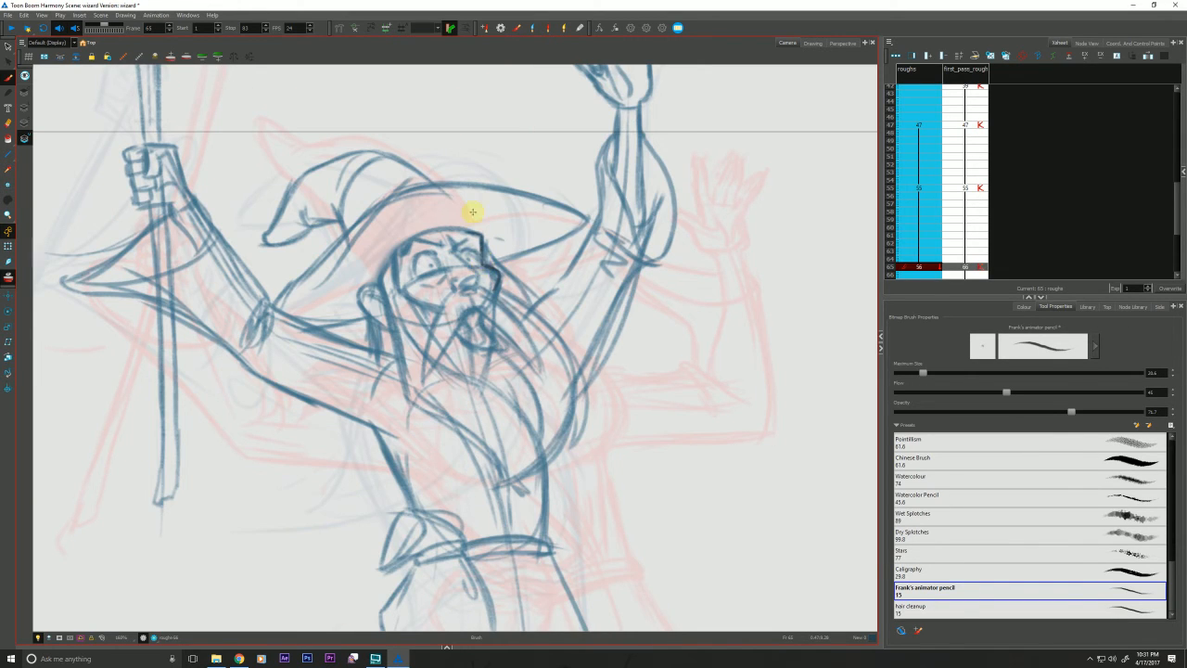
# Redraw the furrowed brow above the far eye on frame 65, checking it against frame 55
pyautogui.press('f')
pyautogui.press('g')
pyautogui.press('f')
pyautogui.press('g')
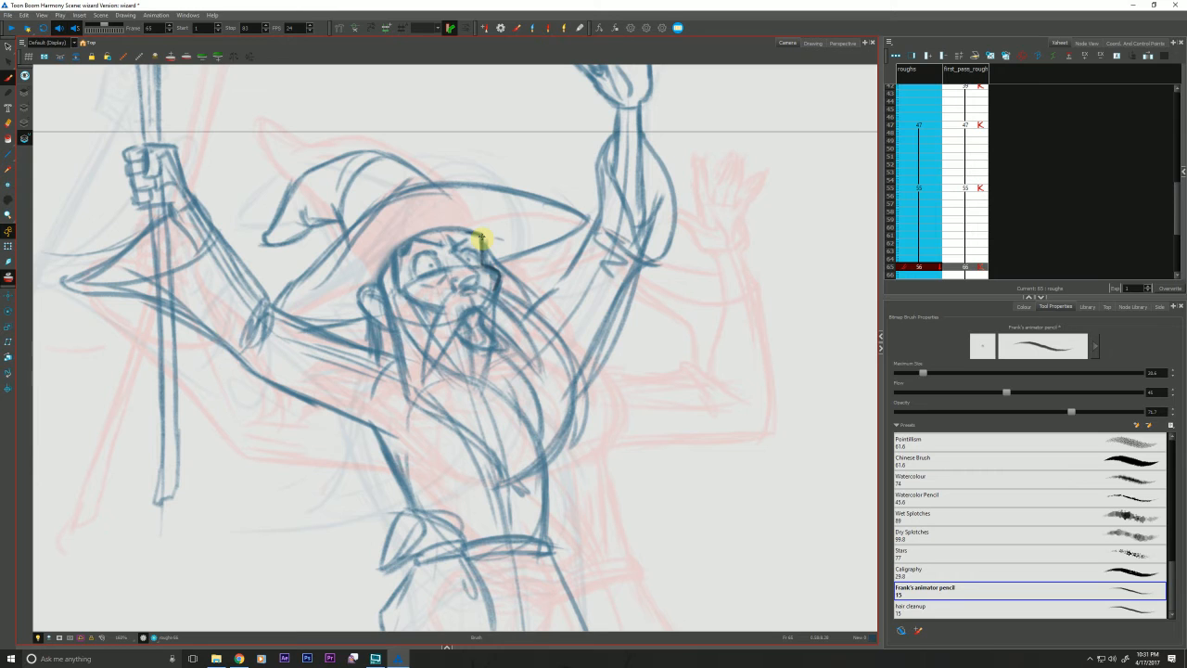
pyautogui.press(',')
pyautogui.press('.')
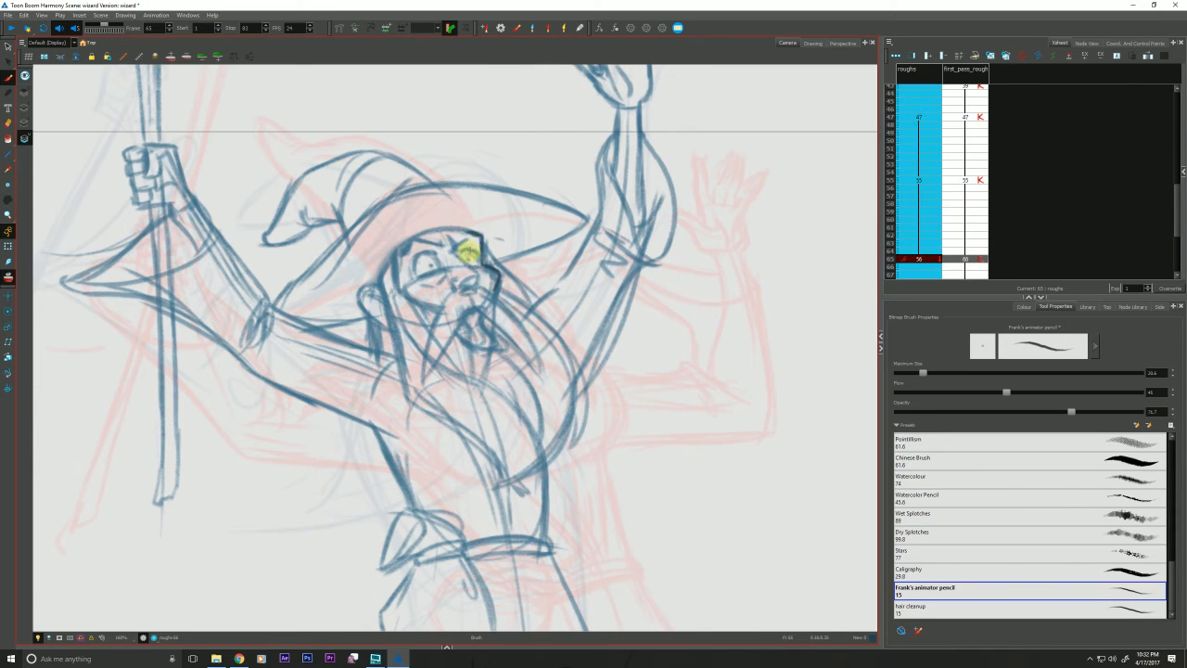
pyautogui.press(',')
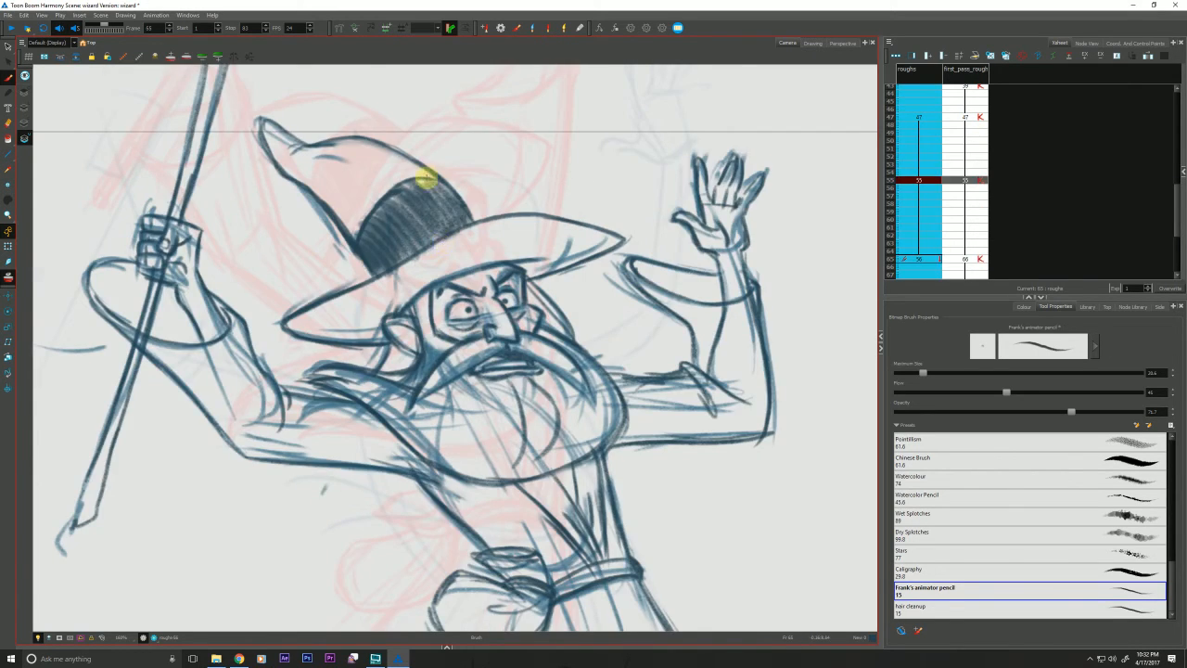
pyautogui.press('.')
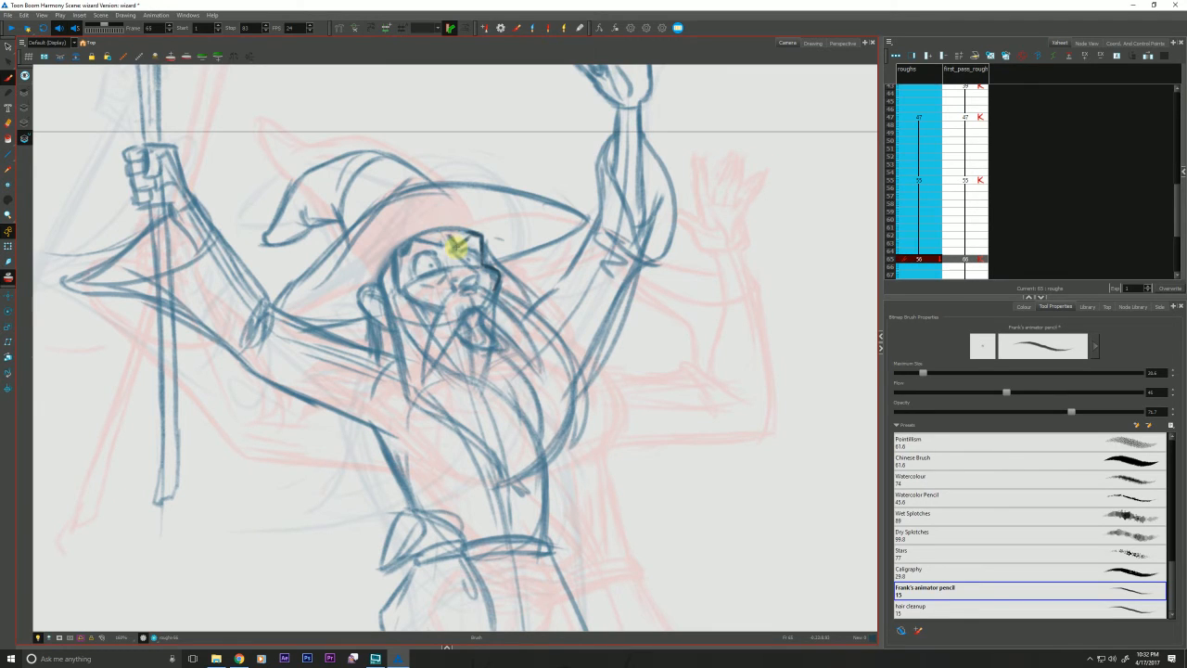
pyautogui.press(',')
pyautogui.press('.')
pyautogui.press(',')
pyautogui.press('.')
# Reduce the pencil's maximum size and refine the far eye under the brow, comparing it with frame 55
pyautogui.moveTo(931, 380); pyautogui.dragTo(919, 373)
pyautogui.press(',')
pyautogui.press('.')
pyautogui.press(',')
pyautogui.press('.')
pyautogui.press(',')
pyautogui.press('.')
pyautogui.press(',')
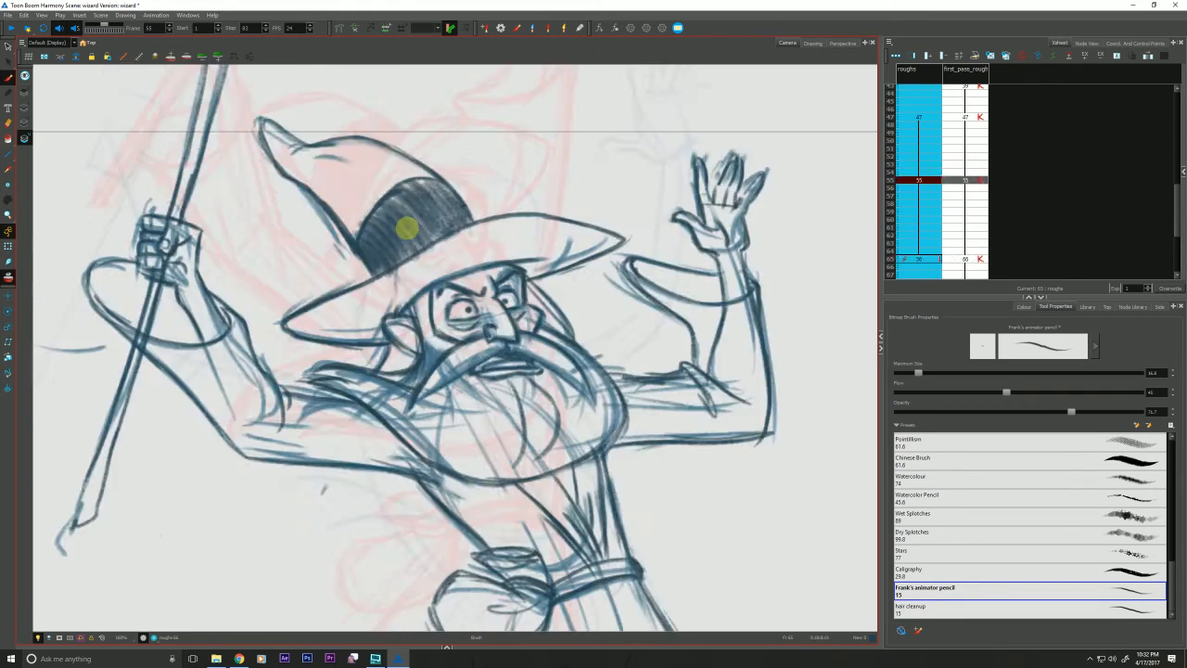
pyautogui.press('.')
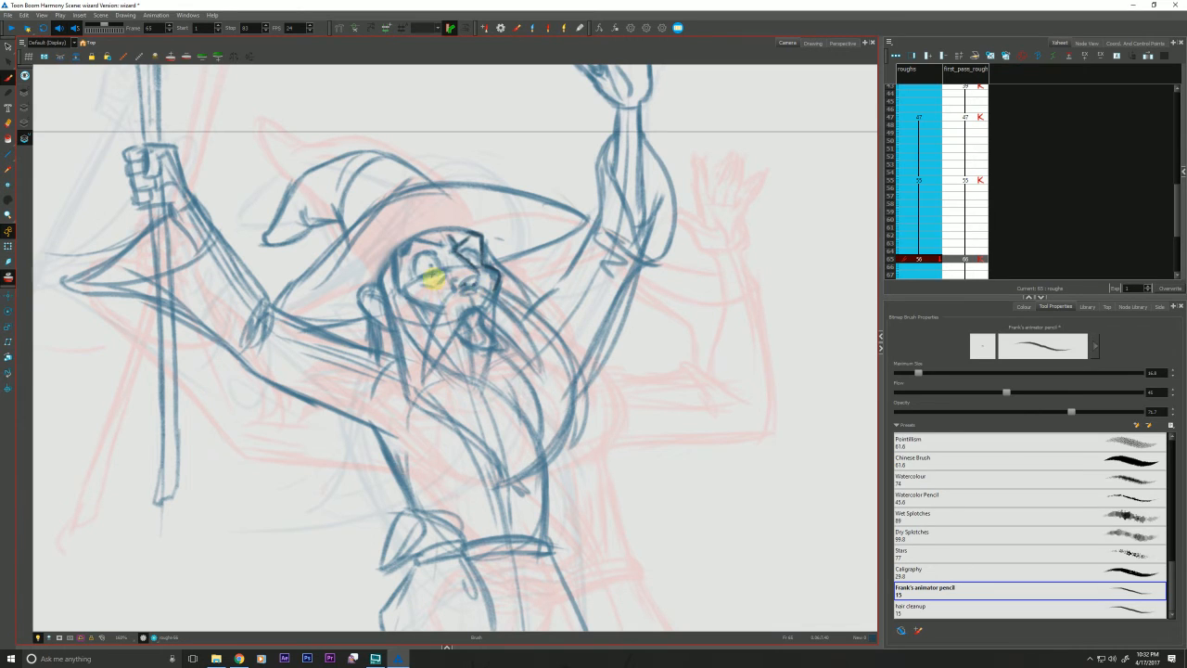
# Redraw the near eye's outline and pupil on frame 65, comparing it with frame 55
pyautogui.press(',')
pyautogui.press('.')
pyautogui.press(',')
pyautogui.press('.')
pyautogui.press(',')
pyautogui.press('.')
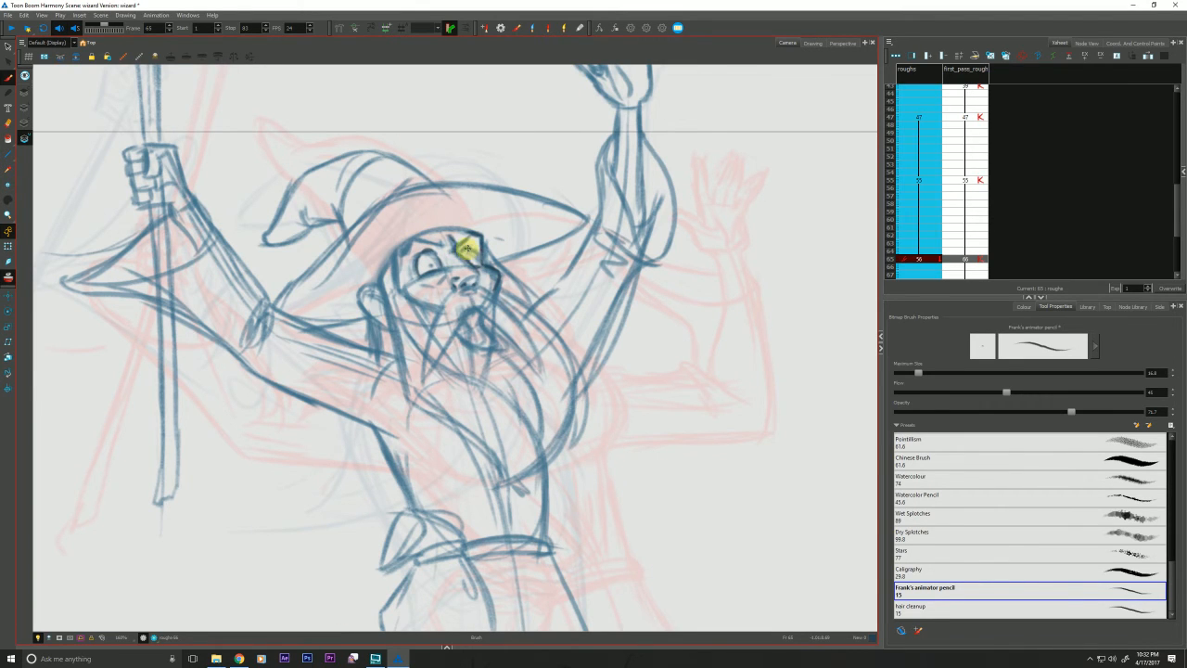
pyautogui.press('f')
pyautogui.press('g')
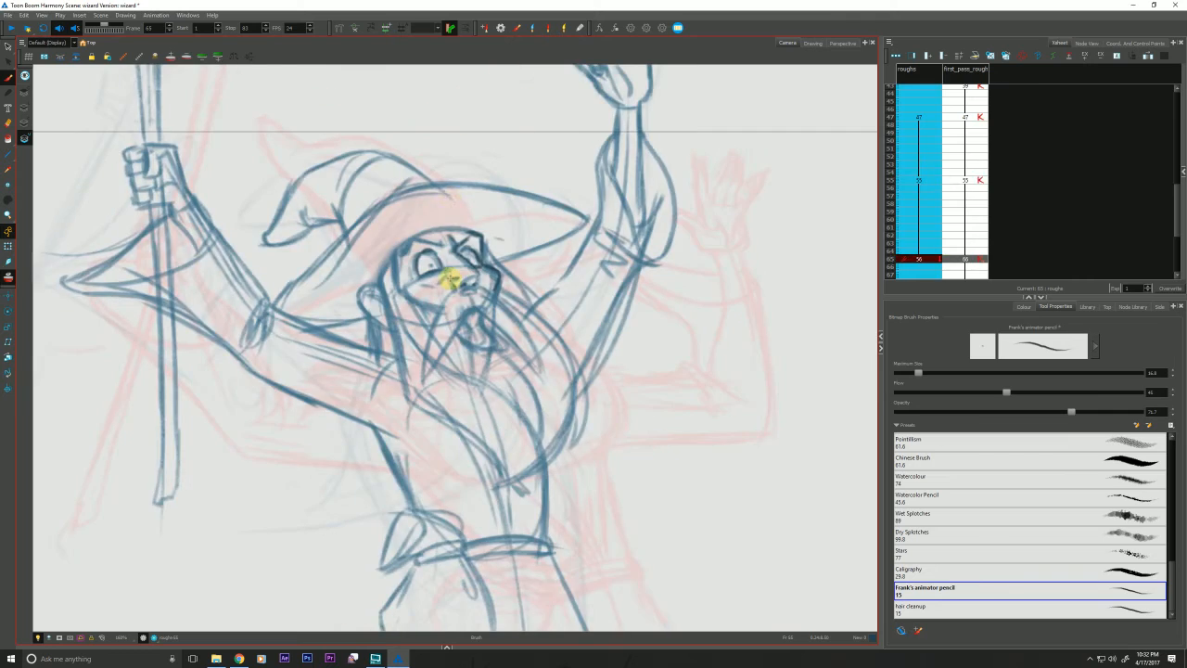
# Flip between frames 55 and 65 to examine the placement of the eyes, brow and nose
pyautogui.press('f')
pyautogui.press('g')
pyautogui.press('f')
pyautogui.press('g')
pyautogui.press('f')
pyautogui.press('g')
pyautogui.press('f')
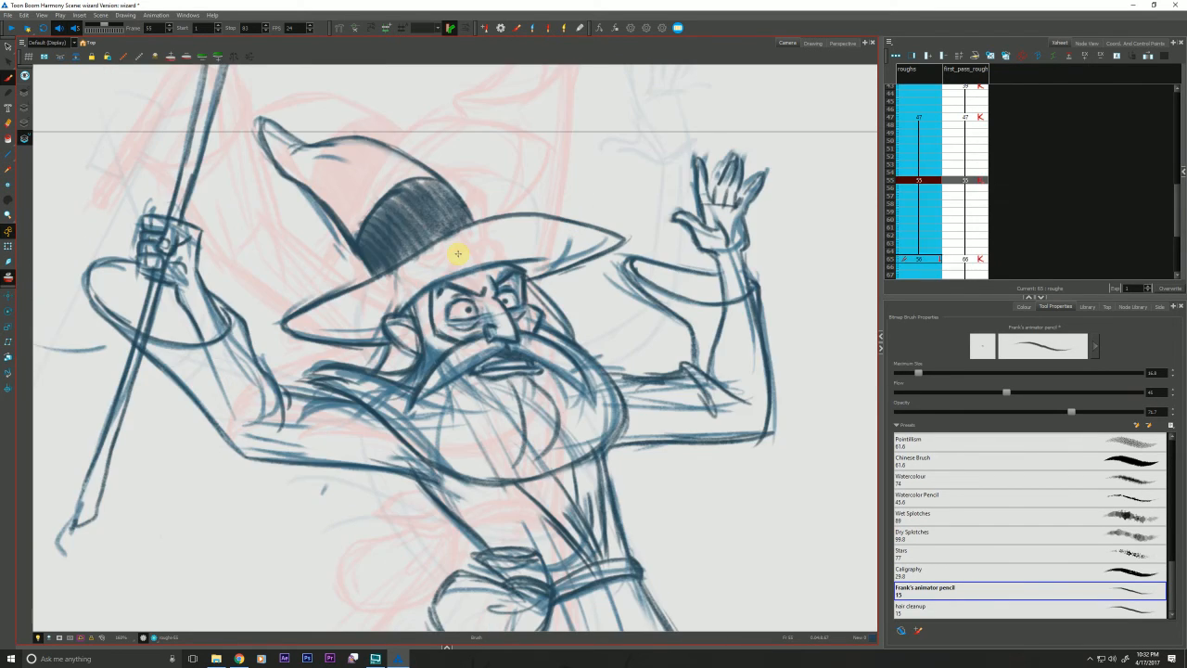
pyautogui.press('g')
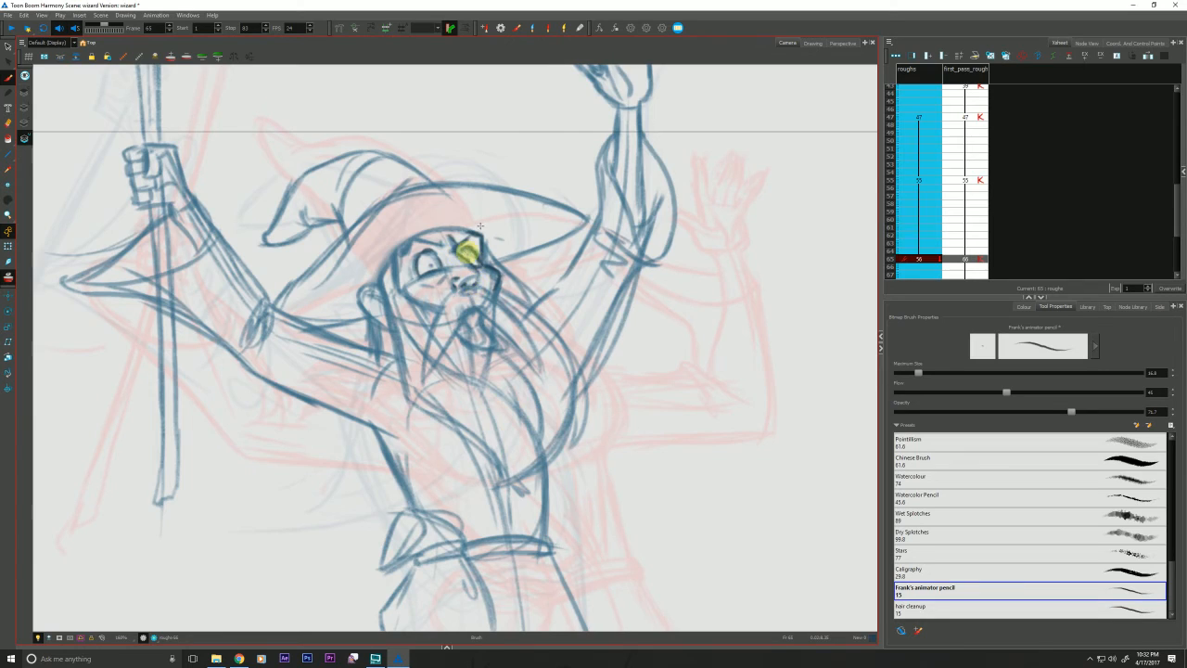
# Redraw the wizard's nose with its nostril and tip on frame 65, checking it against frame 55
pyautogui.press('f')
pyautogui.press('g')
pyautogui.moveTo(457, 278); pyautogui.dragTo(477, 281)
pyautogui.press('f')
pyautogui.press('g')
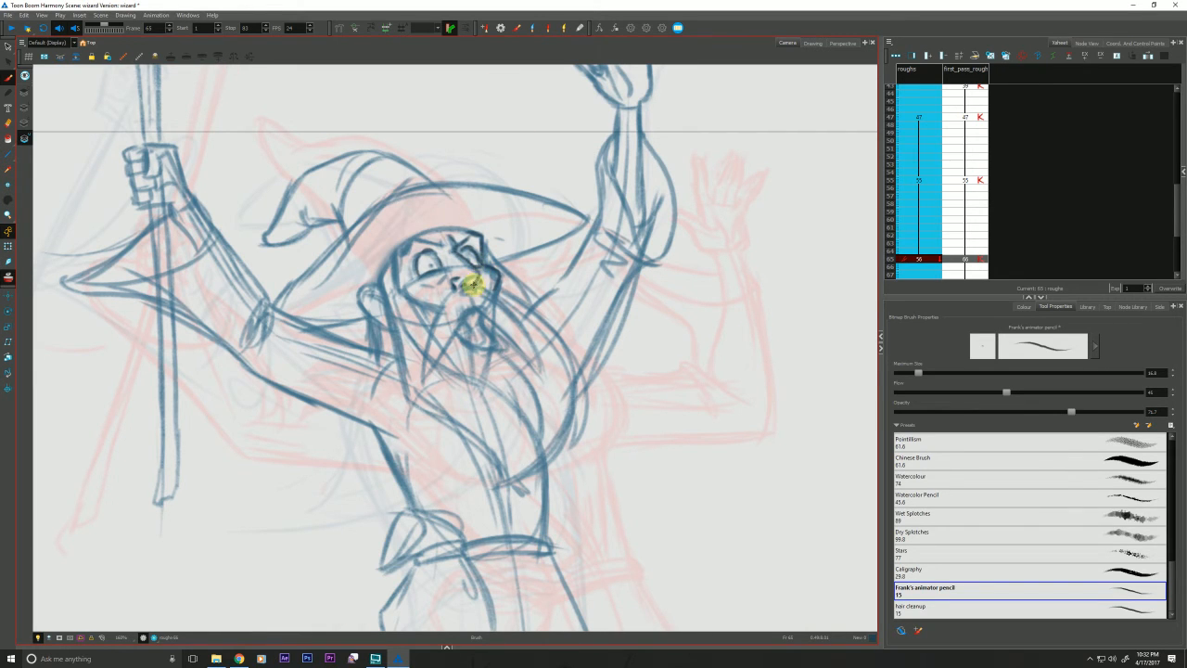
pyautogui.press('f')
pyautogui.press('g')
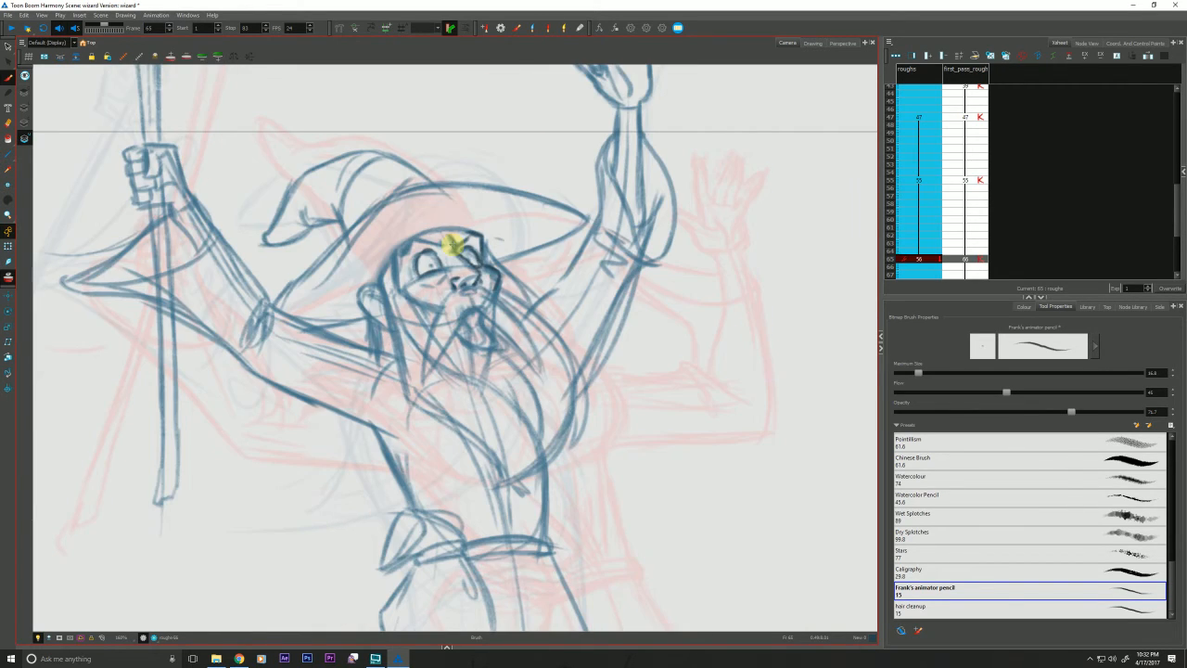
# Draw the outer edge of the near half of the moustache, sweeping down from the nose, guided by frame 55
pyautogui.press('f')
pyautogui.press('g')
pyautogui.press('f')
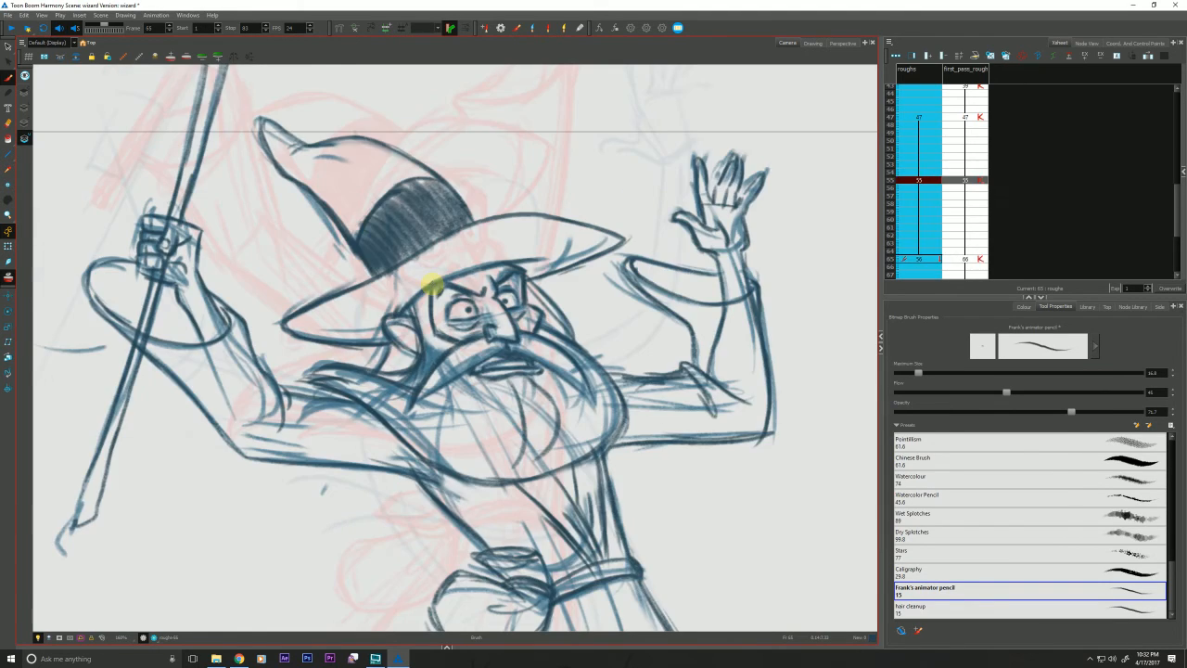
pyautogui.press('g')
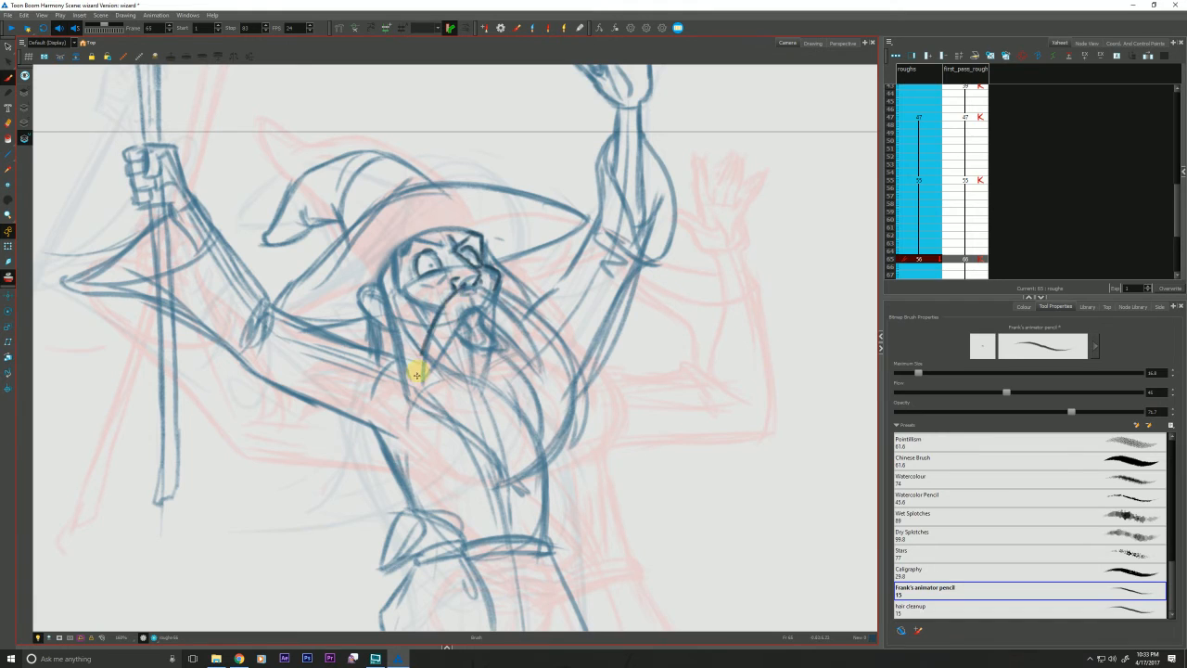
pyautogui.press('f')
pyautogui.press('g')
pyautogui.moveTo(416, 389); pyautogui.dragTo(419, 353)
pyautogui.press('f')
pyautogui.press('g')
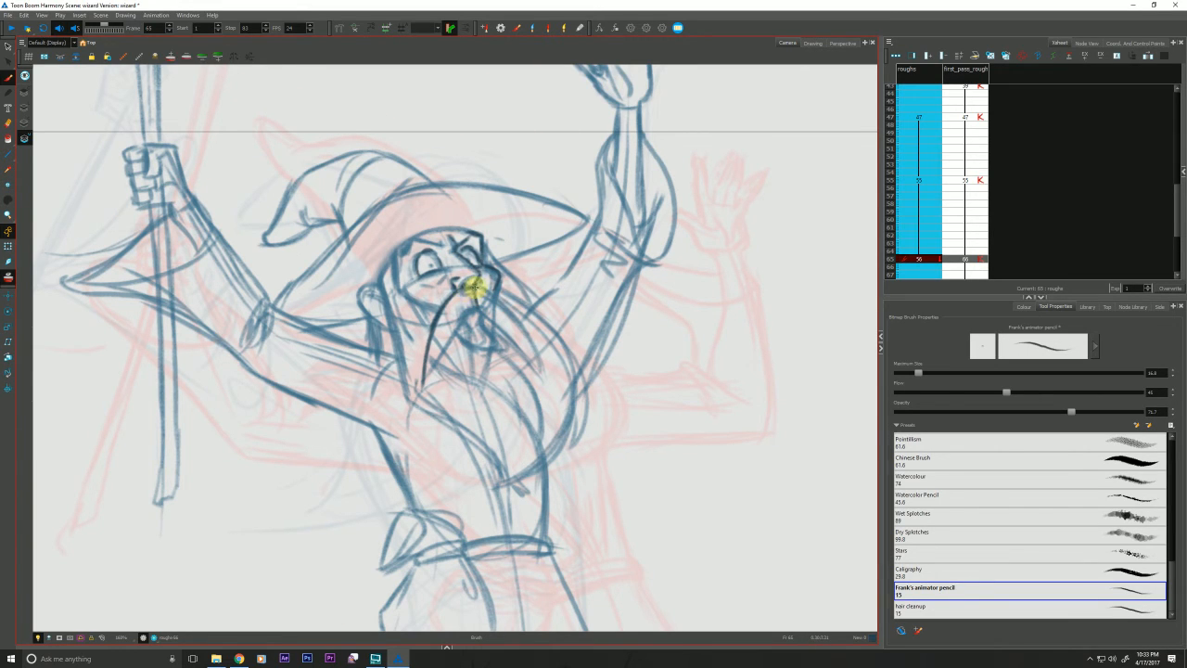
# Draw the inner edge of the near moustache half down to its tip, comparing it with frame 55
pyautogui.press('f')
pyautogui.press('g')
pyautogui.moveTo(477, 307); pyautogui.dragTo(429, 377)
pyautogui.press('f')
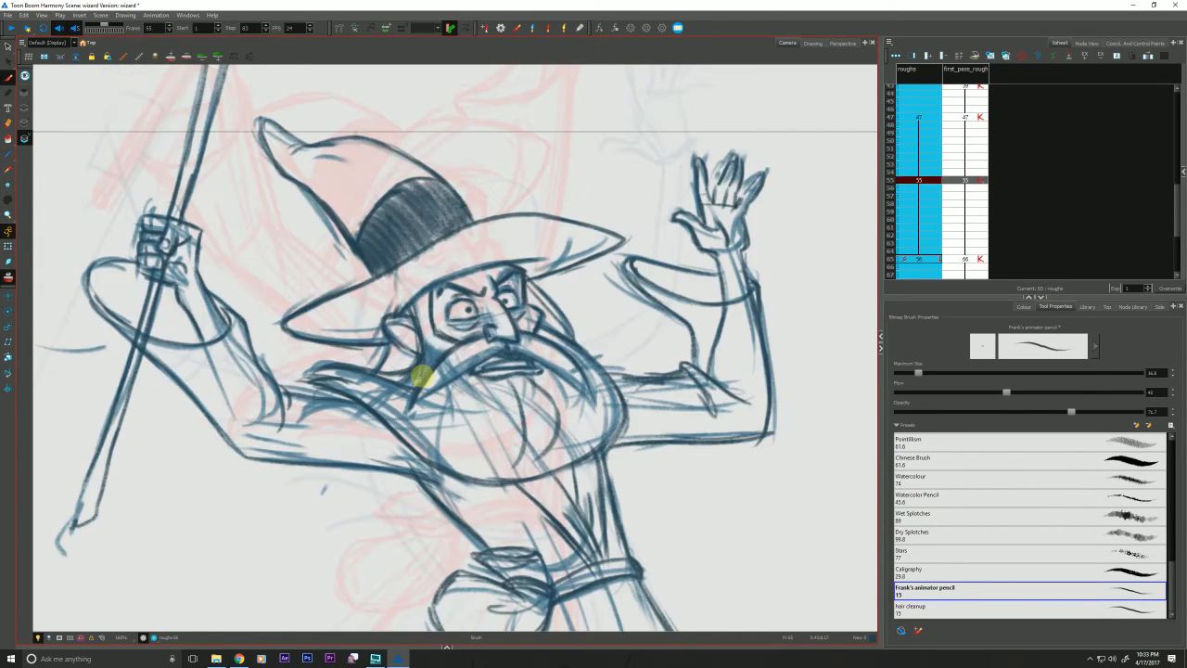
pyautogui.press('g')
pyautogui.press('f')
pyautogui.press('g')
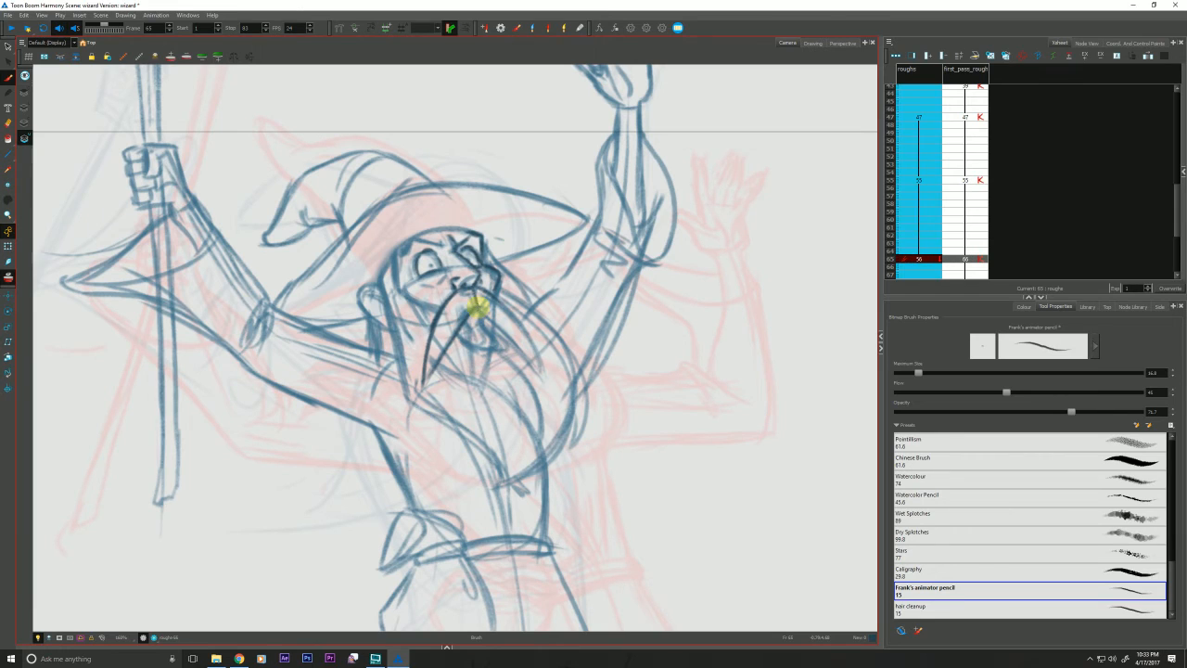
# Draw the far half of the moustache and redraw the open mouth beneath it on frame 65
pyautogui.press('f')
pyautogui.press('g')
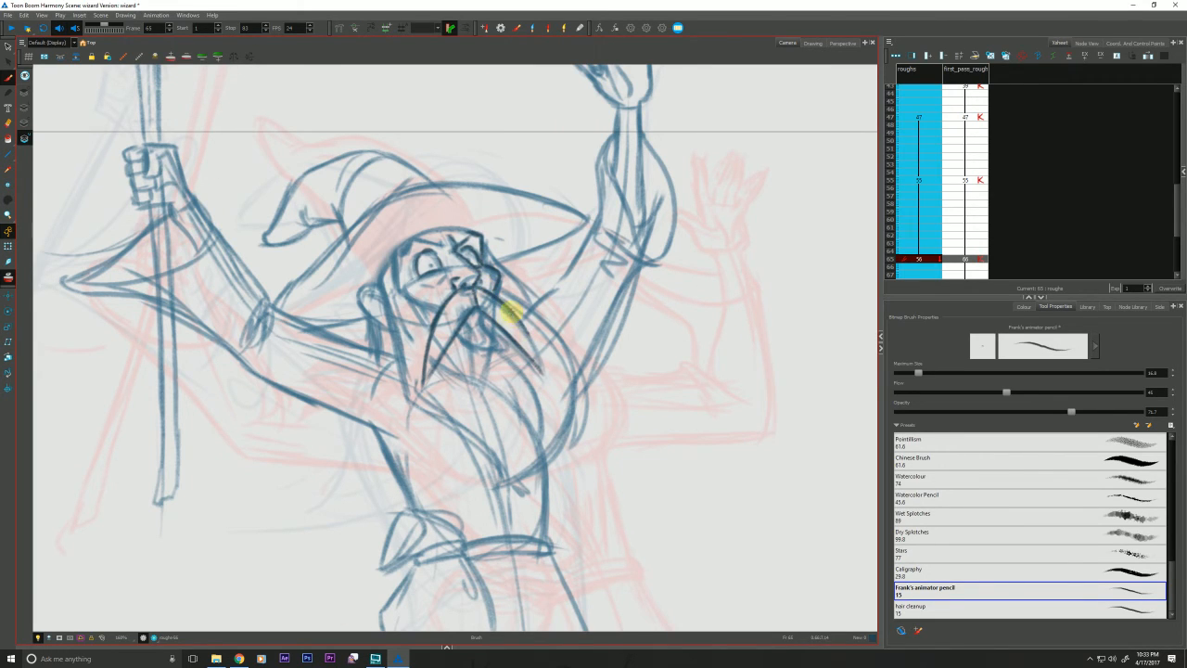
pyautogui.press('f')
pyautogui.press('g')
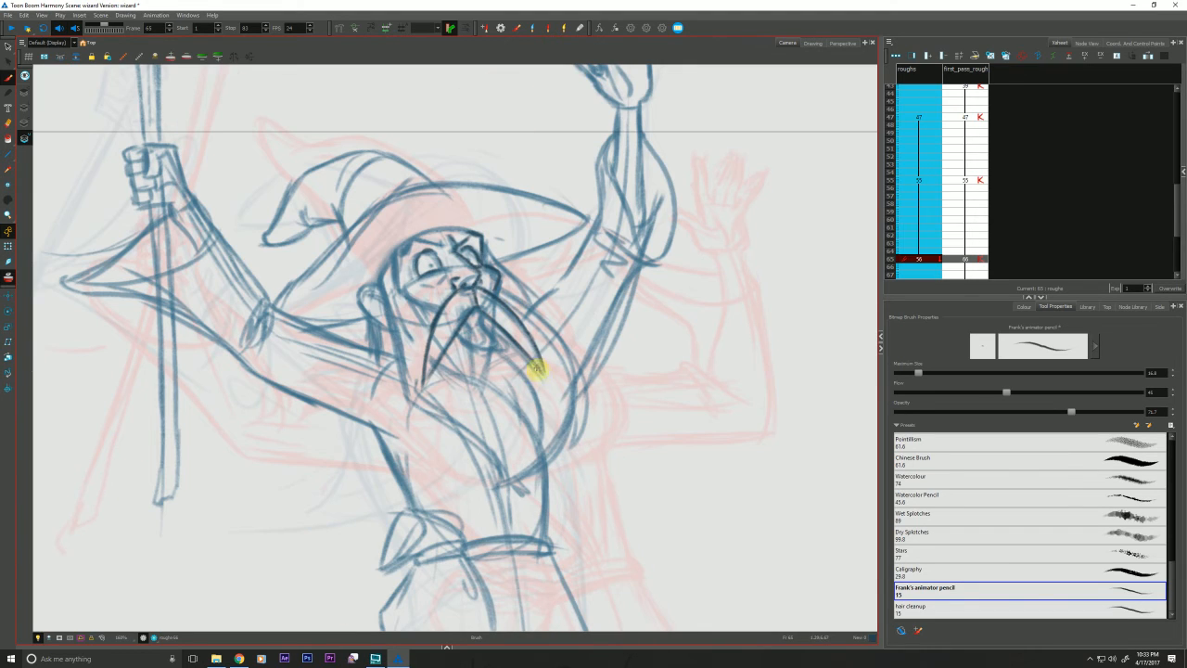
pyautogui.press('f')
pyautogui.press('g')
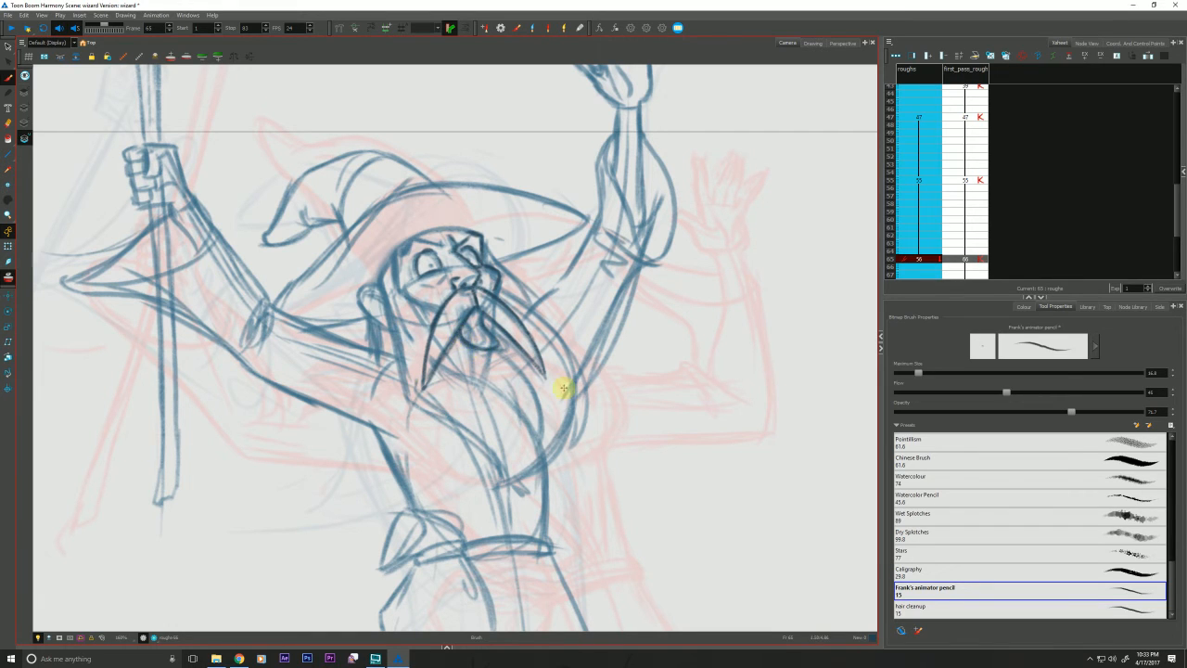
# Compare the finished moustache and mouth with frame 55, and reduce the pencil's maximum size further
pyautogui.press('f')
pyautogui.press('g')
pyautogui.press('f')
pyautogui.press('g')
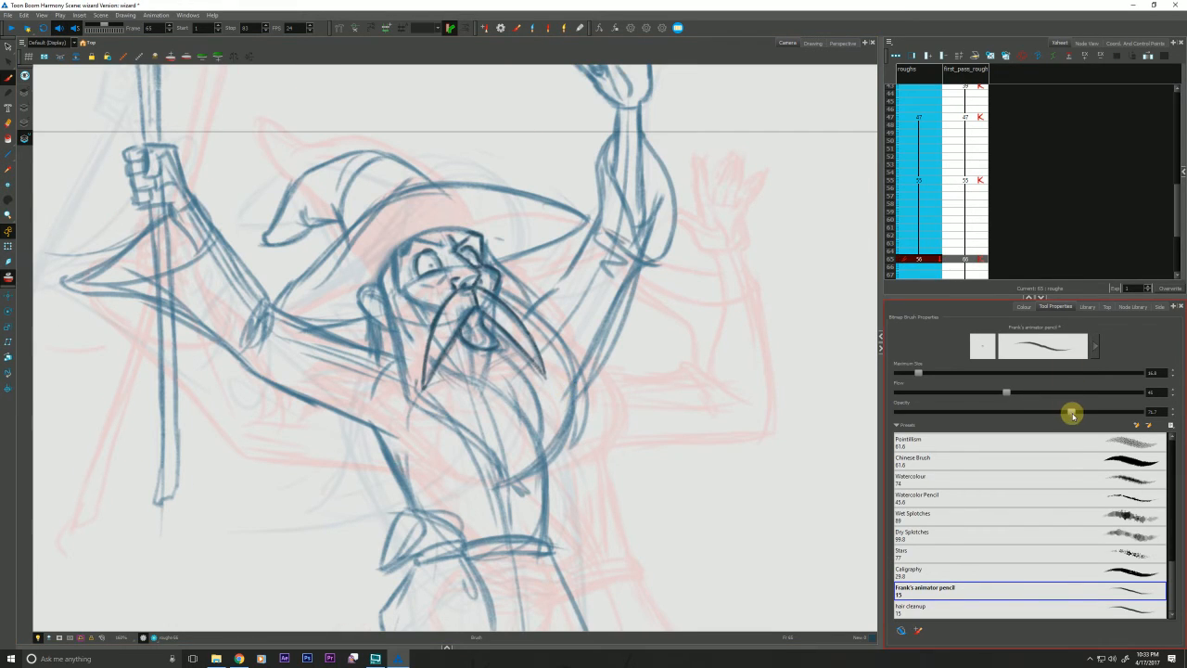
pyautogui.moveTo(913, 373); pyautogui.dragTo(914, 375)
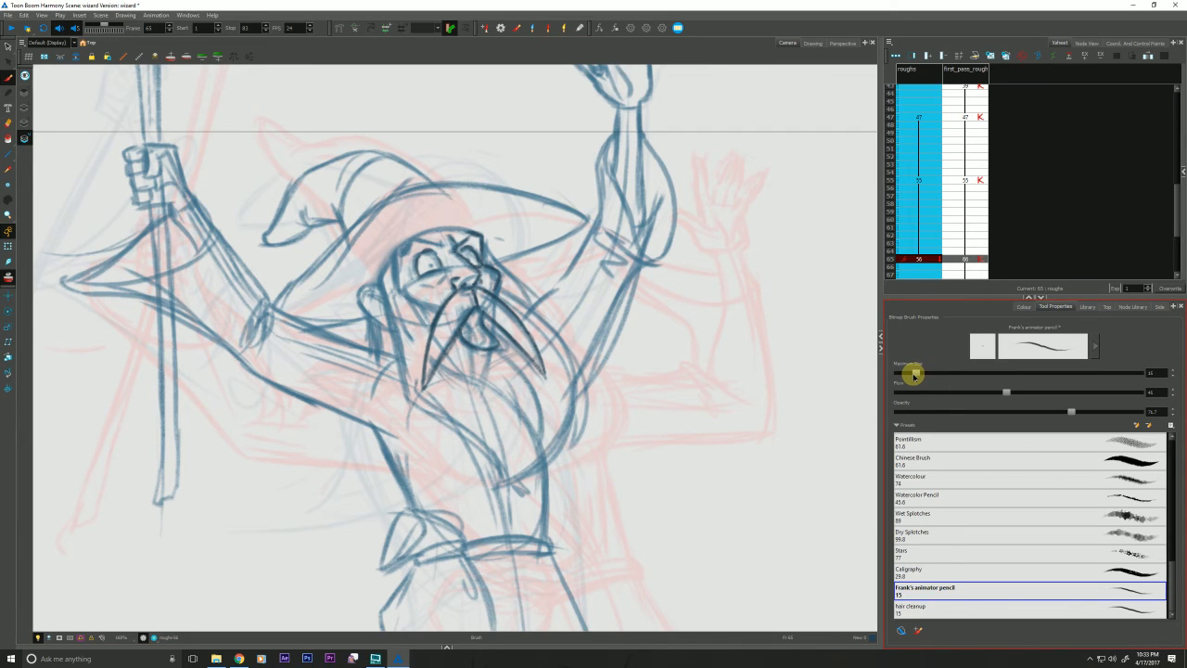
# Refine the pupil and lower lid of the near eye on frame 65, checking it against frame 55
pyautogui.press('f')
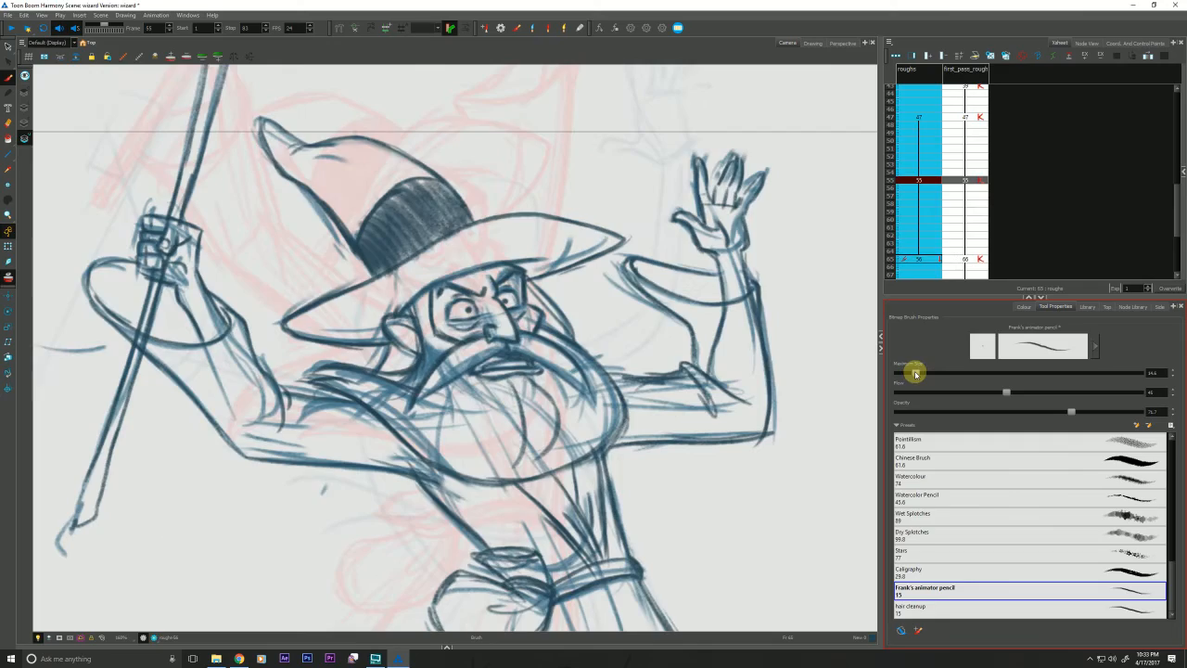
pyautogui.press('g')
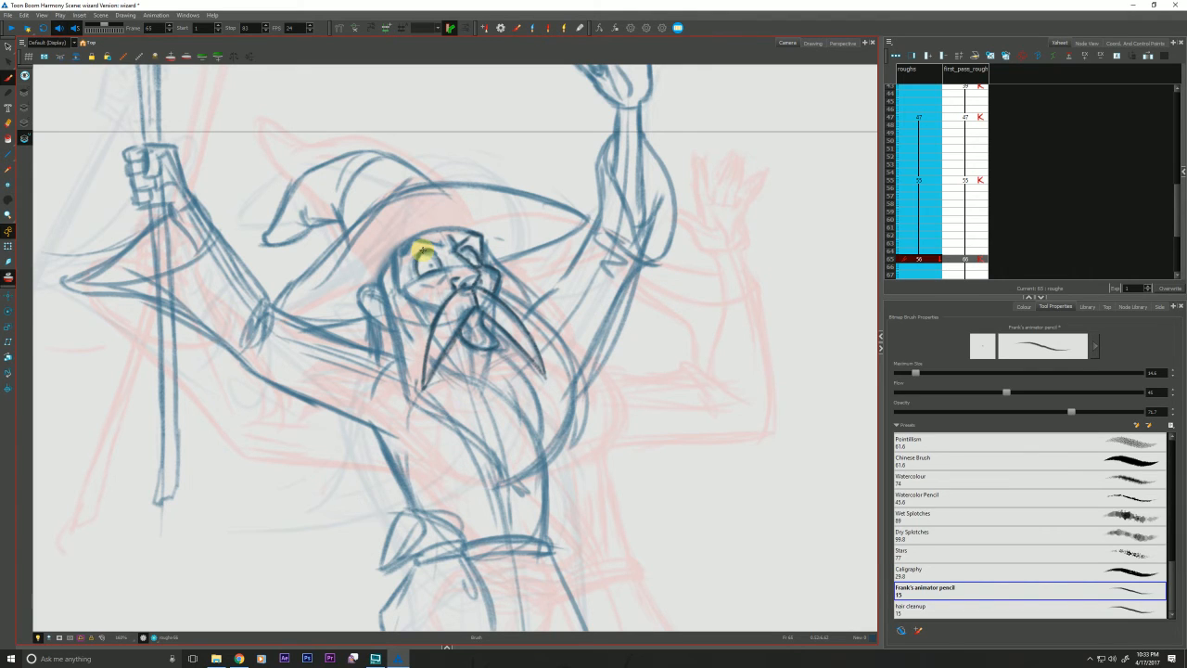
pyautogui.press('.')
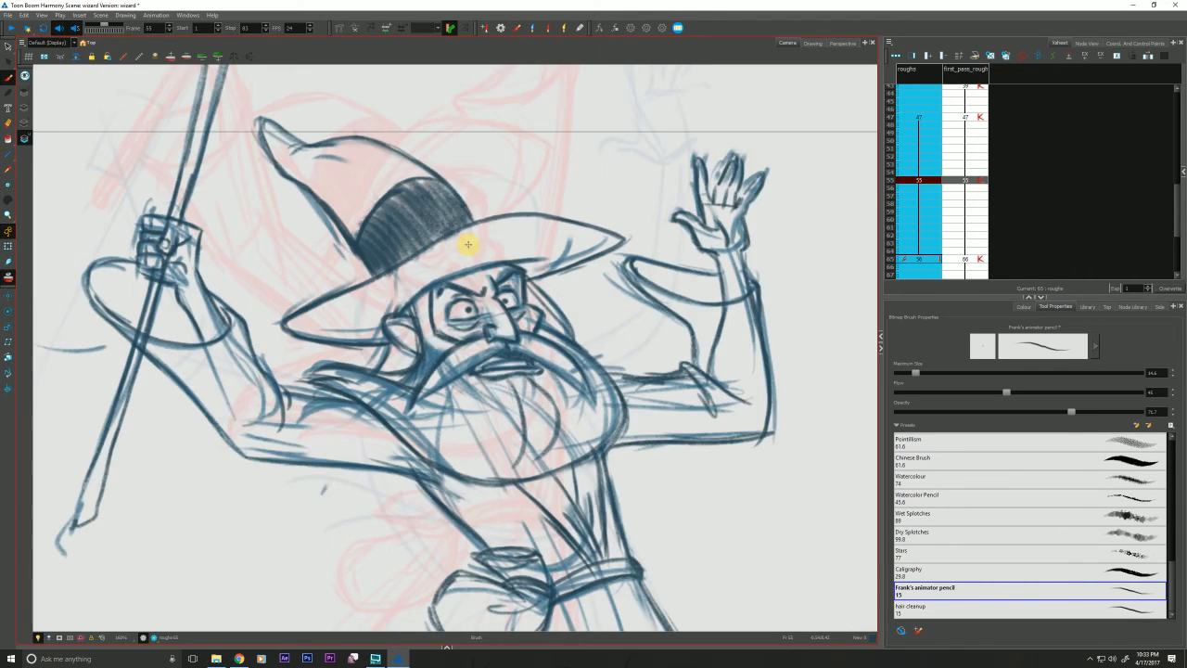
pyautogui.press(',')
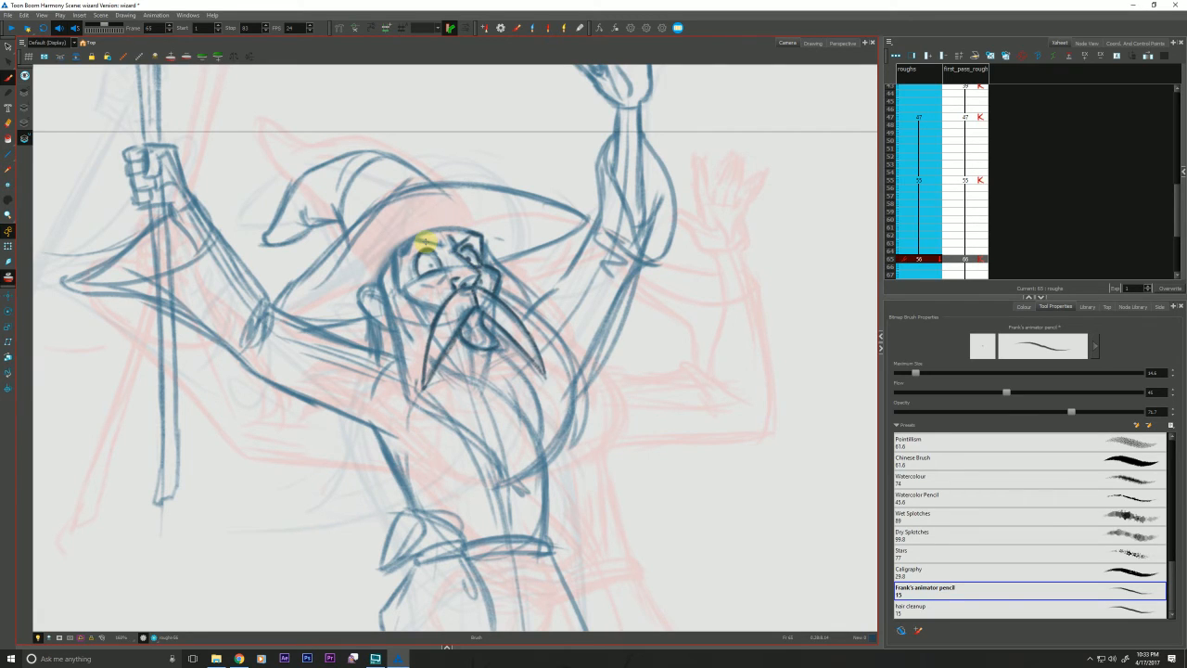
pyautogui.press('.')
pyautogui.press(',')
pyautogui.press('.')
pyautogui.press(',')
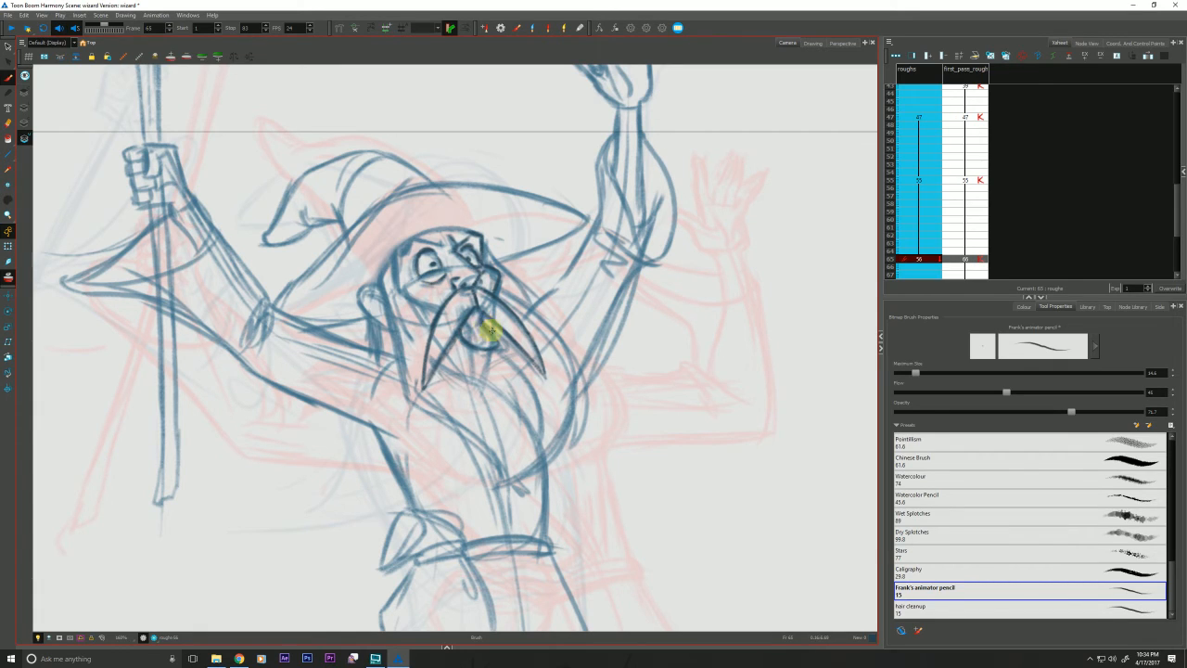
# Draw the lower lip and the inside of the open mouth on frame 65, guided by frame 55
pyautogui.press('f')
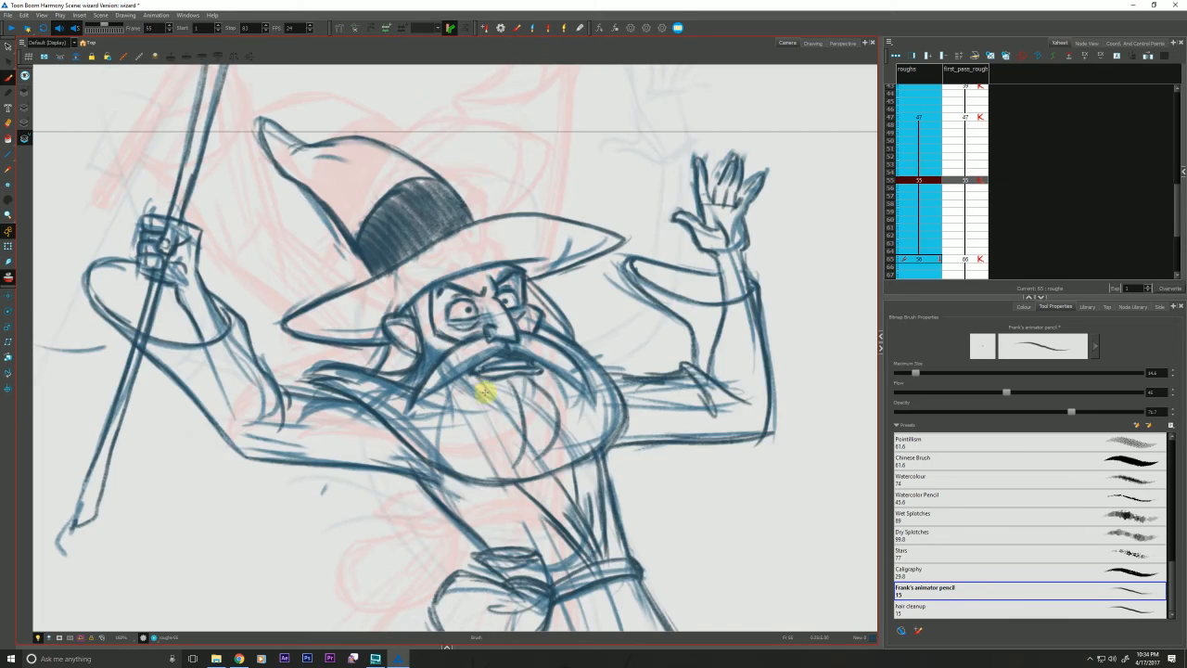
pyautogui.press('g')
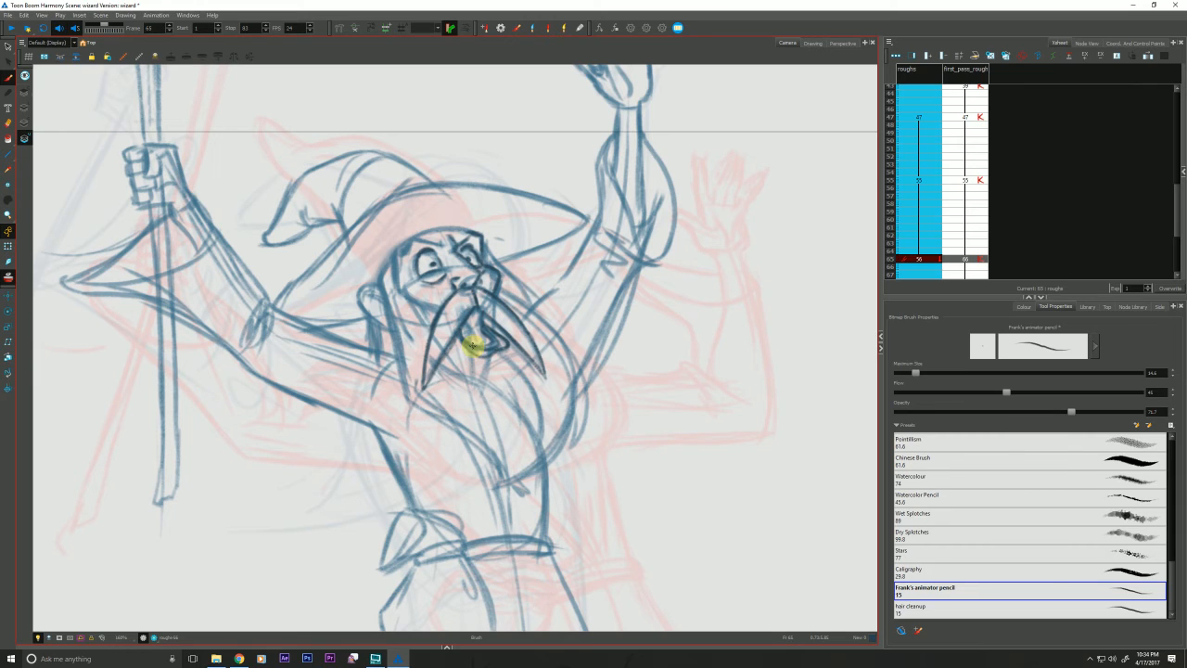
pyautogui.press(',')
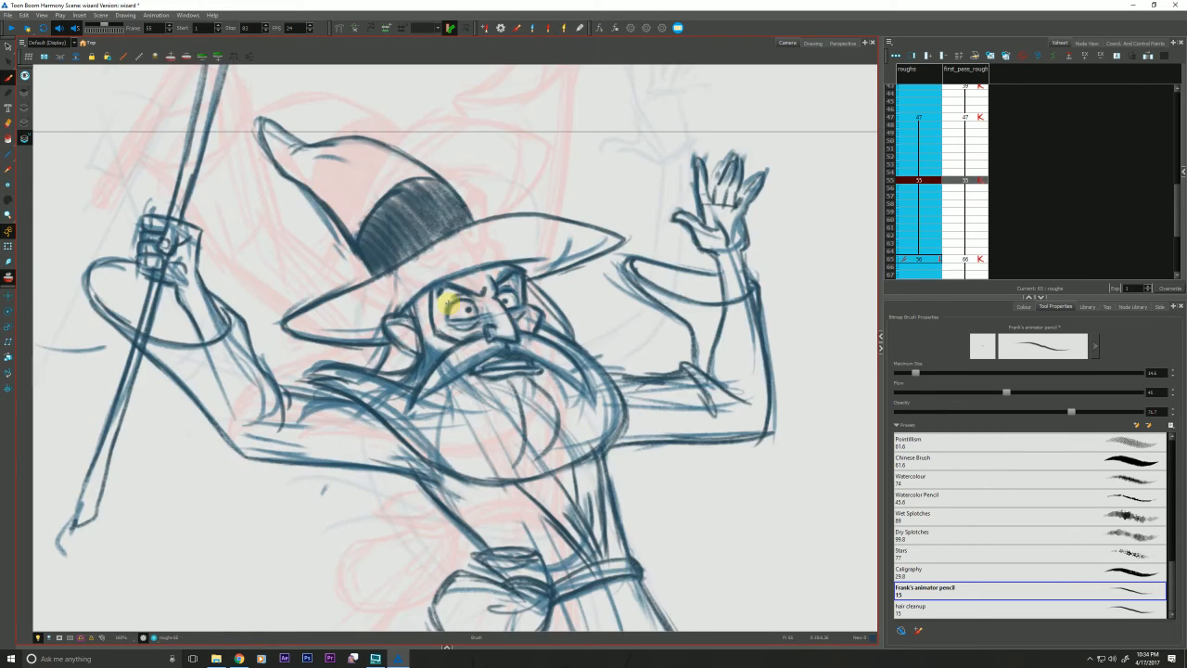
pyautogui.press('.')
pyautogui.press(',')
pyautogui.press('.')
pyautogui.press(',')
pyautogui.press('.')
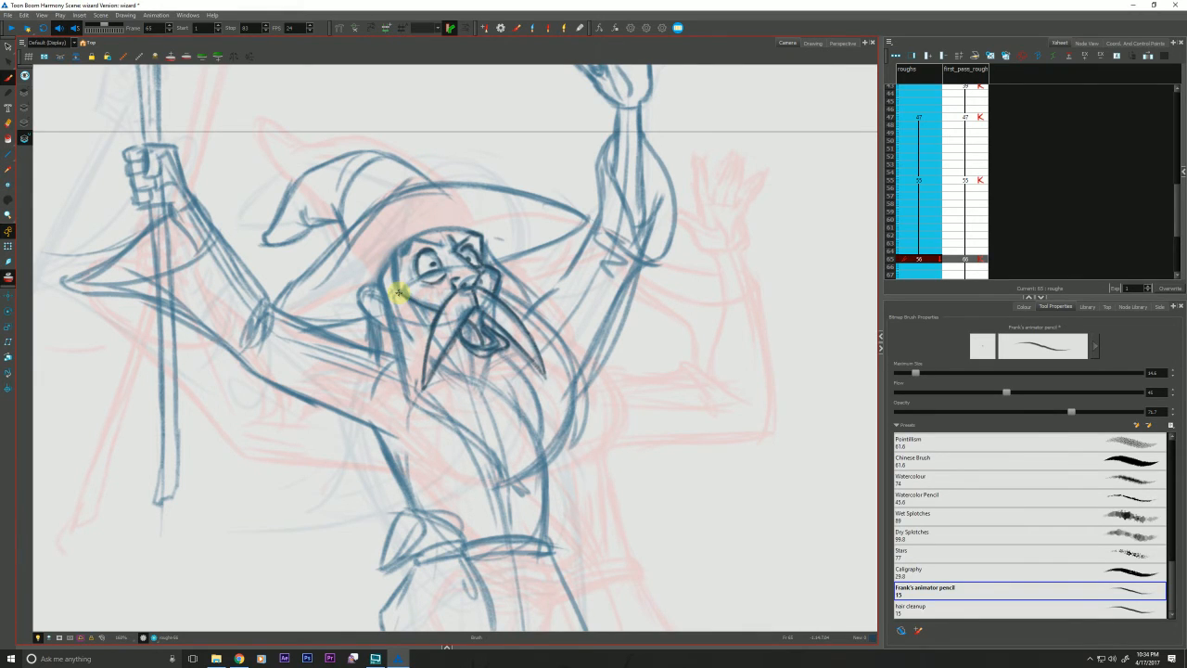
# Darken the near brow and forehead edge under the hat brim on frame 65, repeatedly comparing with frame 55
pyautogui.press(',')
pyautogui.press('.')
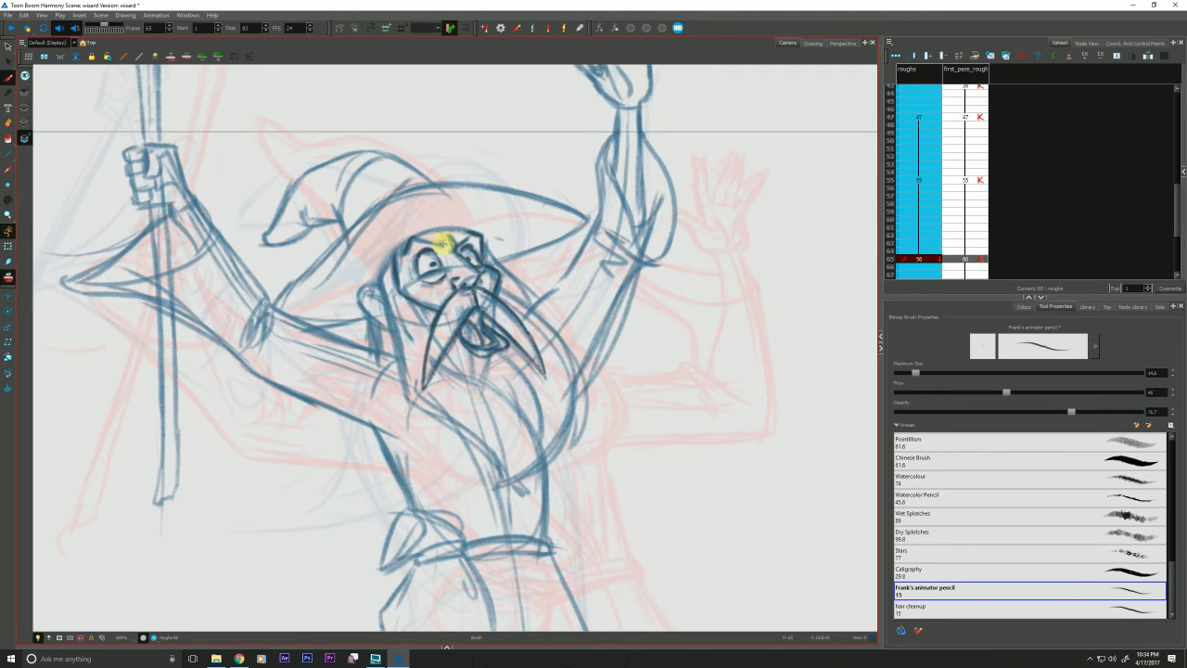
pyautogui.press(',')
pyautogui.press('.')
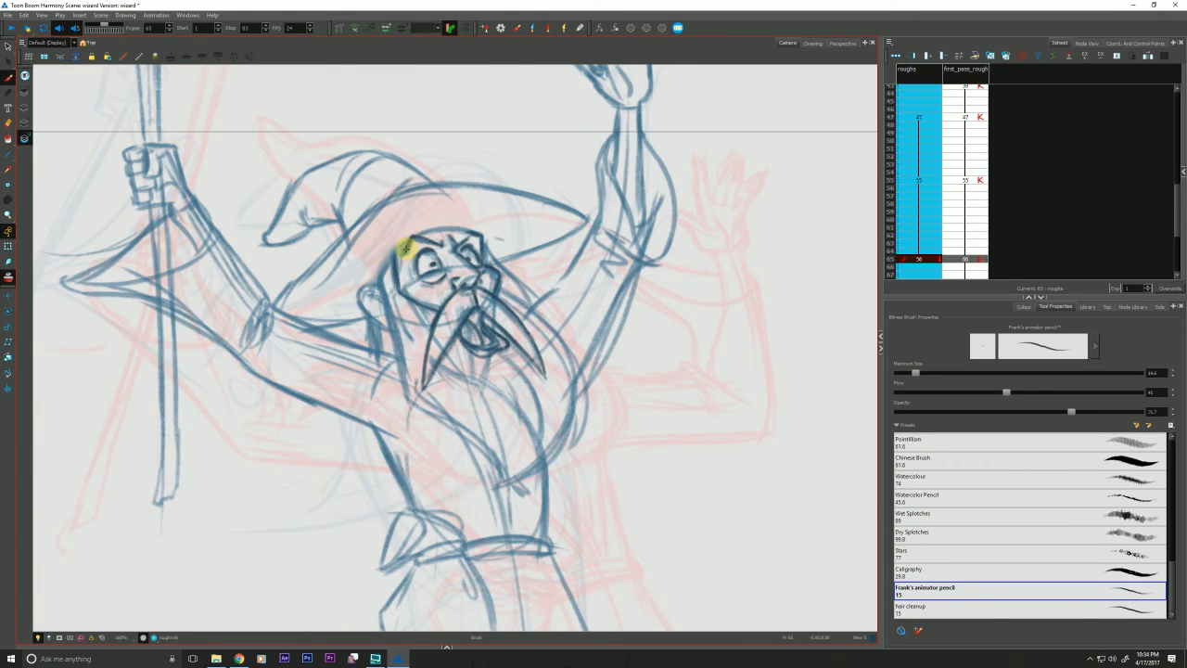
pyautogui.press(',')
pyautogui.press('.')
pyautogui.press(',')
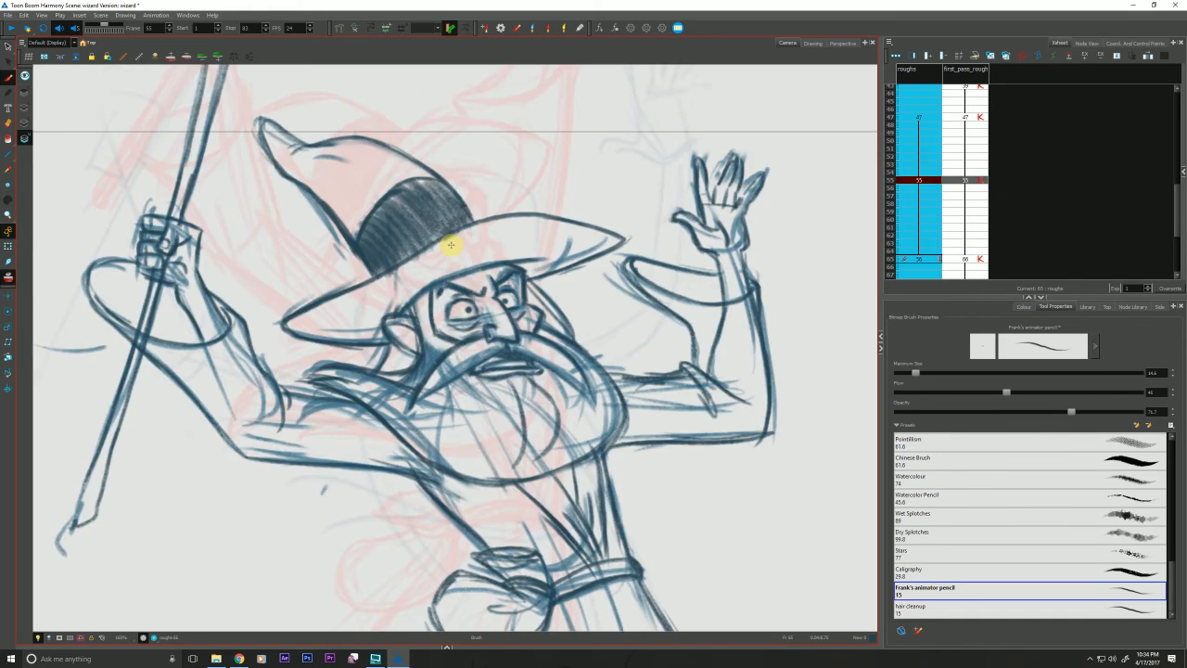
pyautogui.press('.')
pyautogui.press(',')
pyautogui.press('.')
pyautogui.press(',')
pyautogui.press('.')
pyautogui.press(',')
pyautogui.press('.')
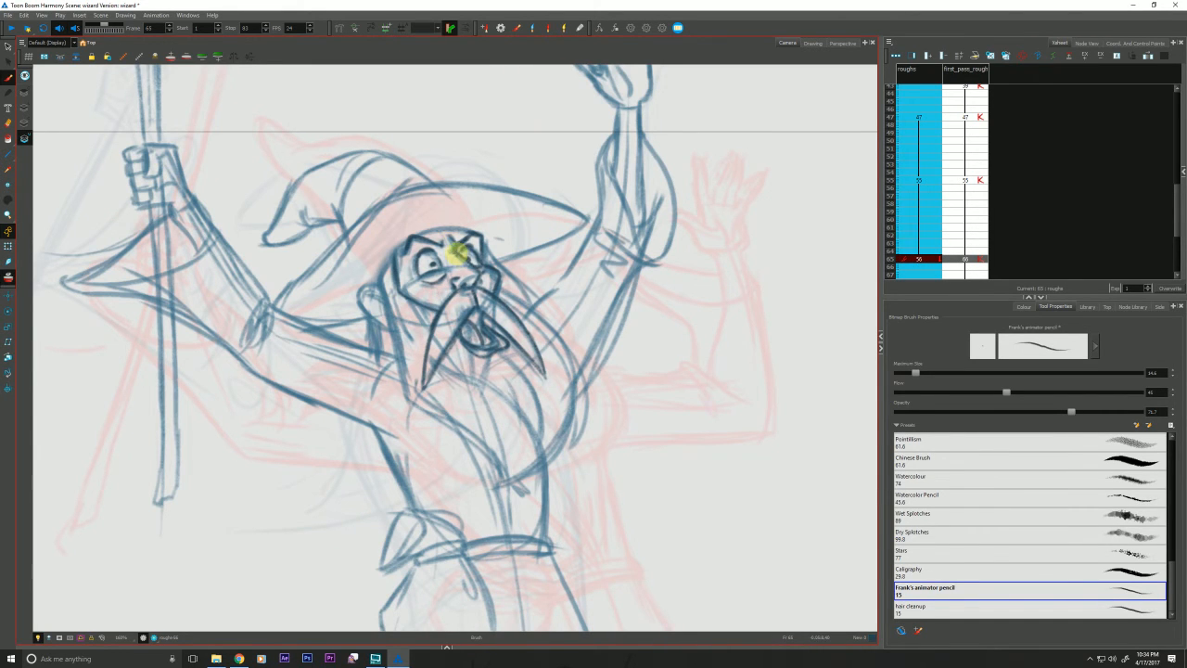
# Compare the placement of the brows and eyes on frame 65 with the face on frame 55
pyautogui.press(',')
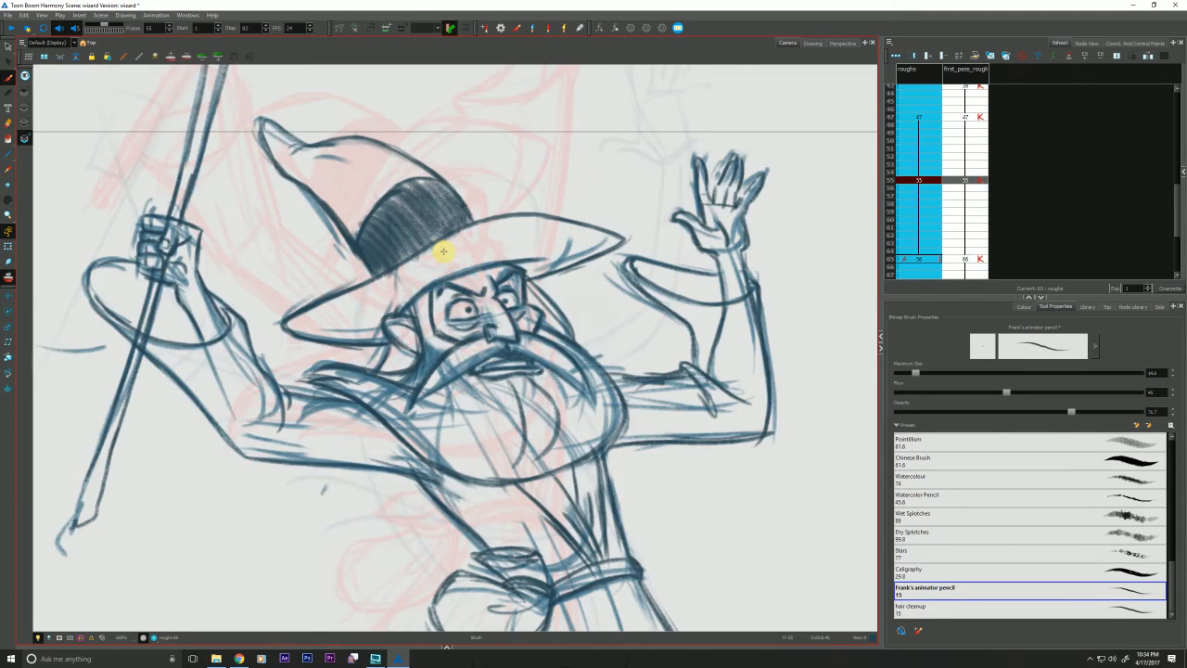
pyautogui.press('.')
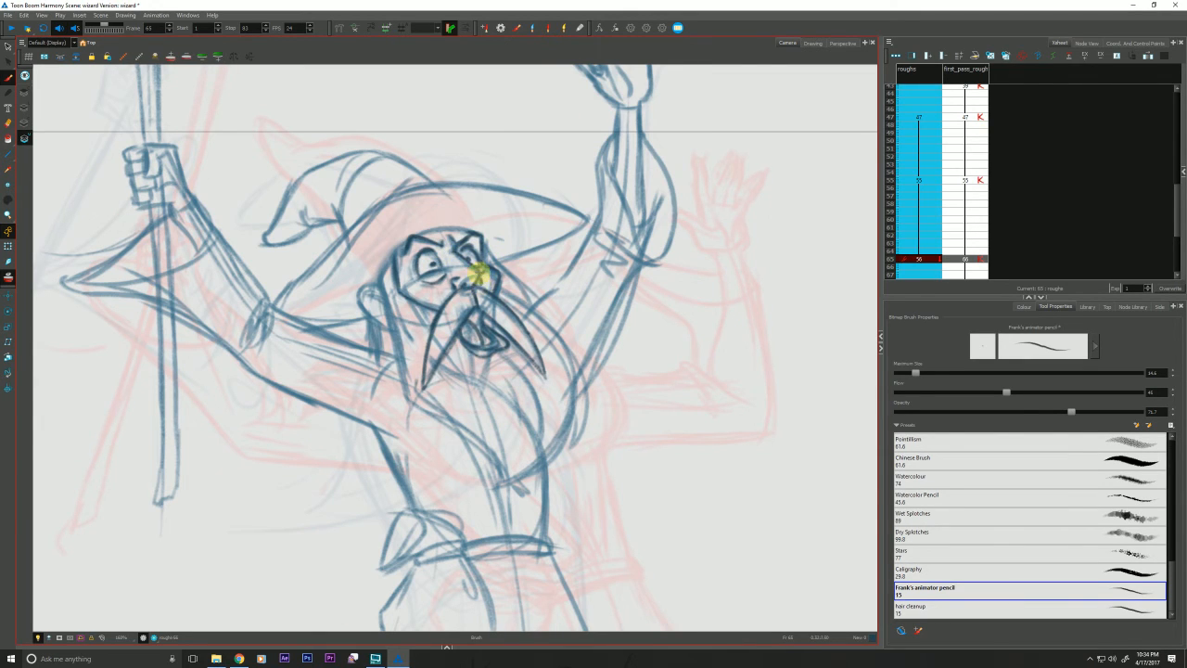
pyautogui.press(',')
pyautogui.press('.')
pyautogui.press(',')
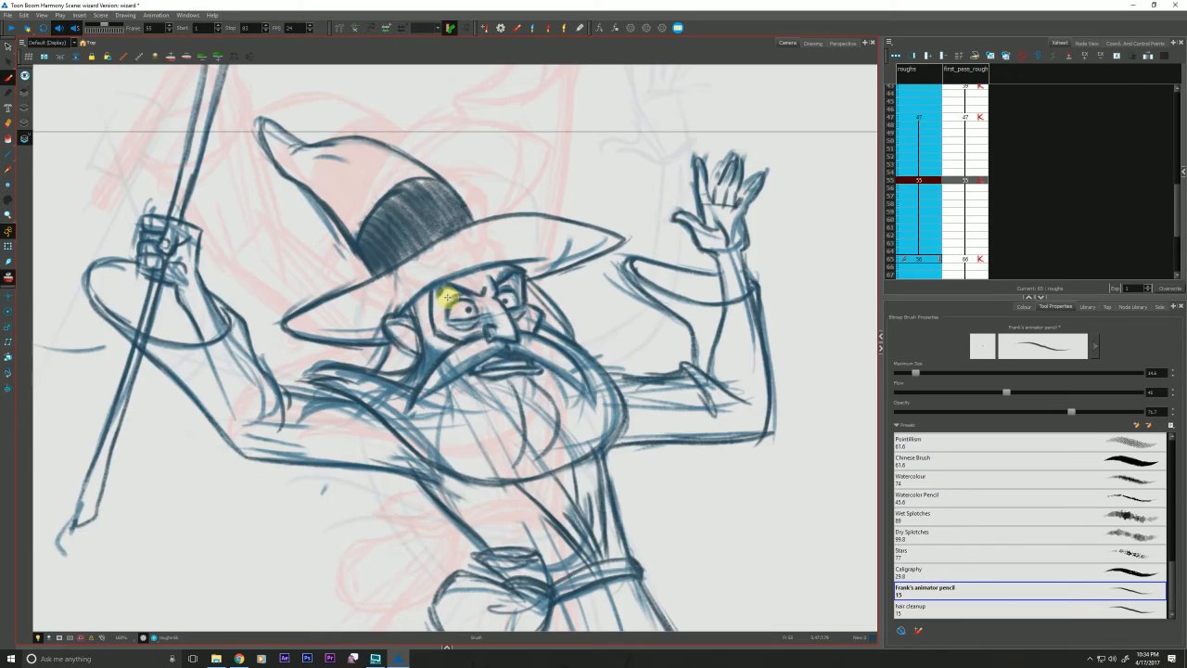
pyautogui.press('.')
pyautogui.press(',')
pyautogui.press('.')
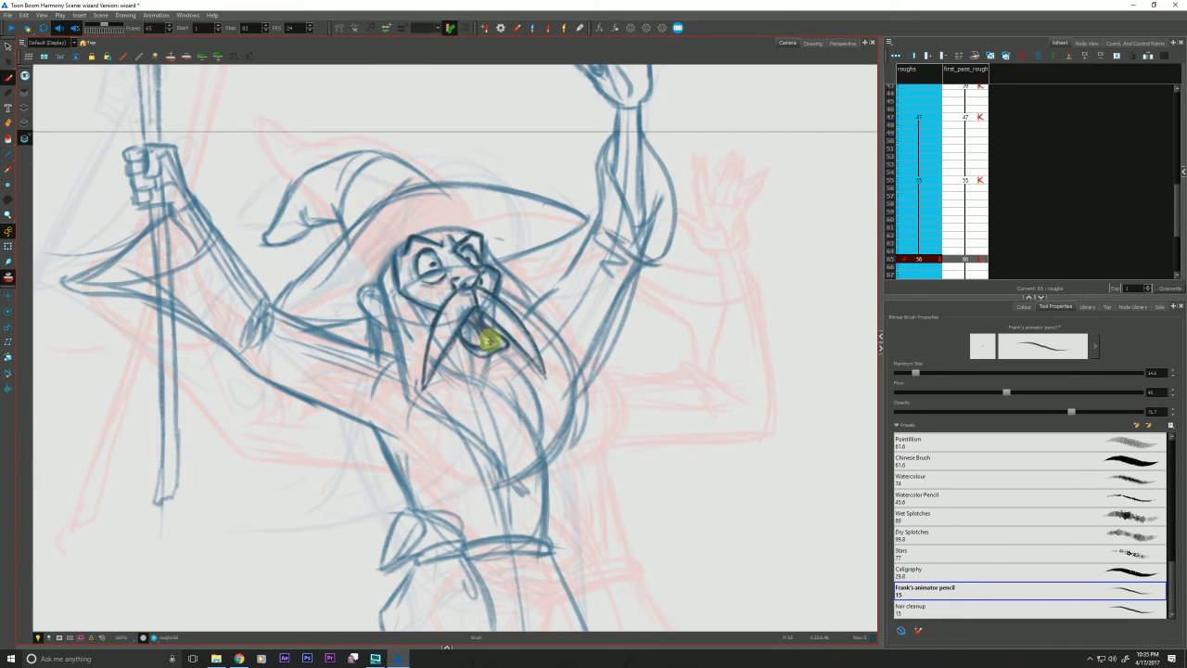
# Shade the inside of the open mouth on frame 65 and check the mouth against frame 55
pyautogui.moveTo(488, 341); pyautogui.dragTo(477, 328)
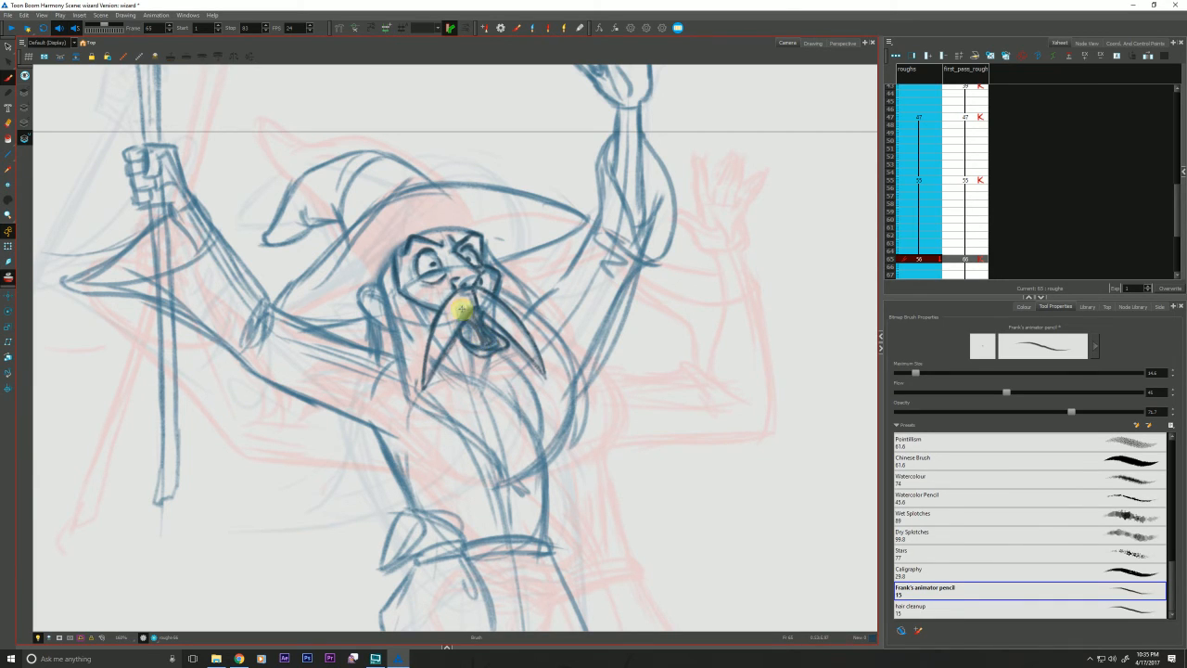
pyautogui.press('f')
pyautogui.press('g')
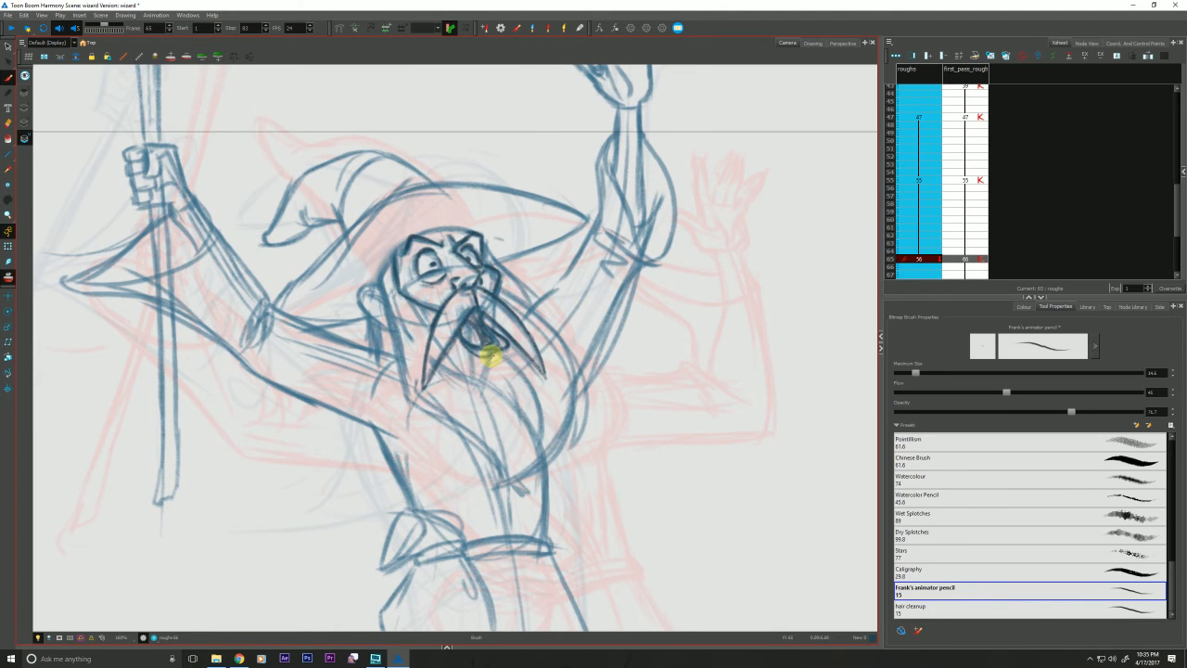
pyautogui.press('f')
pyautogui.press('g')
pyautogui.press('f')
pyautogui.press('g')
pyautogui.press('f')
pyautogui.press('g')
# Sketch short beard strands below the mouth on frame 65, comparing the head with frame 55
pyautogui.press('f')
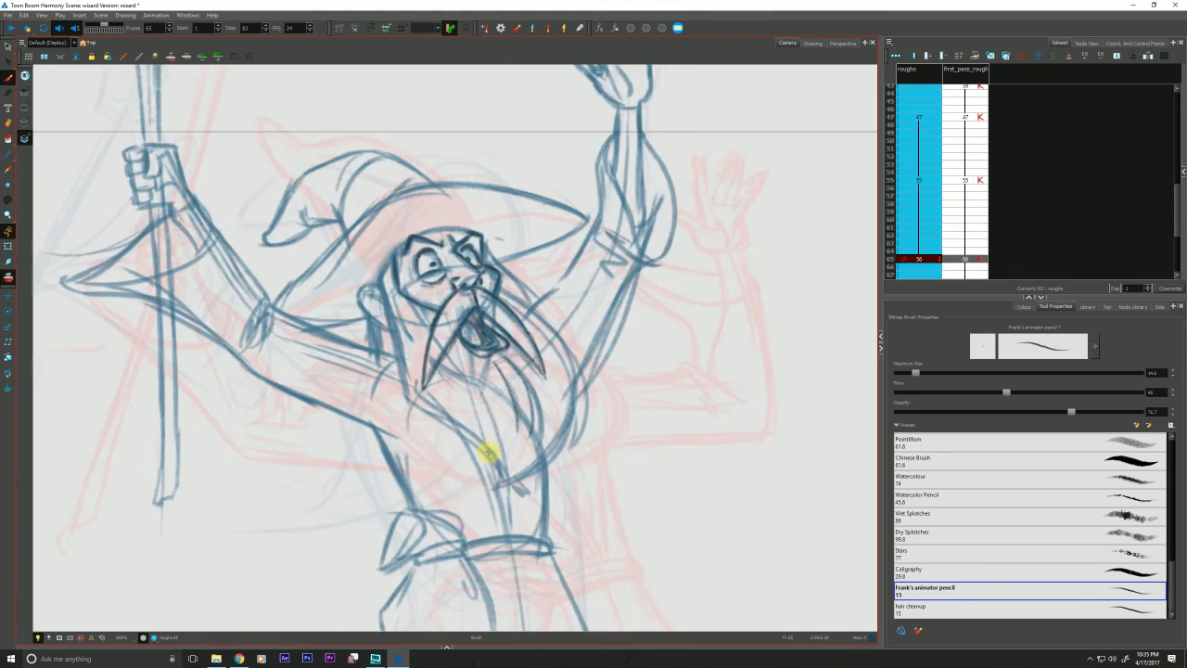
pyautogui.press('g')
pyautogui.press('f')
pyautogui.press('g')
pyautogui.press('f')
pyautogui.press('g')
pyautogui.press('f')
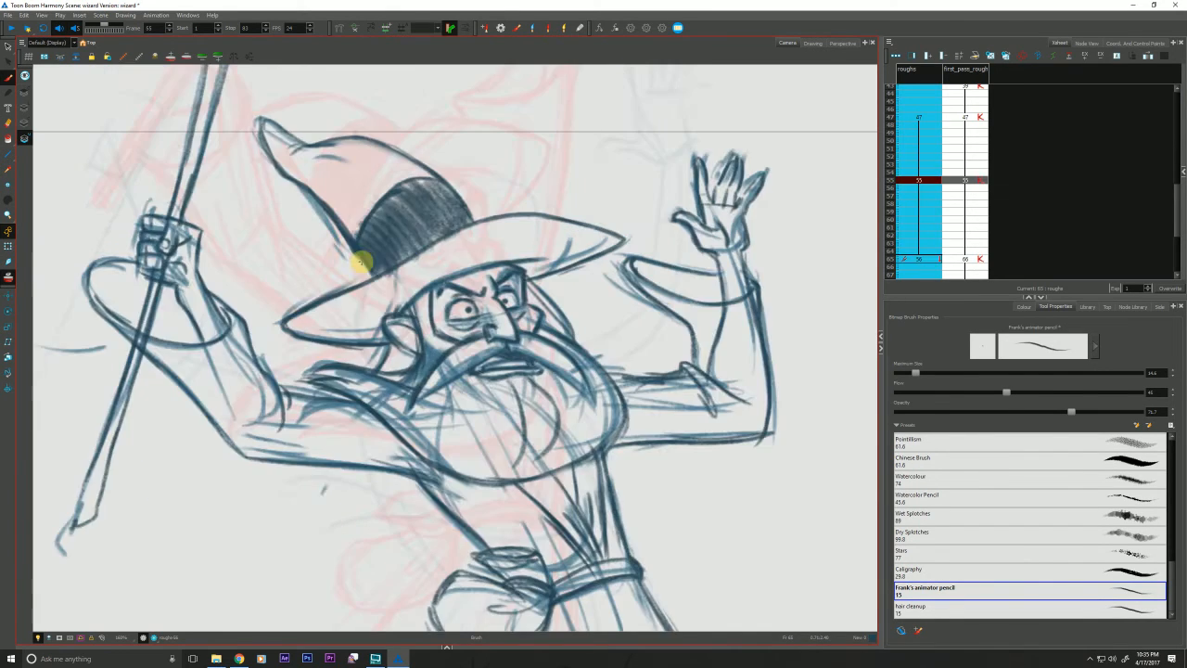
pyautogui.press('g')
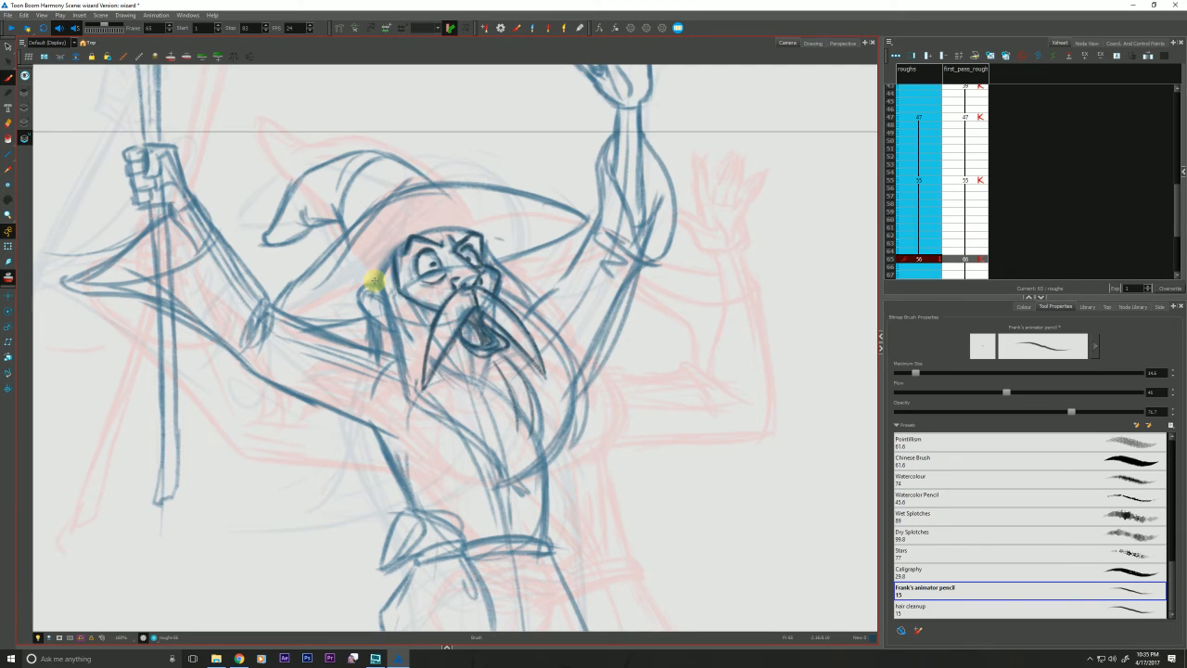
# Raise the pencil's maximum size and opacity slightly, and darken the near edge of the beard down to its tip
pyautogui.moveTo(915, 373); pyautogui.dragTo(921, 373)
pyautogui.moveTo(1071, 411); pyautogui.dragTo(1077, 414)
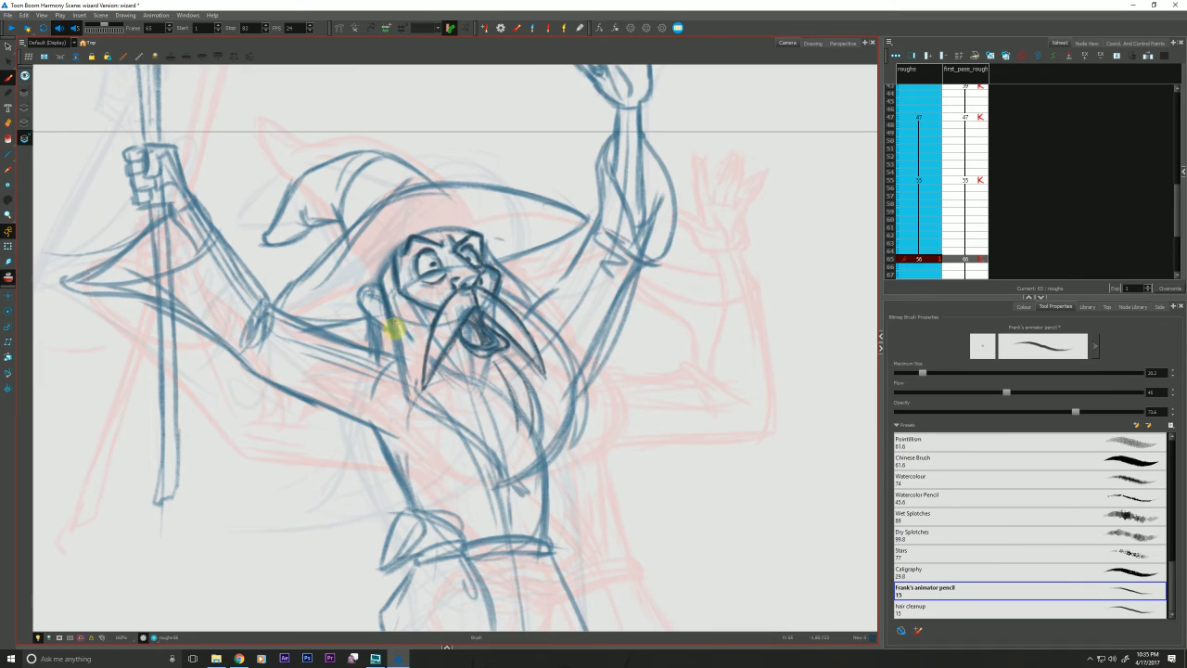
pyautogui.moveTo(389, 340)
pyautogui.mouseDown()
pyautogui.moveTo(423, 420)
pyautogui.moveTo(409, 391)
pyautogui.moveTo(498, 490)
pyautogui.mouseUp()
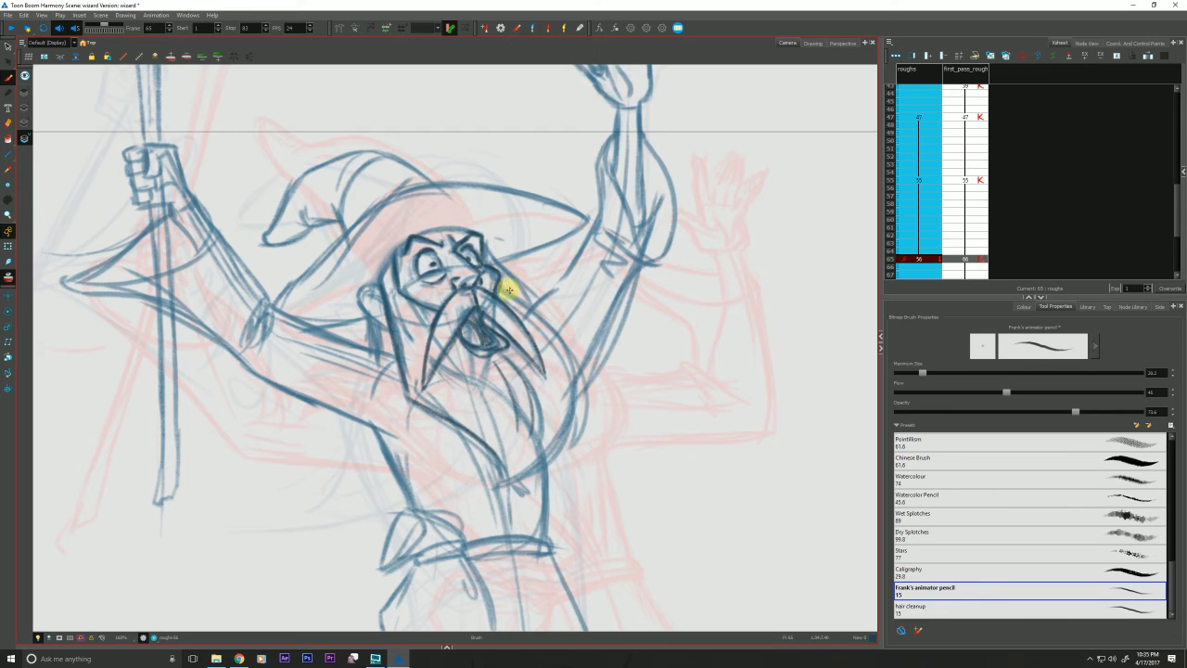
# Draw the far outer edge of the beard, curving from the cheek to the tip, with extra strokes along it
pyautogui.moveTo(572, 344); pyautogui.dragTo(553, 336)
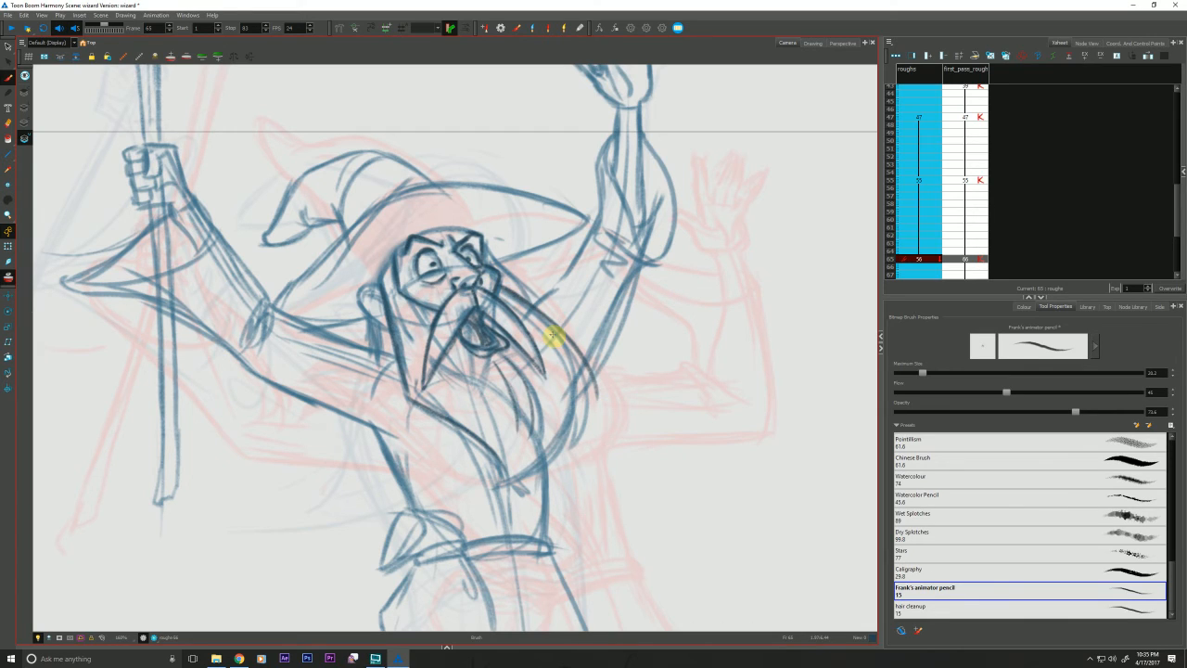
pyautogui.moveTo(553, 336); pyautogui.dragTo(487, 486)
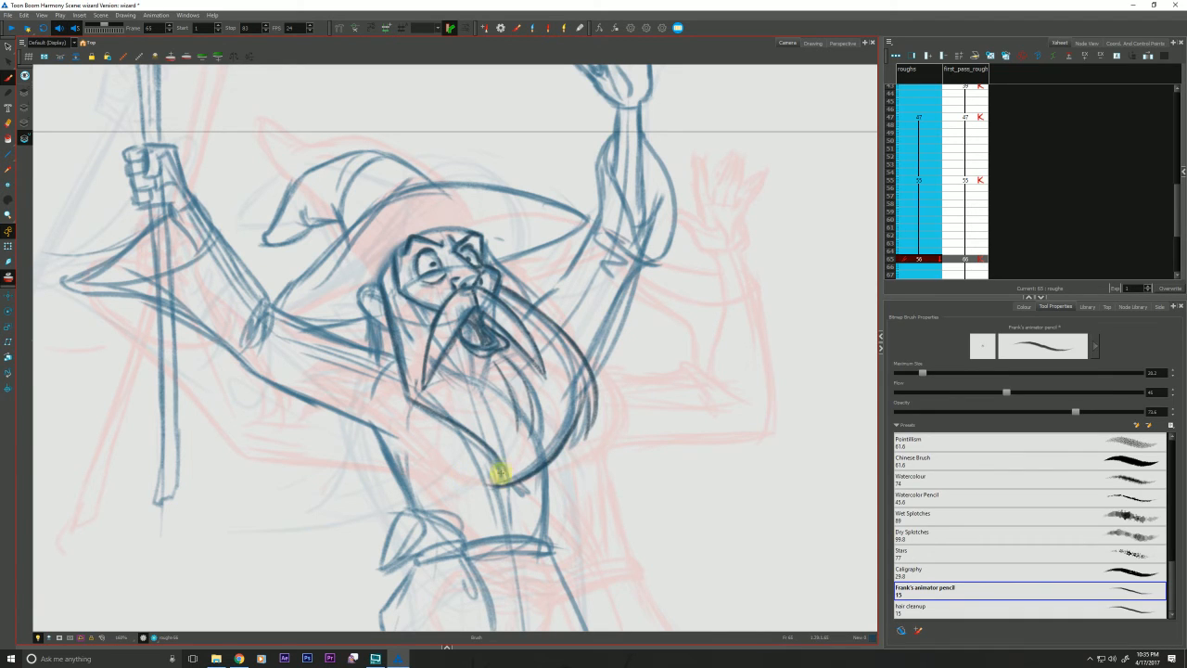
pyautogui.moveTo(588, 437)
pyautogui.mouseDown()
pyautogui.moveTo(570, 356)
pyautogui.moveTo(548, 452)
pyautogui.mouseUp()
pyautogui.moveTo(572, 371); pyautogui.dragTo(522, 462)
pyautogui.press('f')
pyautogui.press('g')
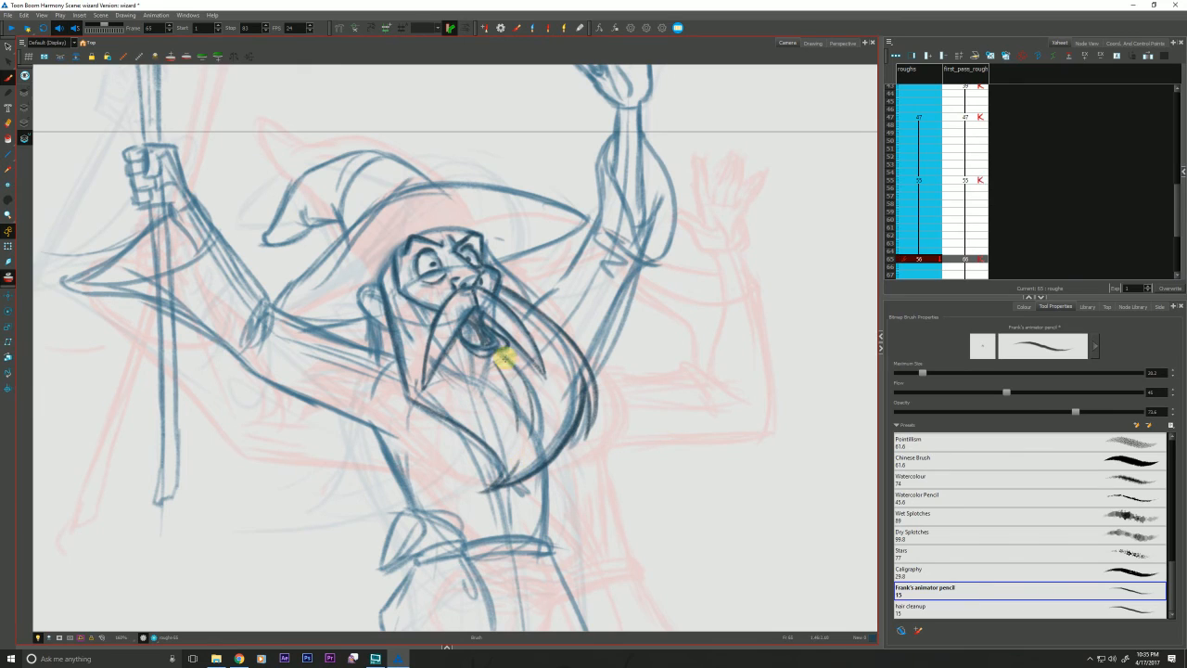
# Draw curved inner strands from below the mouth down through the beard, checking against frame 55
pyautogui.moveTo(503, 357); pyautogui.dragTo(540, 439)
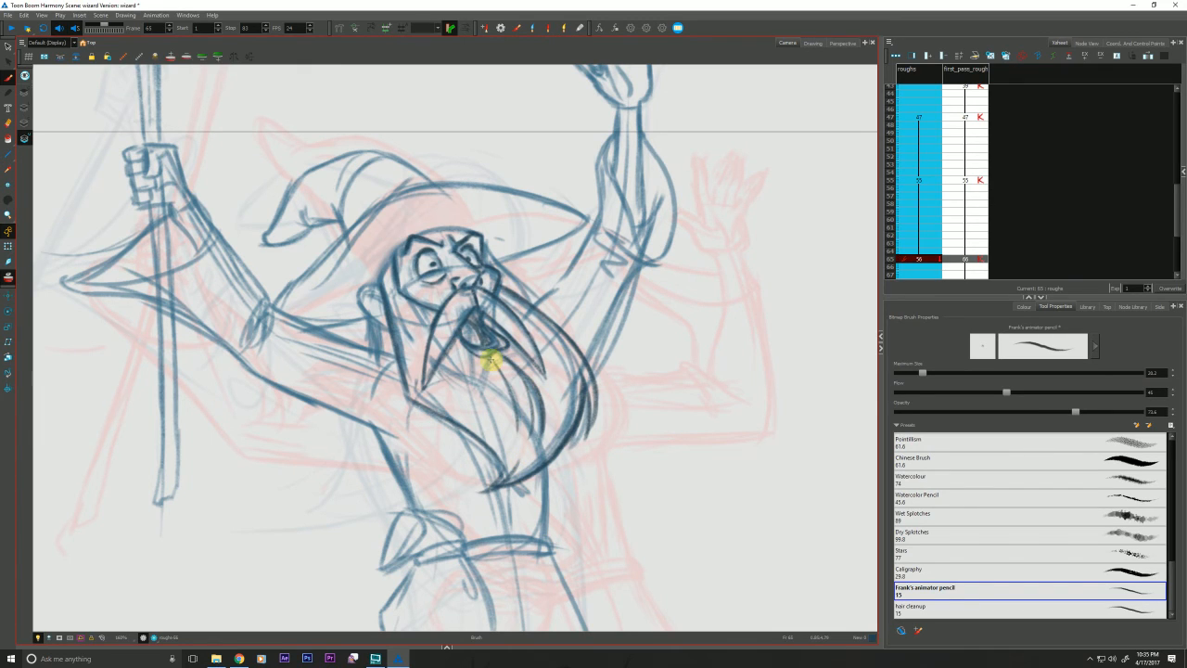
pyautogui.moveTo(492, 359); pyautogui.dragTo(520, 431)
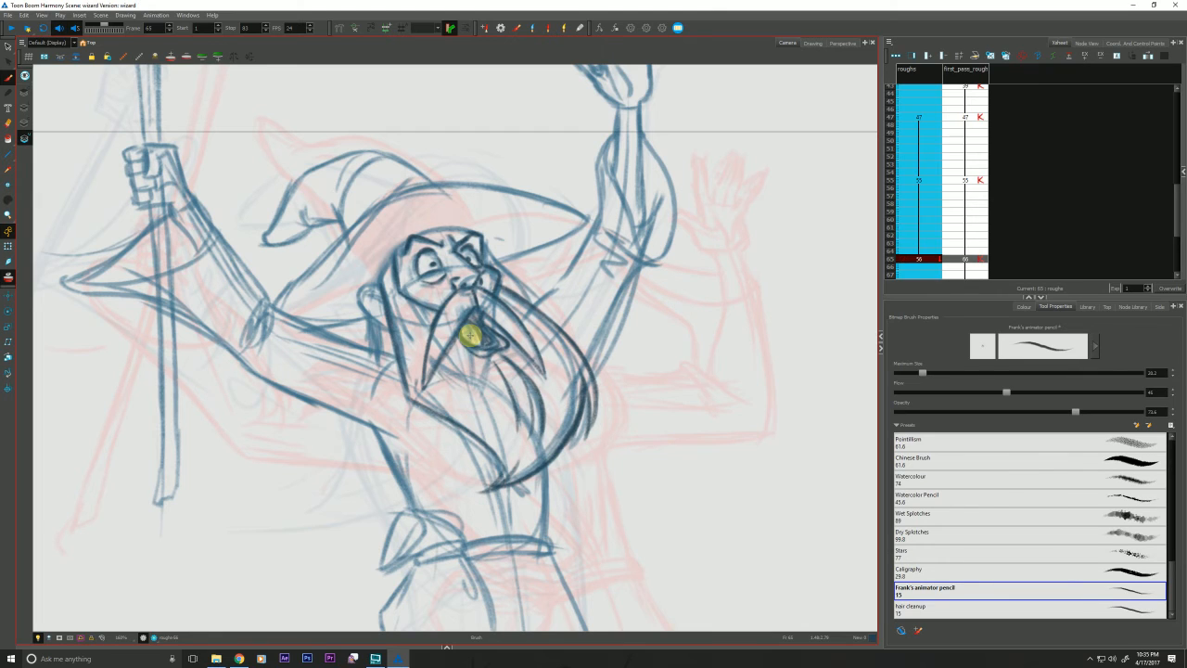
pyautogui.press('f')
pyautogui.press('g')
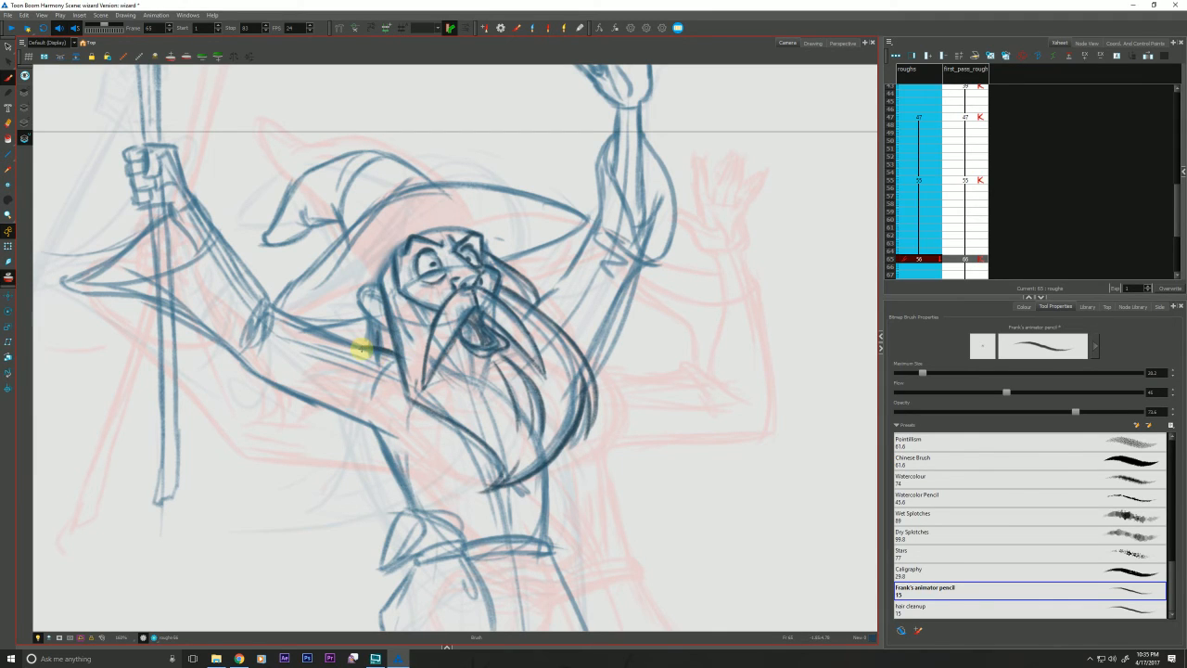
# Darken the upper line of the staff arm from elbow to beard, and add the far shoulder line beside the hair
pyautogui.moveTo(276, 318); pyautogui.dragTo(378, 356)
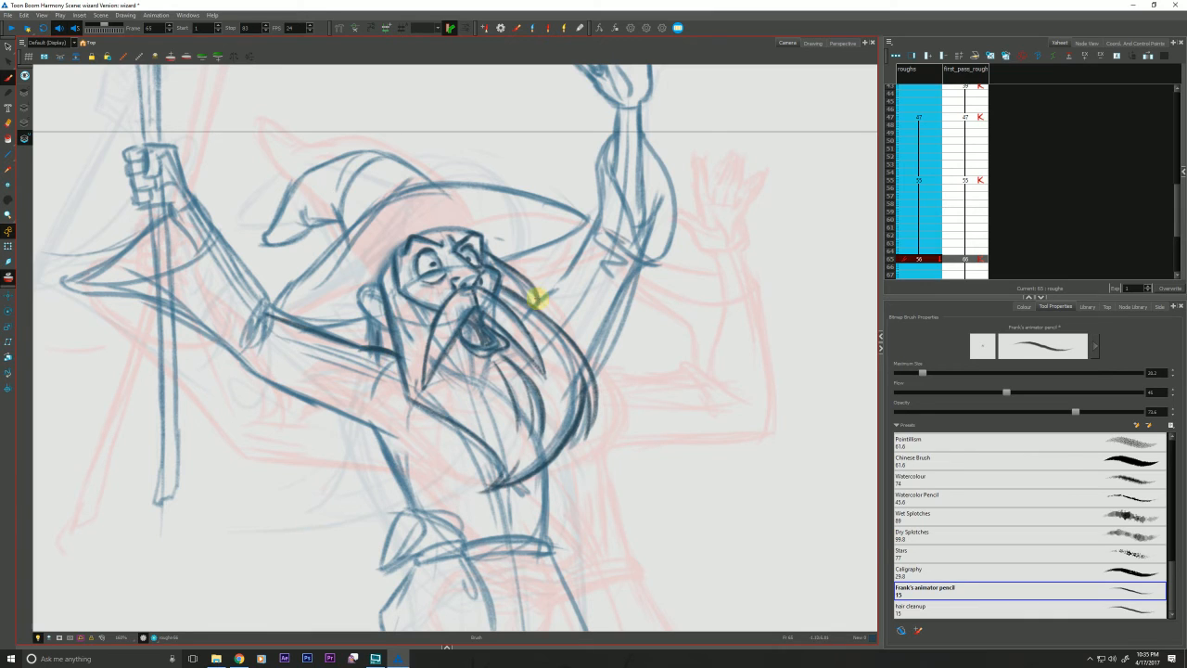
pyautogui.moveTo(559, 288); pyautogui.dragTo(536, 309)
pyautogui.press('f')
pyautogui.press('g')
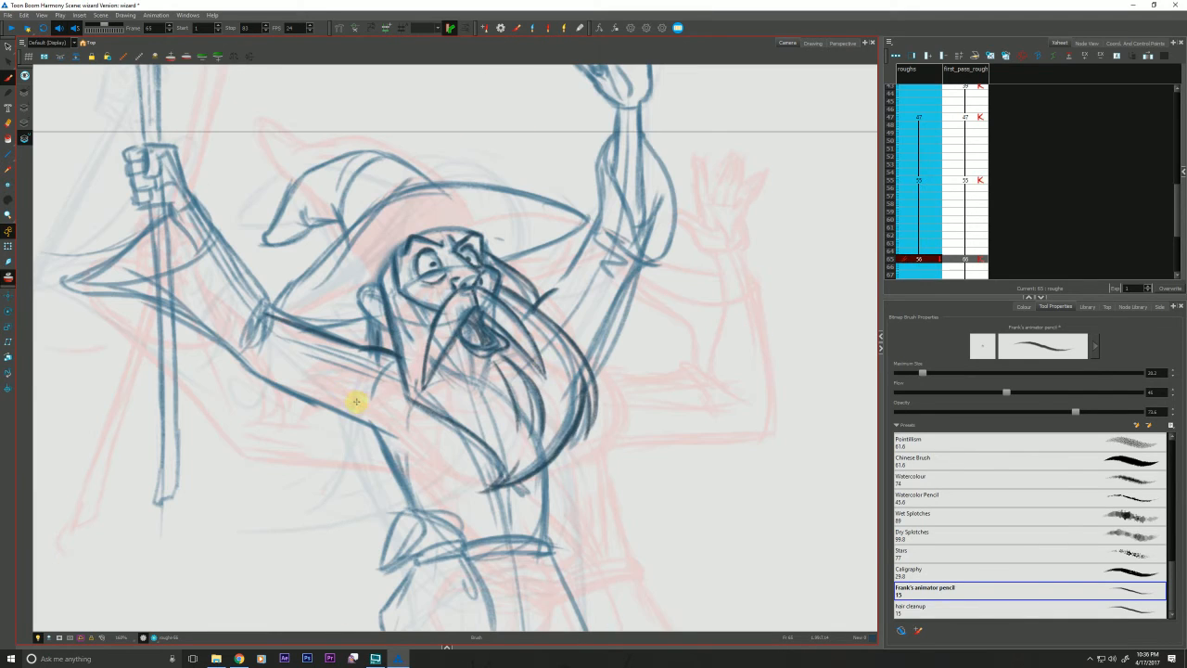
# Darken the underside of the staff arm's upper sleeve and the elbow crease on frame 65, guided by frame 55
pyautogui.moveTo(396, 438); pyautogui.dragTo(243, 367)
pyautogui.press('f')
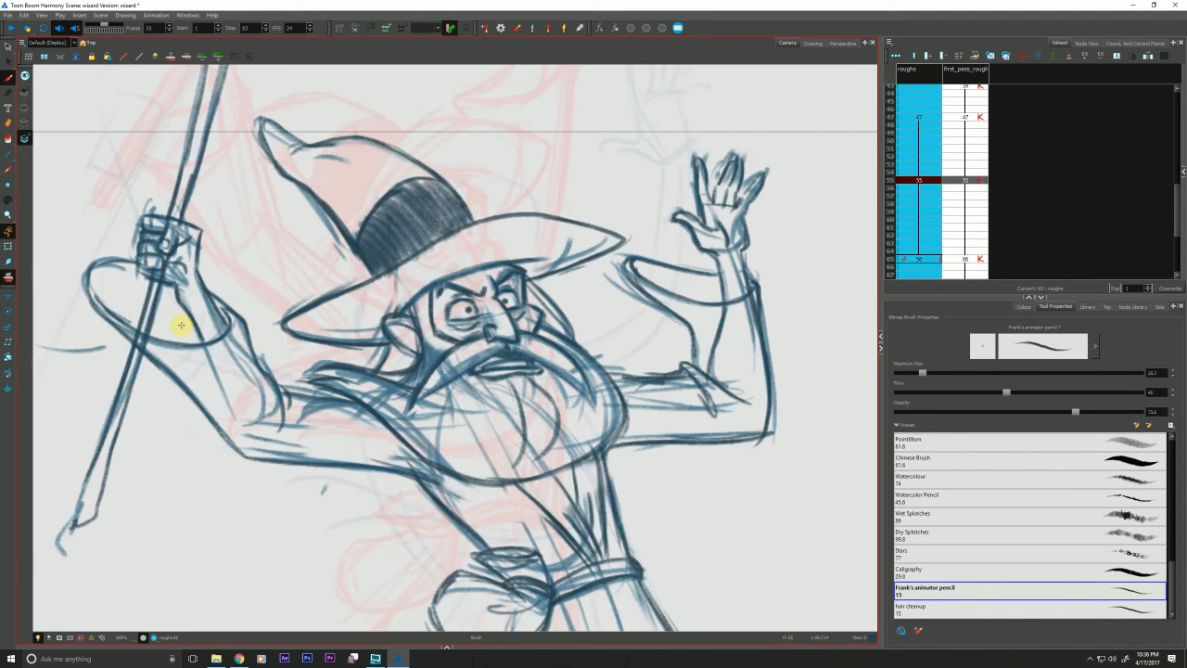
pyautogui.press('g')
pyautogui.moveTo(263, 313); pyautogui.dragTo(246, 332)
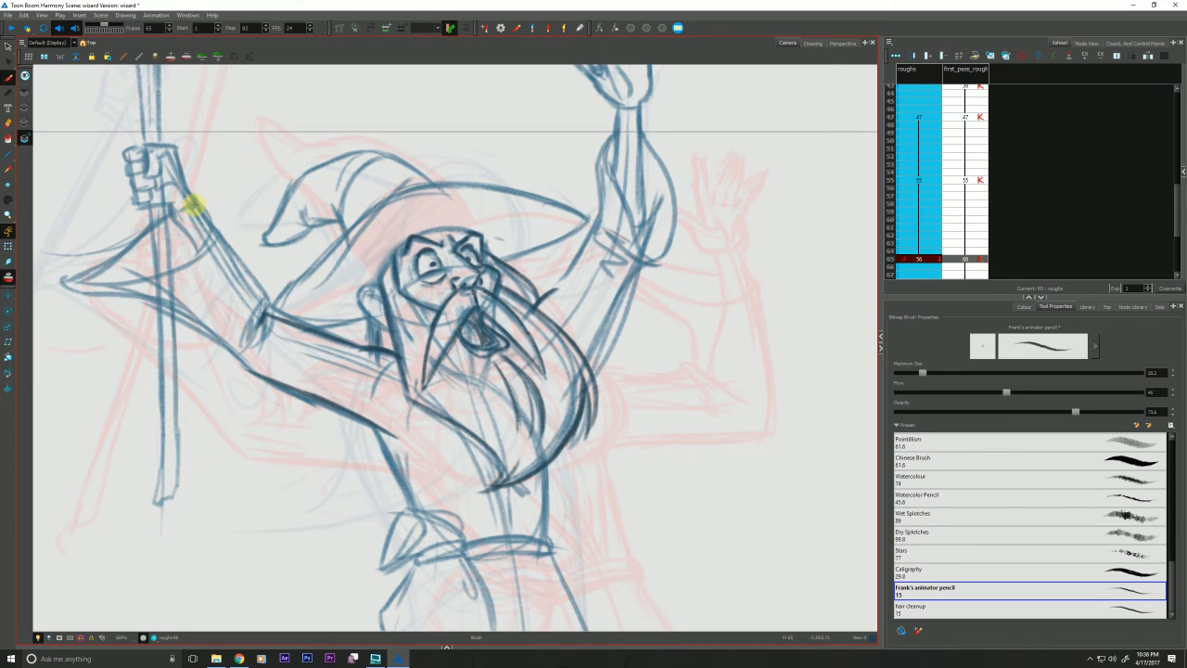
pyautogui.press('space')
pyautogui.moveTo(166, 319); pyautogui.dragTo(226, 392)
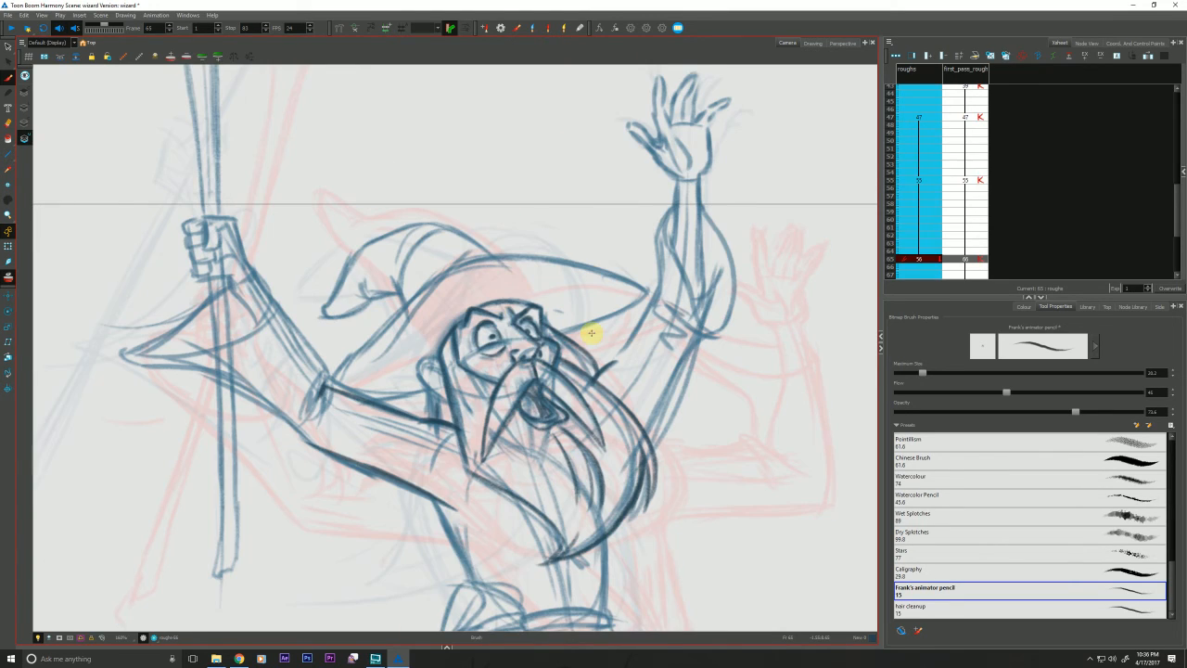
# Draw the wizard's ear beside the hair on frame 65, checking its placement against frame 55
pyautogui.press('f')
pyautogui.press('g')
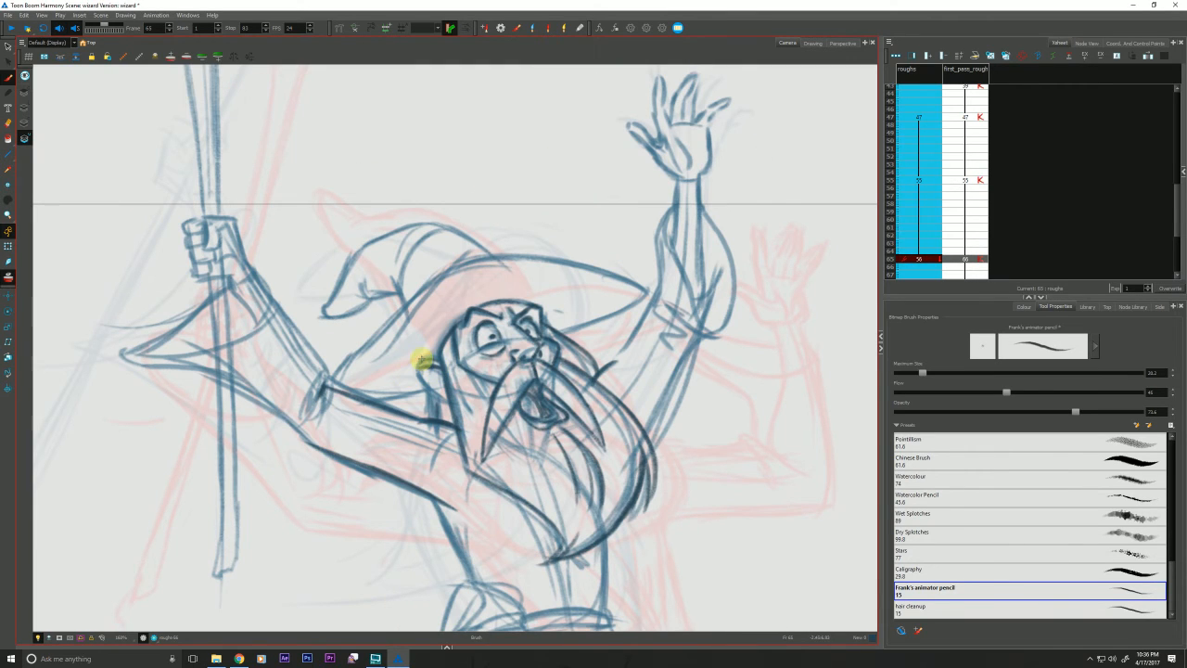
pyautogui.press('f')
pyautogui.press('g')
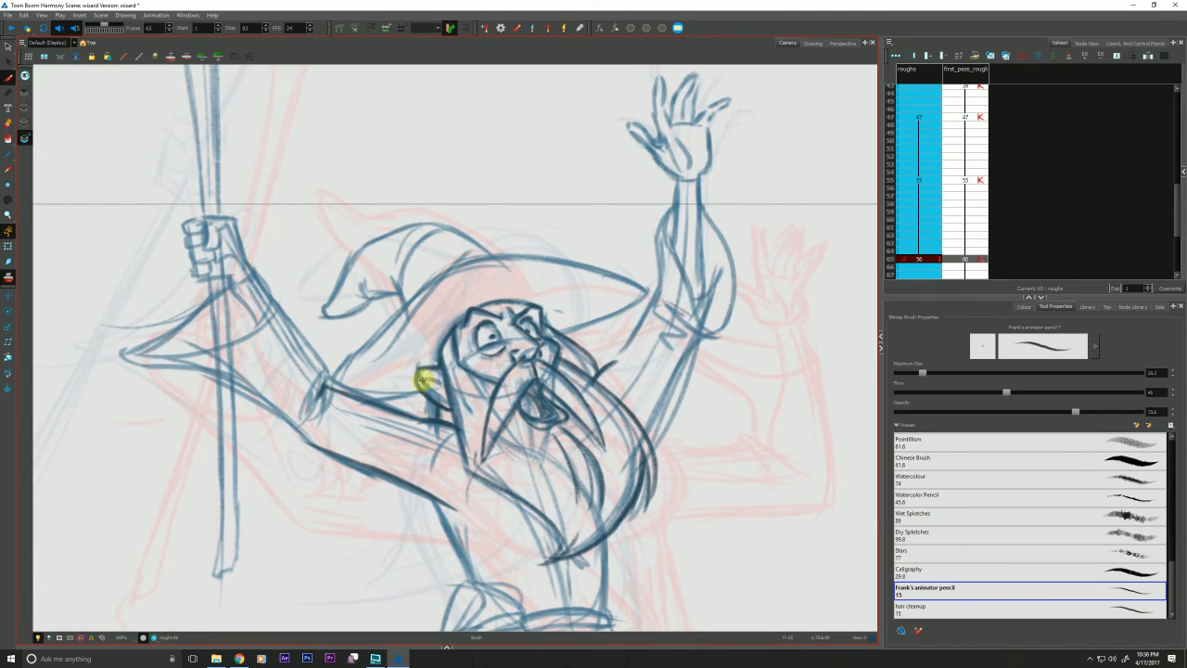
pyautogui.moveTo(422, 379); pyautogui.dragTo(445, 393)
pyautogui.press('f')
pyautogui.press('g')
pyautogui.press('f')
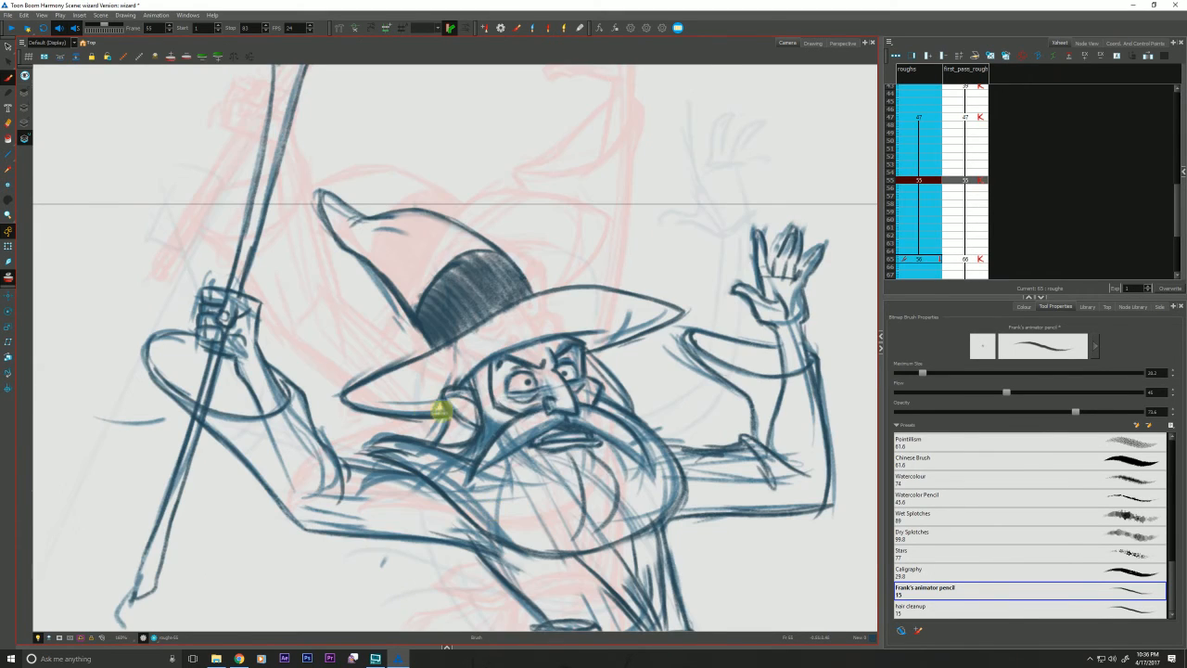
pyautogui.press('g')
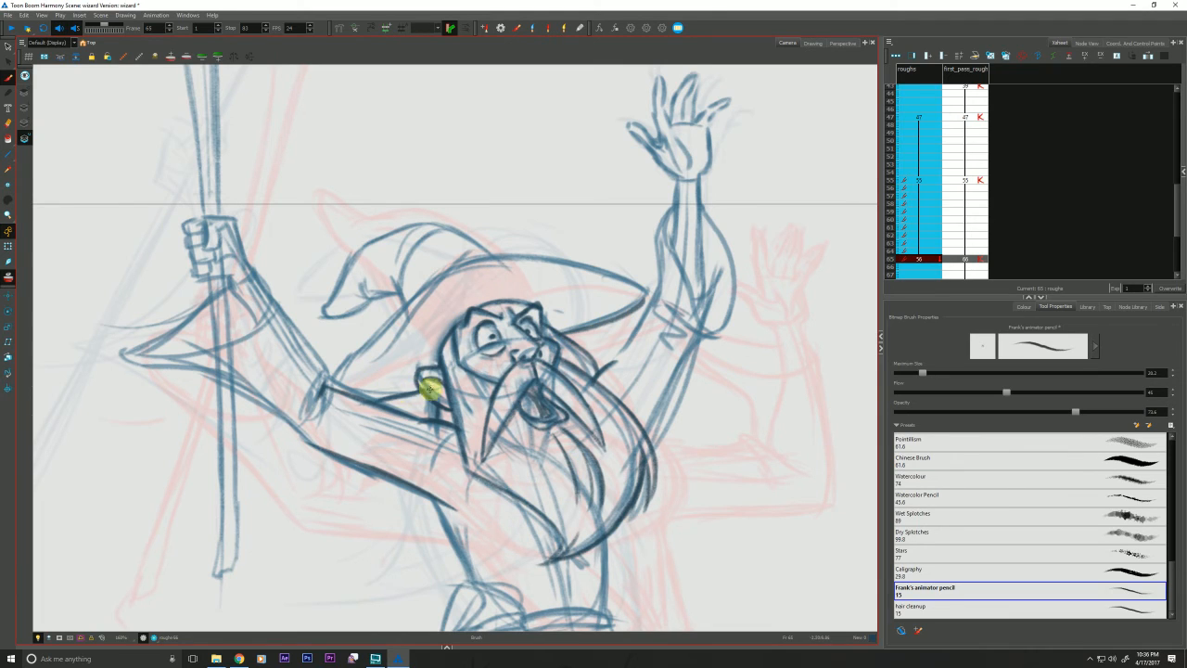
# Darken both sides of the torso from the staff arm and beard down to the belt, checking against frame 55
pyautogui.press('f')
pyautogui.moveTo(303, 535); pyautogui.dragTo(244, 354)
pyautogui.press('g')
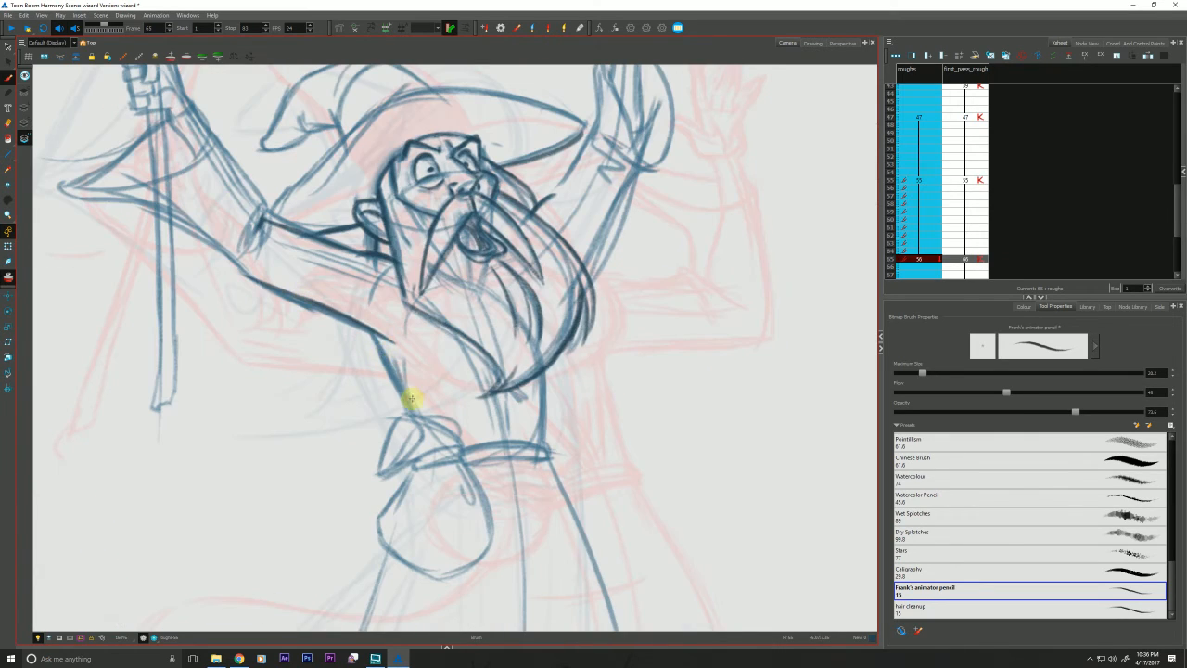
pyautogui.moveTo(375, 334); pyautogui.dragTo(410, 415)
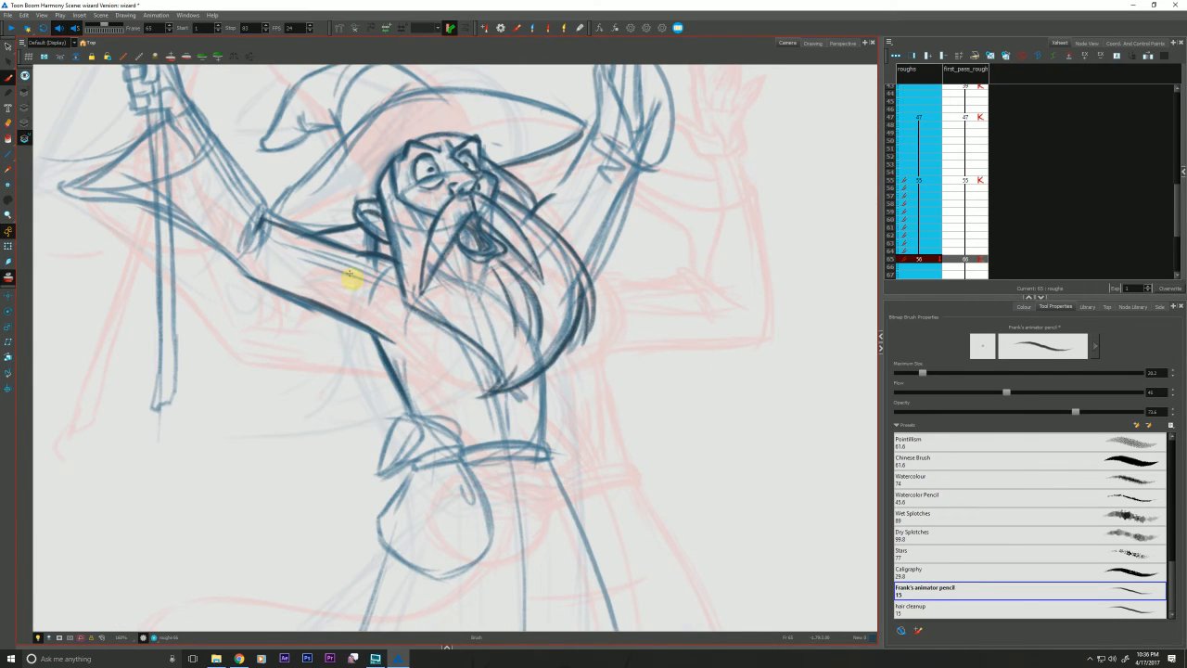
pyautogui.moveTo(544, 371); pyautogui.dragTo(544, 443)
pyautogui.press('f')
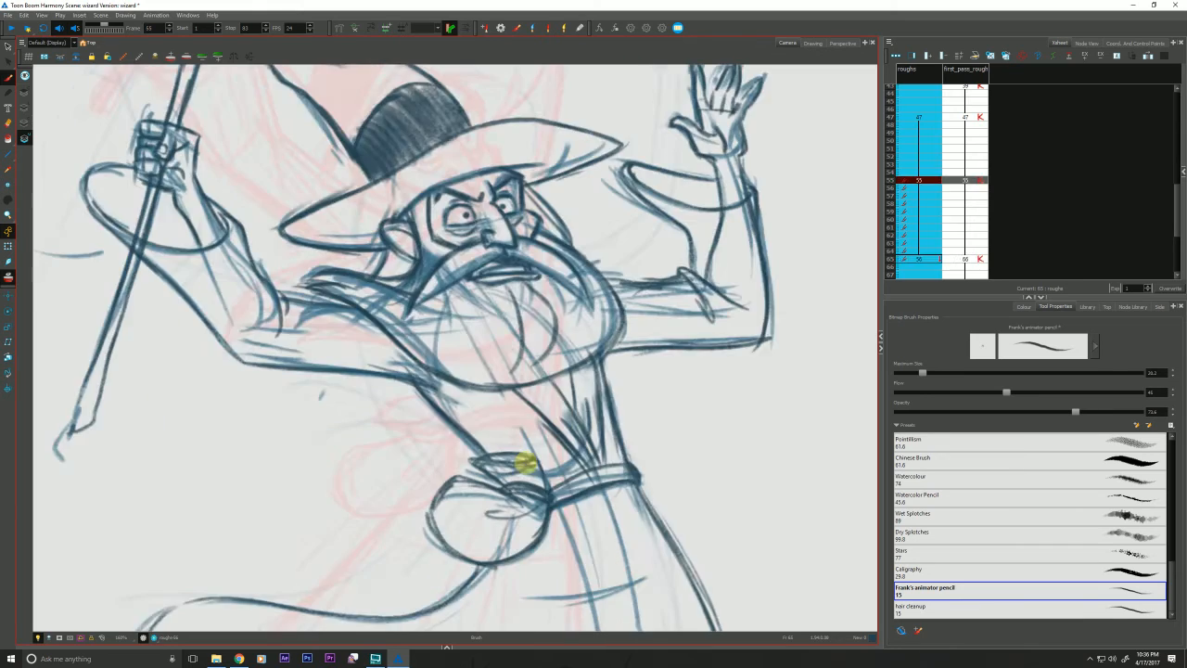
pyautogui.press('g')
# Compare the staff, the hand holding it and the arm's swing between frames 55 and 65, with the whole upper body in view
pyautogui.moveTo(230, 301); pyautogui.dragTo(374, 497)
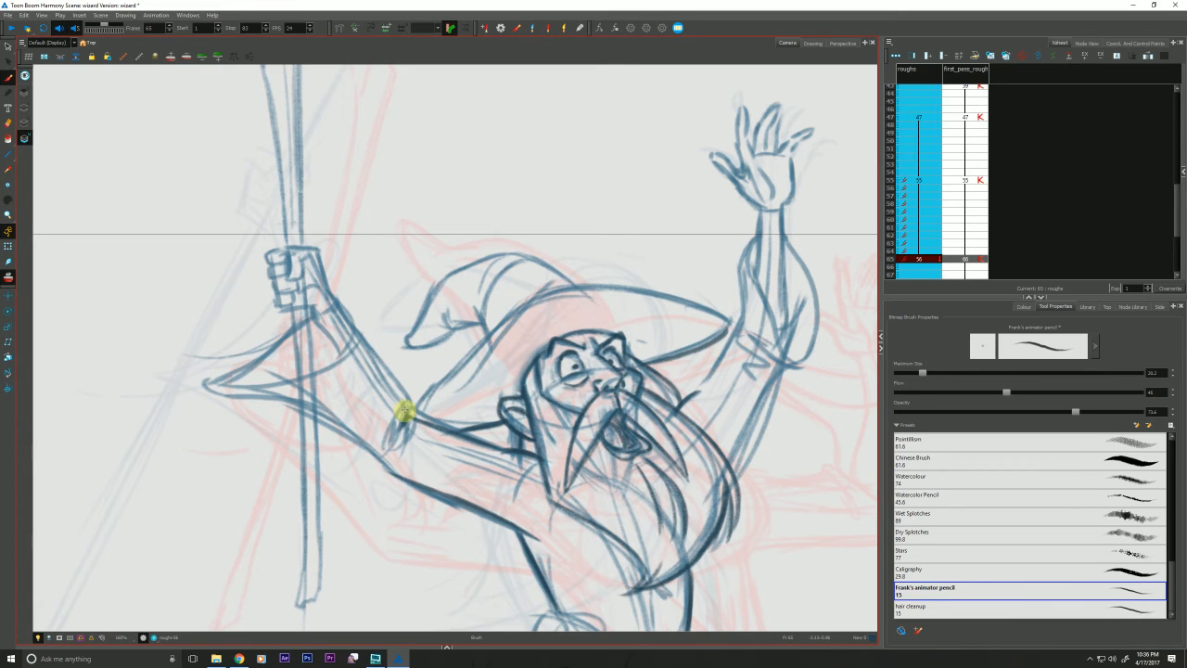
pyautogui.hotkey('alt', 'z')
pyautogui.keyDown('alt'); pyautogui.click(241, 439); pyautogui.keyUp('alt')
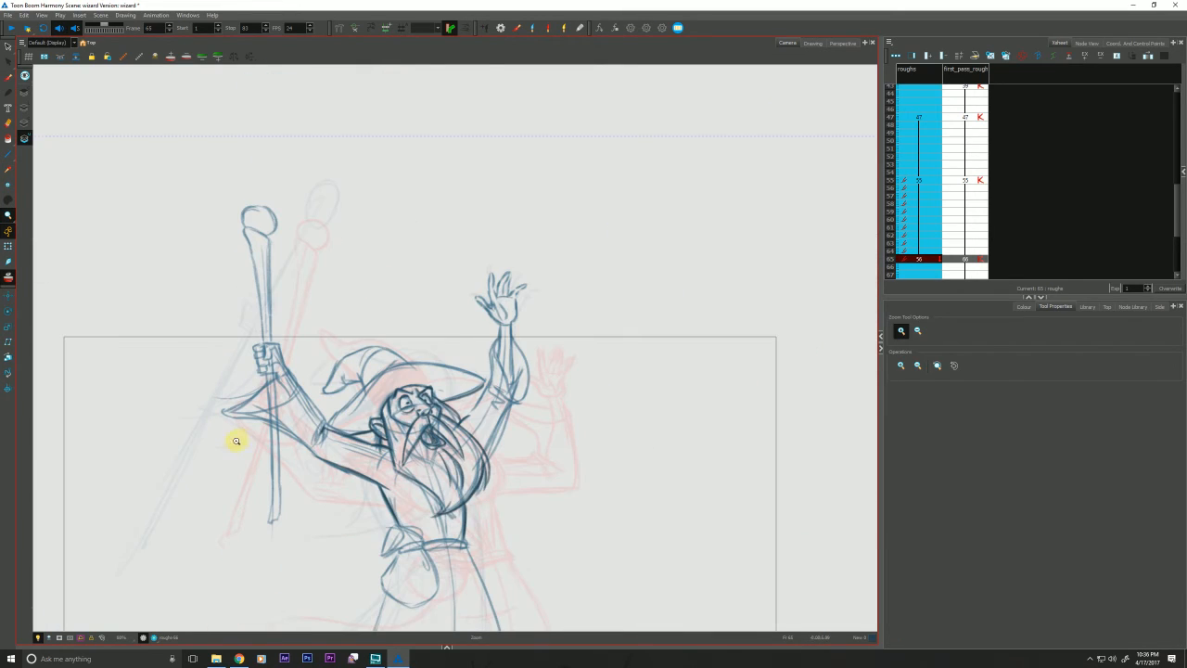
pyautogui.click(264, 468)
pyautogui.hotkey('alt', 'b')
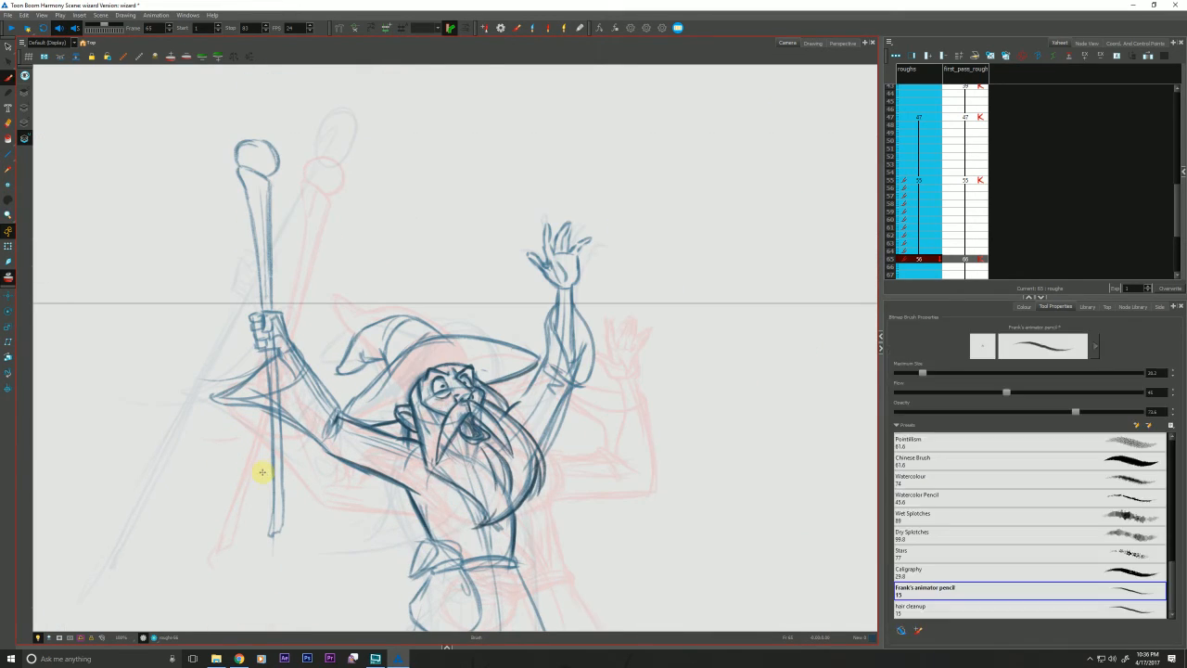
pyautogui.press('f')
pyautogui.press('g')
pyautogui.press('f')
pyautogui.press('g')
pyautogui.press('f')
pyautogui.press('g')
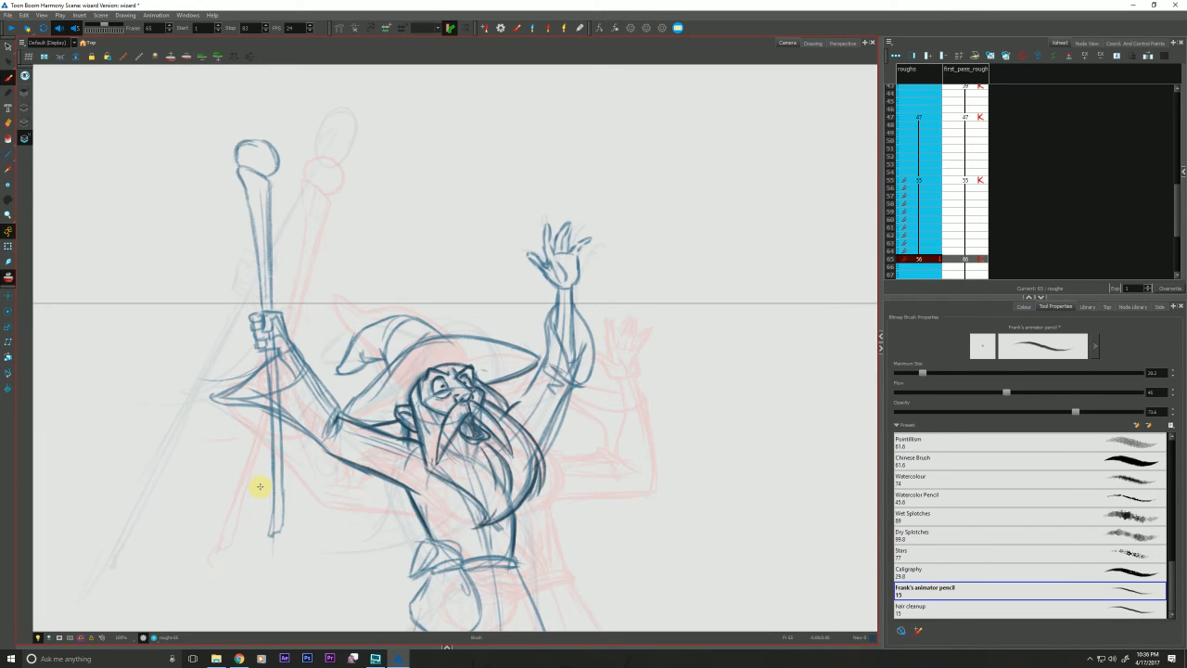
pyautogui.press('f')
pyautogui.press('g')
pyautogui.press('f')
pyautogui.press('g')
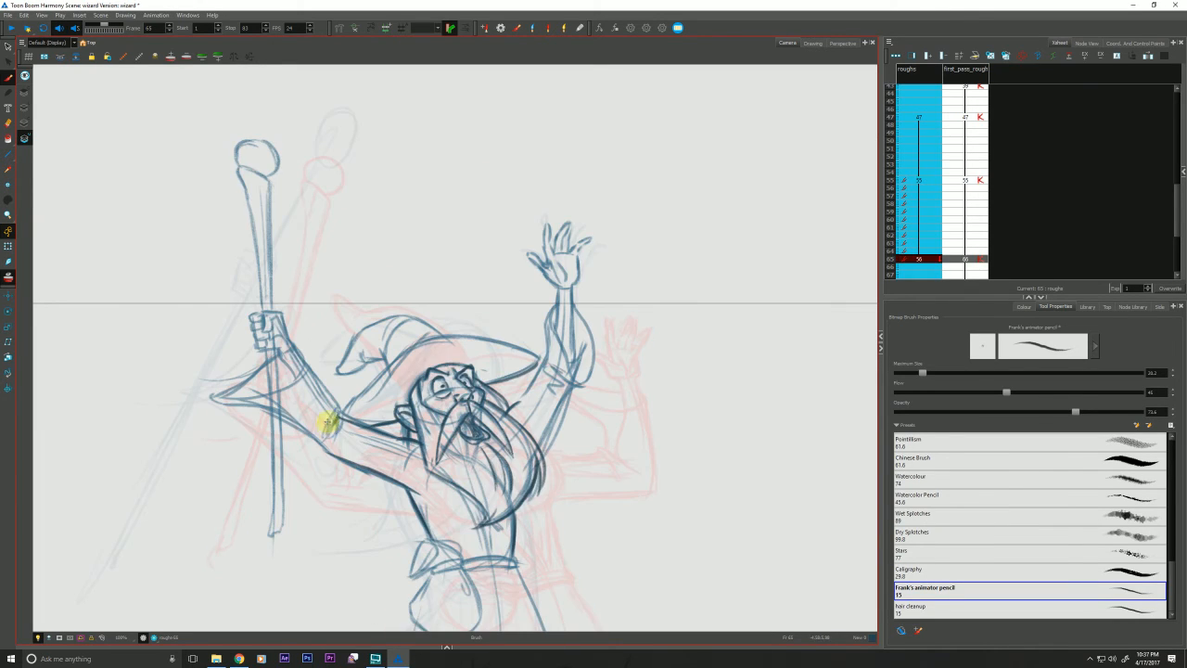
pyautogui.press('f')
pyautogui.press('g')
pyautogui.press('f')
pyautogui.press('g')
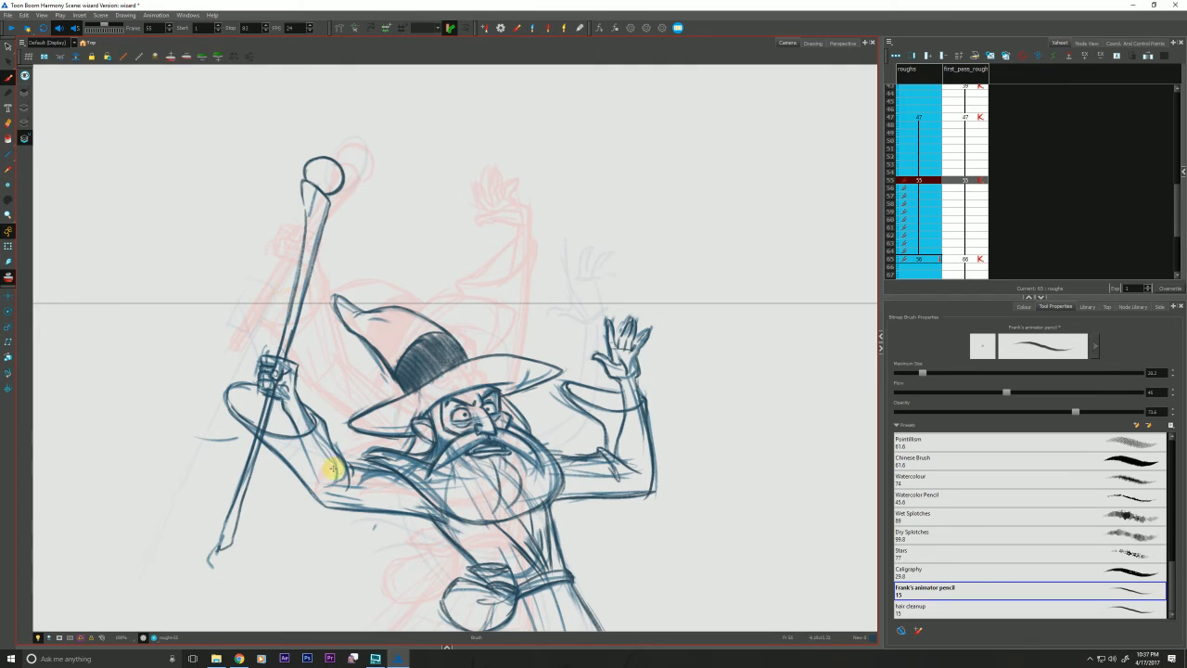
pyautogui.press('f')
pyautogui.press('g')
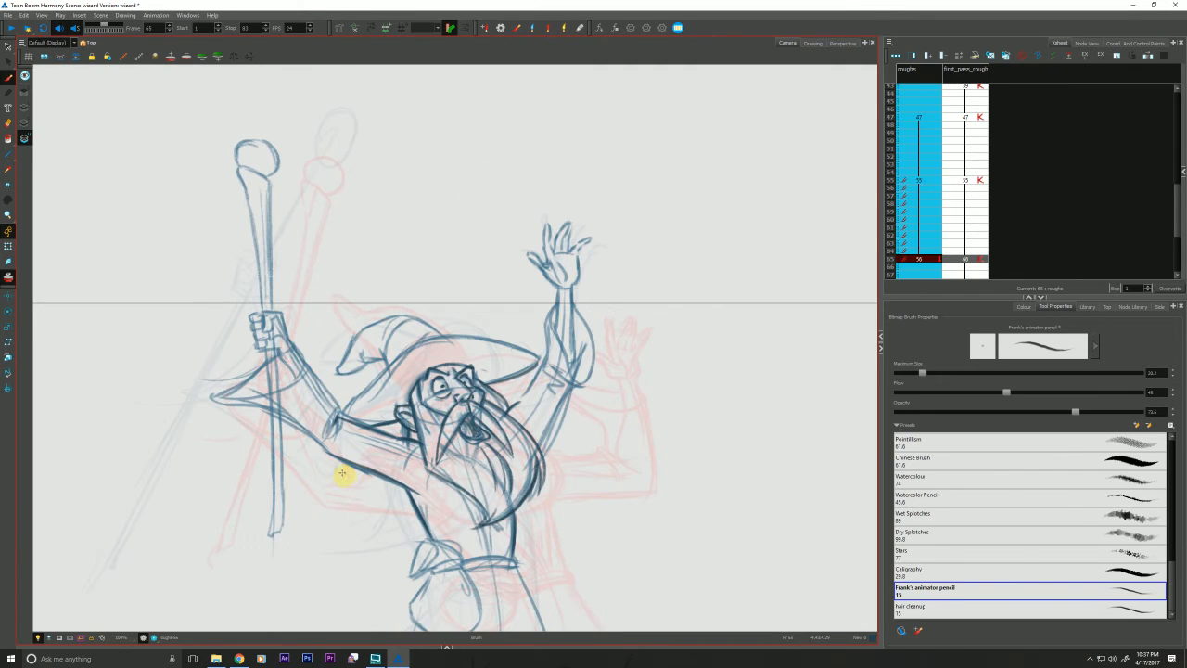
pyautogui.press('f')
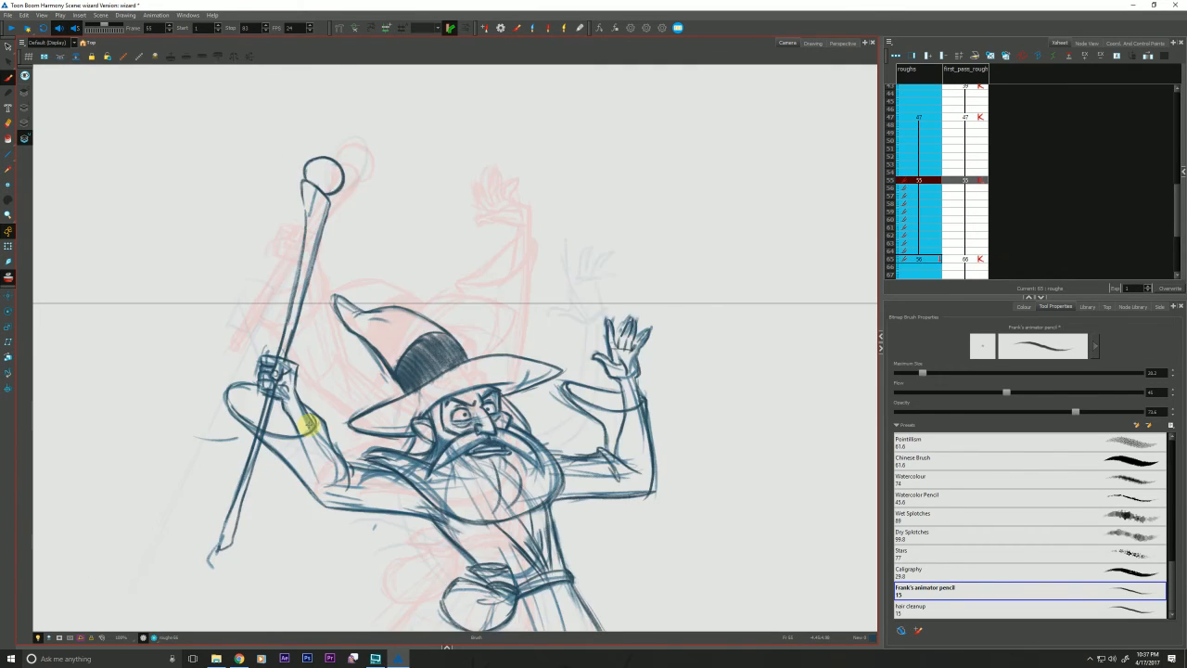
pyautogui.press('g')
pyautogui.press('f')
pyautogui.press('g')
pyautogui.press('f')
pyautogui.press('g')
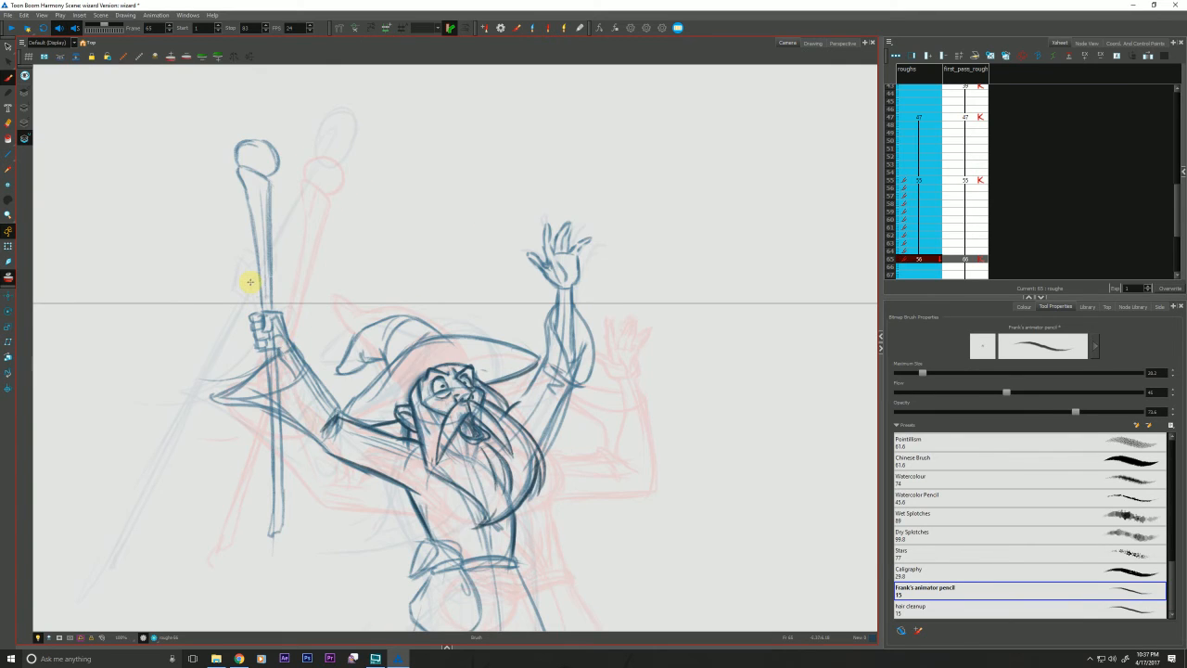
pyautogui.press('f')
pyautogui.press('g')
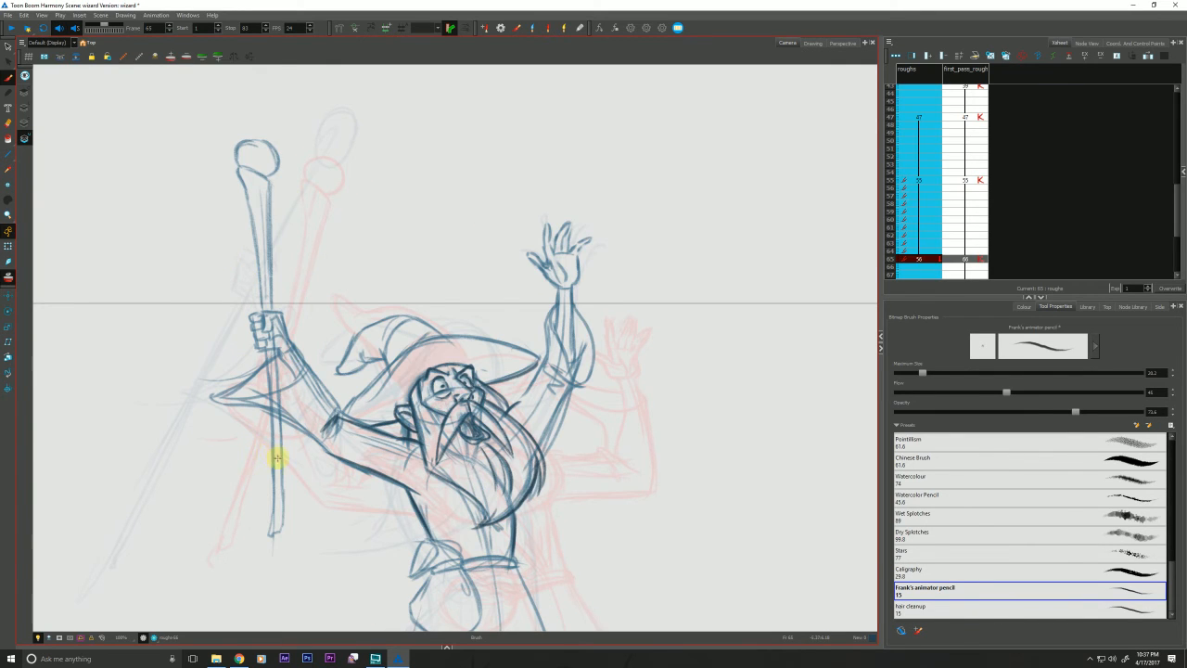
pyautogui.press('f')
pyautogui.press('g')
pyautogui.press('f')
pyautogui.press('g')
# Show frame 65 of the roughs column in the Drawing view beside frame 55 and turn on Shift and Trace
pyautogui.click(911, 182)
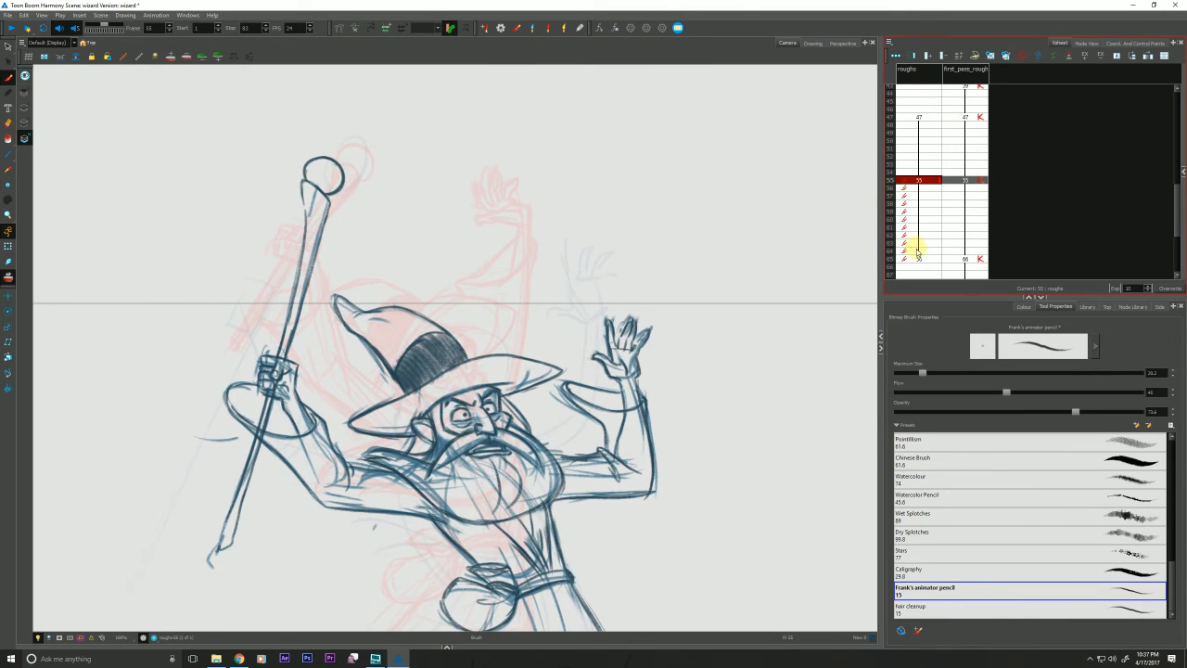
pyautogui.click(918, 259)
pyautogui.click(812, 44)
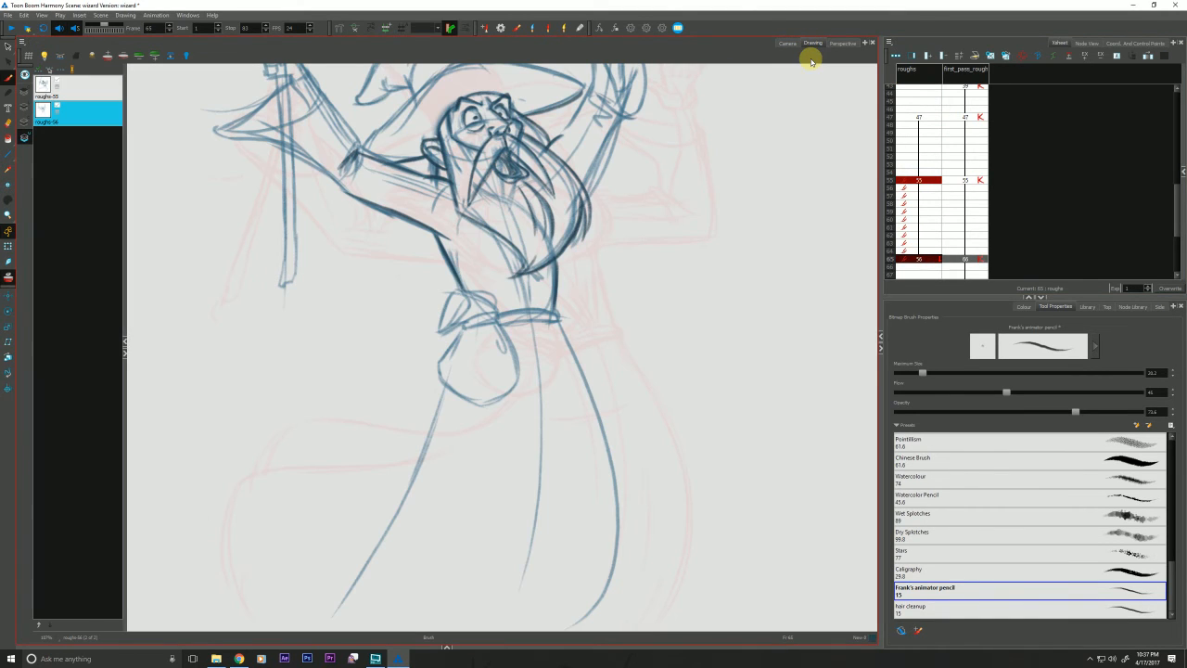
pyautogui.moveTo(247, 305); pyautogui.dragTo(275, 385)
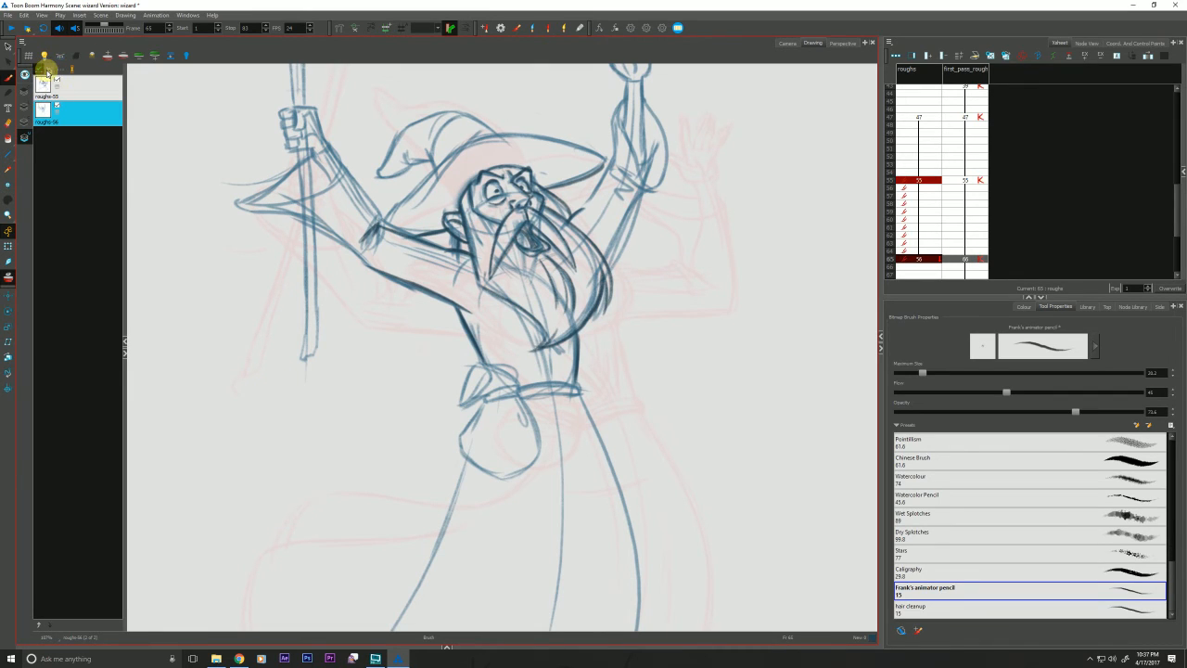
pyautogui.click(44, 58)
# Shift and rotate the frame 65 drawing on its pegs until its staff hand and forearm overlap those of frame 55
pyautogui.moveTo(503, 583); pyautogui.dragTo(511, 588)
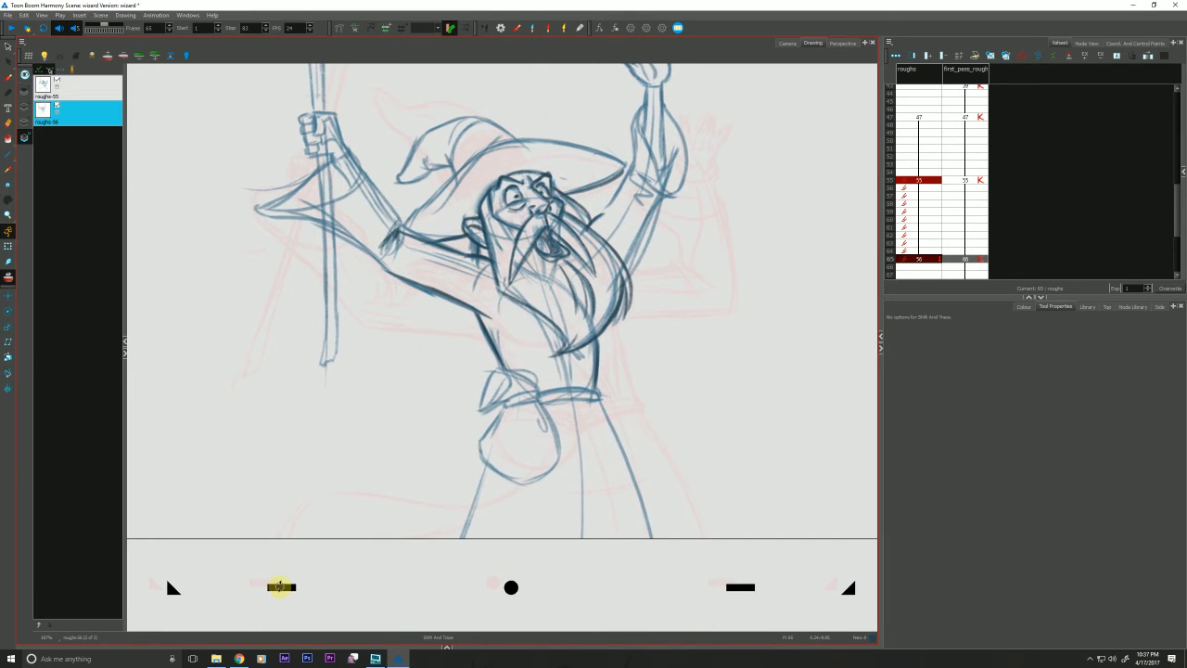
pyautogui.moveTo(278, 585); pyautogui.dragTo(300, 612)
pyautogui.moveTo(511, 585); pyautogui.dragTo(538, 619)
pyautogui.moveTo(300, 606); pyautogui.dragTo(297, 586)
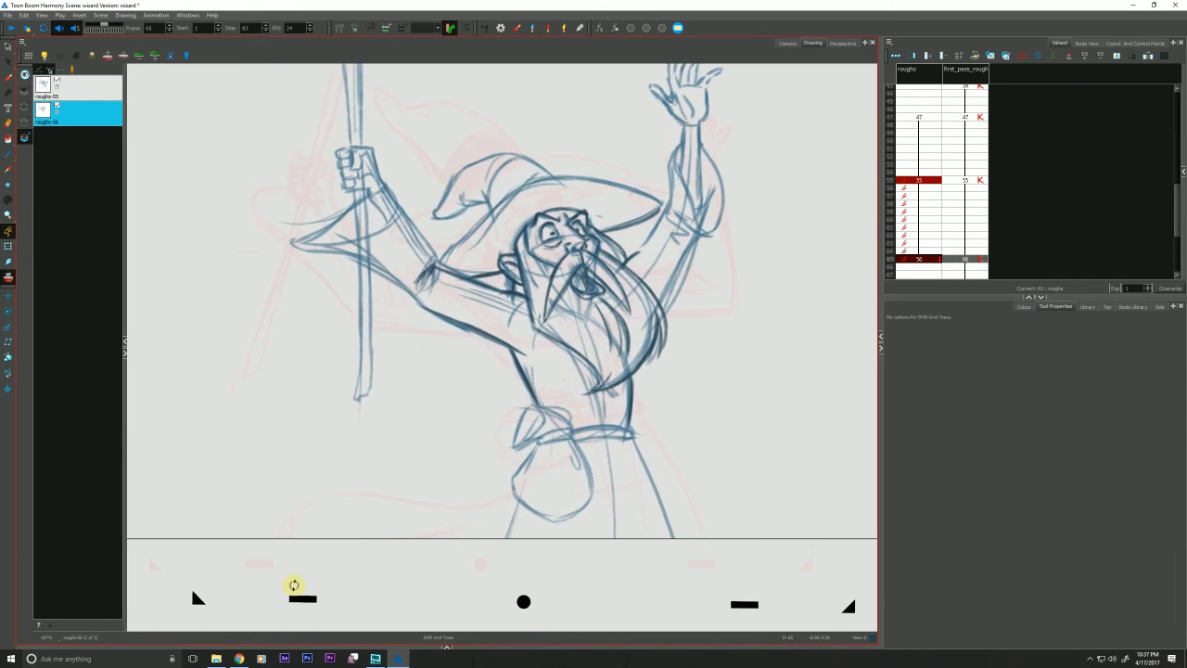
pyautogui.moveTo(522, 601); pyautogui.dragTo(477, 617)
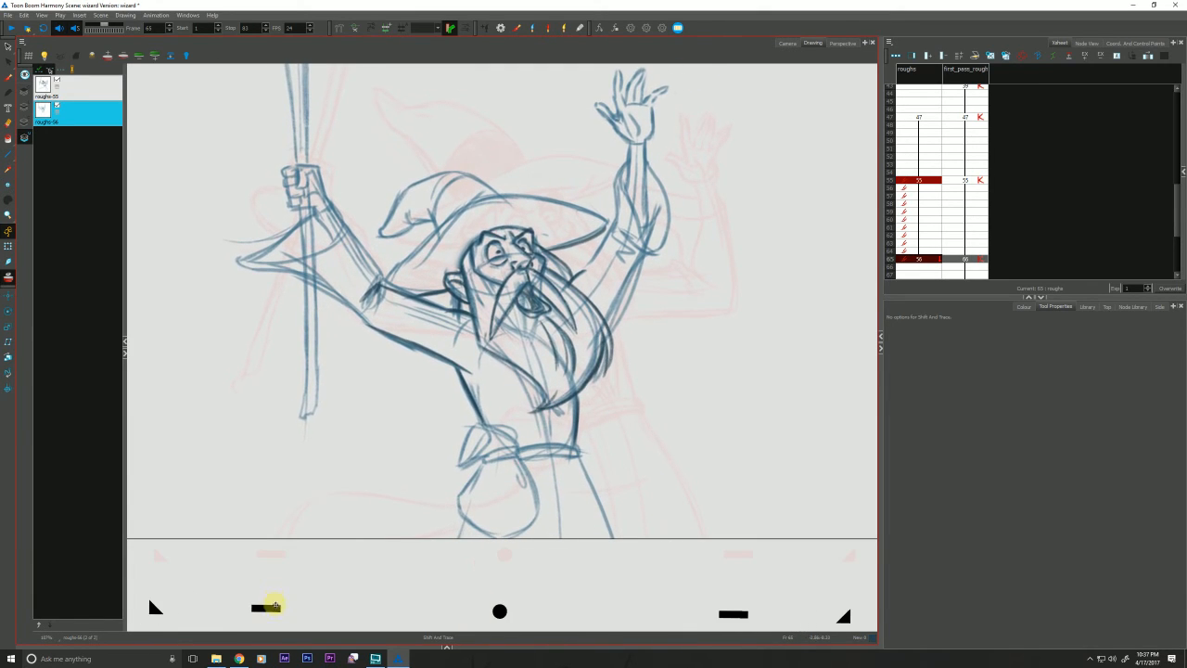
pyautogui.moveTo(268, 607); pyautogui.dragTo(284, 580)
pyautogui.moveTo(495, 602); pyautogui.dragTo(476, 605)
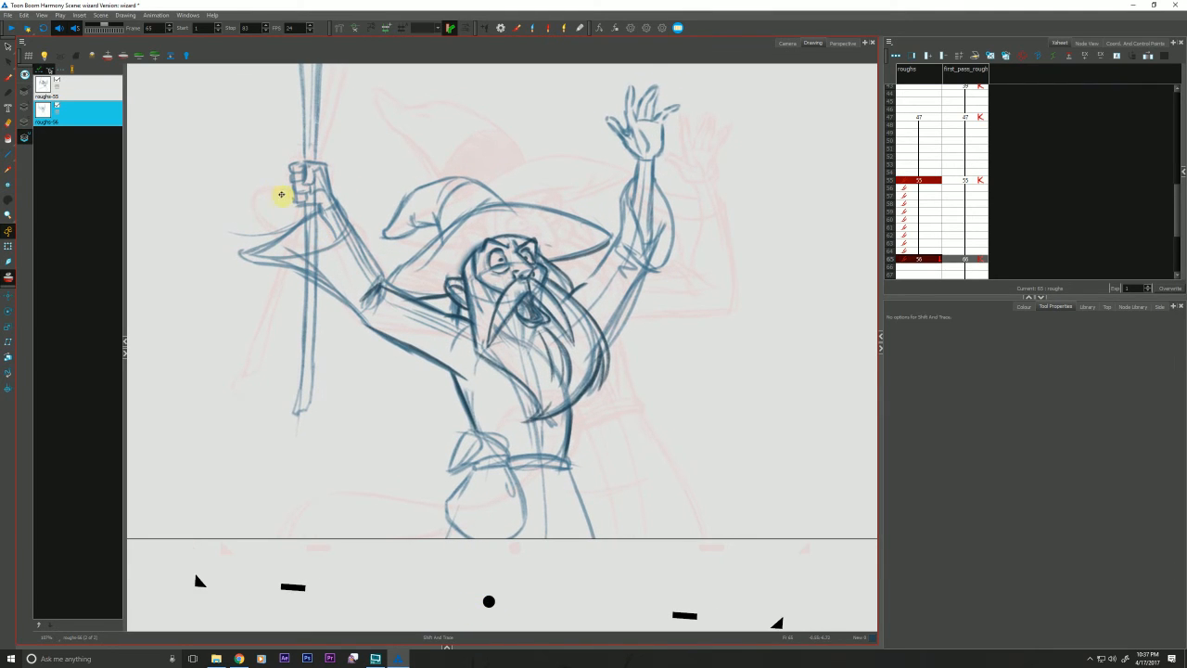
# Darken the staff arm's forearm lines below the hand, matching the aligned frame 55 drawing
pyautogui.hotkey('alt', 'b')
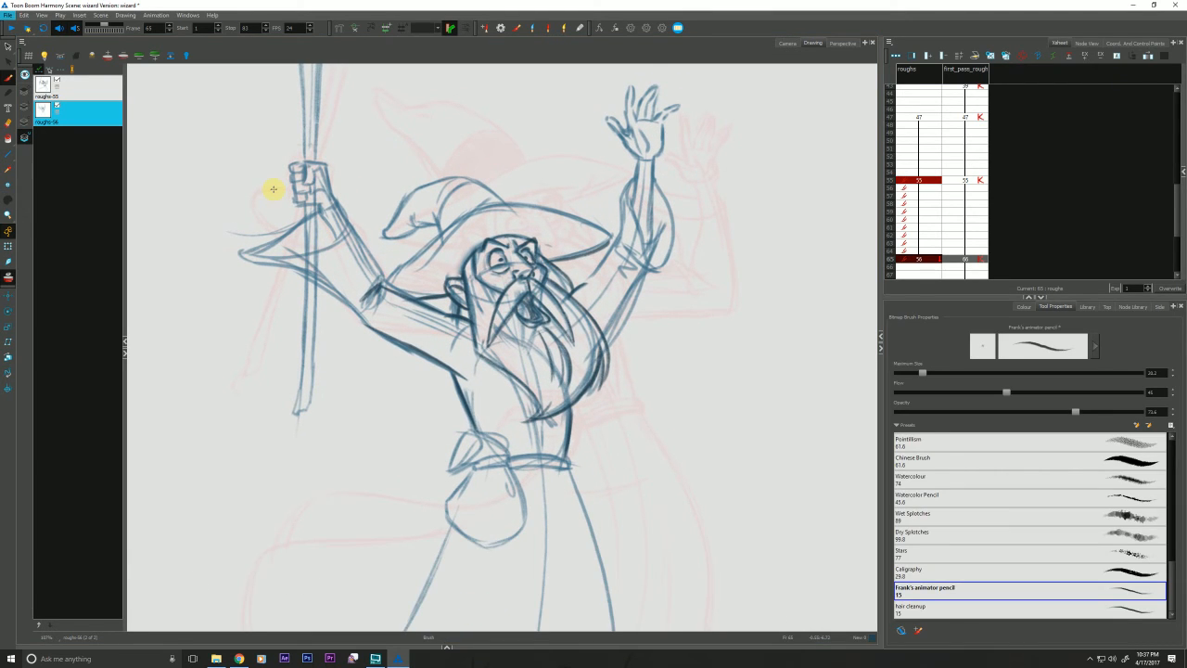
pyautogui.press(',')
pyautogui.press('.')
pyautogui.press(',')
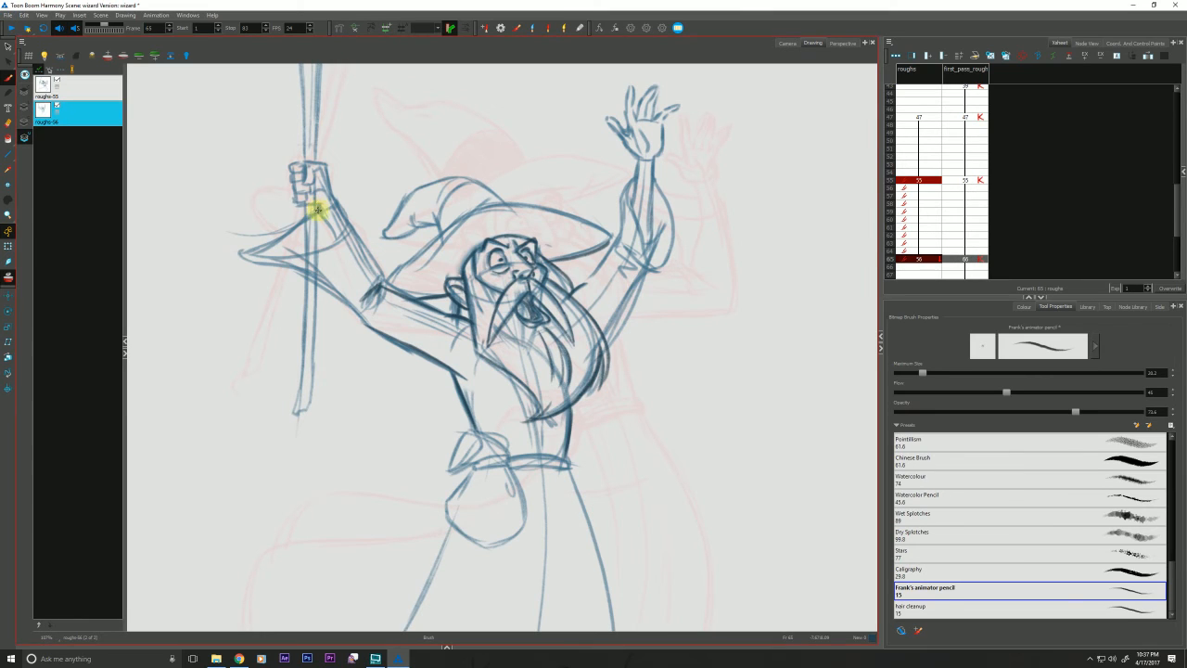
pyautogui.press('.')
pyautogui.press(',')
pyautogui.press('.')
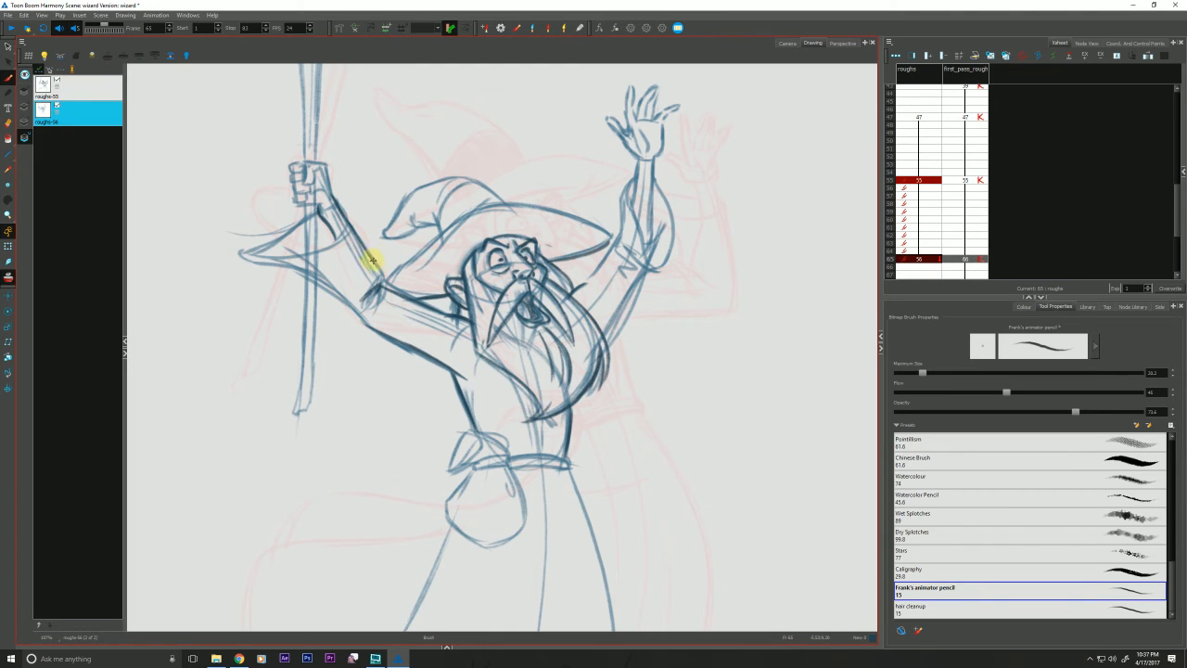
# Erase the elbow crease and the elbow end of the staff arm's upper line on frame 65
pyautogui.press(',')
pyautogui.press('.')
pyautogui.hotkey('alt', 'e')
pyautogui.moveTo(390, 291)
pyautogui.mouseDown()
pyautogui.moveTo(379, 284)
pyautogui.moveTo(414, 302)
pyautogui.mouseUp()
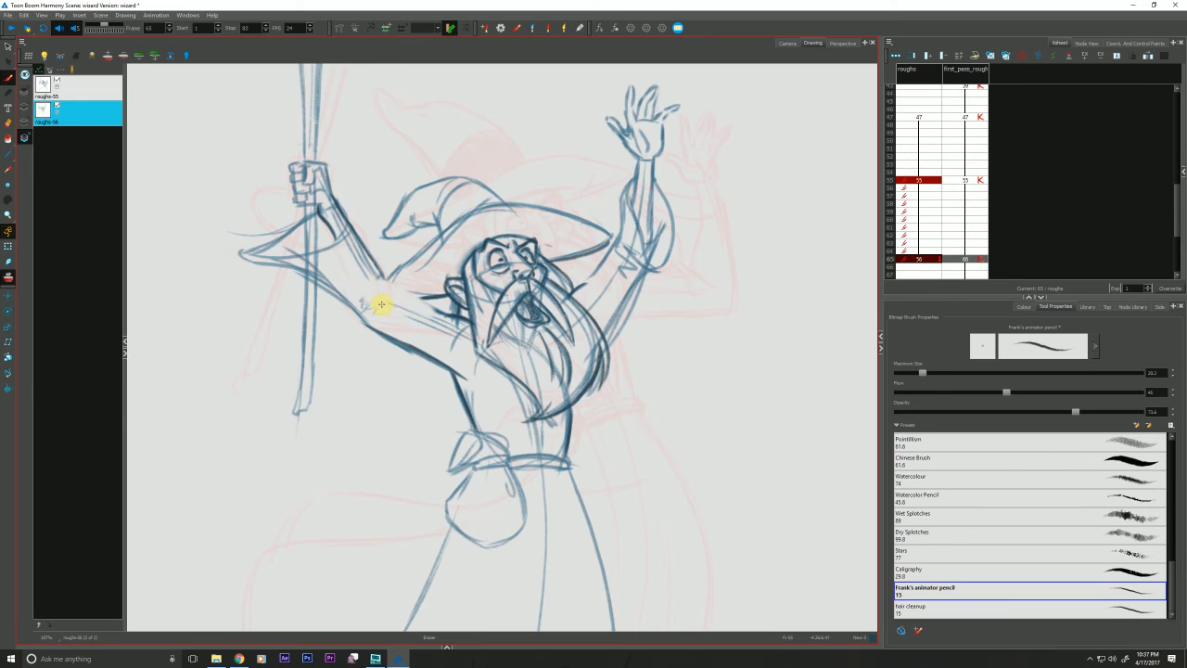
# Redraw the top line of the staff arm's upper sleeve from the shoulder back to the elbow
pyautogui.hotkey('alt', 'b')
pyautogui.press(',')
pyautogui.press('.')
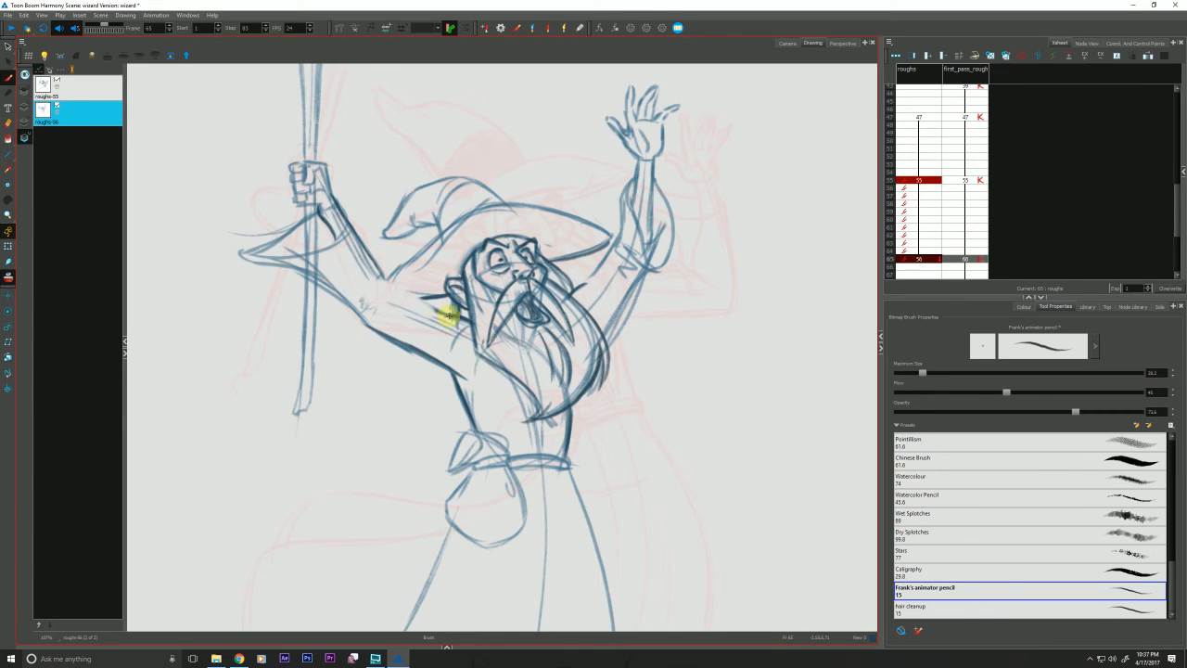
pyautogui.moveTo(465, 323); pyautogui.dragTo(436, 307)
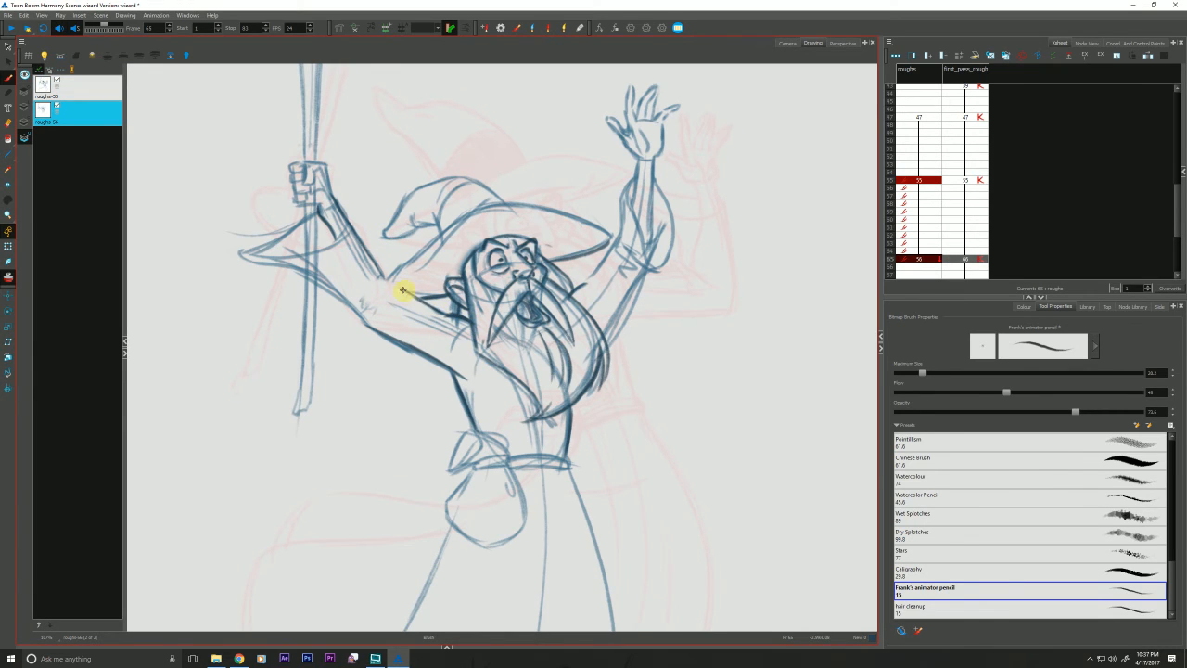
pyautogui.press(',')
pyautogui.press('.')
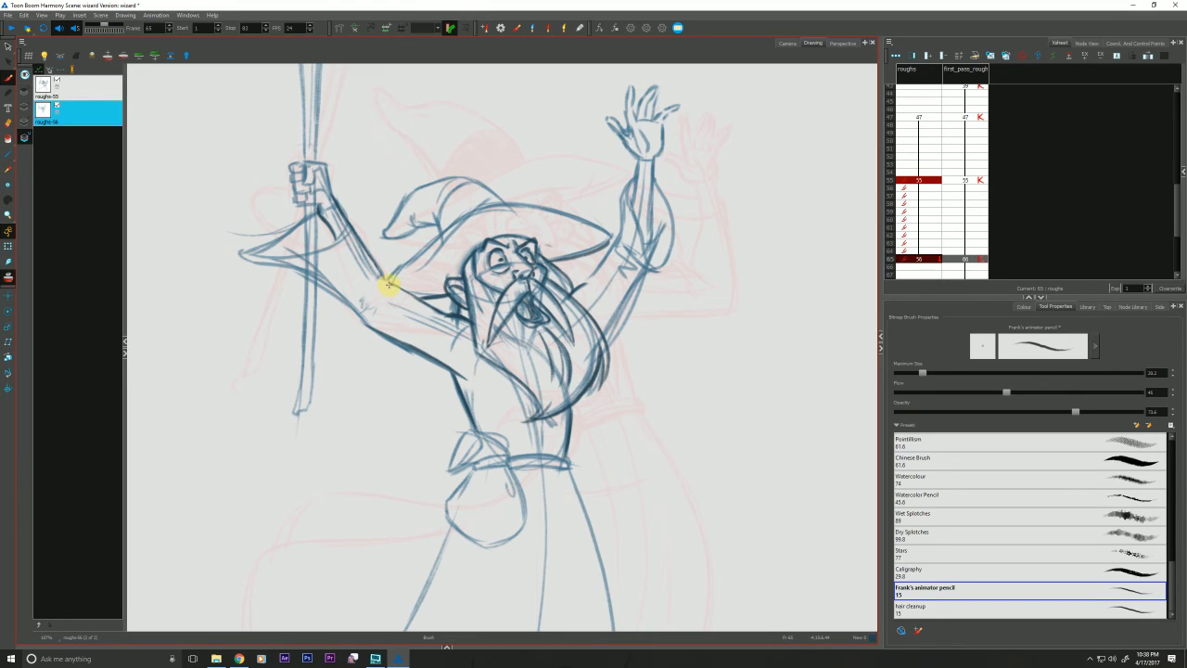
# Flip between frames 55 and 65 to compare the shape of the staff hand and forearm
pyautogui.press('f')
pyautogui.press('g')
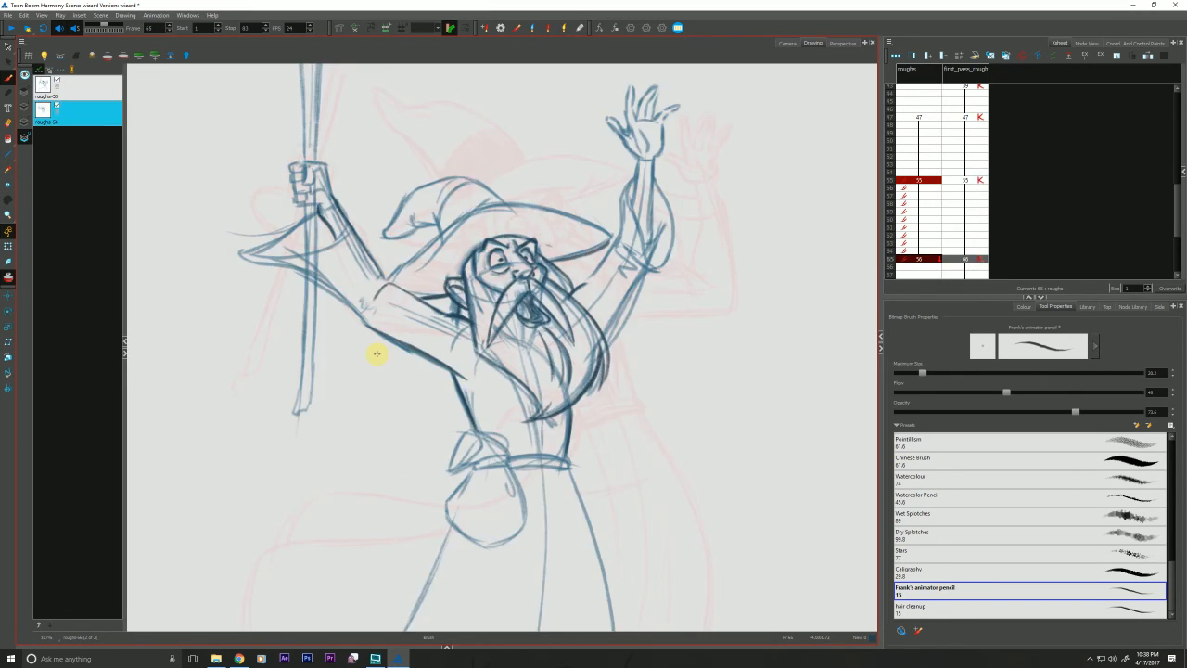
pyautogui.press('f')
pyautogui.press('g')
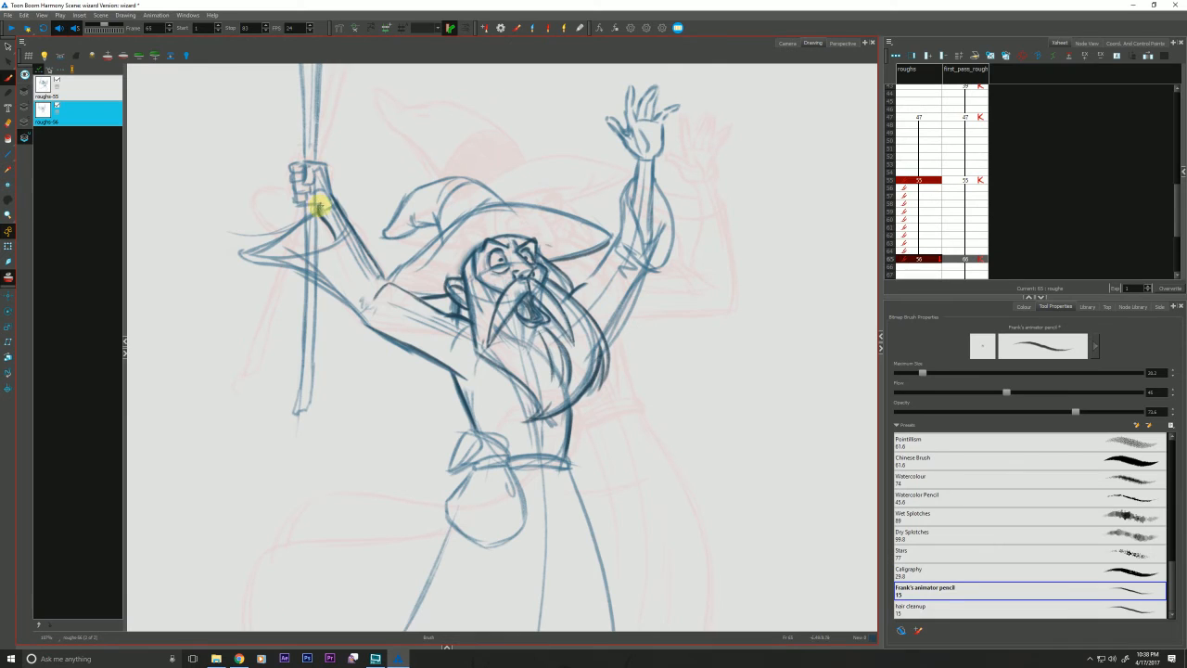
pyautogui.press('f')
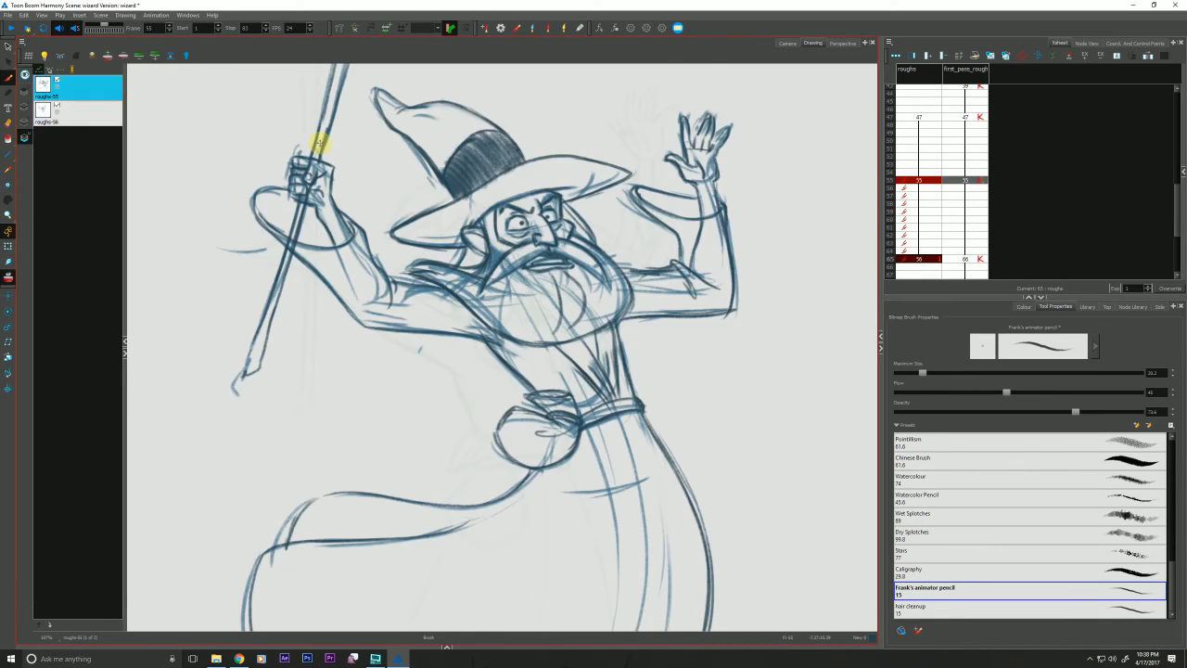
pyautogui.press('g')
pyautogui.press('f')
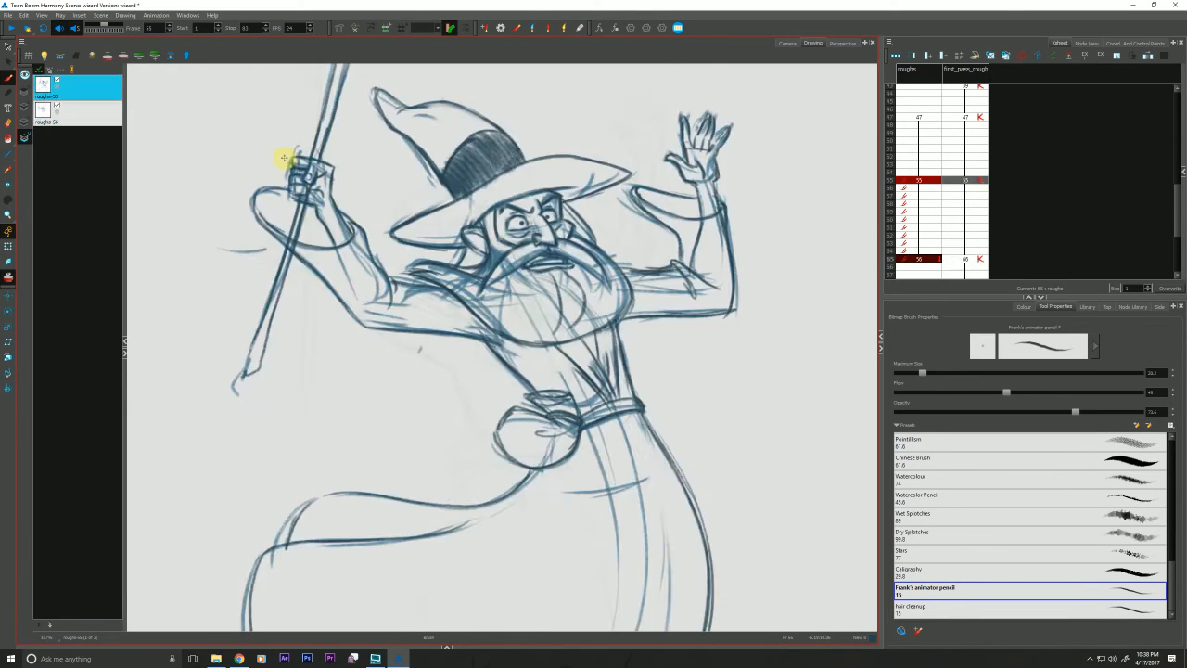
pyautogui.press('g')
pyautogui.press('f')
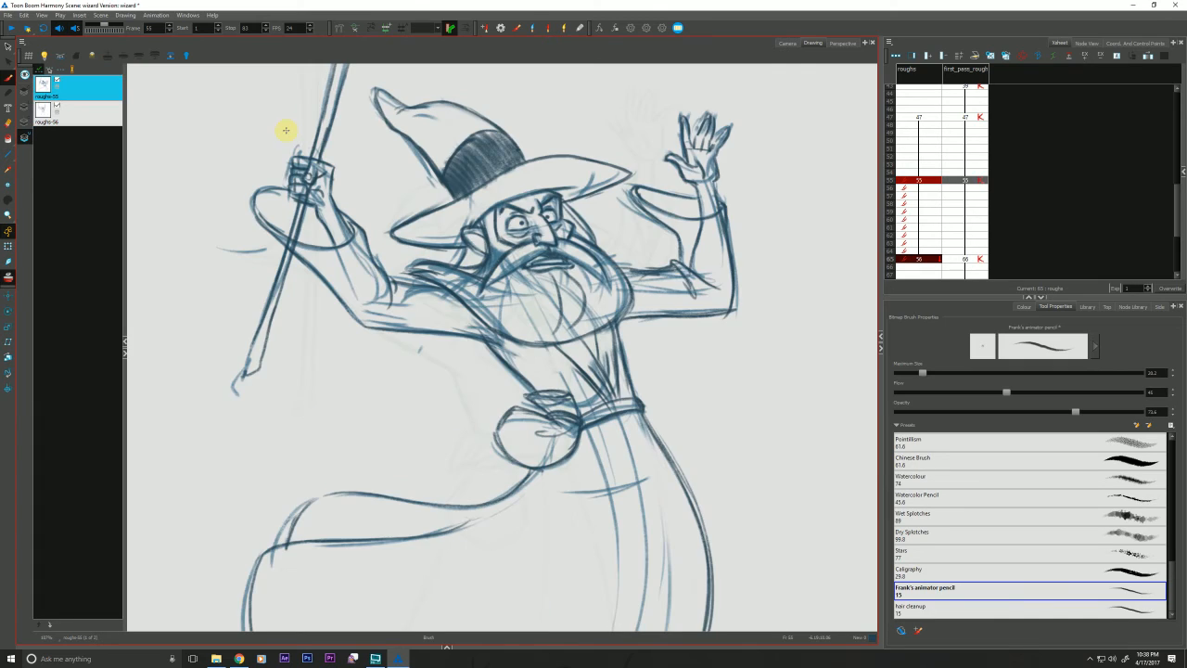
pyautogui.press('g')
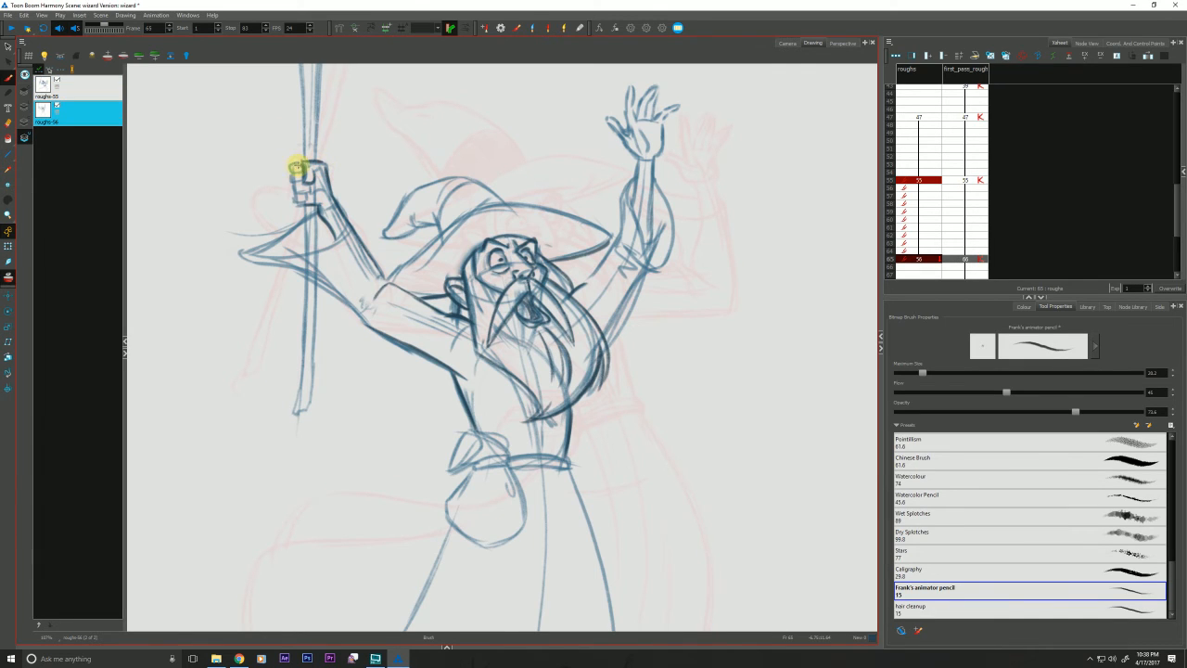
# Redraw the staff hand's curled fingers on frame 65 using frame 55 as reference, and touch up the sleeve opening
pyautogui.moveTo(286, 173); pyautogui.dragTo(293, 175)
pyautogui.press('f')
pyautogui.press('g')
pyautogui.moveTo(307, 194); pyautogui.dragTo(293, 201)
pyautogui.press('f')
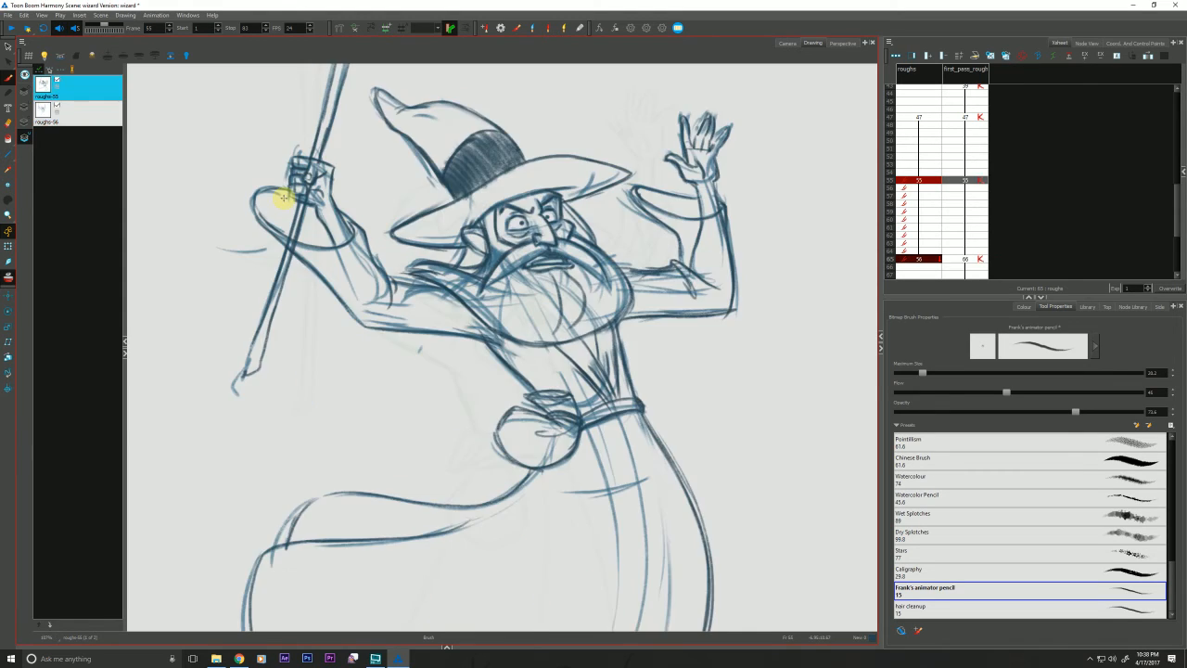
pyautogui.press('g')
pyautogui.press('f')
pyautogui.press('g')
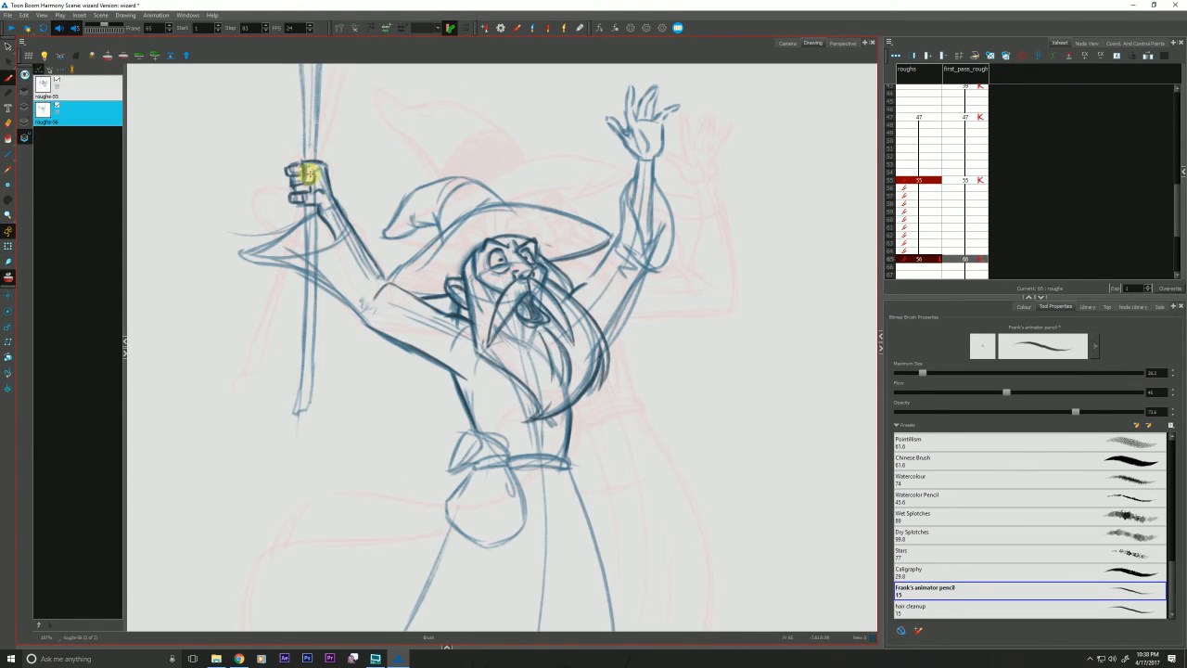
pyautogui.press('f')
pyautogui.press('g')
pyautogui.press('f')
pyautogui.press('g')
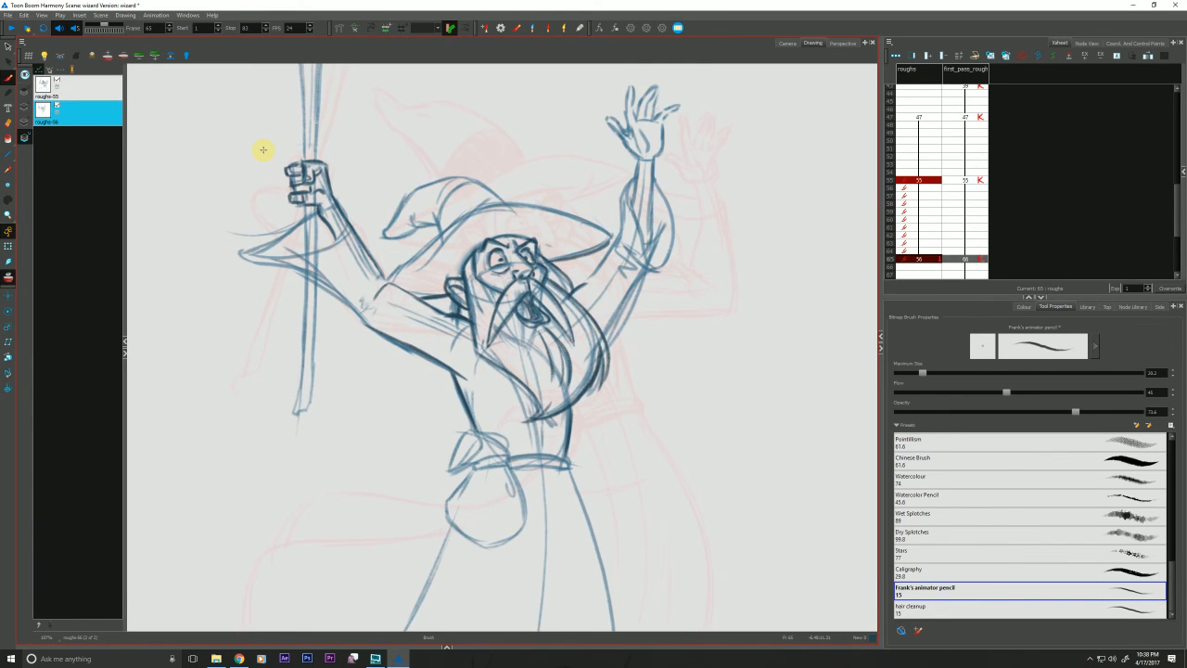
pyautogui.moveTo(345, 223); pyautogui.dragTo(337, 244)
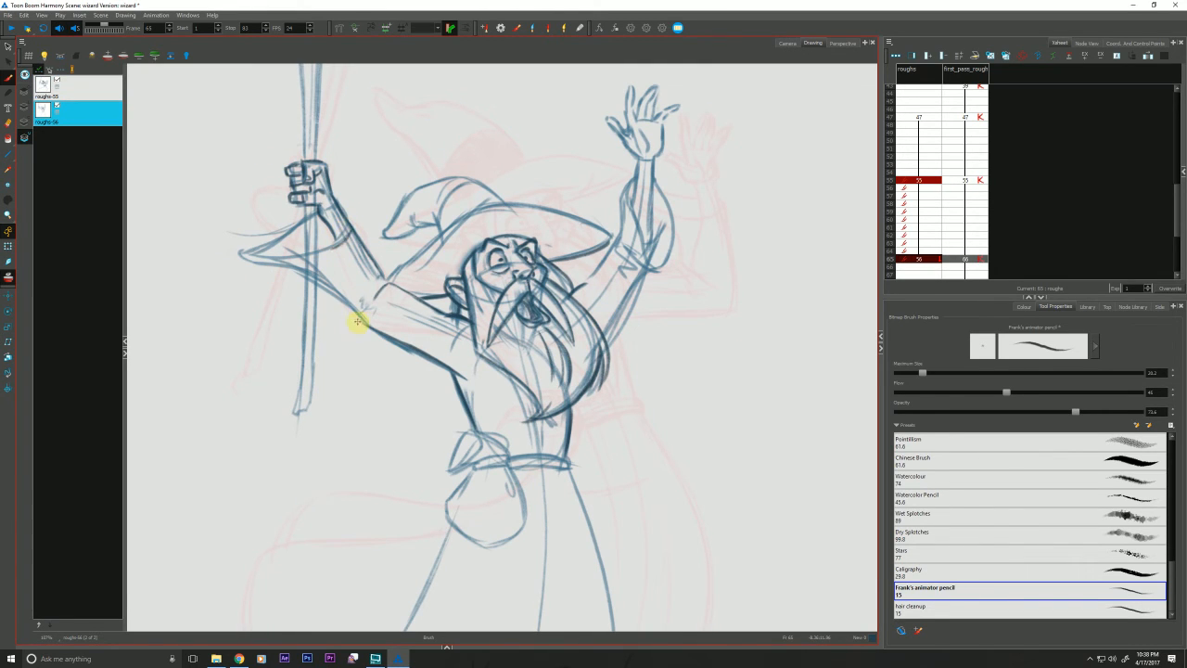
# Flip between frames 55 and 65 to examine the staff arm's elbow, forearm and sleeve
pyautogui.press('f')
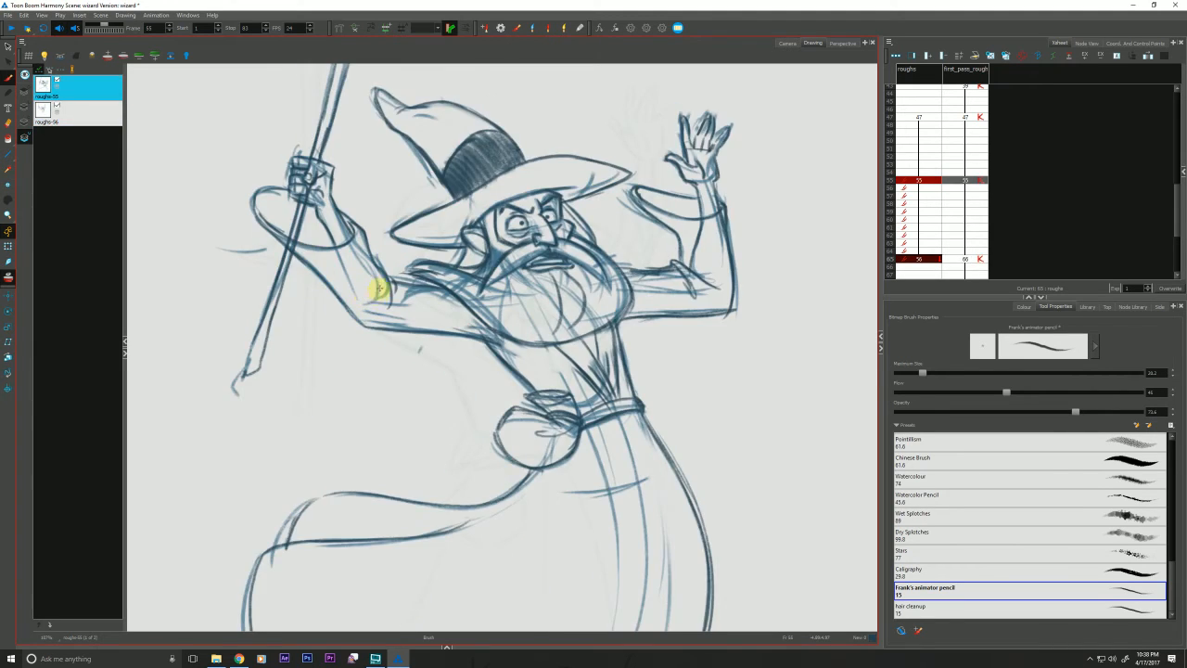
pyautogui.press('g')
pyautogui.press('f')
pyautogui.press('g')
pyautogui.press('f')
pyautogui.press('f')
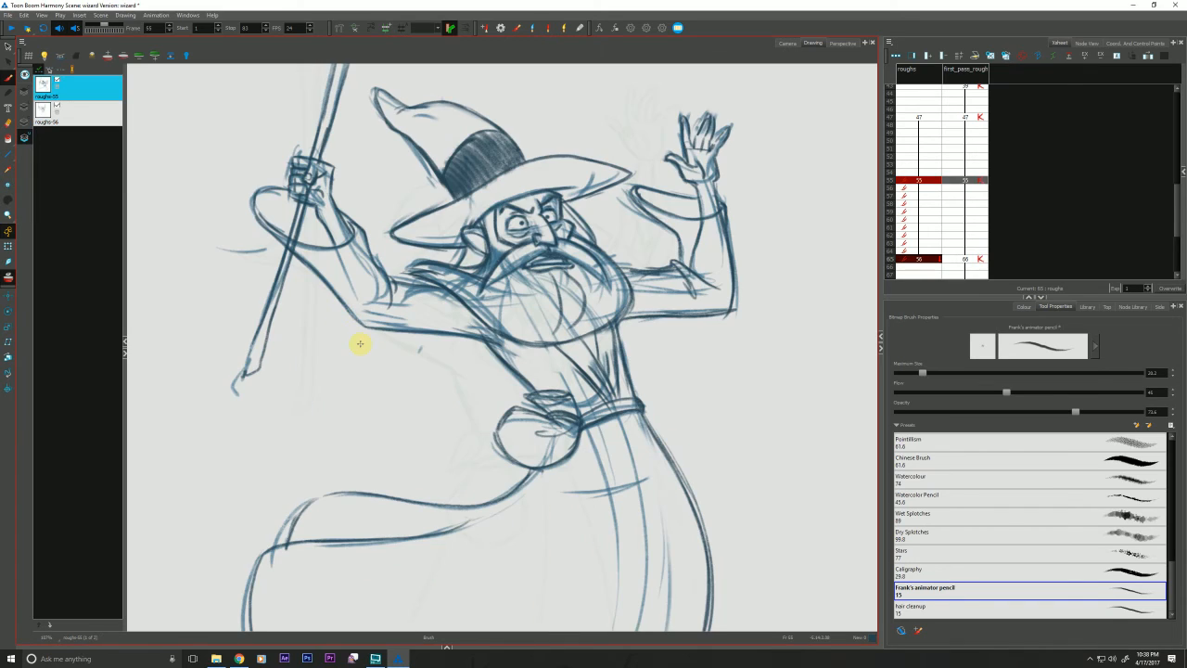
pyautogui.press('g')
pyautogui.press('f')
pyautogui.press('g')
pyautogui.press('f')
pyautogui.press('g')
pyautogui.press('f')
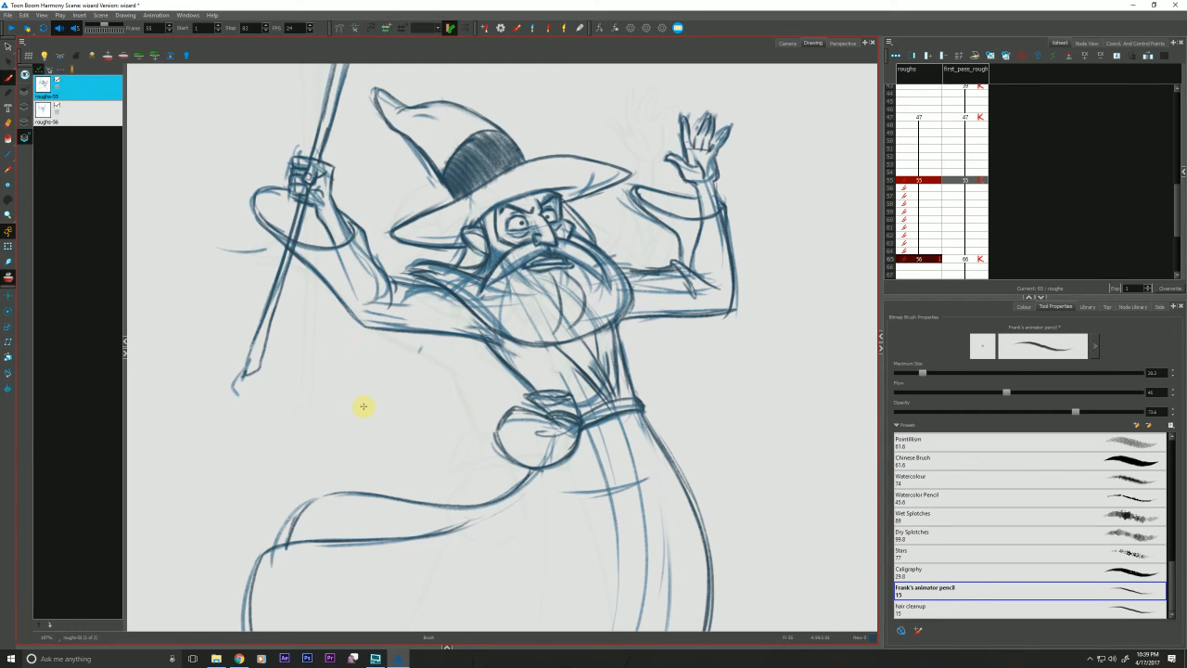
pyautogui.press('g')
pyautogui.press('f')
pyautogui.press('g')
pyautogui.press('f')
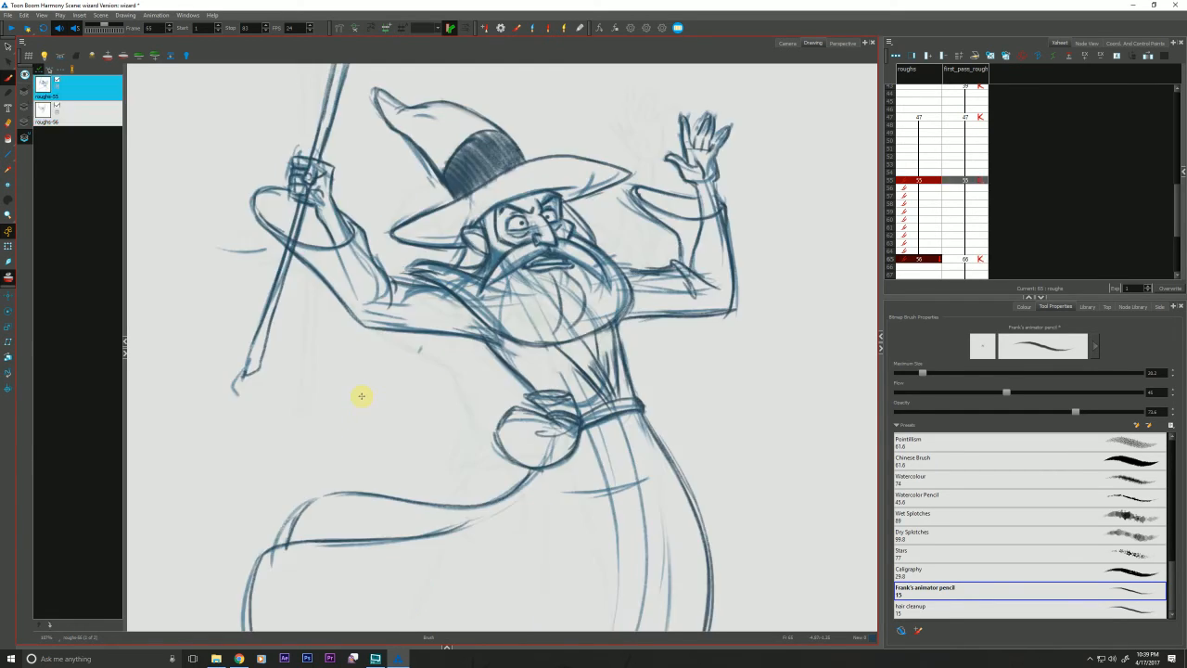
pyautogui.press('g')
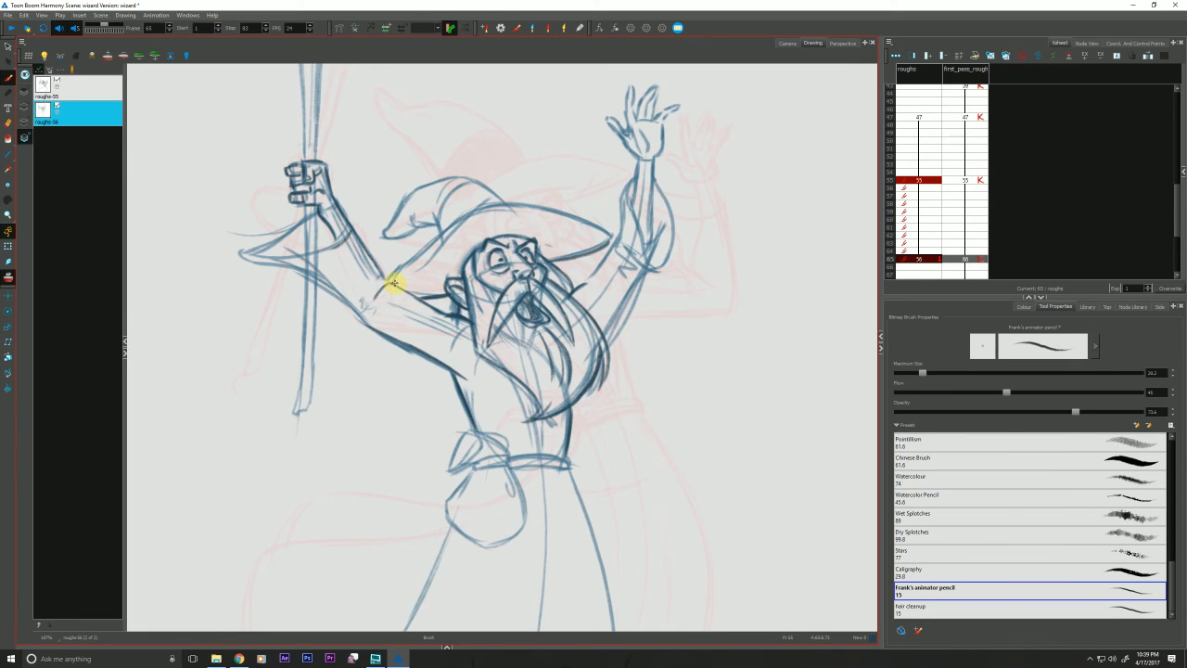
# Darken the staff forearm's upper line and draw the sleeve cuff's edge and underside out to its hanging tip
pyautogui.moveTo(379, 265); pyautogui.dragTo(350, 220)
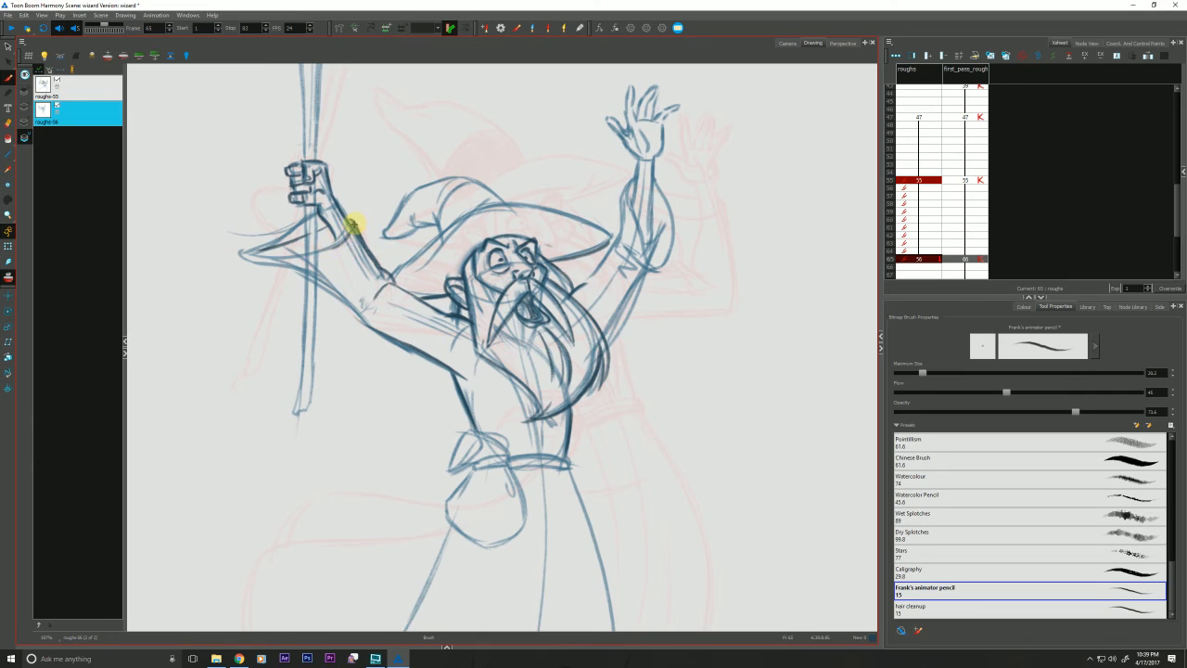
pyautogui.moveTo(350, 228)
pyautogui.mouseDown()
pyautogui.moveTo(294, 257)
pyautogui.moveTo(239, 251)
pyautogui.mouseUp()
pyautogui.press('f')
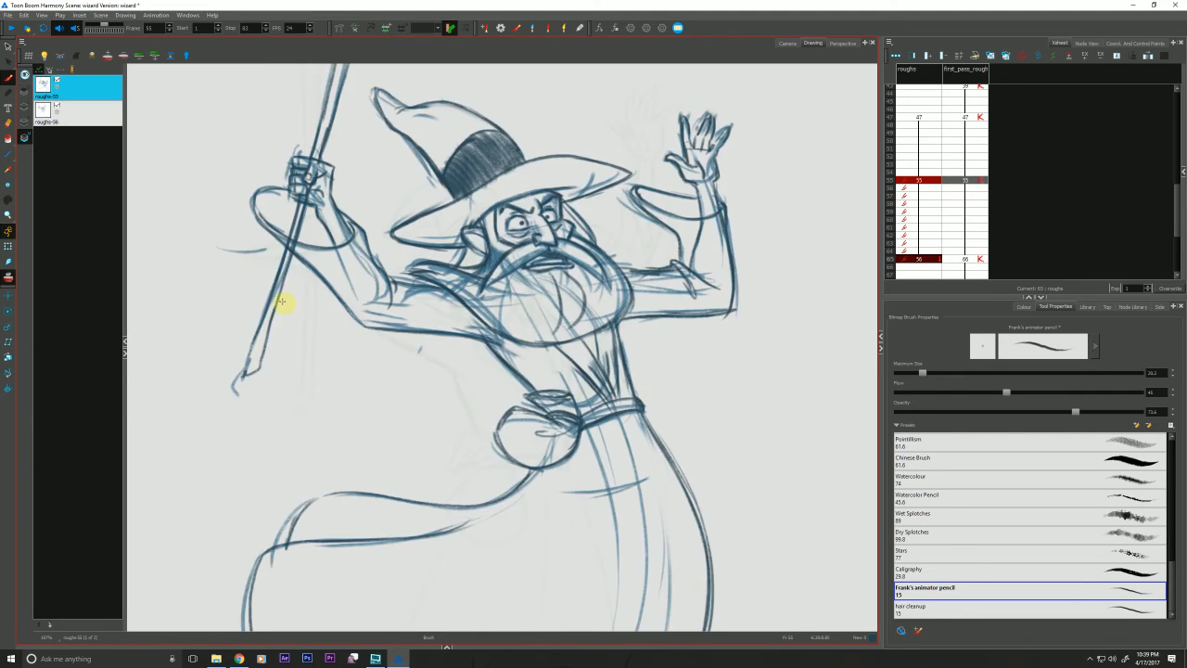
pyautogui.press('g')
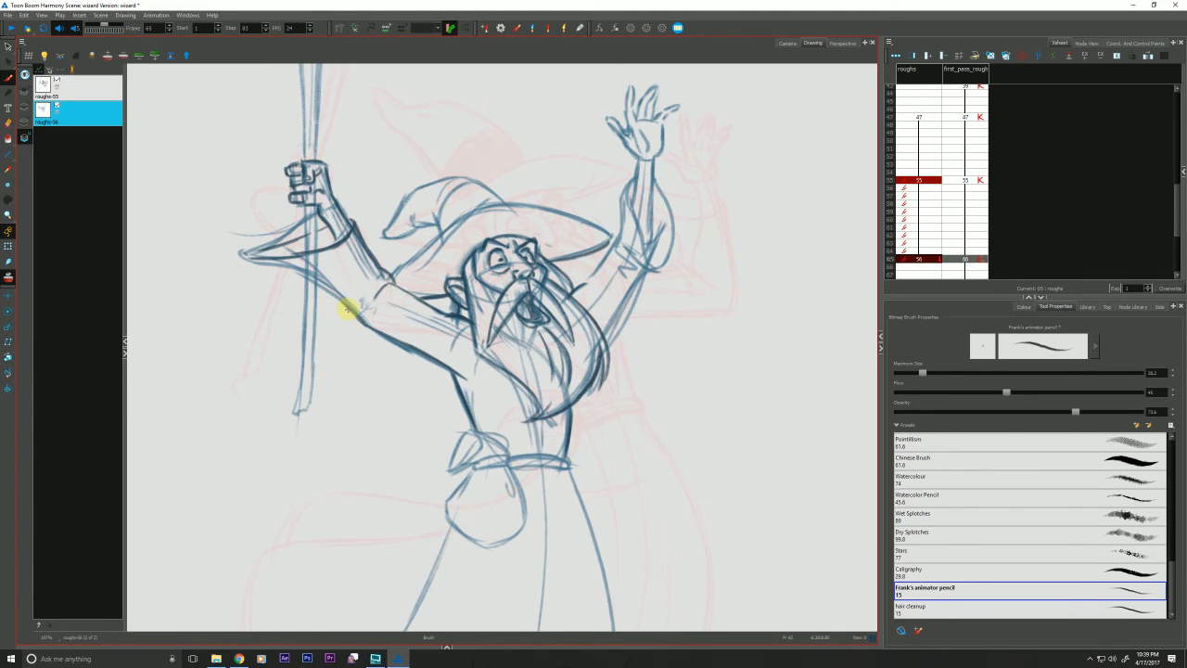
pyautogui.moveTo(305, 279); pyautogui.dragTo(247, 256)
pyautogui.press('f')
pyautogui.press('g')
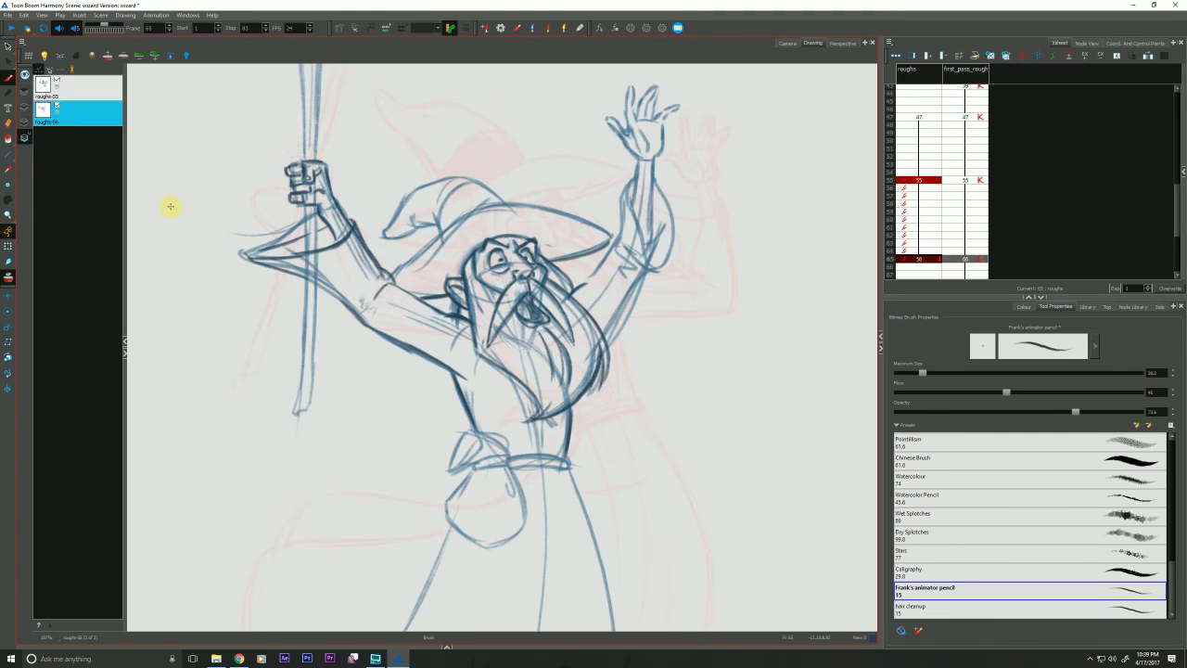
pyautogui.press('f')
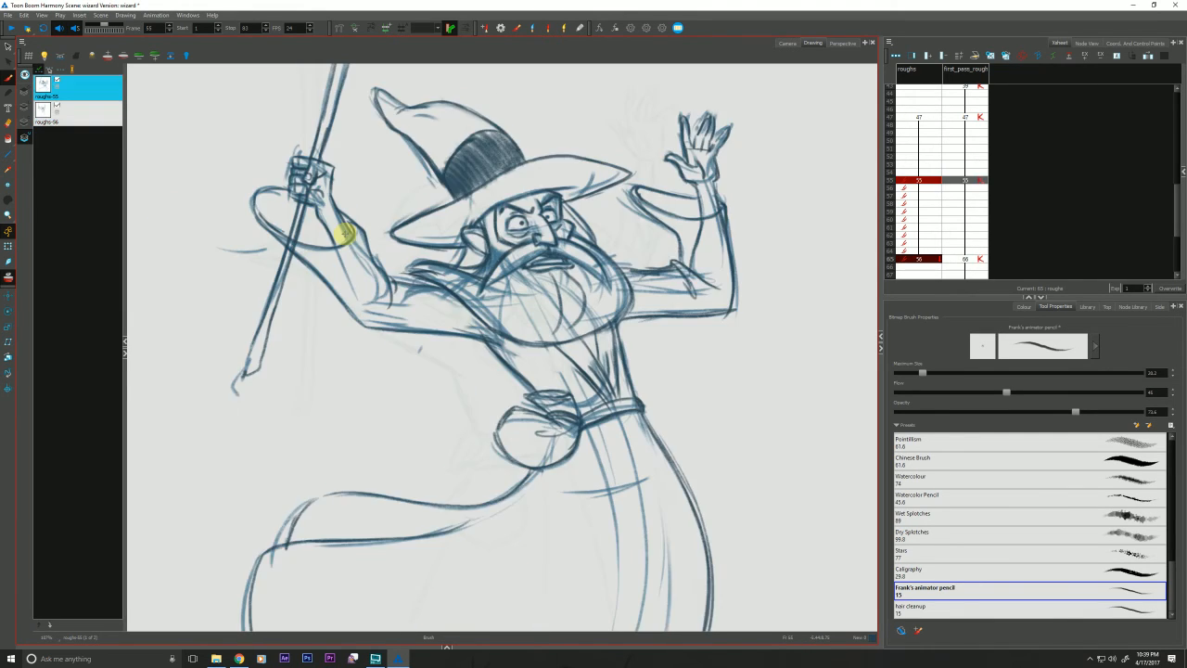
pyautogui.press('g')
# Reset the shifted frame 65 drawing to its original position
pyautogui.click(38, 69)
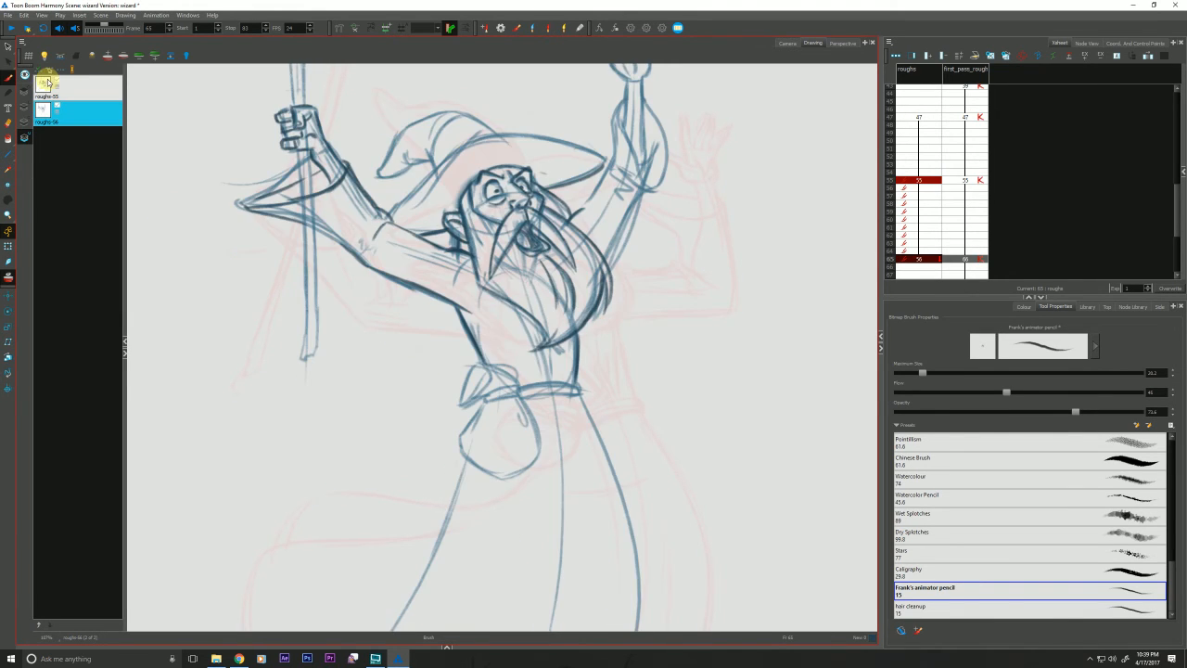
pyautogui.press('f')
pyautogui.press('g')
# Flip between frames 55 and 65 in the Camera view to check the revised staff arm in its real position
pyautogui.click(786, 44)
pyautogui.press('f')
pyautogui.press('g')
pyautogui.press('f')
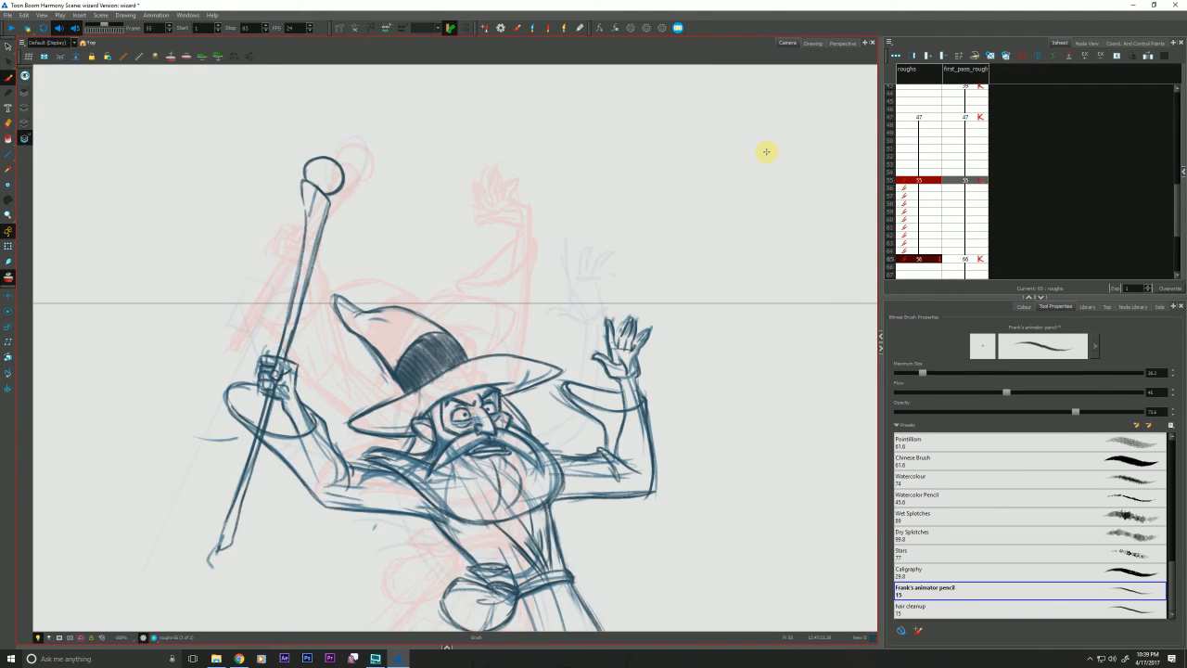
pyautogui.press('g')
pyautogui.press('f')
pyautogui.press('g')
pyautogui.press('f')
pyautogui.press('g')
pyautogui.press('f')
pyautogui.press('g')
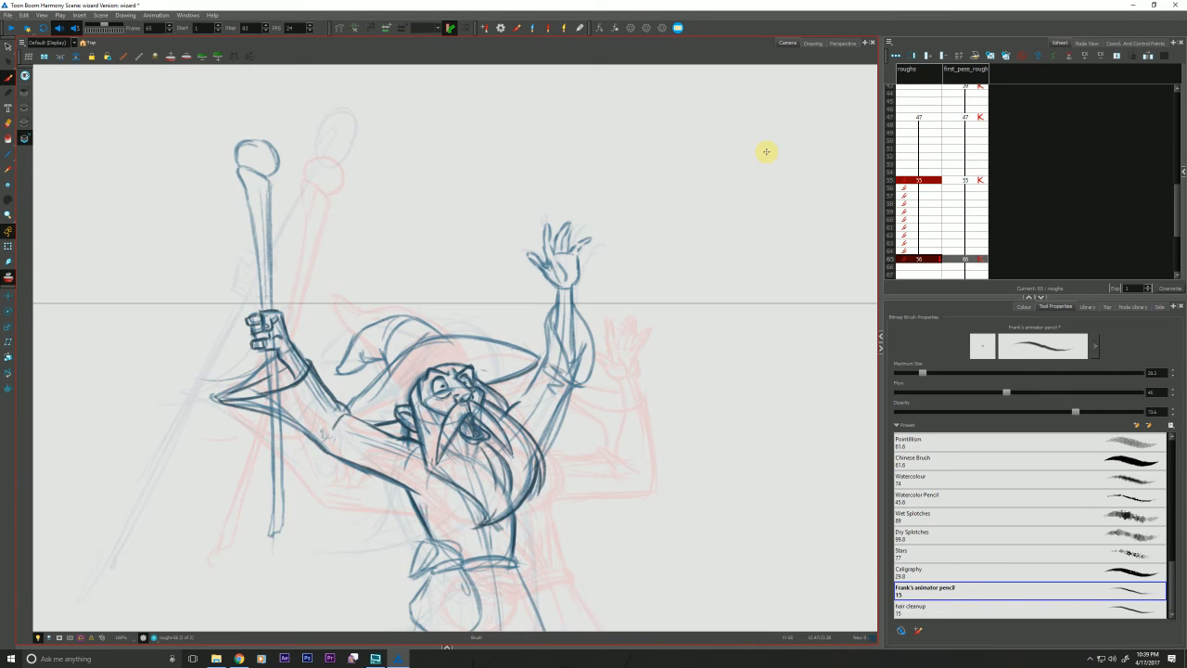
# Compare the open raised hand and arm on frame 65 with those on frame 55 up close
pyautogui.hotkey('alt', 'z')
pyautogui.click(560, 340)
pyautogui.click(560, 340)
pyautogui.click(558, 339)
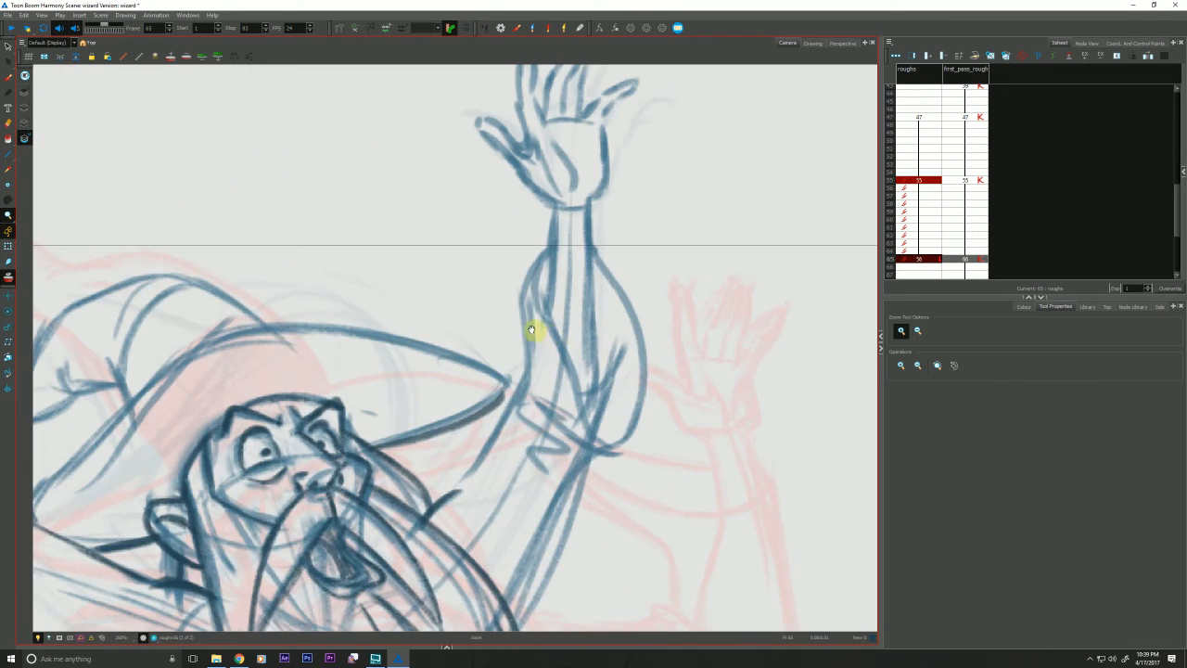
pyautogui.press('space')
pyautogui.moveTo(471, 360); pyautogui.dragTo(461, 375)
pyautogui.hotkey('alt', 'b')
pyautogui.press('f')
pyautogui.press('g')
pyautogui.press('f')
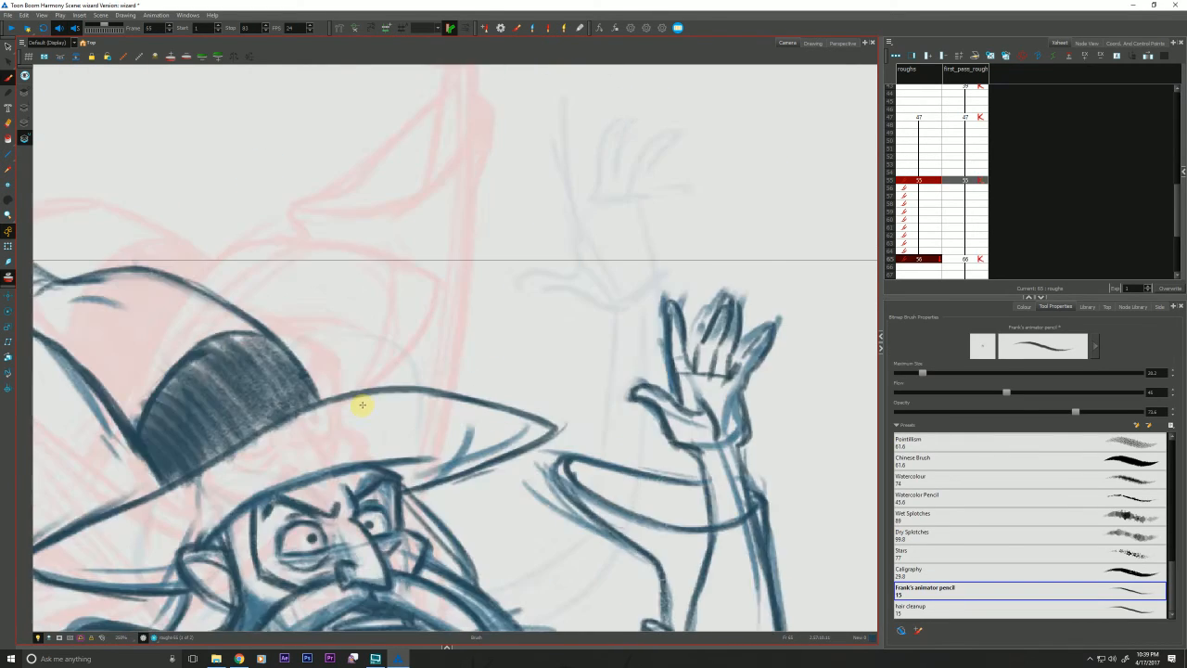
pyautogui.press('g')
pyautogui.press('space')
pyautogui.moveTo(446, 232); pyautogui.dragTo(463, 266)
pyautogui.press('f')
pyautogui.press('g')
pyautogui.hotkey('alt', 'z')
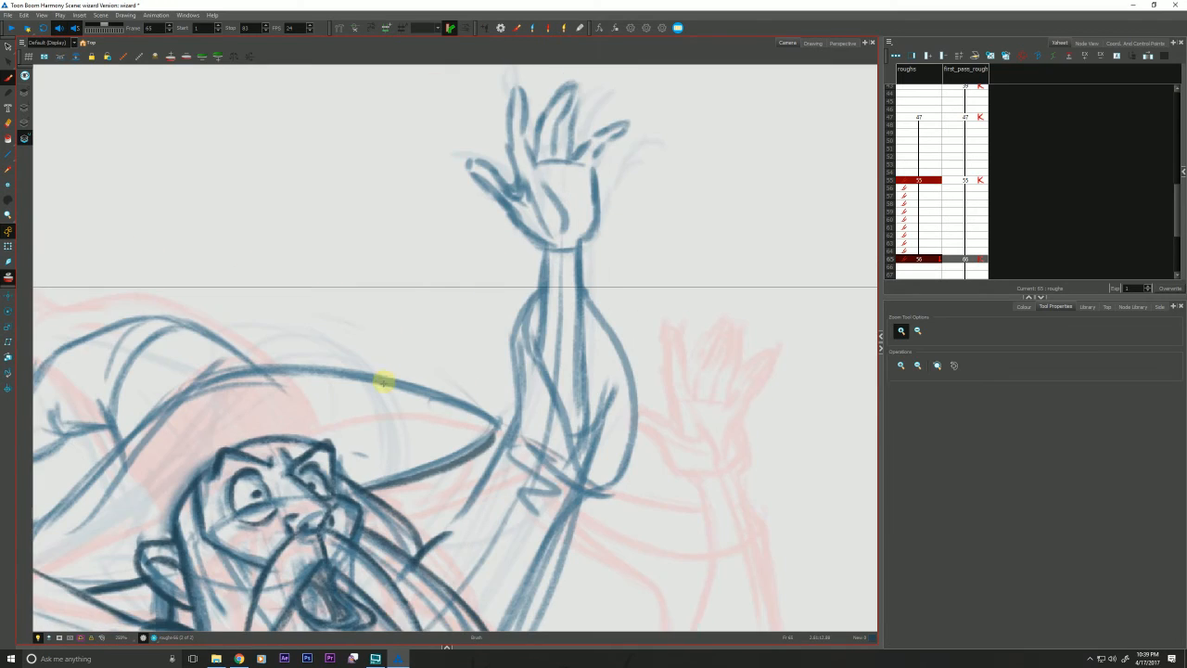
pyautogui.keyDown('alt'); pyautogui.click(349, 391); pyautogui.keyUp('alt')
pyautogui.press('space')
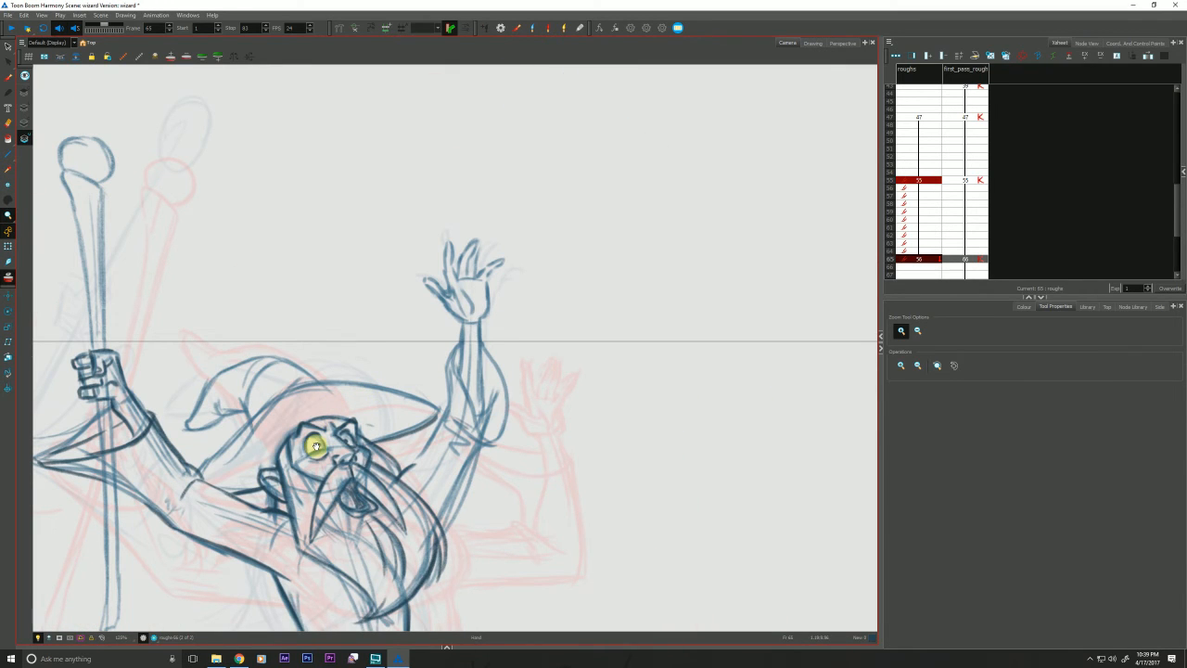
pyautogui.moveTo(315, 447); pyautogui.dragTo(362, 289)
pyautogui.hotkey('alt', 'b')
pyautogui.moveTo(417, 350)
pyautogui.mouseDown()
pyautogui.moveTo(443, 378)
pyautogui.moveTo(449, 420)
pyautogui.mouseUp()
pyautogui.hotkey('ctrl', 'z')
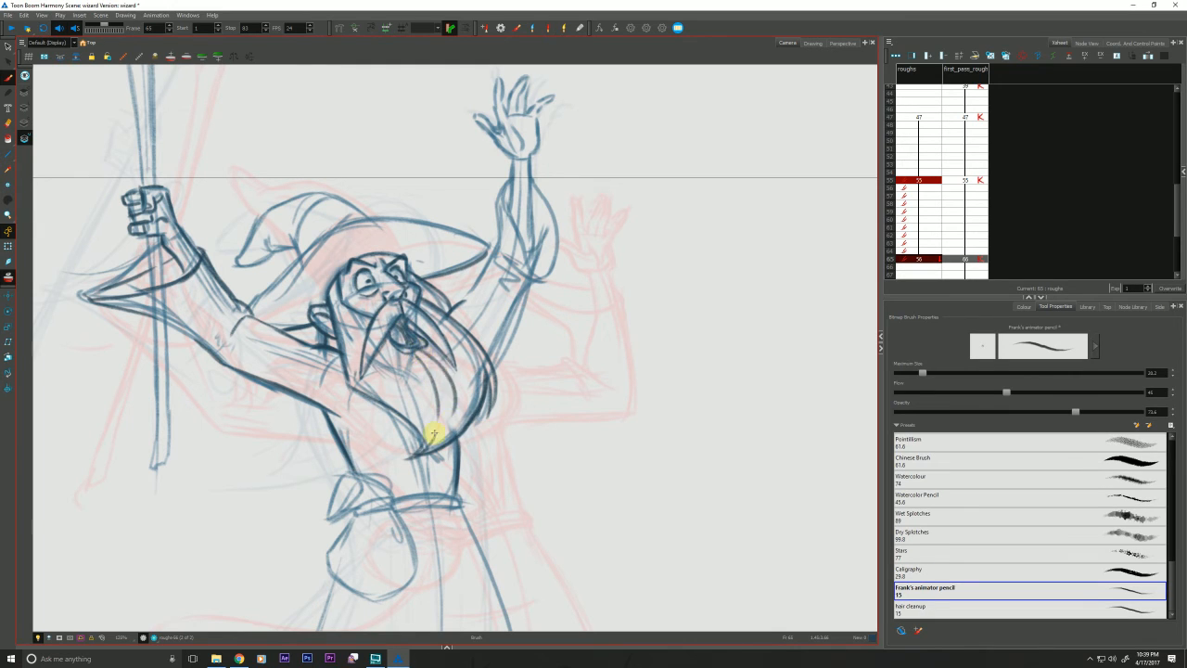
pyautogui.press(',')
pyautogui.press('.')
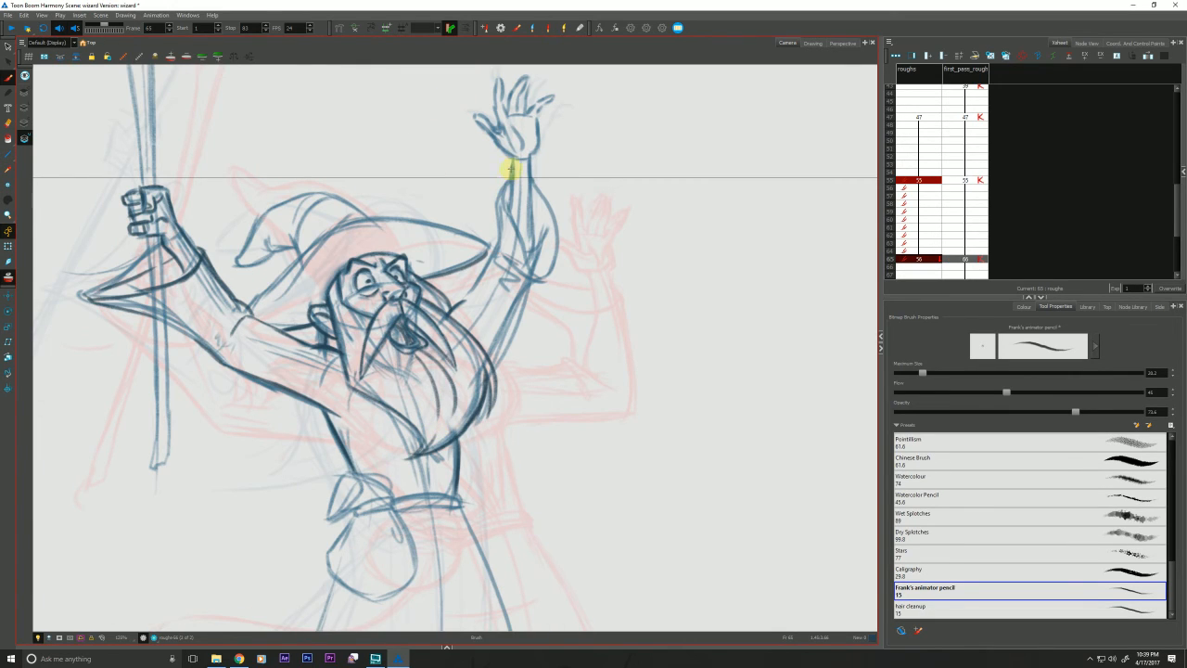
# Darken both sides of the raised open hand's wrist and forearm on frame 65
pyautogui.moveTo(515, 154); pyautogui.dragTo(519, 198)
pyautogui.moveTo(528, 159); pyautogui.dragTo(527, 266)
pyautogui.press('f')
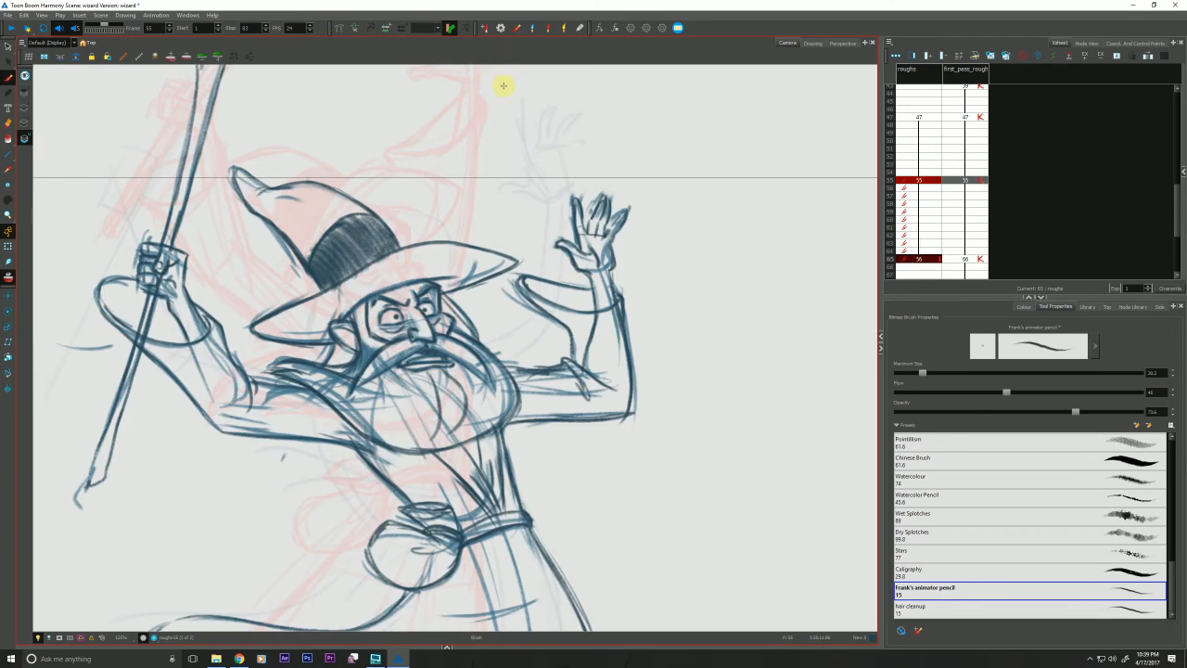
pyautogui.press('g')
pyautogui.press('f')
pyautogui.press('g')
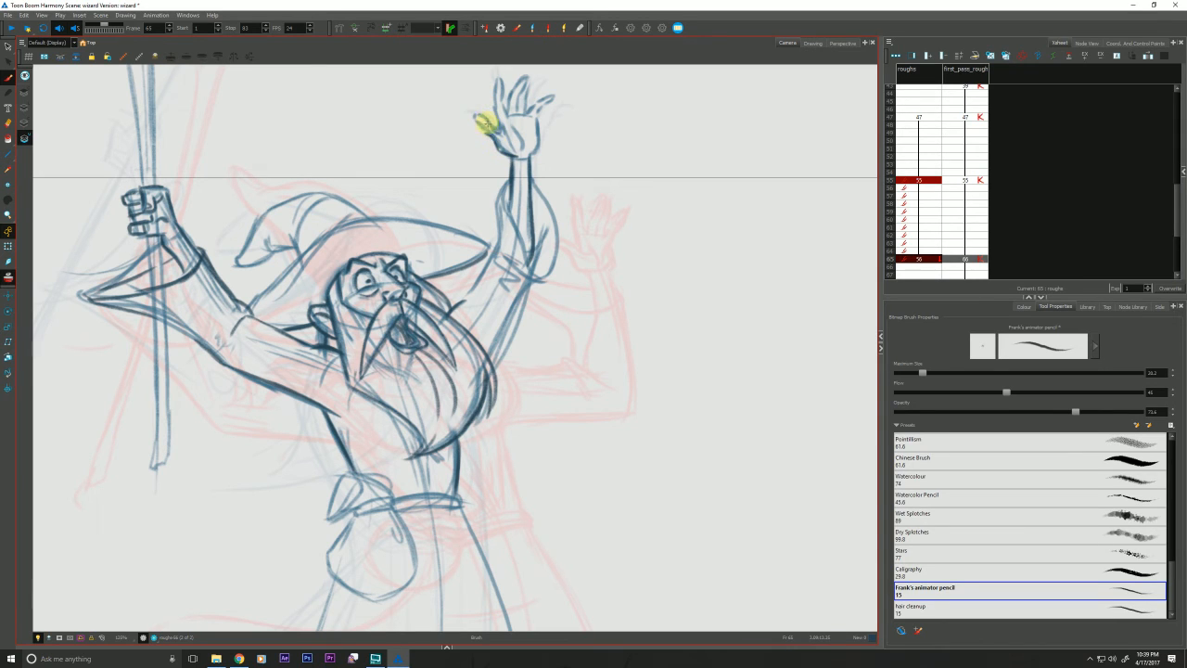
# Redraw the open hand's thumb, fingers and palm edge in darker lines, checking them against frame 55
pyautogui.moveTo(486, 124); pyautogui.dragTo(496, 134)
pyautogui.moveTo(407, 115); pyautogui.dragTo(398, 146)
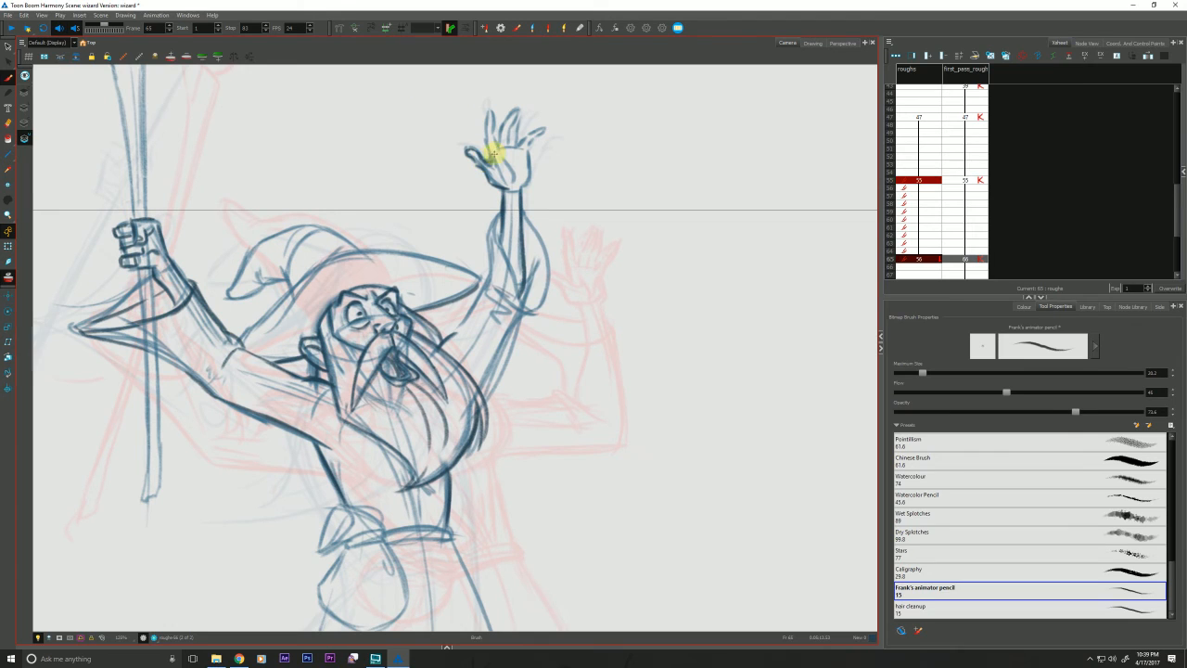
pyautogui.press('f')
pyautogui.press('g')
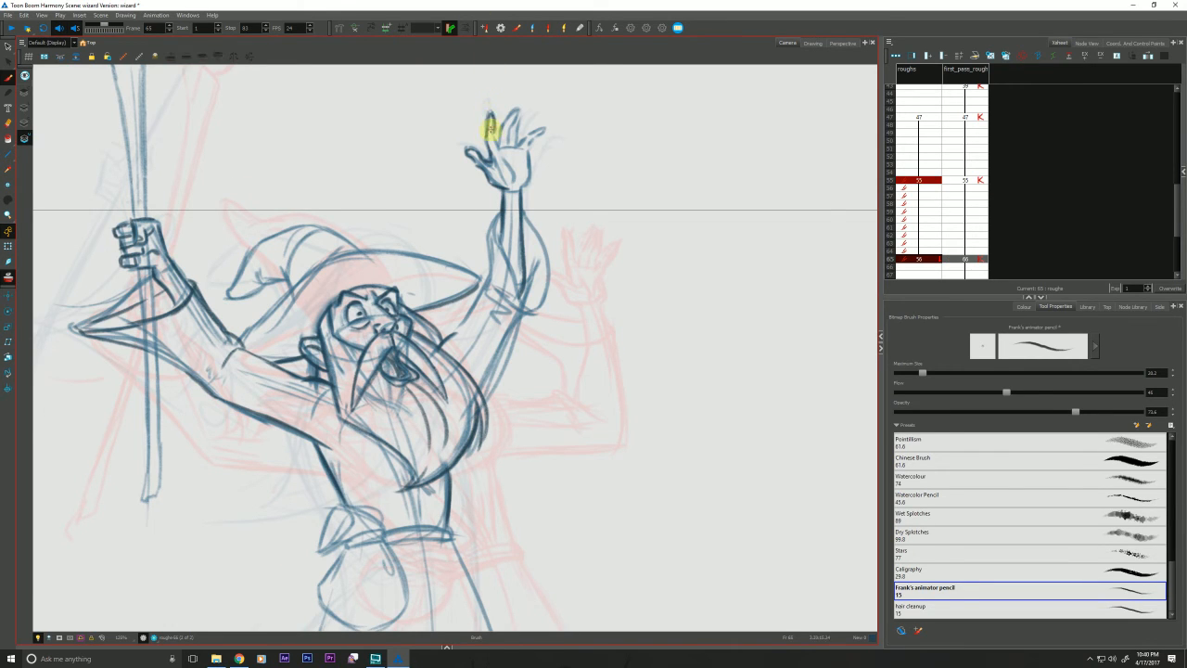
pyautogui.press('f')
pyautogui.press('g')
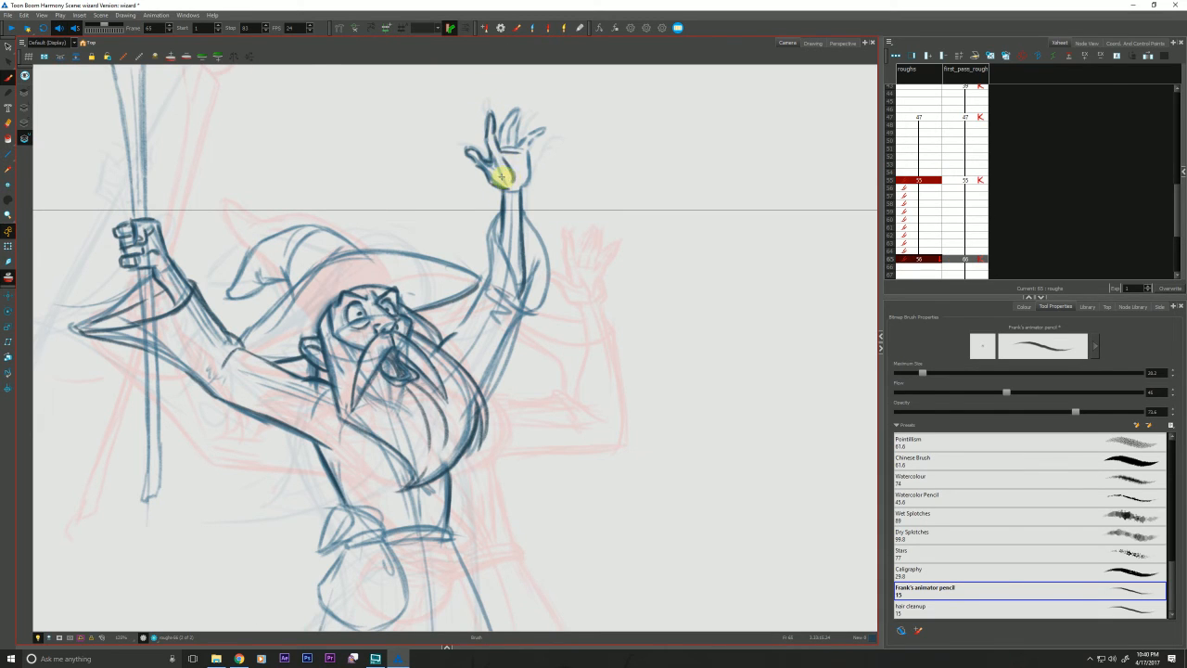
pyautogui.press('f')
pyautogui.press('g')
pyautogui.moveTo(456, 151); pyautogui.dragTo(456, 179)
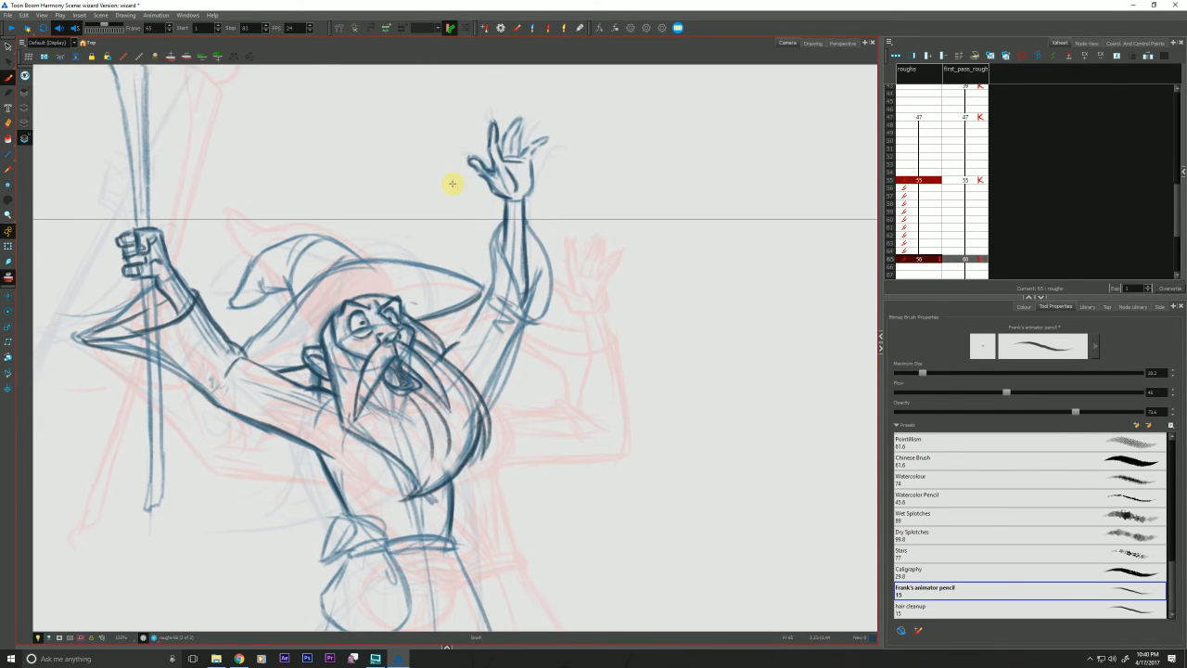
# Darken the outer edge of the sleeve on the raised open-hand arm on frame 65, checking it against frame 55
pyautogui.press('f')
pyautogui.press('g')
pyautogui.press('f')
pyautogui.press('g')
pyautogui.press('f')
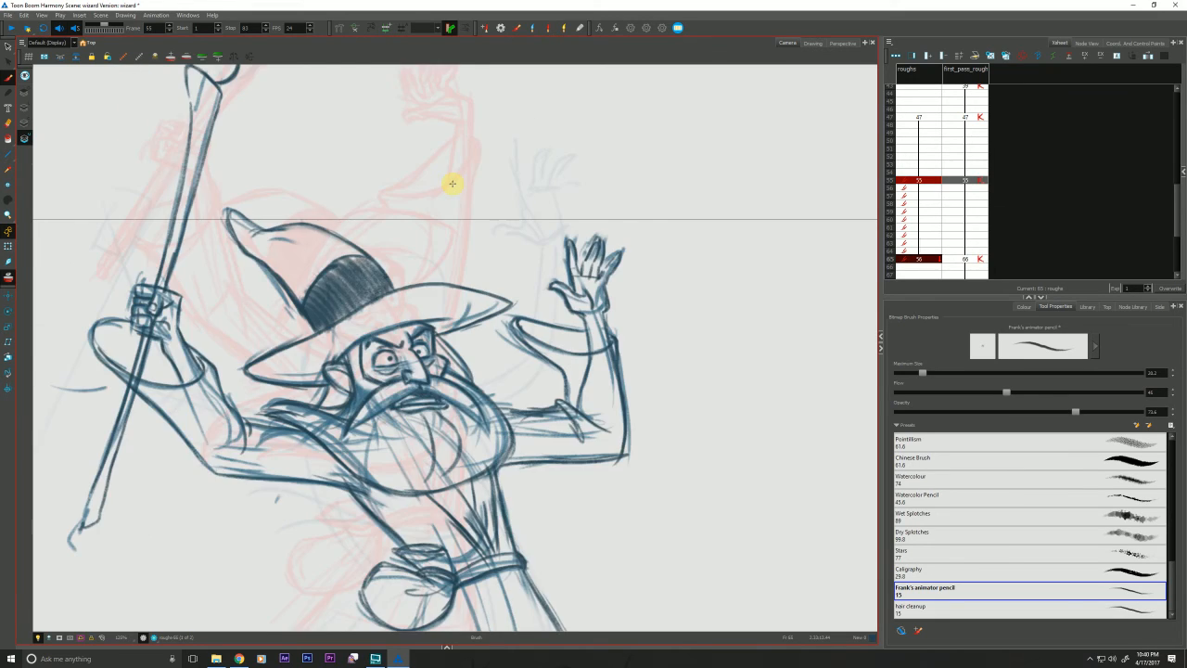
pyautogui.press('g')
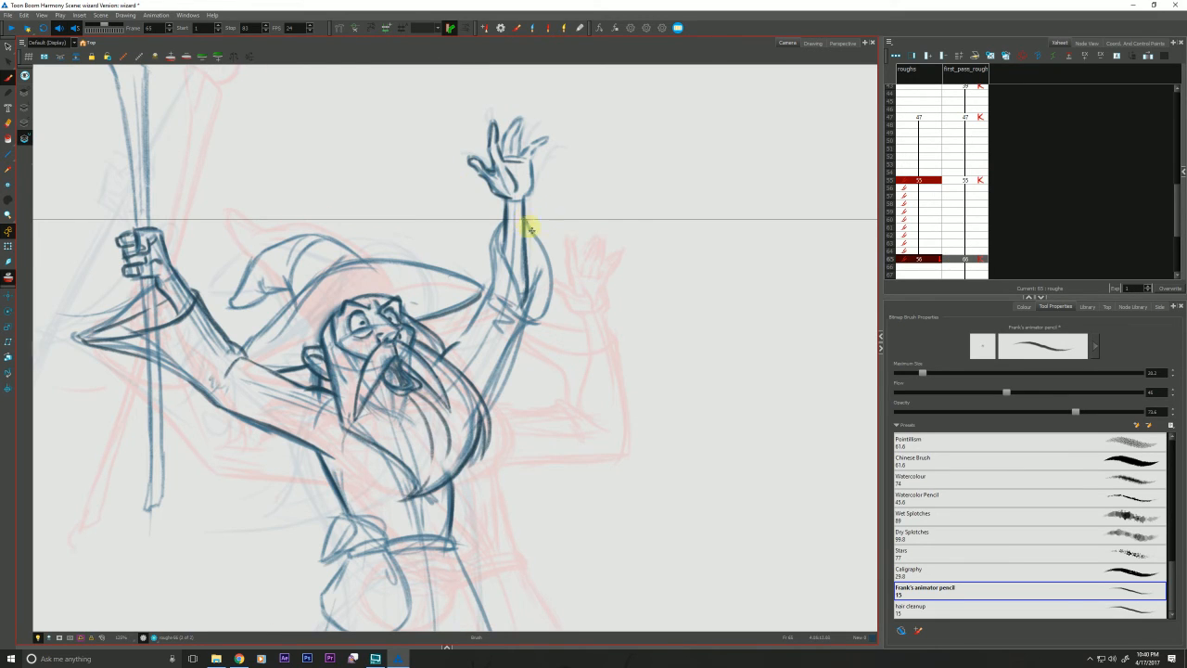
pyautogui.moveTo(525, 217); pyautogui.dragTo(544, 305)
pyautogui.moveTo(547, 263); pyautogui.dragTo(538, 321)
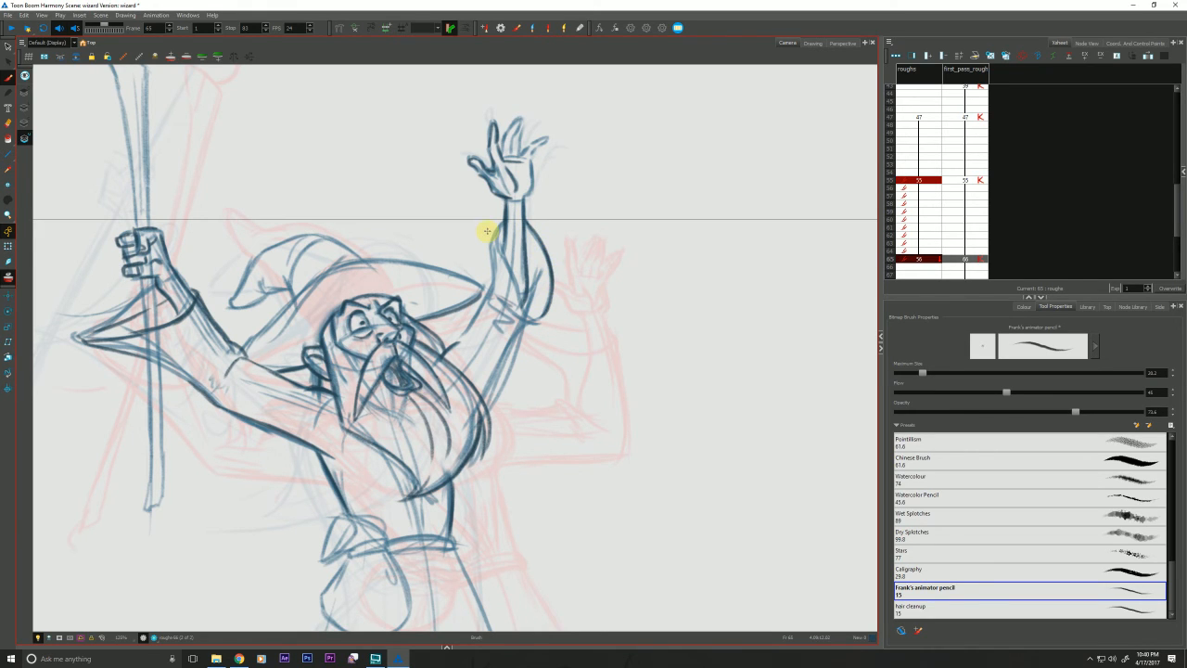
# Darken the inner edge of the open-hand arm's sleeve and the underside of its upper arm, comparing with the neighbouring drawings
pyautogui.press('f')
pyautogui.press('g')
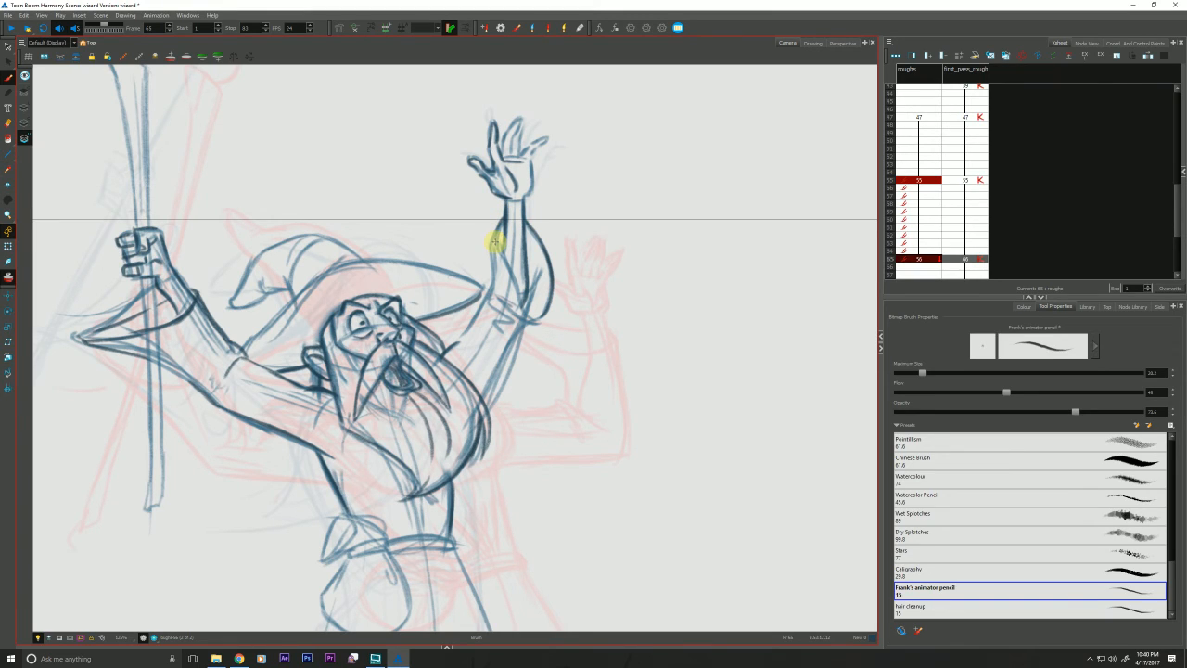
pyautogui.moveTo(494, 244); pyautogui.dragTo(469, 338)
pyautogui.moveTo(543, 313)
pyautogui.mouseDown()
pyautogui.moveTo(465, 284)
pyautogui.moveTo(512, 318)
pyautogui.moveTo(494, 303)
pyautogui.moveTo(496, 322)
pyautogui.moveTo(529, 322)
pyautogui.moveTo(511, 326)
pyautogui.moveTo(524, 329)
pyautogui.moveTo(479, 403)
pyautogui.mouseUp()
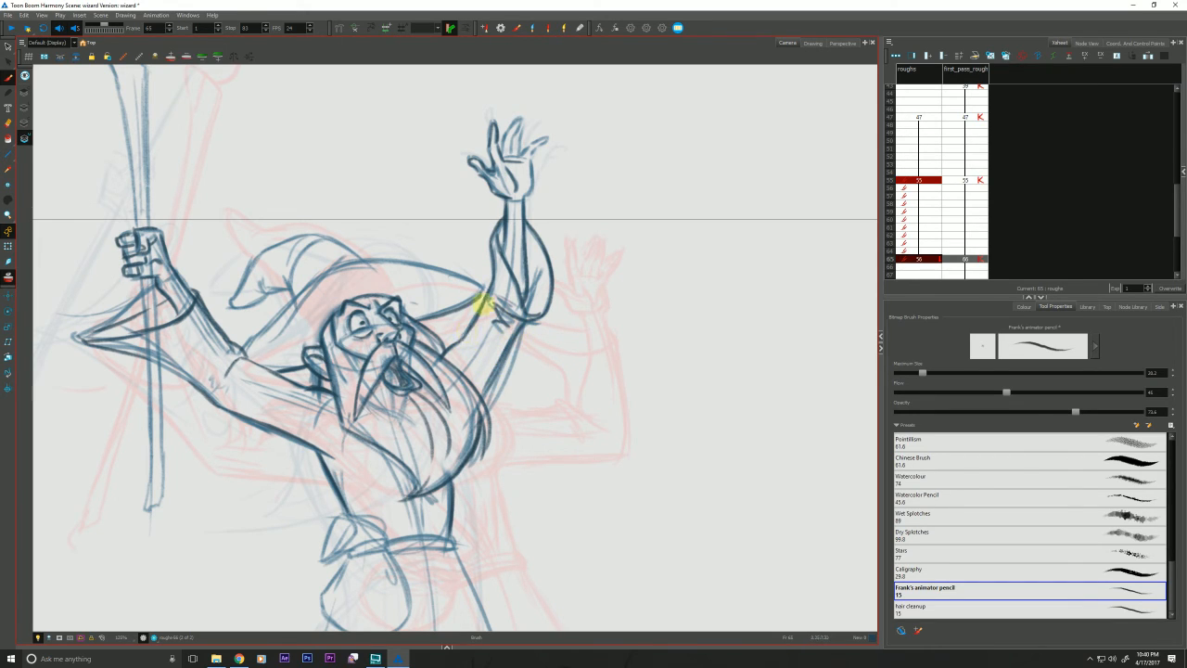
pyautogui.press(',')
pyautogui.press('.')
pyautogui.press(',')
pyautogui.press('.')
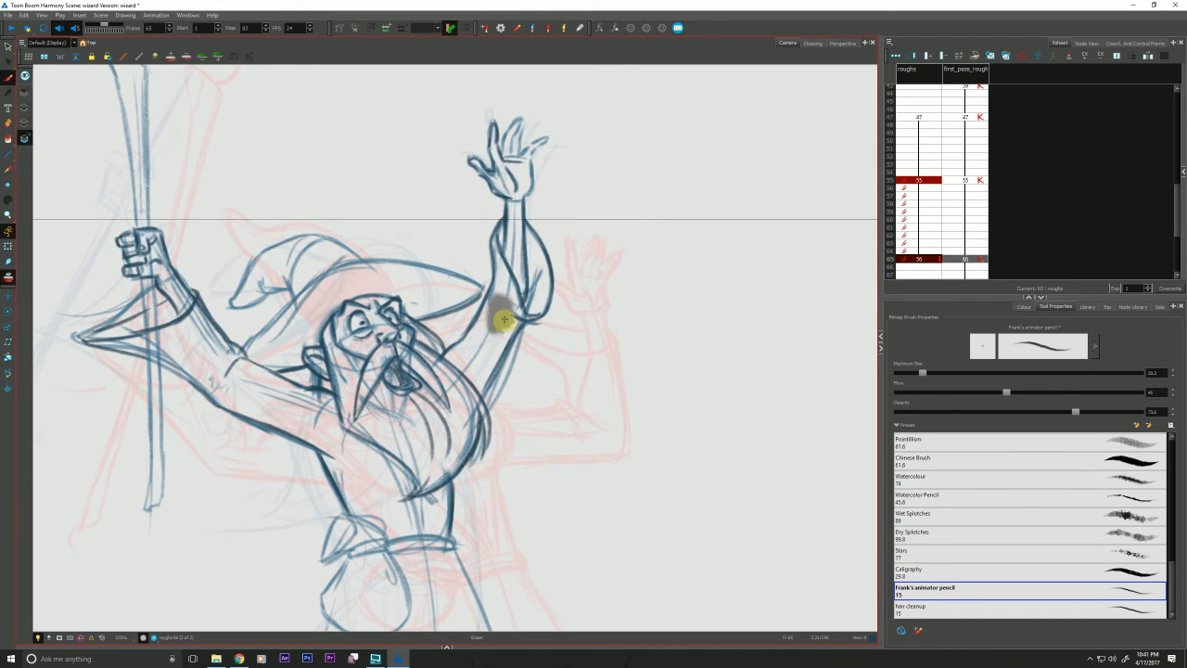
# Rework the sleeve crease at the open-hand arm's elbow and darken the middle fingers of the open hand
pyautogui.hotkey('alt', 'e')
pyautogui.hotkey('alt', 'b')
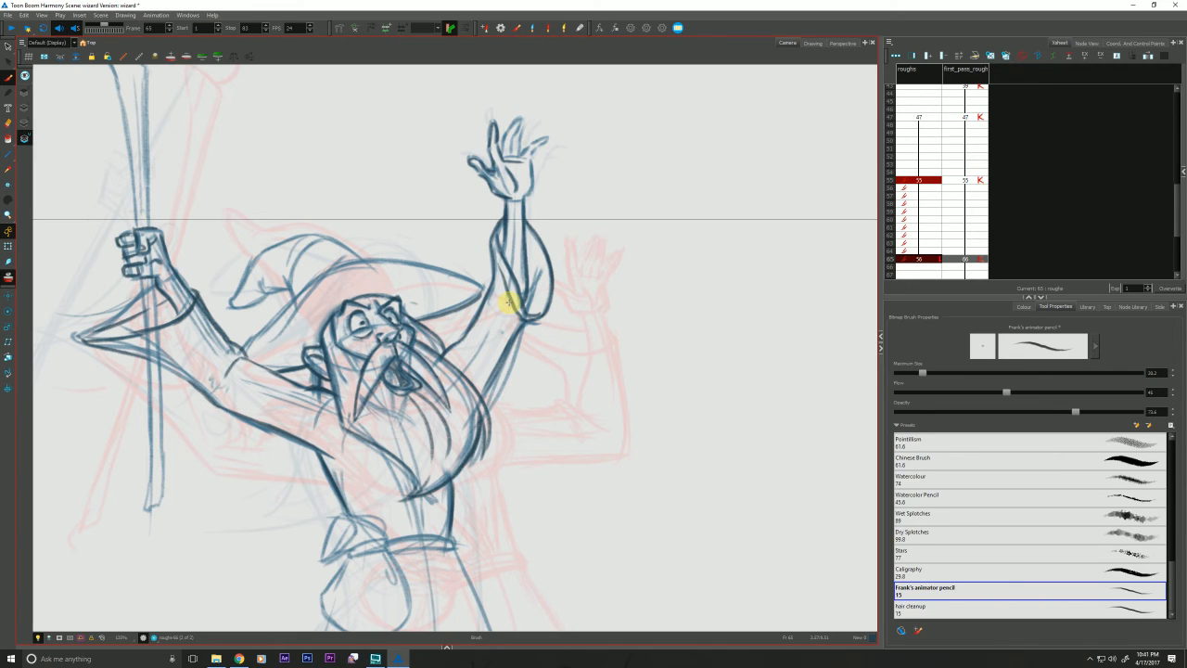
pyautogui.hotkey('ctrl', 'z')
pyautogui.moveTo(522, 293); pyautogui.dragTo(538, 315)
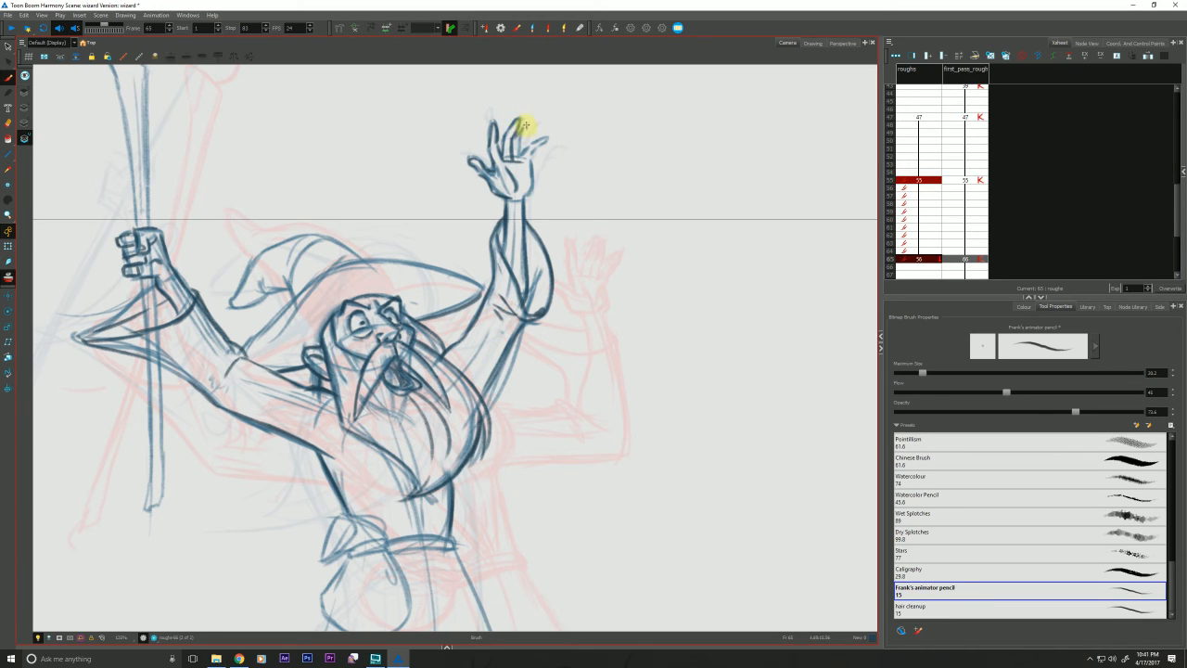
pyautogui.moveTo(525, 125)
pyautogui.mouseDown()
pyautogui.moveTo(524, 156)
pyautogui.moveTo(547, 139)
pyautogui.moveTo(524, 197)
pyautogui.mouseUp()
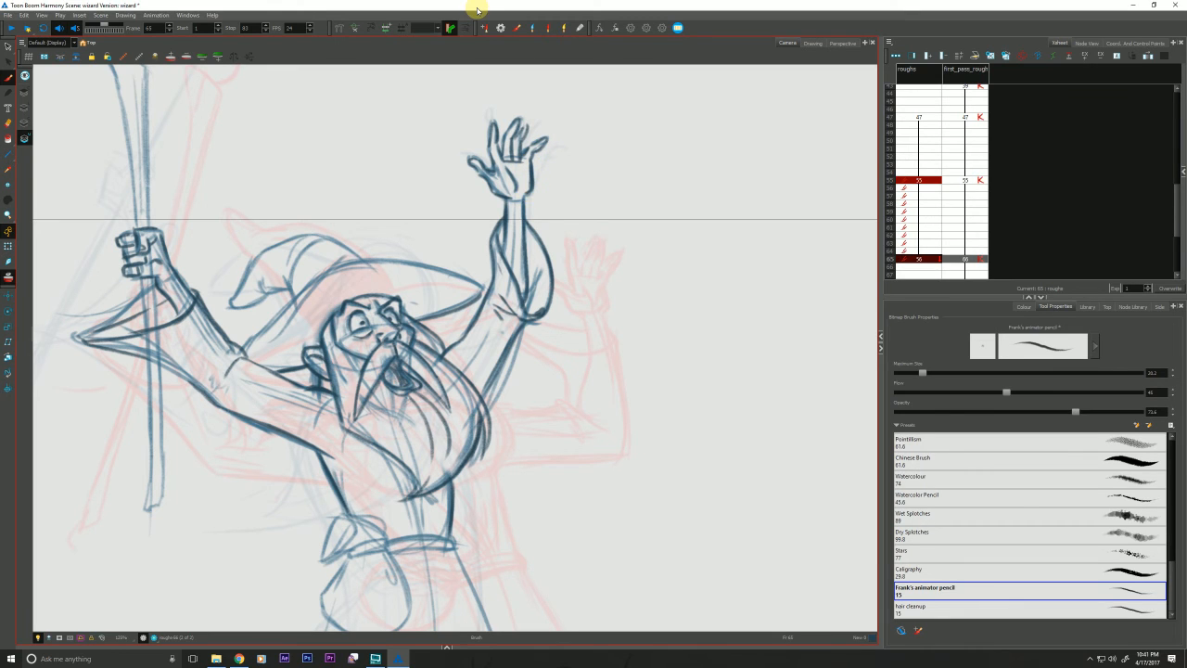
# Compare frames 55 and 65, and erase the stray line above the staff arm's hanging sleeve on frame 65
pyautogui.press('f')
pyautogui.press('g')
pyautogui.press('f')
pyautogui.press('g')
pyautogui.press('space')
pyautogui.moveTo(238, 471); pyautogui.dragTo(327, 452)
pyautogui.press('f')
pyautogui.press('g')
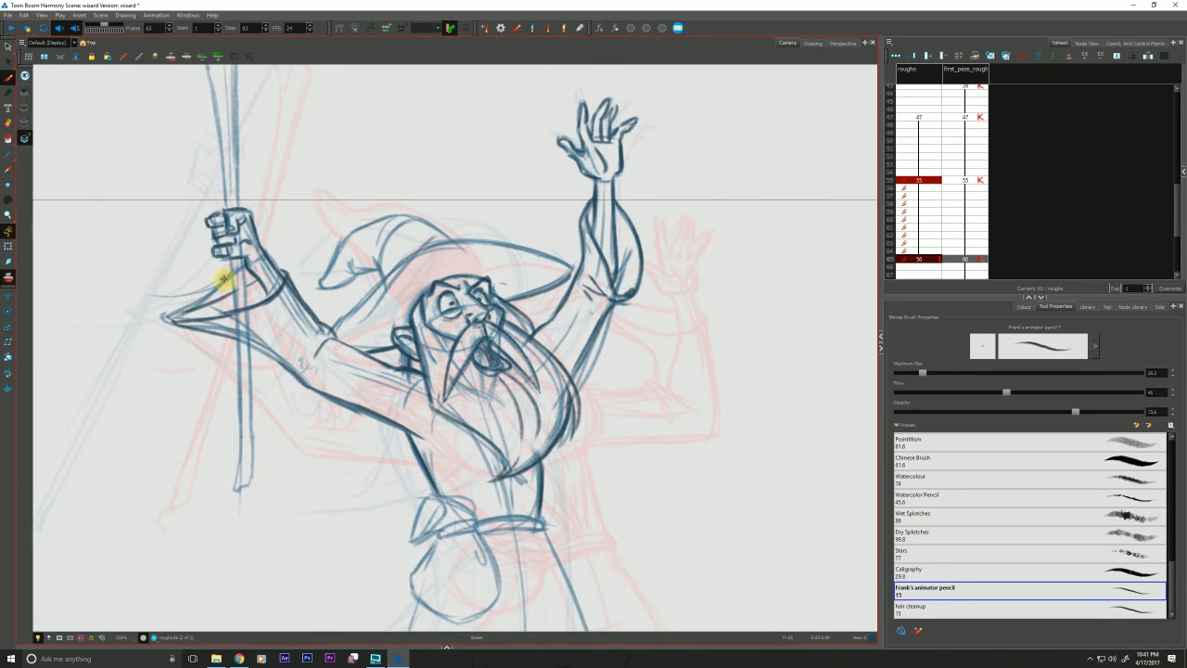
pyautogui.press('e')
pyautogui.moveTo(203, 291)
pyautogui.mouseDown()
pyautogui.moveTo(218, 281)
pyautogui.moveTo(204, 275)
pyautogui.moveTo(223, 278)
pyautogui.mouseUp()
# Darken both edges and the tip of the staff below the gripping hand on frame 65, checking against frame 55
pyautogui.press('f')
pyautogui.press('g')
pyautogui.moveTo(244, 240); pyautogui.dragTo(251, 467)
pyautogui.moveTo(230, 255); pyautogui.dragTo(250, 483)
pyautogui.moveTo(252, 460); pyautogui.dragTo(250, 482)
pyautogui.press('f')
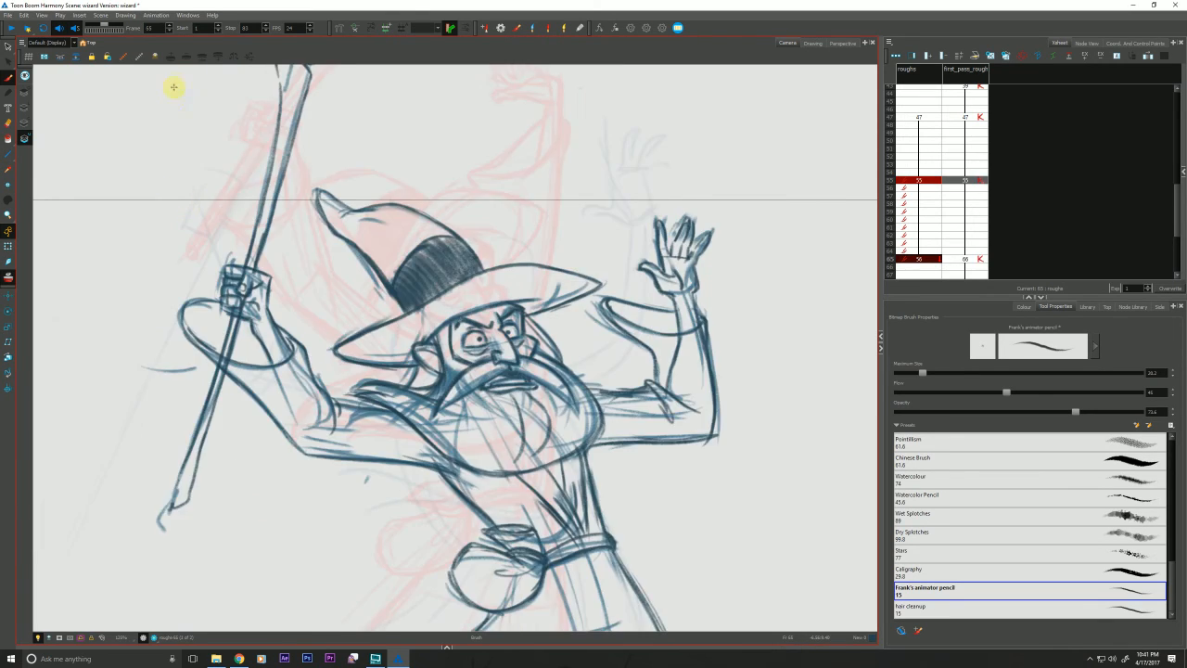
pyautogui.press('g')
# Darken both edges of the staff's shaft above the gripping hand on frame 65, widening toward the head
pyautogui.press('space')
pyautogui.moveTo(194, 149); pyautogui.dragTo(213, 272)
pyautogui.press('f')
pyautogui.press('g')
pyautogui.moveTo(258, 172)
pyautogui.mouseDown()
pyautogui.moveTo(213, 157)
pyautogui.moveTo(243, 328)
pyautogui.mouseUp()
pyautogui.moveTo(253, 165); pyautogui.dragTo(256, 325)
pyautogui.scroll(2, 219, 257)
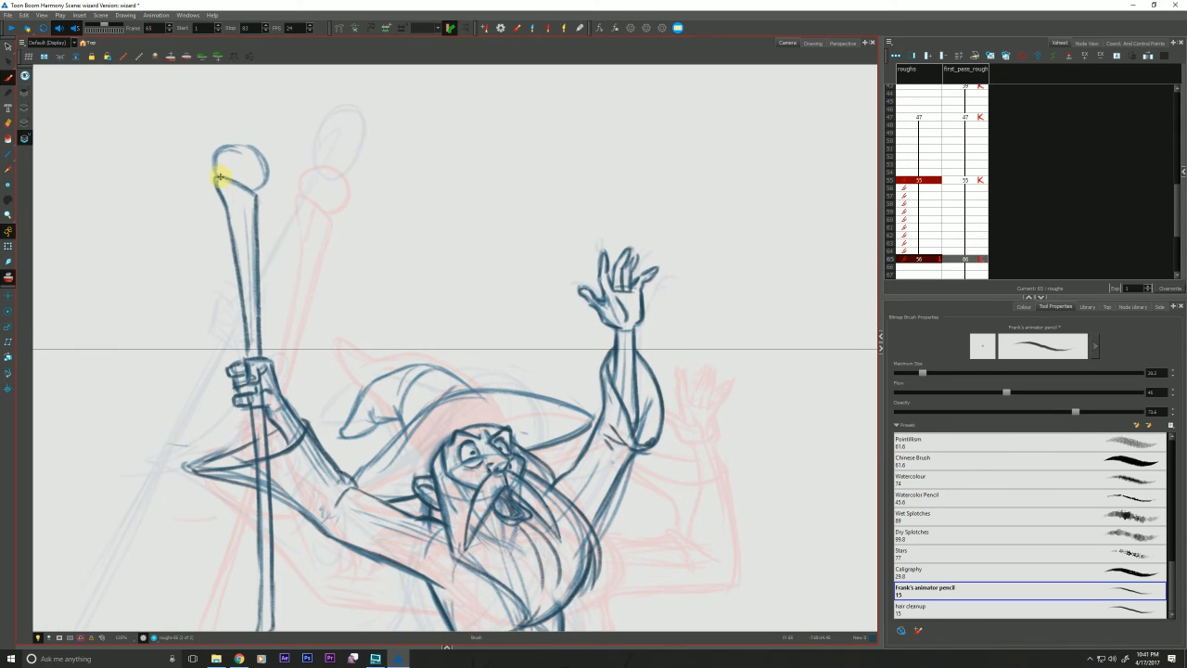
# Darken the rim at the top of the staff and the round knob on it, comparing with frame 55
pyautogui.moveTo(215, 170); pyautogui.dragTo(237, 164)
pyautogui.moveTo(225, 146)
pyautogui.mouseDown()
pyautogui.moveTo(260, 150)
pyautogui.moveTo(235, 144)
pyautogui.moveTo(251, 145)
pyautogui.moveTo(244, 192)
pyautogui.mouseUp()
pyautogui.press('f')
pyautogui.press('g')
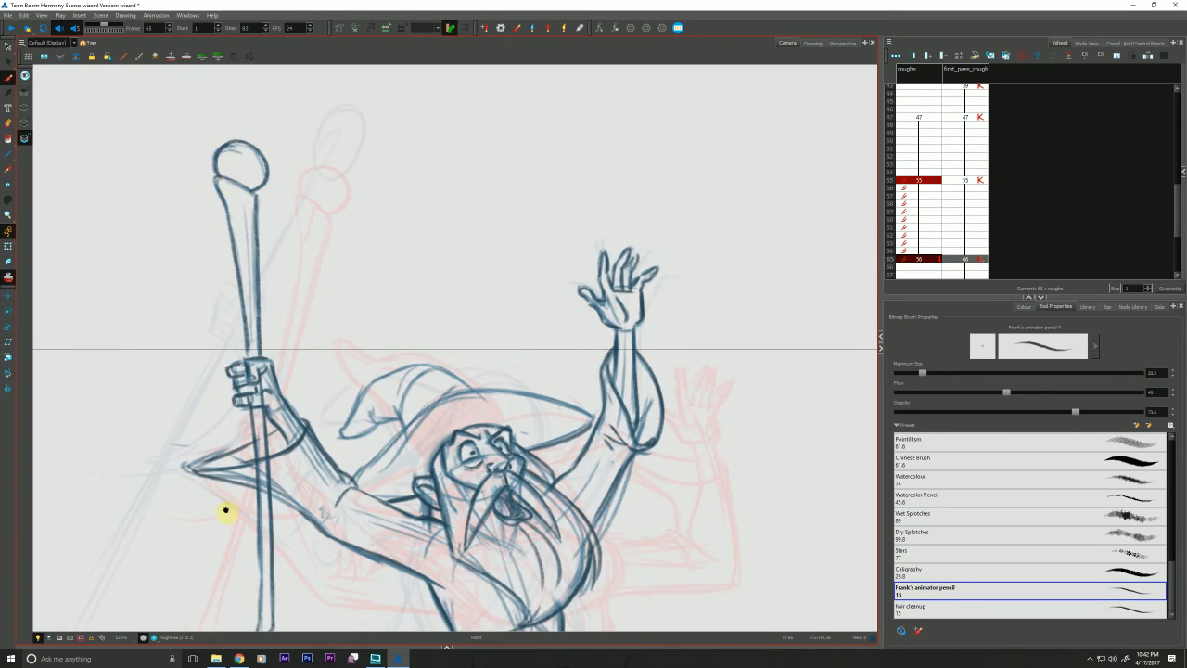
# Darken the long curve of the hat brim on frame 65, checking its shape against frame 55
pyautogui.moveTo(225, 509); pyautogui.dragTo(199, 401)
pyautogui.press('f')
pyautogui.press('g')
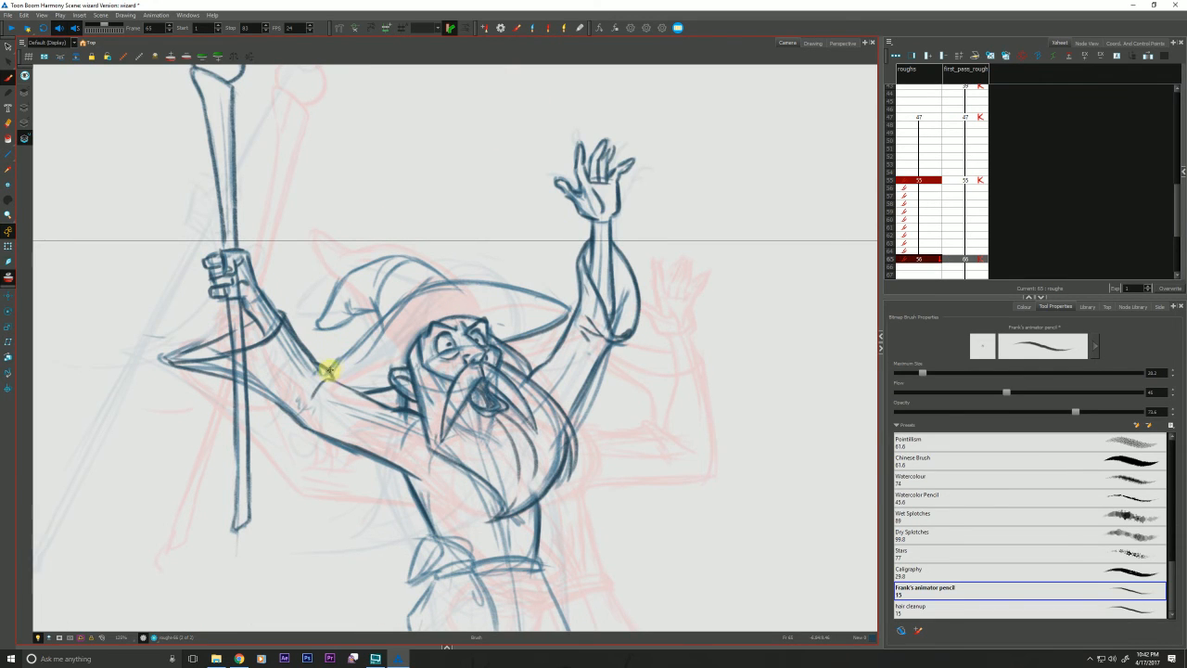
pyautogui.moveTo(329, 370)
pyautogui.mouseDown()
pyautogui.moveTo(438, 279)
pyautogui.moveTo(566, 310)
pyautogui.mouseUp()
pyautogui.press('f')
pyautogui.press('g')
pyautogui.press('f')
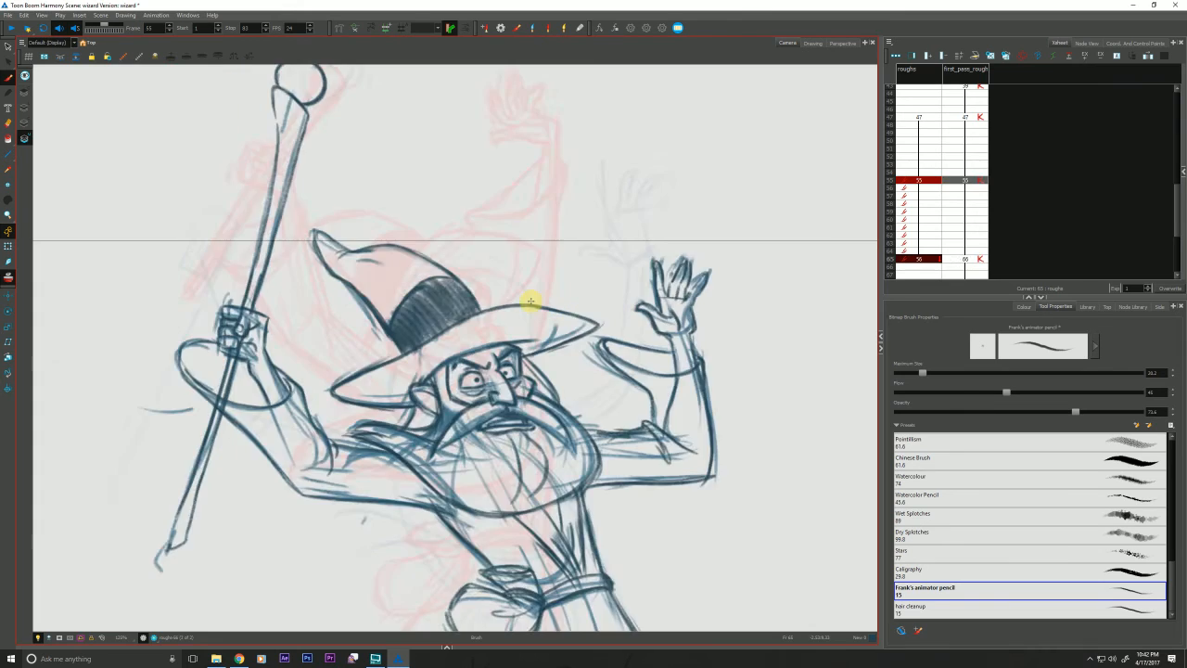
pyautogui.press('g')
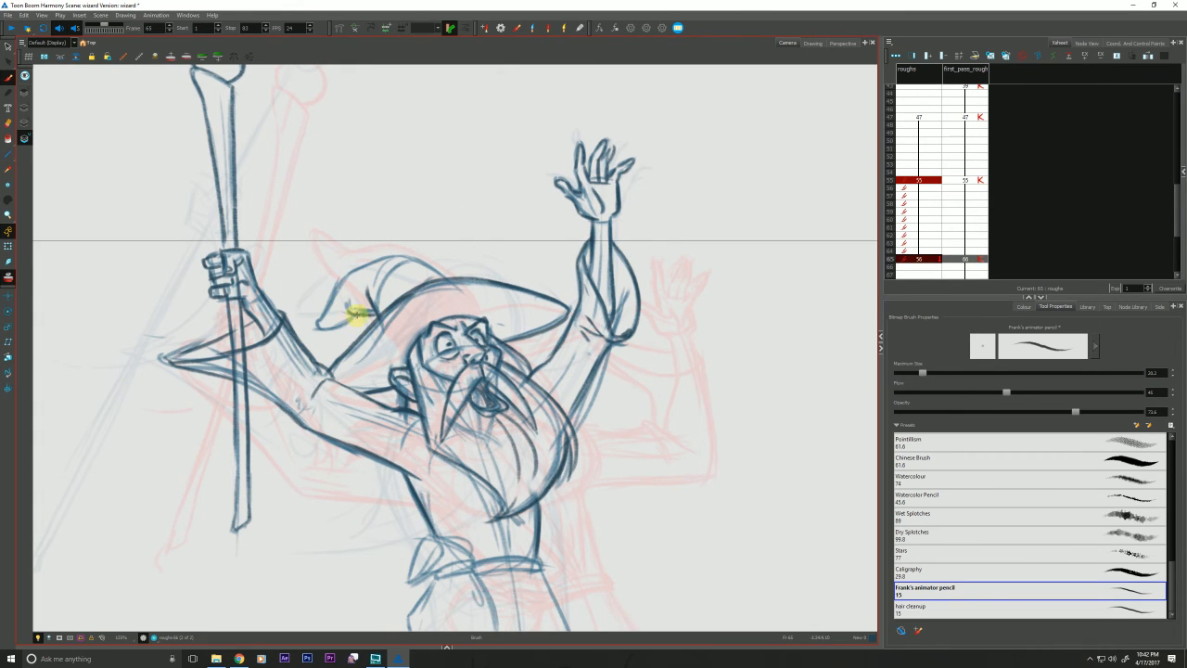
# Darken the hat's bent cone and tip, shade its band with a larger brush, and reduce the brush size again
pyautogui.press('f')
pyautogui.press('g')
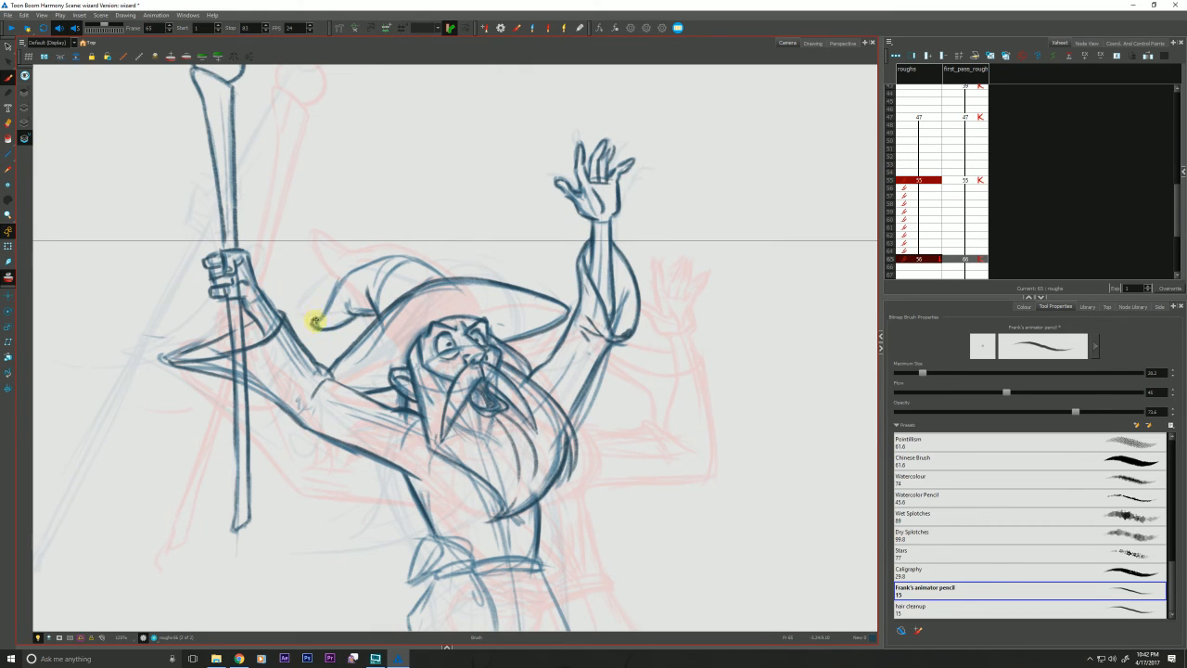
pyautogui.moveTo(313, 322)
pyautogui.mouseDown()
pyautogui.moveTo(333, 282)
pyautogui.moveTo(399, 254)
pyautogui.moveTo(454, 283)
pyautogui.moveTo(422, 267)
pyautogui.mouseUp()
pyautogui.moveTo(376, 306)
pyautogui.mouseDown()
pyautogui.moveTo(382, 277)
pyautogui.moveTo(417, 263)
pyautogui.moveTo(408, 259)
pyautogui.moveTo(376, 300)
pyautogui.moveTo(398, 265)
pyautogui.moveTo(400, 289)
pyautogui.moveTo(411, 260)
pyautogui.moveTo(433, 280)
pyautogui.moveTo(400, 266)
pyautogui.moveTo(410, 292)
pyautogui.moveTo(383, 284)
pyautogui.moveTo(378, 315)
pyautogui.moveTo(370, 301)
pyautogui.moveTo(435, 277)
pyautogui.mouseUp()
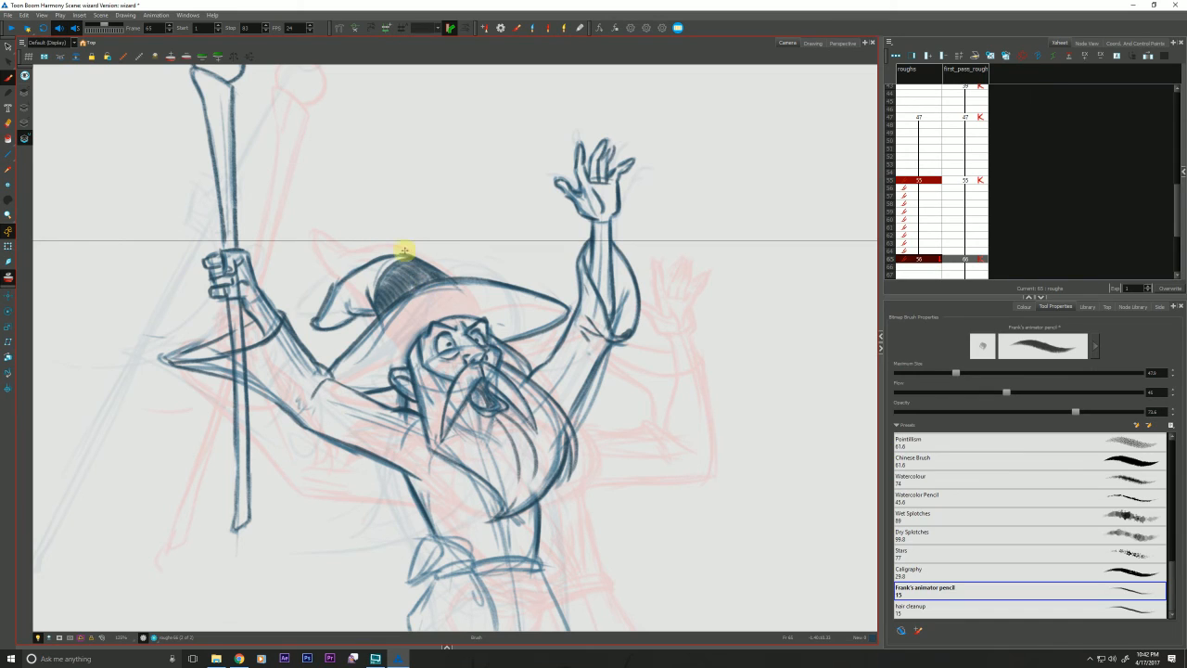
pyautogui.moveTo(950, 372); pyautogui.dragTo(921, 375)
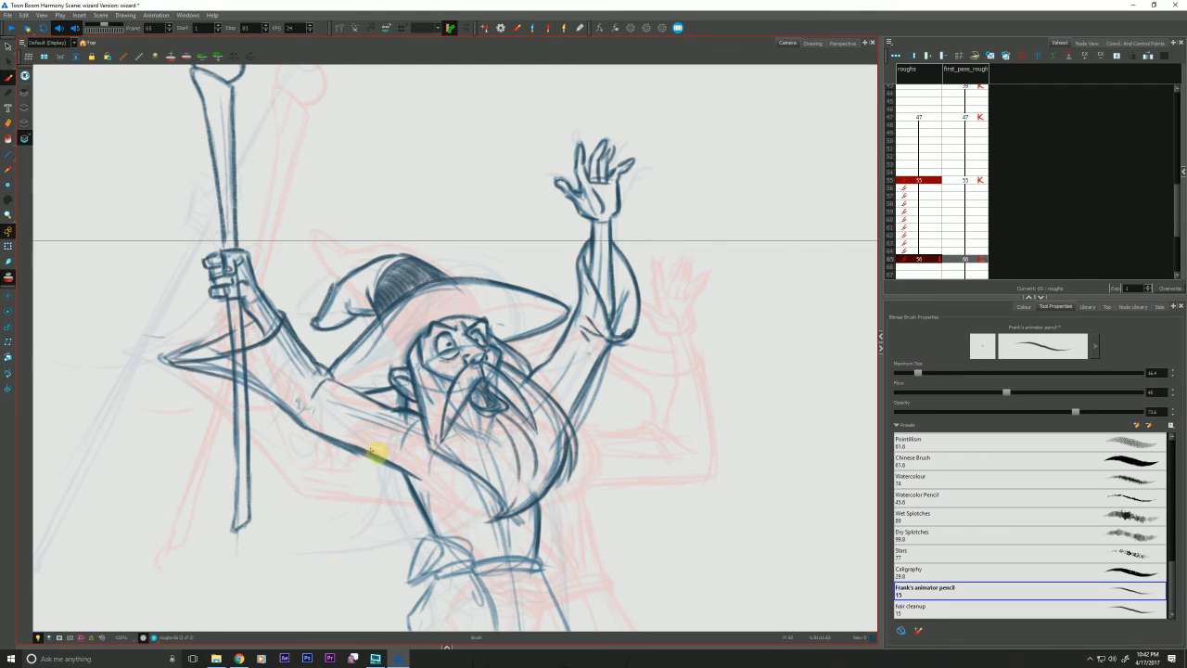
# Flip between frames 55 and 65 to compare the overall pose with the darkened hat and staff
pyautogui.moveTo(313, 467); pyautogui.dragTo(323, 470)
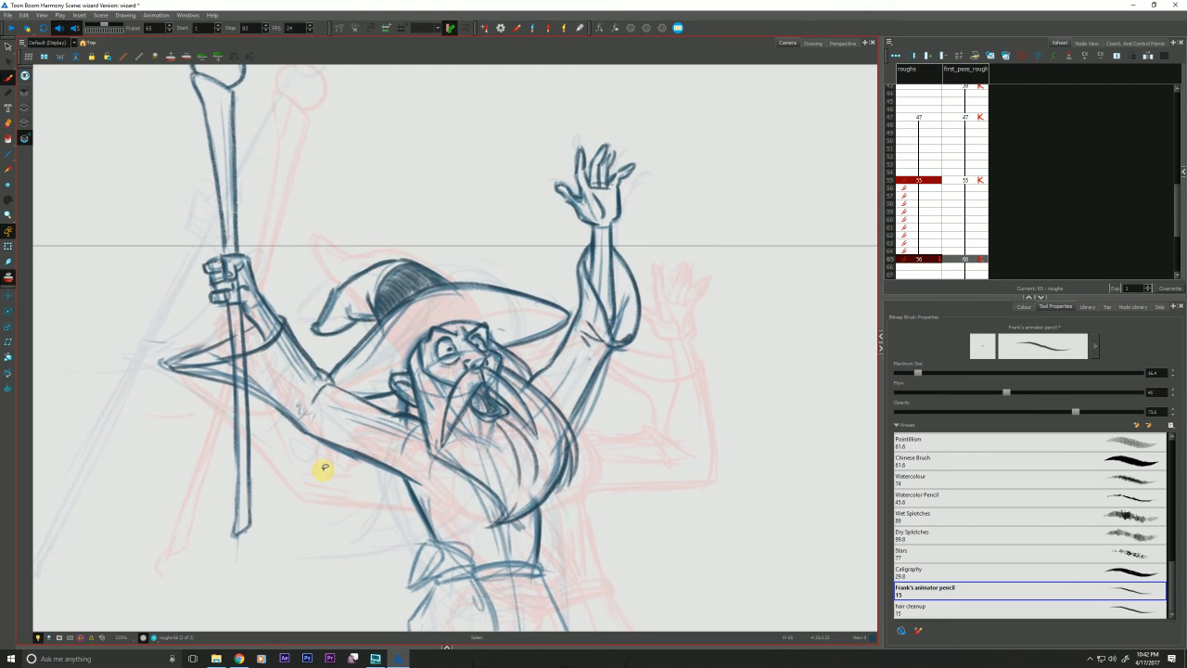
pyautogui.press('f')
pyautogui.press('g')
pyautogui.press('f')
pyautogui.press('g')
pyautogui.press('f')
pyautogui.press('g')
pyautogui.moveTo(466, 371); pyautogui.dragTo(464, 361)
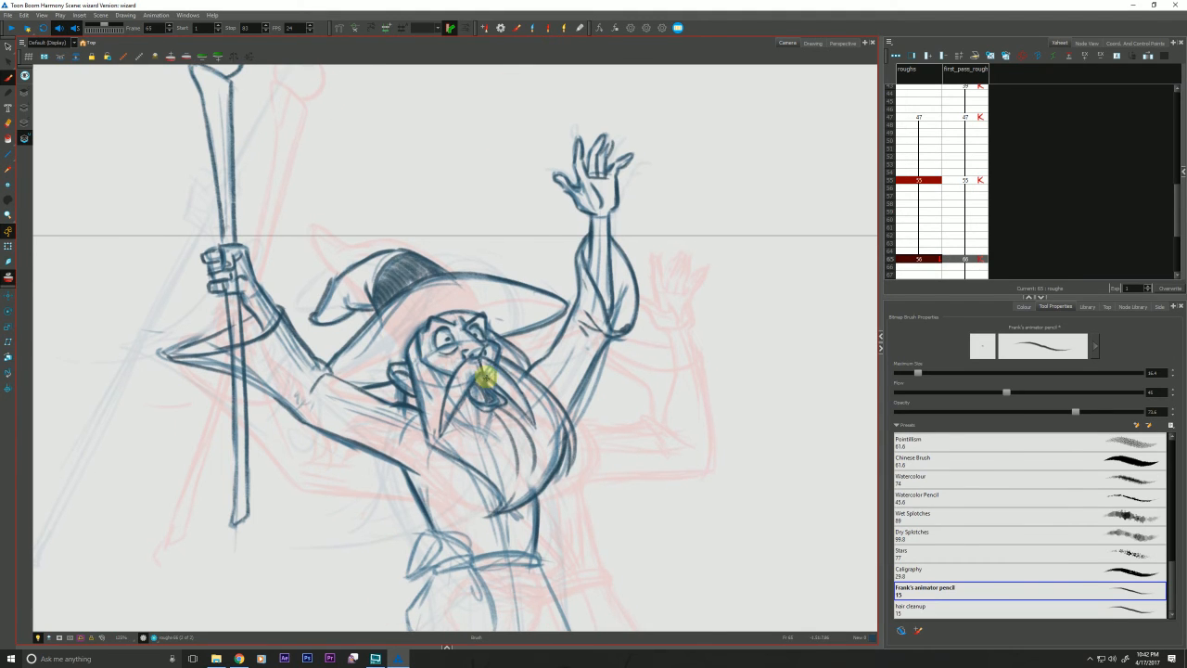
pyautogui.press('f')
pyautogui.press('g')
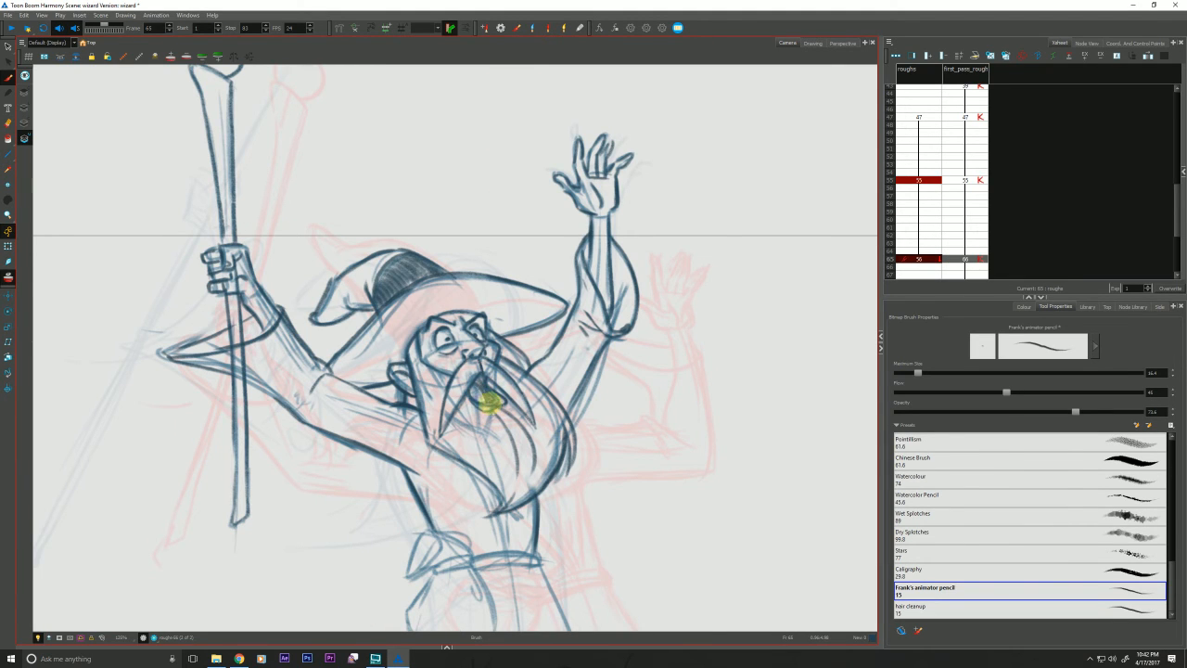
# Compare the wizard's face and mouth on frames 55 and 65 to examine how the expression changes between the poses
pyautogui.press('f')
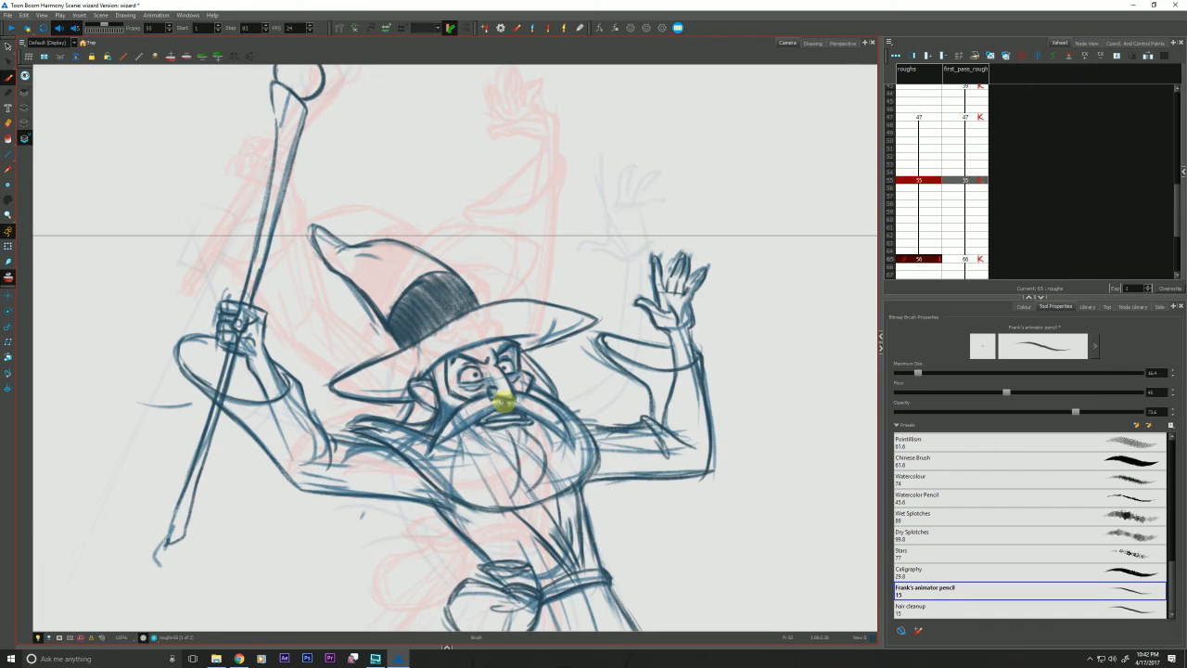
pyautogui.moveTo(504, 403); pyautogui.dragTo(484, 415)
pyautogui.press('g')
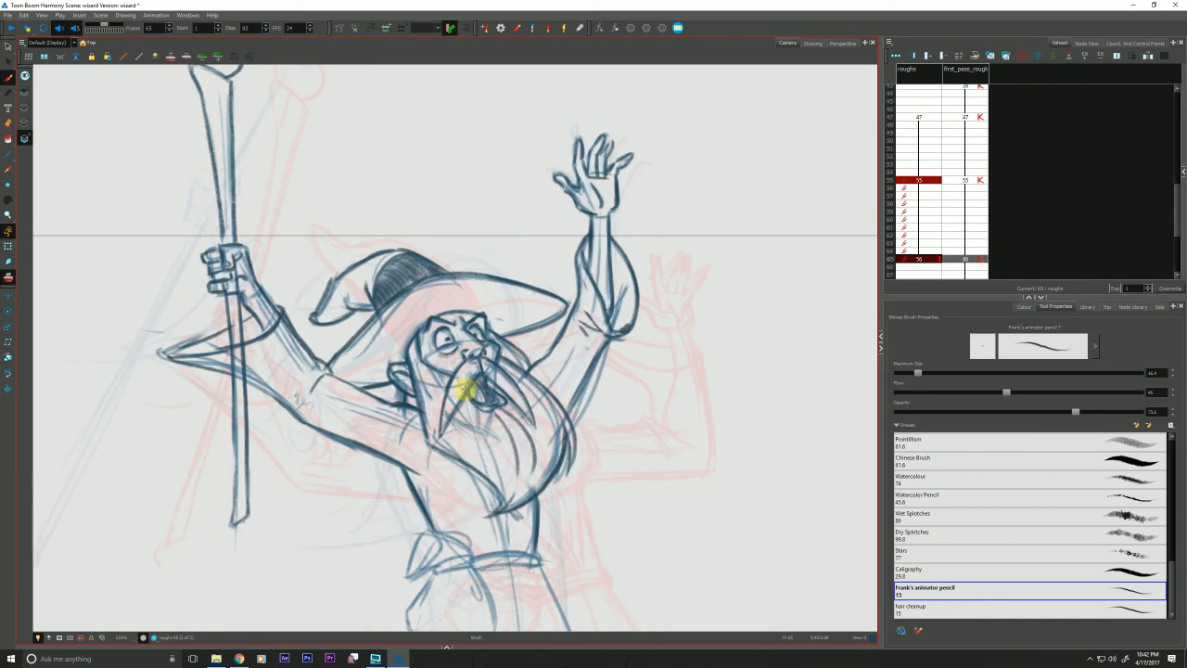
pyautogui.press('f')
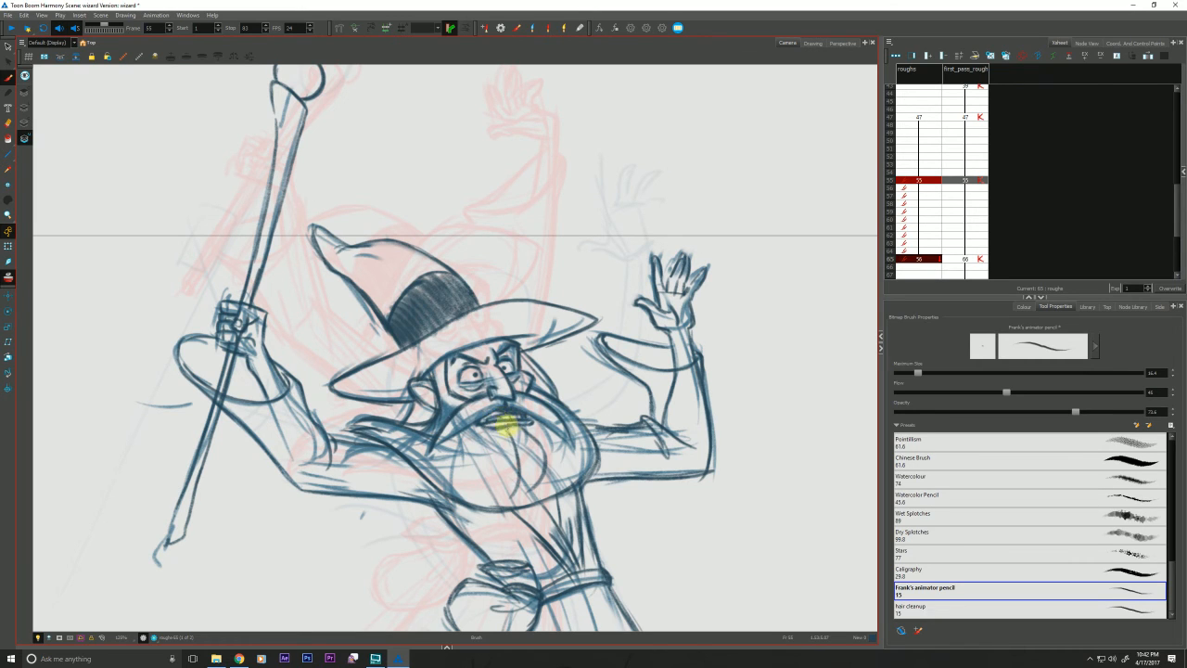
pyautogui.press('g')
pyautogui.press('f')
pyautogui.press('g')
pyautogui.press('f')
pyautogui.press('g')
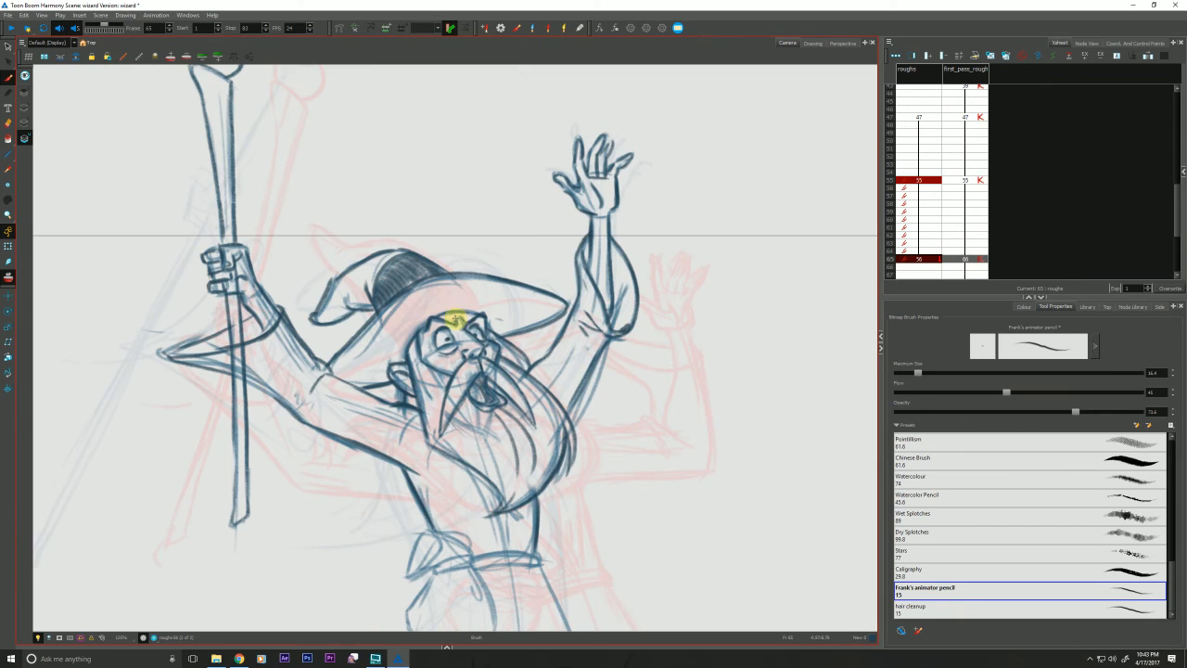
pyautogui.press('f')
pyautogui.press('g')
pyautogui.press('f')
pyautogui.press('g')
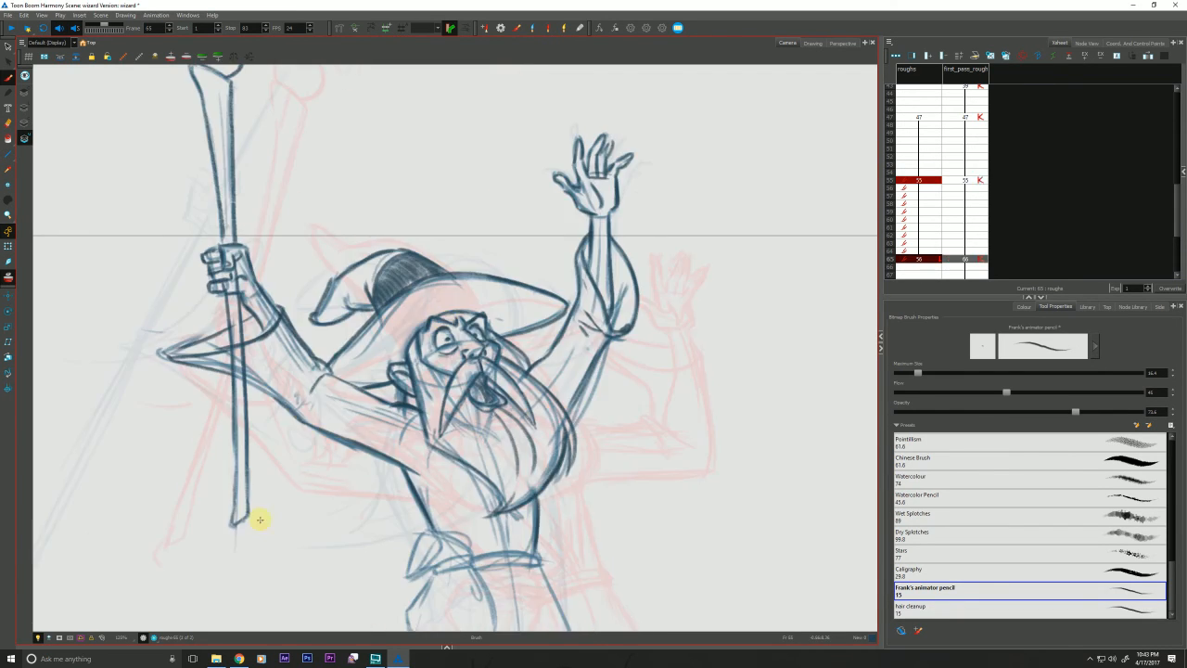
# Darken the outline of the pouch hanging from the belt on frame 65, checking it against frame 55
pyautogui.moveTo(264, 563); pyautogui.dragTo(323, 324)
pyautogui.press('f')
pyautogui.press('g')
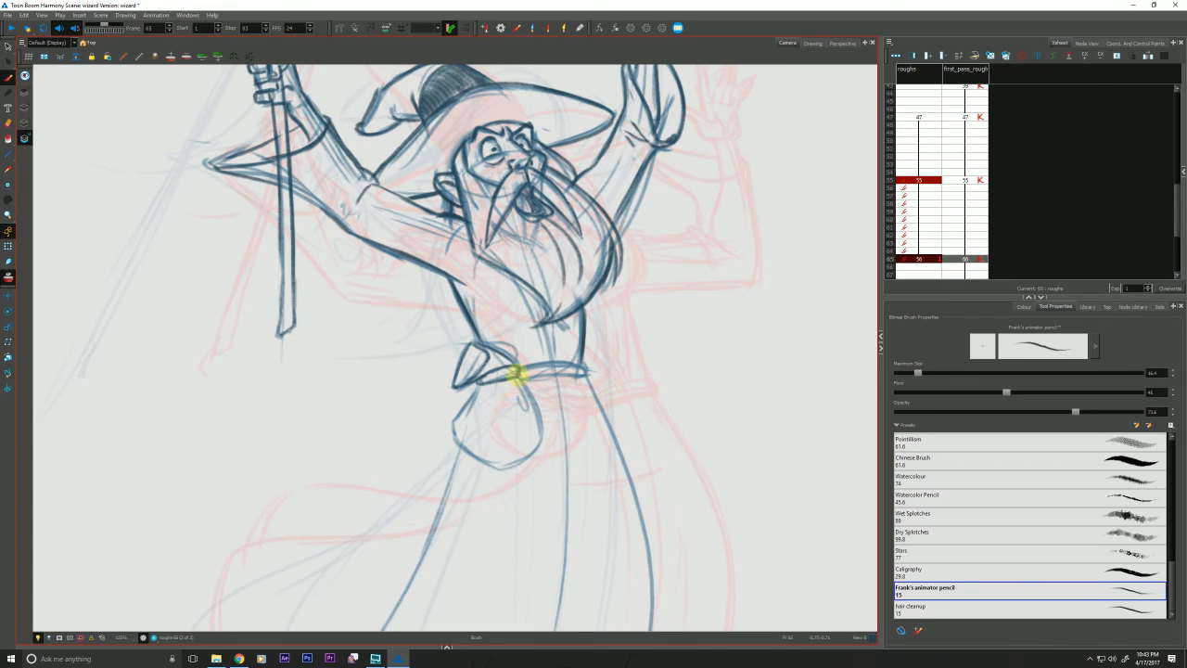
pyautogui.moveTo(518, 380)
pyautogui.mouseDown()
pyautogui.moveTo(544, 448)
pyautogui.moveTo(539, 417)
pyautogui.moveTo(539, 442)
pyautogui.moveTo(497, 471)
pyautogui.moveTo(465, 452)
pyautogui.moveTo(450, 434)
pyautogui.moveTo(480, 380)
pyautogui.moveTo(452, 425)
pyautogui.mouseUp()
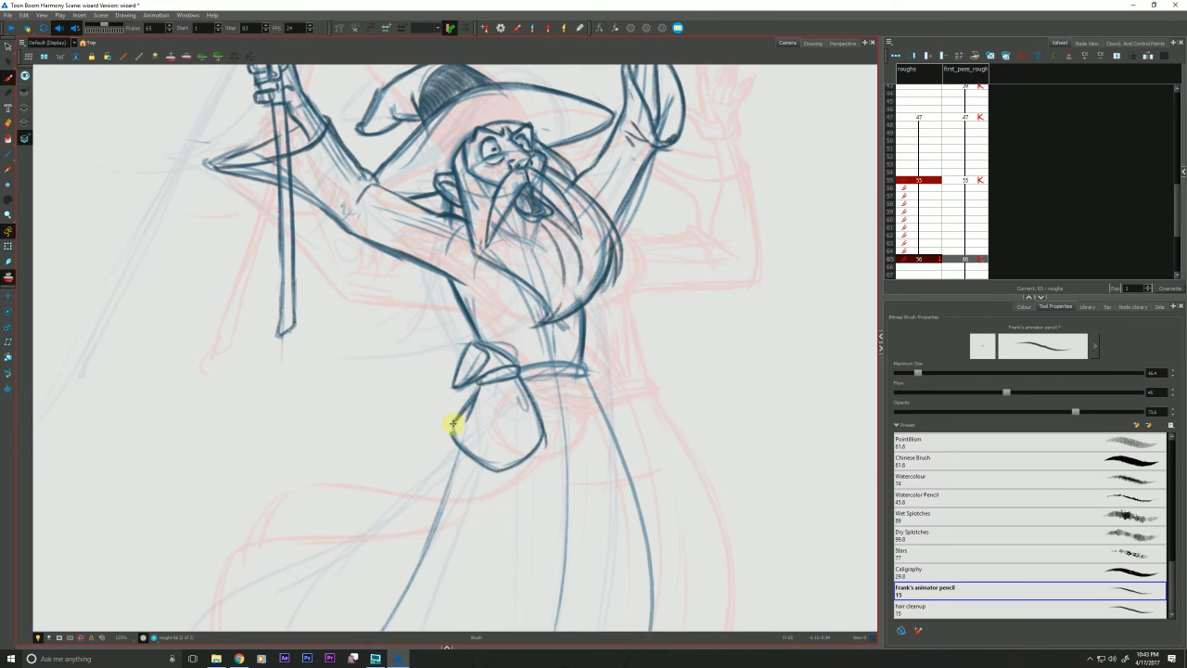
pyautogui.press('f')
pyautogui.press('g')
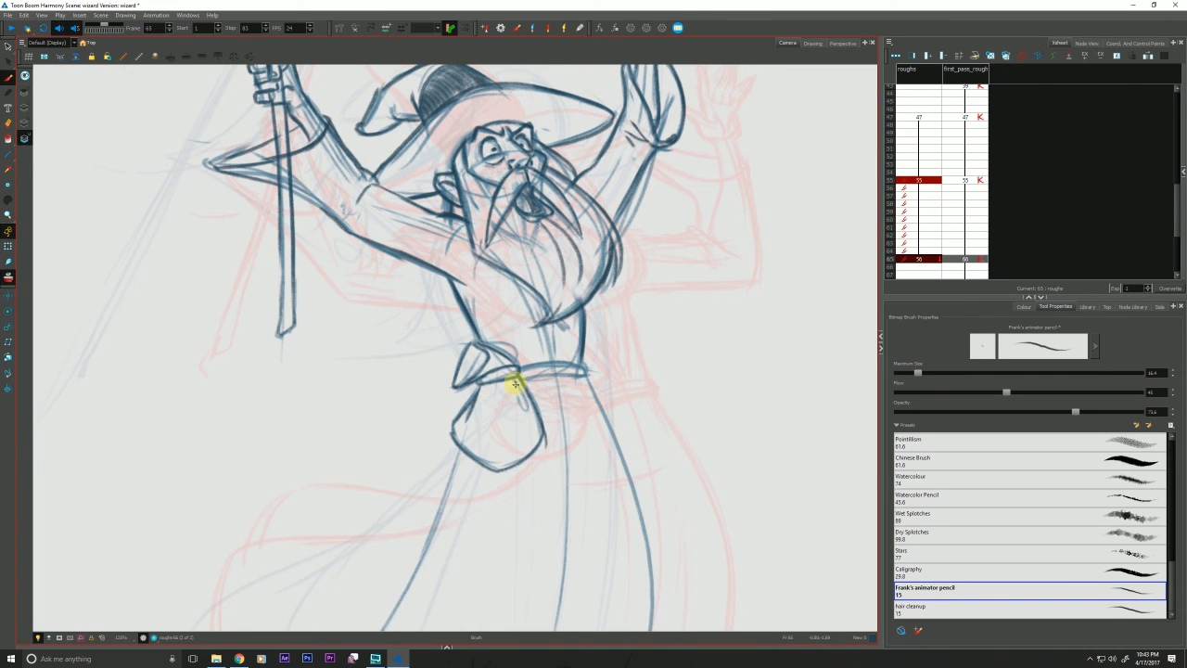
# Darken the belt from the pouch to the far side of the waist on frame 65
pyautogui.press('f')
pyautogui.press('g')
pyautogui.moveTo(522, 367)
pyautogui.mouseDown()
pyautogui.moveTo(577, 362)
pyautogui.moveTo(584, 371)
pyautogui.moveTo(544, 375)
pyautogui.moveTo(578, 372)
pyautogui.mouseUp()
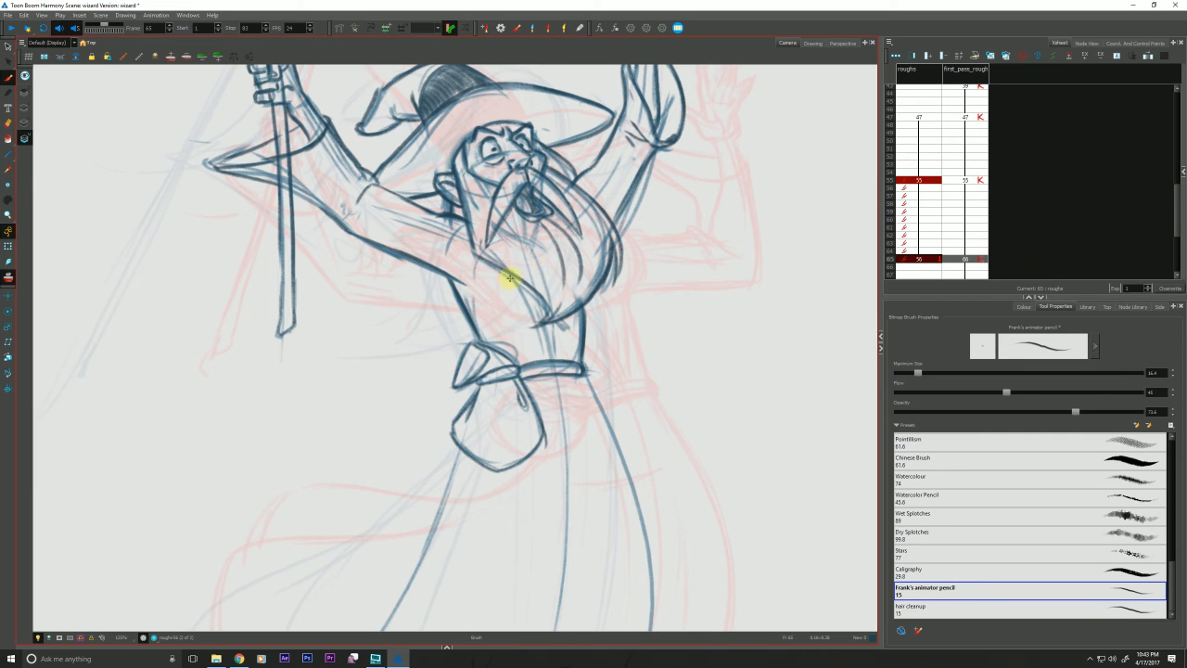
# Draw the robe's fold lines between the beard tip and the belt on frame 65, comparing with frame 55
pyautogui.moveTo(534, 317)
pyautogui.mouseDown()
pyautogui.moveTo(545, 361)
pyautogui.moveTo(554, 345)
pyautogui.moveTo(556, 363)
pyautogui.mouseUp()
pyautogui.press('f')
pyautogui.press('g')
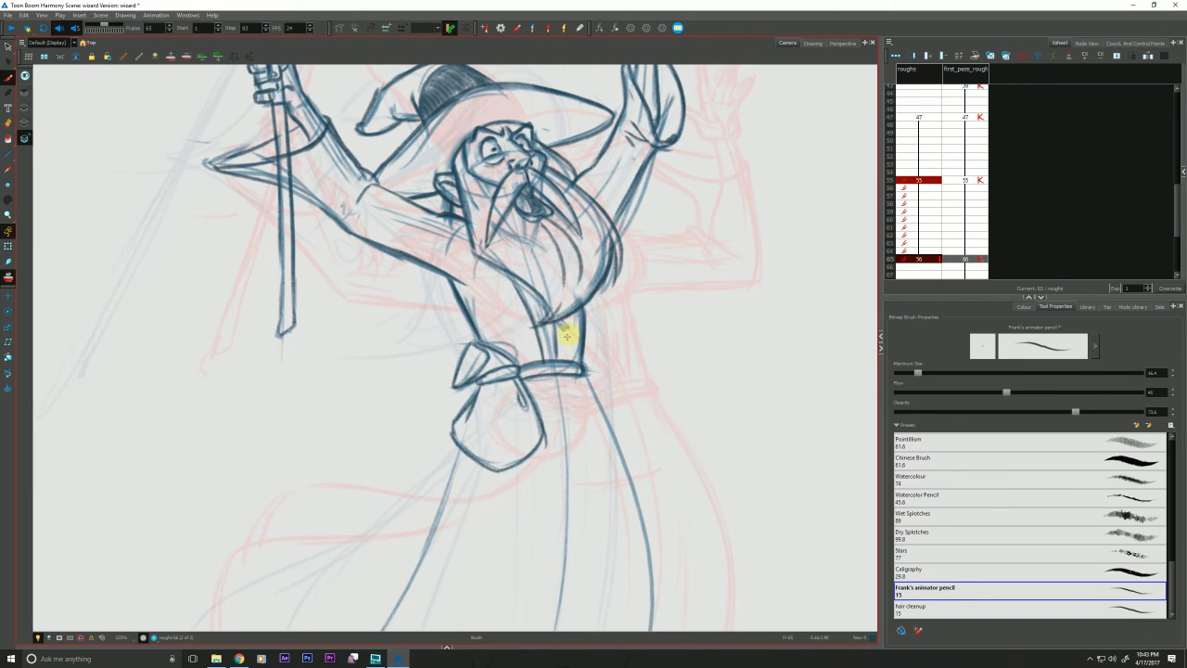
pyautogui.press('f')
pyautogui.press('g')
pyautogui.moveTo(563, 311); pyautogui.dragTo(563, 359)
pyautogui.press('f')
pyautogui.press('g')
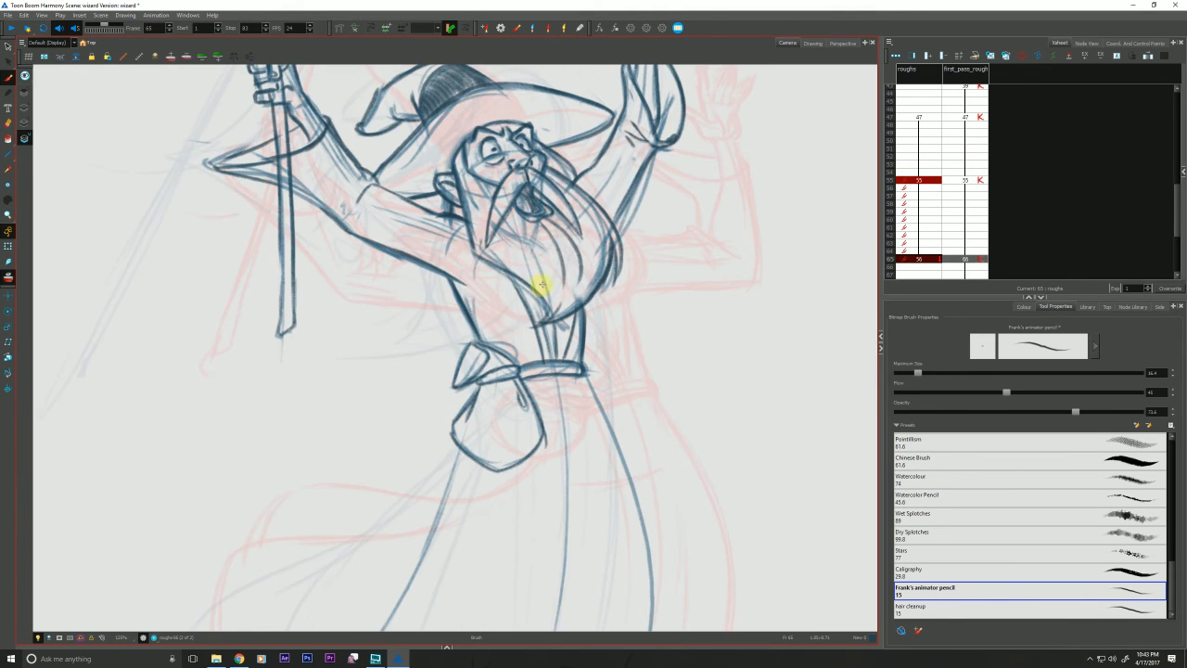
# Darken the robe skirt's edge sweeping down from the pouch on frame 65
pyautogui.press('f')
pyautogui.press('g')
pyautogui.moveTo(365, 514); pyautogui.dragTo(372, 455)
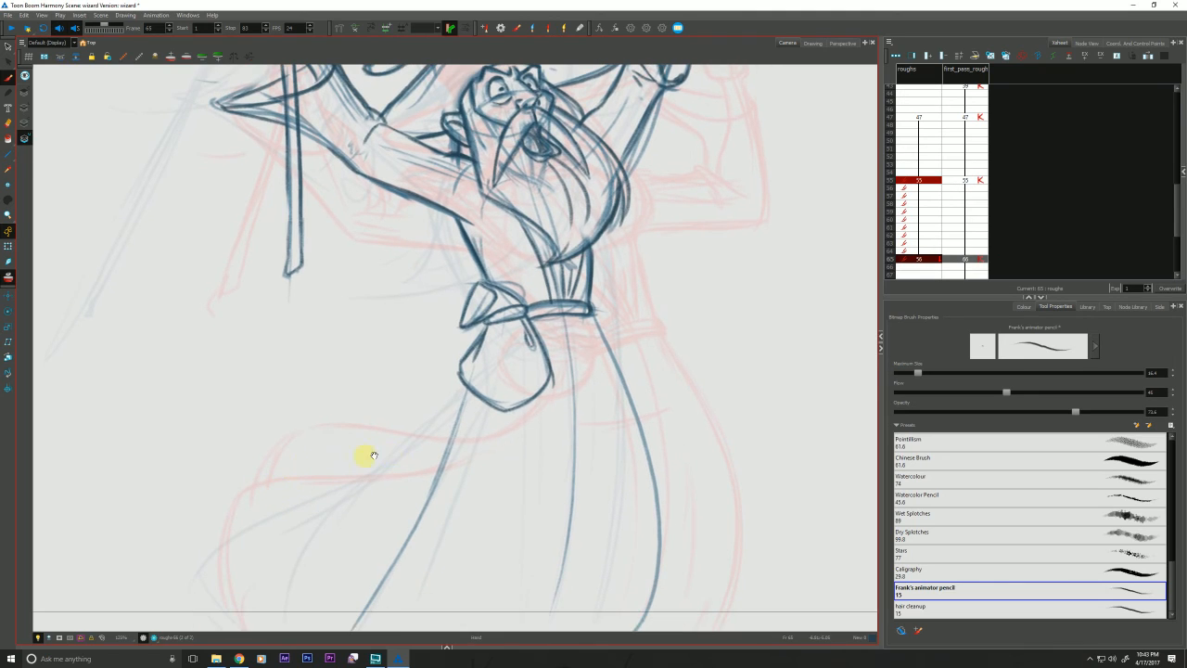
pyautogui.moveTo(466, 382)
pyautogui.mouseDown()
pyautogui.moveTo(449, 455)
pyautogui.moveTo(357, 632)
pyautogui.mouseUp()
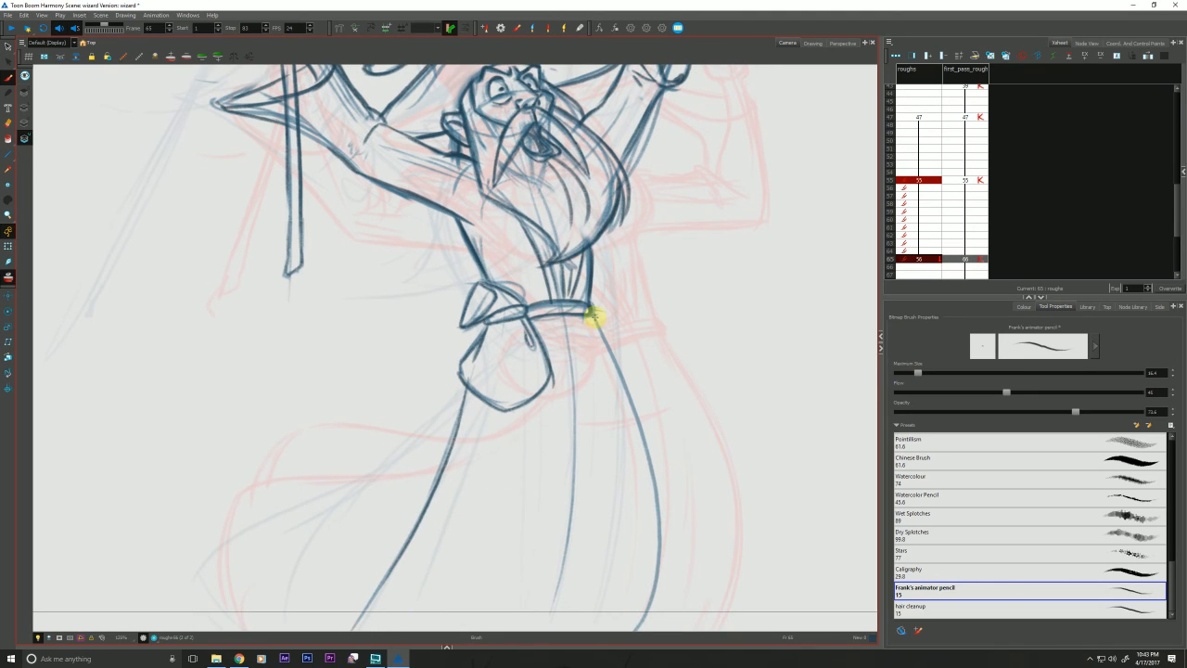
# Darken the robe skirt's far edge sweeping down from the belt on frame 65, comparing the pose with frame 55
pyautogui.moveTo(594, 318)
pyautogui.mouseDown()
pyautogui.moveTo(656, 501)
pyautogui.moveTo(647, 555)
pyautogui.mouseUp()
pyautogui.moveTo(590, 316)
pyautogui.mouseDown()
pyautogui.moveTo(624, 392)
pyautogui.moveTo(646, 511)
pyautogui.mouseUp()
pyautogui.scroll(1, 588, 439)
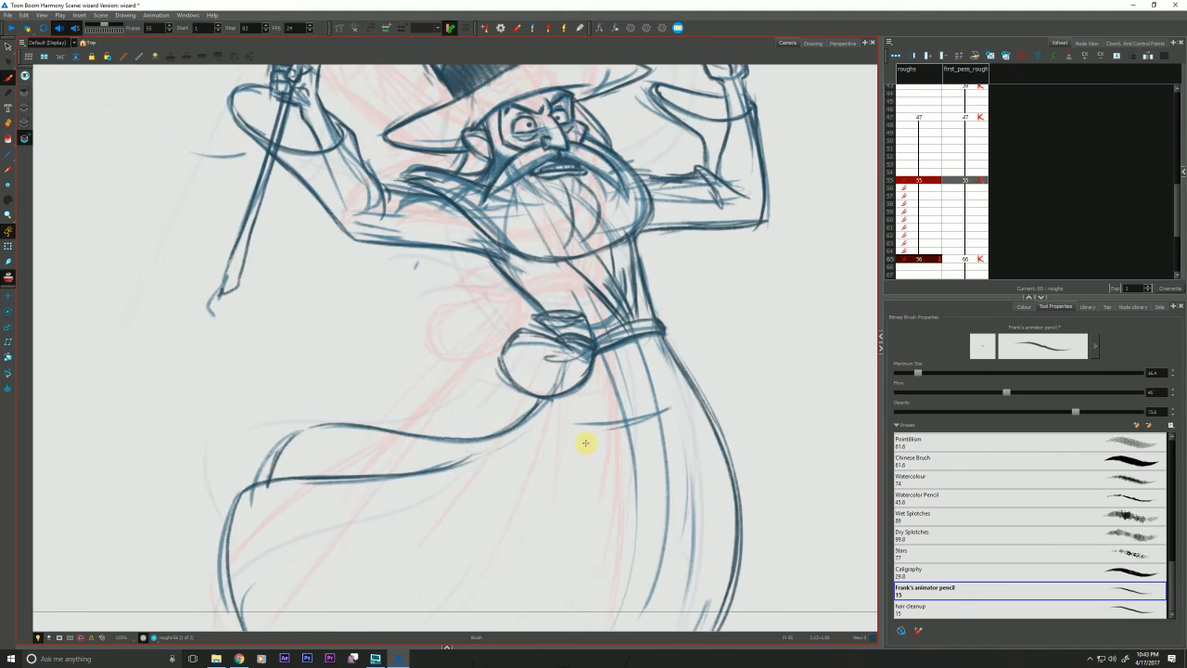
pyautogui.scroll(-1, 588, 439)
pyautogui.scroll(1, 402, 352)
pyautogui.moveTo(401, 352); pyautogui.dragTo(391, 498)
pyautogui.press('f')
pyautogui.press('g')
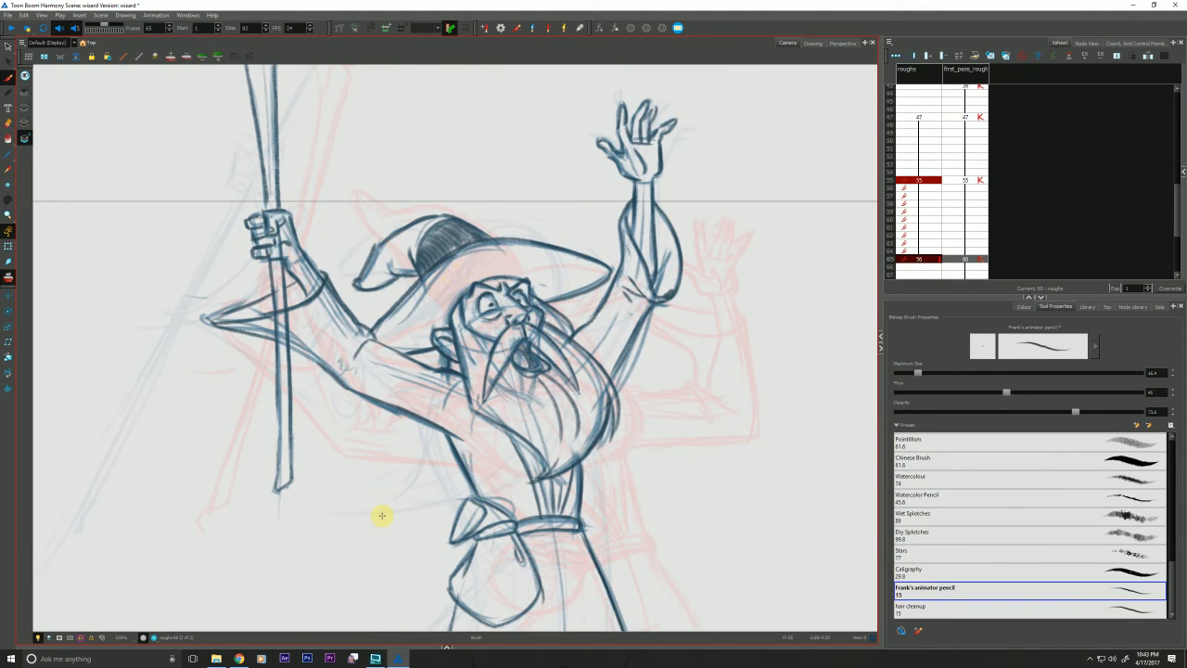
pyautogui.press('f')
pyautogui.press('g')
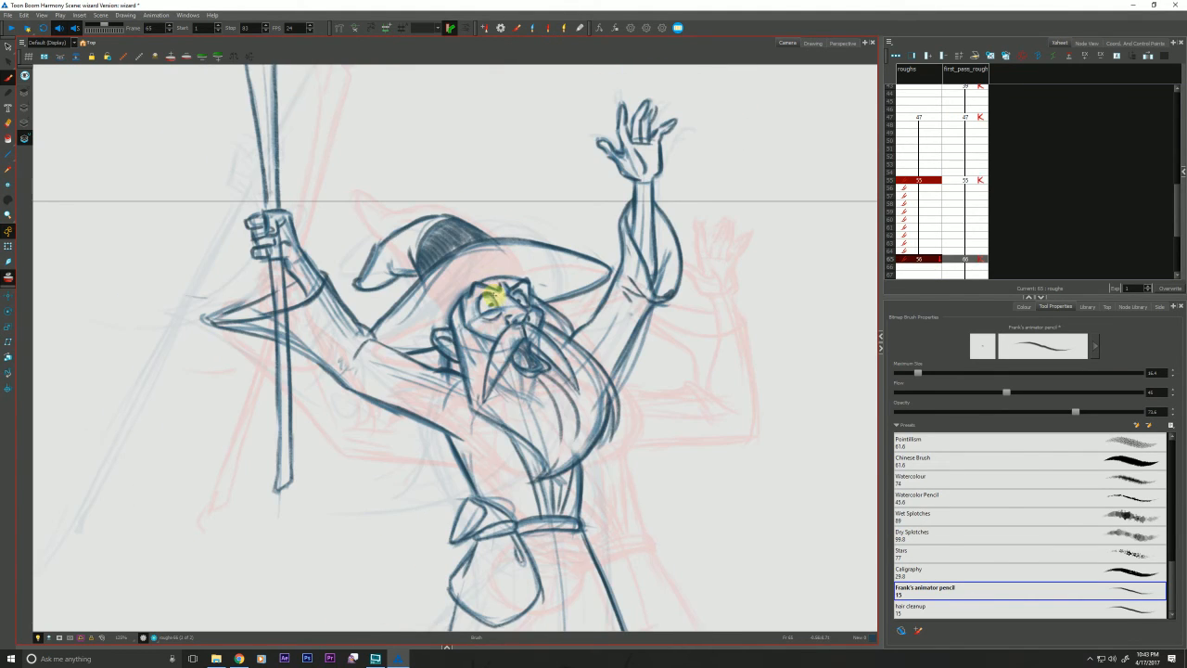
# Redraw the near eye's pupil on the wizard's face on frame 65
pyautogui.hotkey('alt', 'e')
pyautogui.hotkey('alt', 'z')
pyautogui.click(468, 316)
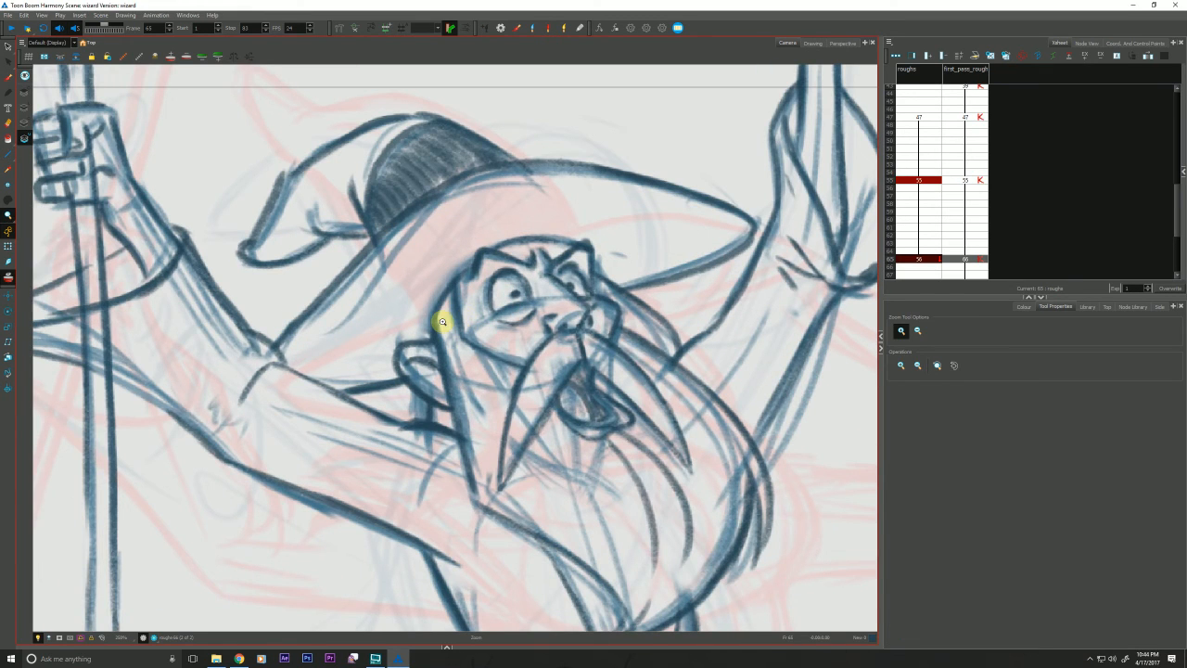
pyautogui.hotkey('alt', 'b')
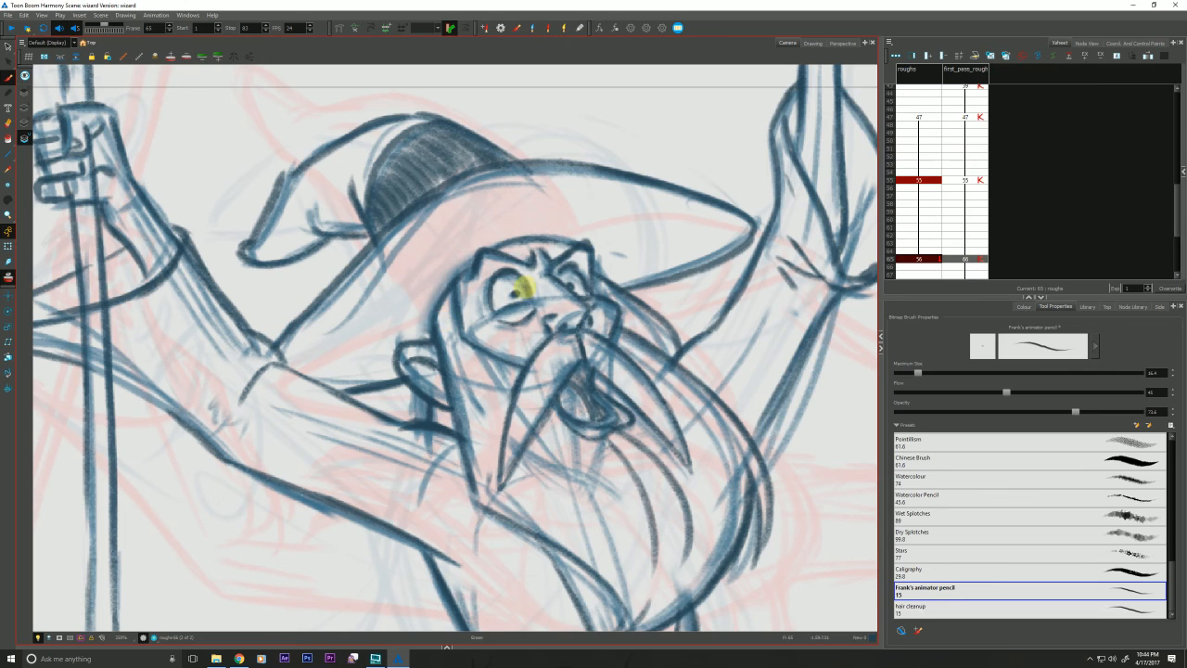
pyautogui.moveTo(523, 283)
pyautogui.mouseDown()
pyautogui.moveTo(530, 291)
pyautogui.moveTo(503, 276)
pyautogui.moveTo(503, 286)
pyautogui.moveTo(512, 279)
pyautogui.mouseUp()
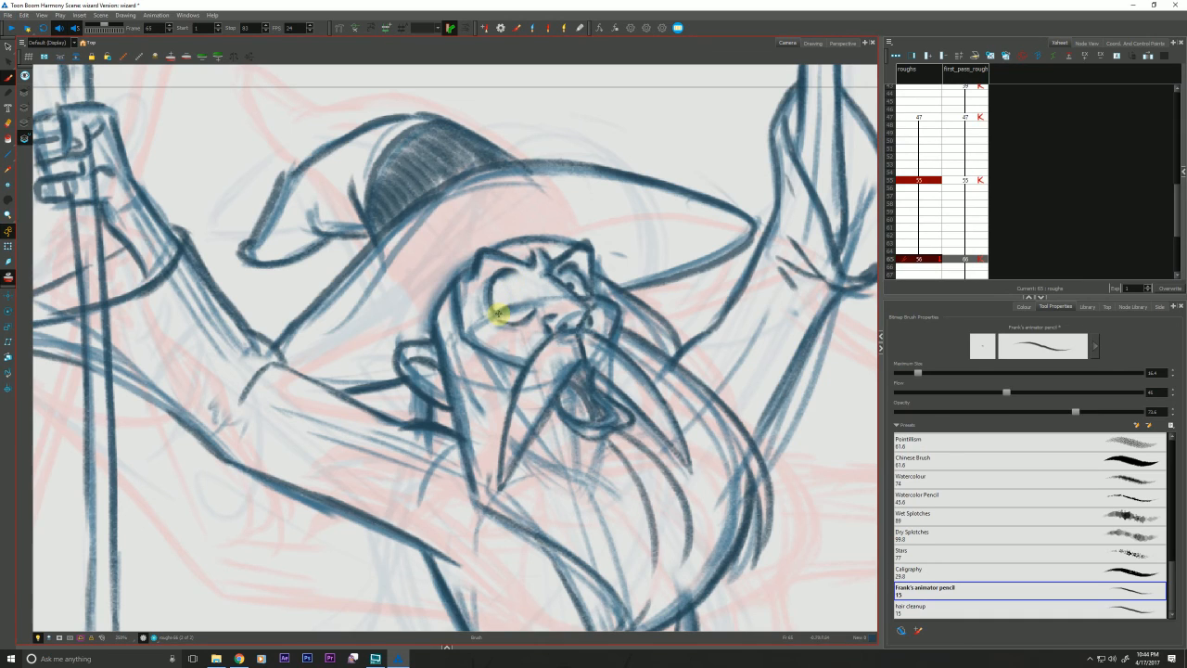
pyautogui.moveTo(496, 315)
pyautogui.mouseDown()
pyautogui.moveTo(505, 275)
pyautogui.moveTo(528, 291)
pyautogui.moveTo(513, 273)
pyautogui.moveTo(501, 275)
pyautogui.moveTo(524, 295)
pyautogui.moveTo(483, 275)
pyautogui.moveTo(573, 287)
pyautogui.moveTo(517, 278)
pyautogui.mouseUp()
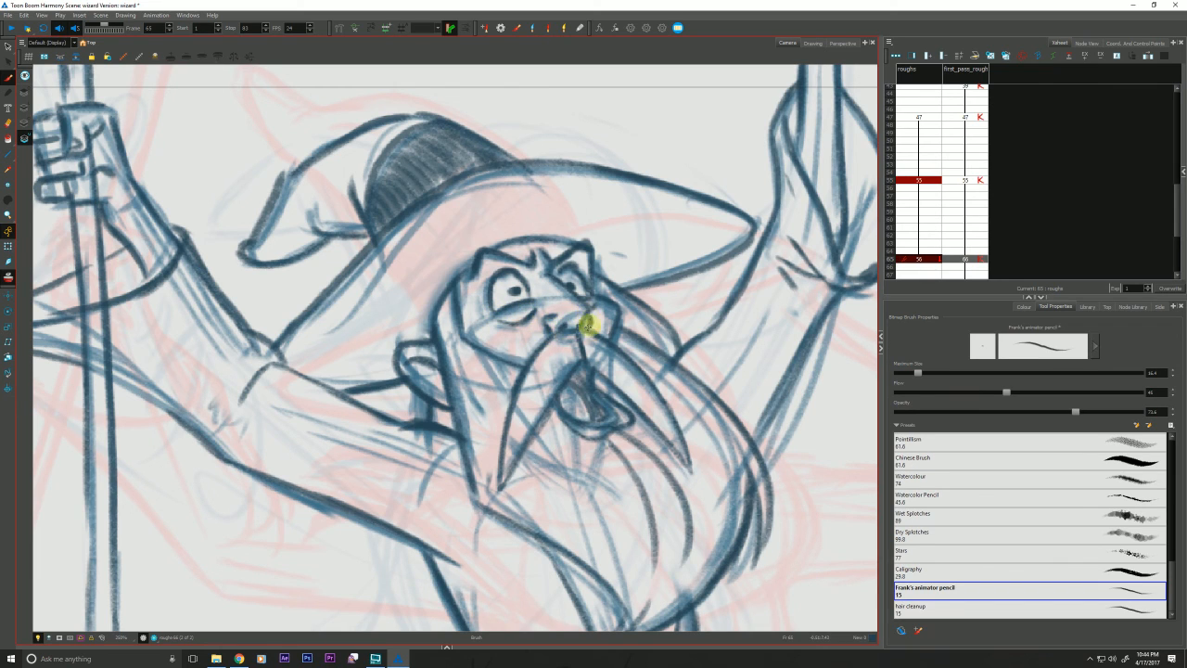
# Compare the wizard's face and upper body on frame 65 with the key pose on frame 55
pyautogui.press('f')
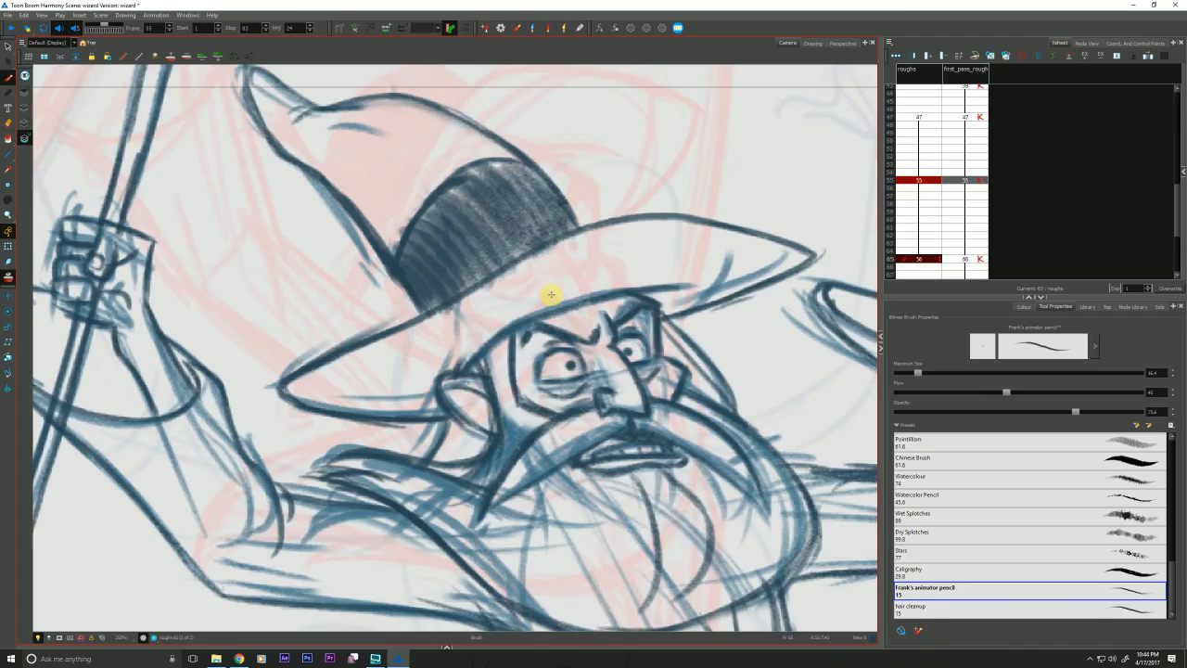
pyautogui.press('g')
pyautogui.press('f')
pyautogui.press('g')
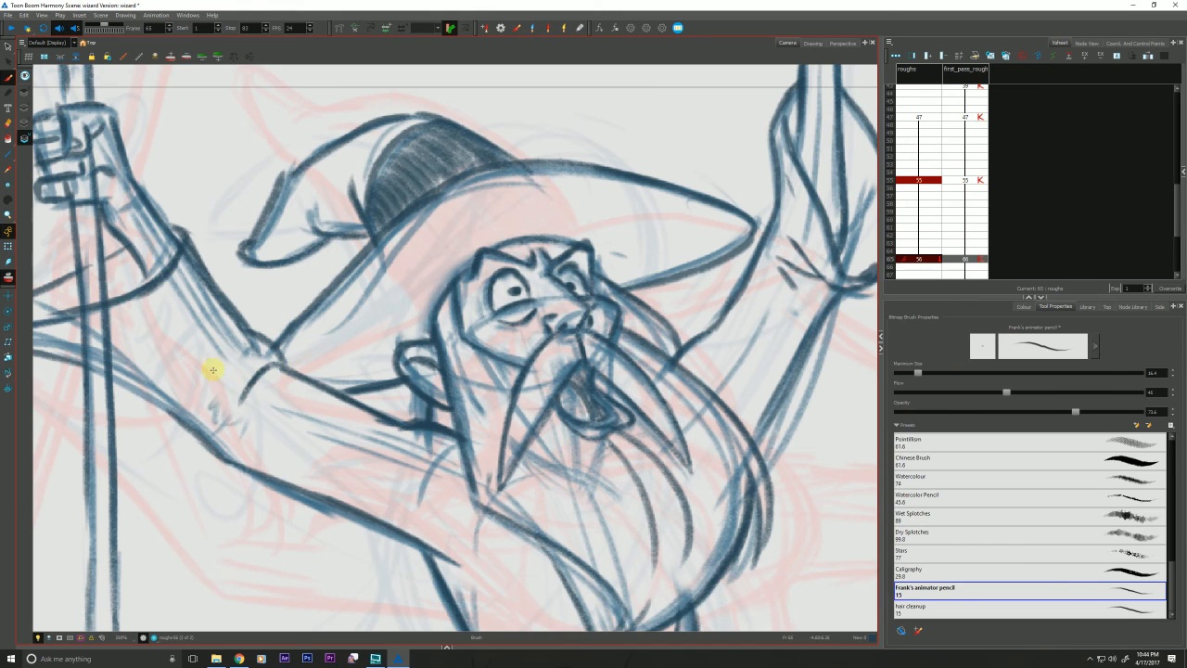
pyautogui.hotkey('alt', 'z')
pyautogui.scroll(-3, 242, 424)
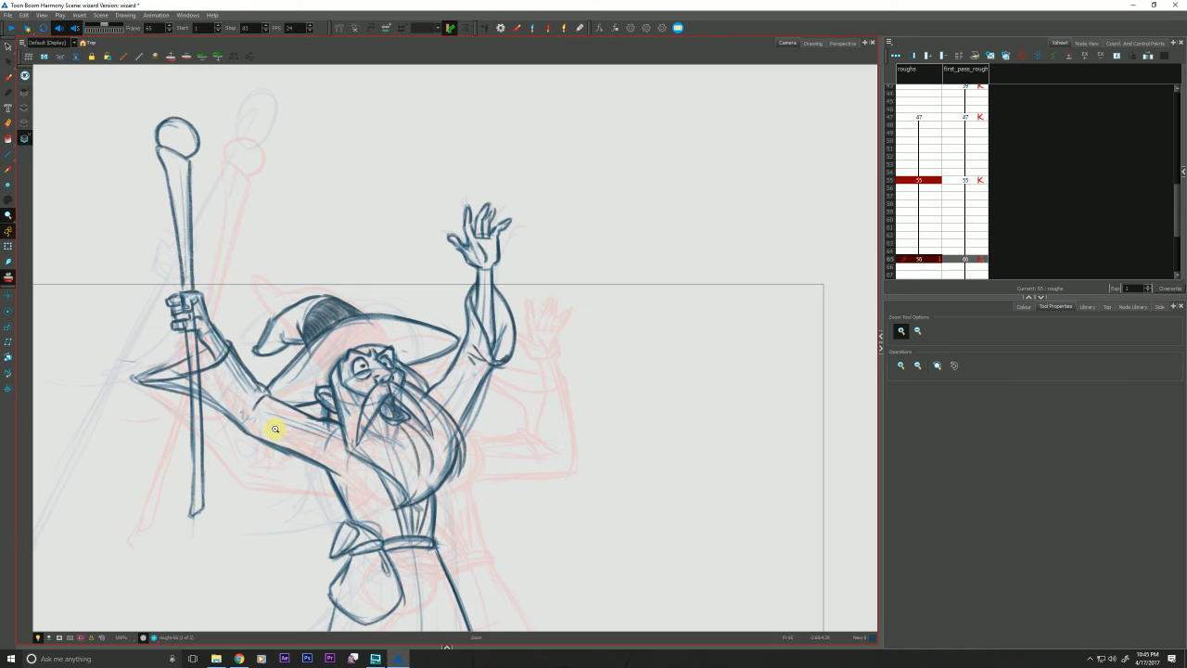
pyautogui.press('f')
pyautogui.press('g')
pyautogui.press('f')
pyautogui.press('g')
pyautogui.hotkey('alt', 'b')
pyautogui.press('f')
pyautogui.press('g')
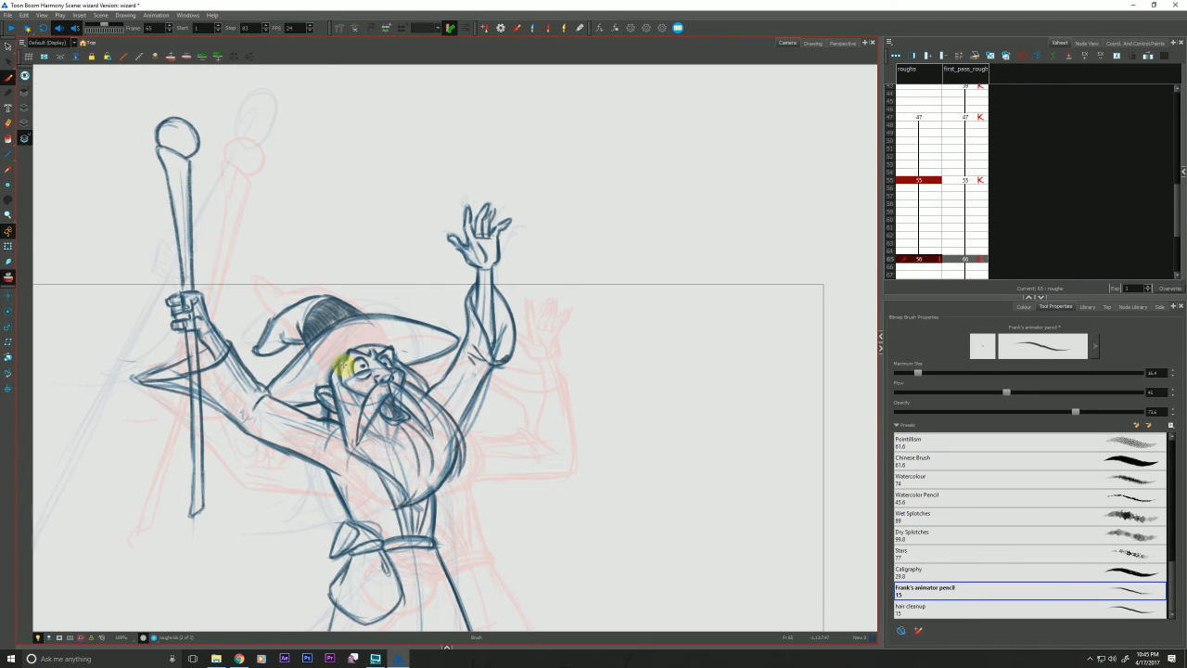
pyautogui.press('f')
pyautogui.press('g')
pyautogui.press('f')
pyautogui.press('g')
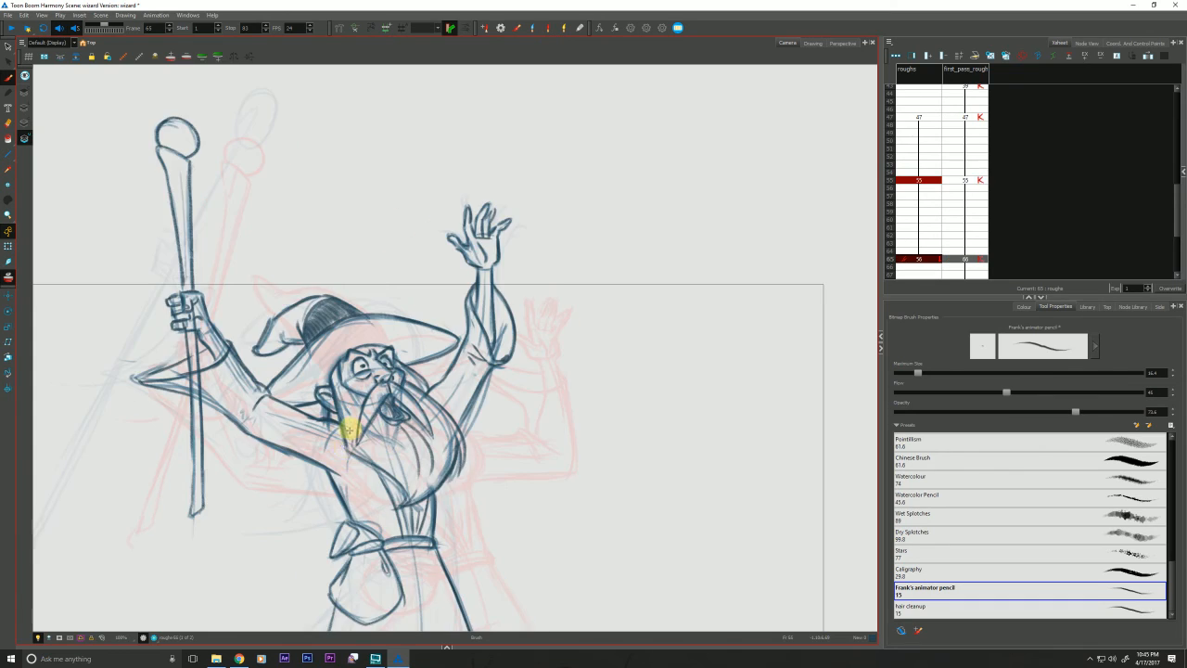
pyautogui.press('f')
pyautogui.press('g')
pyautogui.press('f')
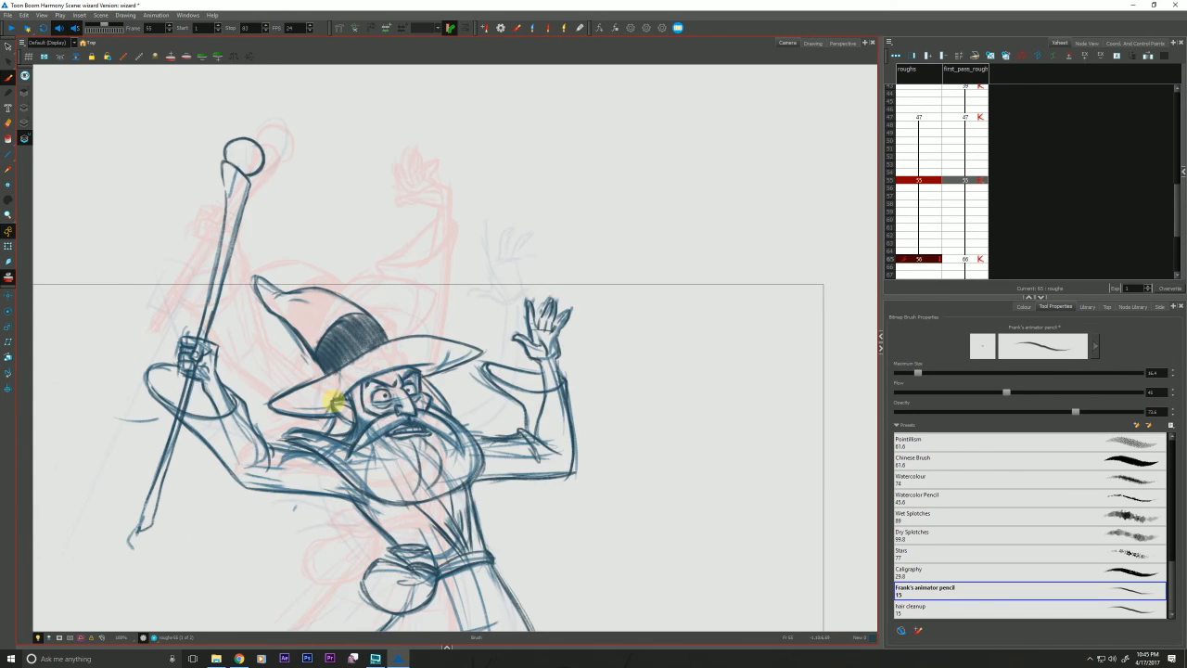
pyautogui.press('g')
pyautogui.press('f')
pyautogui.press('g')
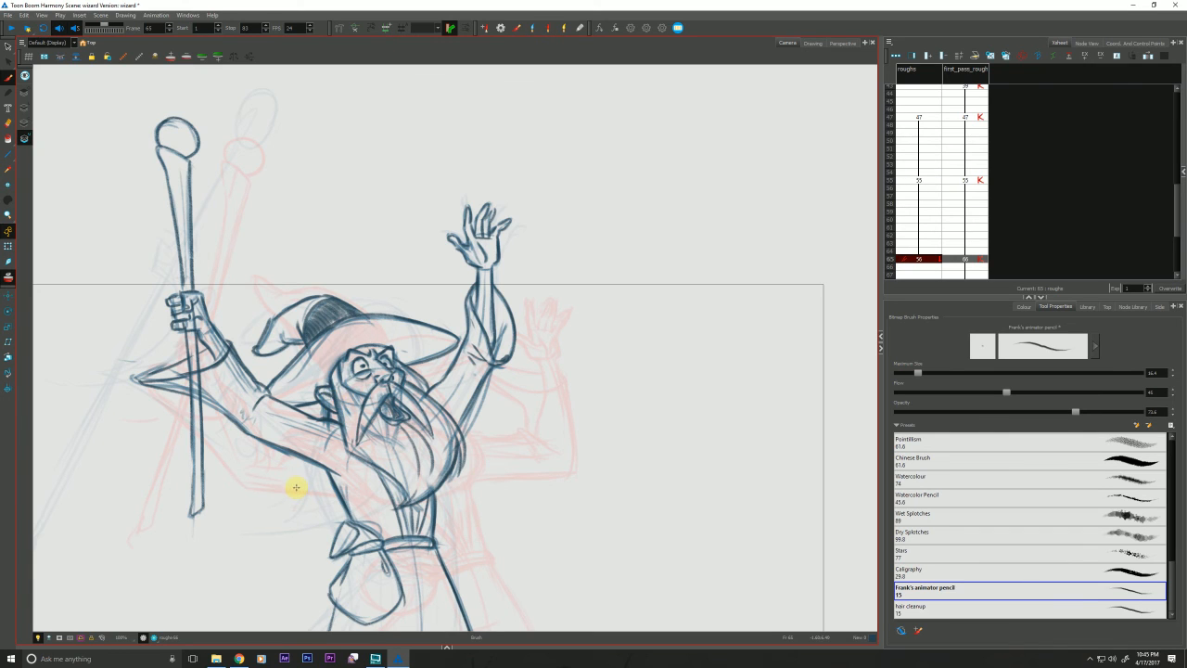
# Review the motion between the wizard's key poses on frames 47, 55 and 65
pyautogui.press('f')
pyautogui.press('f')
pyautogui.press('f')
pyautogui.press('g')
pyautogui.press('g')
pyautogui.press('g')
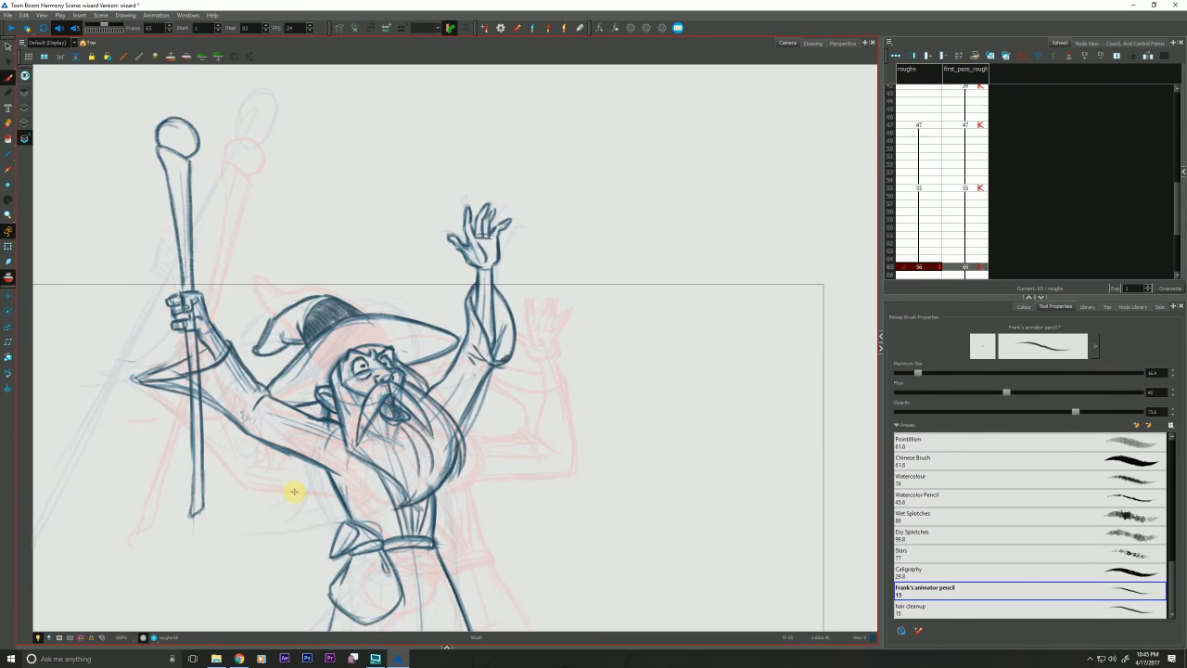
pyautogui.press('f')
pyautogui.press('f')
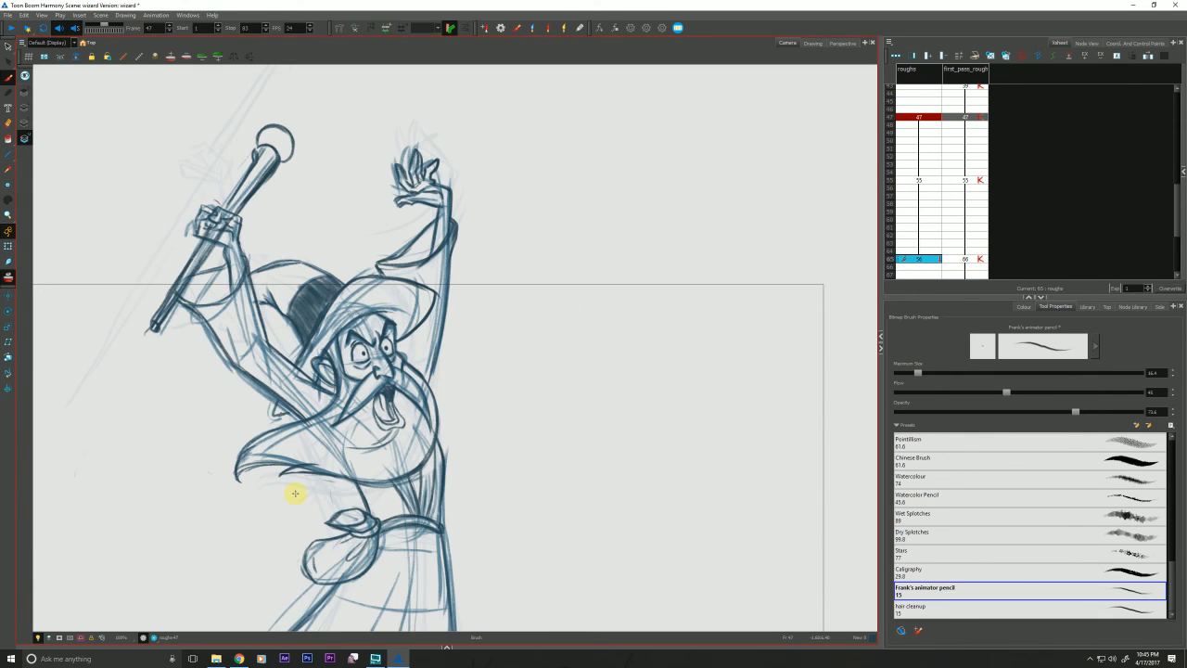
pyautogui.moveTo(356, 372); pyautogui.dragTo(417, 321)
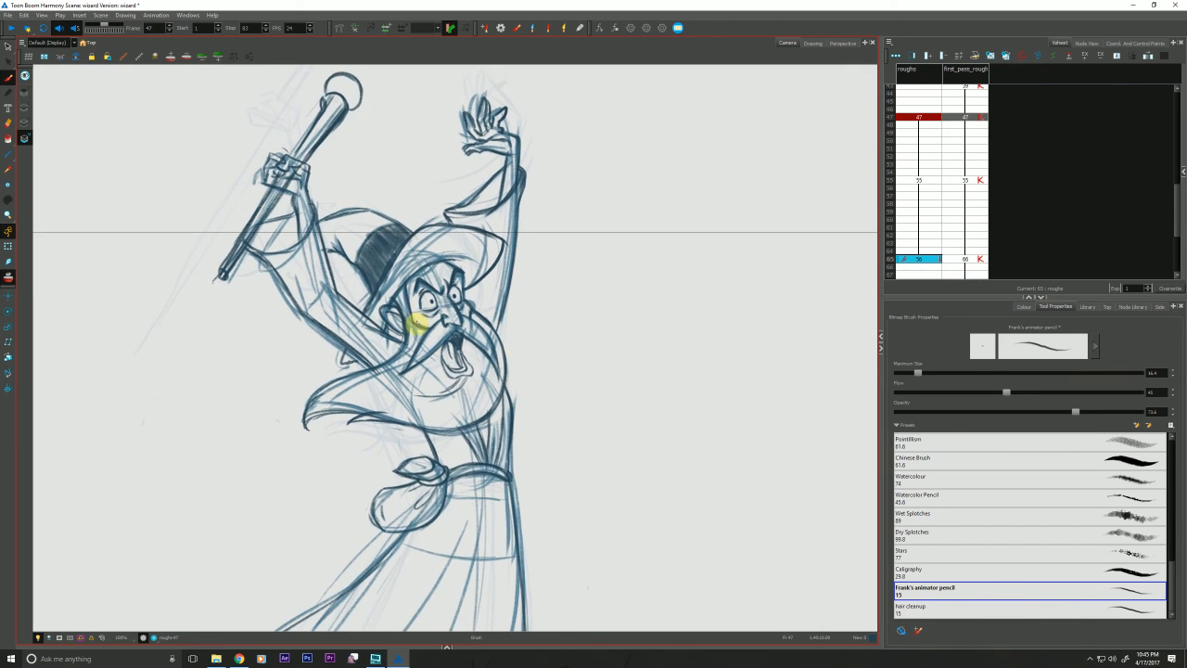
pyautogui.press('g')
pyautogui.press('g')
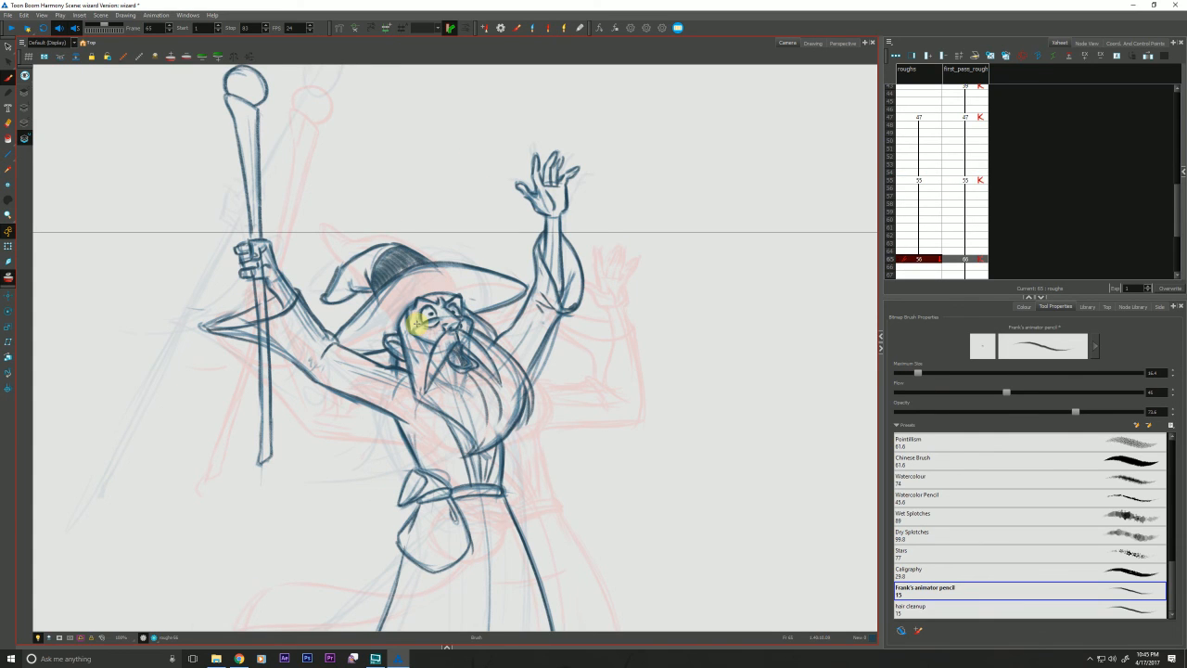
# Rework the pupils of both eyes on frame 65 with Frank's animator pencil
pyautogui.hotkey('alt', 'z')
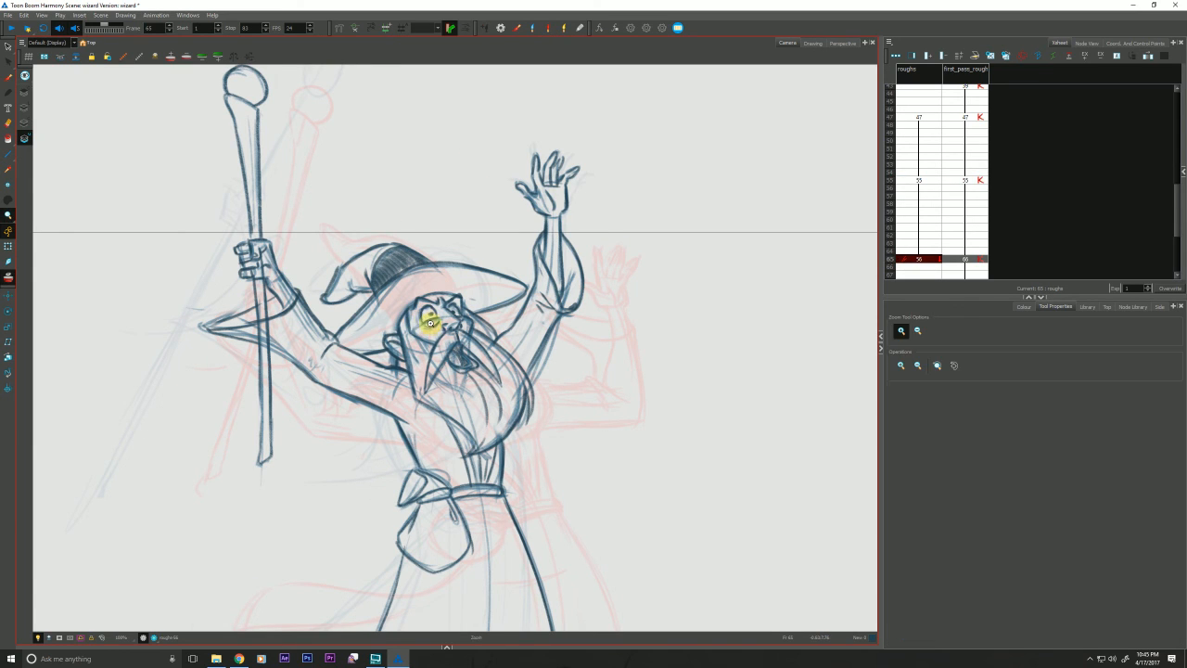
pyautogui.click(426, 324)
pyautogui.click(423, 330)
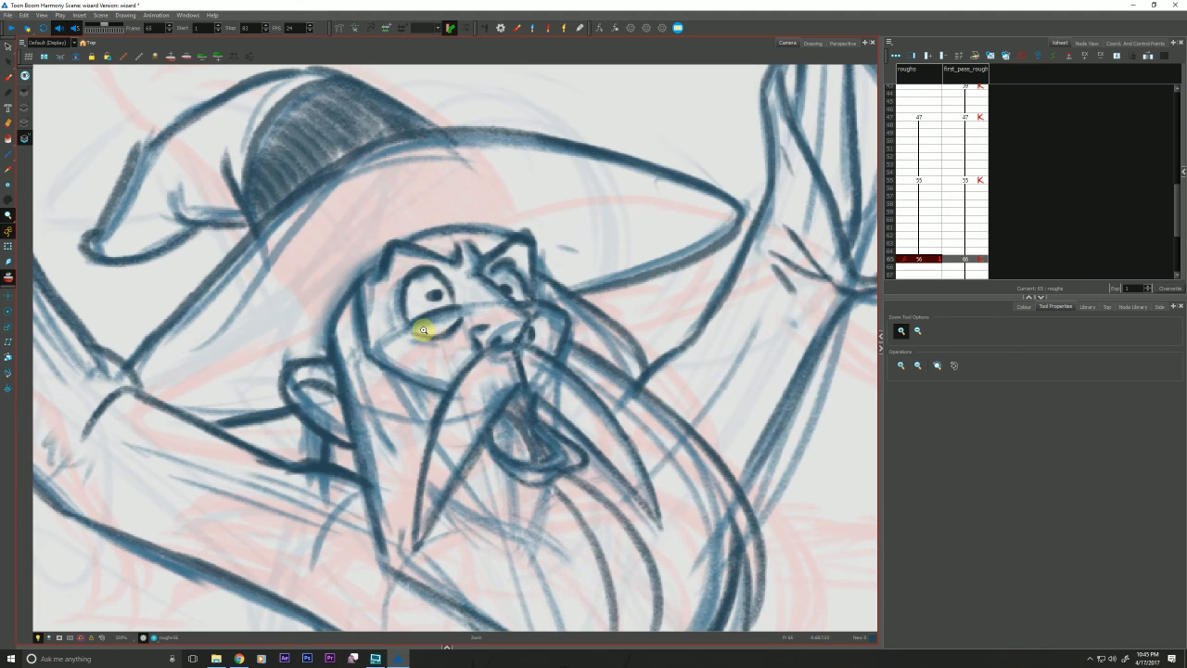
pyautogui.hotkey('alt', 'b')
pyautogui.moveTo(436, 294); pyautogui.dragTo(432, 295)
pyautogui.moveTo(507, 286); pyautogui.dragTo(508, 281)
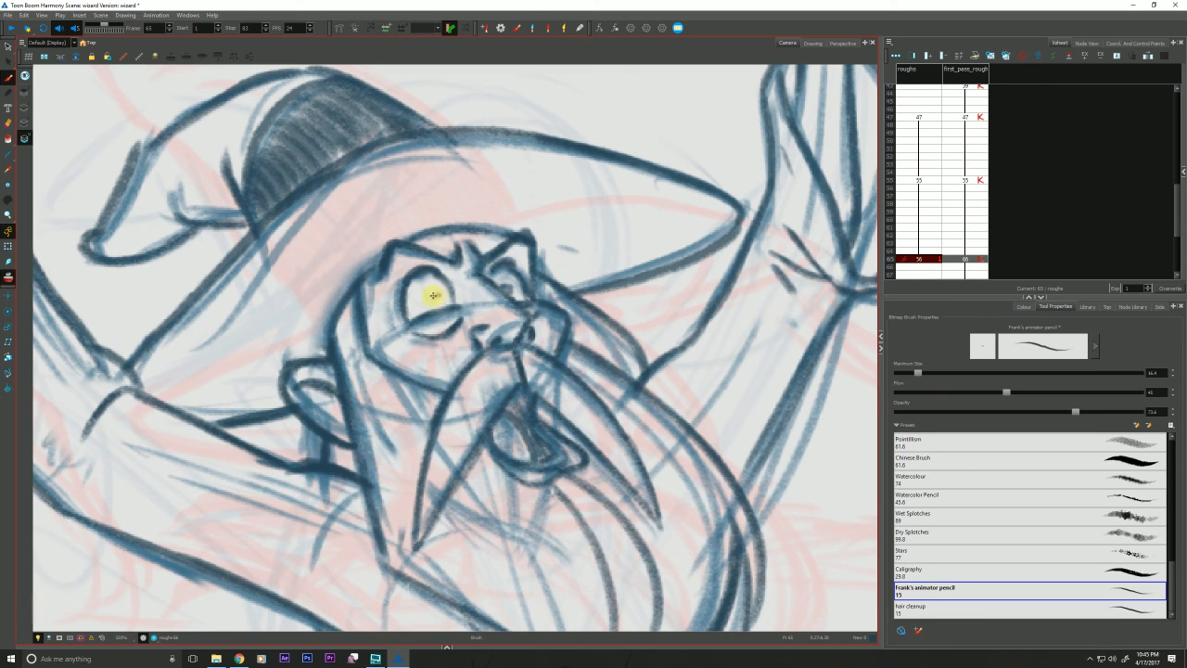
pyautogui.moveTo(507, 283); pyautogui.dragTo(507, 289)
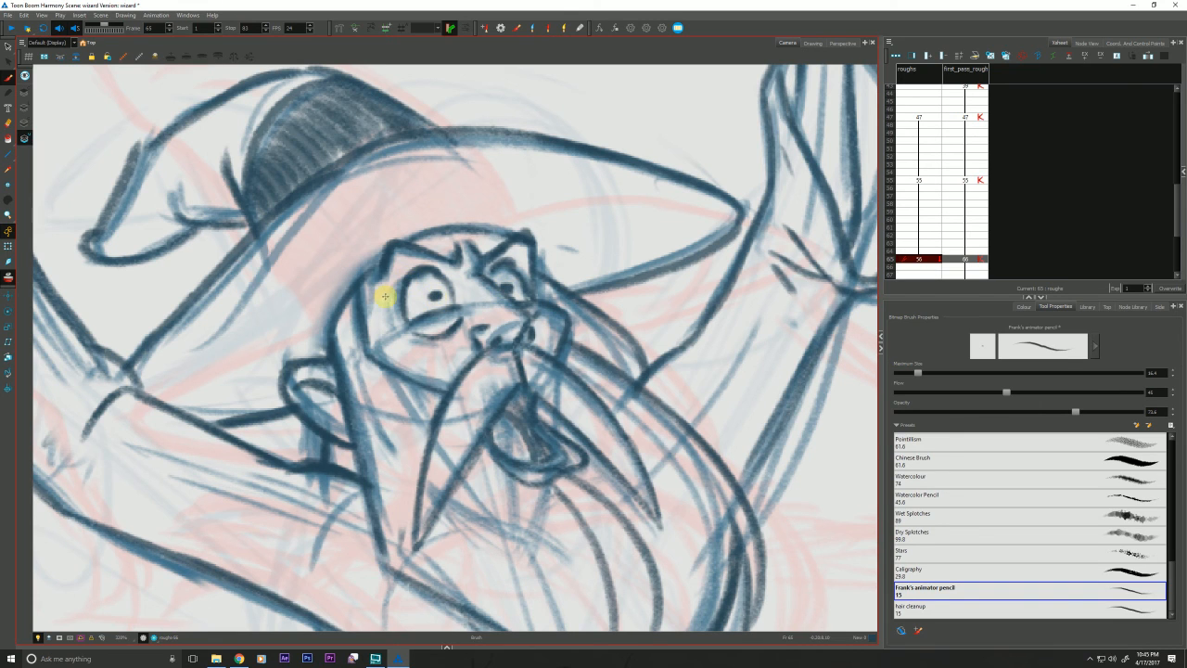
# Reduce the size of Frank's Soft Eraser and erase the pupils from both of the wizard's eyes on frame 65
pyautogui.hotkey('ctrl', 'space')
pyautogui.moveTo(182, 455); pyautogui.dragTo(143, 469)
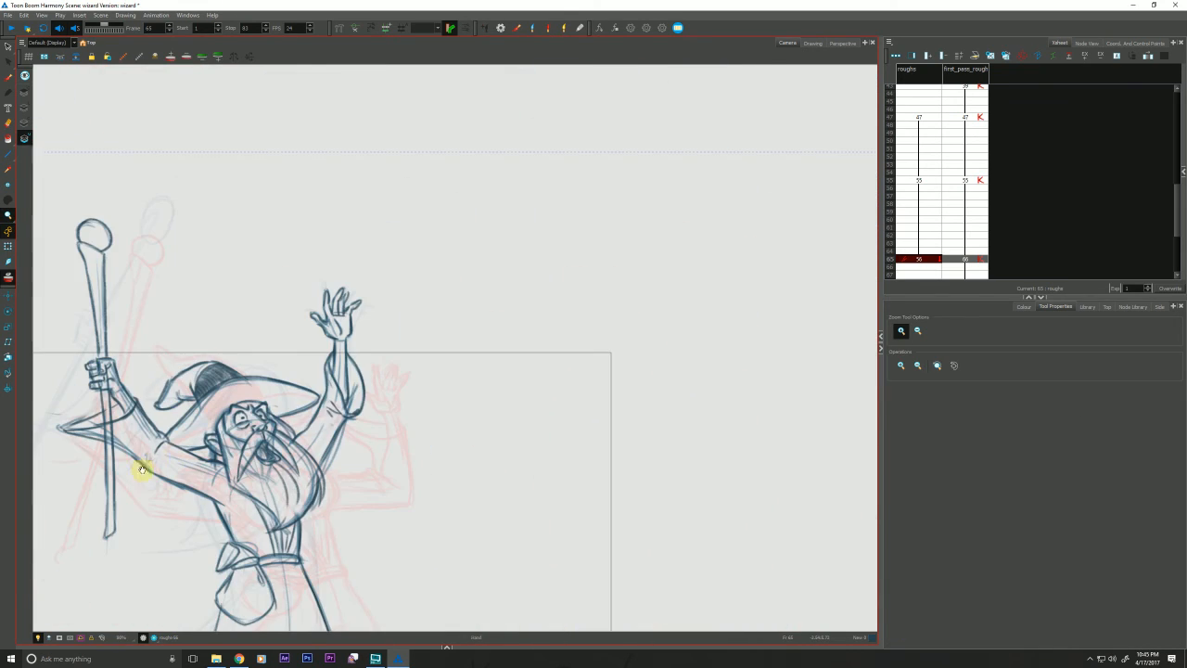
pyautogui.press('space')
pyautogui.moveTo(136, 532); pyautogui.dragTo(245, 464)
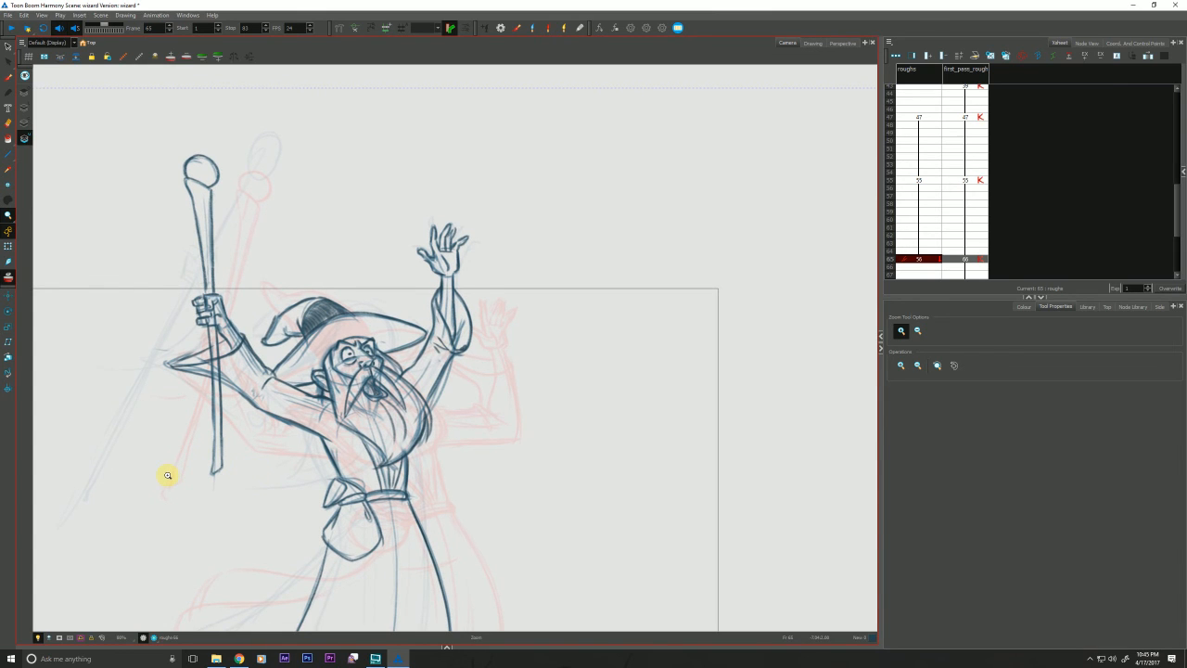
pyautogui.scroll(5, 335, 367)
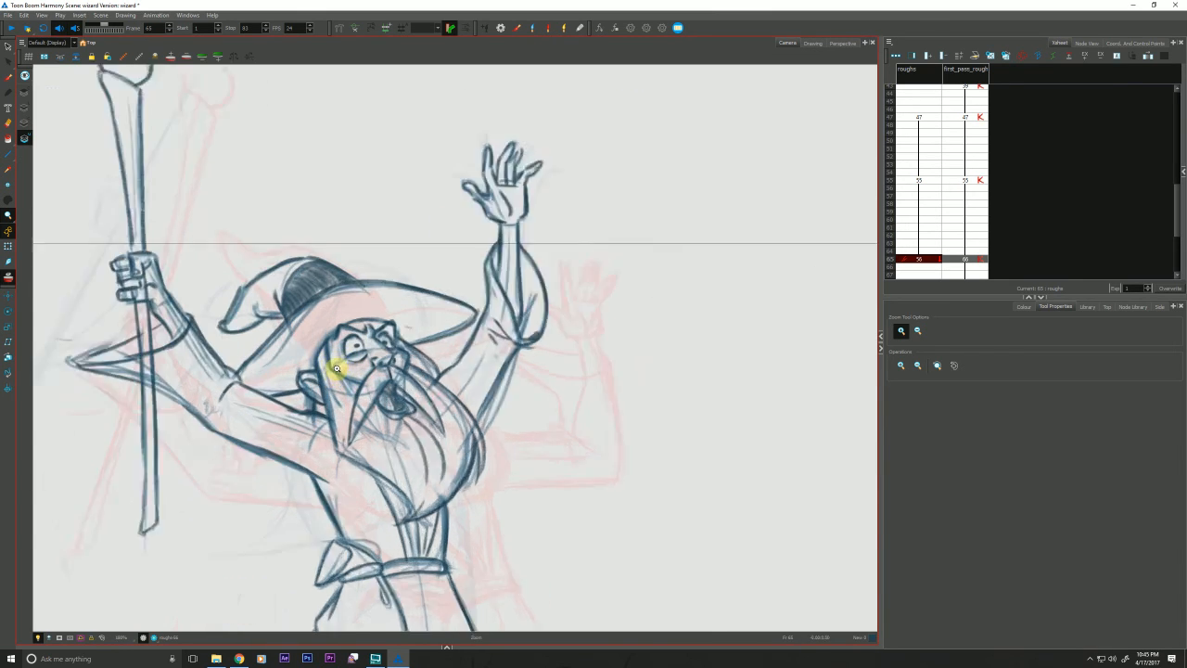
pyautogui.hotkey('alt', 'b')
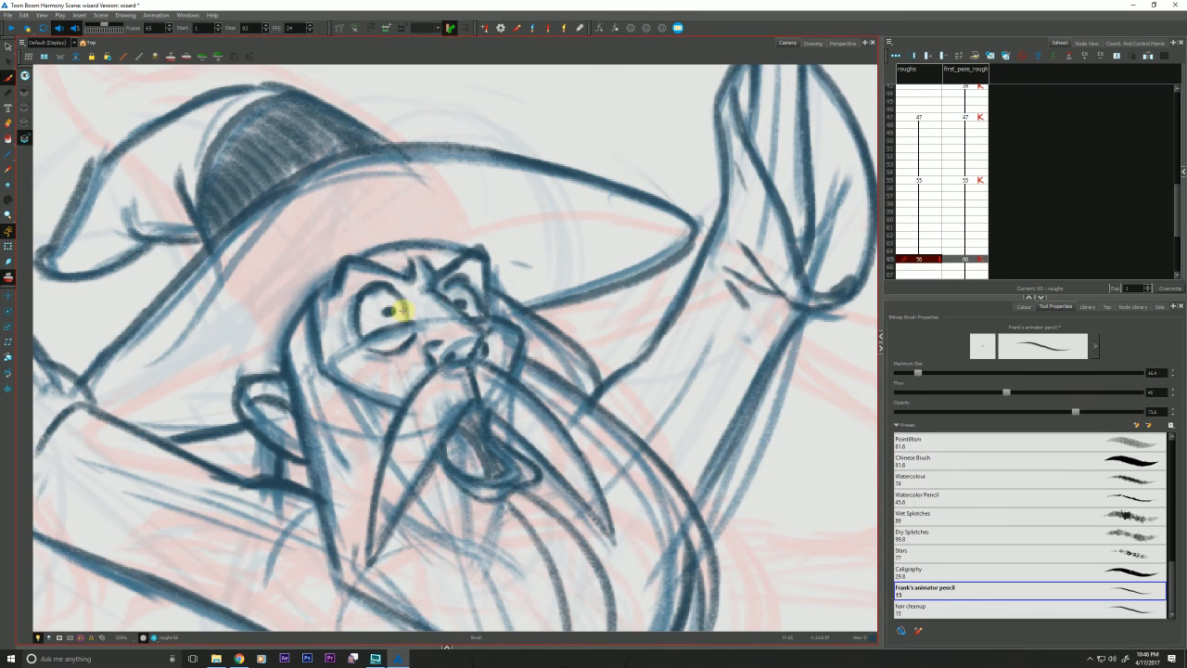
pyautogui.hotkey('alt', 'e')
pyautogui.moveTo(1047, 376); pyautogui.dragTo(943, 375)
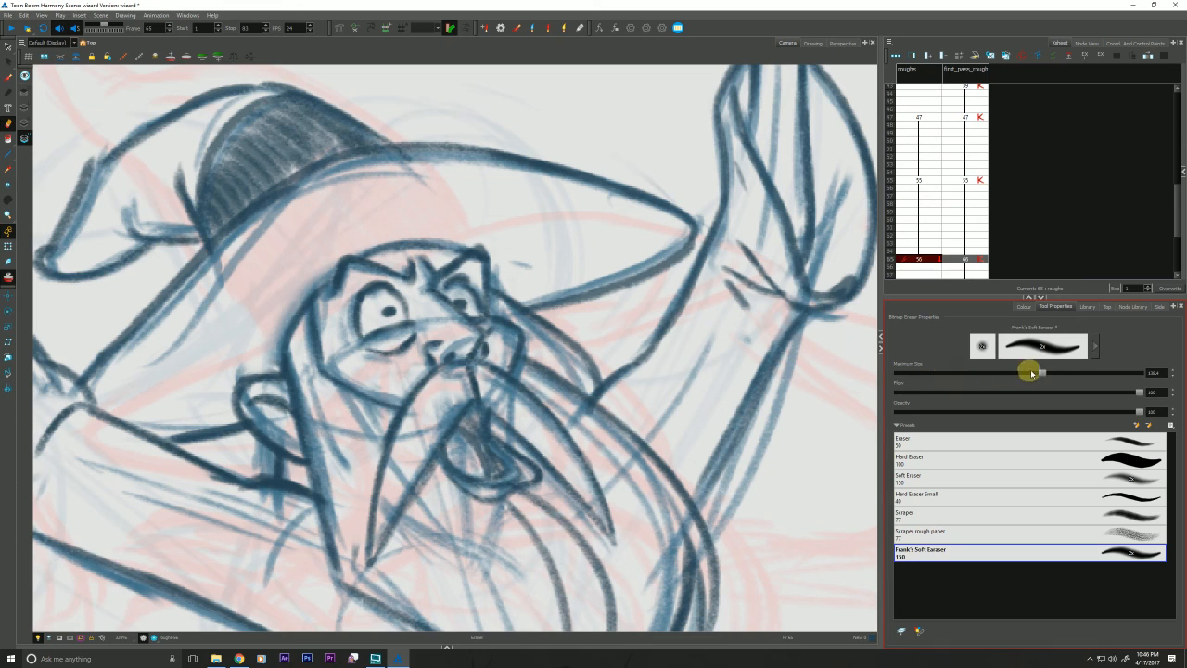
pyautogui.moveTo(1033, 374); pyautogui.dragTo(951, 375)
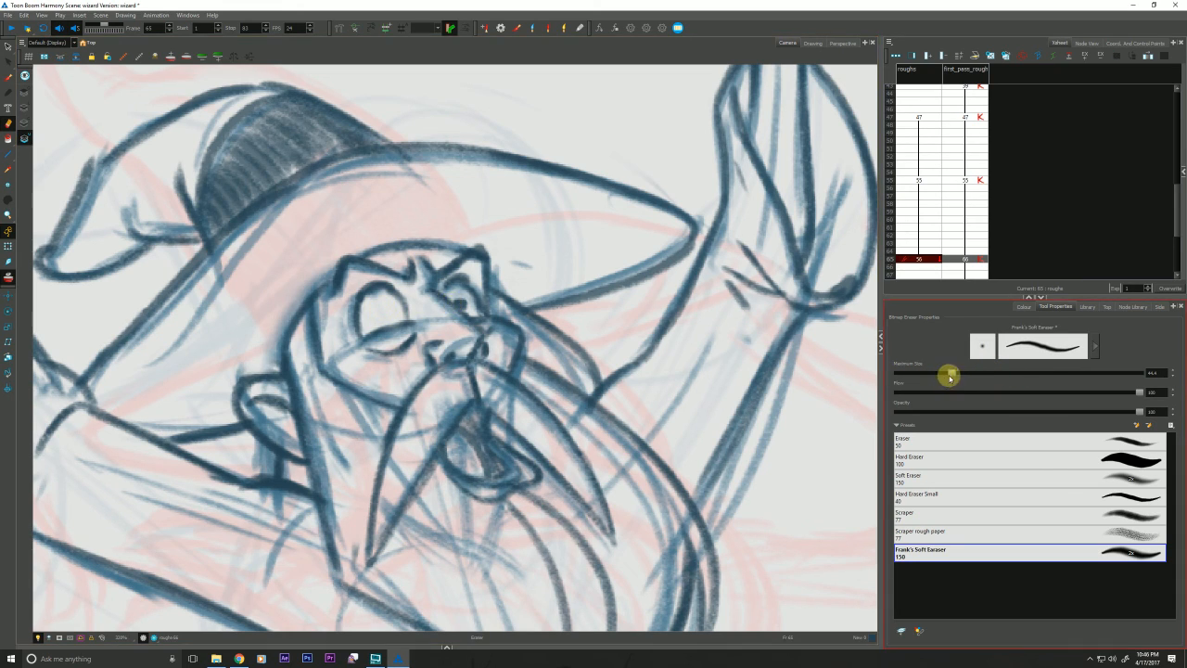
pyautogui.moveTo(949, 374); pyautogui.dragTo(918, 374)
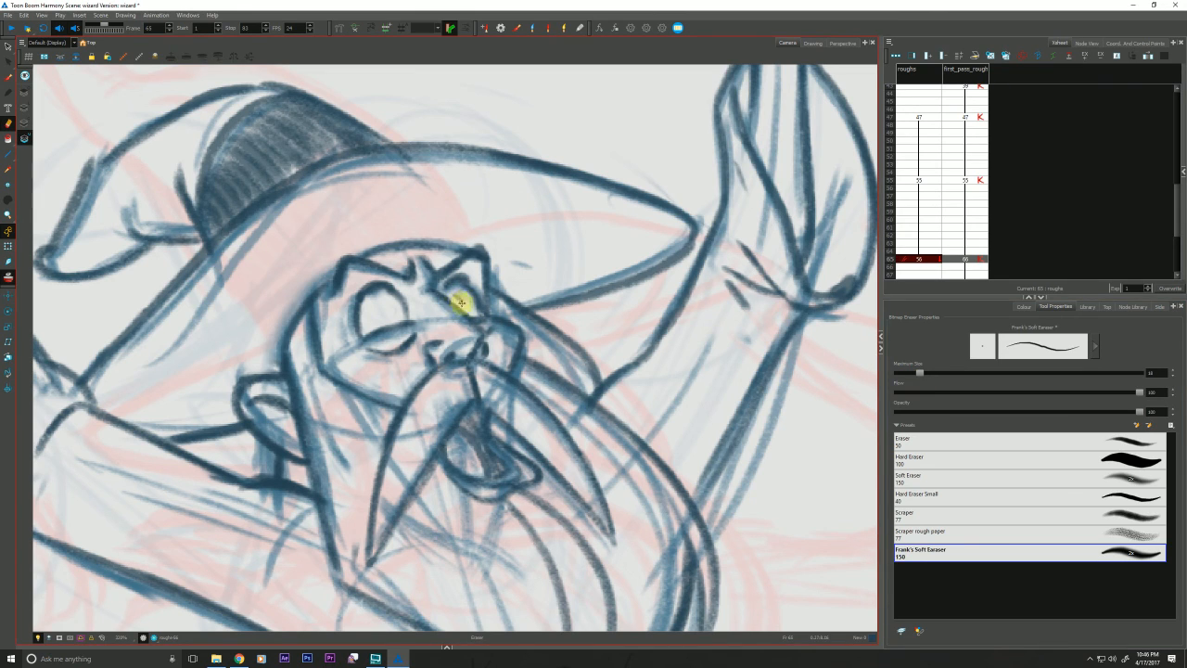
pyautogui.moveTo(456, 288)
pyautogui.mouseDown()
pyautogui.moveTo(394, 292)
pyautogui.moveTo(392, 308)
pyautogui.moveTo(371, 299)
pyautogui.moveTo(397, 306)
pyautogui.moveTo(365, 315)
pyautogui.mouseUp()
# Redraw the pupils on frame 65 after checking frame 55, enlarging the pencil to size 28
pyautogui.hotkey('alt', 'b')
pyautogui.scroll(-2, 276, 399)
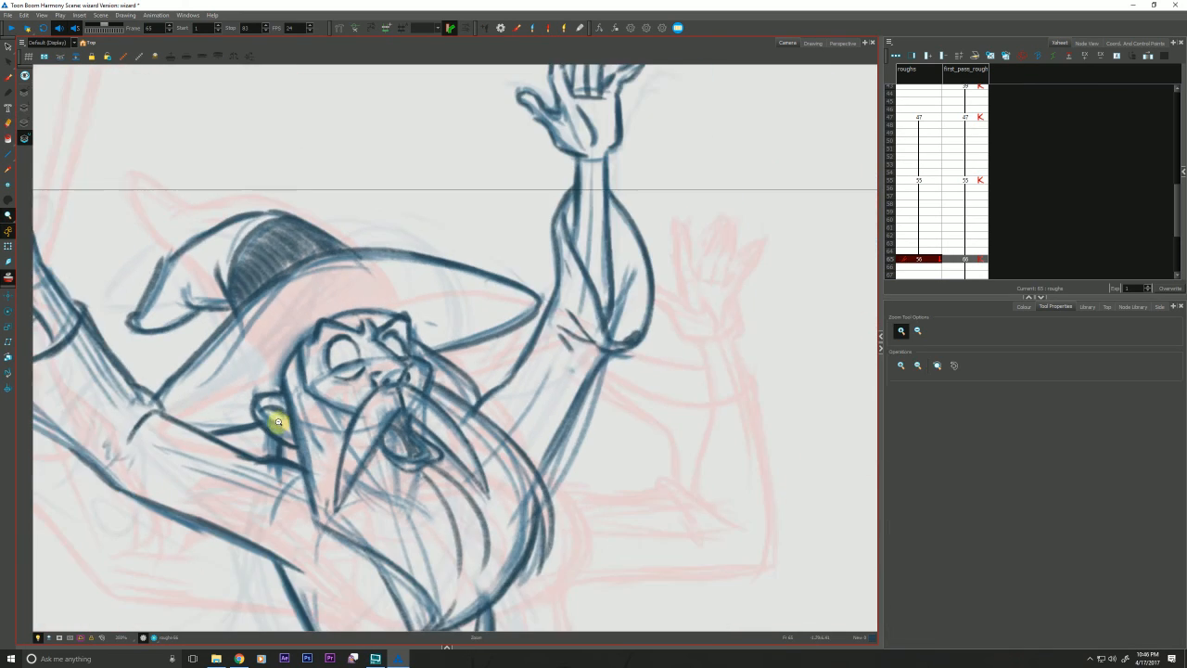
pyautogui.press('f')
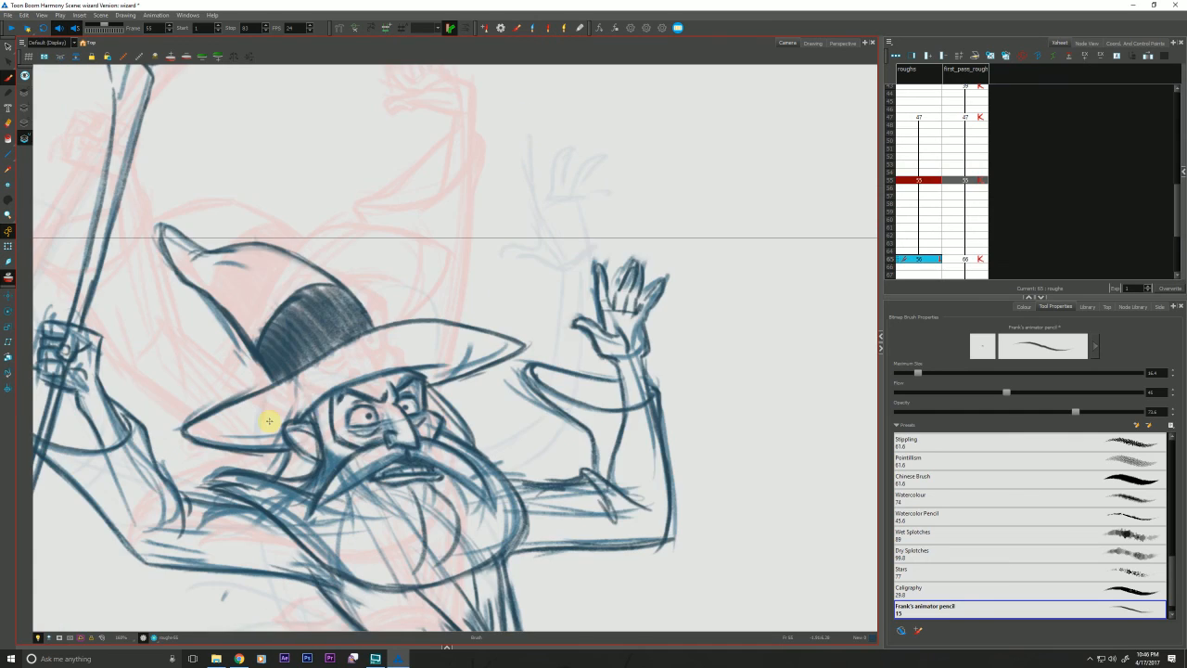
pyautogui.press('g')
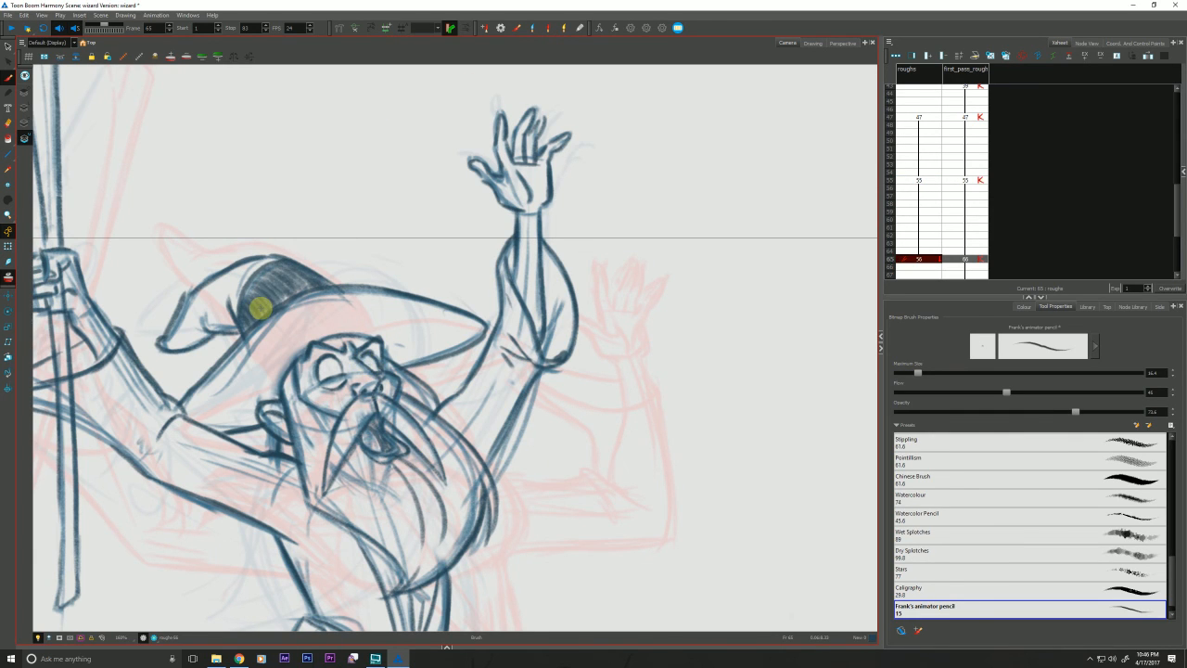
pyautogui.press('f')
pyautogui.press('g')
pyautogui.moveTo(369, 366)
pyautogui.mouseDown()
pyautogui.moveTo(318, 369)
pyautogui.moveTo(352, 377)
pyautogui.mouseUp()
pyautogui.click(918, 373)
pyautogui.moveTo(918, 374); pyautogui.dragTo(932, 374)
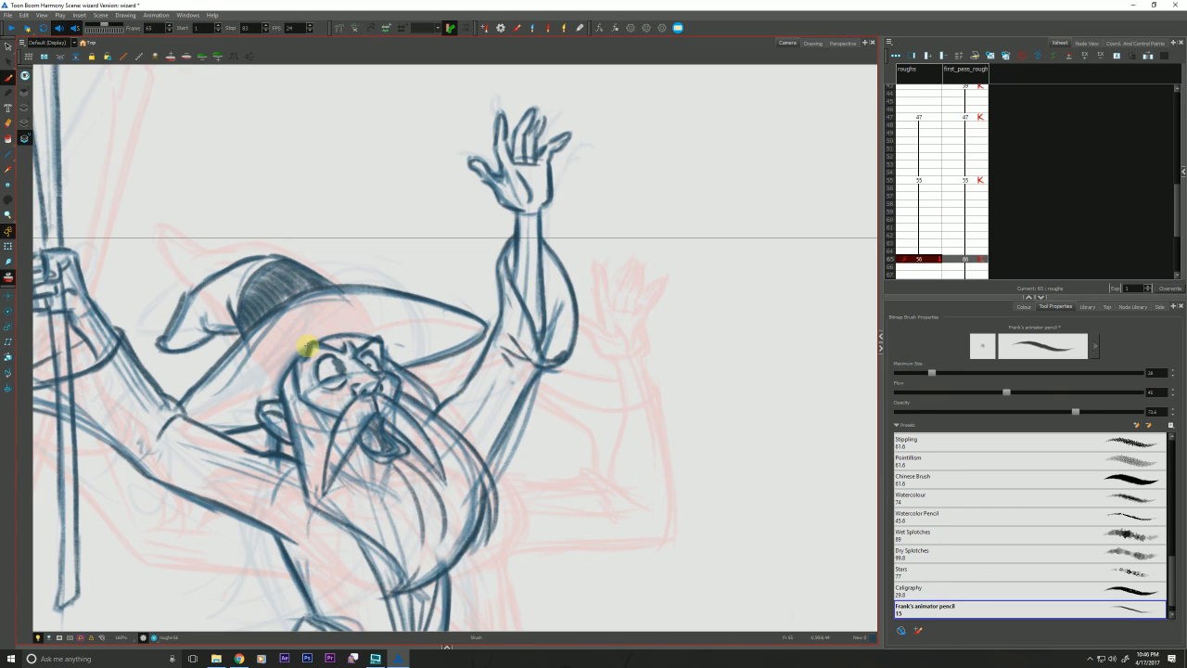
# Enlarge Frank's Soft Eraser and erase the wizard's pupils and eye outlines on frame 65
pyautogui.hotkey('alt', 'e')
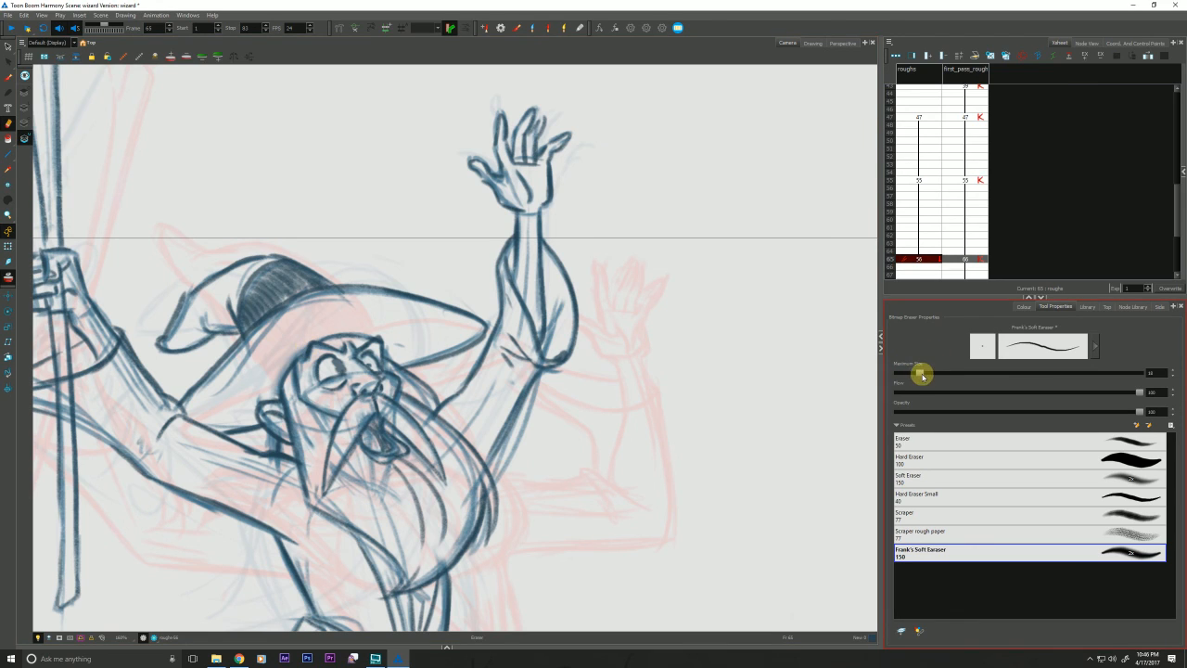
pyautogui.moveTo(919, 371); pyautogui.dragTo(941, 373)
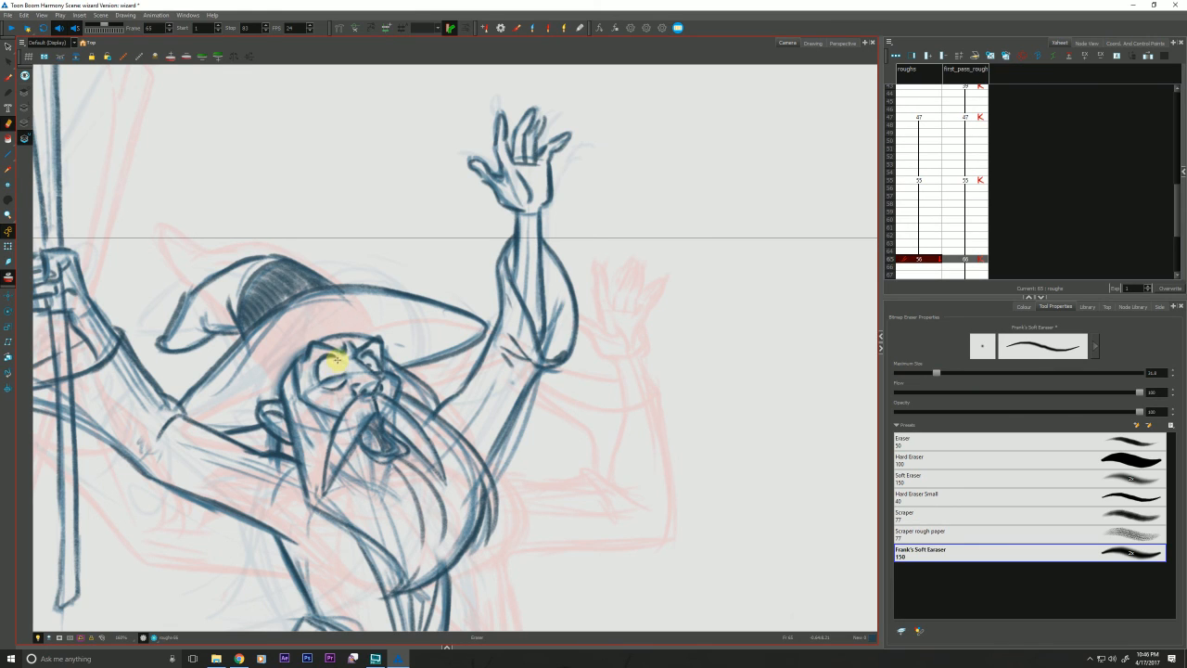
pyautogui.moveTo(214, 475); pyautogui.dragTo(222, 458)
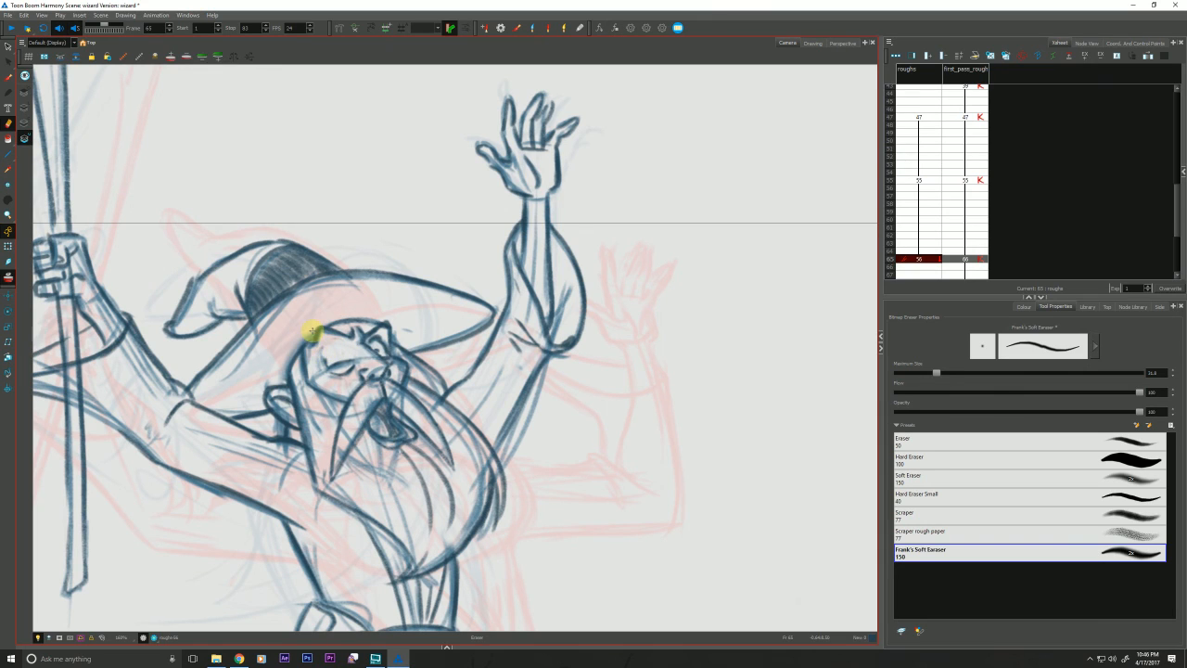
pyautogui.hotkey('alt', 'b')
pyautogui.hotkey('alt', 'e')
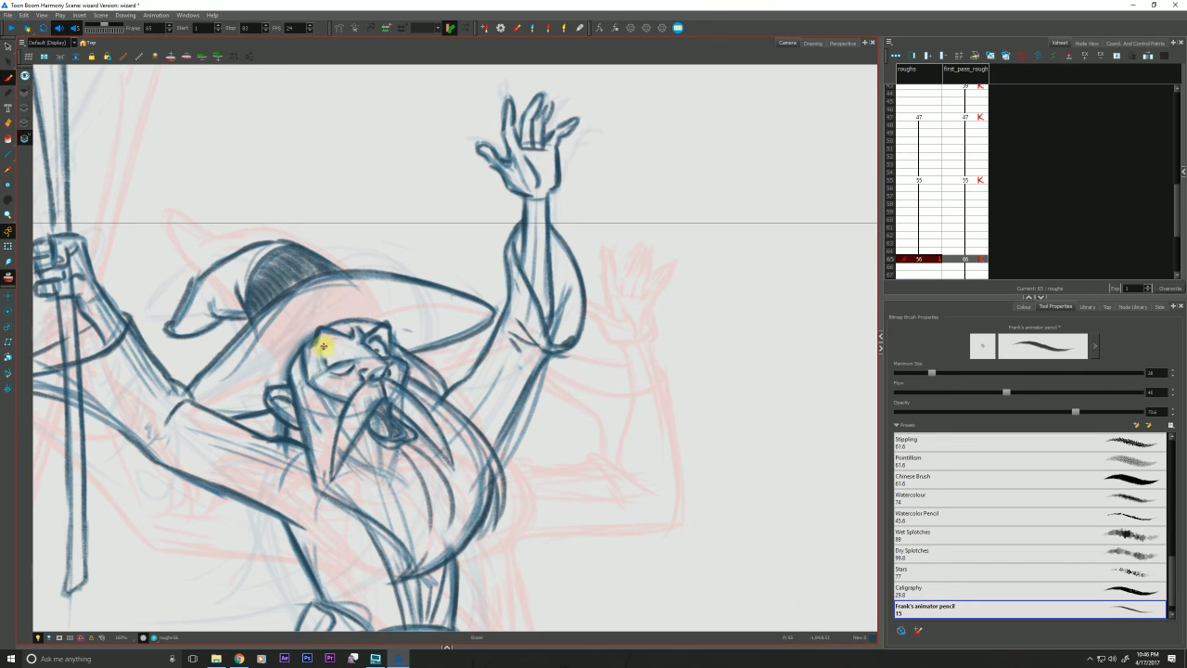
# Redraw the wizard's eyes and pupils on frame 65 with Frank's animator pencil, checking them against the previous pose
pyautogui.moveTo(324, 362); pyautogui.dragTo(332, 336)
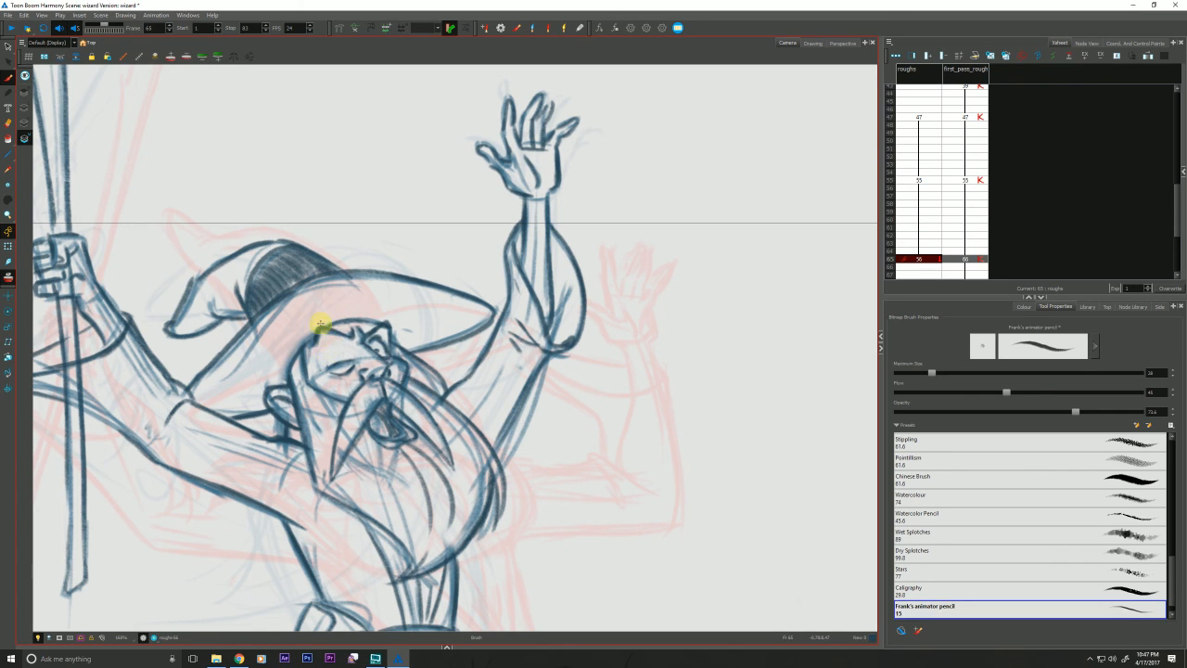
pyautogui.press('alt')
pyautogui.press('f')
pyautogui.press('g')
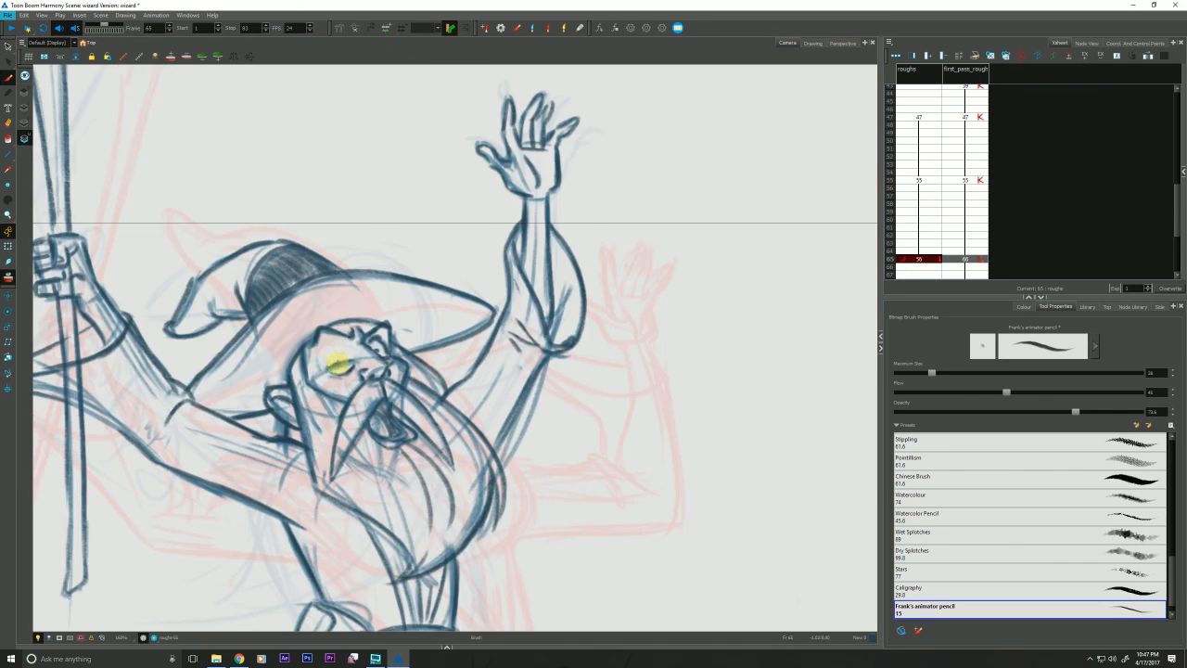
pyautogui.press('alt')
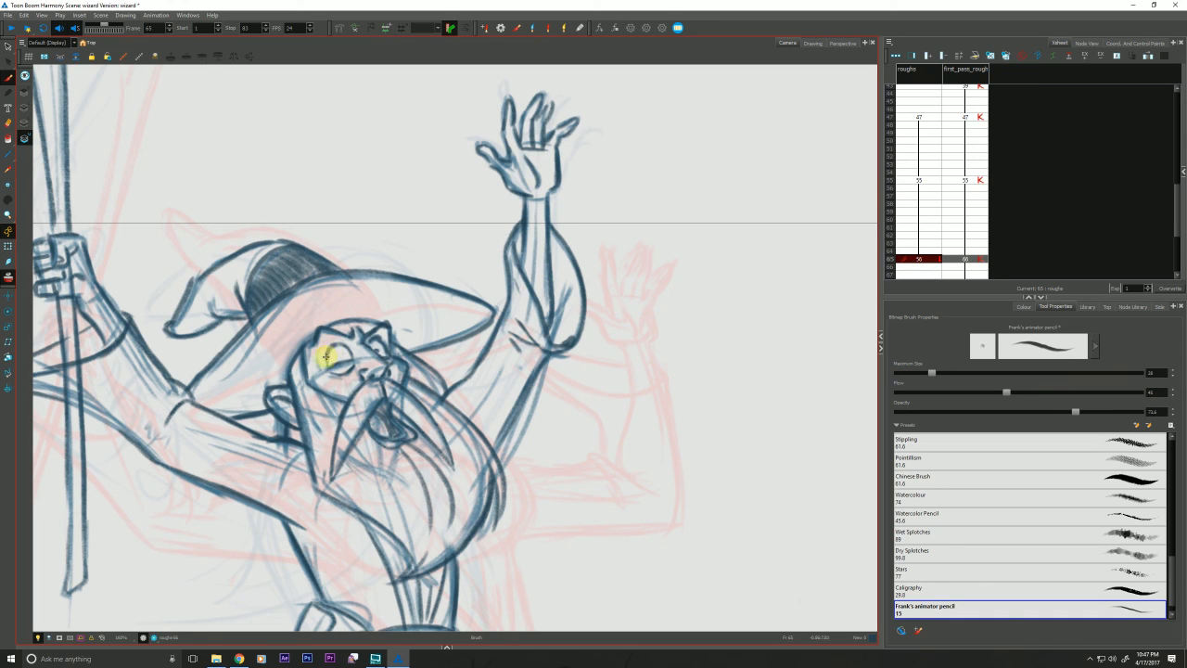
pyautogui.moveTo(327, 357)
pyautogui.mouseDown()
pyautogui.moveTo(331, 371)
pyautogui.moveTo(347, 365)
pyautogui.mouseUp()
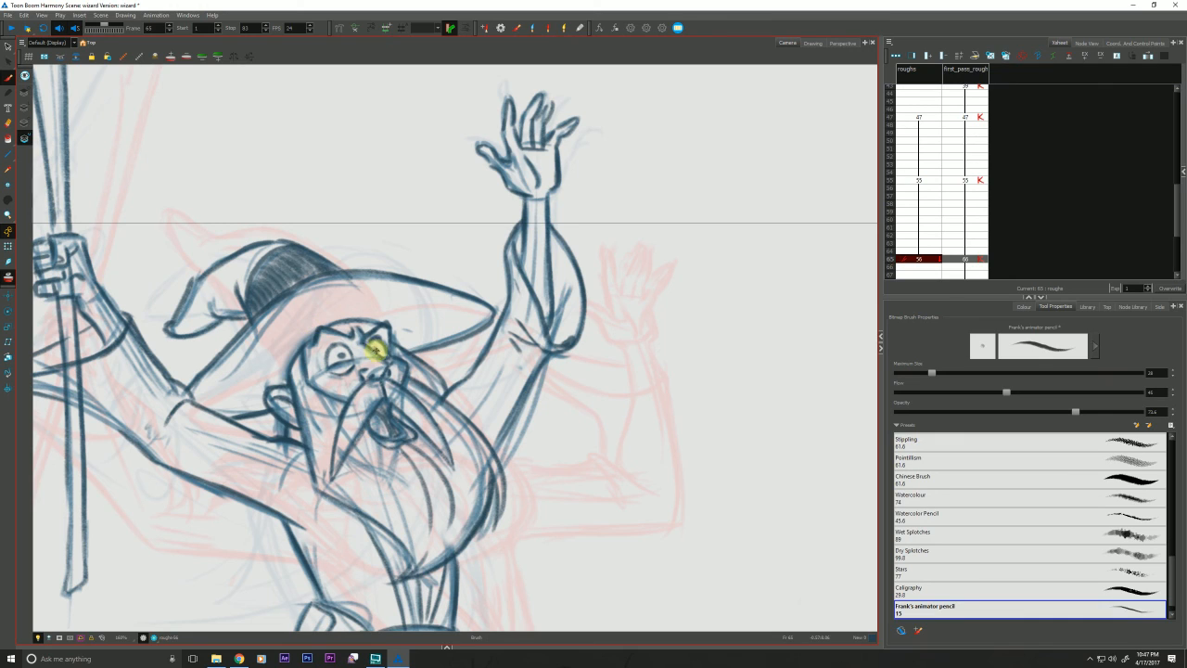
# Reduce the size of Frank's animator pencil and redraw the near eye's outline on frame 65, using frame 55 as reference
pyautogui.moveTo(931, 373); pyautogui.dragTo(921, 373)
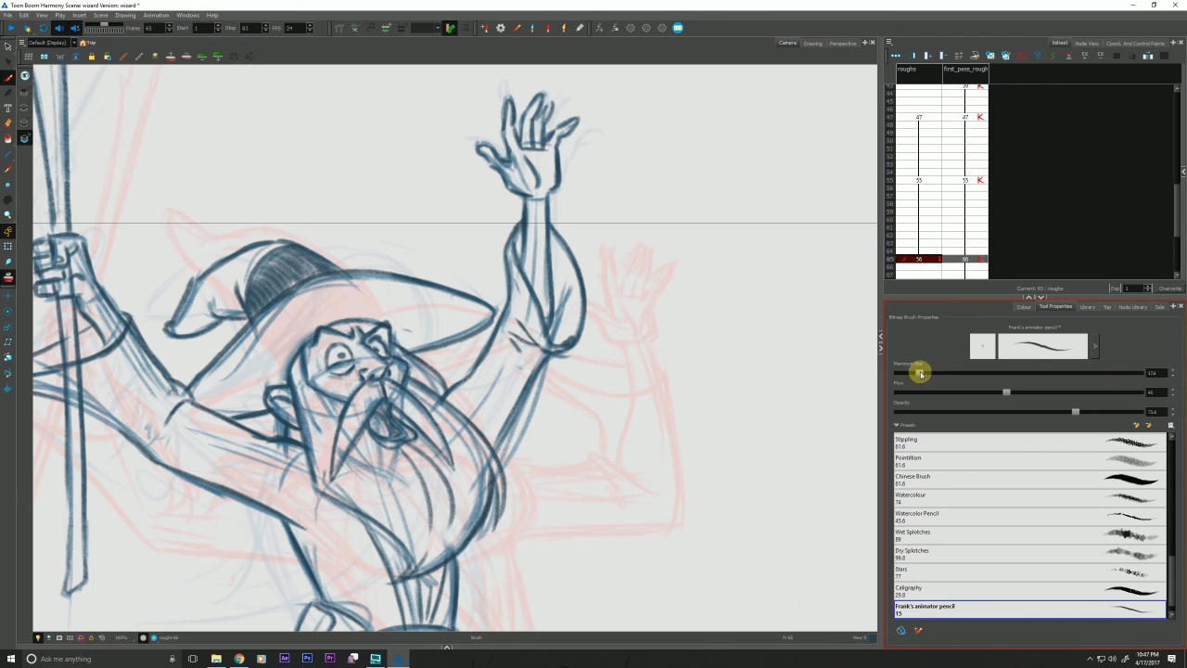
pyautogui.press('f')
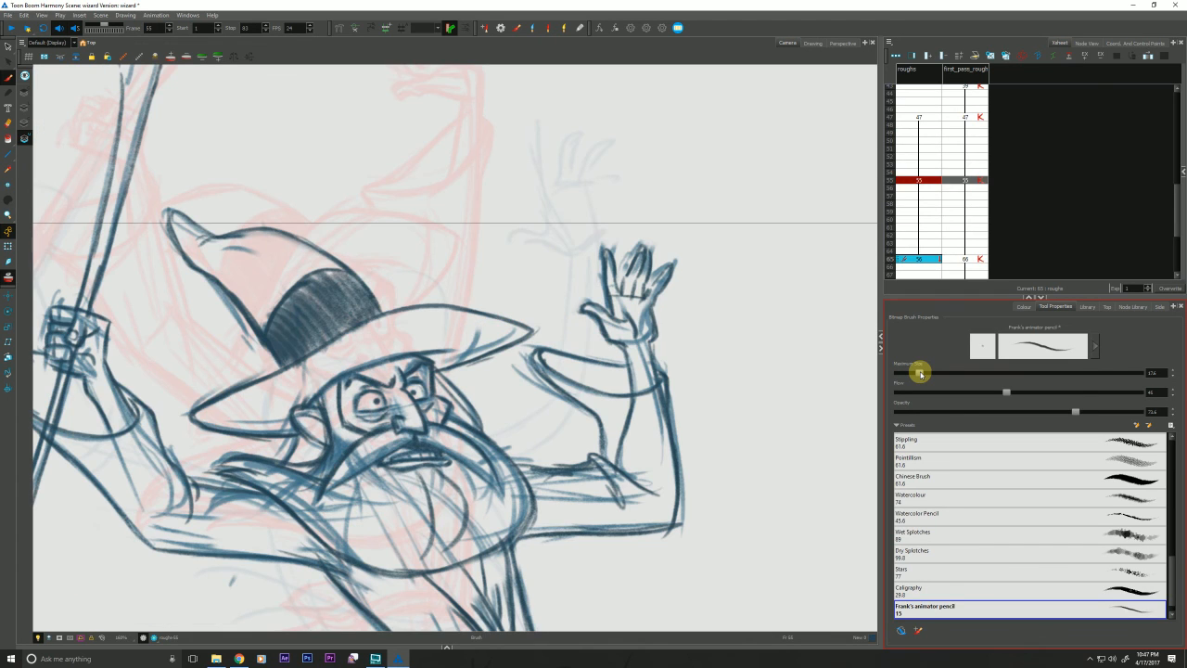
pyautogui.press('g')
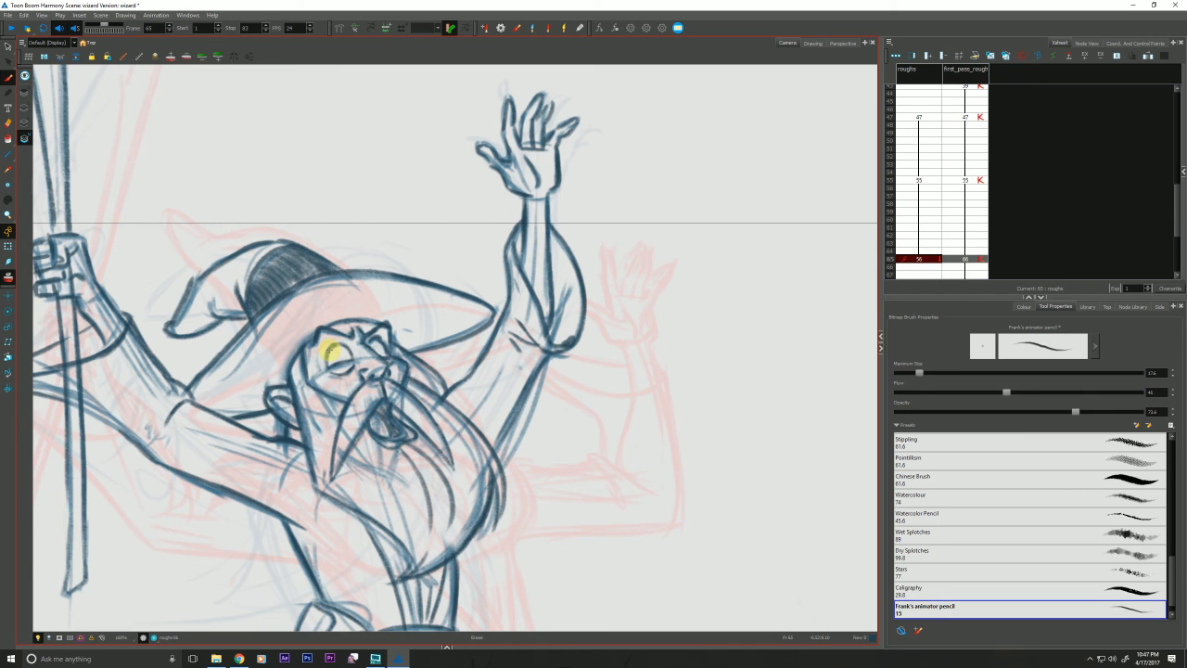
pyautogui.press('f')
pyautogui.press('g')
pyautogui.press('f')
pyautogui.press('g')
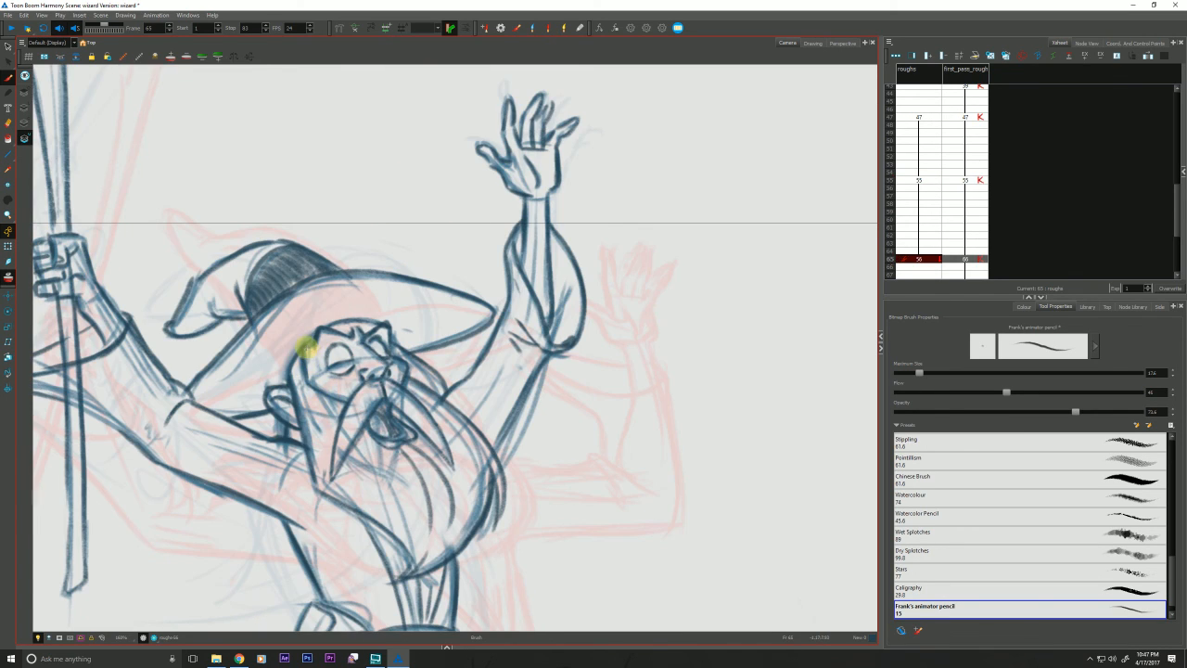
# Draw new pupils in both of the wizard's eyes on frame 65, comparing the gaze with frames 47 and 55
pyautogui.press('f')
pyautogui.press('f')
pyautogui.press('f')
pyautogui.press('g')
pyautogui.press('g')
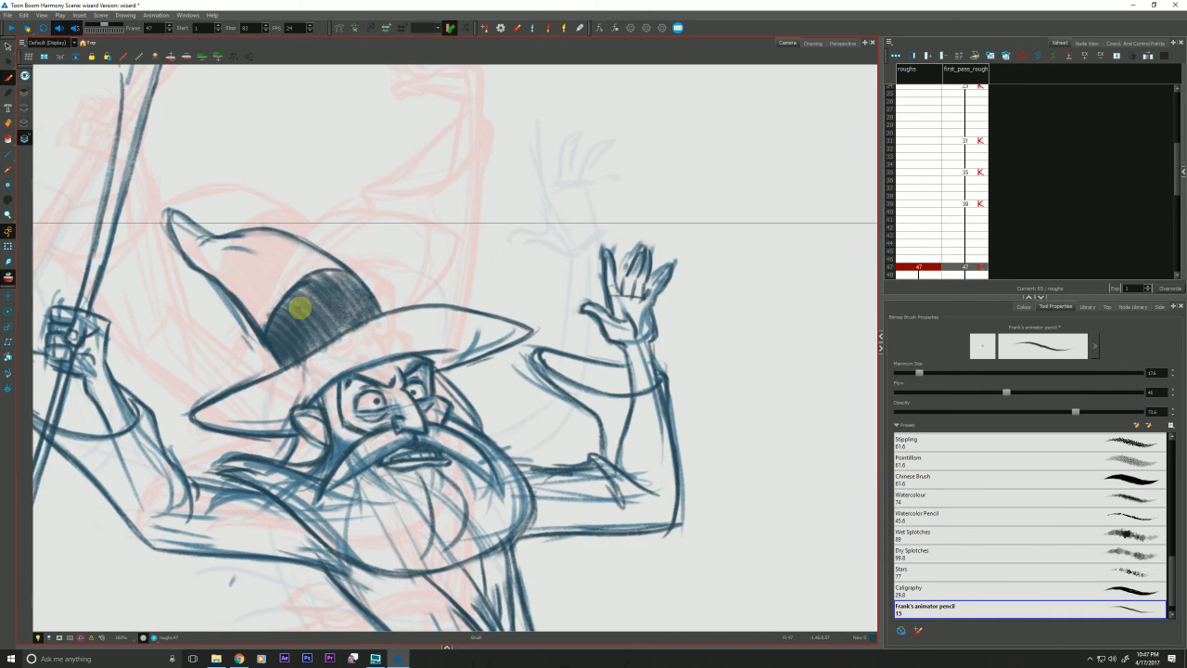
pyautogui.press('g')
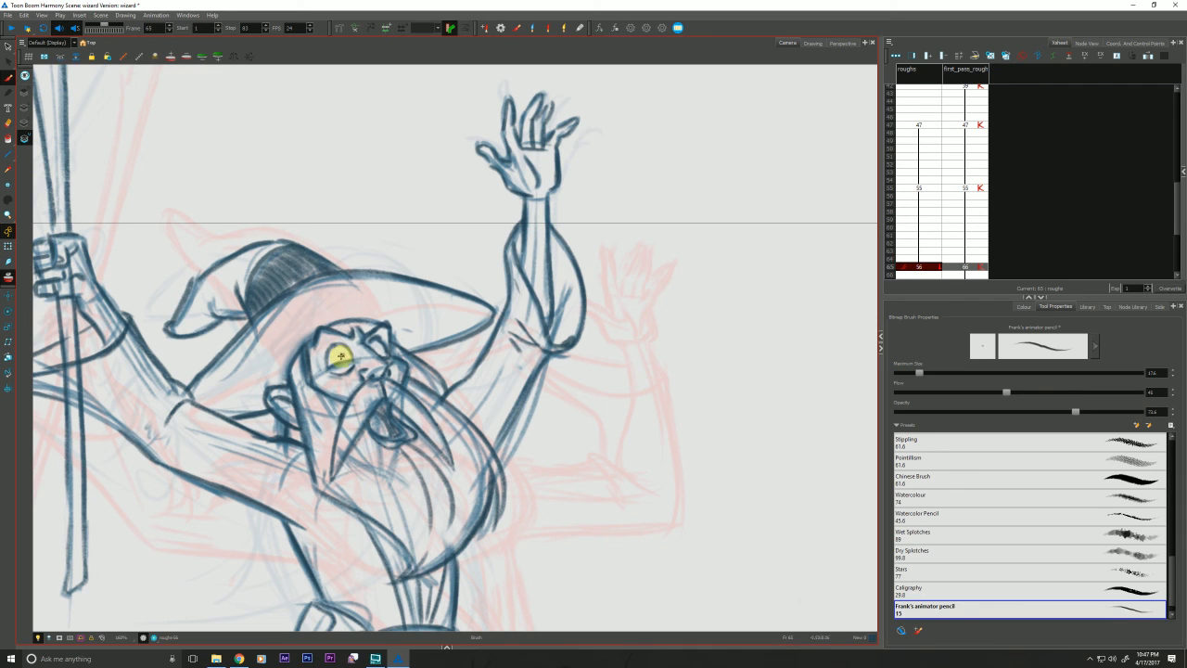
pyautogui.press('f')
pyautogui.press('g')
pyautogui.press('f')
pyautogui.press('g')
pyautogui.press('f')
pyautogui.press('g')
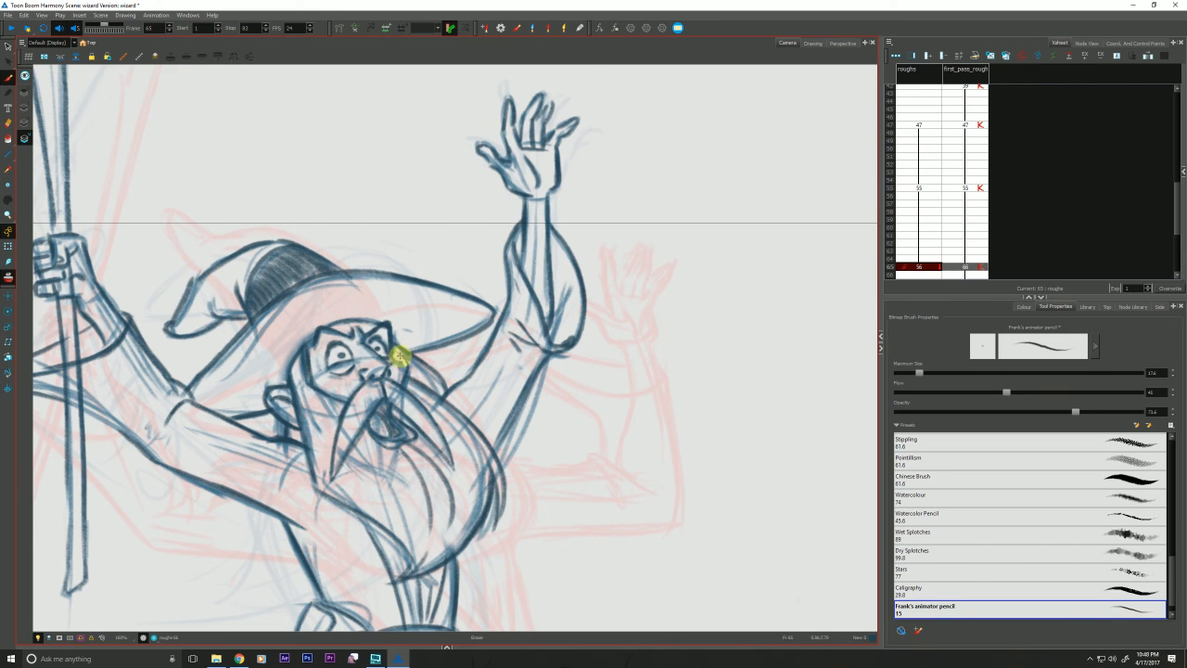
# Flip through the wizard's poses on frames 47, 55 and 65 to compare the eyes and expression
pyautogui.press('f')
pyautogui.press('g')
pyautogui.press('f')
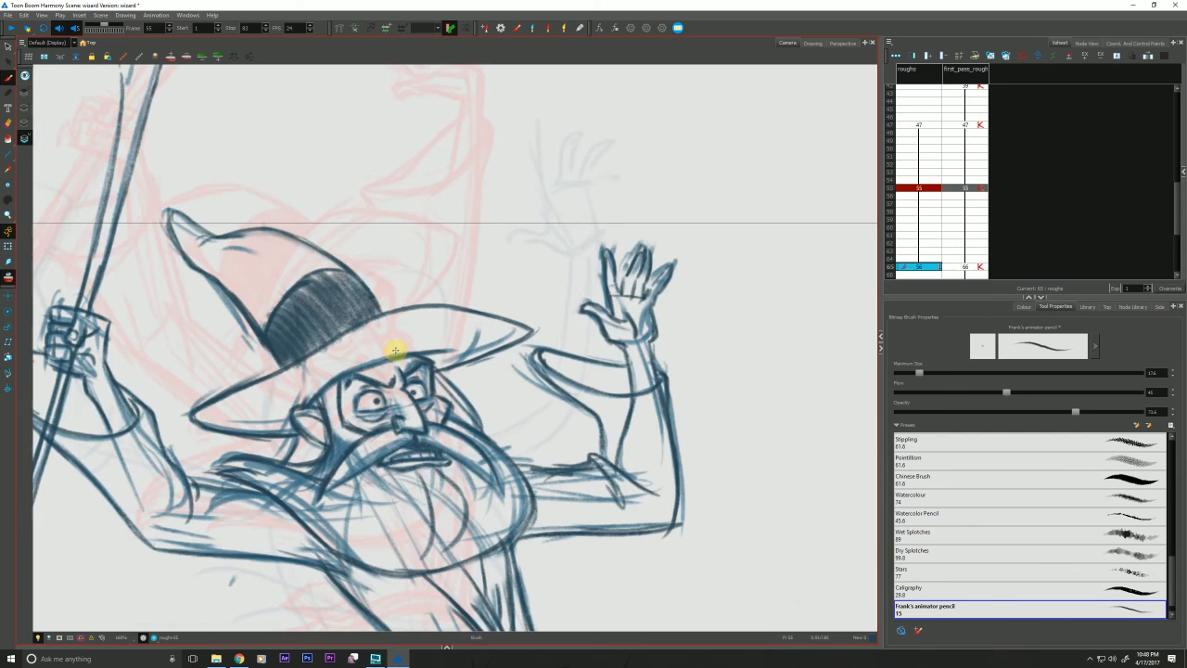
pyautogui.press('g')
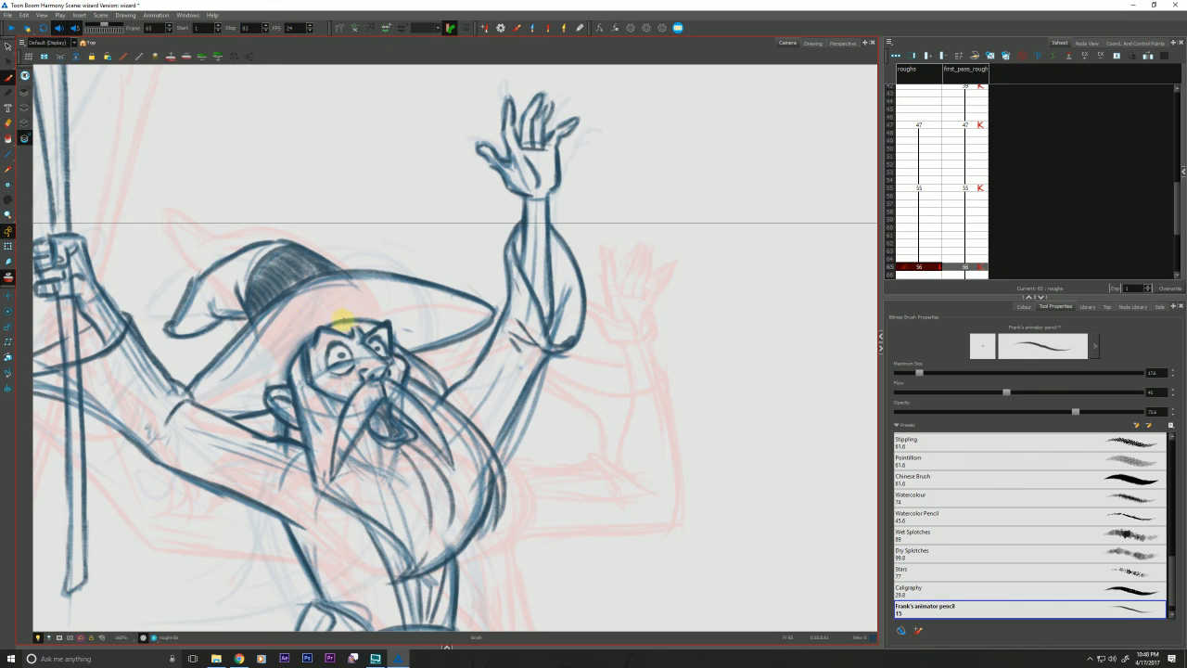
pyautogui.press('f')
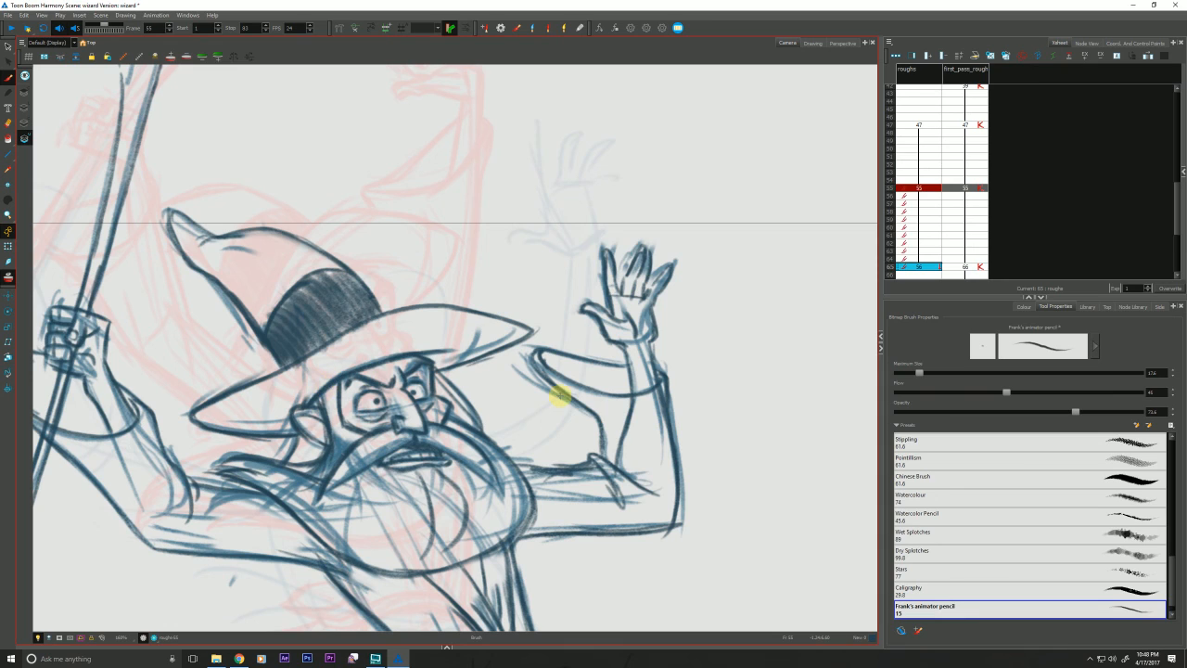
pyautogui.press('f')
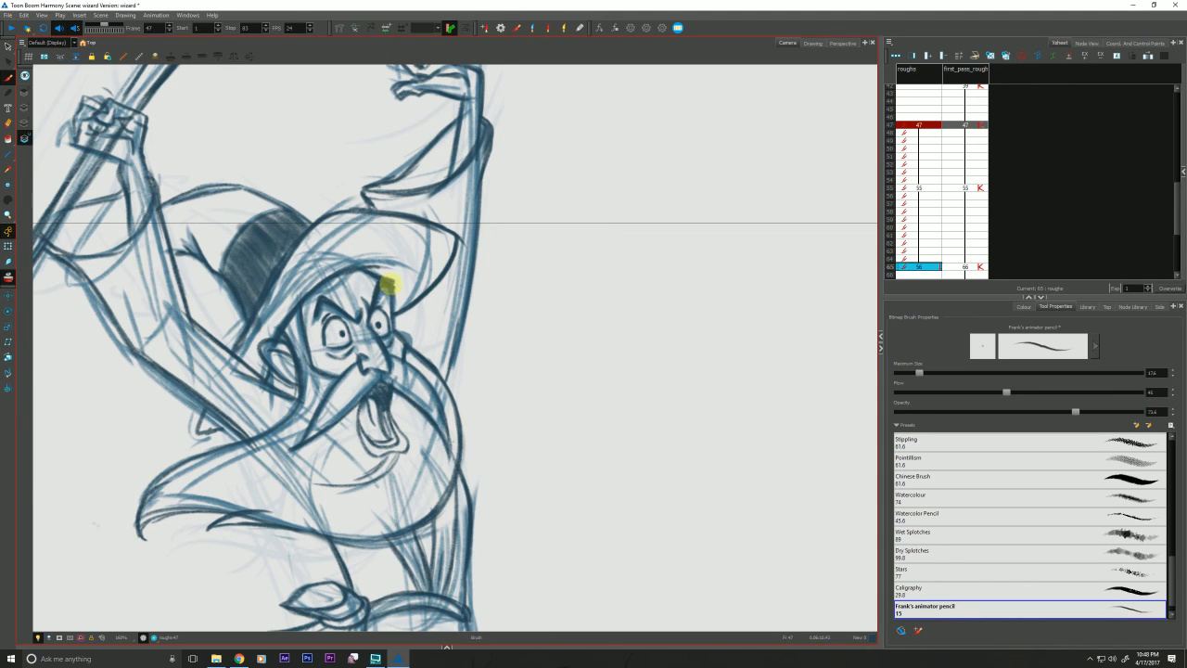
pyautogui.press('g')
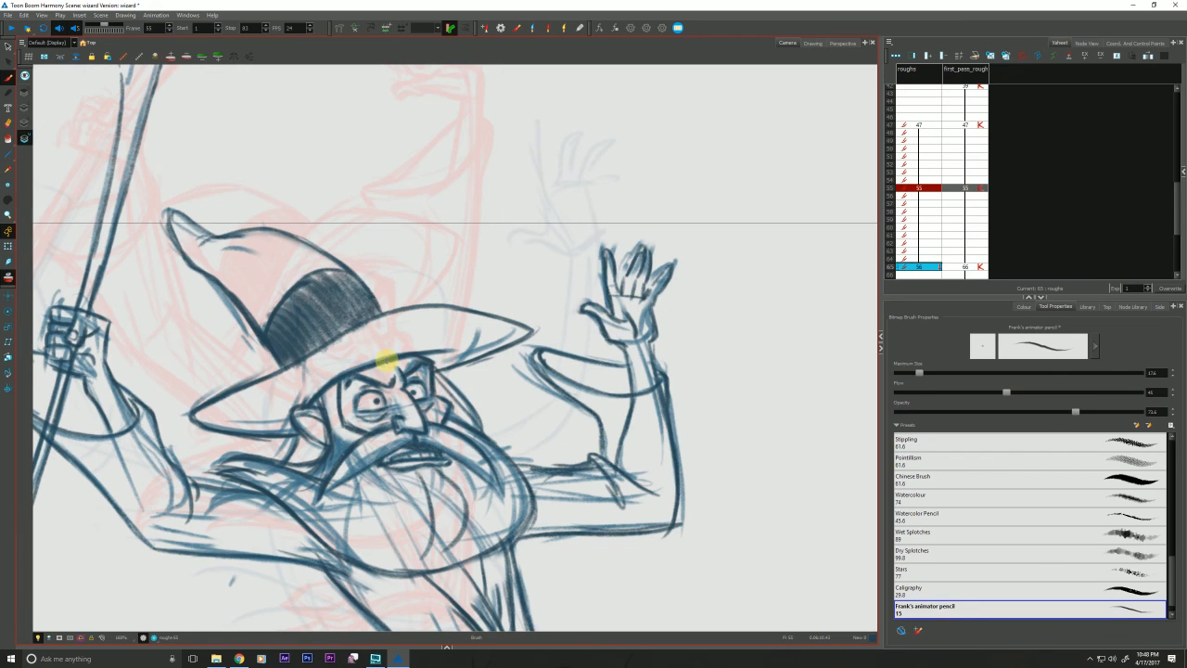
pyautogui.press('g')
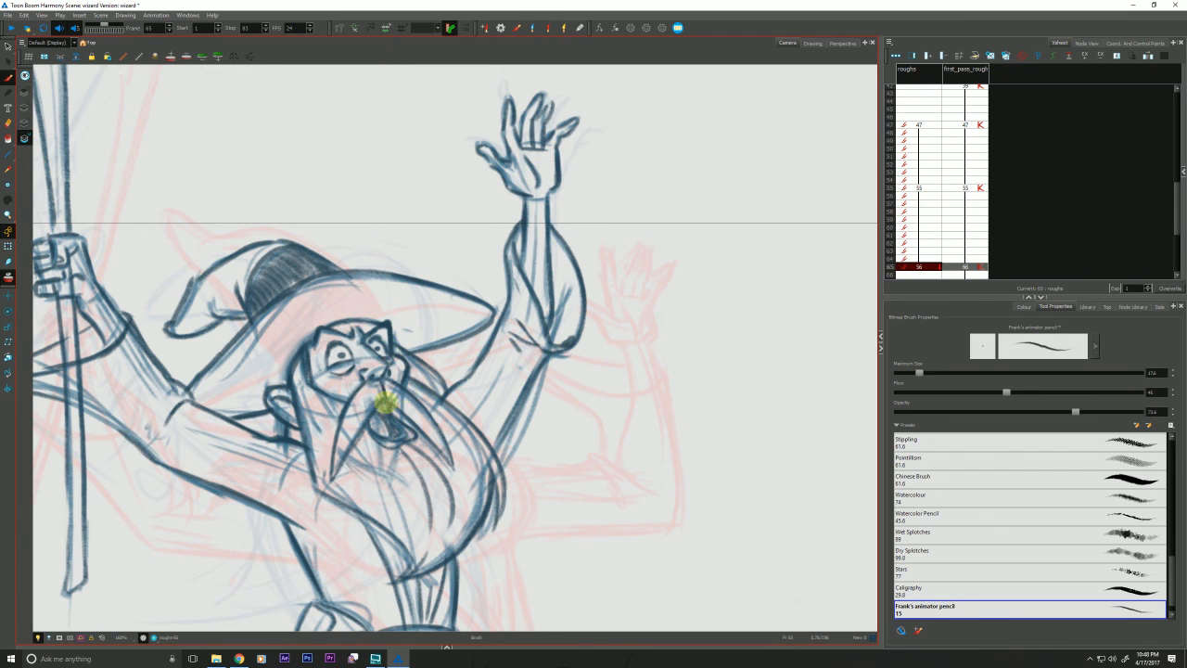
pyautogui.press('f')
pyautogui.press('f')
pyautogui.press('f')
pyautogui.press('g')
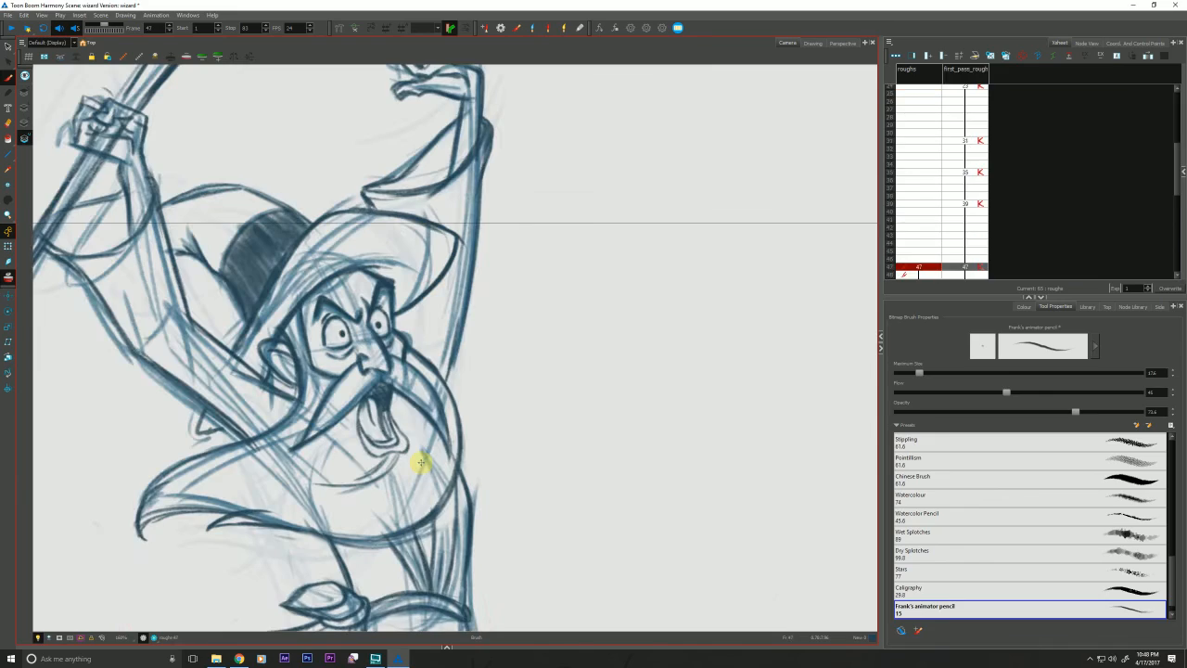
pyautogui.press('g')
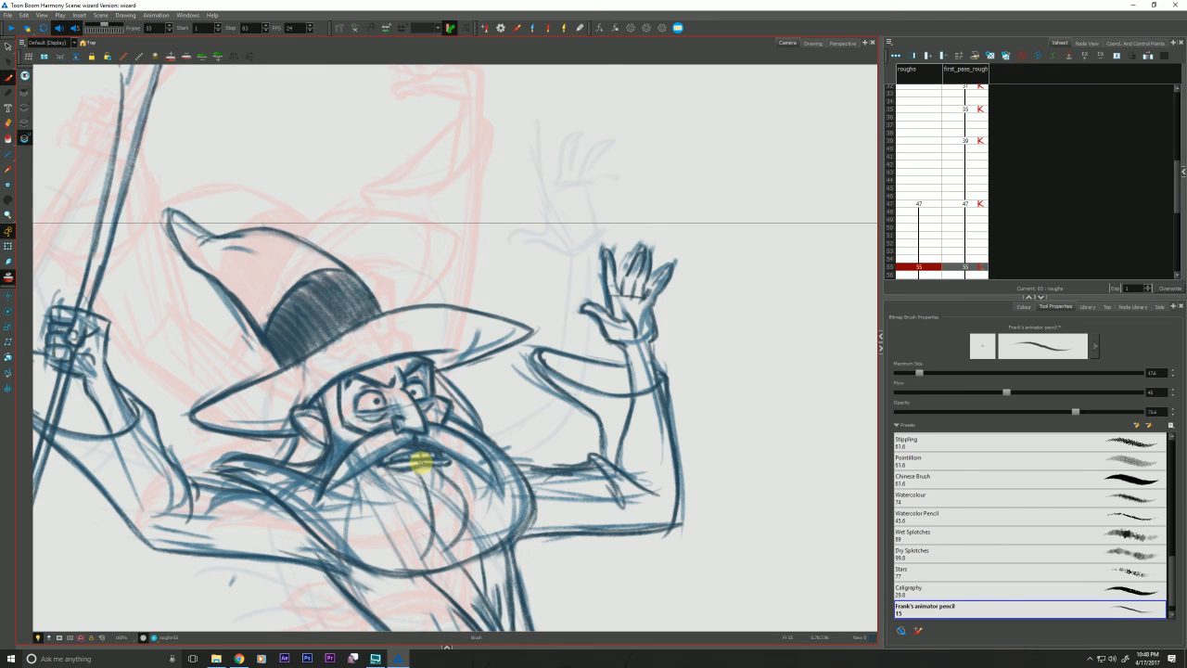
# Expand the exposure sheet and review the wizard's full-figure rough poses on frames 65, 1, 47 and 55
pyautogui.hotkey('alt', 'z')
pyautogui.keyDown('alt'); pyautogui.click(240, 477); pyautogui.keyUp('alt')
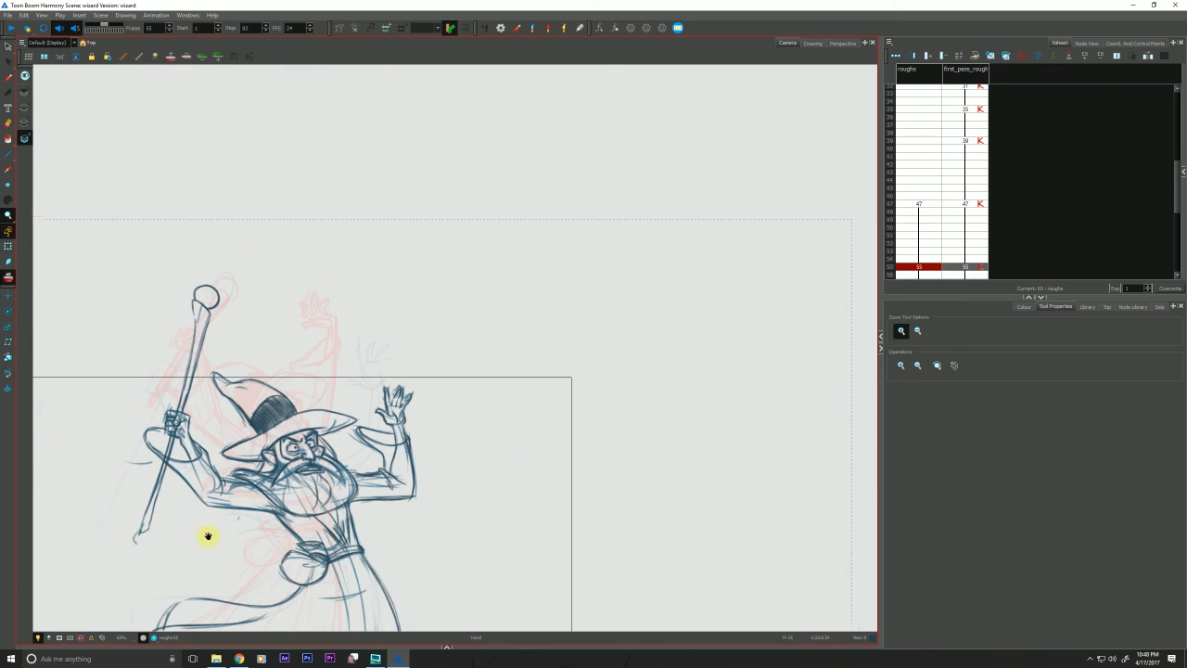
pyautogui.keyDown('alt'); pyautogui.click(284, 428); pyautogui.keyUp('alt')
pyautogui.click(1035, 295)
pyautogui.click(1035, 299)
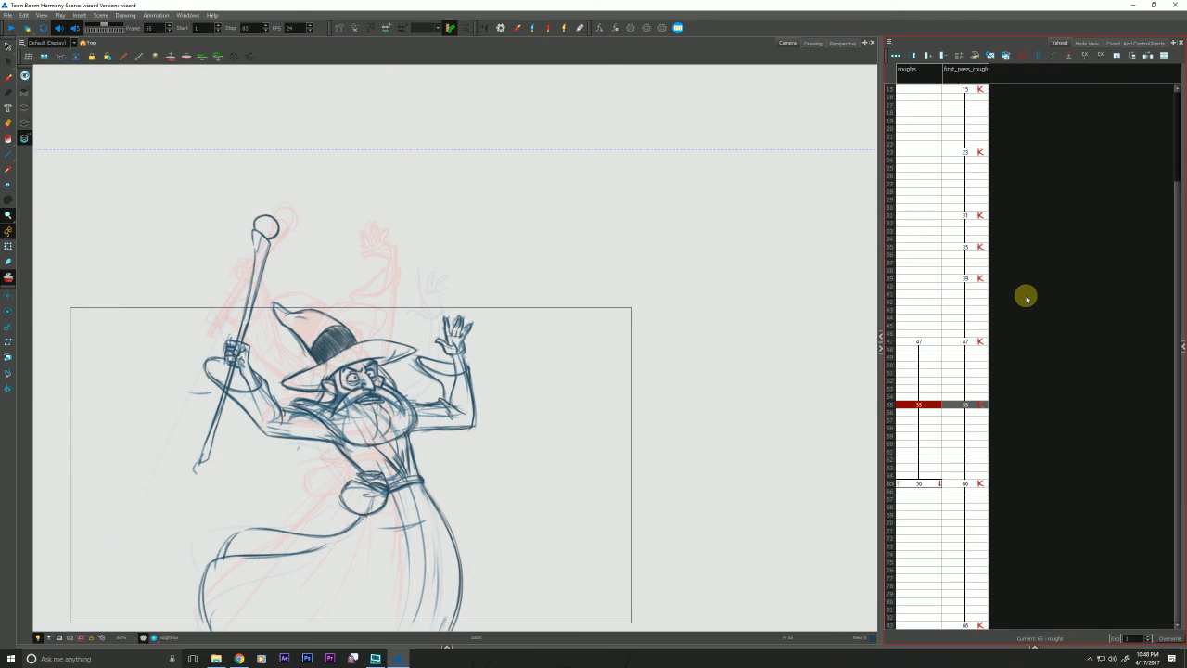
pyautogui.click(913, 483)
pyautogui.scroll(3, 922, 343)
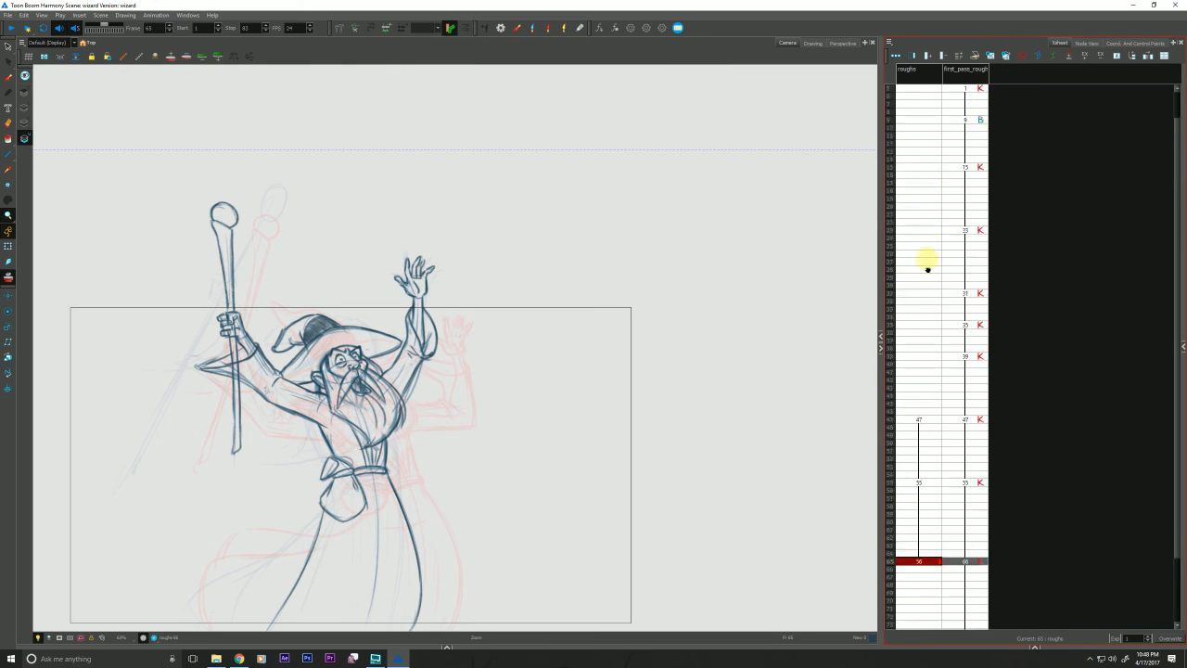
pyautogui.click(918, 88)
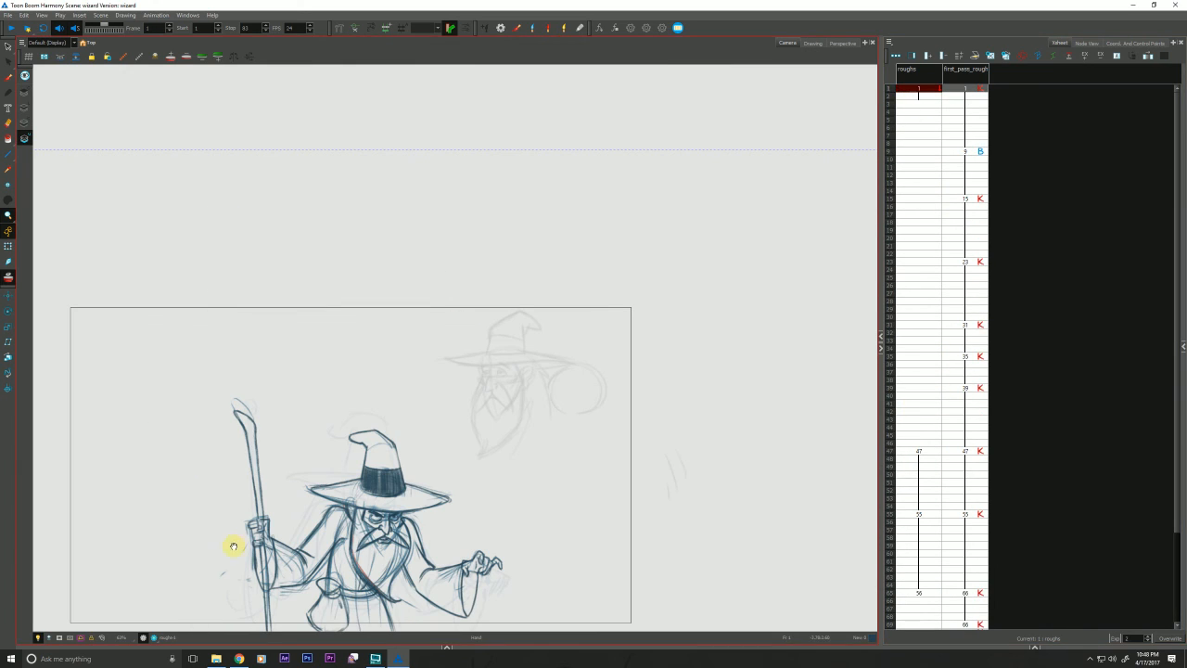
pyautogui.moveTo(232, 543); pyautogui.dragTo(291, 482)
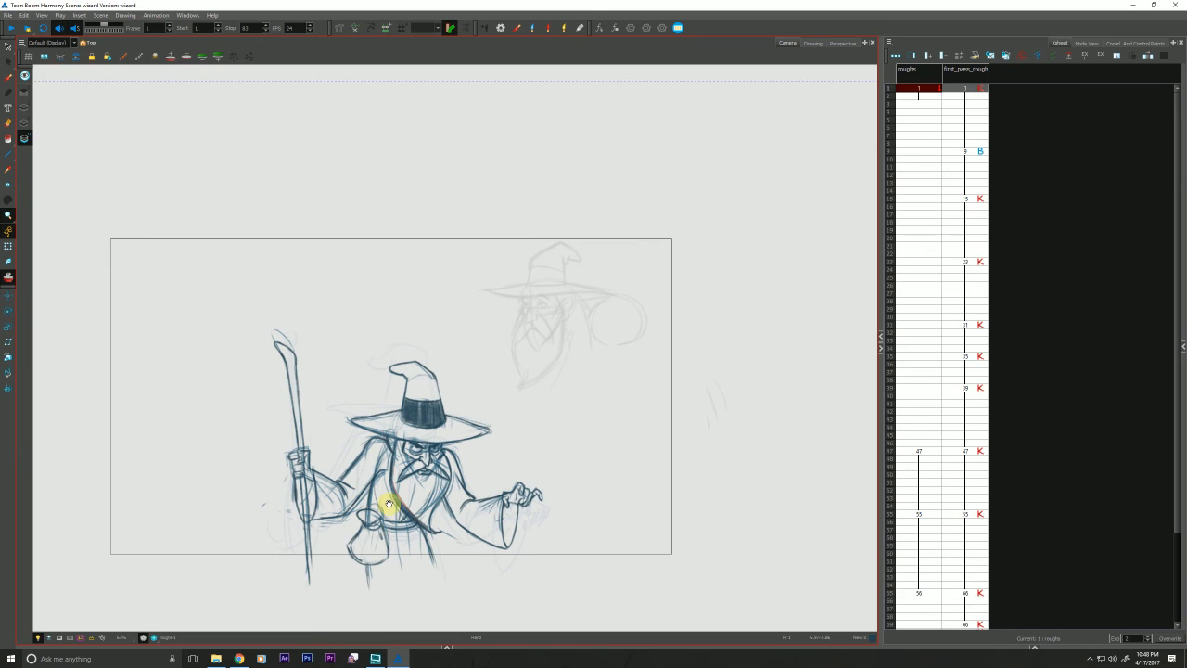
pyautogui.click(919, 451)
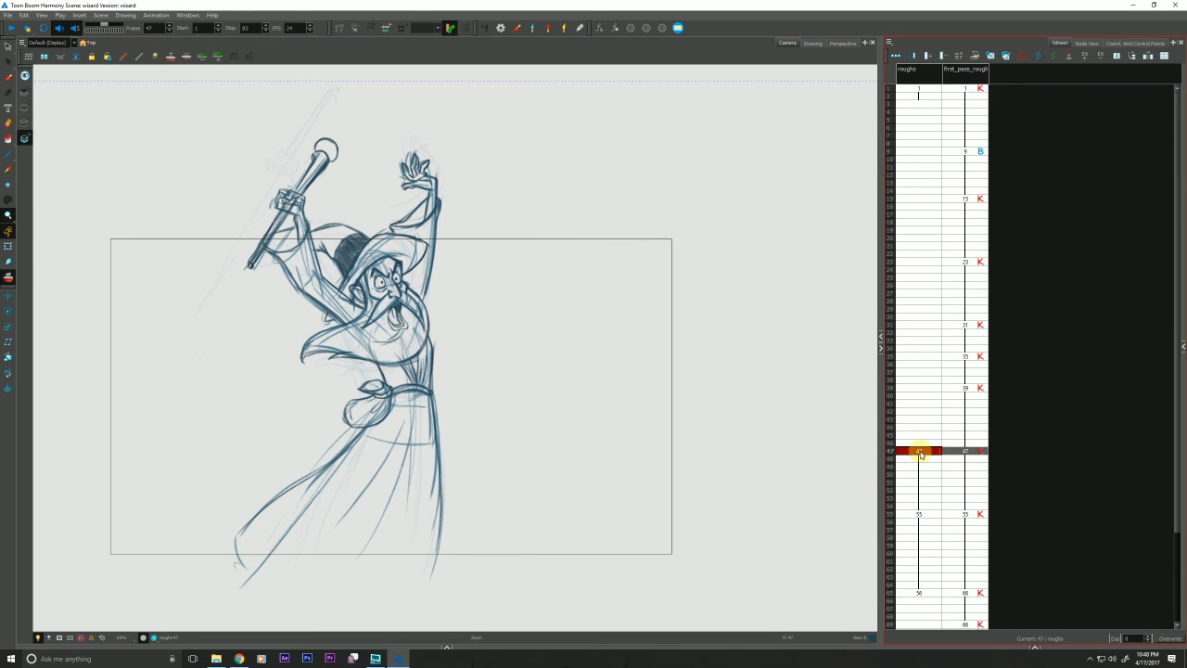
pyautogui.click(918, 515)
pyautogui.click(917, 594)
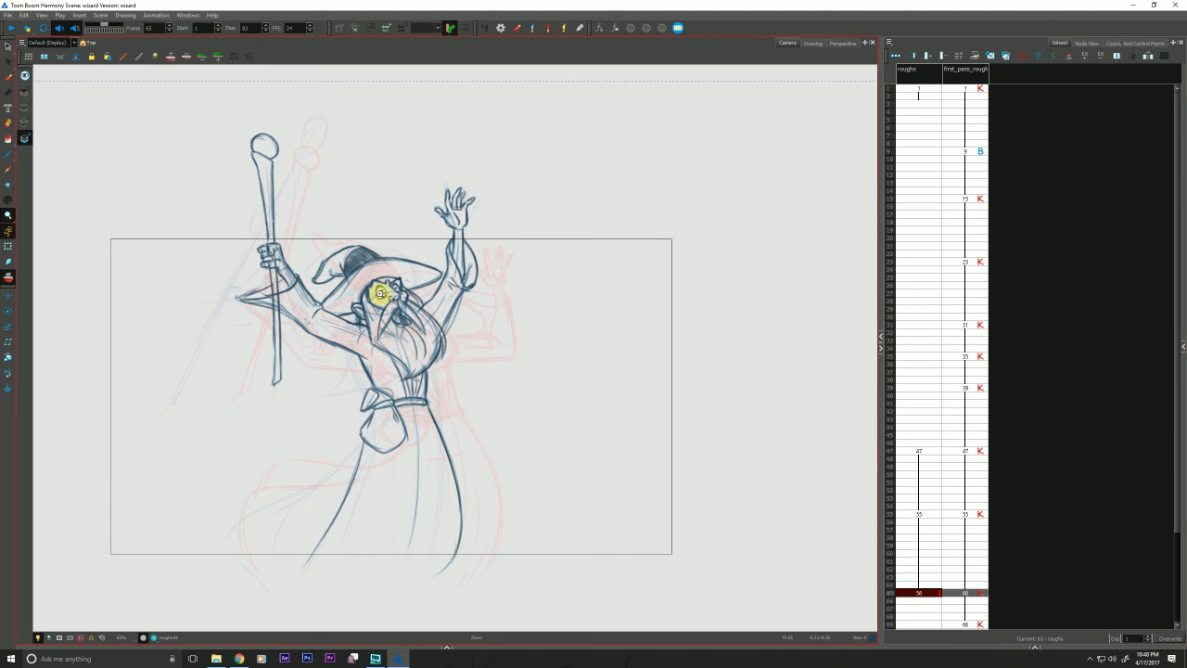
# Darken and reposition the wizard's pupils on frame 65 with the brush, using frame 55 as reference
pyautogui.scroll(5, 378, 295)
pyautogui.scroll(3, 378, 296)
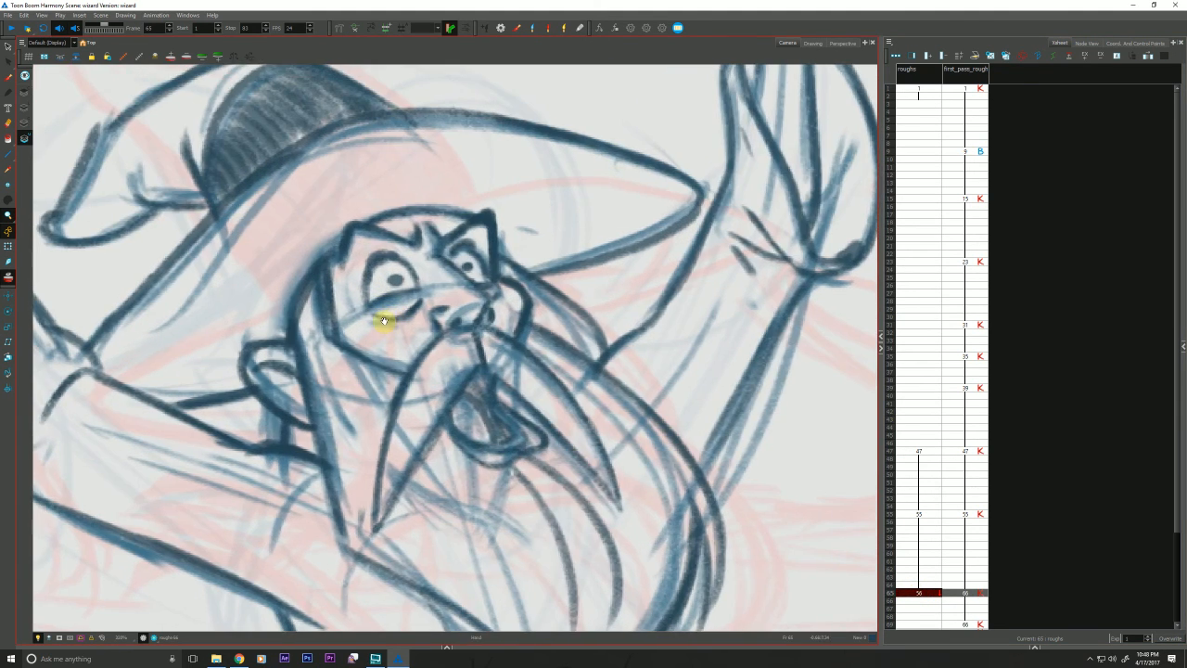
pyautogui.moveTo(465, 264); pyautogui.dragTo(456, 260)
pyautogui.hotkey('alt', 'b')
pyautogui.press('f')
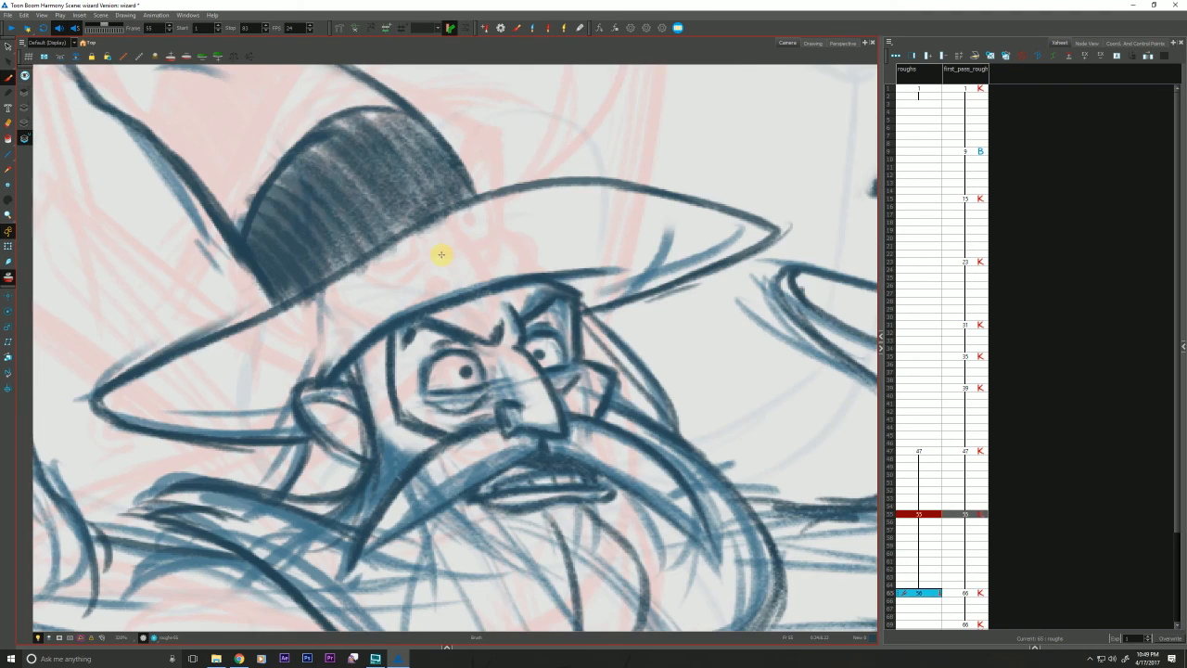
pyautogui.press('g')
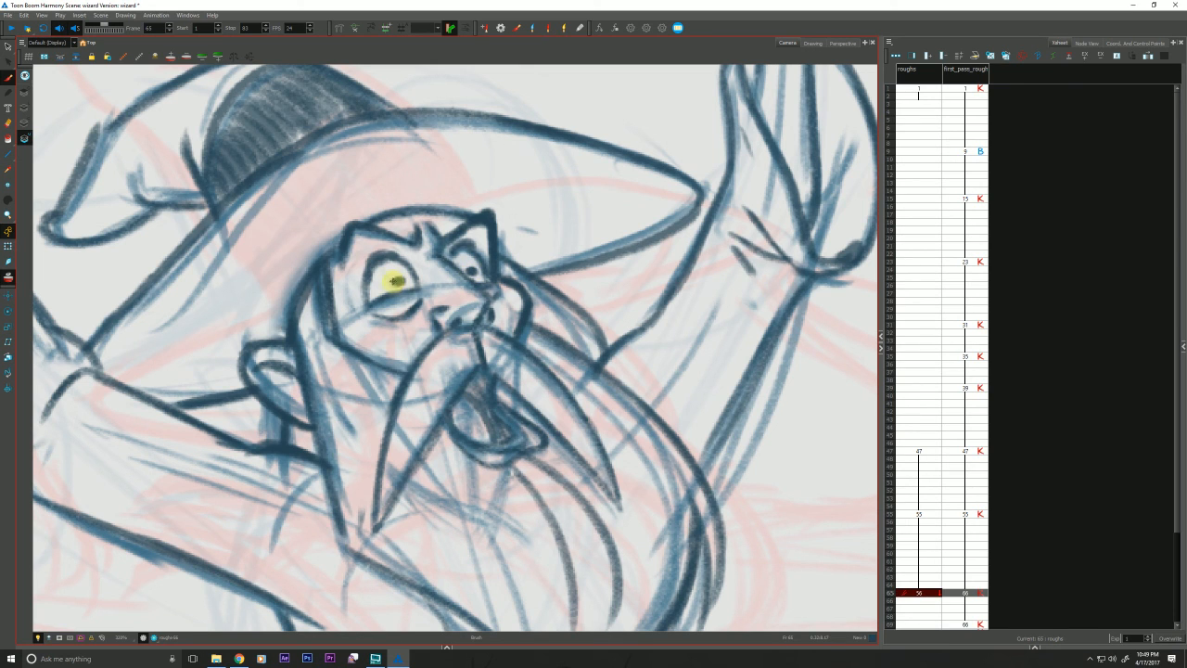
# Compare the eye direction between frames 55 and 65 and examine the wizard's overall pose
pyautogui.press('f')
pyautogui.press('g')
pyautogui.press('f')
pyautogui.press('g')
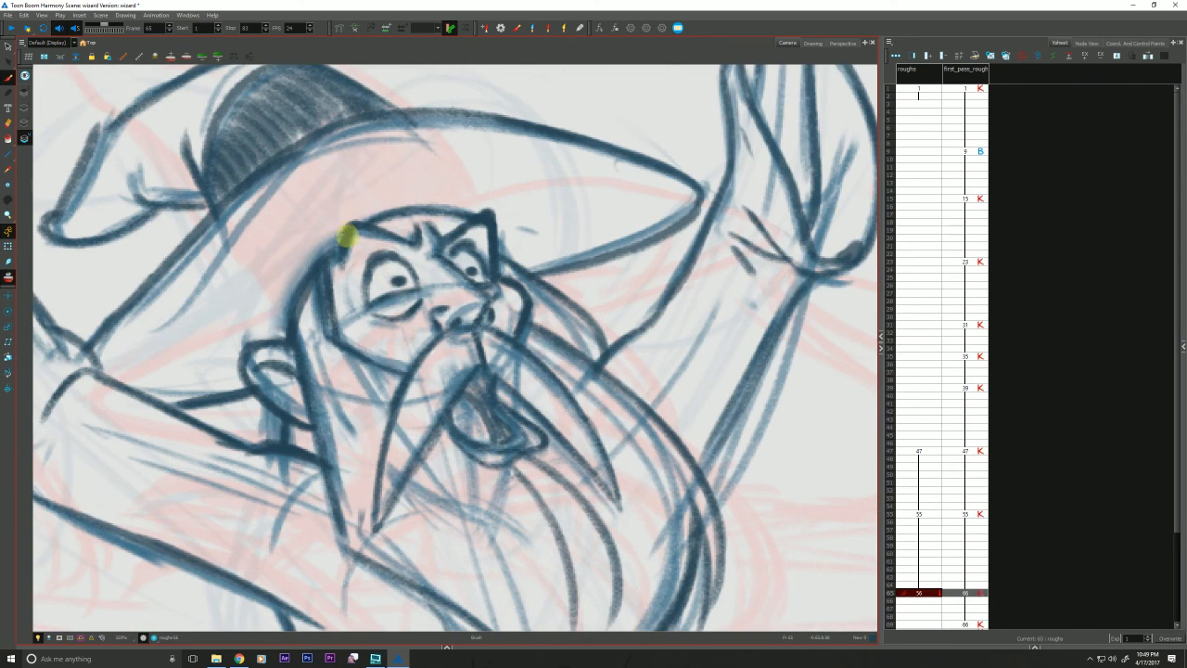
pyautogui.press('f')
pyautogui.press('g')
pyautogui.scroll(-5, 257, 448)
pyautogui.moveTo(286, 479); pyautogui.dragTo(395, 434)
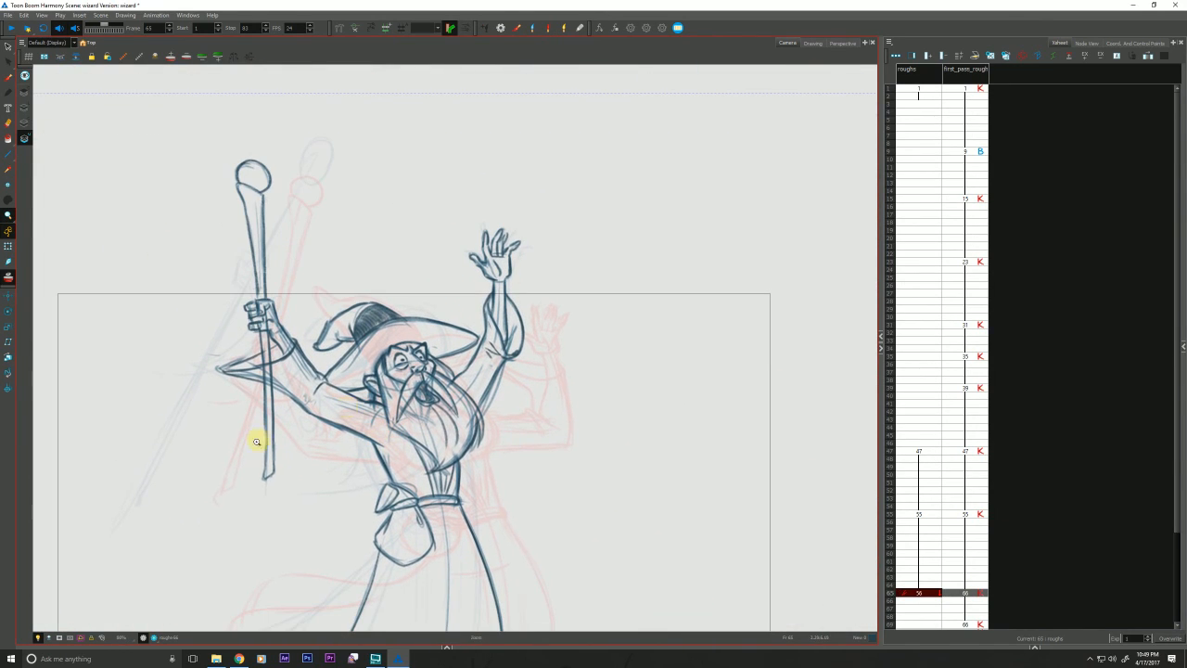
# Flip repeatedly between the roughs on frames 47, 55 and 65 to check how the wizard's arms, staff and body flow
pyautogui.press('f')
pyautogui.press('g')
pyautogui.press('f')
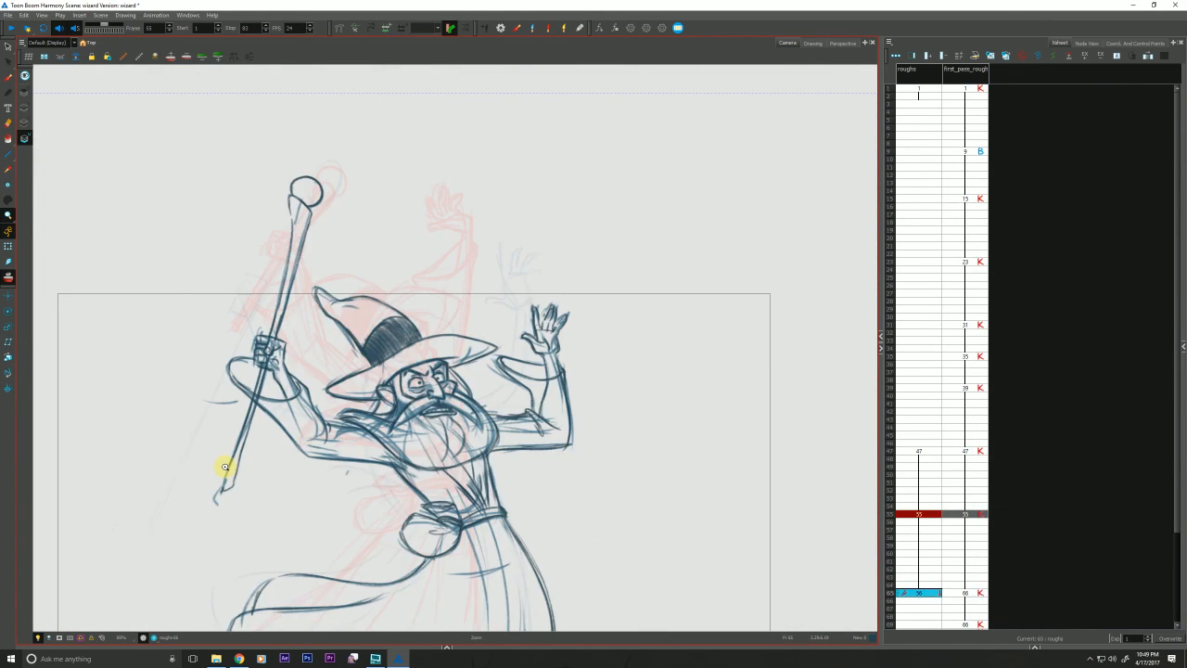
pyautogui.press('g')
pyautogui.press('f')
pyautogui.press('g')
pyautogui.press('f')
pyautogui.press('g')
pyautogui.press('f')
pyautogui.press('f')
pyautogui.press('g')
pyautogui.press('g')
pyautogui.press('.')
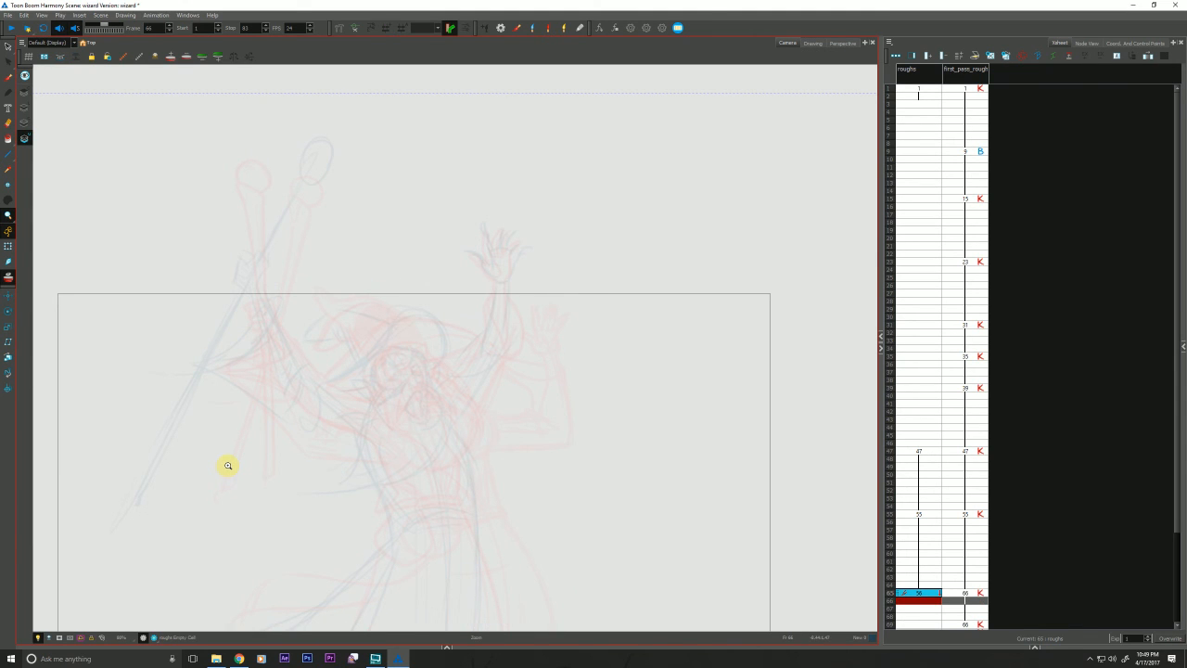
pyautogui.press('f')
pyautogui.press('f')
pyautogui.press('f')
pyautogui.press('g')
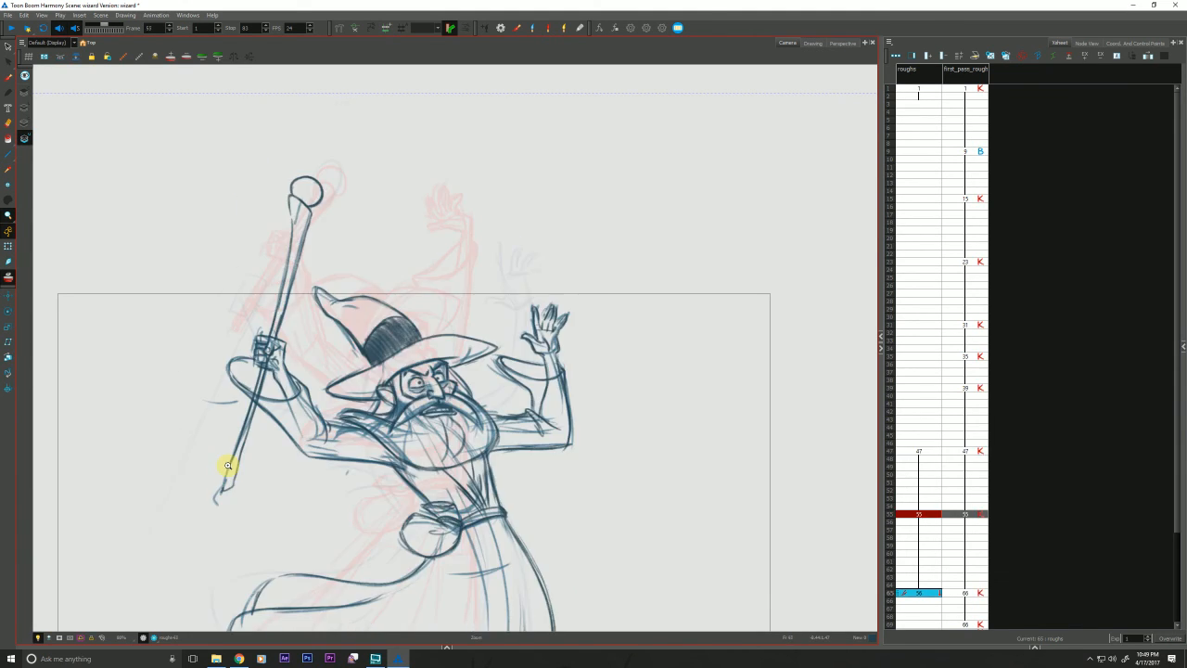
pyautogui.press('g')
pyautogui.press('f')
pyautogui.press('f')
pyautogui.press('g')
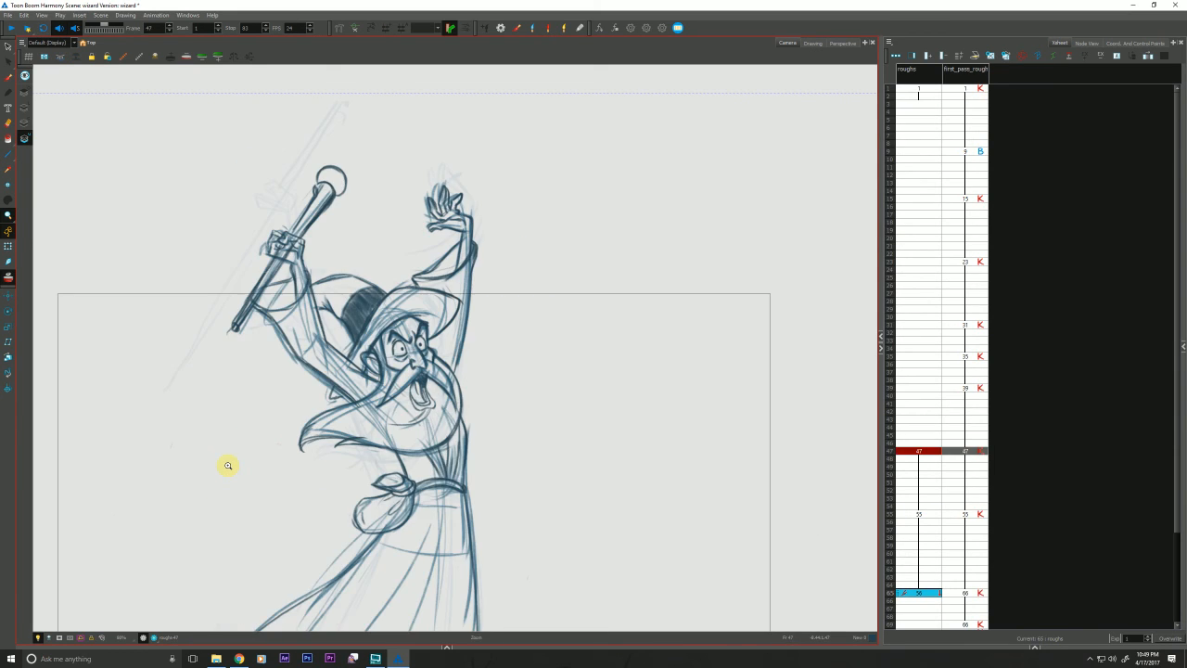
pyautogui.press('g')
pyautogui.press('g')
pyautogui.press('f')
pyautogui.press('f')
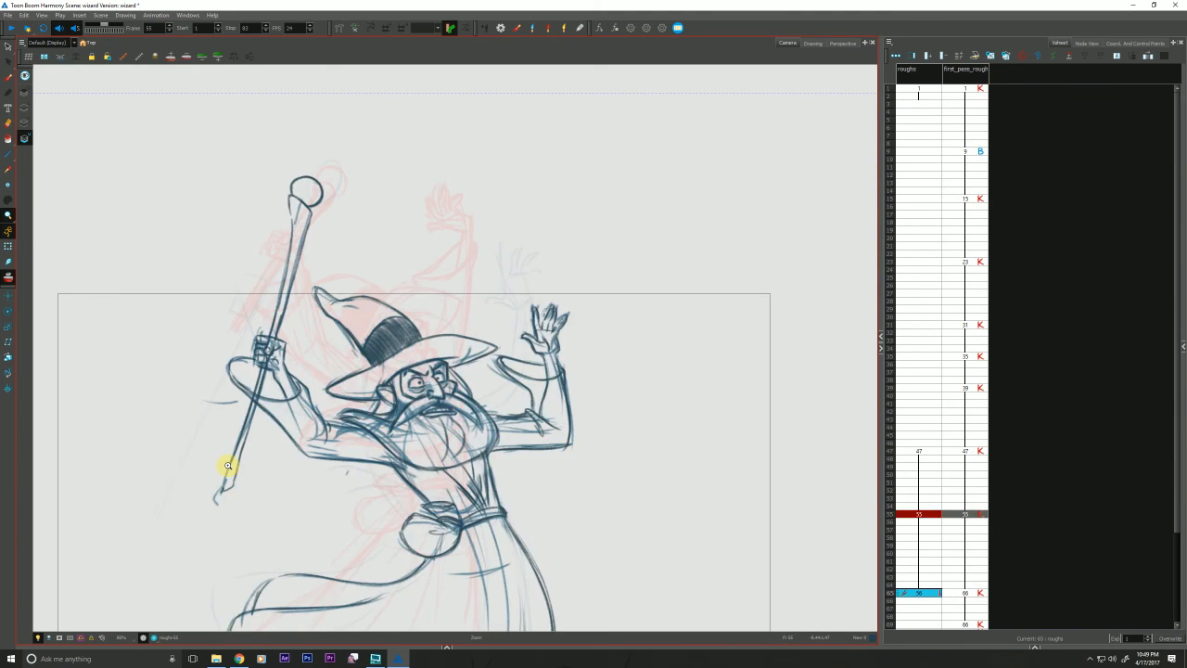
pyautogui.press('f')
pyautogui.press('g')
pyautogui.press('g')
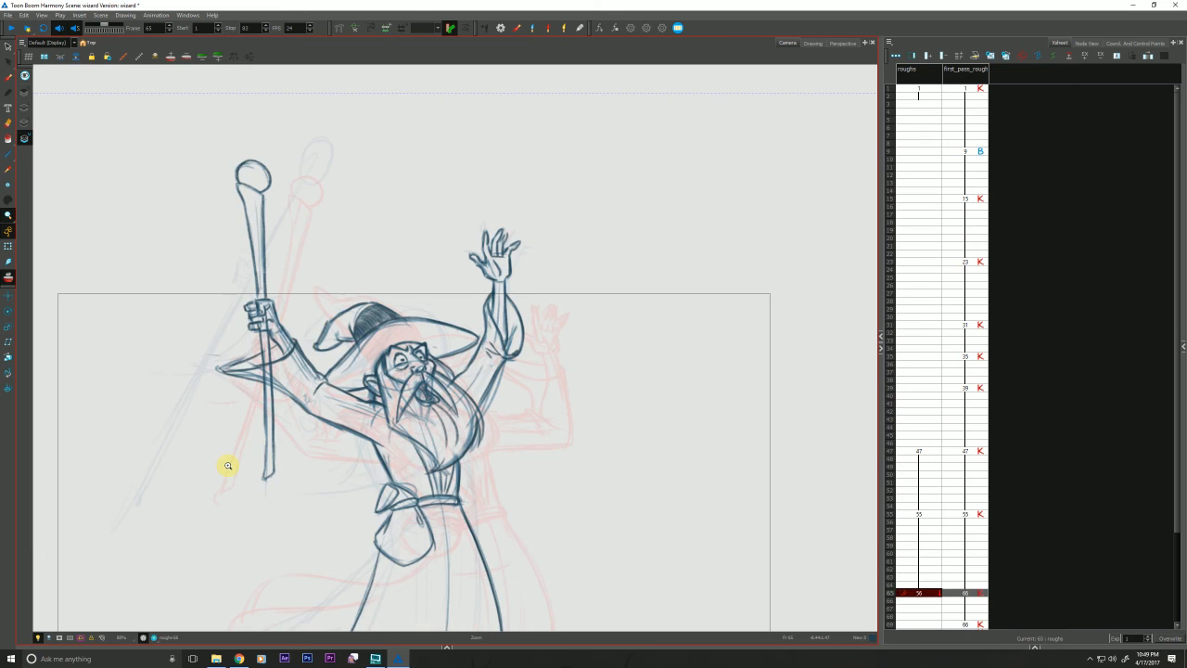
pyautogui.press('f')
pyautogui.press('g')
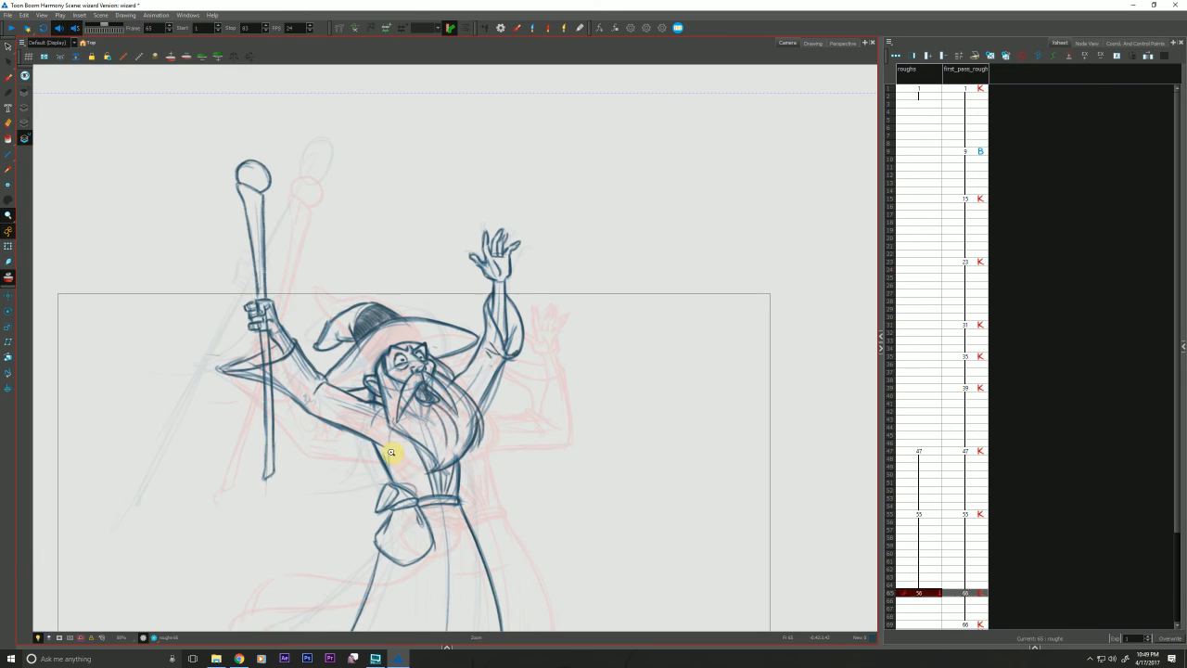
pyautogui.press('f')
pyautogui.press('f')
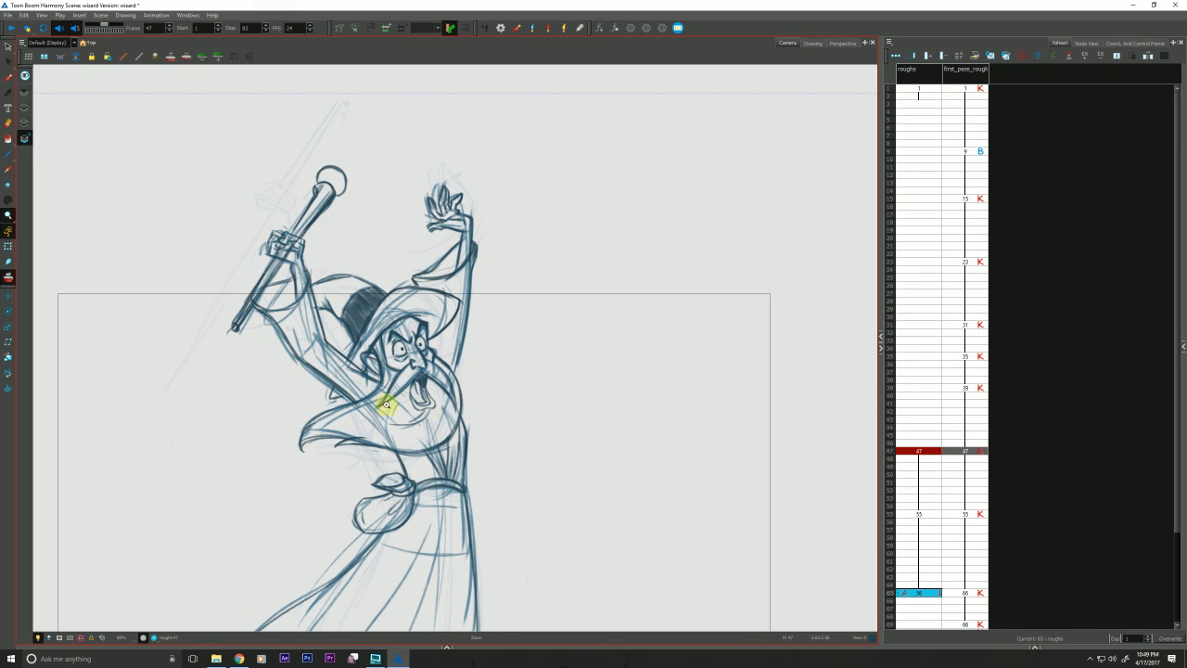
# Compare the wizard's face and hat up close between the roughs on frames 47, 55 and 65
pyautogui.scroll(3, 369, 390)
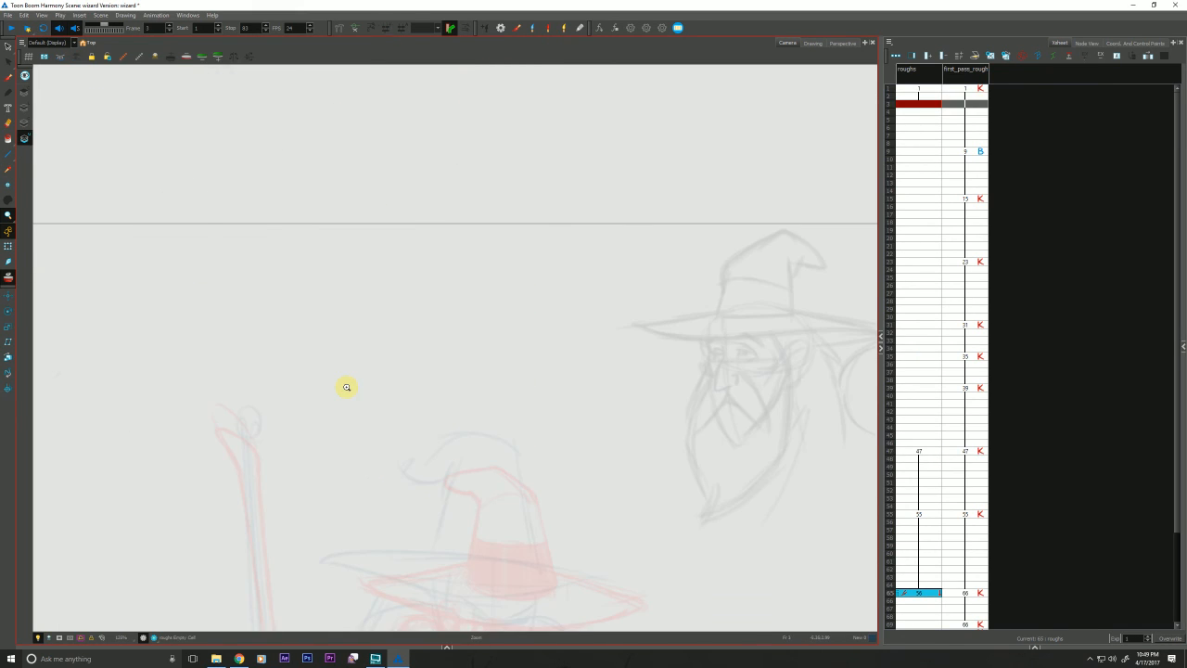
pyautogui.press('g')
pyautogui.press('g')
pyautogui.press('f')
pyautogui.press('f')
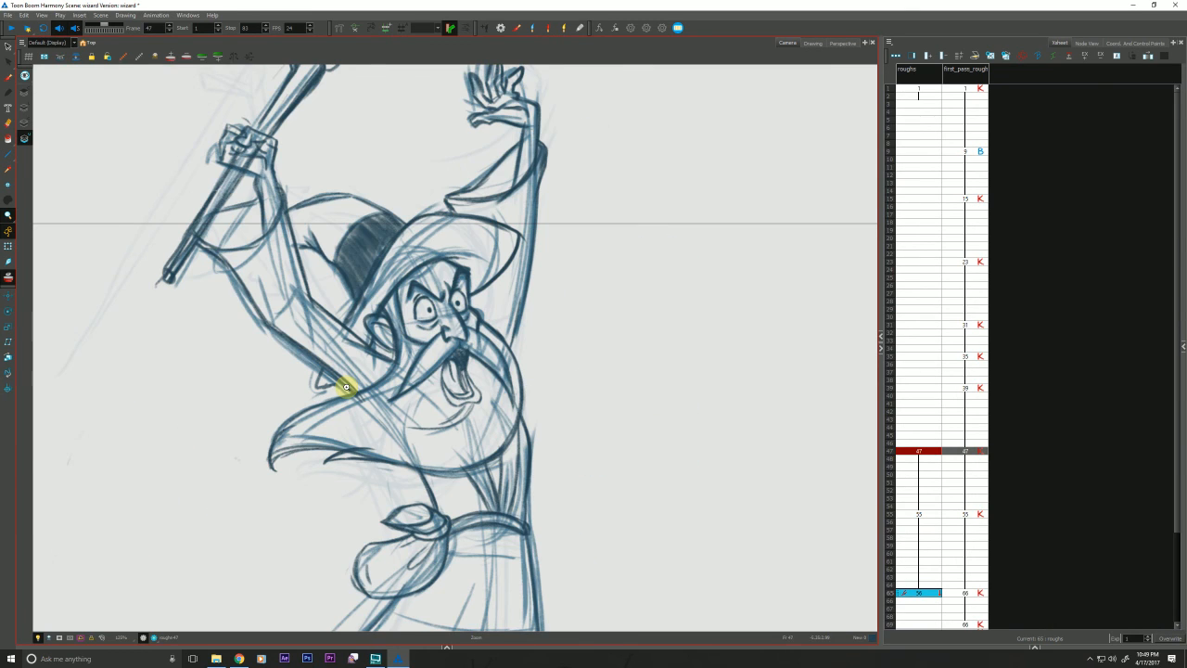
pyautogui.press('g')
pyautogui.press('g')
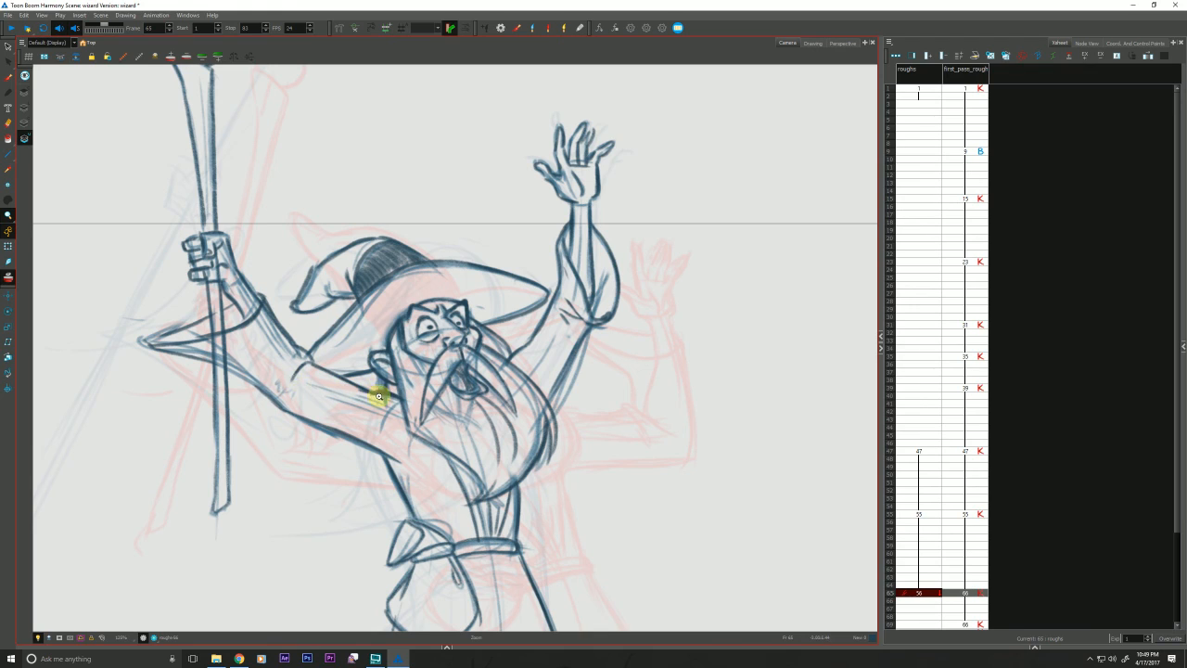
# Clean up the underside of the hat brim near the raised open hand on frame 65 with the brush and eraser
pyautogui.hotkey('alt', 'b')
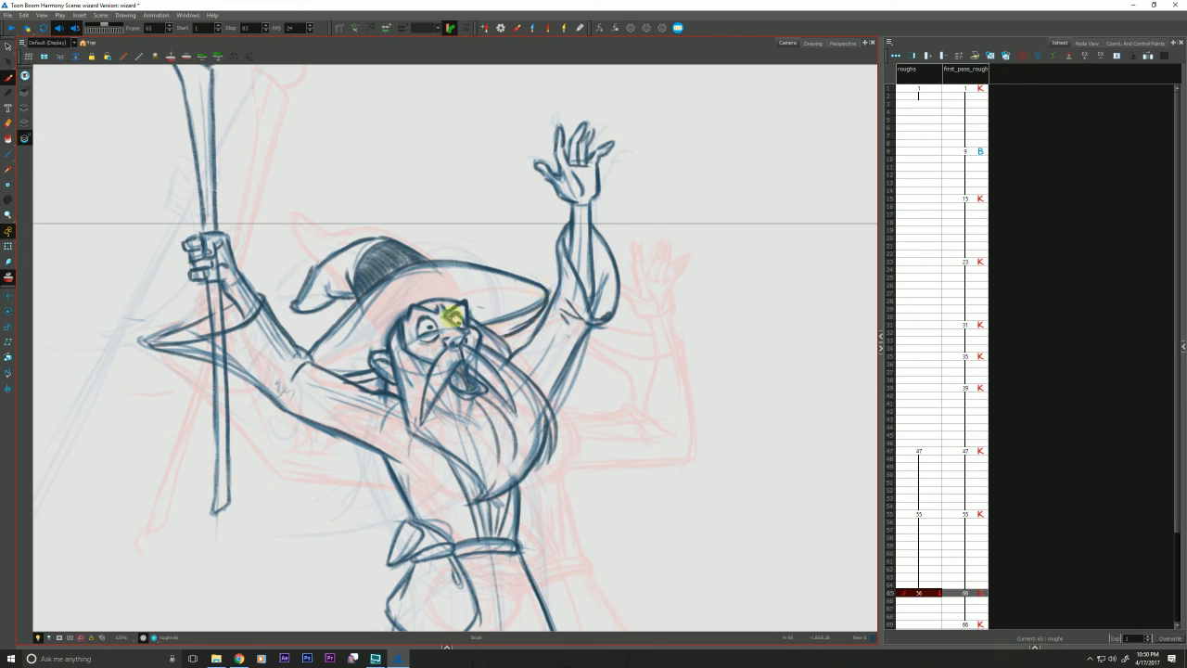
pyautogui.press('e')
pyautogui.moveTo(520, 316); pyautogui.dragTo(534, 308)
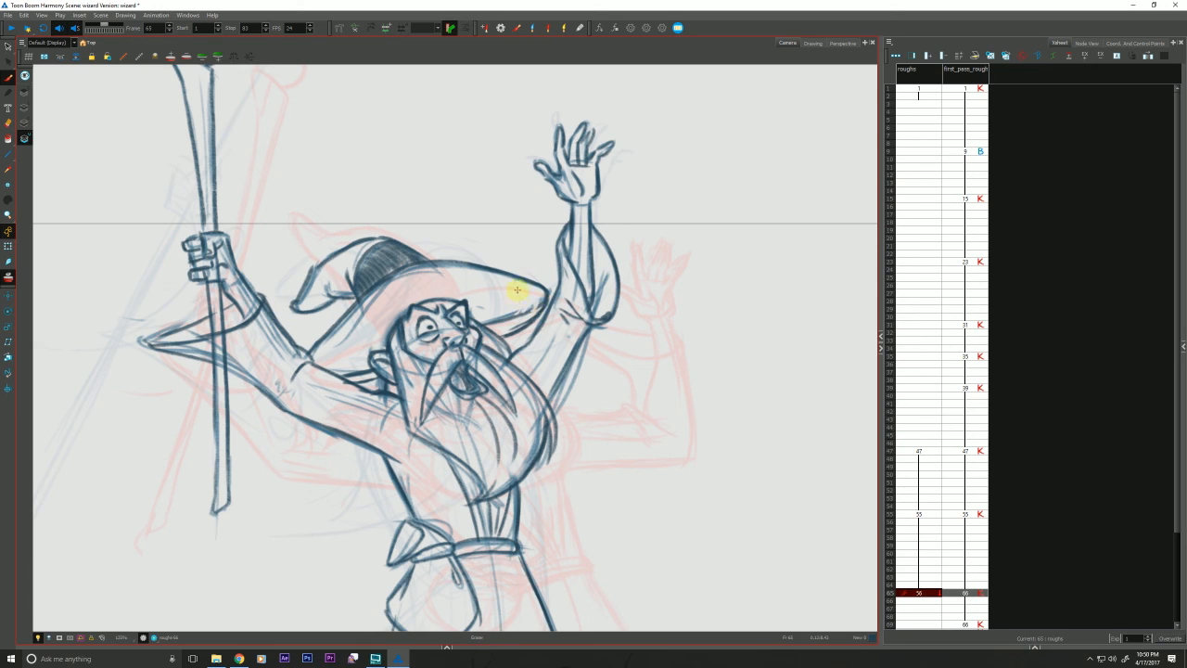
pyautogui.hotkey('alt', 'e')
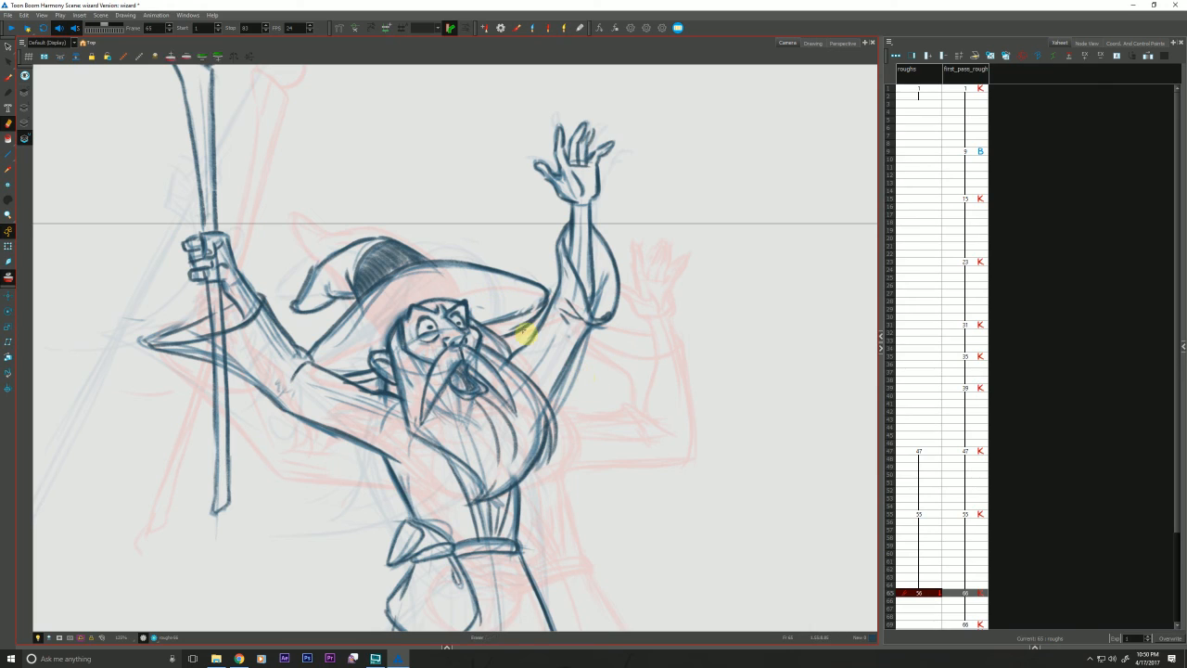
pyautogui.moveTo(536, 306)
pyautogui.mouseDown()
pyautogui.moveTo(485, 321)
pyautogui.moveTo(479, 303)
pyautogui.mouseUp()
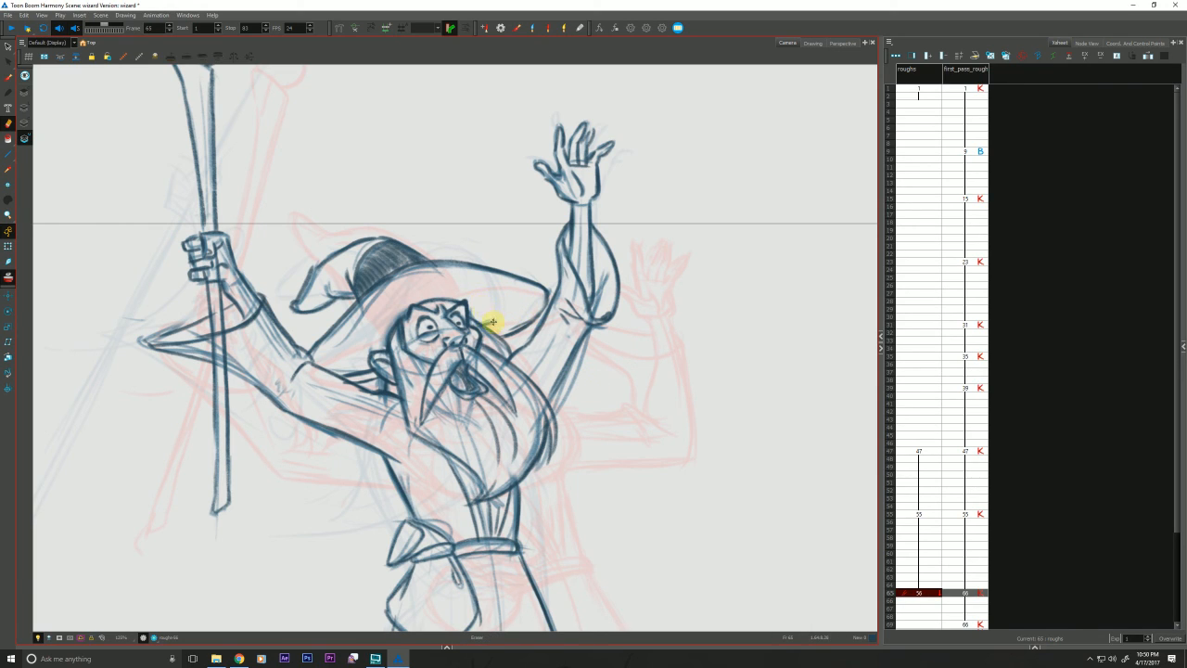
pyautogui.press('o')
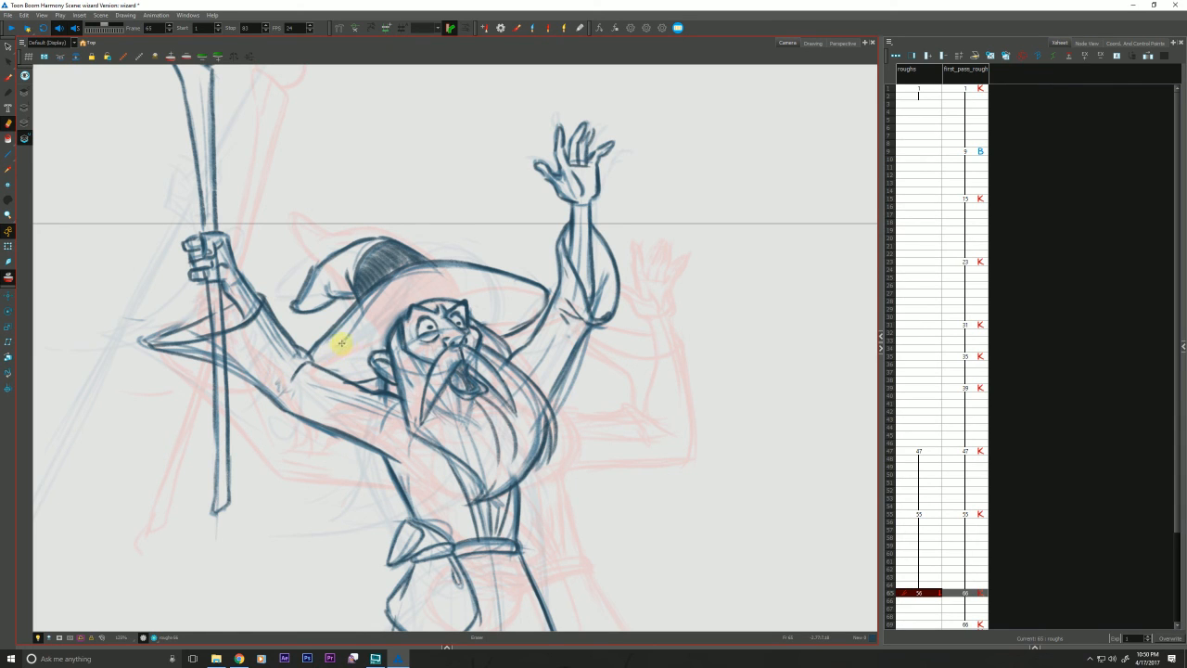
# Check the cleaned-up frame 65 pose by flipping back and forth against the roughs on frames 47 and 55
pyautogui.hotkey('alt', 'b')
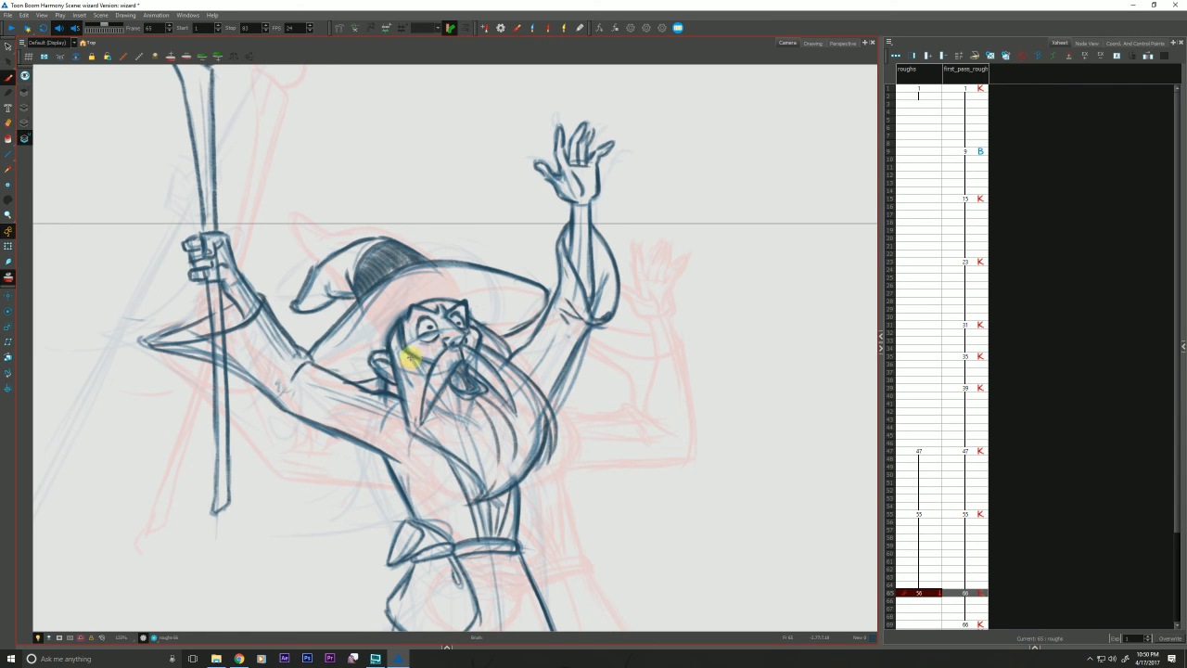
pyautogui.press('f')
pyautogui.press('g')
pyautogui.press('f')
pyautogui.press('g')
pyautogui.press('f')
pyautogui.press('f')
pyautogui.press('g')
pyautogui.press('g')
pyautogui.press('g')
pyautogui.press('f')
pyautogui.press('f')
pyautogui.press('g')
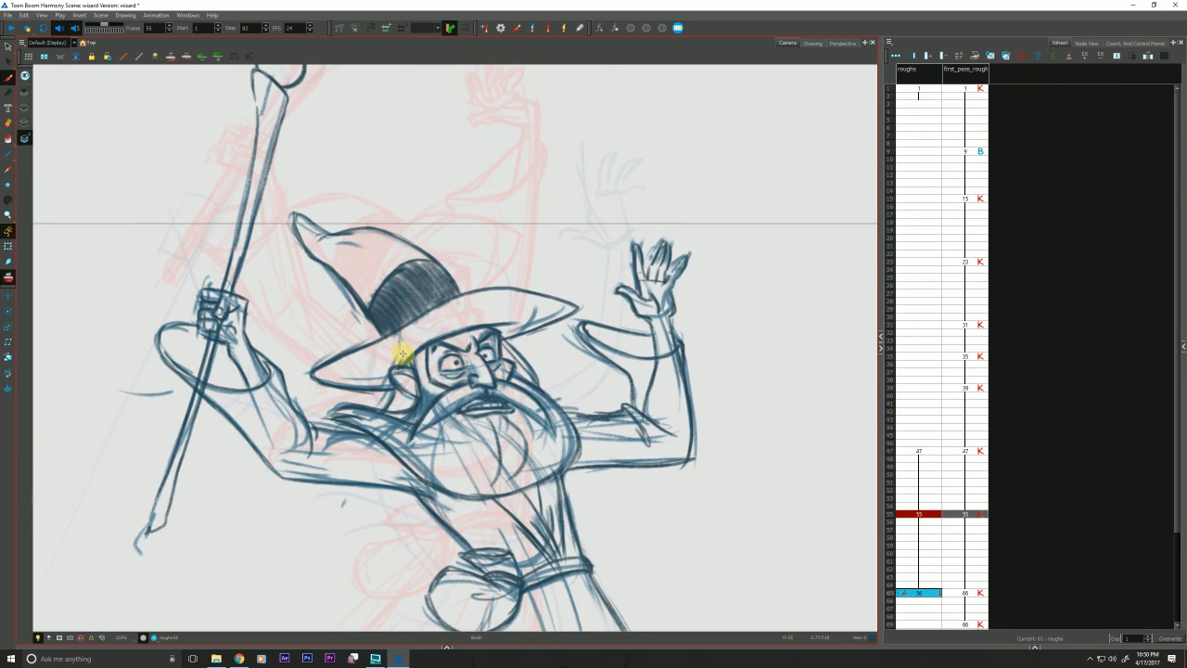
pyautogui.press('g')
pyautogui.press('g')
pyautogui.moveTo(310, 515); pyautogui.dragTo(287, 474)
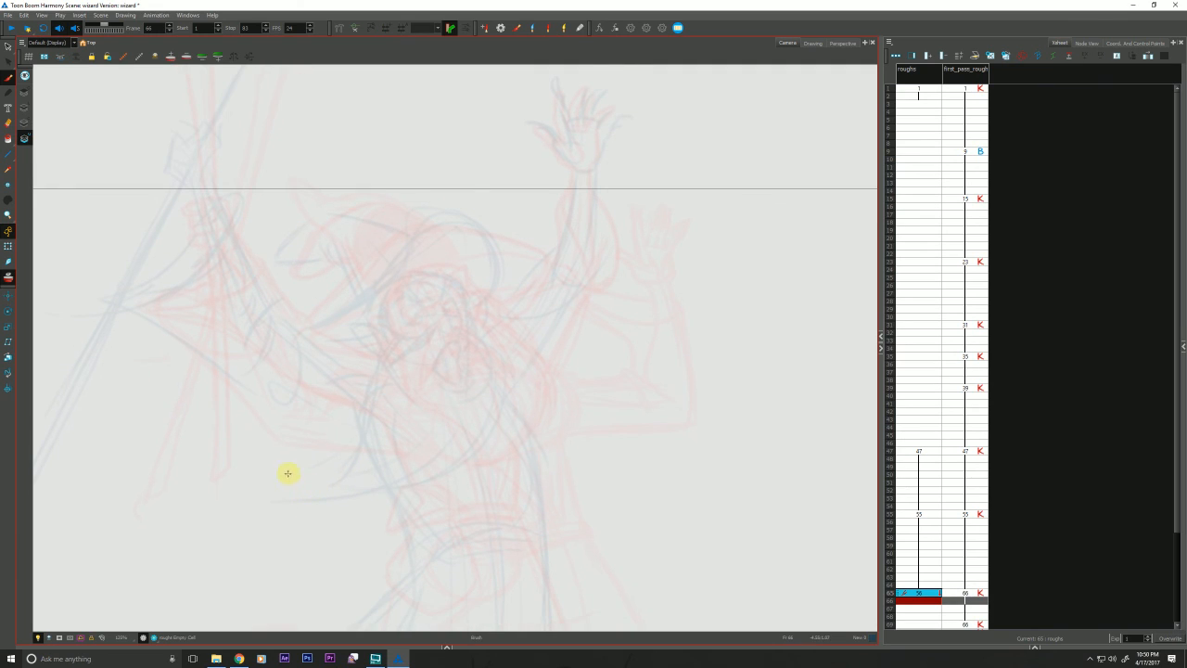
pyautogui.press('f')
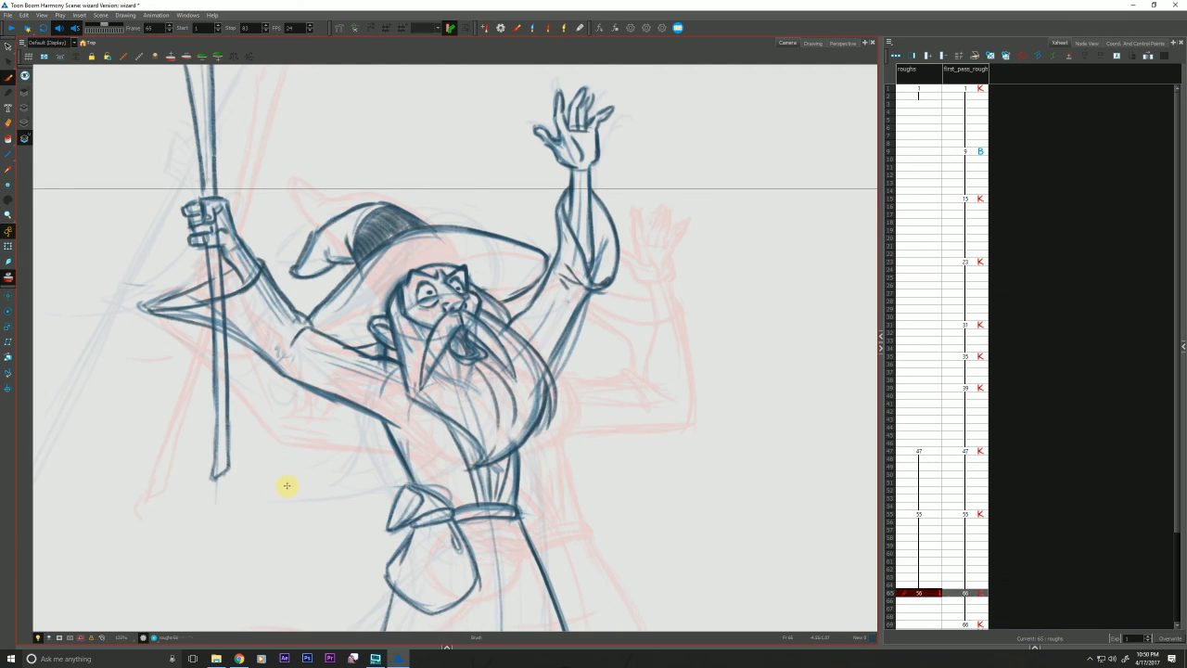
pyautogui.moveTo(285, 477); pyautogui.dragTo(293, 475)
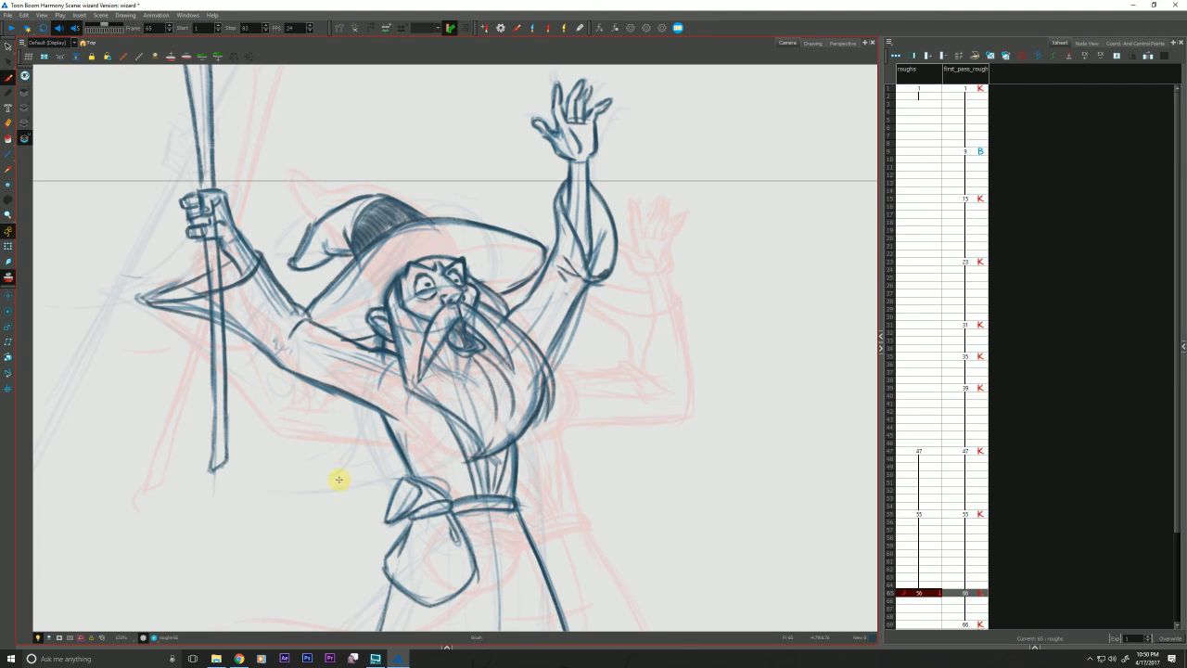
# Review the rough poses on frames 1, 47, 55 and 65 with the whole camera frame in view
pyautogui.moveTo(300, 452); pyautogui.dragTo(245, 511)
pyautogui.hotkey('alt', 'z')
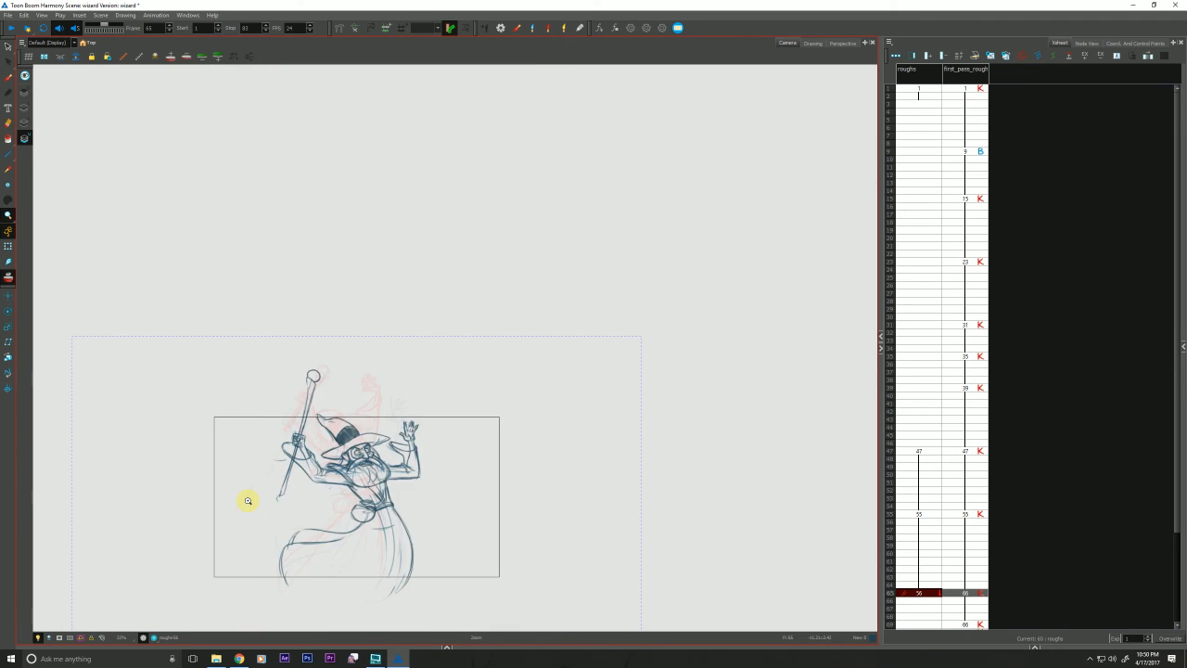
pyautogui.press('.')
pyautogui.hotkey('shift', ',')
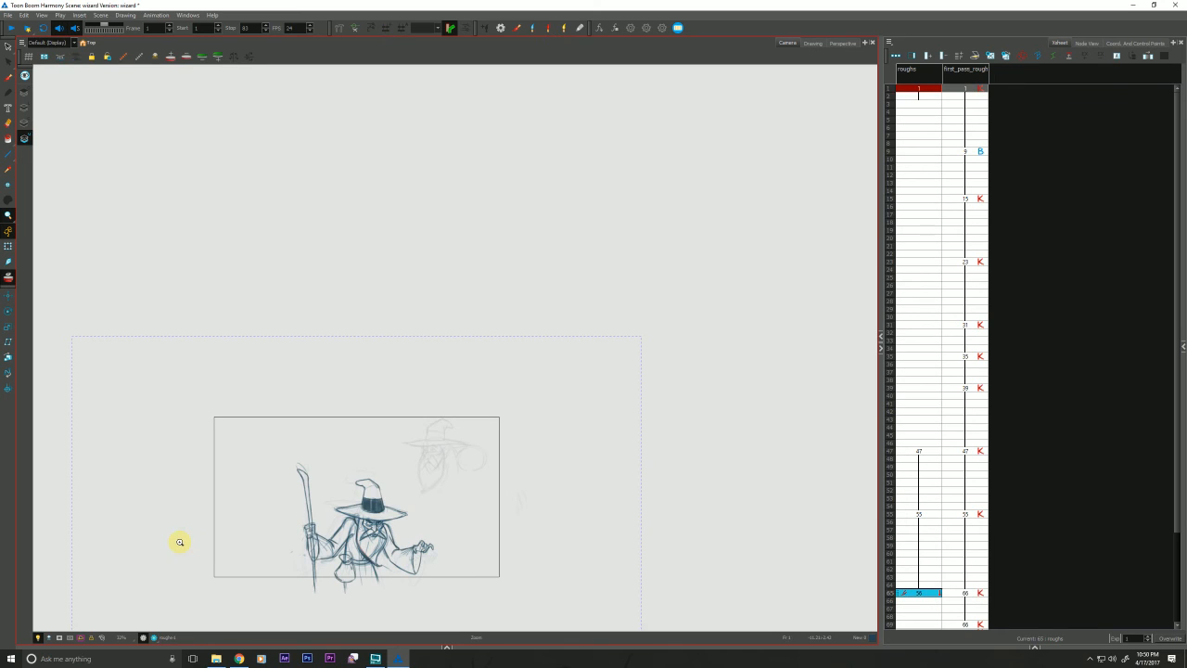
pyautogui.press('g')
pyautogui.press('g')
pyautogui.press('g')
pyautogui.press('g')
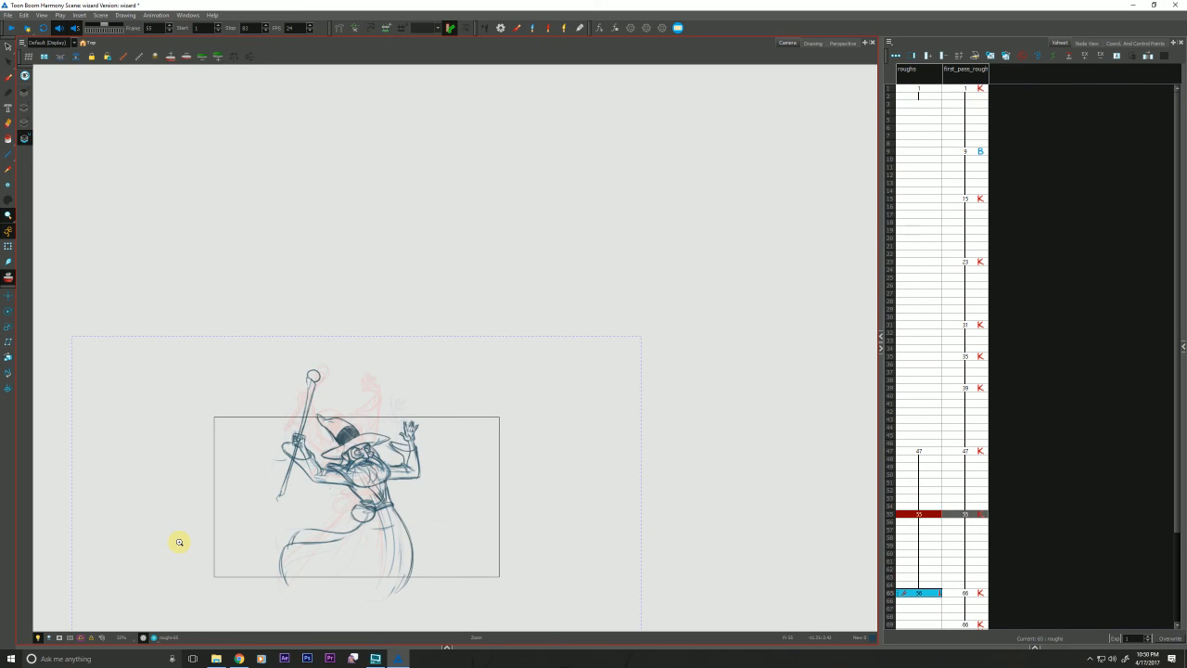
pyautogui.press('f')
pyautogui.press('f')
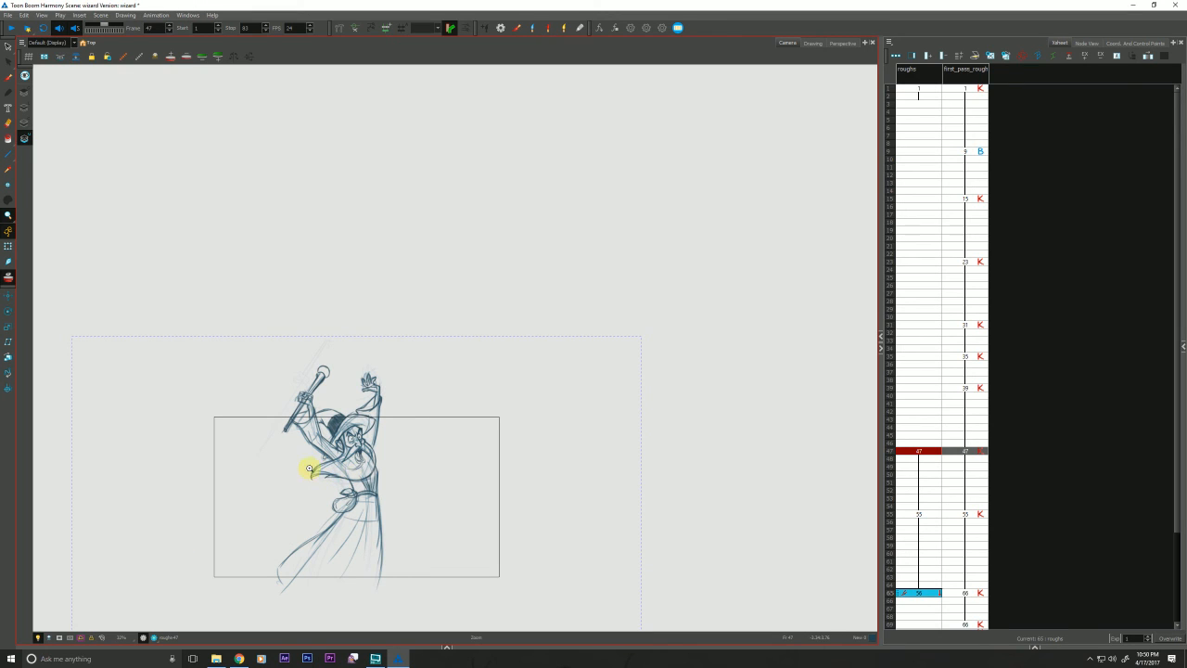
pyautogui.press('g')
pyautogui.press('g')
pyautogui.press('f')
pyautogui.press('g')
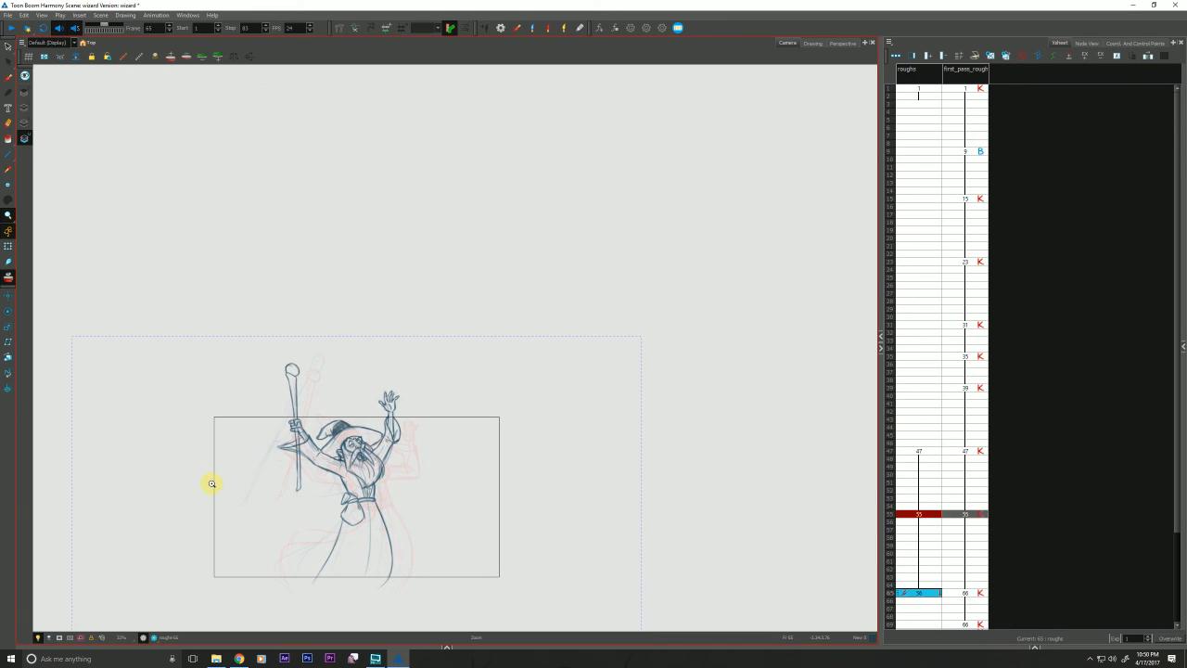
pyautogui.press('f')
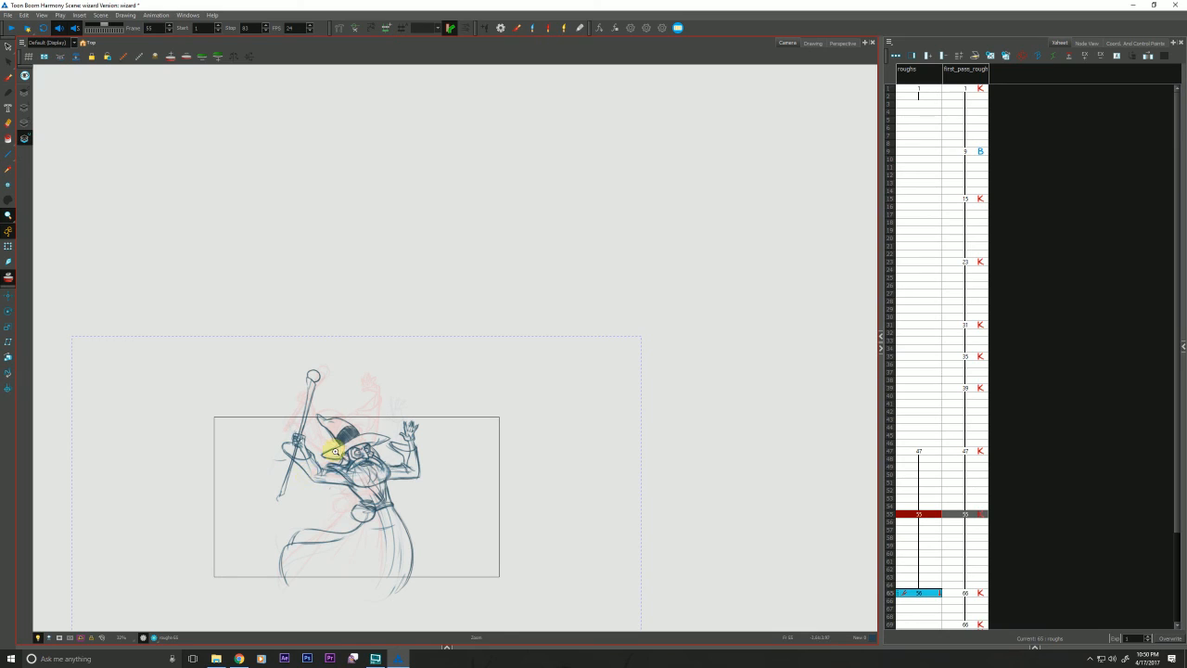
pyautogui.press('f')
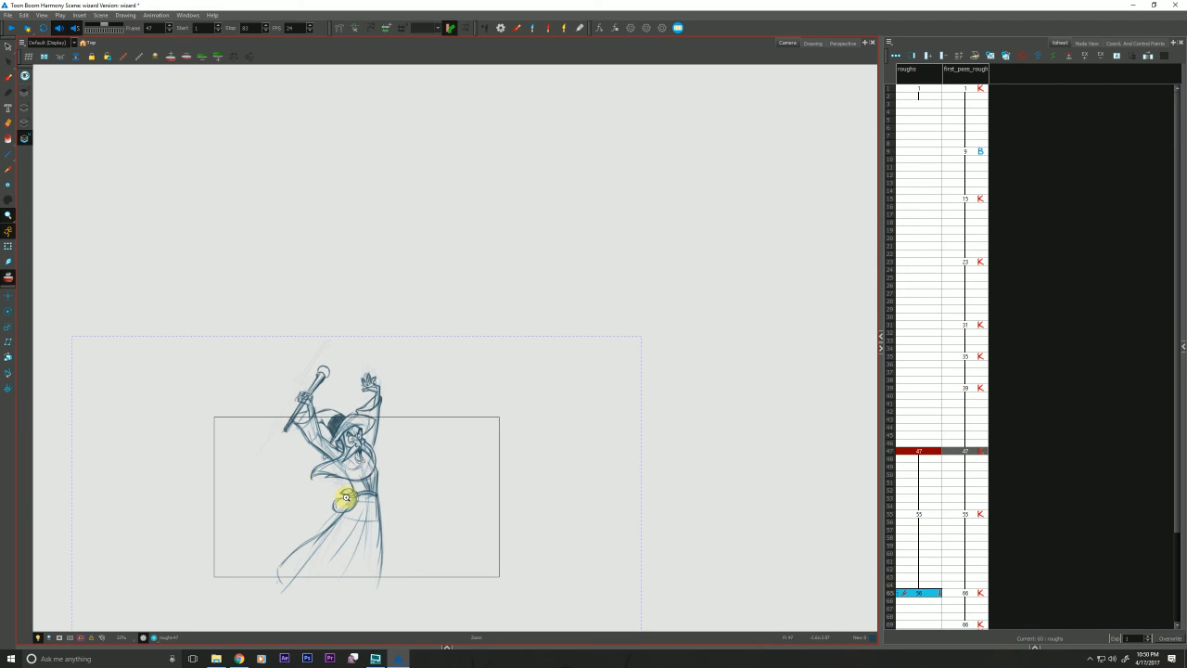
# Review the first_pass_rough key poses on frames 23, 31, 35, 39 and 47, and play the animation from frame 1
pyautogui.click(919, 262)
pyautogui.click(963, 263)
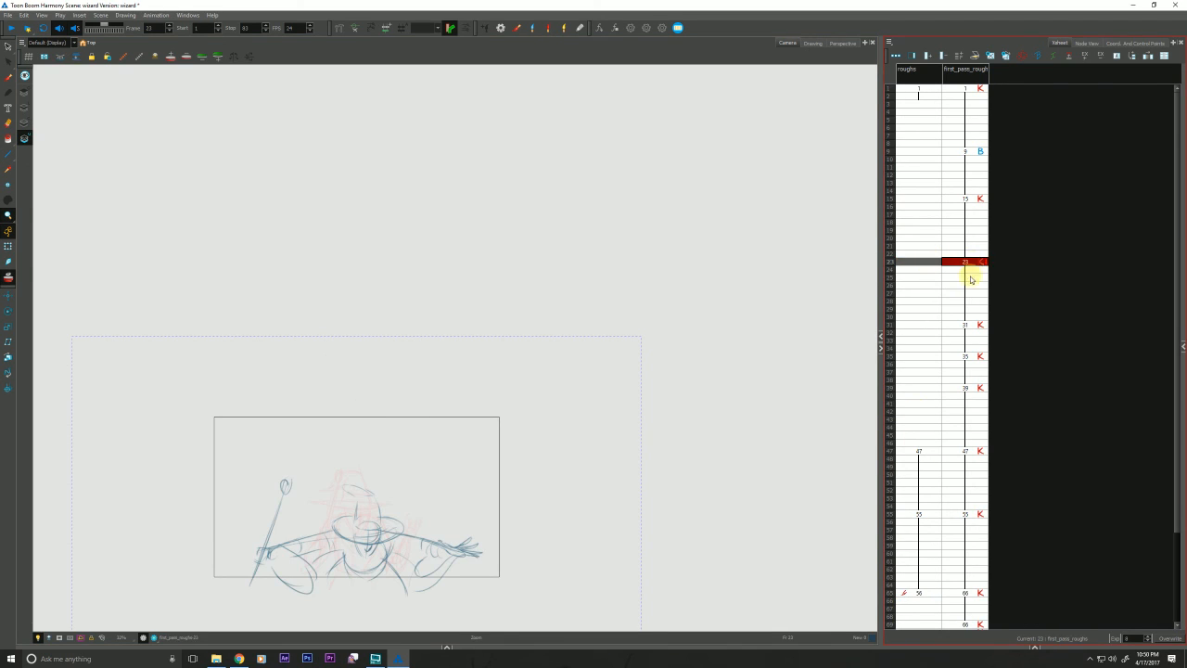
pyautogui.click(958, 326)
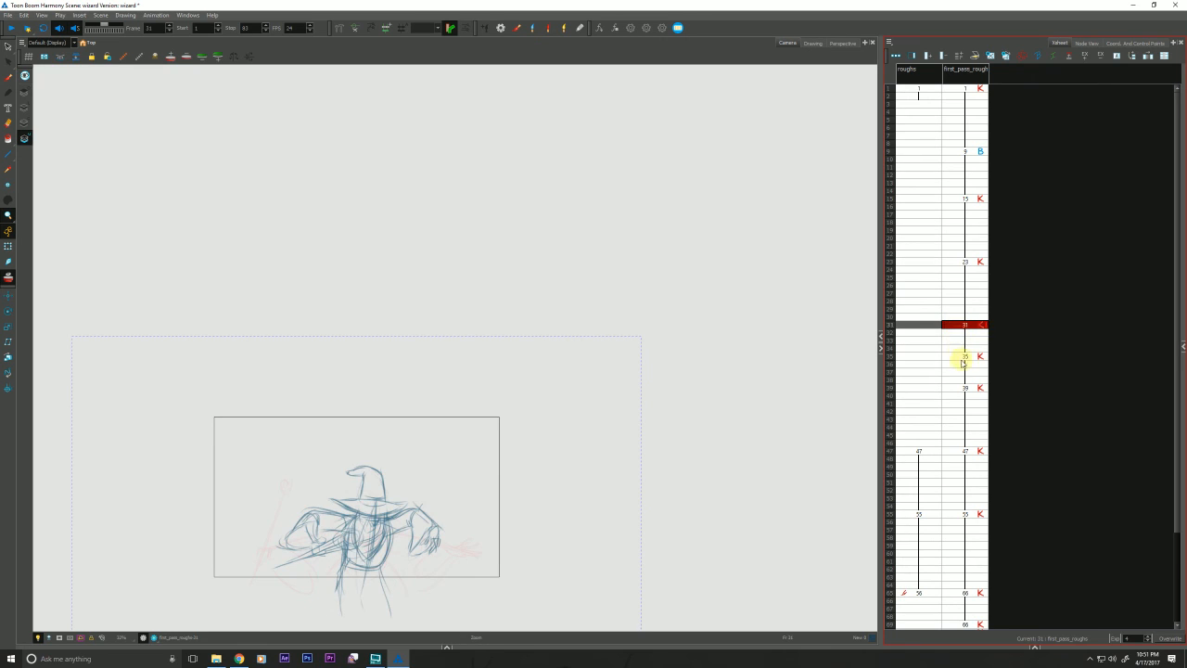
pyautogui.click(962, 357)
pyautogui.click(964, 389)
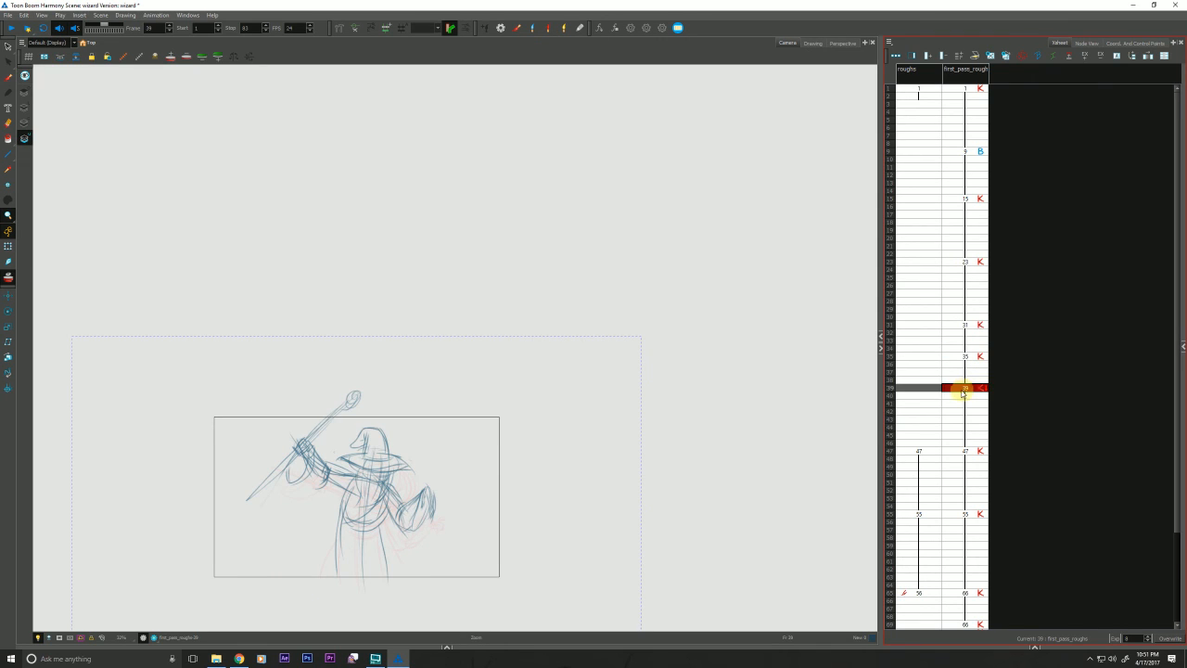
pyautogui.click(963, 452)
pyautogui.click(961, 89)
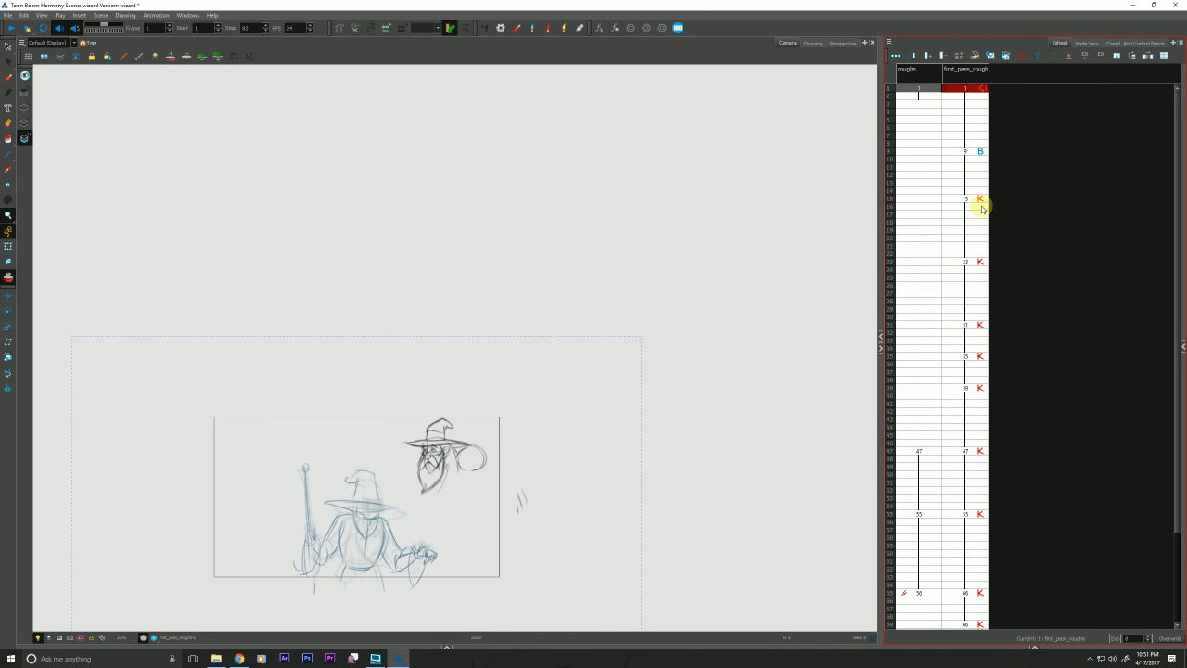
pyautogui.press('Return')
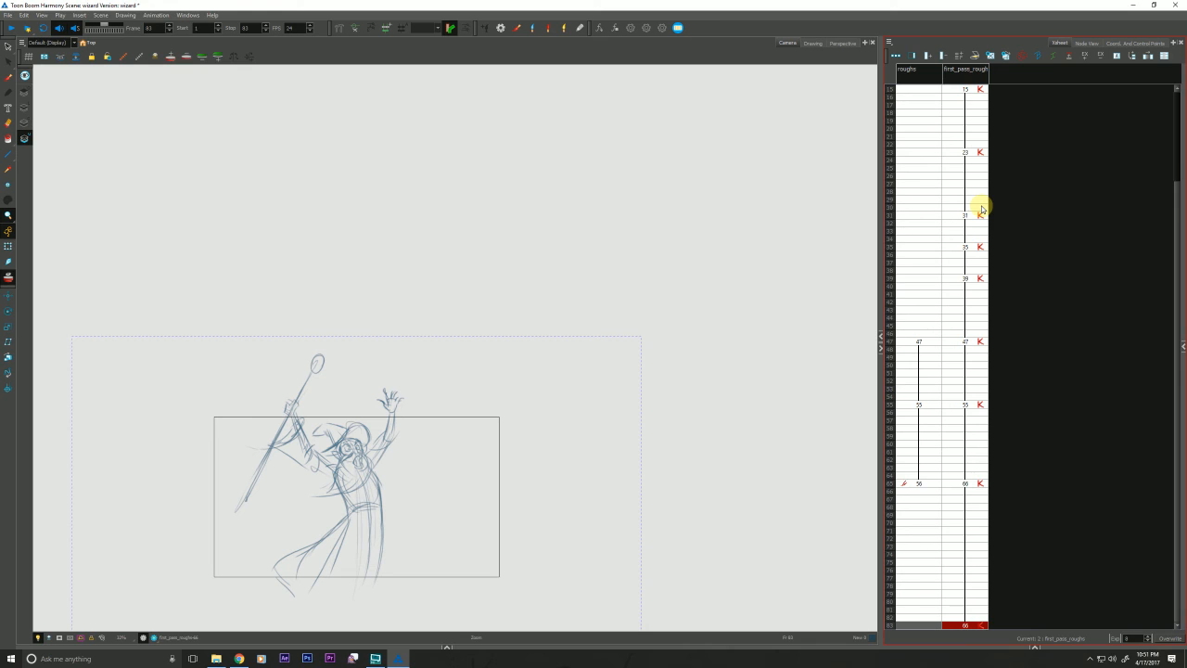
# Return to the roughs drawing on frame 47, fit the full wizard in view, and save the scene
pyautogui.click(914, 72)
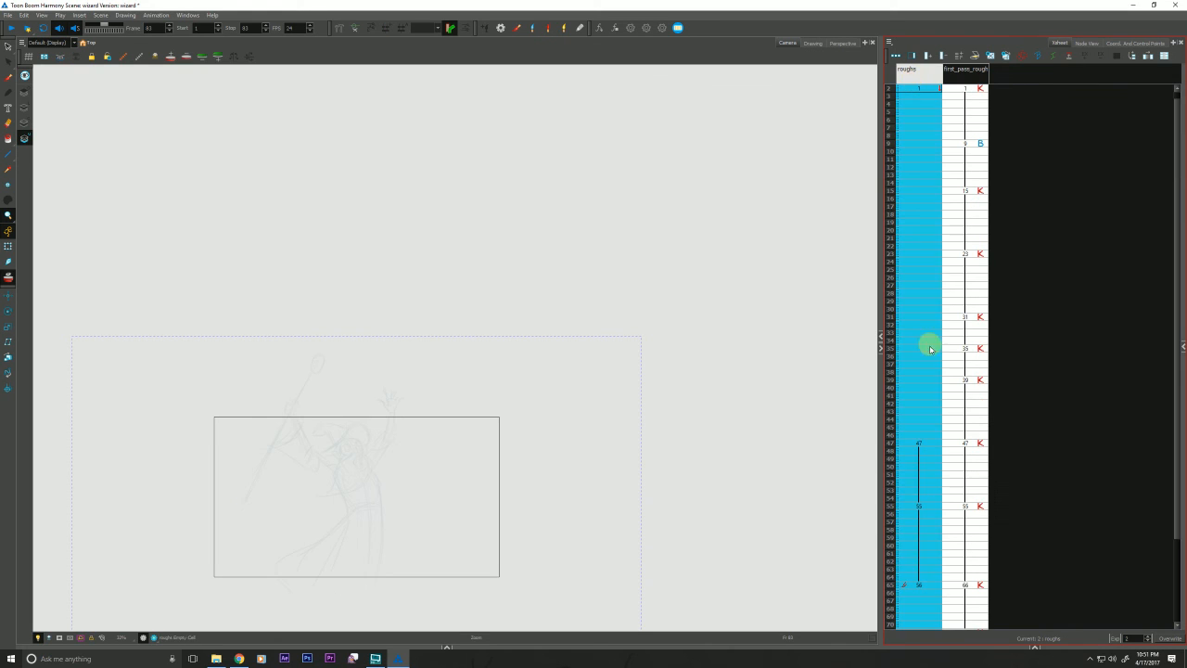
pyautogui.click(921, 444)
pyautogui.scroll(2, 323, 482)
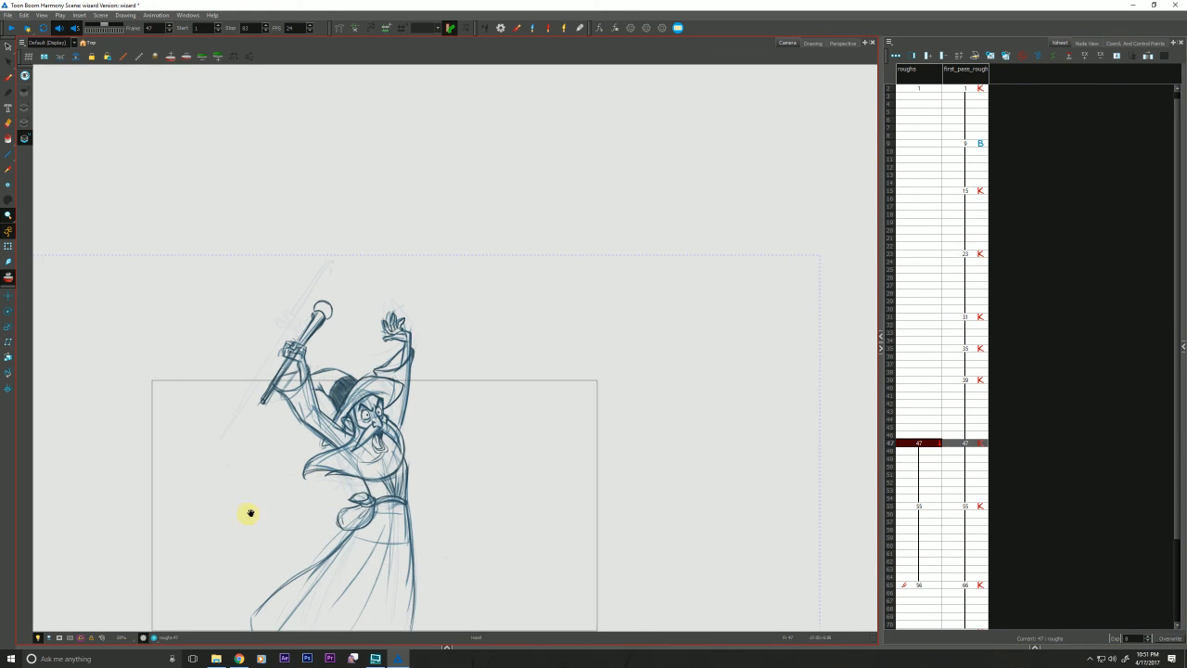
pyautogui.moveTo(251, 513); pyautogui.dragTo(280, 480)
pyautogui.click(335, 450)
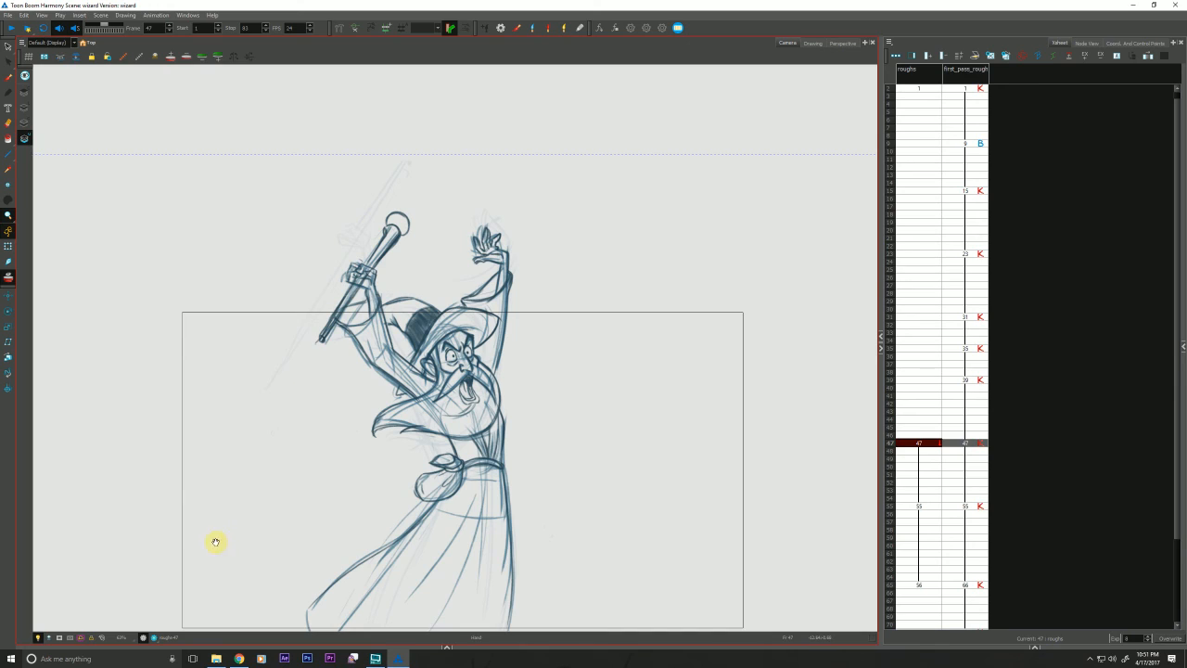
pyautogui.moveTo(215, 542); pyautogui.dragTo(181, 489)
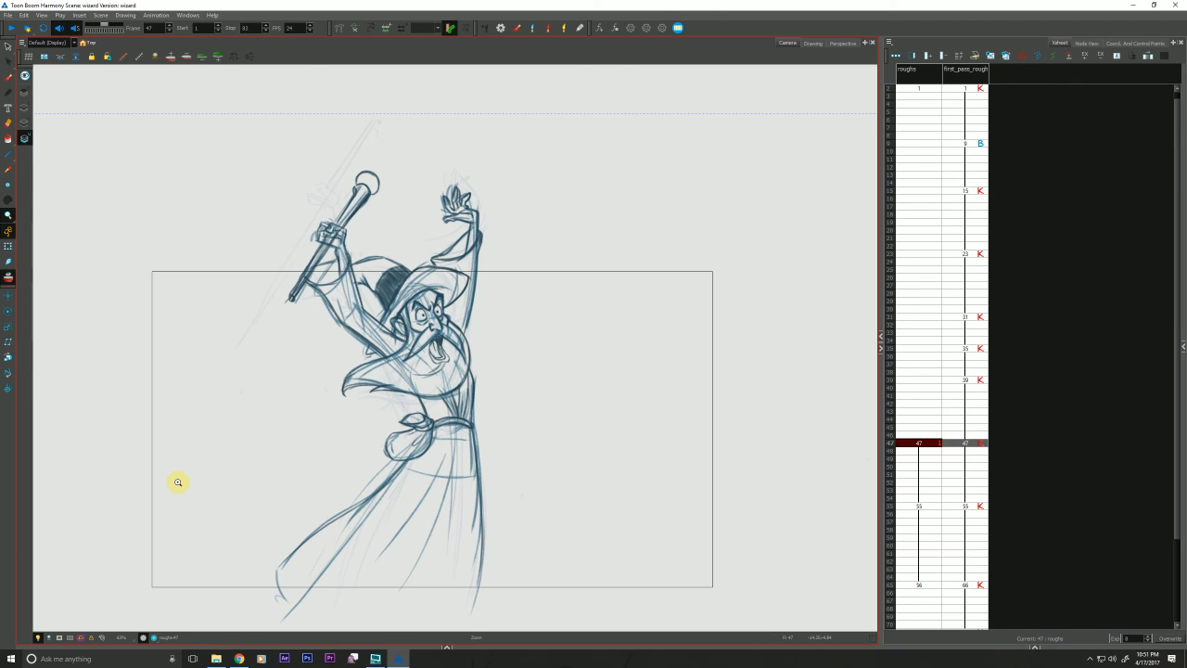
# Switch to the streaming software and change the broadcast to the End card scene
pyautogui.click(375, 657)
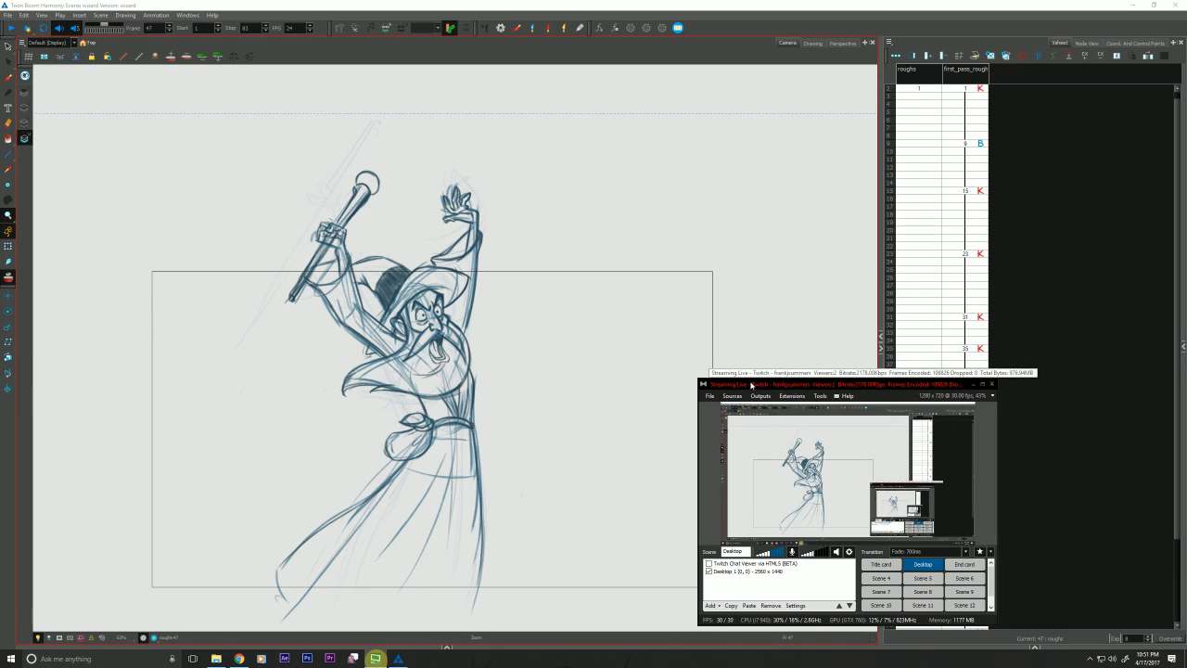
pyautogui.click(964, 565)
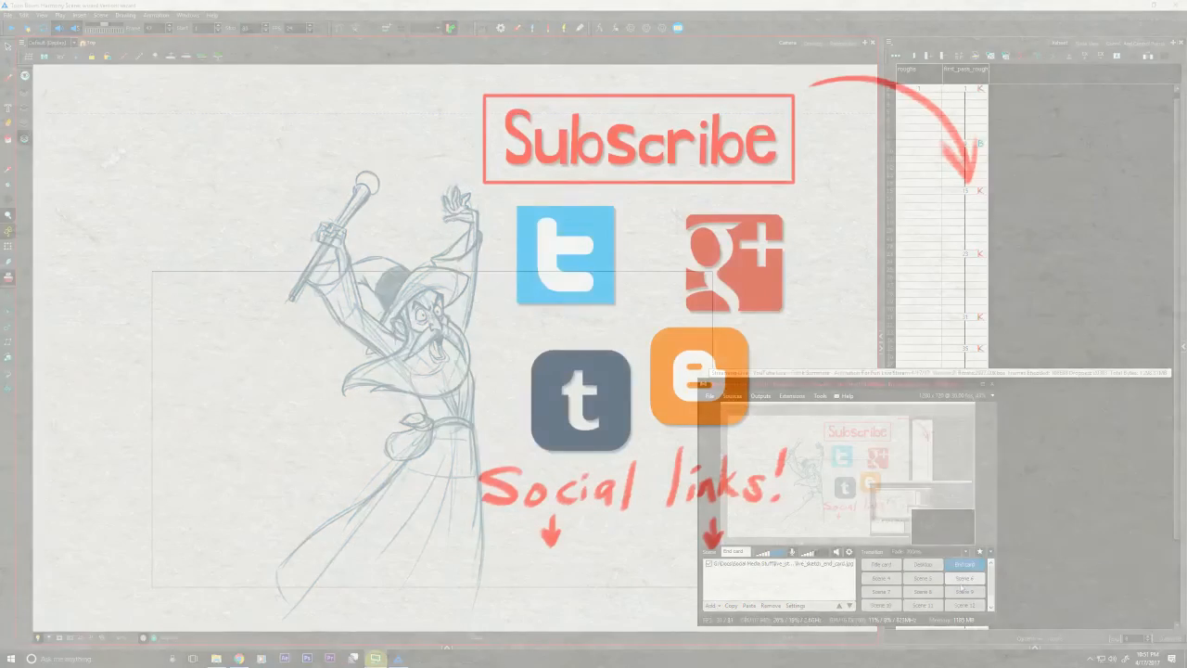